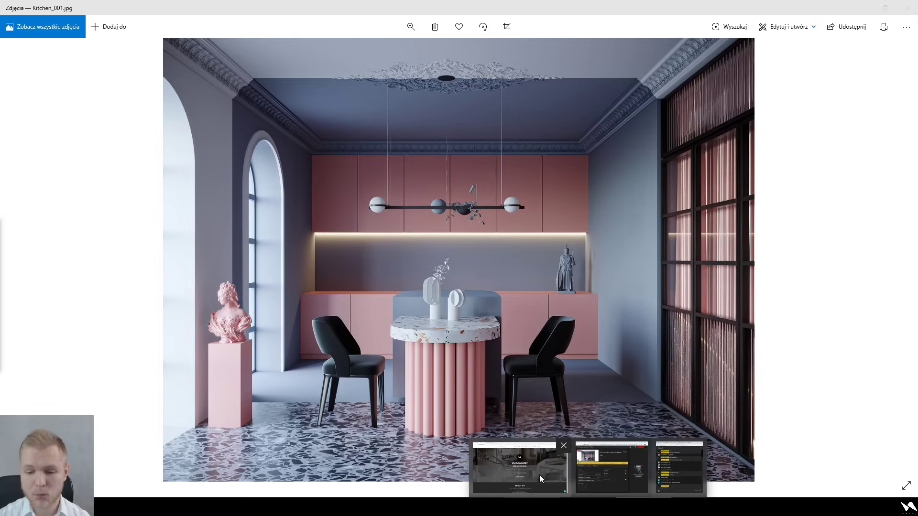
Switch to the VizAcademy website and look through its home page, including the About Us and training programme sections
click(541, 478)
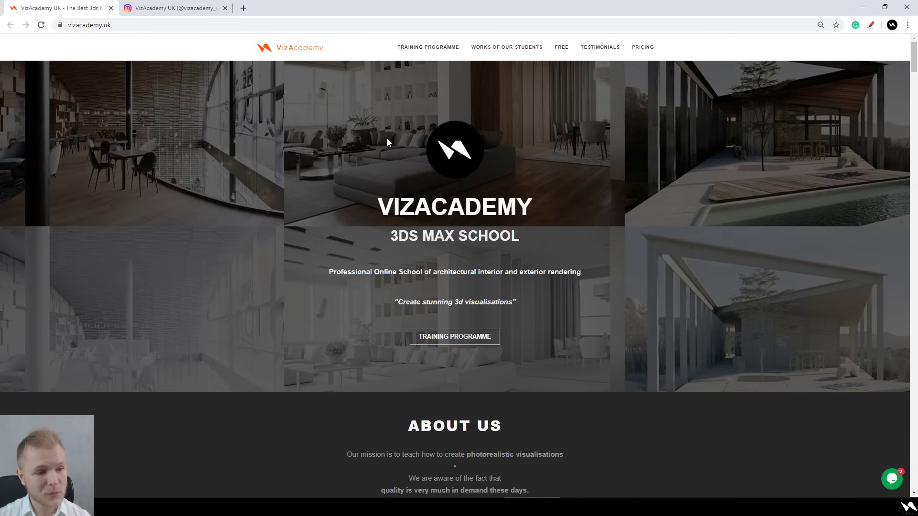
scroll(301, 231, down, 3)
scroll(305, 234, up, 2)
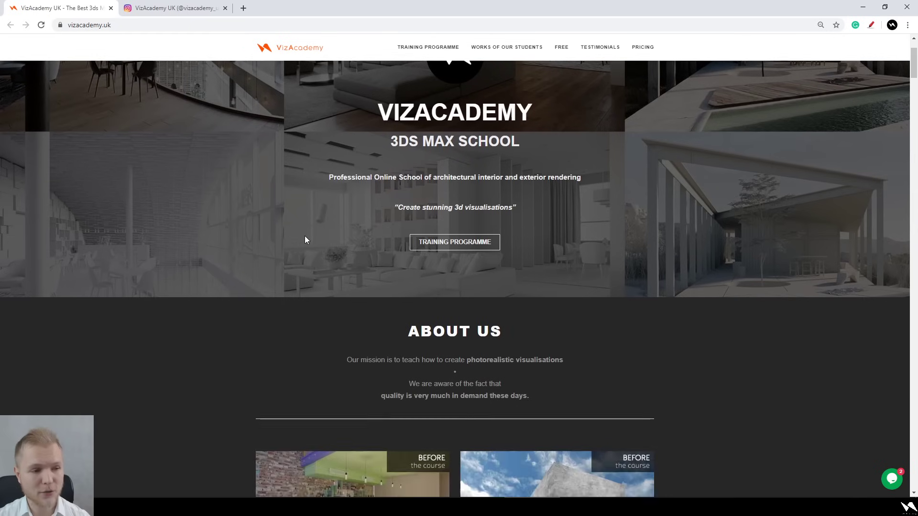
scroll(305, 236, down, 4)
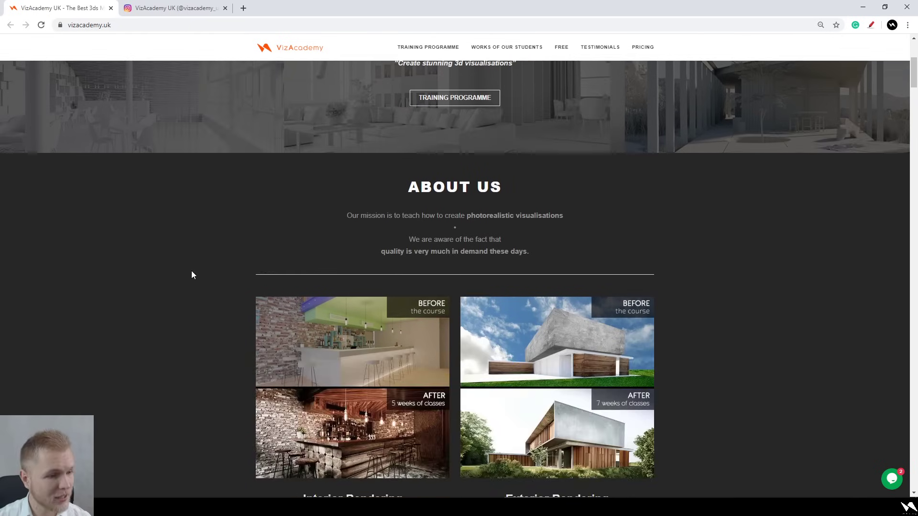
scroll(192, 271, down, 2)
scroll(192, 272, down, 9)
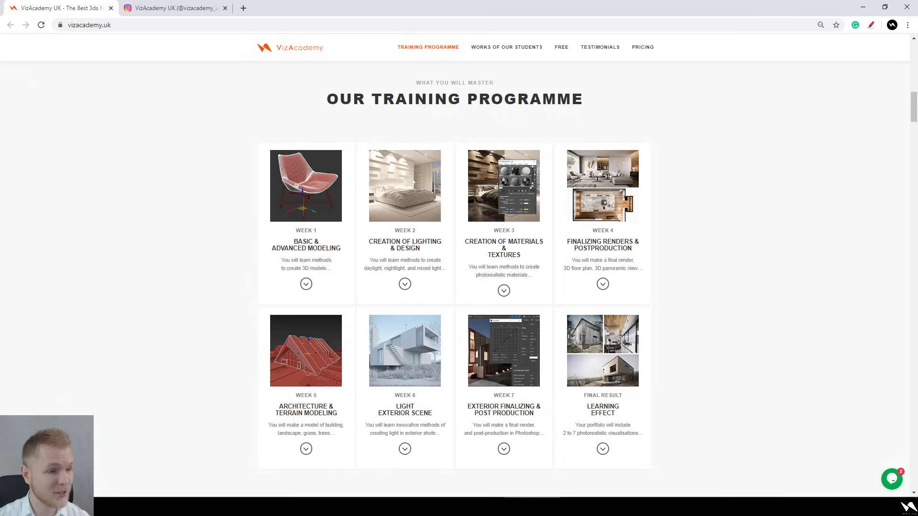
scroll(141, 143, down, 2)
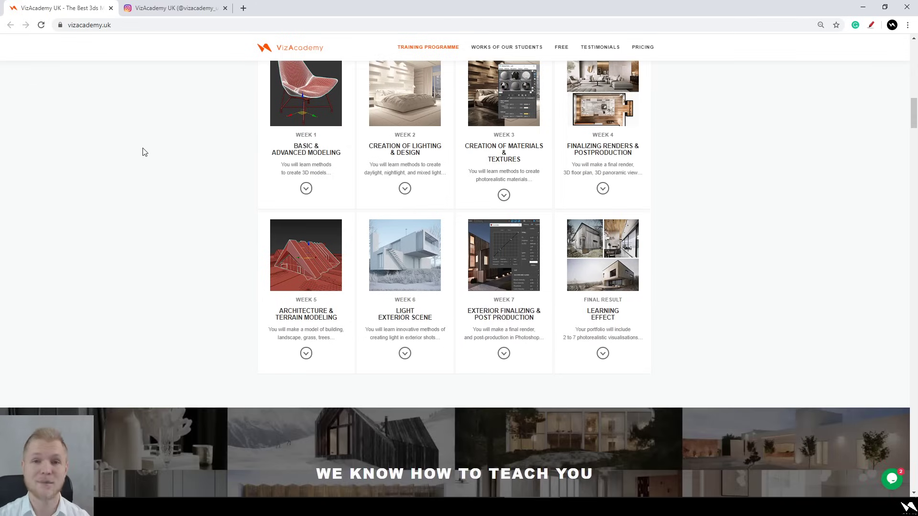
scroll(154, 196, down, 2)
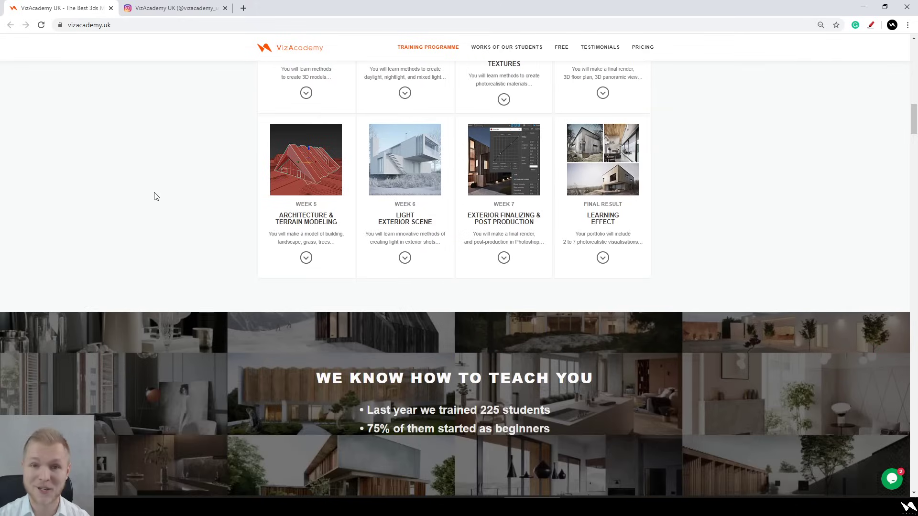
scroll(168, 260, up, 4)
scroll(166, 221, up, 15)
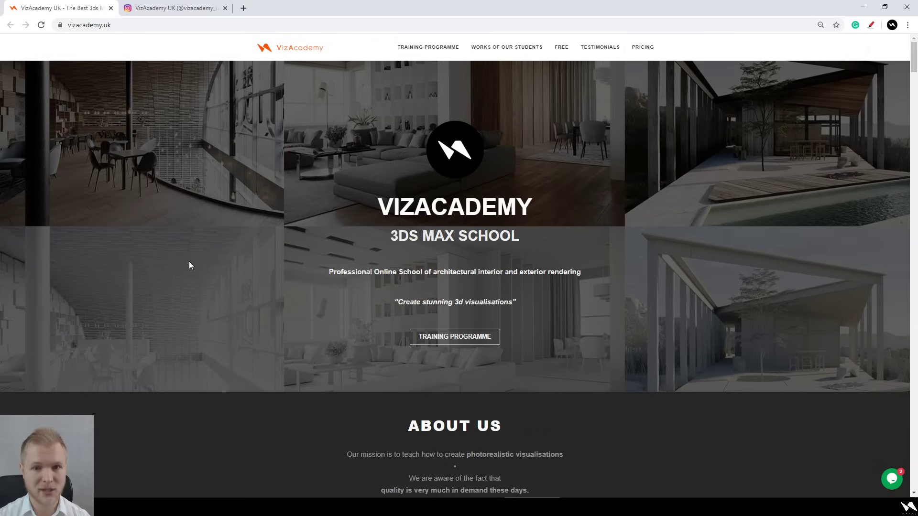
scroll(205, 248, down, 9)
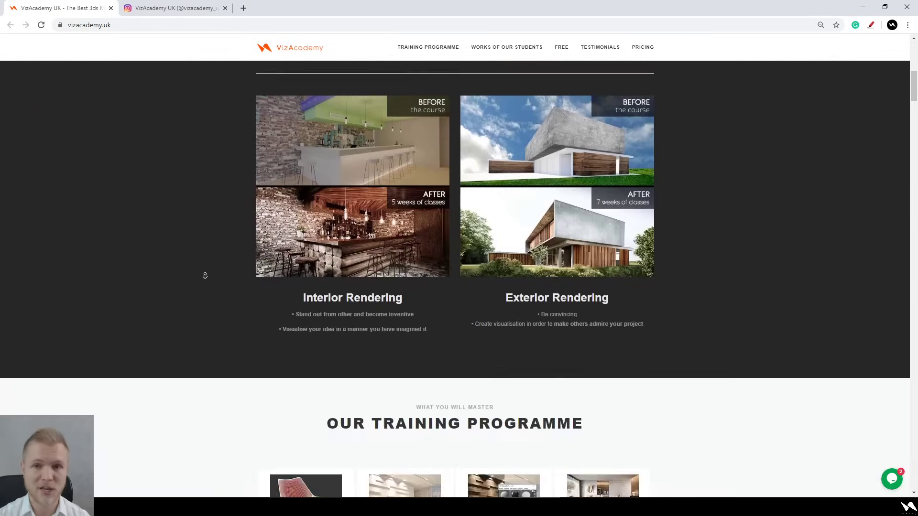
scroll(205, 275, down, 7)
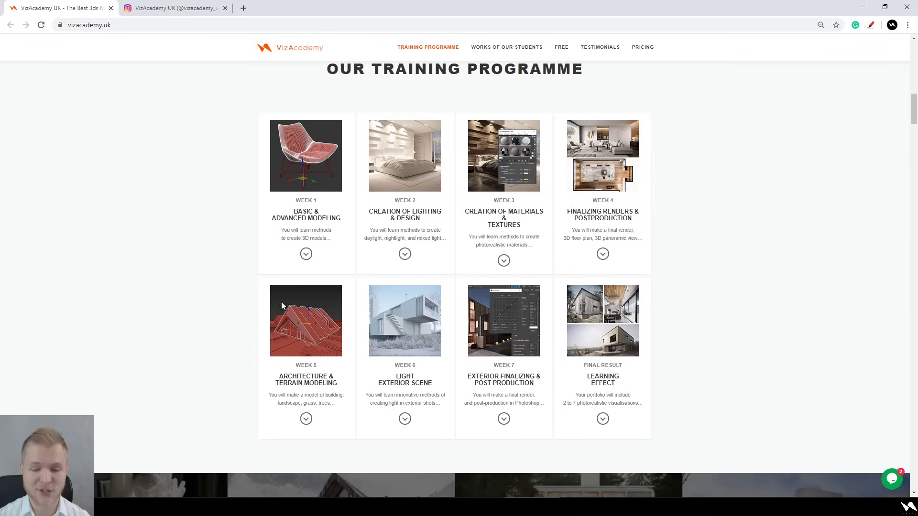
Switch to the Kitchen_Stream_Start.max scene in 3ds Max and bring the whole floor plan into view
mouse_move(420, 507)
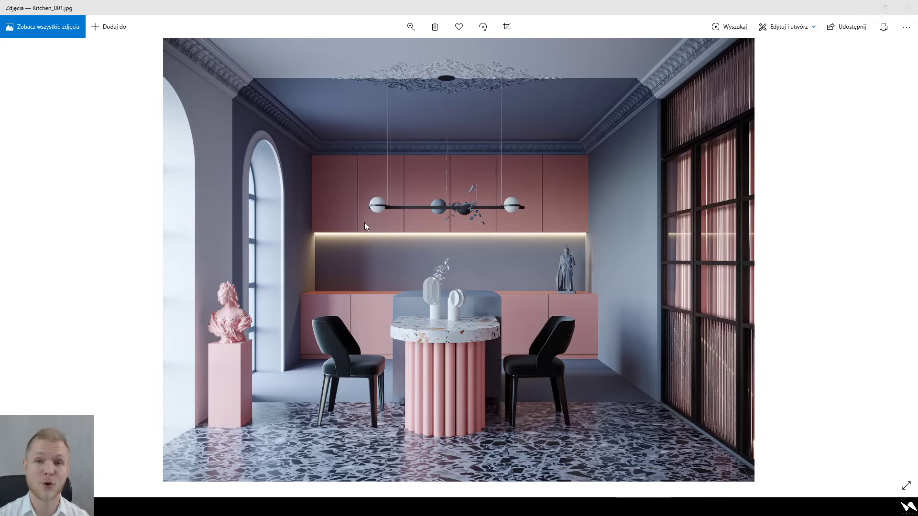
mouse_move(588, 507)
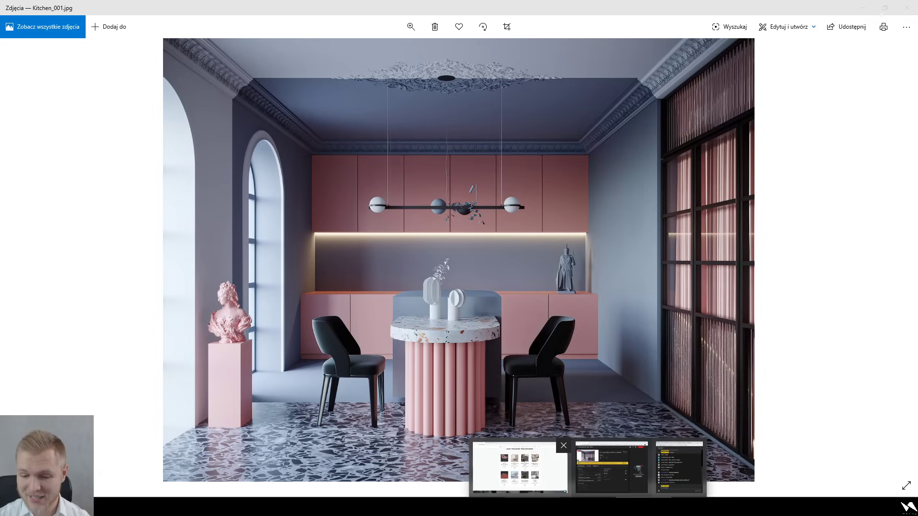
click(520, 466)
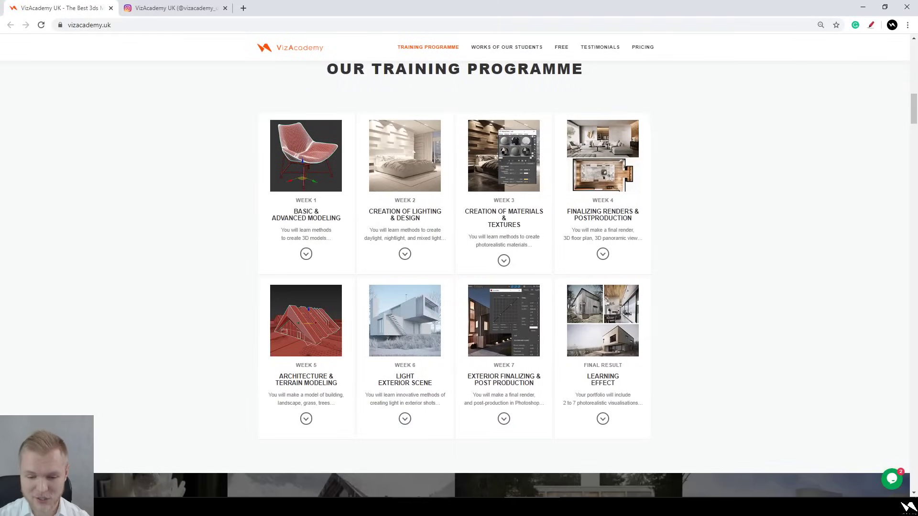
mouse_move(420, 506)
click(420, 468)
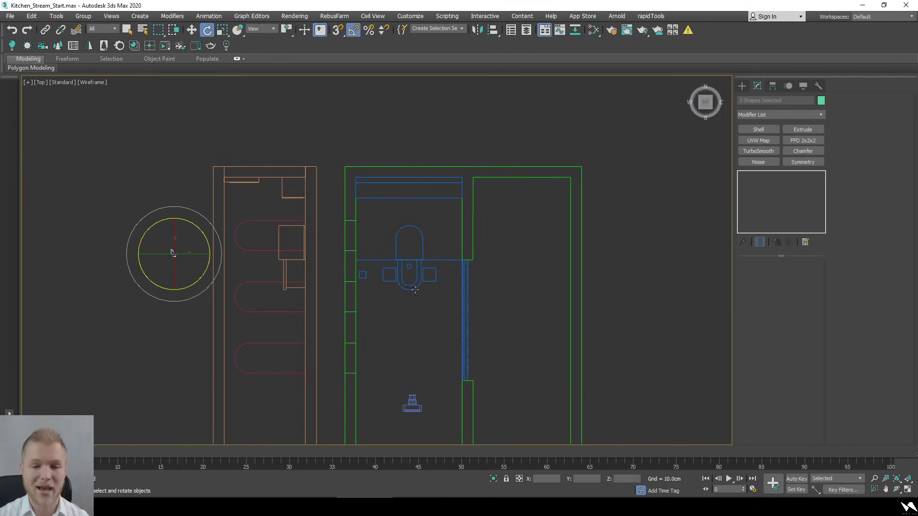
middle_drag(422, 329, 421, 312)
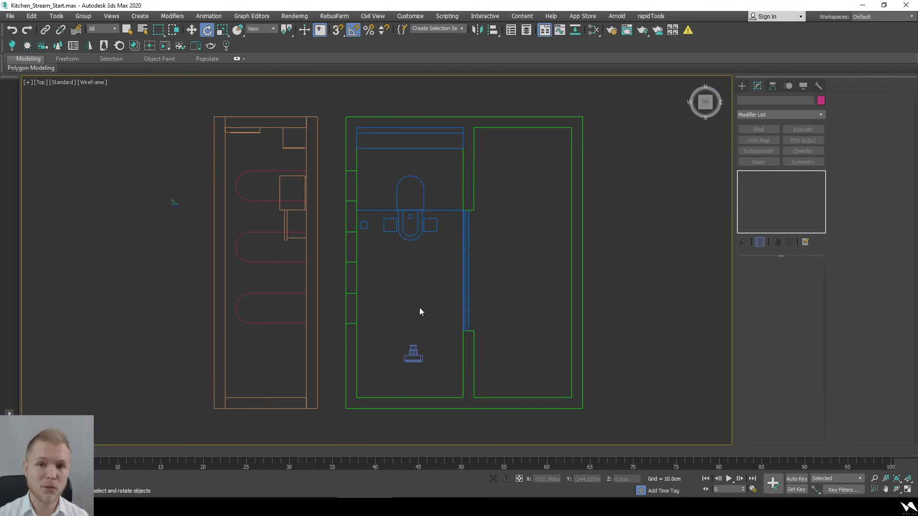
Bring up the Kitchen_001.jpg reference image in a reduced window beside the kitchen plan for comparison
key(alt+Tab)
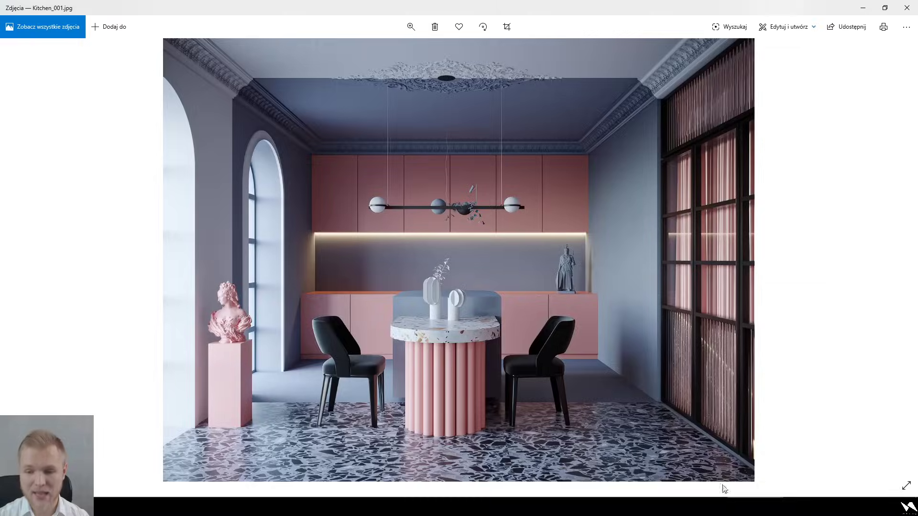
drag(469, 2, 451, 31)
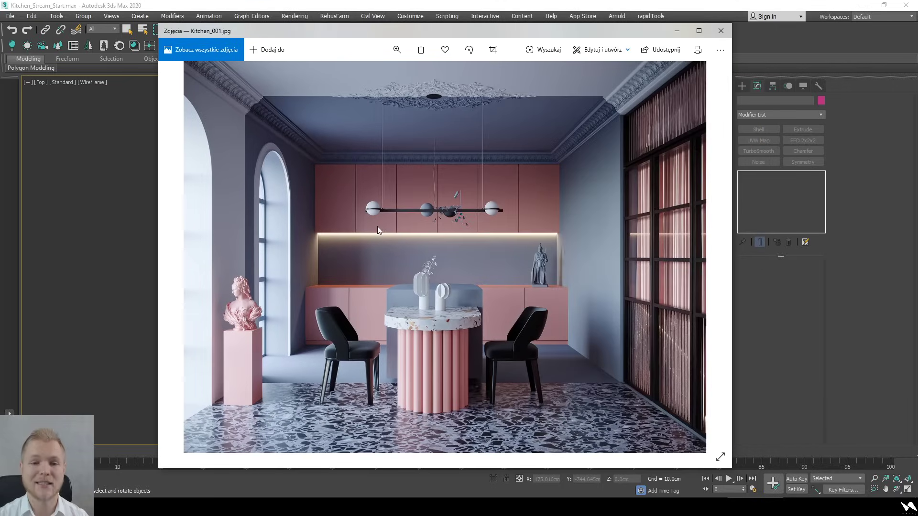
drag(158, 24, 442, 186)
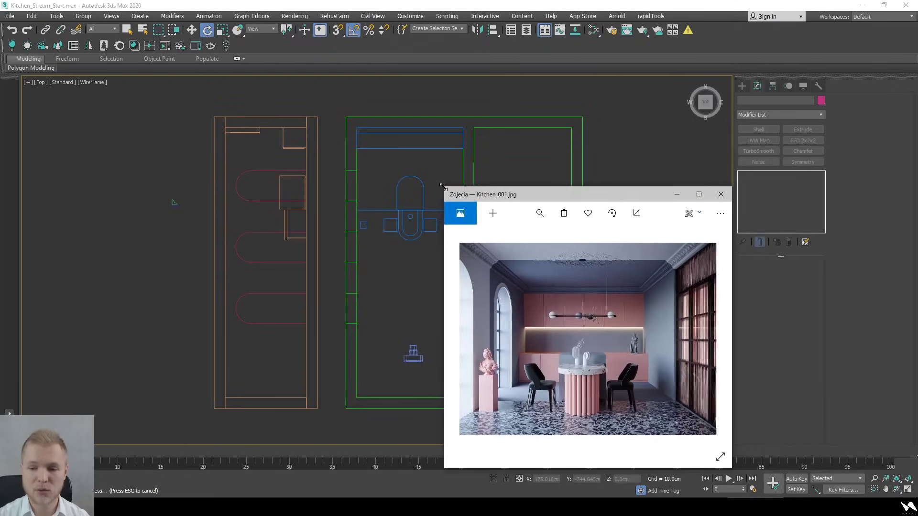
drag(621, 194, 771, 107)
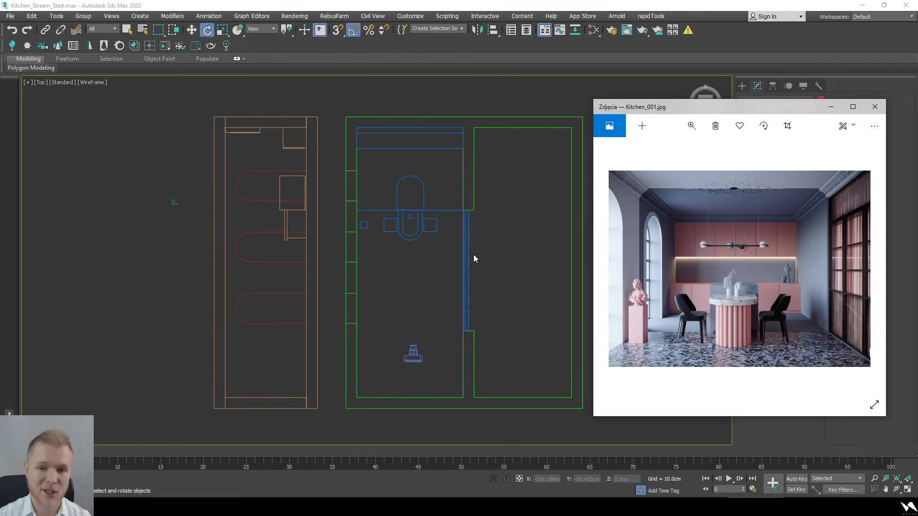
Return to 3ds Max and examine the floor plan's walls, furniture outlines and partition opening, checking how the plan is grouped
click(405, 276)
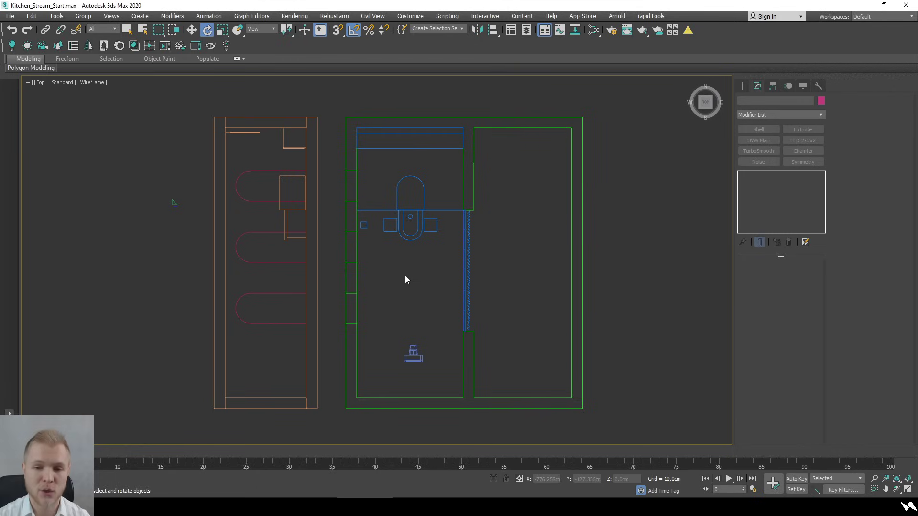
scroll(424, 272, up, 2)
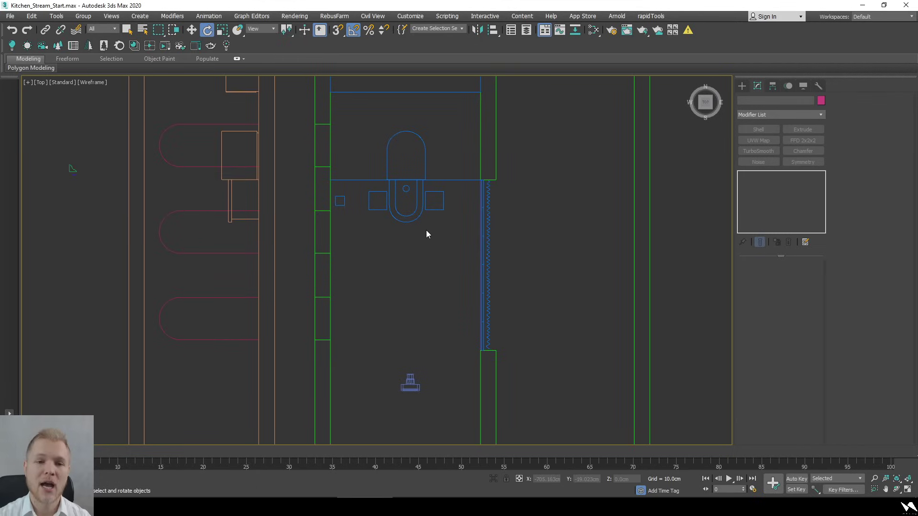
middle_drag(426, 231, 429, 240)
middle_drag(433, 147, 435, 197)
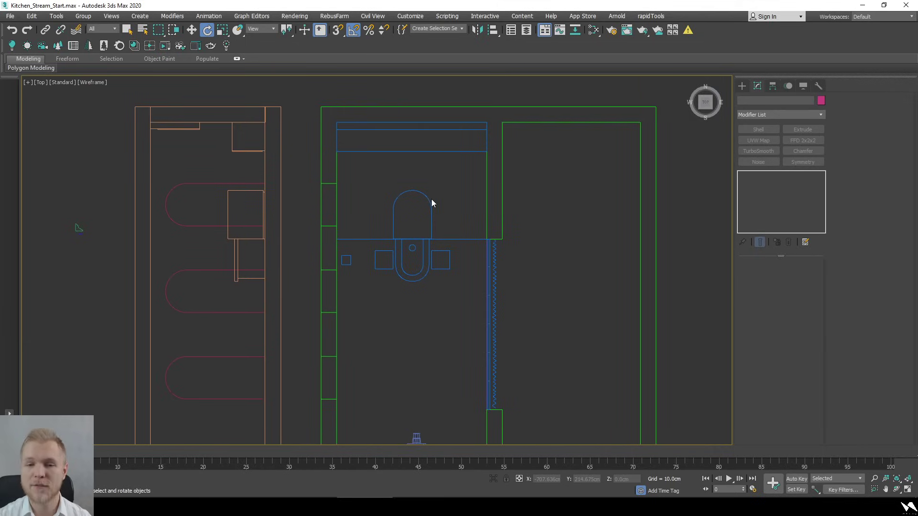
scroll(431, 199, down, 2)
middle_drag(435, 257, 434, 240)
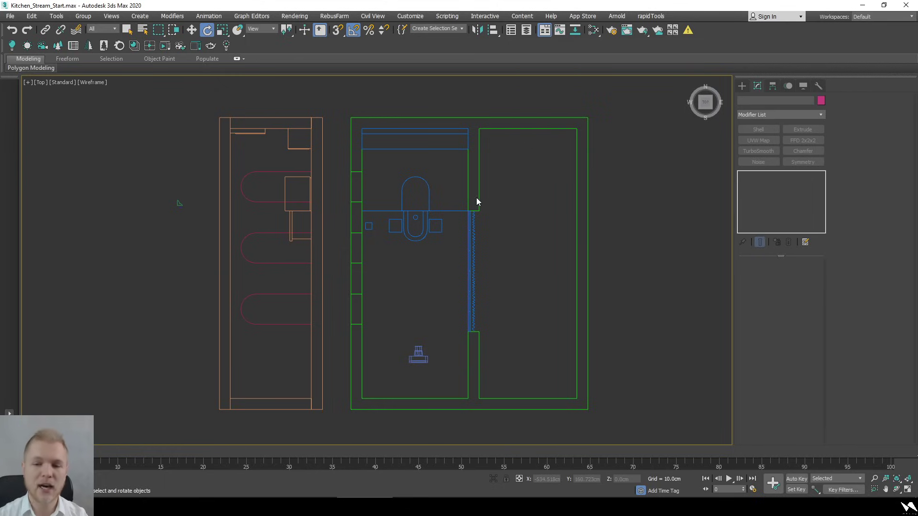
click(479, 356)
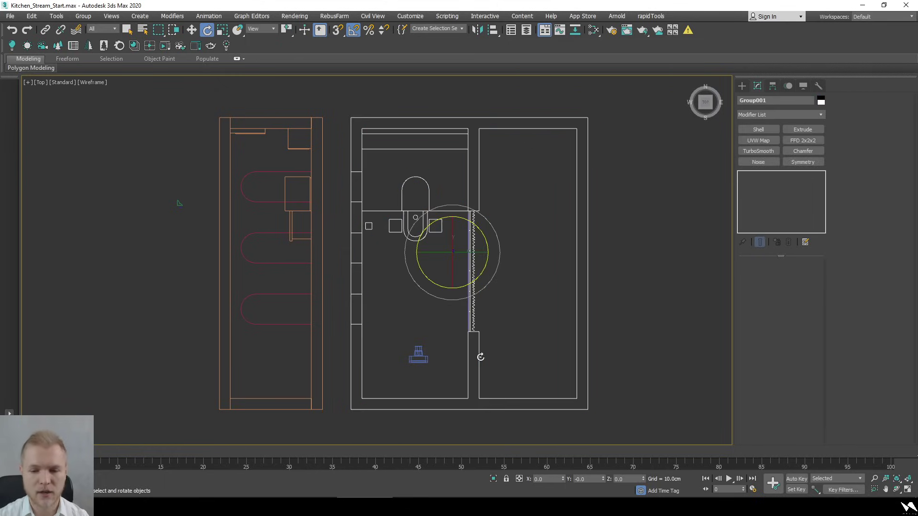
click(427, 352)
With 3D snapping on, start a Line spline at the inner corner of the uppermost window opening and run it to the kitchen's upper-left corner
click(742, 85)
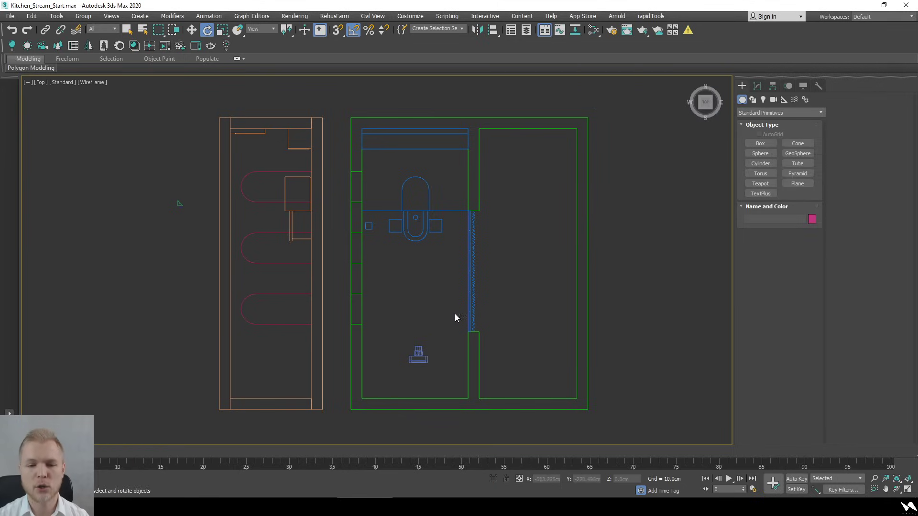
middle_drag(500, 207, 500, 217)
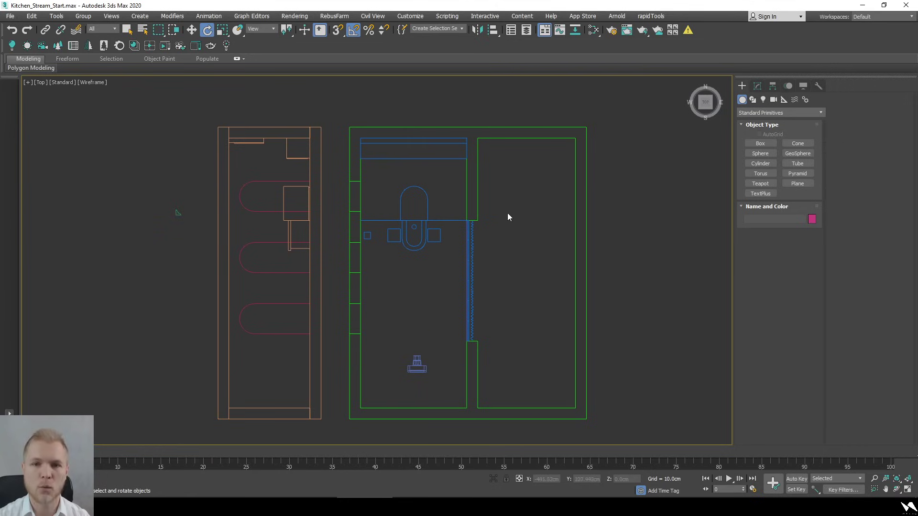
middle_drag(627, 243, 622, 237)
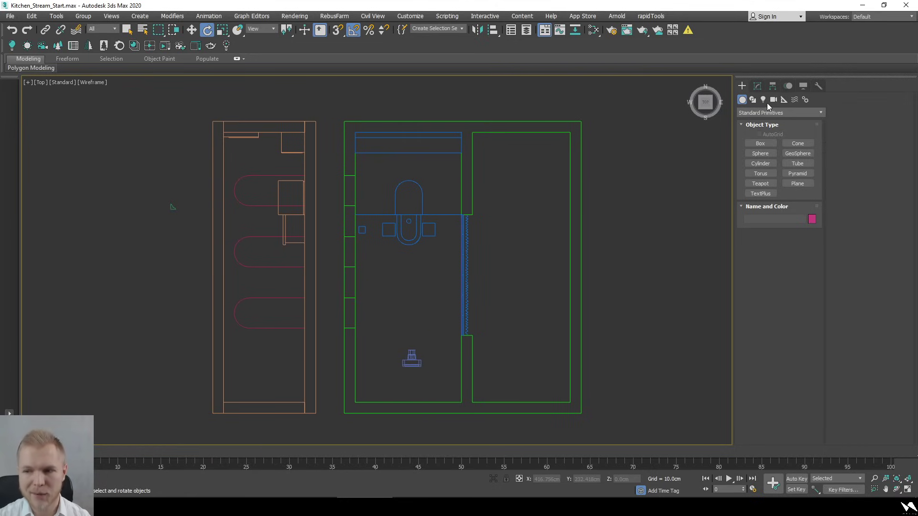
click(753, 100)
click(755, 151)
scroll(349, 153, up, 7)
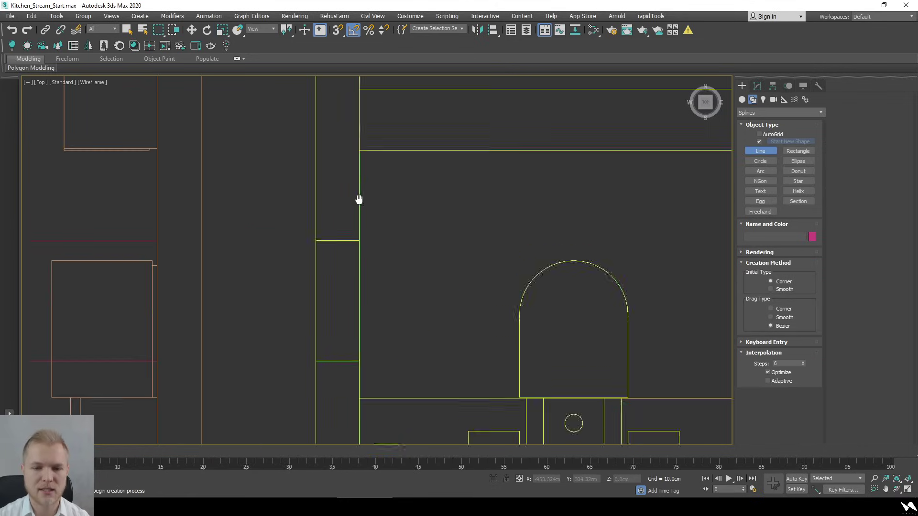
scroll(366, 301, up, 7)
key(s)
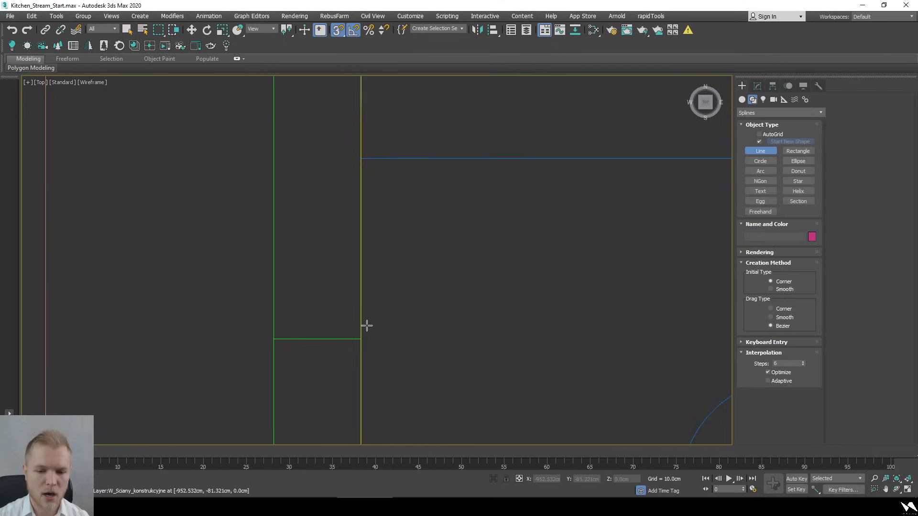
click(362, 337)
middle_drag(420, 207, 353, 305)
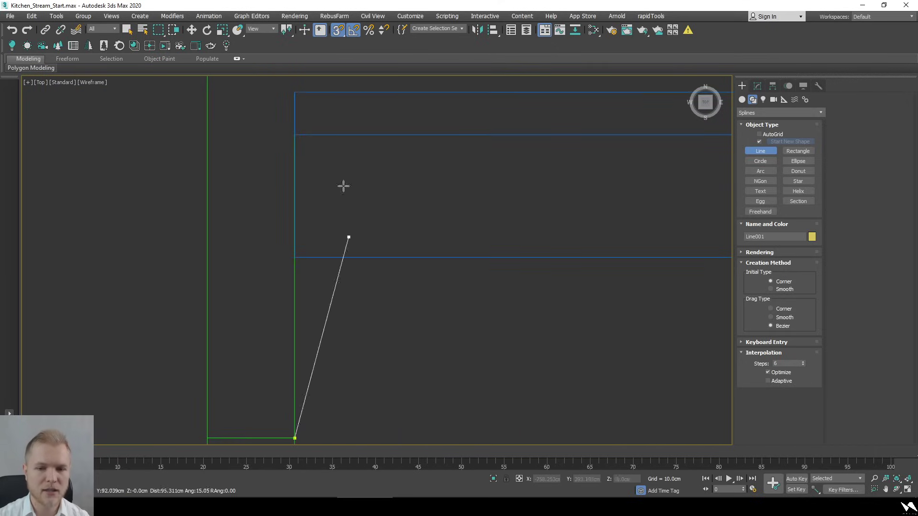
click(296, 90)
Continue the line along the kitchen's upper wall, down the partition to its opening, and across the partition's thickness
scroll(522, 284, down, 4)
scroll(272, 248, up, 5)
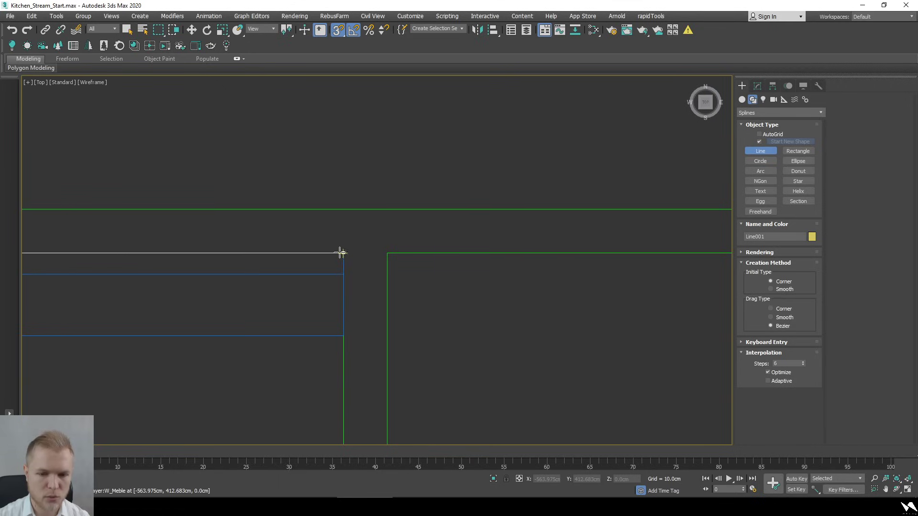
click(342, 252)
scroll(379, 232, down, 4)
scroll(377, 227, up, 6)
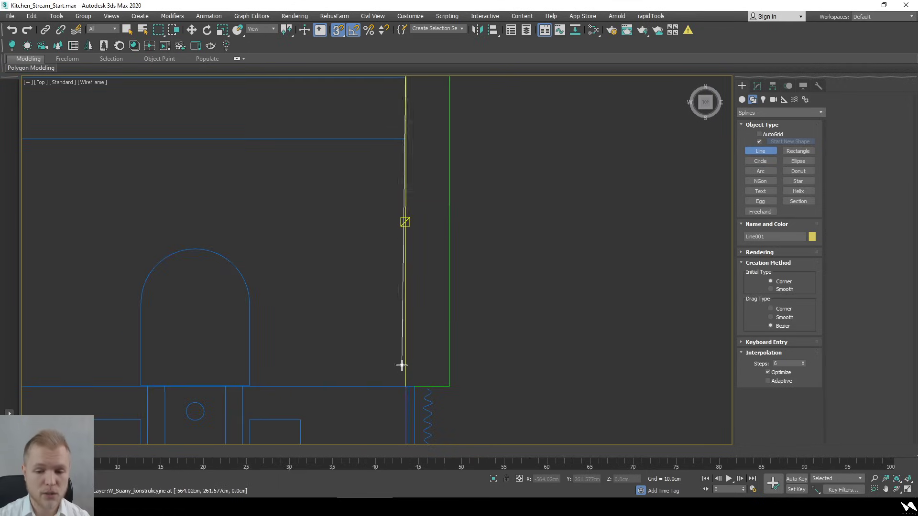
middle_drag(401, 368, 385, 279)
scroll(385, 282, up, 4)
click(386, 306)
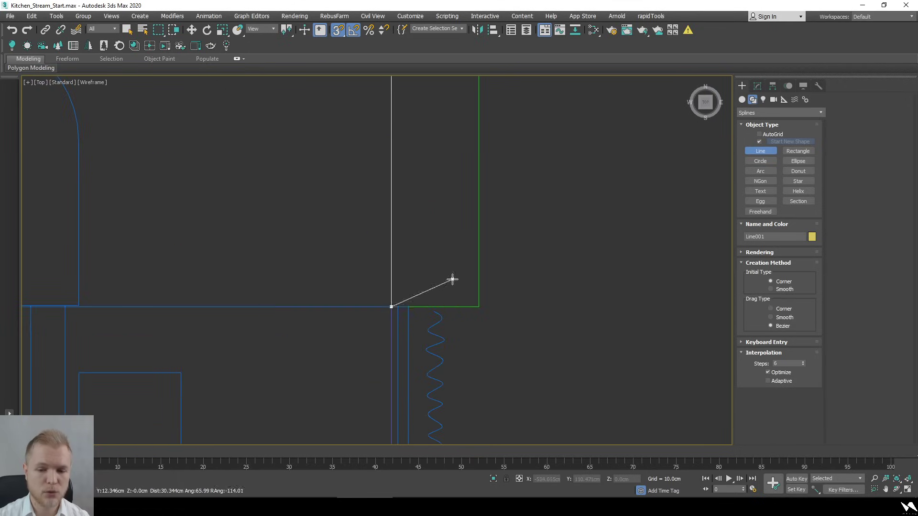
click(486, 306)
Continue the line up the partition's far side, along the adjoining room's upper wall and down to its lower outer corner
scroll(344, 287, down, 6)
scroll(368, 191, up, 4)
click(373, 150)
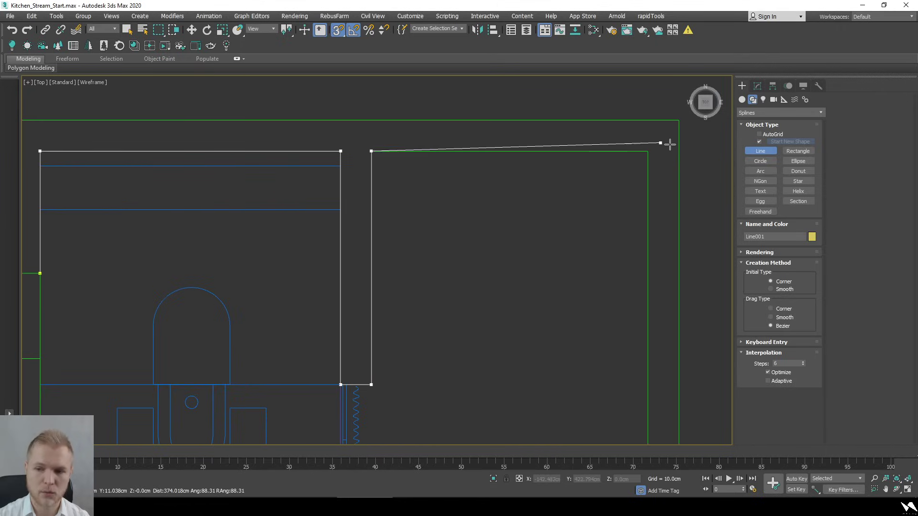
click(648, 151)
scroll(459, 210, down, 5)
scroll(507, 268, up, 3)
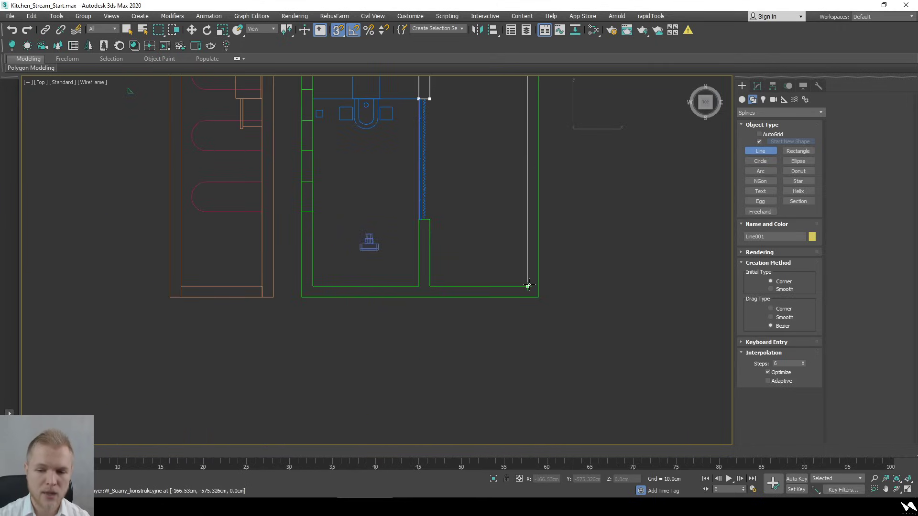
click(529, 286)
Trace the adjoining room's lower wall back to the partition, follow the lower partition up to its end and across its thickness
scroll(402, 283, up, 4)
click(467, 288)
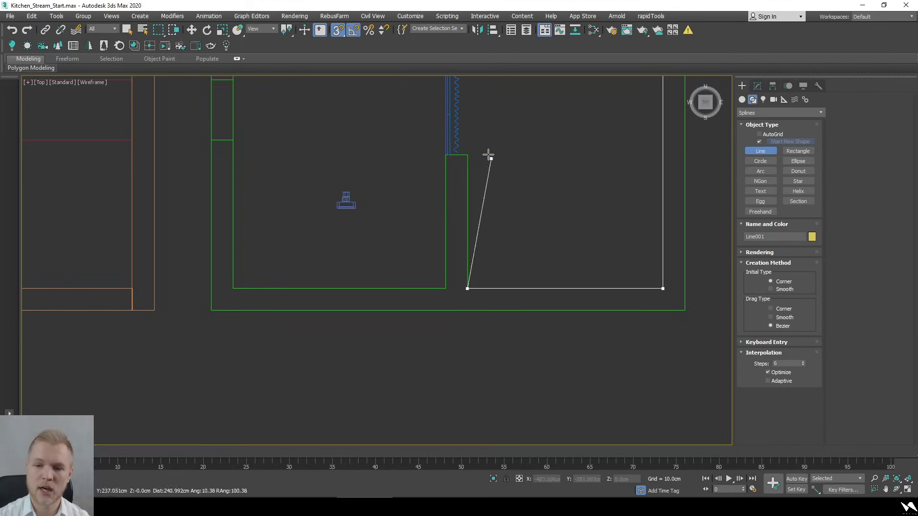
click(466, 155)
scroll(442, 160, up, 4)
click(451, 137)
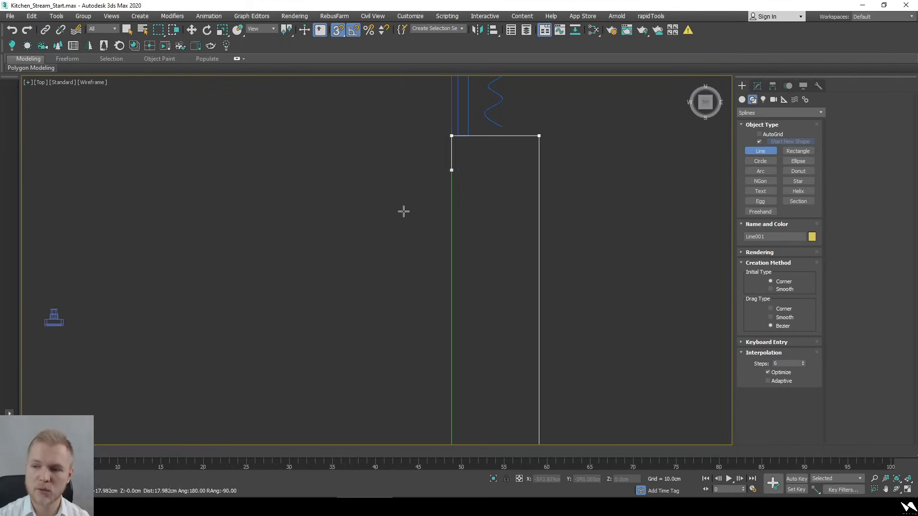
Run the line down the lower partition's kitchen side and along the lower wall to the kitchen's lower-left corner
scroll(381, 184, down, 3)
click(408, 333)
scroll(335, 334, down, 5)
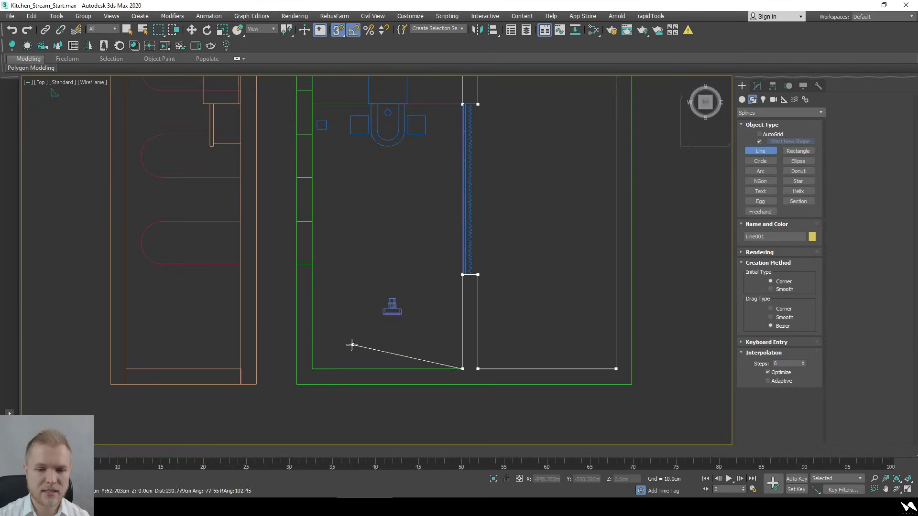
scroll(344, 349, up, 3)
click(312, 368)
Run the line up the window wall to the lowest window edge and across the wall's thickness, ending the spline there
middle_drag(323, 249, 324, 287)
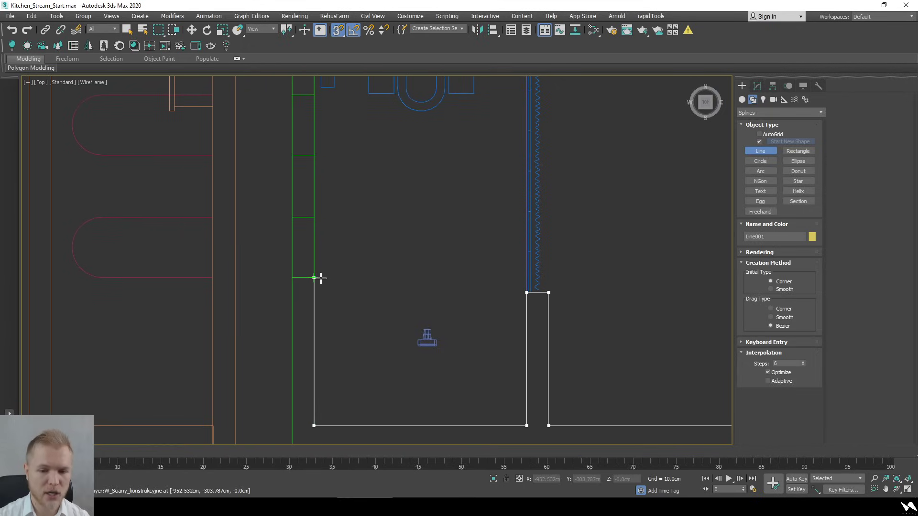
click(319, 278)
middle_drag(382, 297, 385, 270)
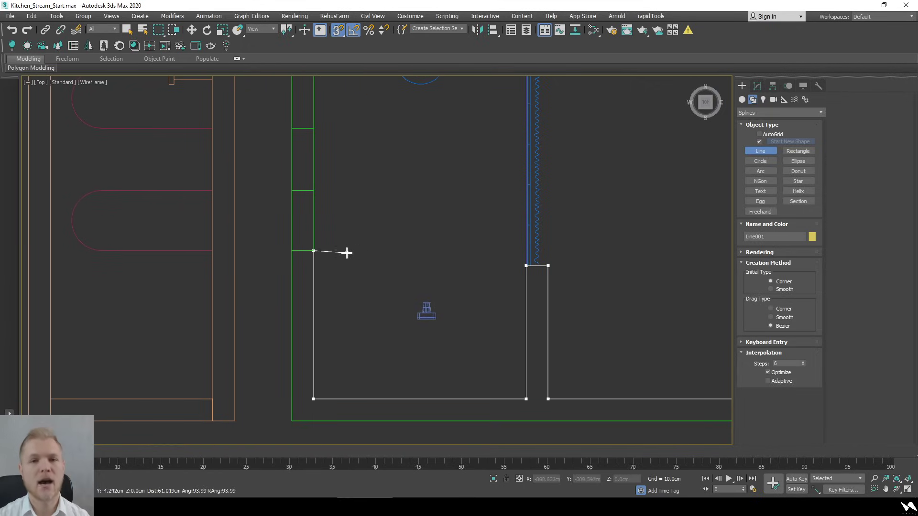
click(292, 251)
middle_drag(314, 371, 307, 313)
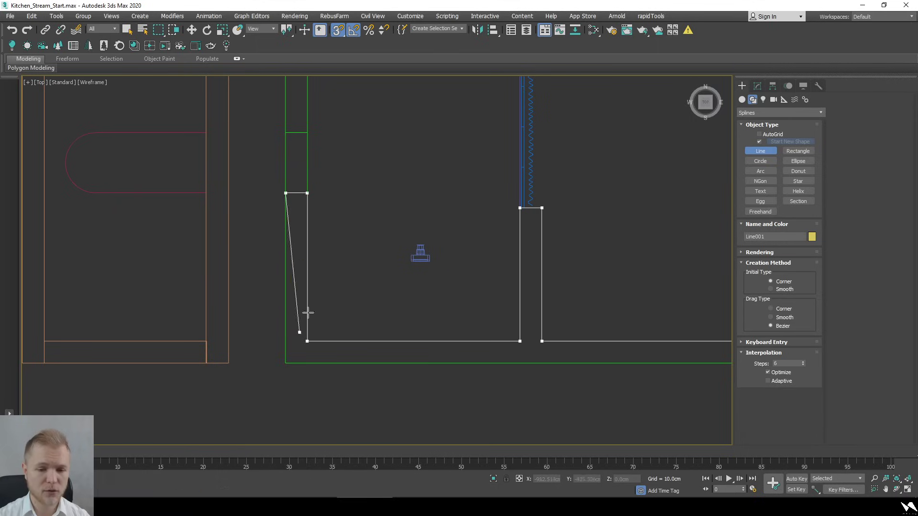
right_click(308, 313)
right_click(356, 297)
scroll(357, 296, down, 6)
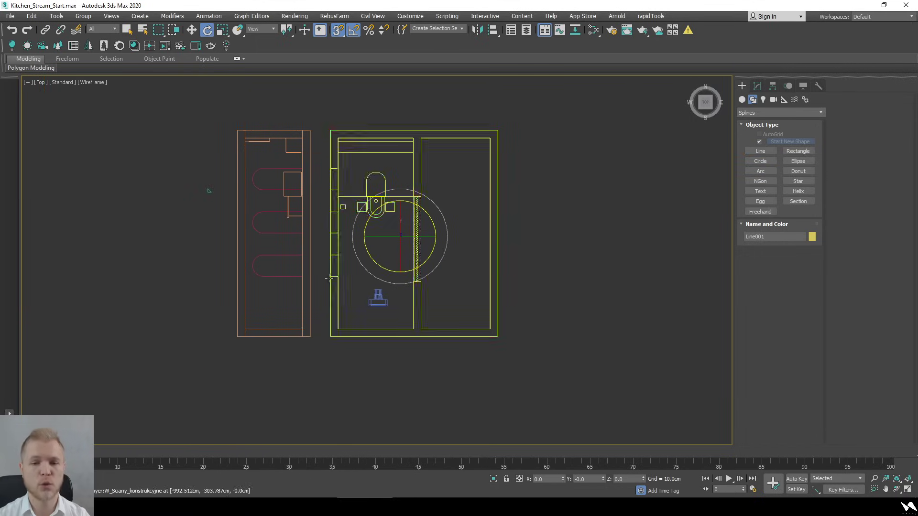
Delete the line's vertices at the window edges so the spline ends at the kitchen's two window-wall corners
key(1)
drag(312, 297, 357, 162)
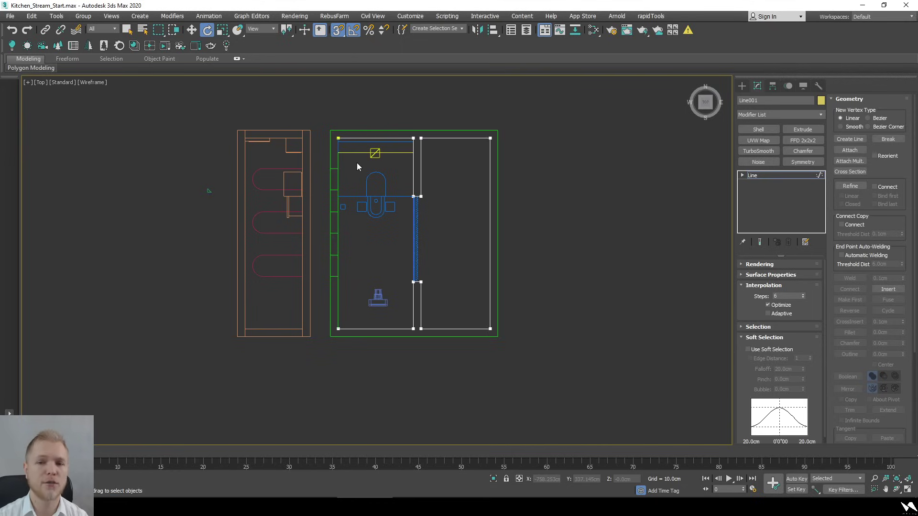
click(772, 175)
Select the traced wall line in an orthographic 3D view and apply an Extrude modifier with an amount of 128.5 cm
click(341, 276)
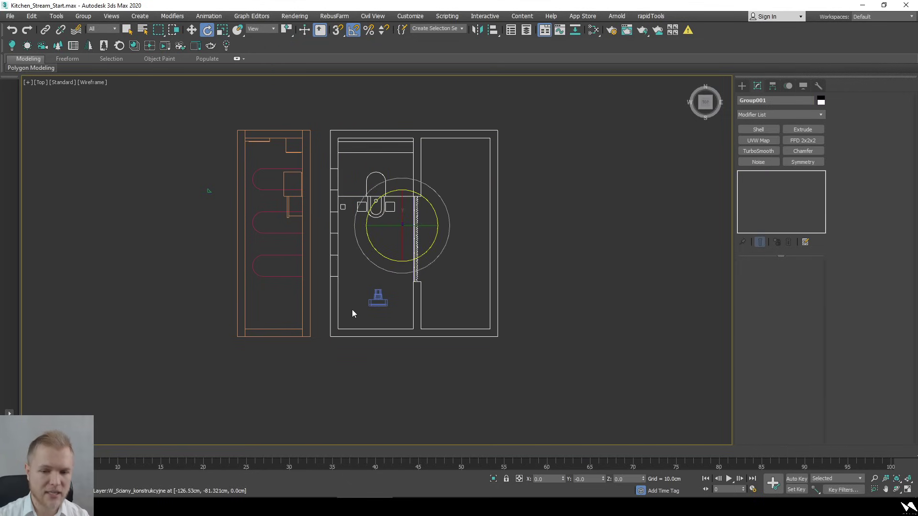
alt+middle_drag(352, 309, 383, 275)
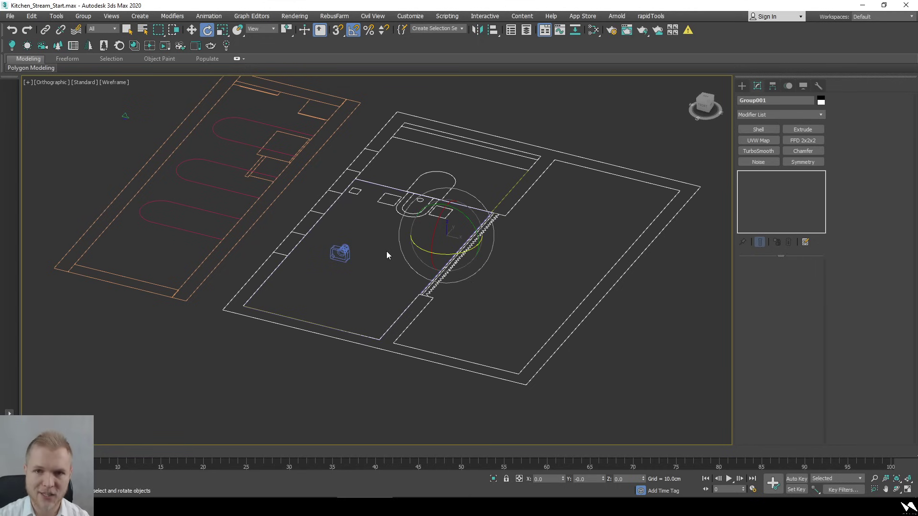
click(330, 256)
click(278, 268)
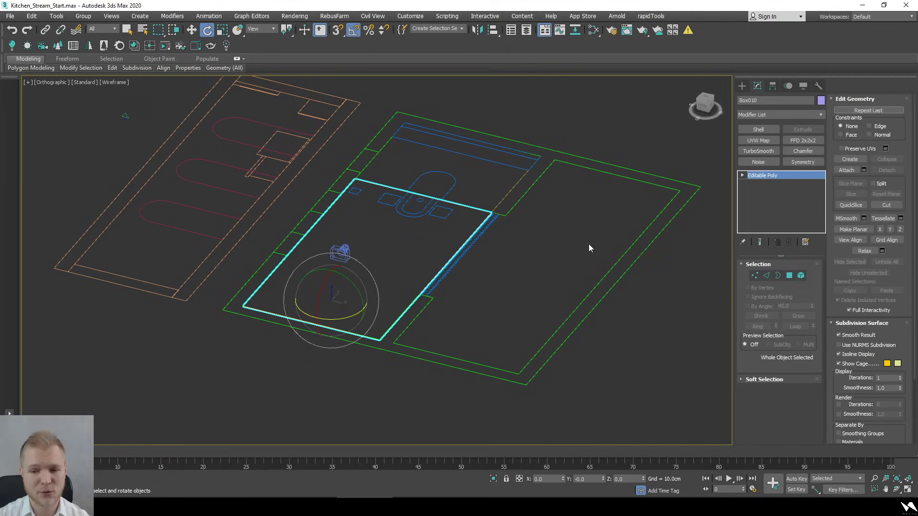
click(513, 191)
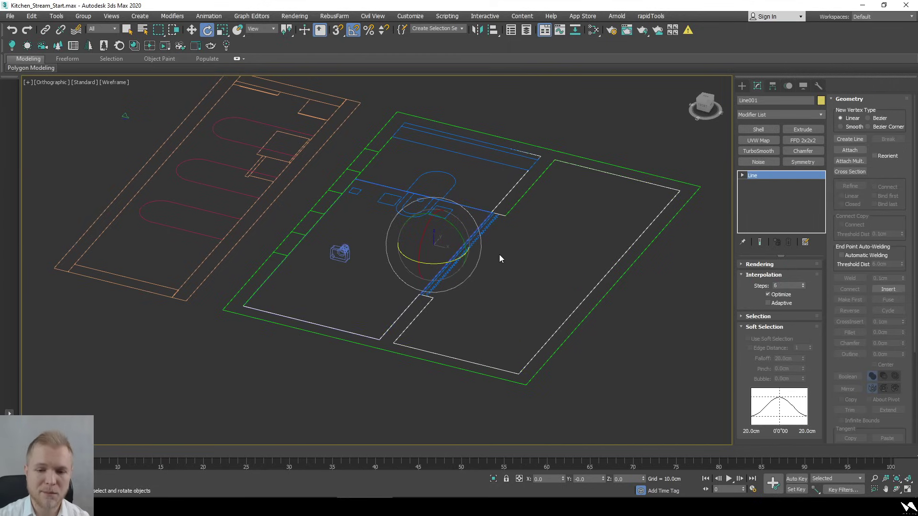
middle_drag(499, 255, 495, 256)
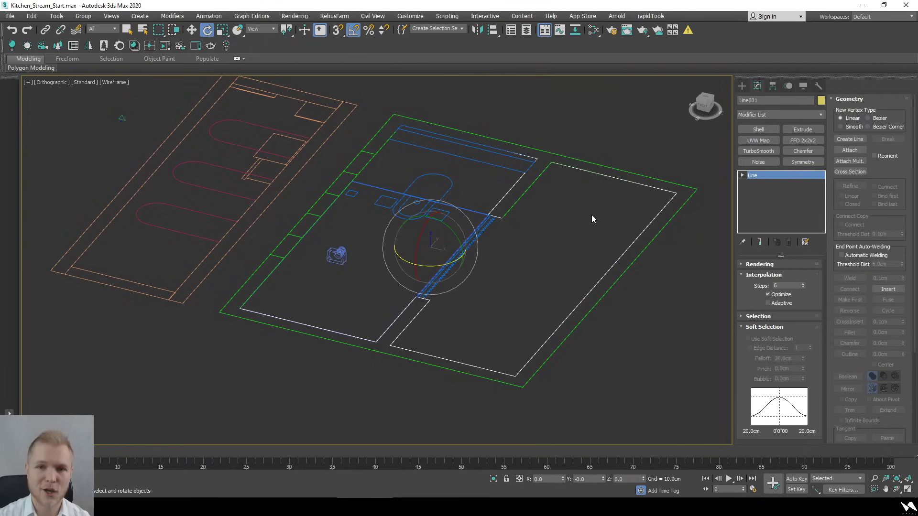
middle_drag(561, 280, 559, 279)
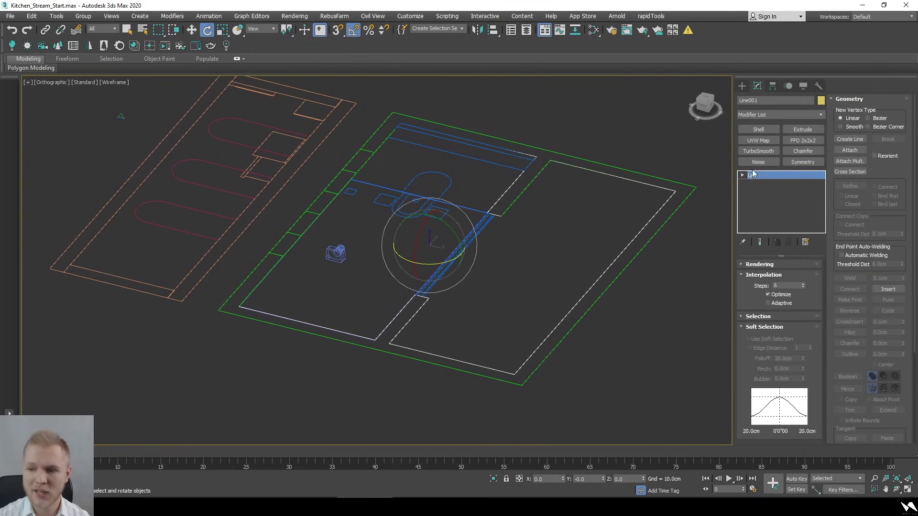
click(815, 127)
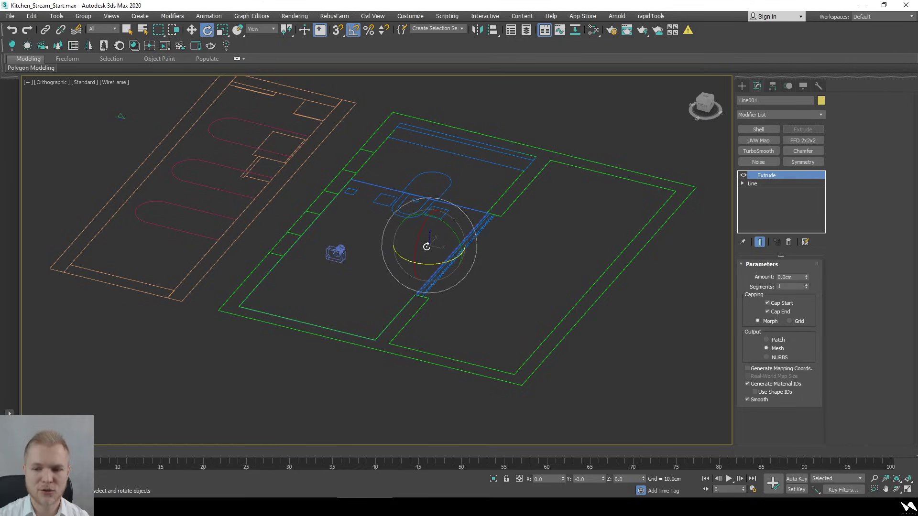
drag(805, 278, 807, 239)
scroll(510, 257, down, 3)
middle_drag(510, 257, 508, 259)
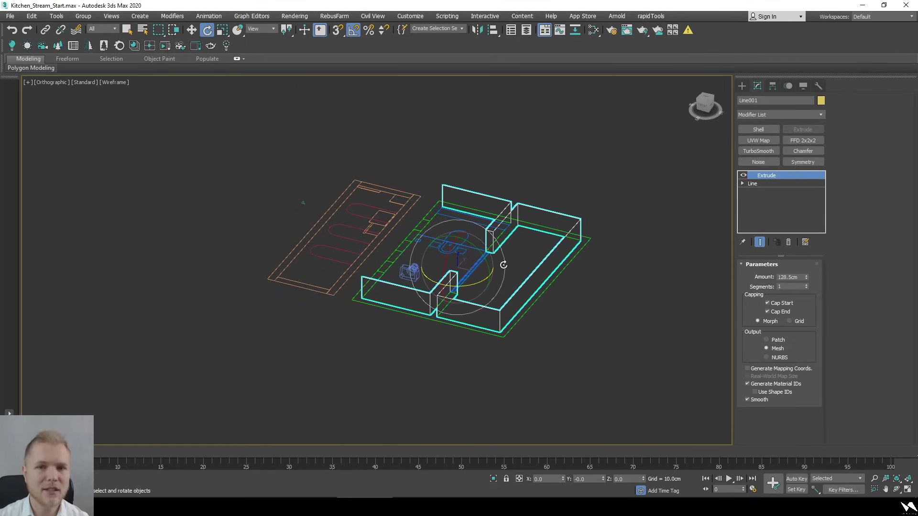
Convert the extruded walls to an Editable Poly and view them from another angle
right_click(503, 265)
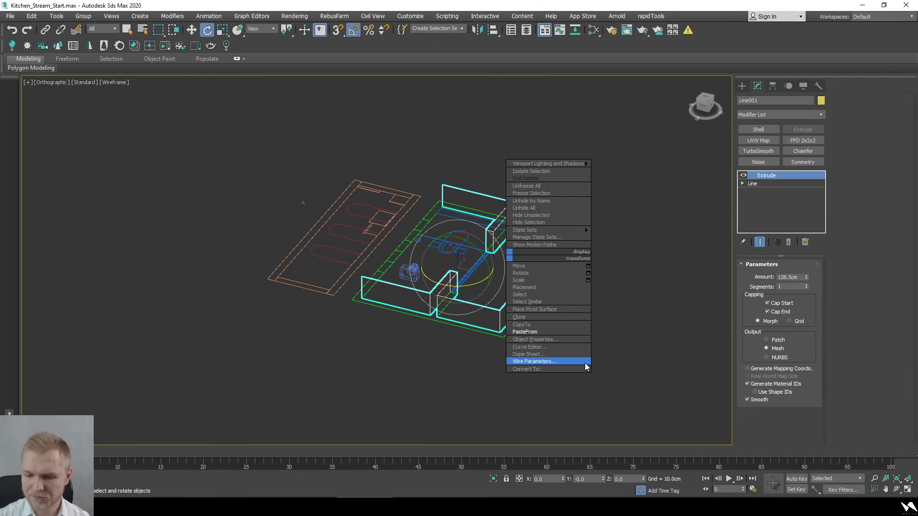
mouse_move(584, 367)
click(641, 374)
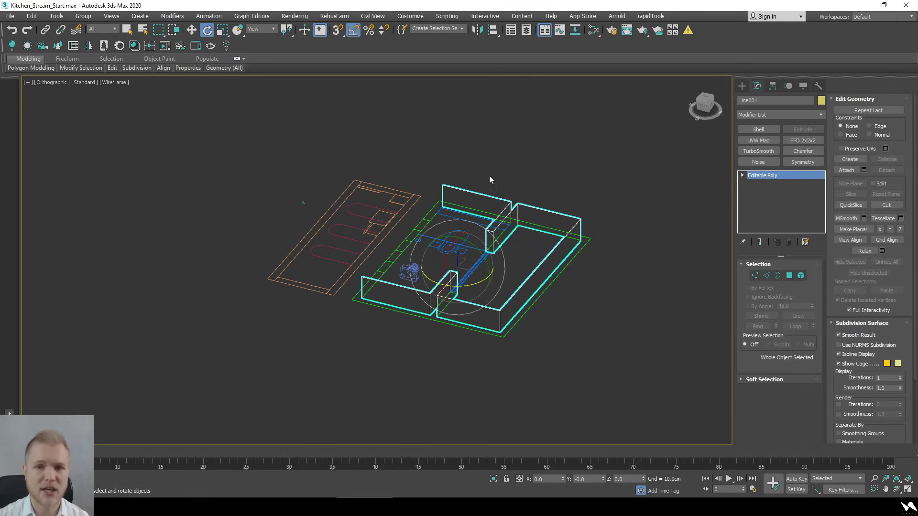
alt+middle_drag(457, 186, 624, 236)
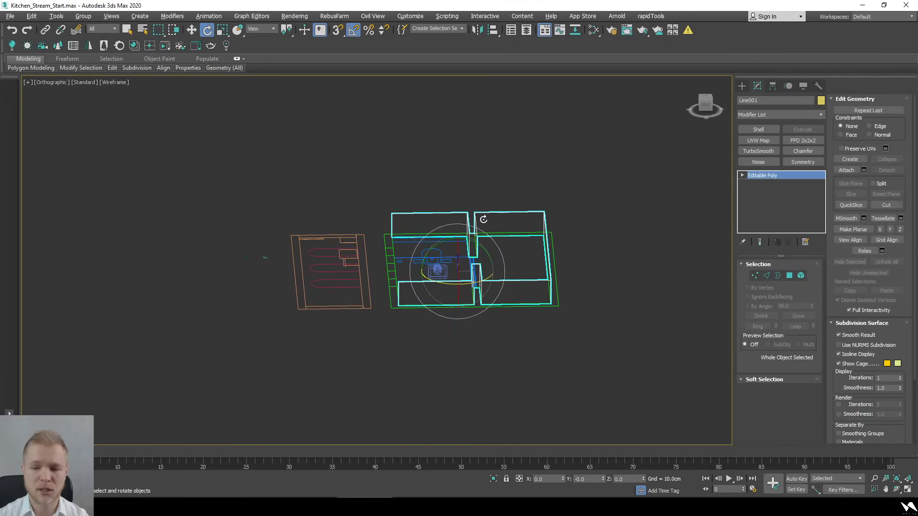
alt+middle_drag(528, 223, 523, 239)
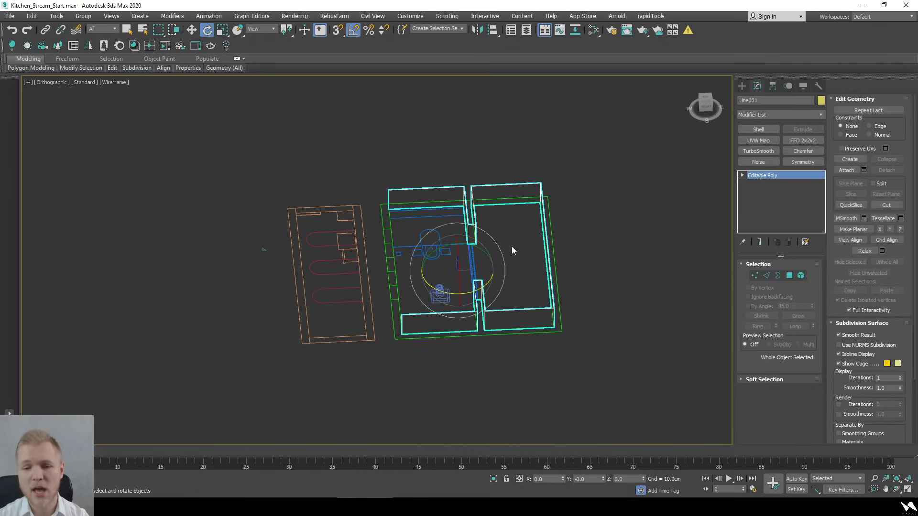
In the Top view with 3D snapping on, move the upper partition's four end vertices onto the upper wall and weld the overlapping vertices
key(t)
scroll(462, 308, up, 5)
key(1)
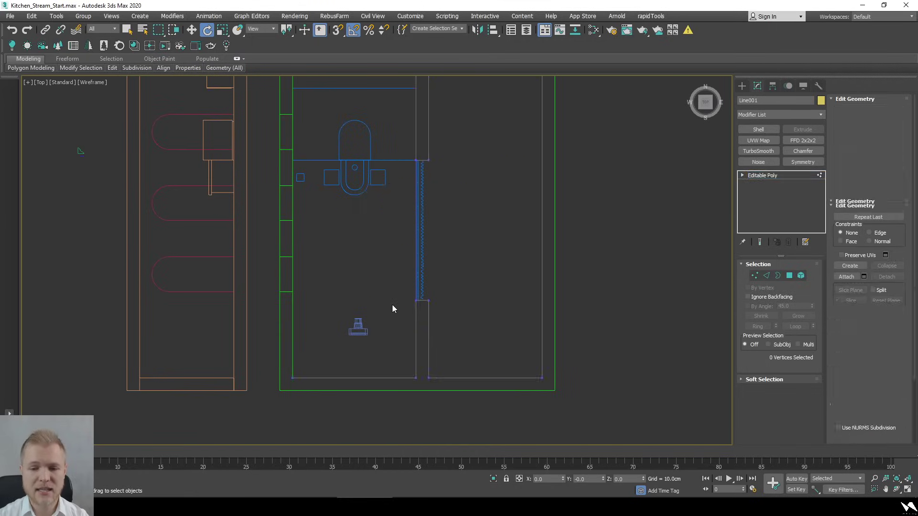
middle_drag(454, 119, 455, 217)
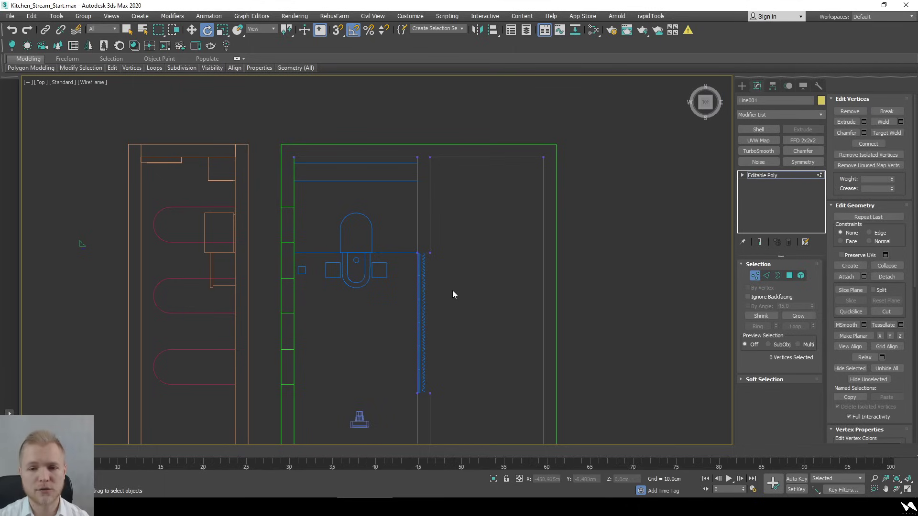
middle_drag(452, 291, 455, 274)
middle_drag(410, 172, 409, 191)
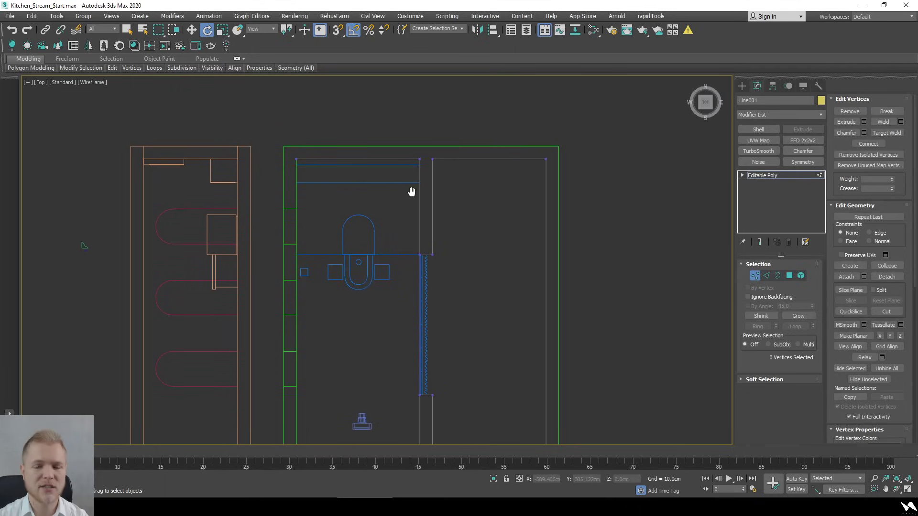
drag(444, 268, 414, 244)
middle_drag(420, 242, 421, 267)
key(w)
key(s)
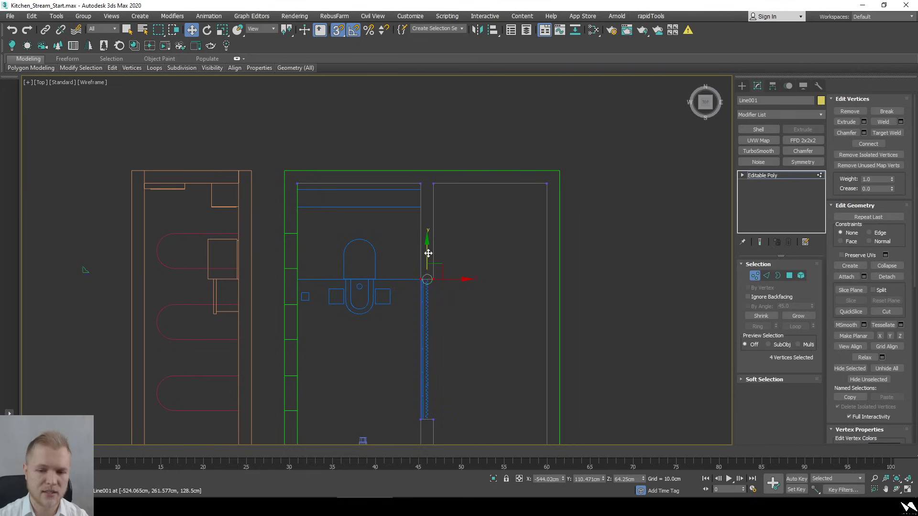
drag(425, 250, 436, 183)
drag(471, 237, 409, 146)
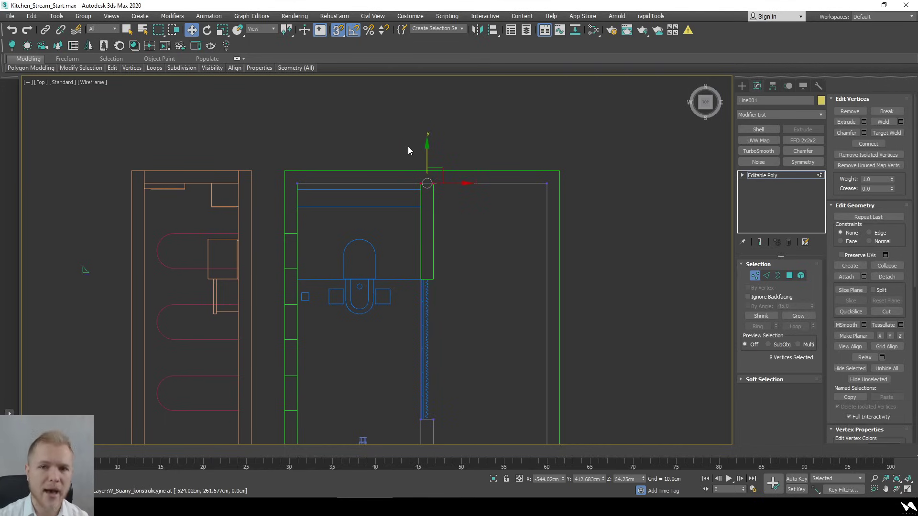
click(884, 121)
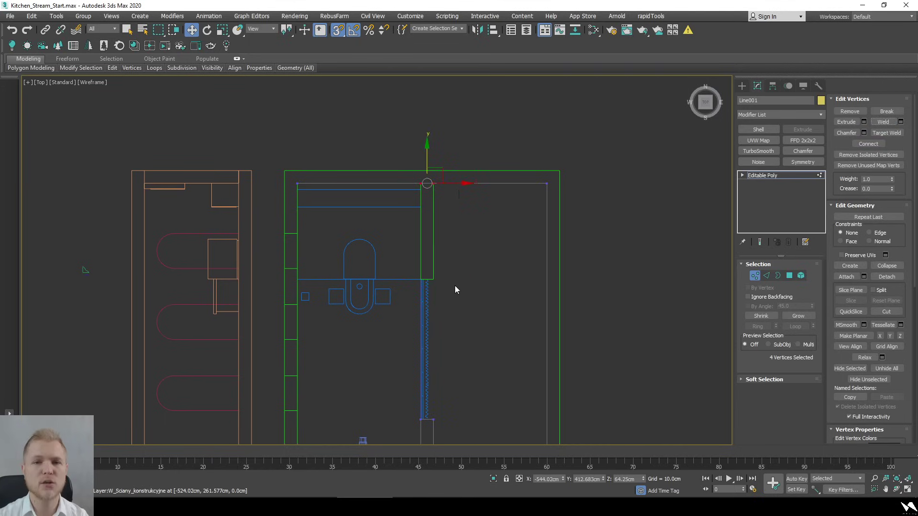
Collapse the lower partition by moving its end vertices onto the lower wall, and leave vertex editing
alt+middle_drag(454, 285, 401, 199)
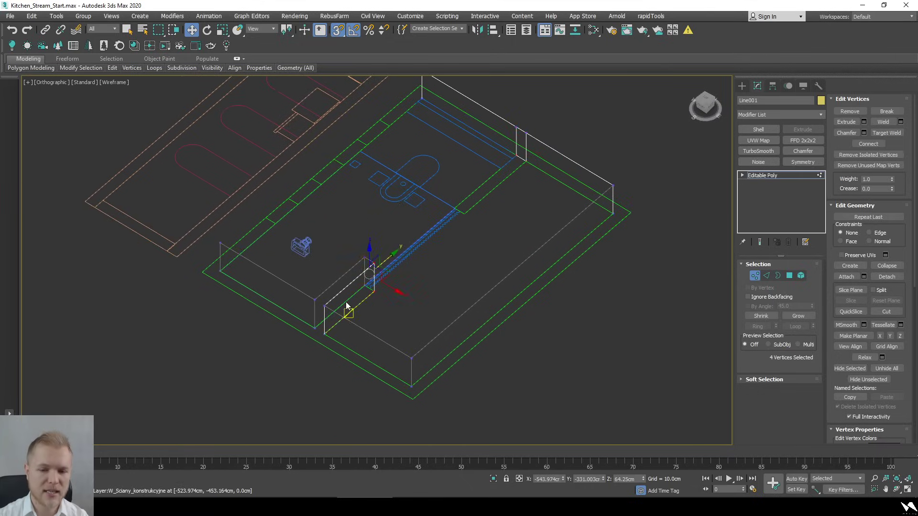
scroll(346, 306, up, 4)
drag(412, 231, 282, 308)
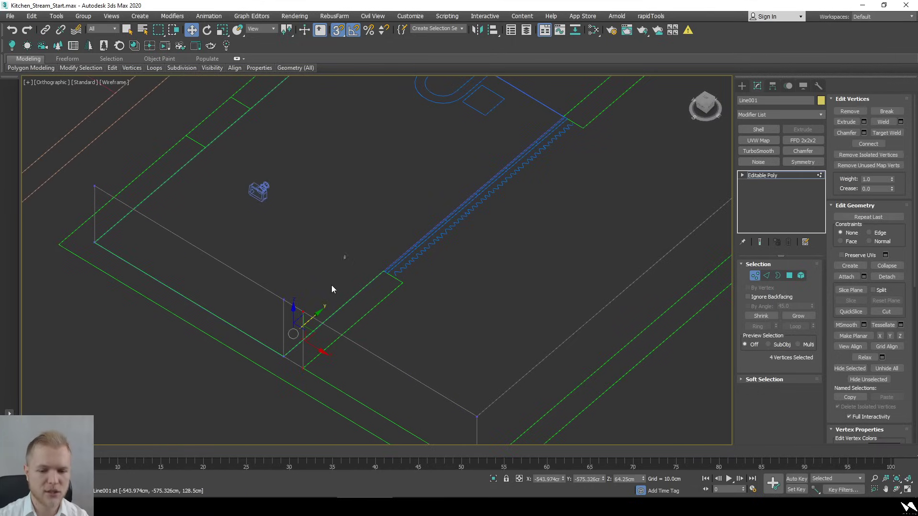
scroll(383, 277, down, 3)
middle_drag(373, 268, 681, 246)
click(755, 275)
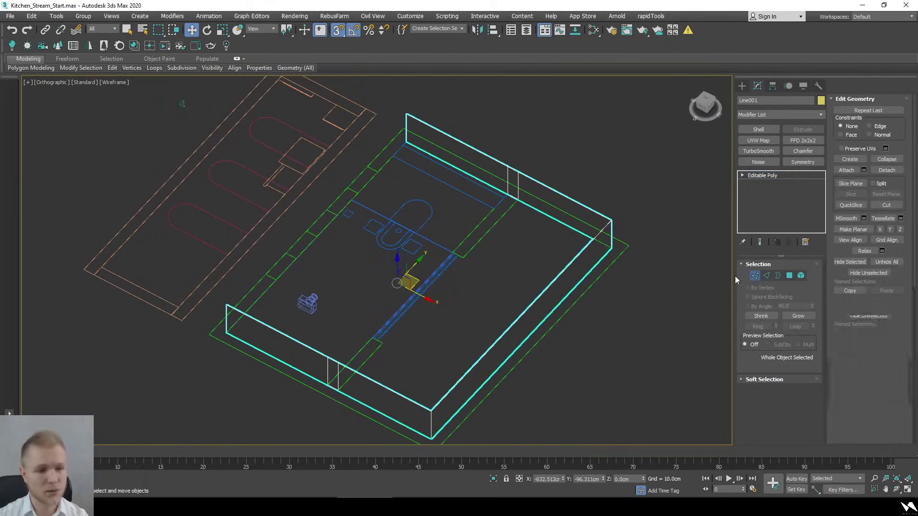
Turn off 3D snapping and reselect the simplified wall object
click(461, 294)
scroll(453, 295, down, 3)
key(s)
alt+middle_drag(436, 302, 437, 308)
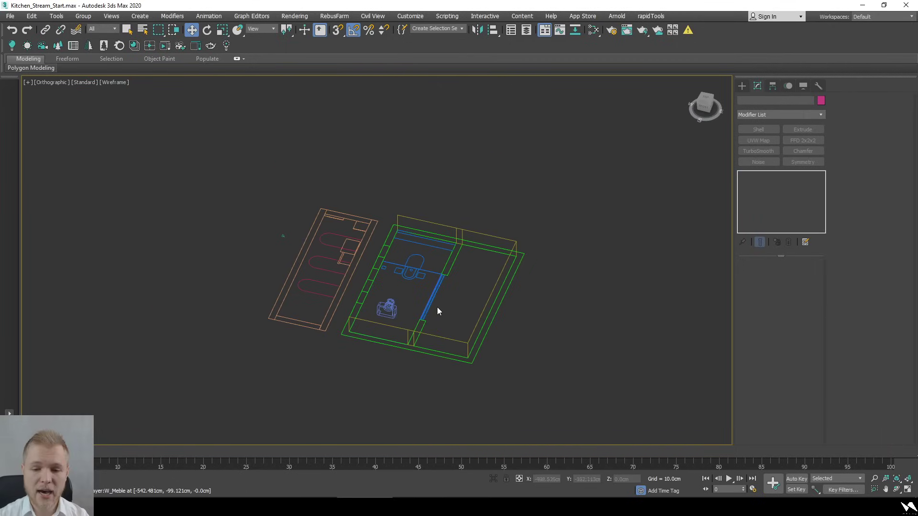
click(454, 337)
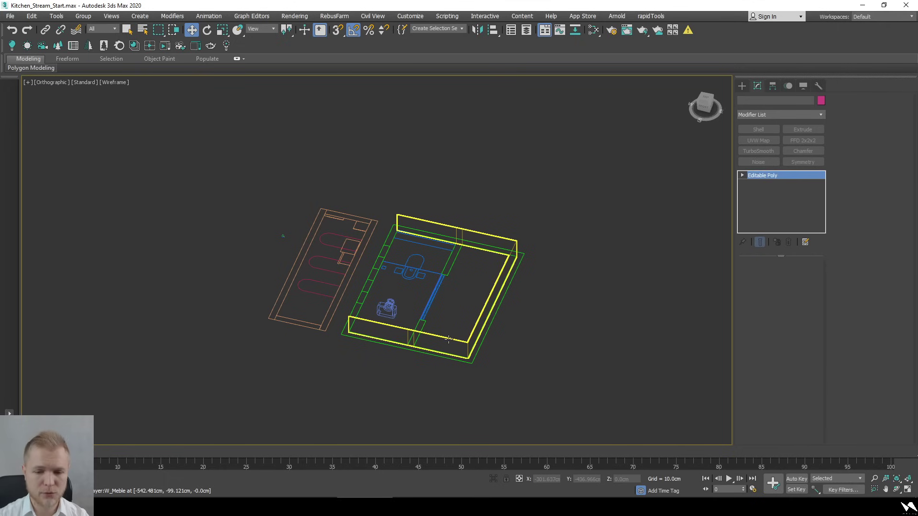
scroll(304, 330, up, 2)
middle_drag(486, 274, 520, 248)
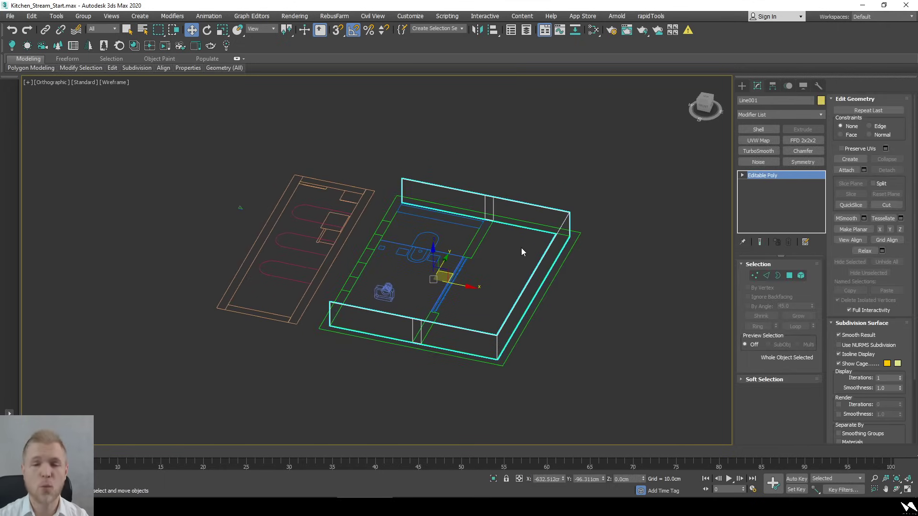
key(shift+z)
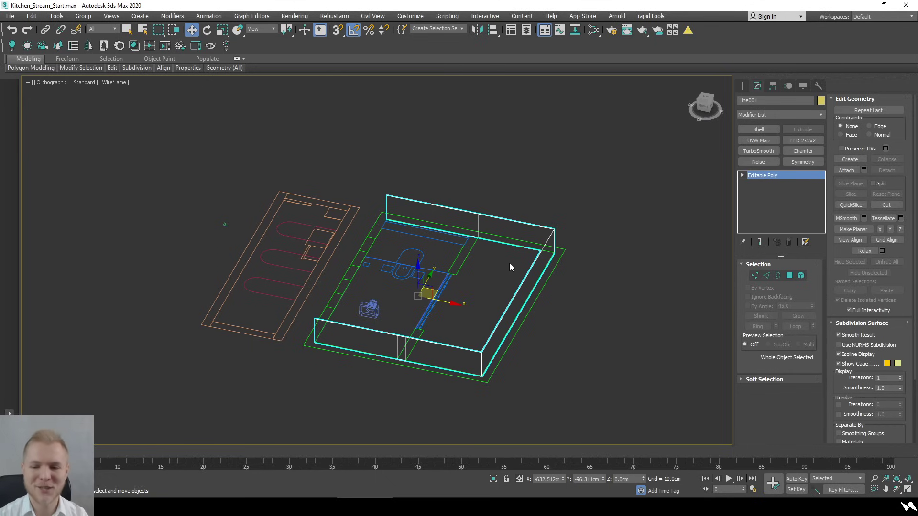
Remove the leftover vertical edges where the partitions met the upper and lower walls, and leave edge editing
scroll(403, 345, up, 5)
key(2)
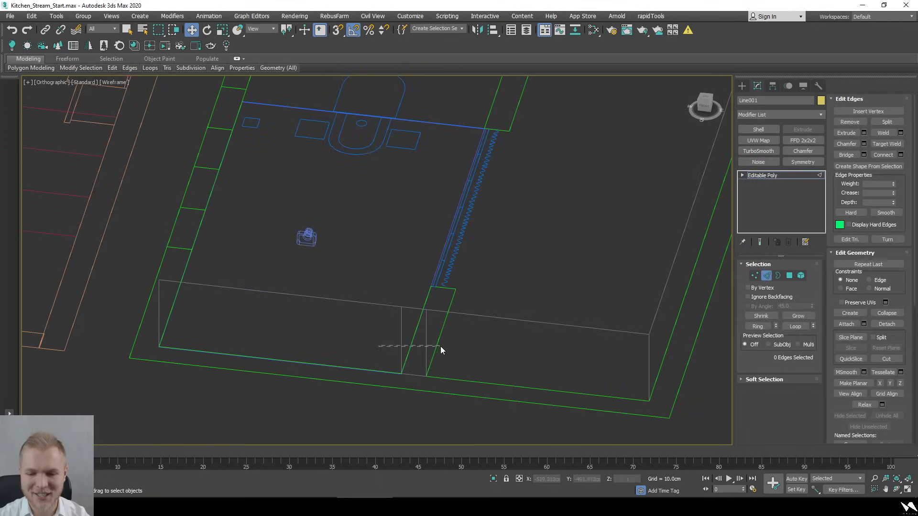
click(426, 345)
alt+middle_drag(475, 205, 484, 235)
scroll(497, 158, down, 5)
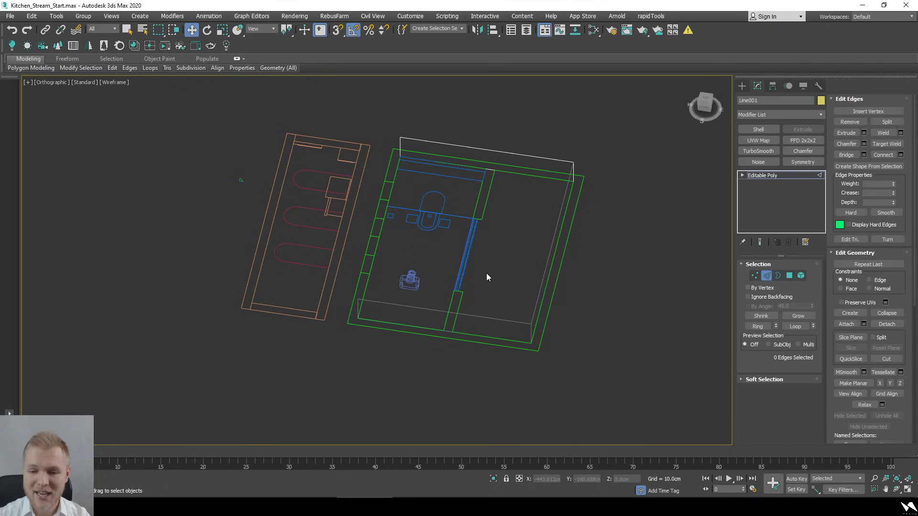
alt+middle_drag(486, 274, 481, 265)
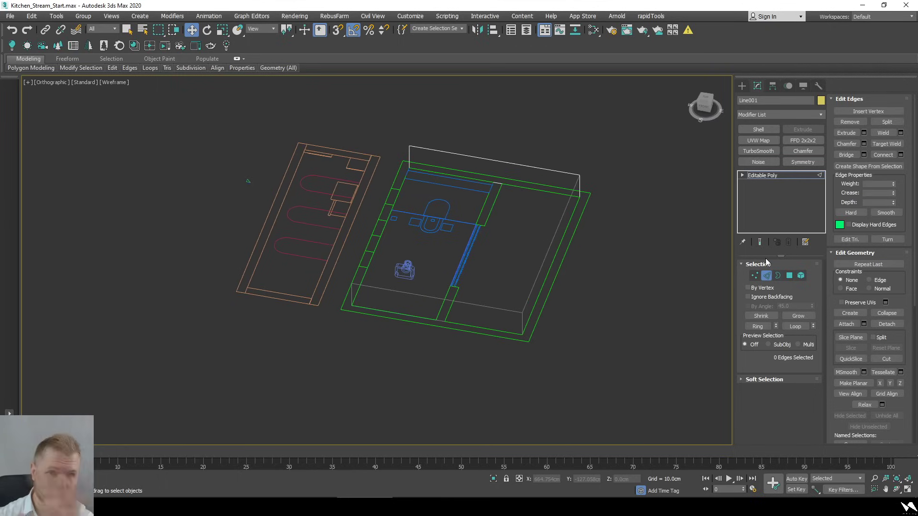
scroll(489, 286, up, 3)
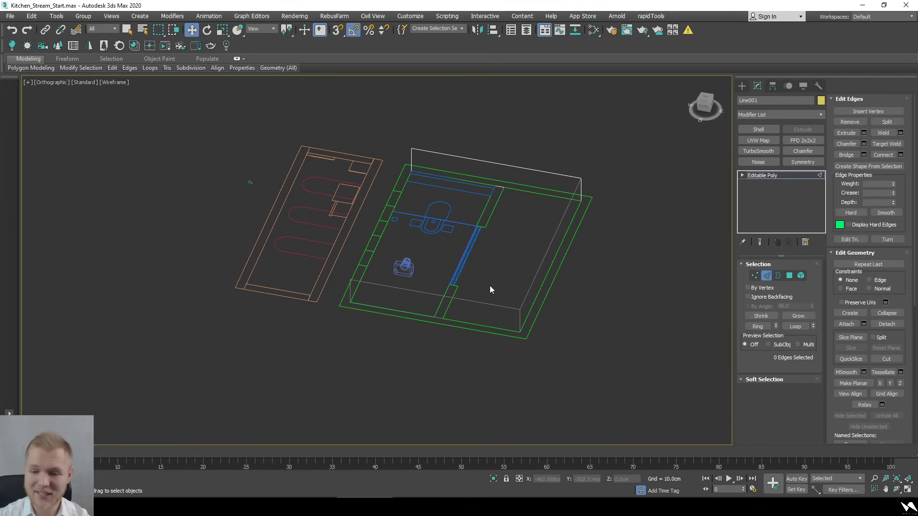
click(765, 275)
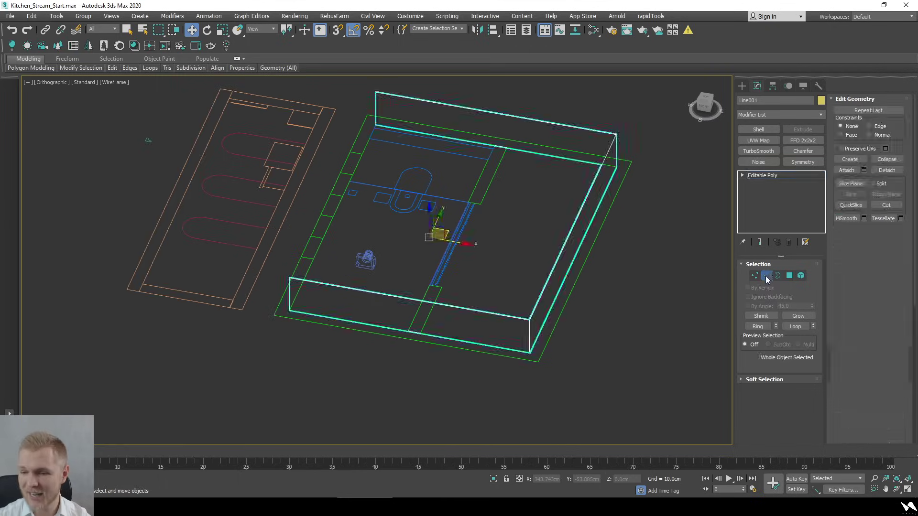
Add a Shell modifier to the walls, enable Straighten Corners, and set the outer amount to 30 cm
click(772, 130)
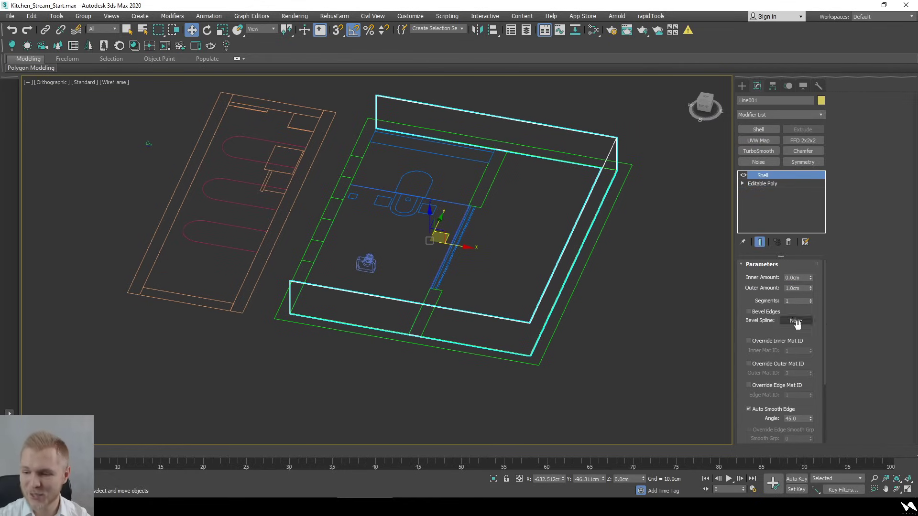
scroll(746, 399, down, 3)
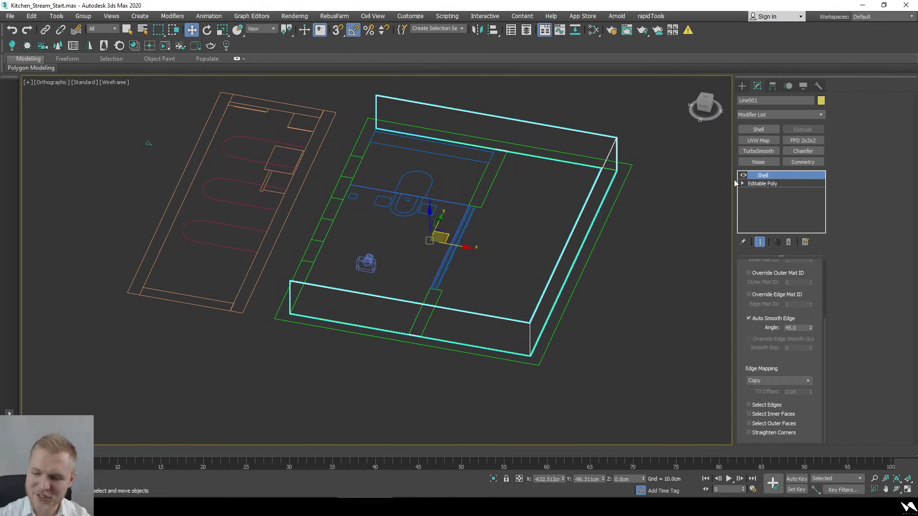
click(760, 432)
scroll(743, 326, up, 3)
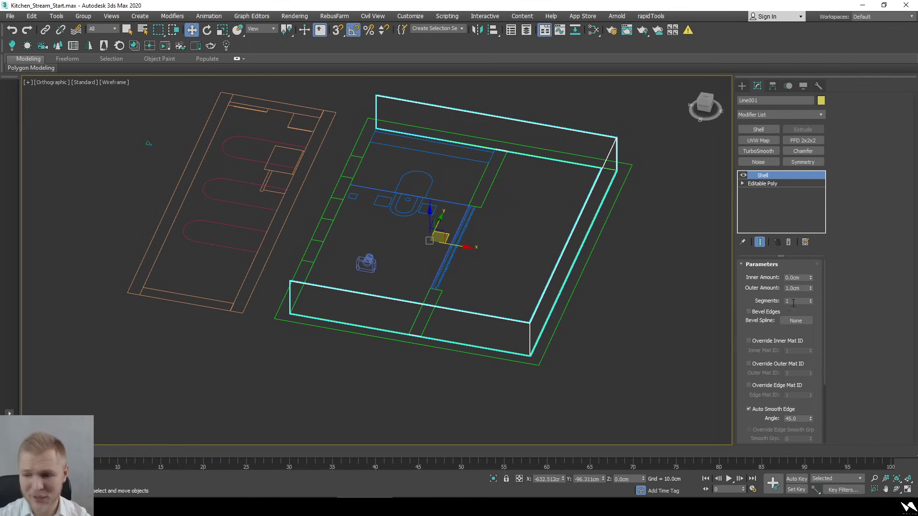
double_click(800, 288)
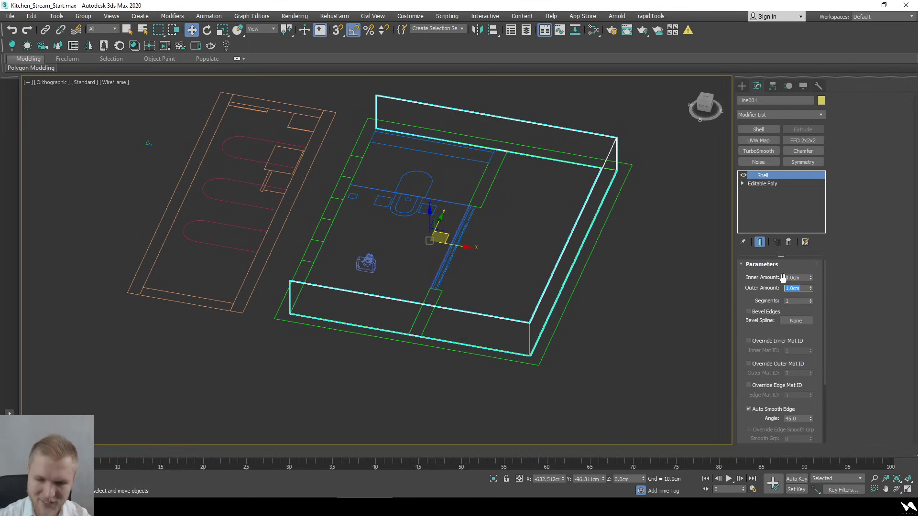
text(30)
key(Return)
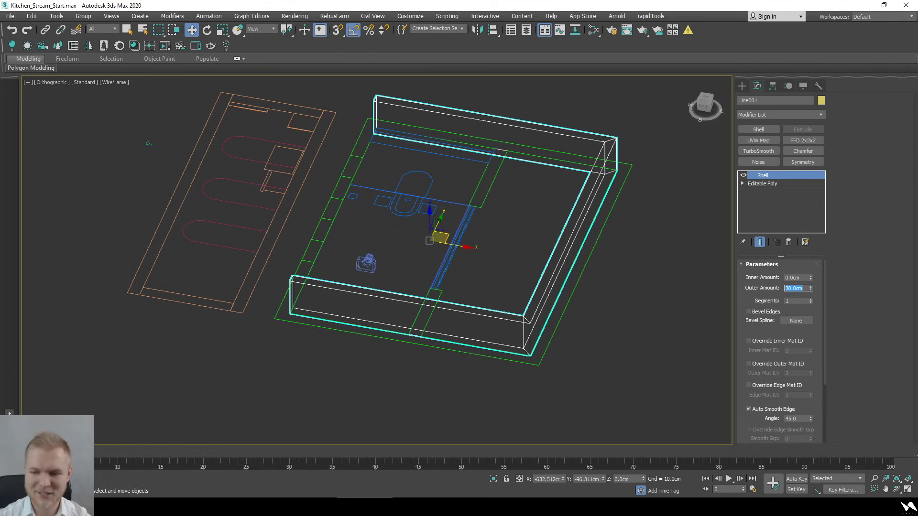
Set the Shell's inner amount to 30 cm and outer amount to 0, and check the thickness against the plan in the Top view
double_click(791, 278)
text(30)
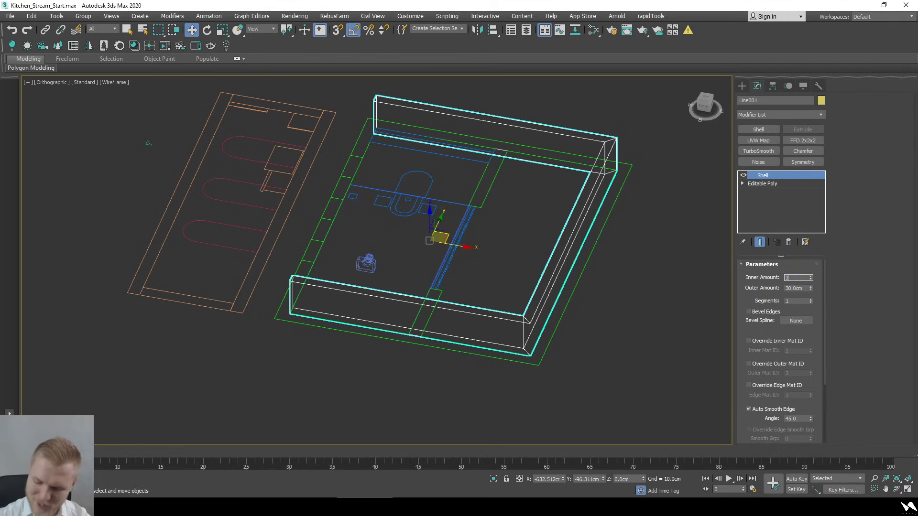
key(Tab)
text(0)
key(Return)
key(t)
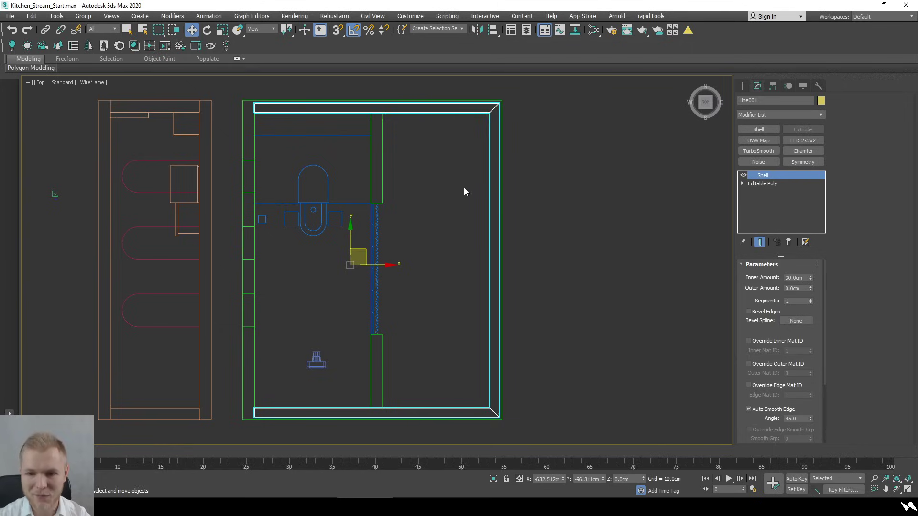
middle_drag(463, 188, 486, 216)
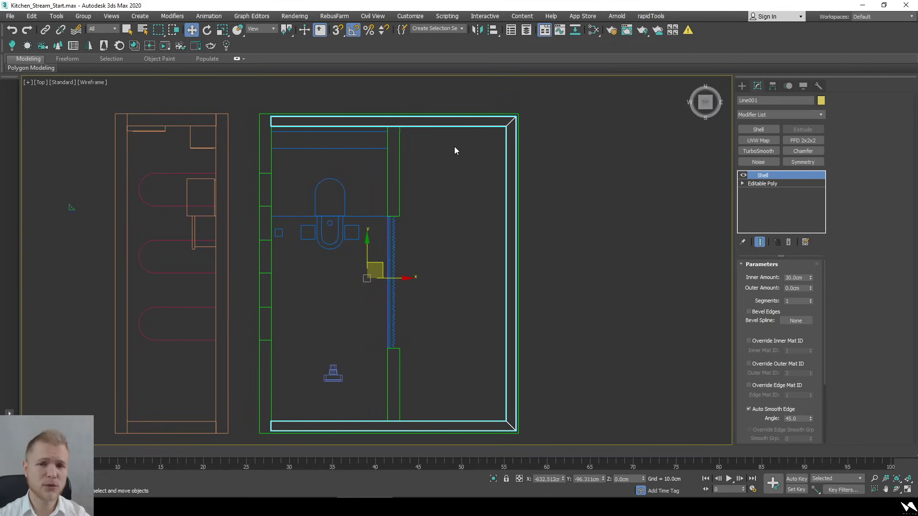
Set the Shell's inner amount to 40 cm and view the thickened walls at an angle
double_click(797, 278)
text(40)
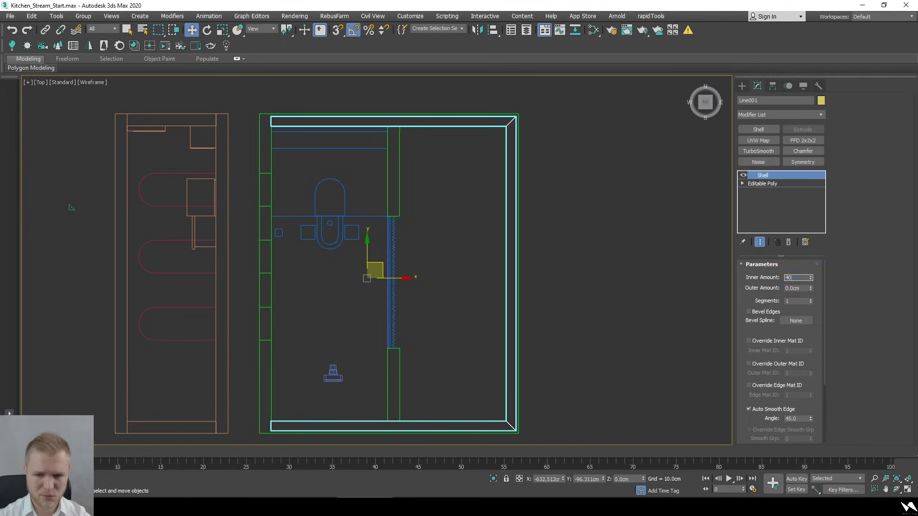
key(Return)
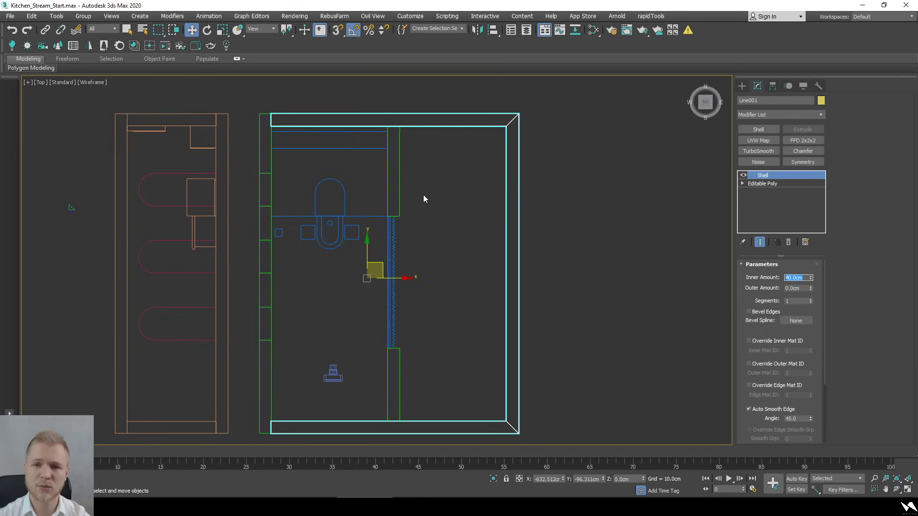
scroll(422, 194, down, 2)
alt+middle_drag(437, 245, 426, 291)
scroll(429, 306, up, 3)
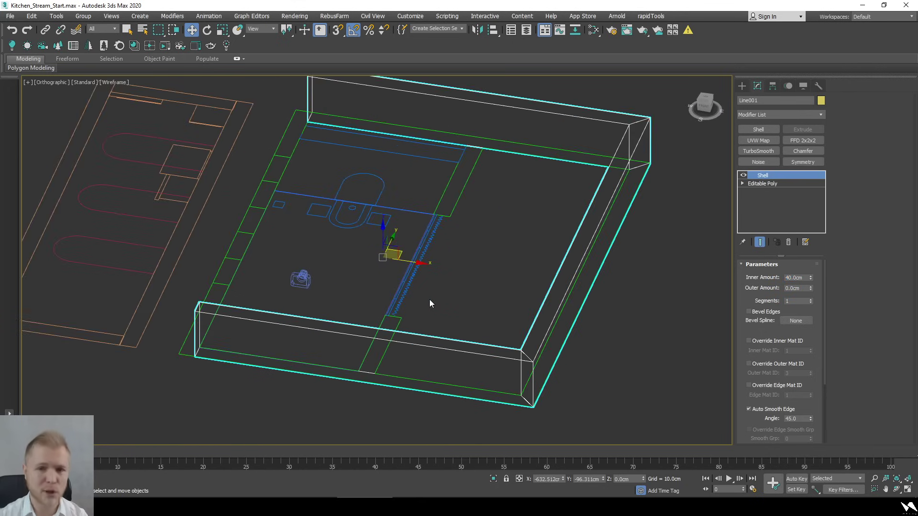
Convert the shelled walls to an Editable Poly
right_click(429, 300)
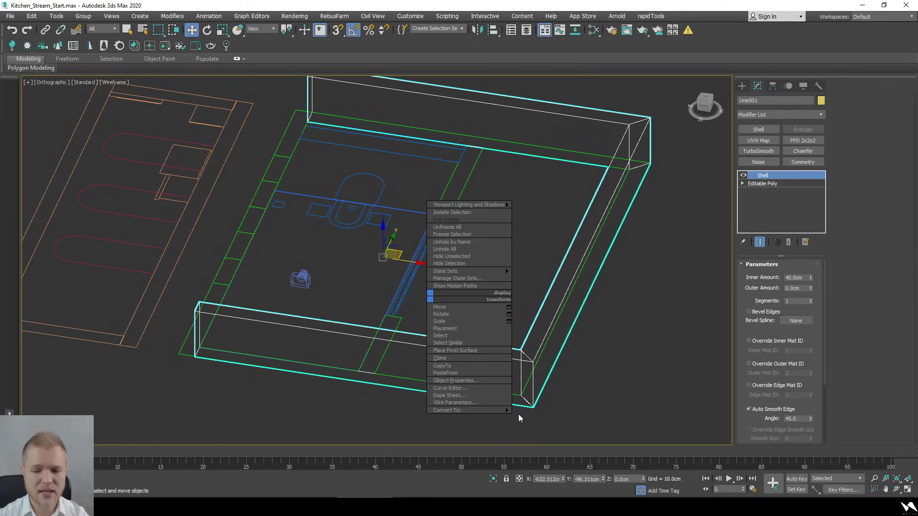
mouse_move(481, 409)
click(537, 418)
Move only the pivot of the wall elevation drawing beside the plan onto its floor line, using 3D snapping
middle_drag(251, 260, 328, 274)
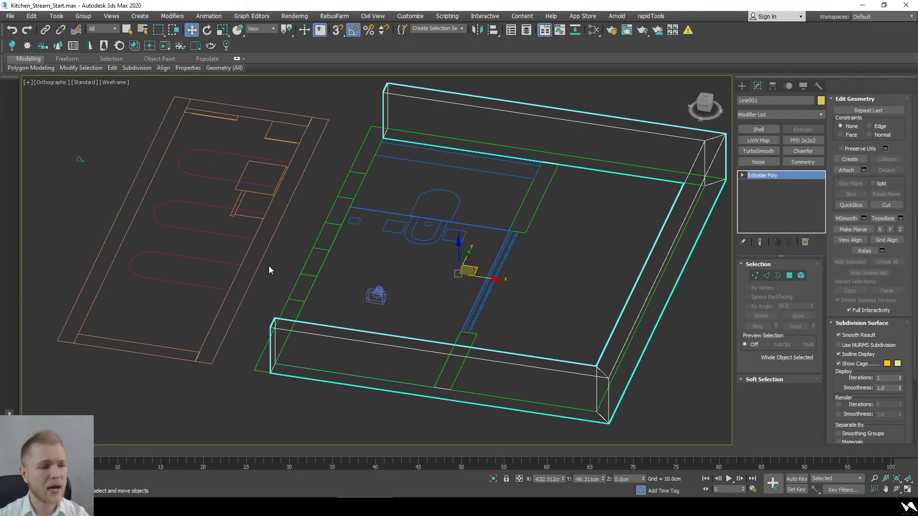
drag(235, 231, 234, 232)
middle_drag(234, 231, 240, 257)
key(e)
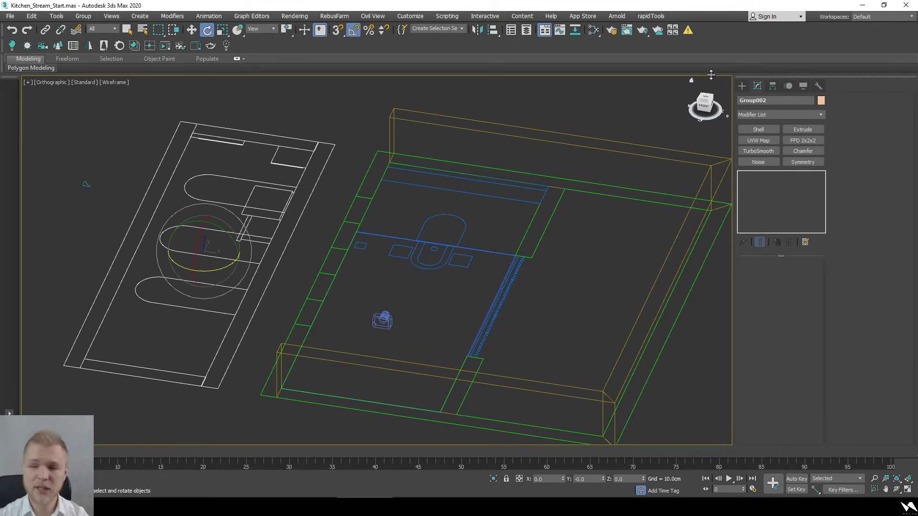
click(772, 85)
click(779, 151)
key(w)
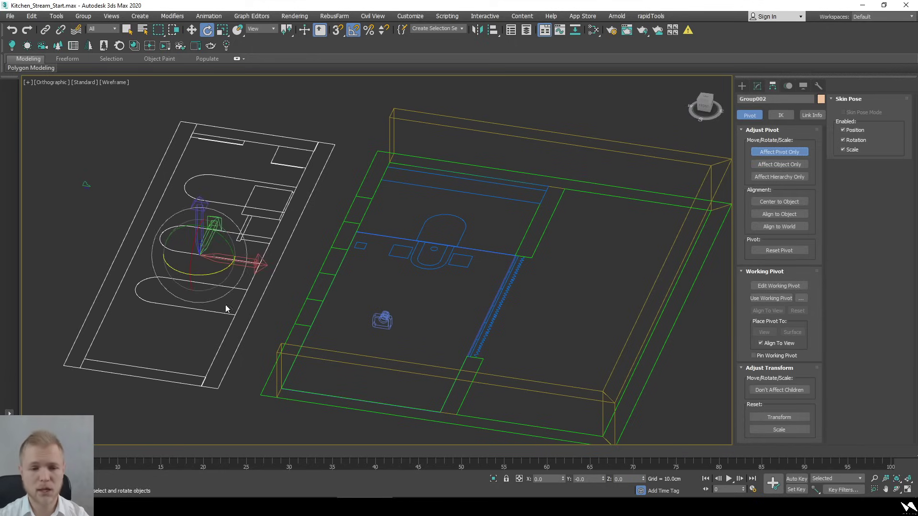
scroll(228, 270, up, 2)
scroll(229, 270, up, 1)
key(s)
drag(230, 240, 340, 258)
scroll(340, 259, down, 2)
click(779, 151)
middle_drag(420, 241, 400, 230)
Rotate the elevation drawing upright about its floor line, with 3D snapping off
key(e)
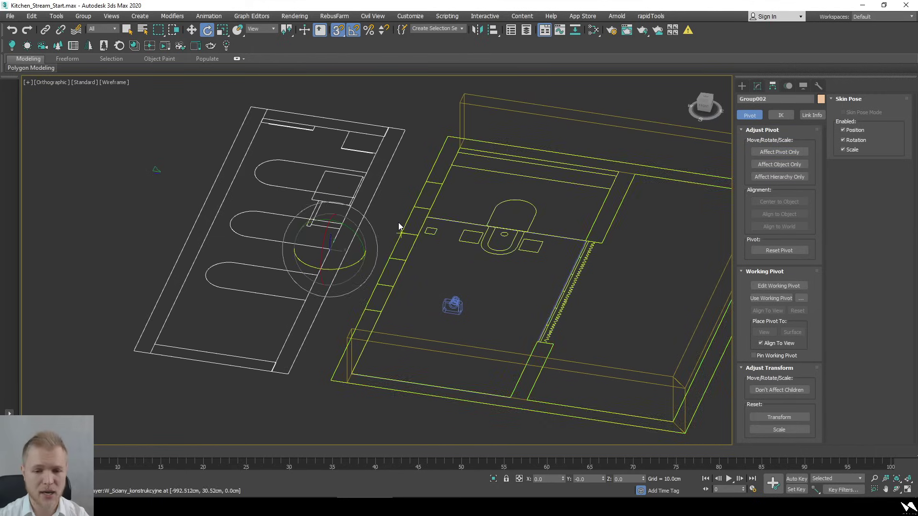
key(s)
drag(342, 225, 387, 236)
scroll(387, 236, down, 2)
alt+middle_drag(387, 235, 425, 248)
scroll(430, 250, up, 2)
key(w)
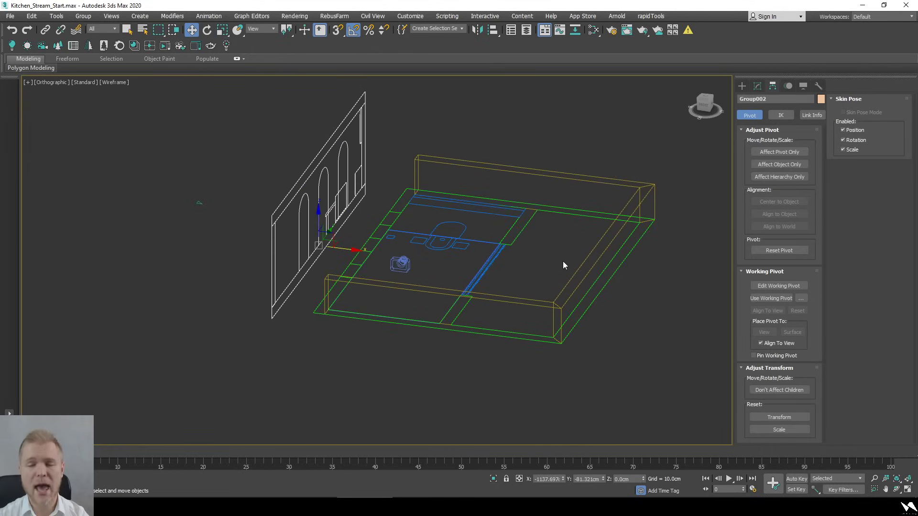
In the Right view, raise the walls' eight top vertices to the elevation drawing's ceiling line, at about 297 cm
alt+middle_drag(563, 261, 472, 228)
click(547, 192)
click(715, 106)
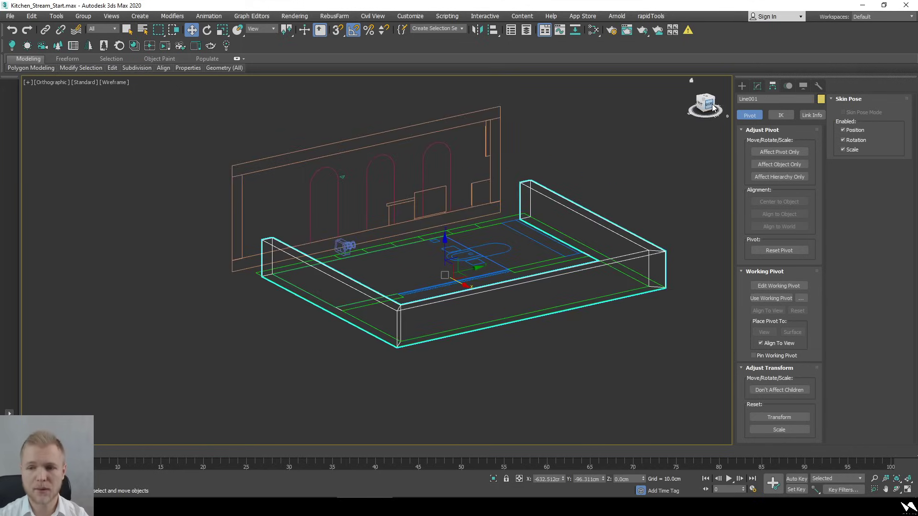
key(1)
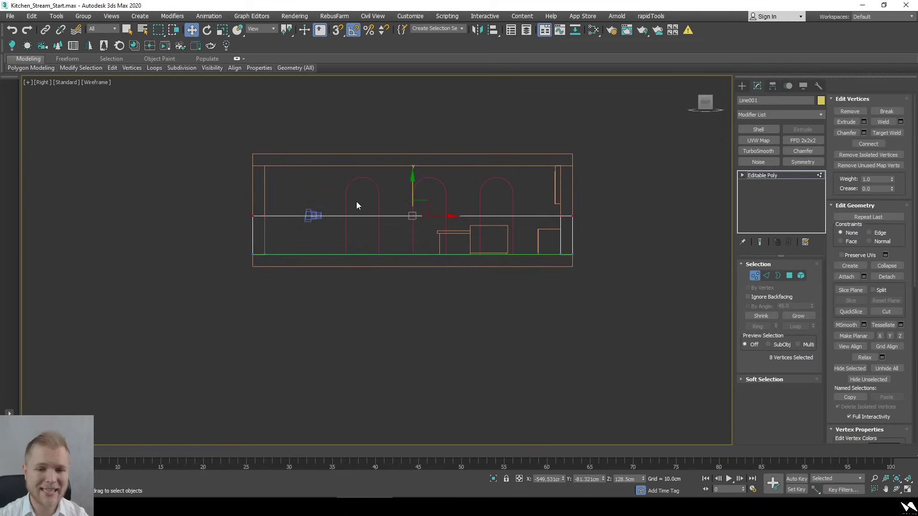
key(z)
drag(428, 129, 430, 126)
scroll(374, 127, up, 4)
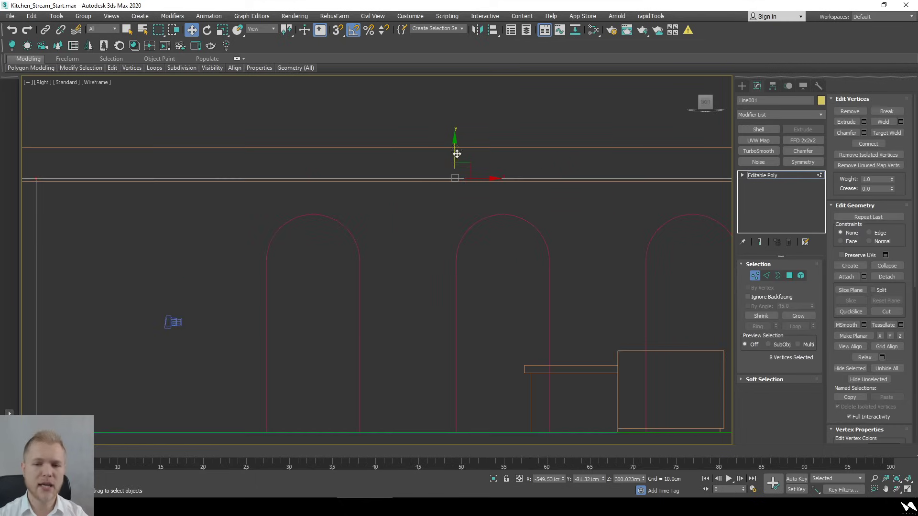
drag(452, 154, 453, 158)
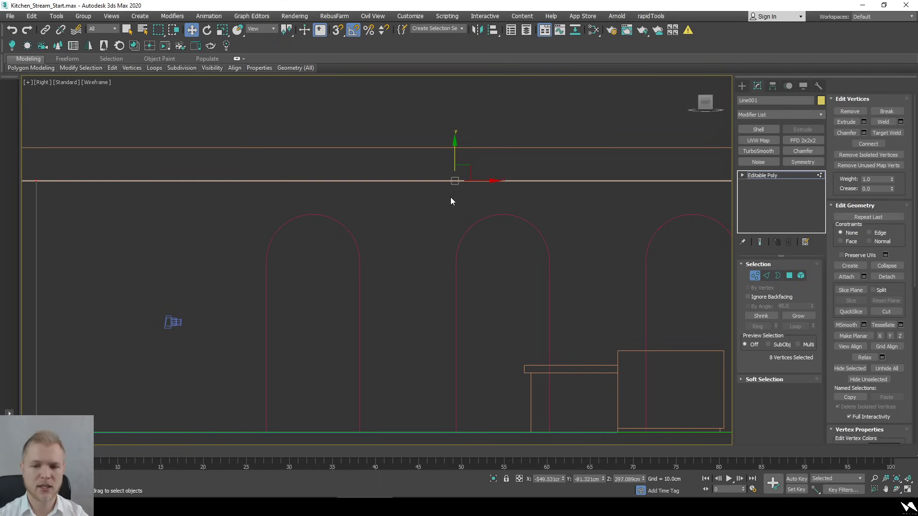
Examine the raised walls against the floor plan and the upright elevation drawing from several angles
scroll(450, 200, down, 5)
alt+middle_drag(416, 217, 187, 196)
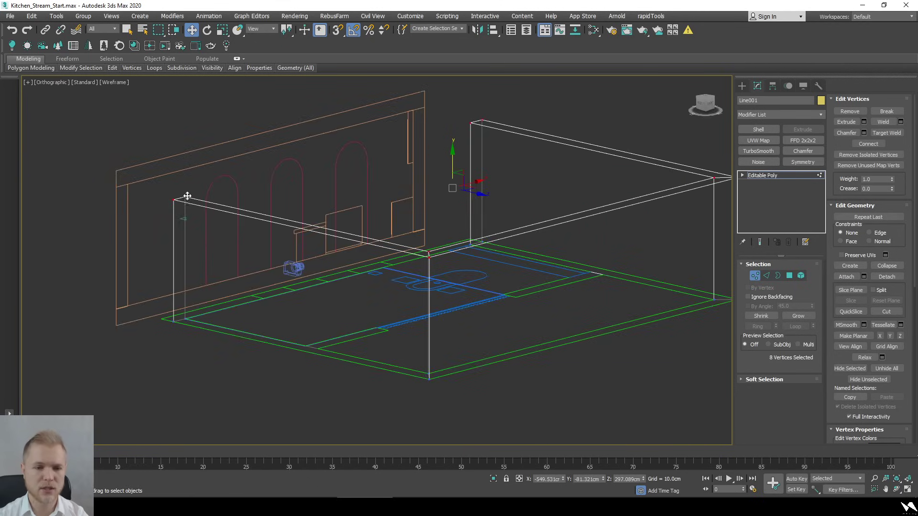
alt+middle_drag(322, 254, 333, 260)
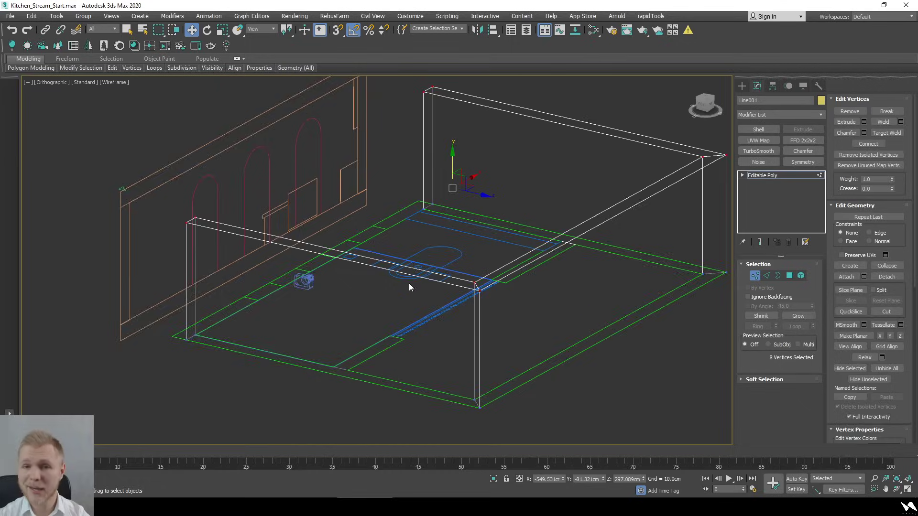
scroll(408, 283, down, 3)
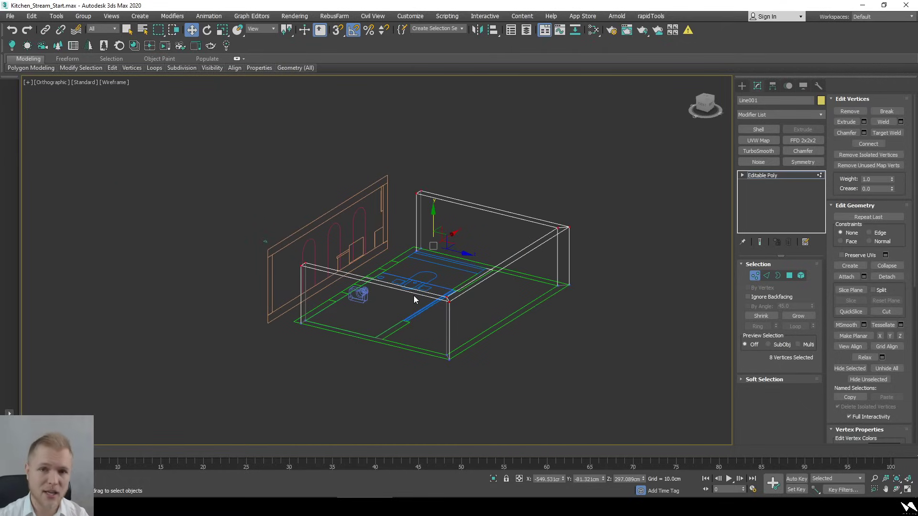
alt+middle_drag(394, 271, 397, 280)
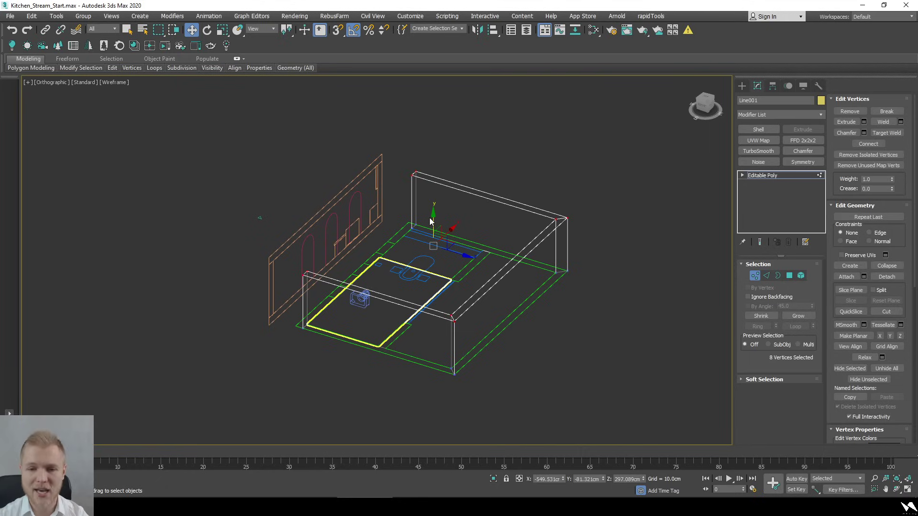
scroll(430, 219, up, 2)
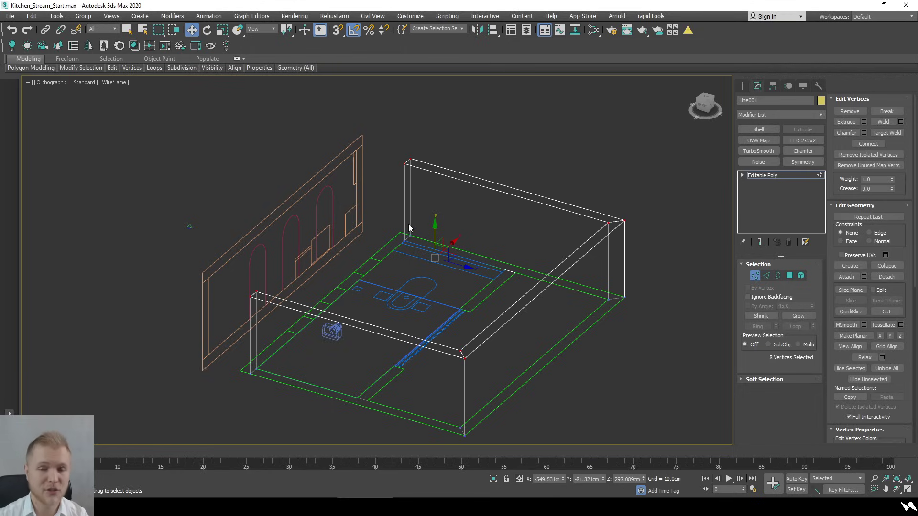
alt+middle_drag(409, 225, 408, 224)
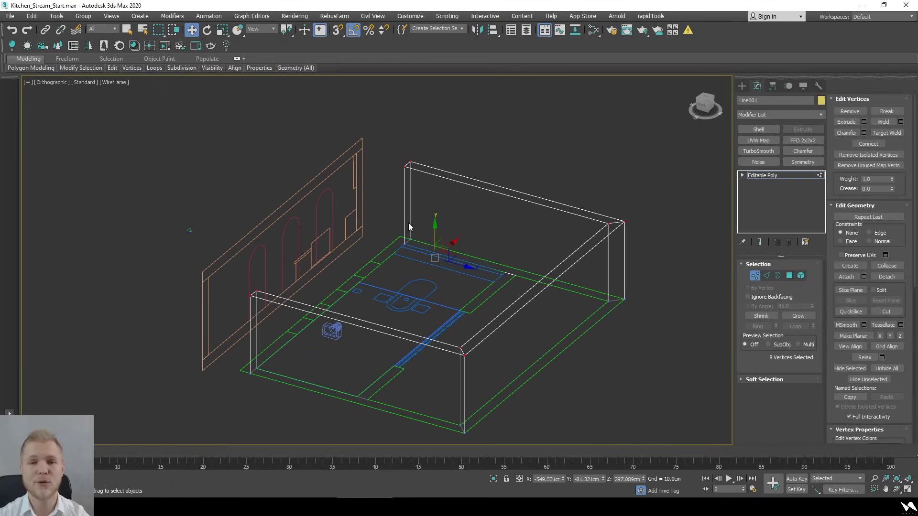
Align the walls' top vertices vertically to the elevation drawing's ceiling line with 3D snapping, and leave vertex editing
alt+middle_drag(432, 257, 440, 273)
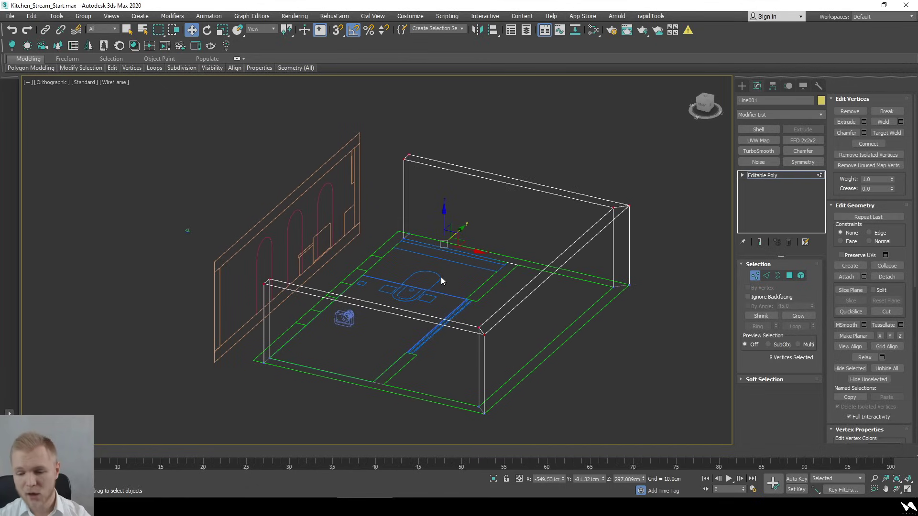
key(s)
drag(444, 225, 371, 151)
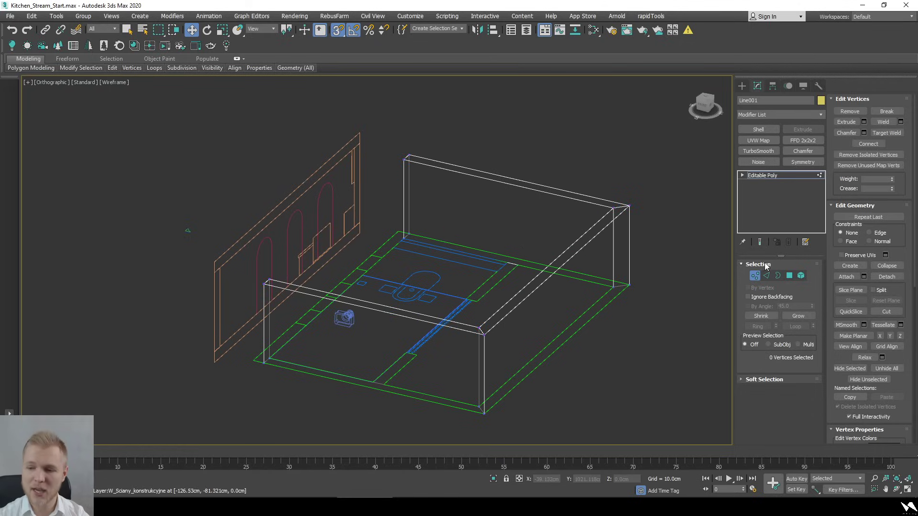
click(754, 275)
Build a box on the plan's rear partition wall, about 302 cm long and 40 cm wide, up to the outer walls' top
key(t)
key(s)
alt+middle_drag(496, 250, 642, 196)
click(742, 86)
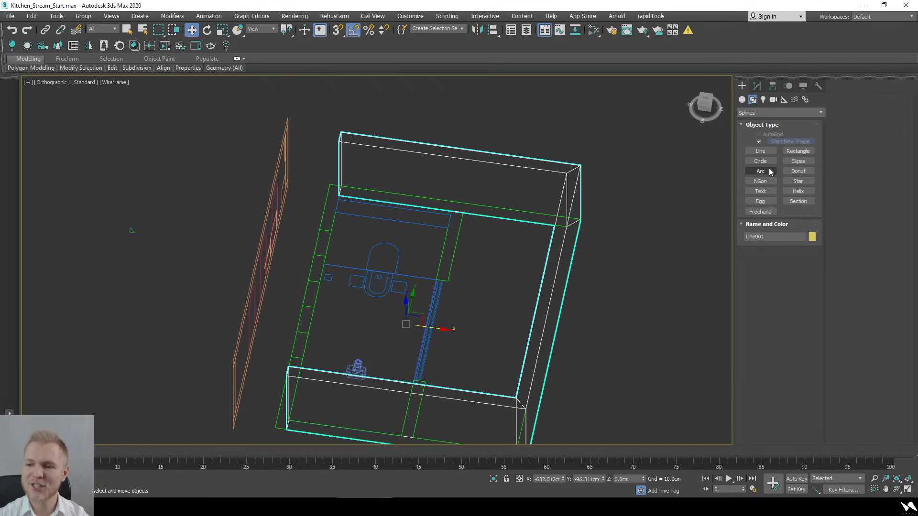
click(764, 144)
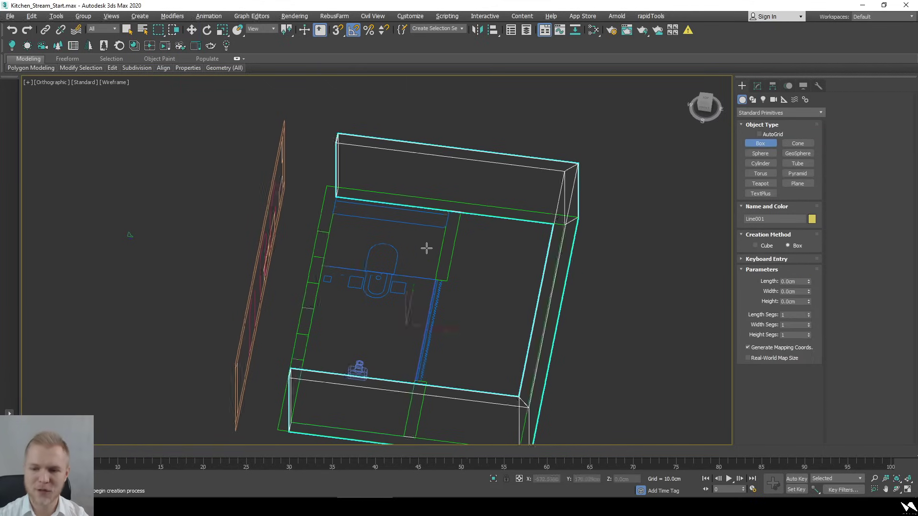
scroll(426, 246, up, 6)
key(s)
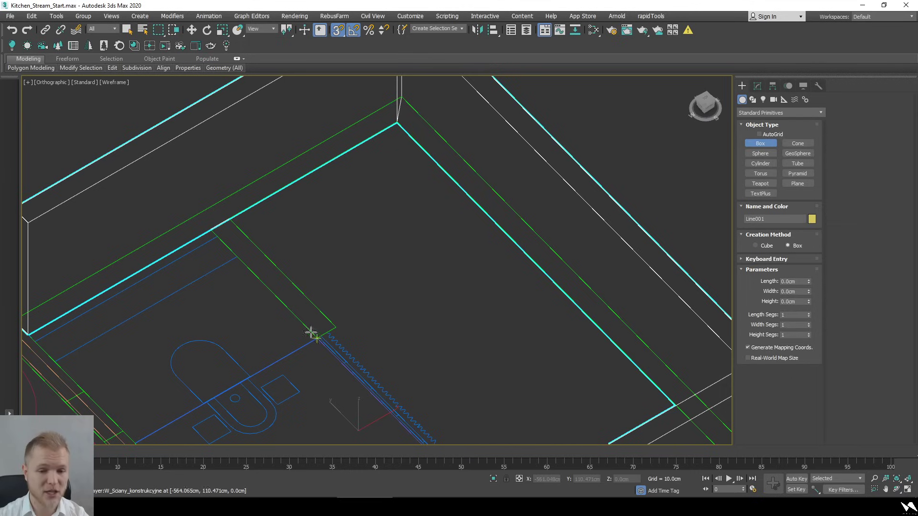
drag(230, 219, 314, 340)
scroll(315, 340, down, 2)
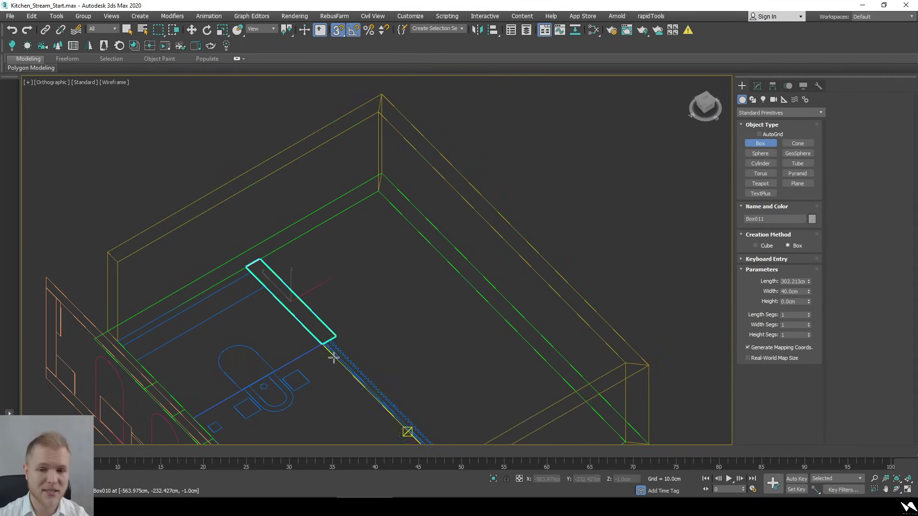
click(383, 96)
Build a second box on the plan's front partition wall, about 244 cm long and 40 cm wide, up to the outer walls' top
middle_drag(440, 358, 403, 207)
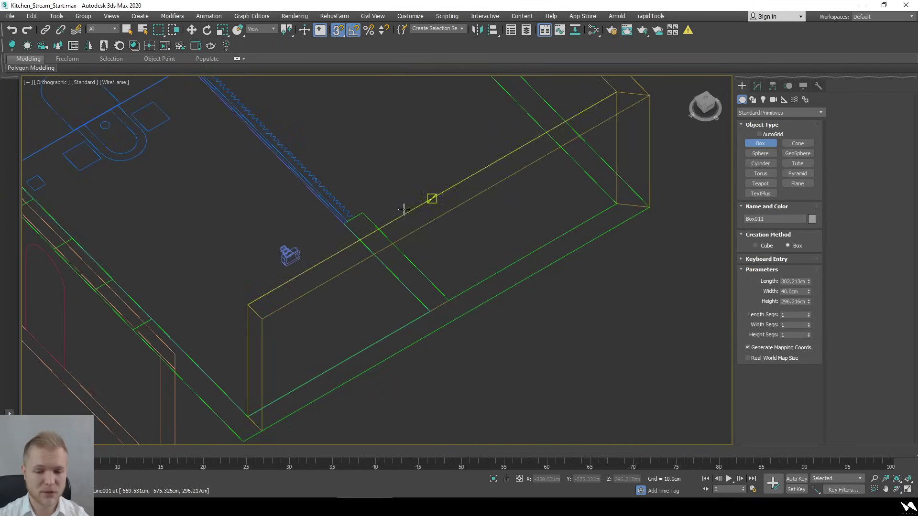
drag(353, 213, 431, 311)
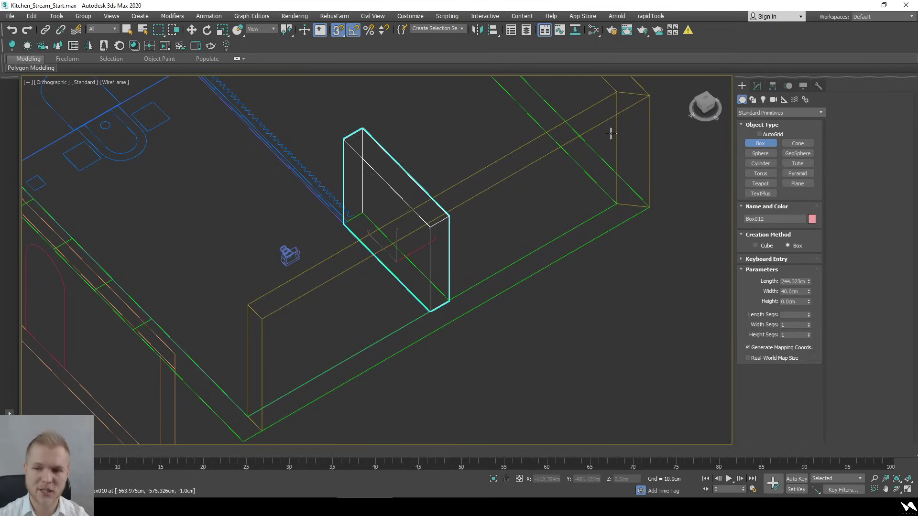
click(647, 92)
scroll(518, 331, down, 3)
key(w)
mouse_move(518, 332)
alt+middle_down()
mouse_move(503, 339)
mouse_move(518, 280)
alt+middle_up()
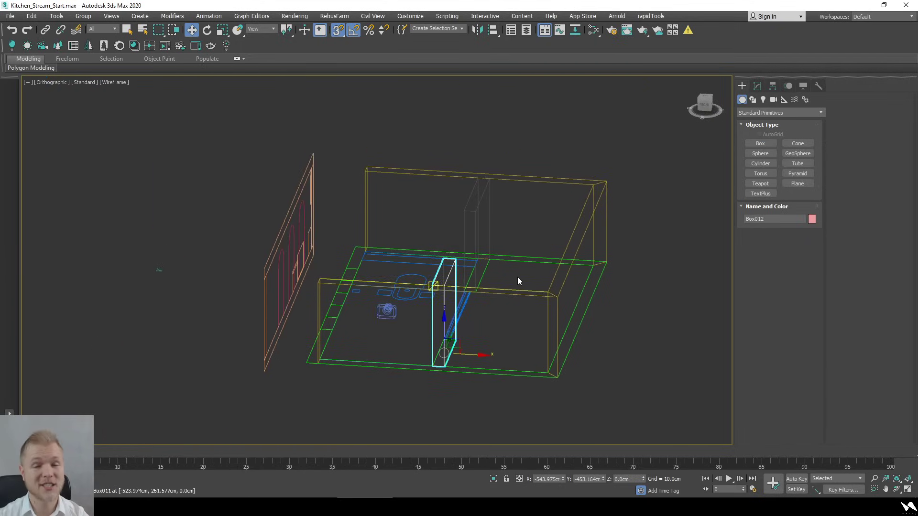
Select the upright elevation drawing with 3D snapping off and examine its floor and ceiling bands beside the walls
scroll(337, 207, up, 3)
key(s)
click(333, 219)
alt+middle_drag(333, 220, 303, 225)
click(306, 229)
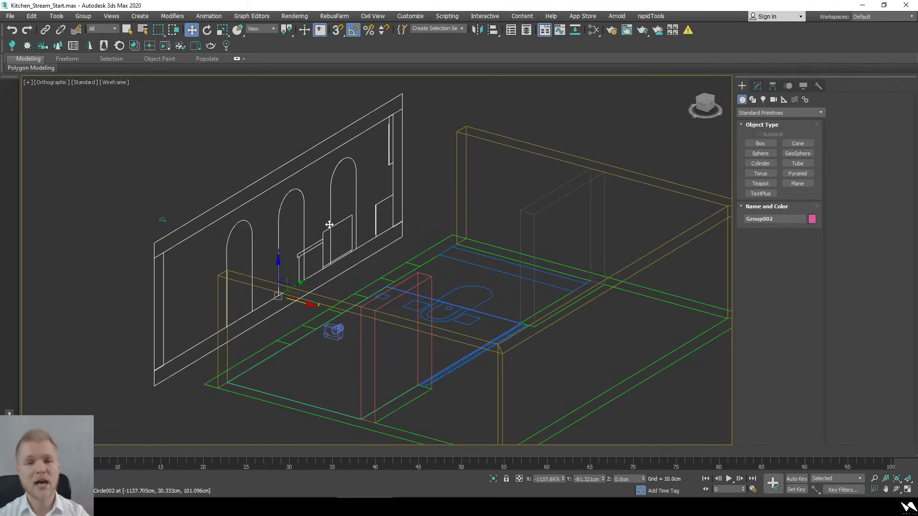
alt+middle_drag(293, 279, 231, 285)
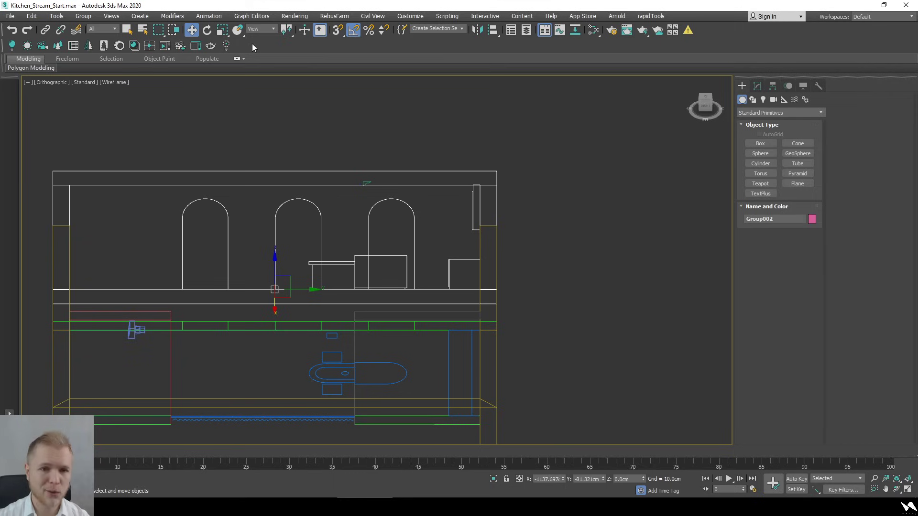
mouse_move(237, 107)
alt+middle_down()
mouse_move(450, 284)
mouse_move(490, 236)
mouse_move(425, 250)
mouse_move(458, 239)
alt+middle_up()
Create a ceiling slab box across the outer walls' top corners, about 1068 by 826 cm and 67 cm thick
key(F3)
click(759, 143)
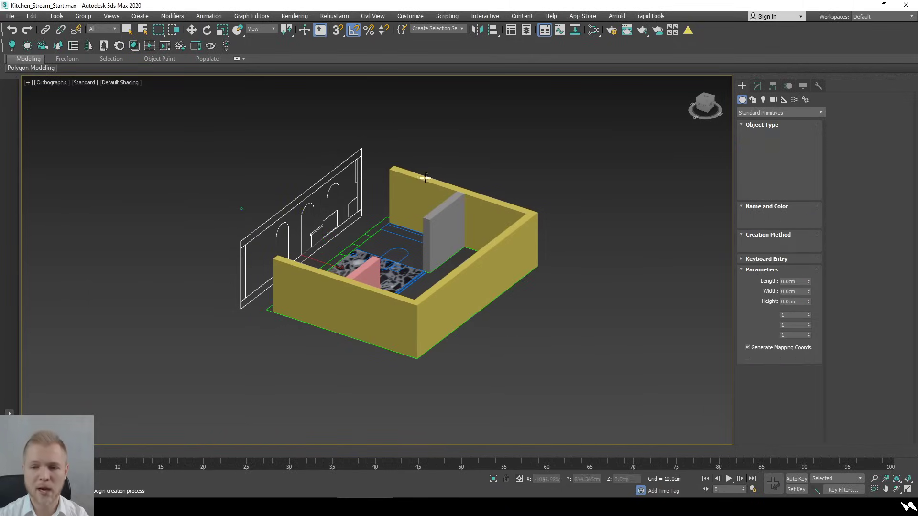
key(s)
drag(393, 166, 416, 304)
key(s)
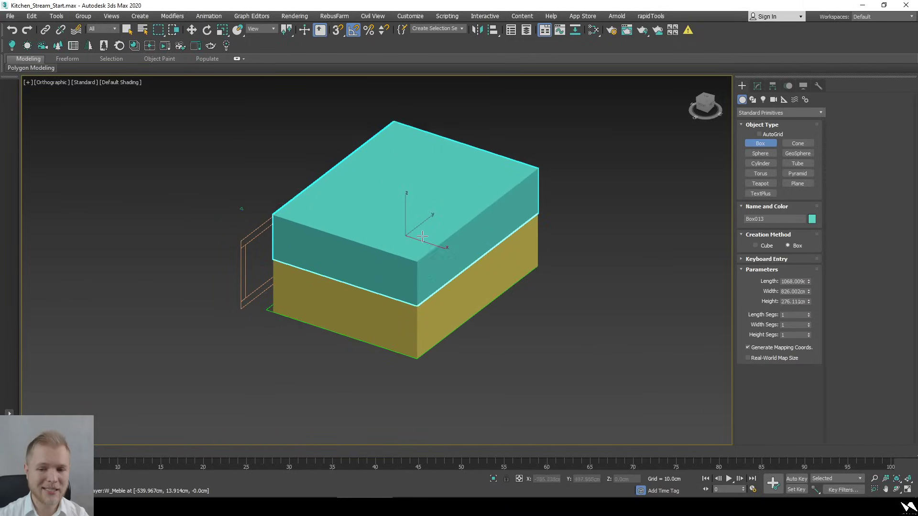
click(418, 290)
alt+middle_drag(477, 359, 492, 354)
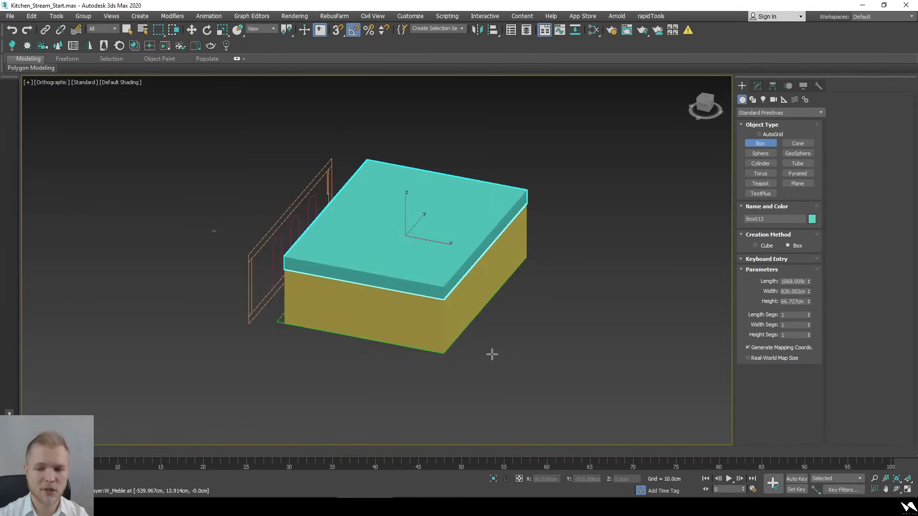
key(F3)
scroll(508, 293, up, 2)
alt+middle_drag(508, 293, 510, 295)
key(w)
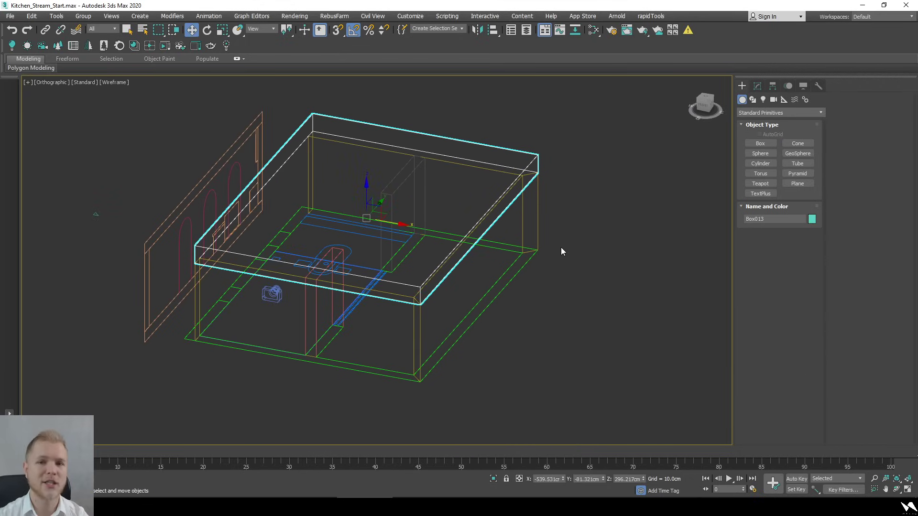
In the Front view, set the outer walls' eight bottom vertices to Z -1 cm, then leave vertex editing and deselect the walls
click(537, 229)
alt+middle_drag(521, 286, 549, 268)
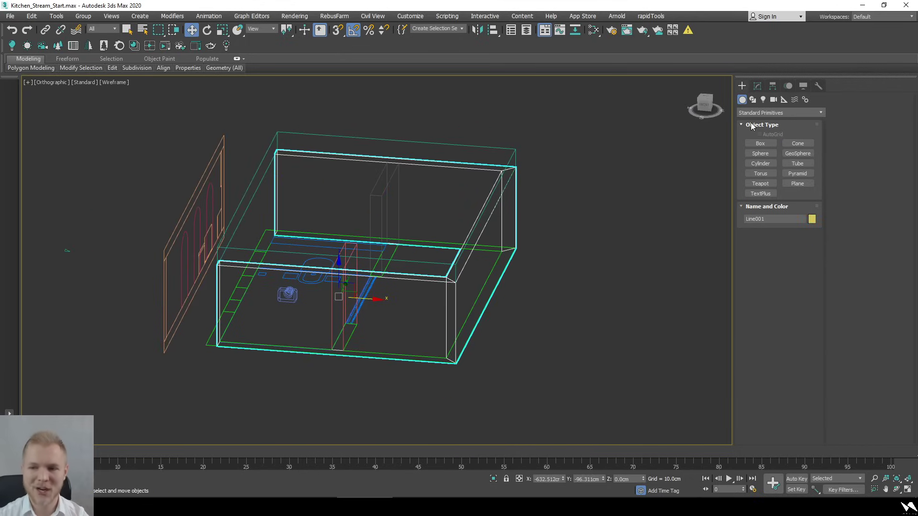
alt+middle_drag(621, 201, 668, 175)
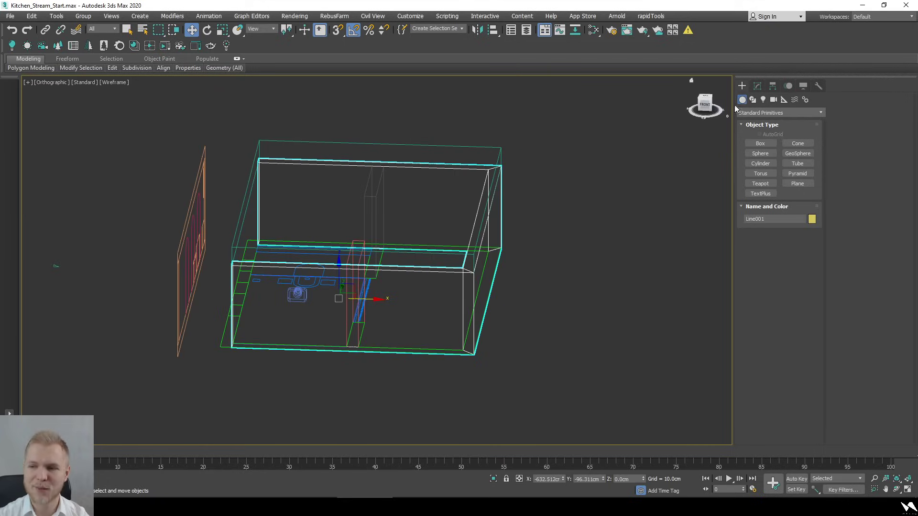
middle_drag(380, 245, 399, 249)
scroll(420, 248, down, 3)
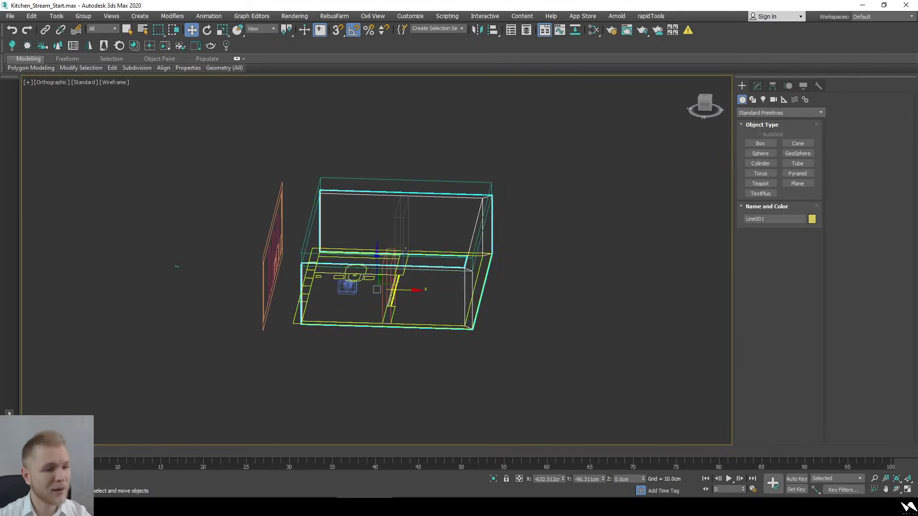
scroll(430, 244, up, 3)
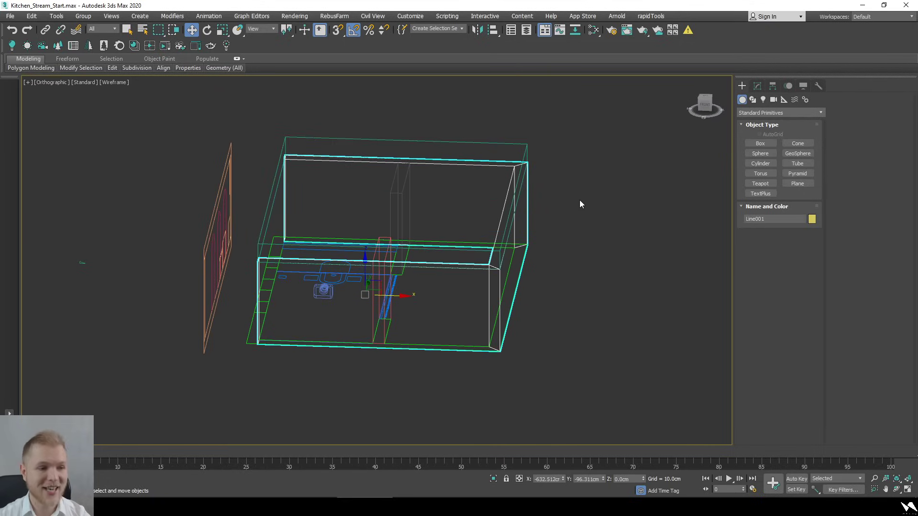
click(705, 103)
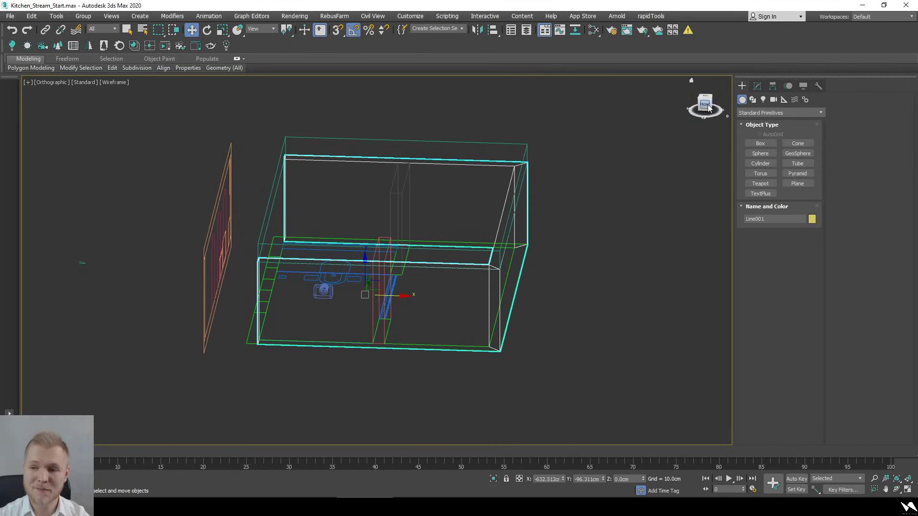
key(1)
drag(556, 321, 271, 260)
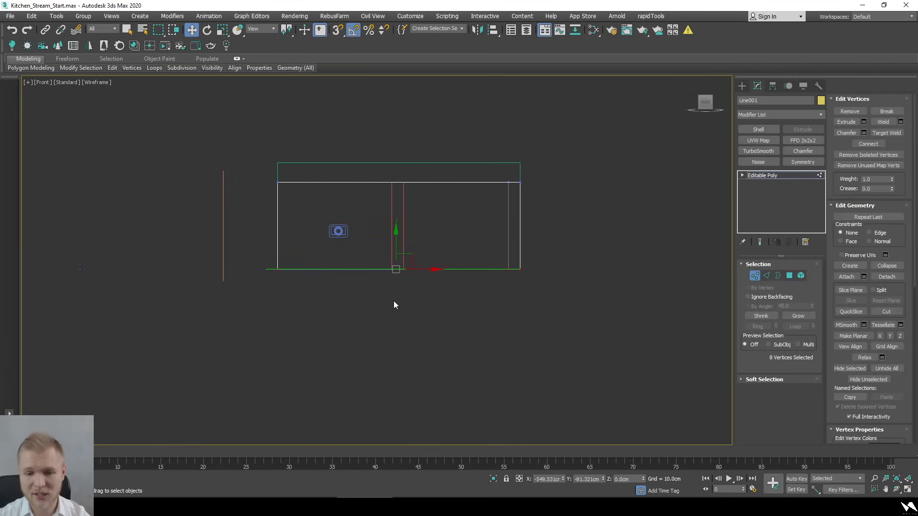
drag(635, 480, 613, 474)
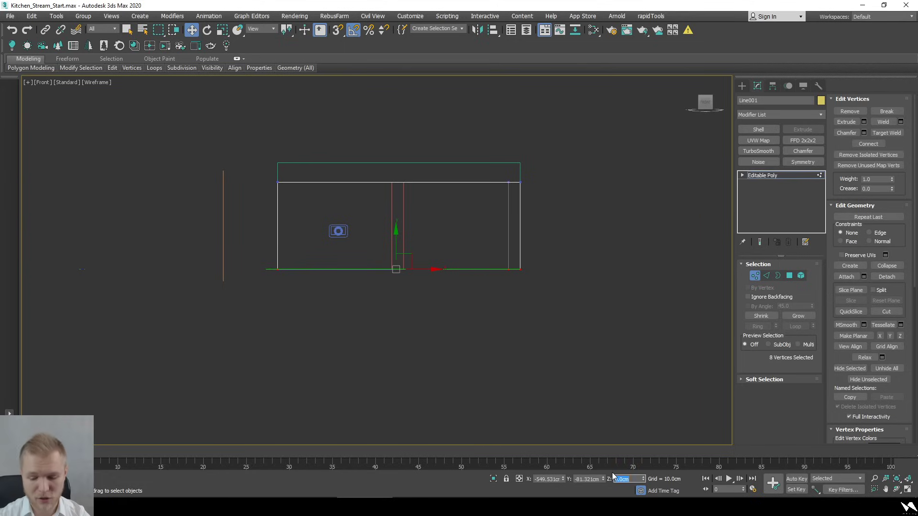
text(-1)
key(Return)
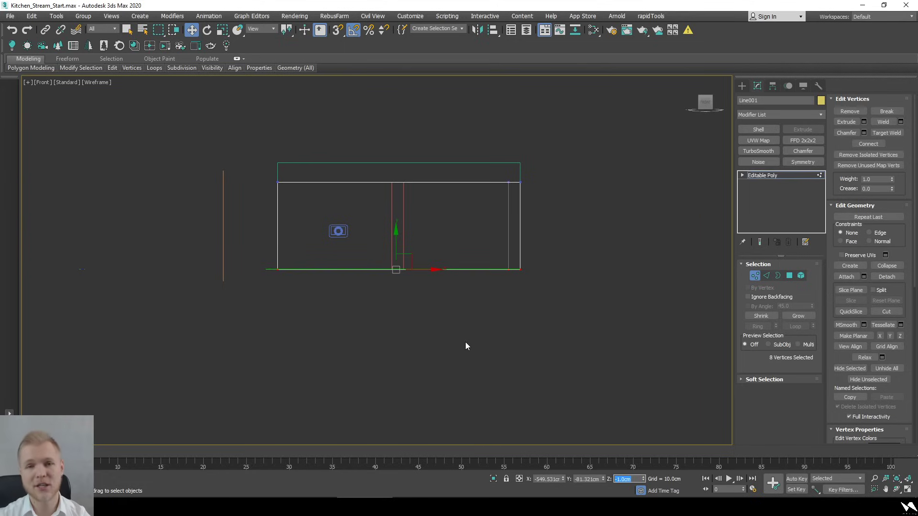
click(530, 367)
scroll(312, 219, up, 3)
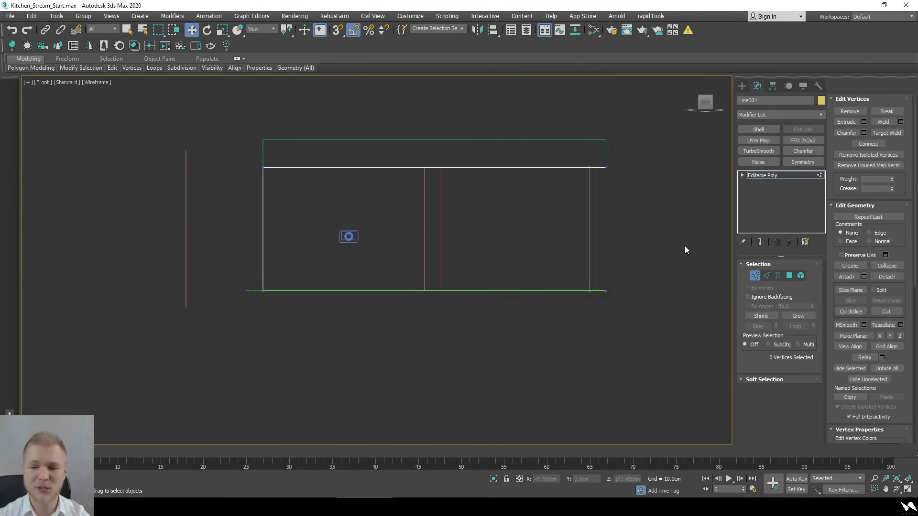
click(754, 275)
click(689, 312)
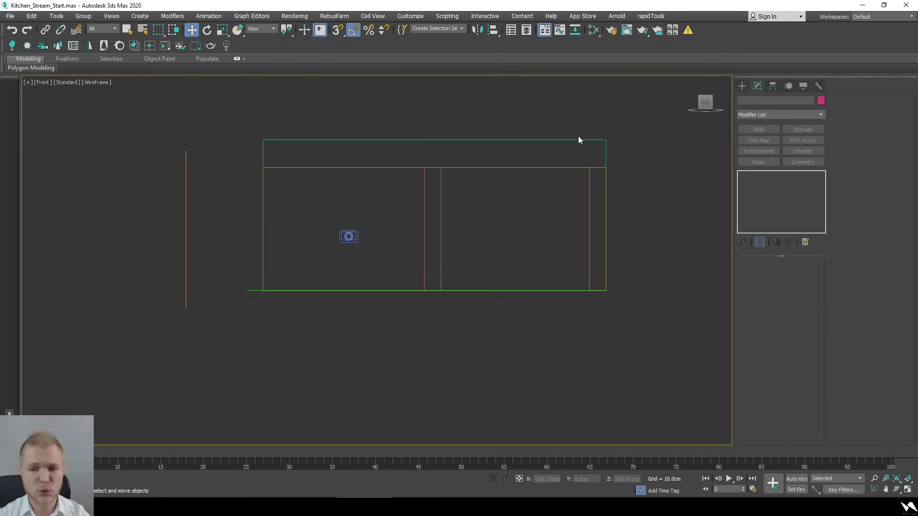
Make one independent copy of the ceiling slab, rotated 180 degrees in the Front view
drag(617, 144, 616, 148)
middle_drag(445, 160, 395, 144)
key(e)
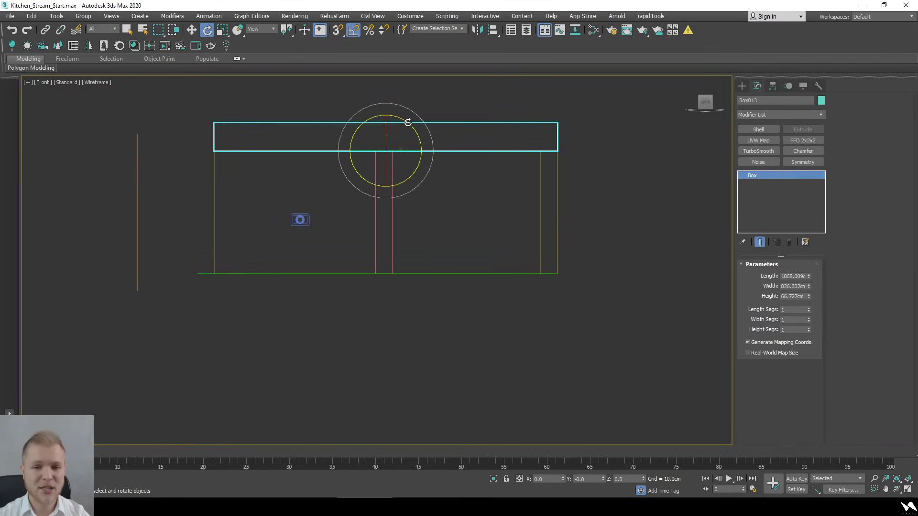
mouse_move(406, 124)
mouse_down()
mouse_move(506, 149)
mouse_move(497, 143)
mouse_up()
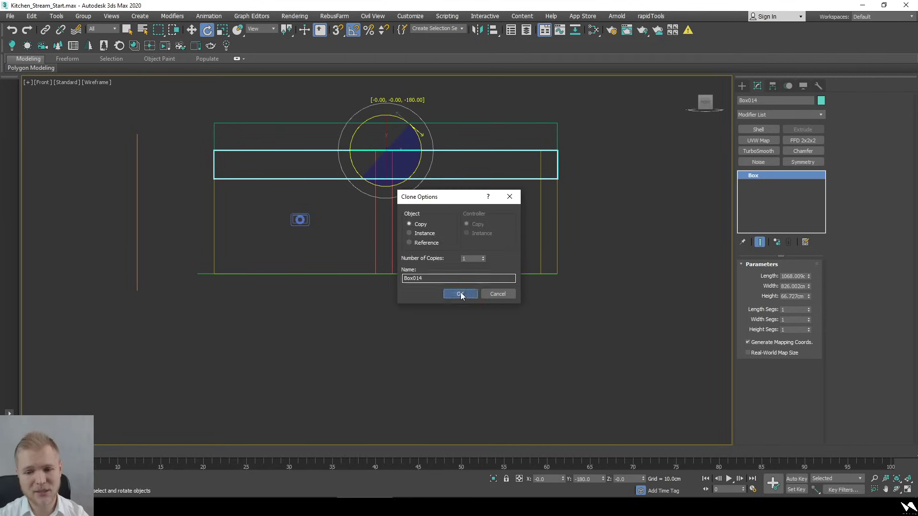
click(460, 293)
Move the copied slab below the room and snap its top corner to the bottom of the walls as the floor
key(w)
drag(385, 136, 502, 282)
scroll(502, 282, up, 10)
key(s)
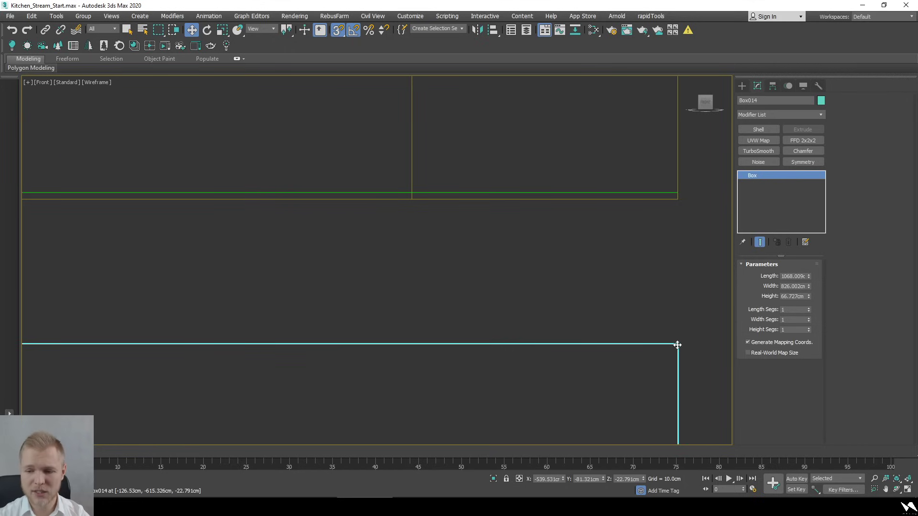
drag(675, 344, 680, 199)
key(s)
Examine the floor and ceiling slabs around the walls in shaded and wireframe display from several angles
scroll(601, 239, down, 5)
mouse_move(514, 243)
alt+middle_down()
mouse_move(472, 169)
mouse_move(439, 227)
mouse_move(422, 306)
mouse_move(440, 302)
alt+middle_up()
scroll(431, 237, down, 2)
key(F3)
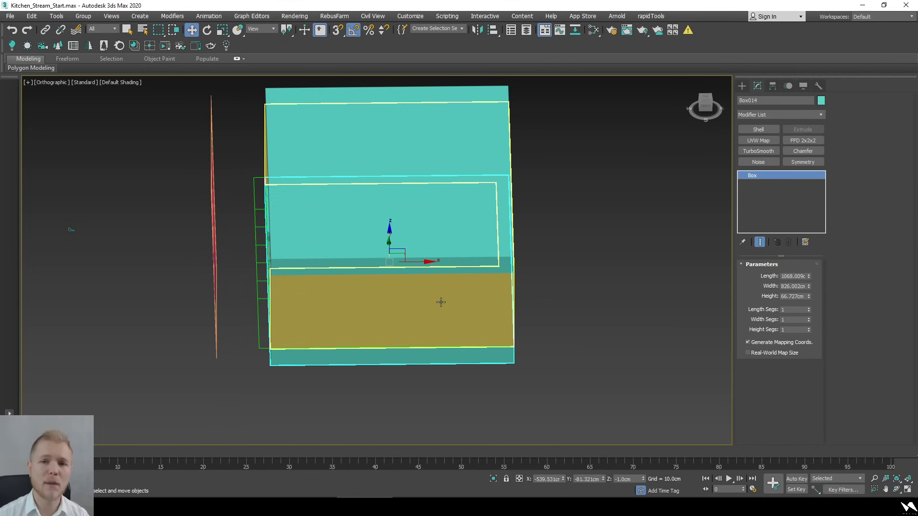
alt+middle_drag(441, 302, 369, 268)
key(F3)
scroll(398, 318, up, 5)
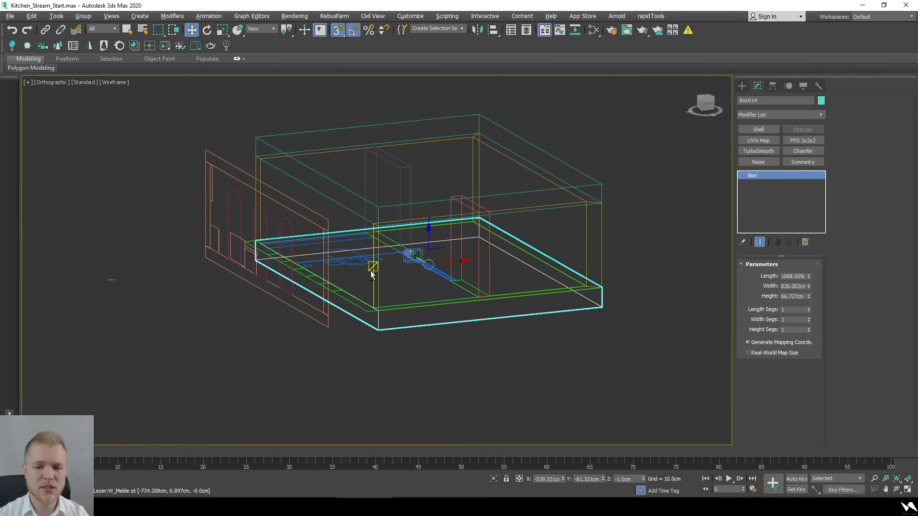
Select the Corona camera inside the room and inspect its viewing cone against the walls
alt+middle_drag(370, 270, 426, 304)
scroll(421, 287, up, 5)
click(419, 289)
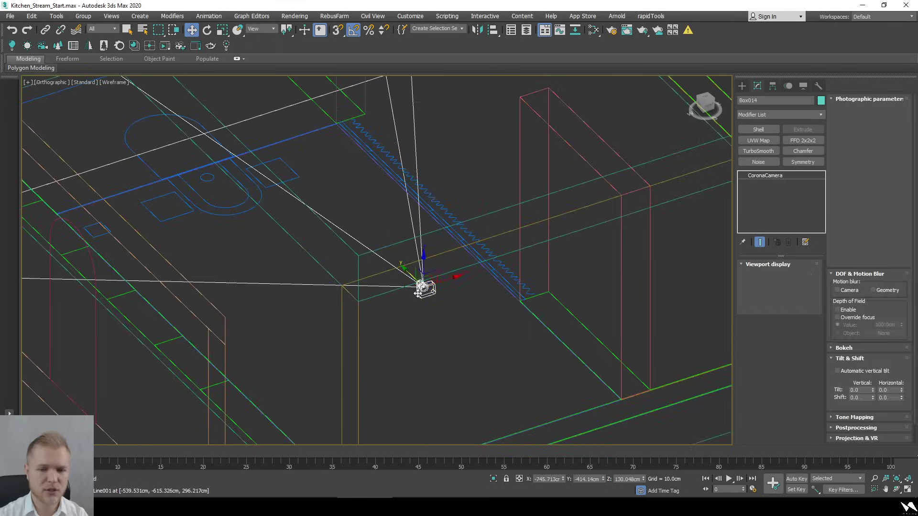
scroll(405, 299, down, 4)
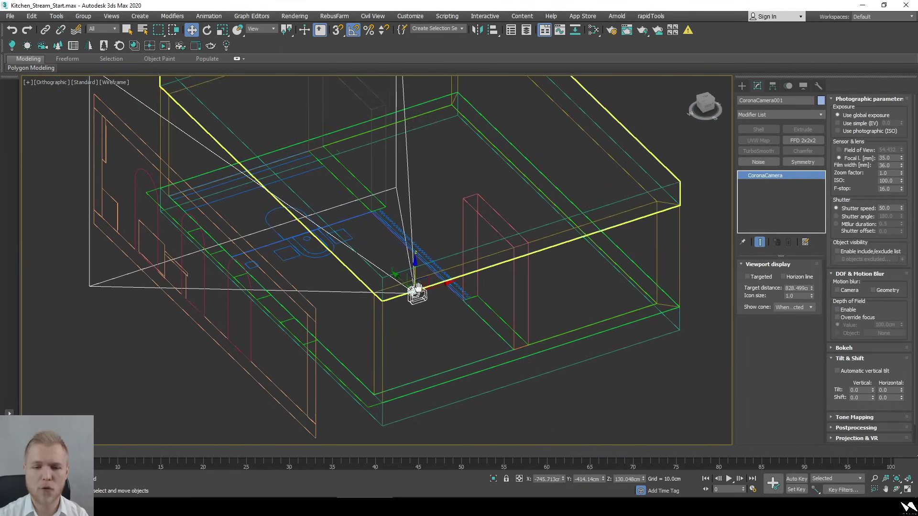
alt+middle_drag(405, 299, 418, 305)
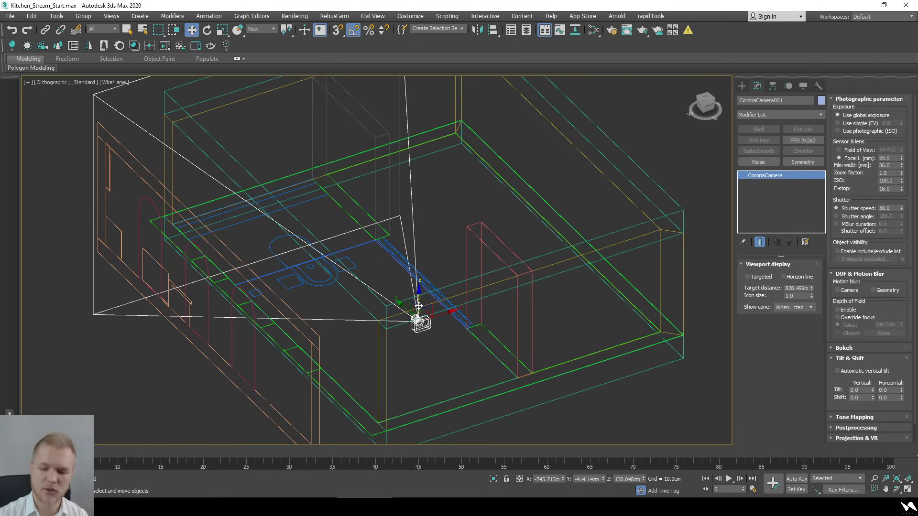
Examine the Kitchen_001.jpg reference image enlarged in Photos, close it and view the camera's coverage in the Top view
key(alt+Tab)
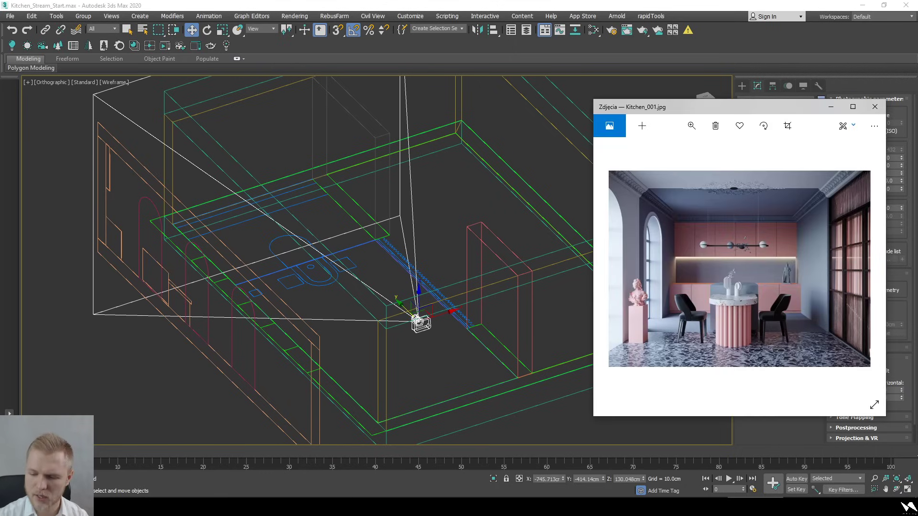
double_click(752, 106)
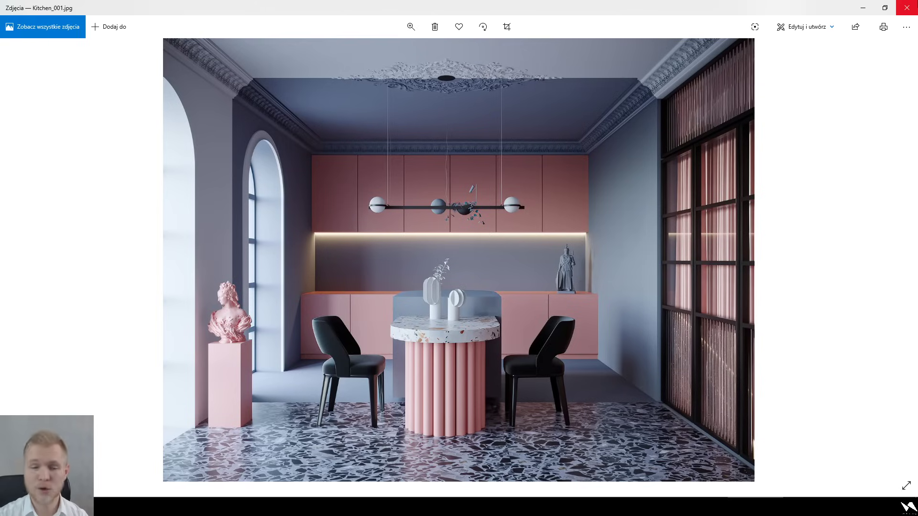
click(907, 7)
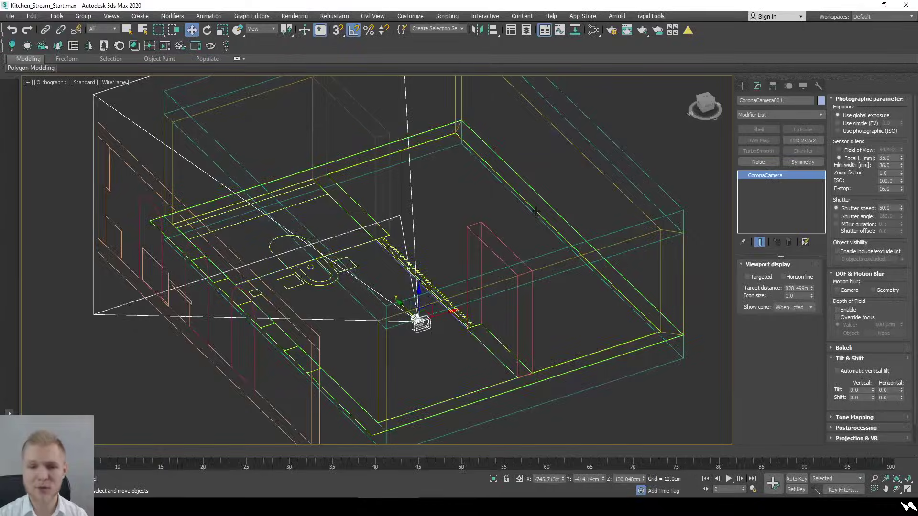
scroll(472, 264, down, 3)
key(t)
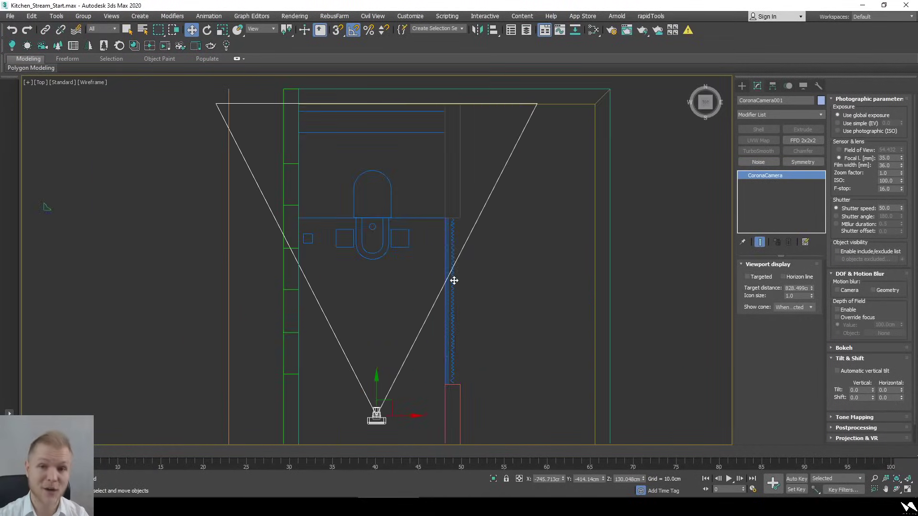
Ungroup the side elevation drawing beside the kitchen's outer wall and select its three-arch spline on its own
scroll(394, 287, up, 3)
click(263, 287)
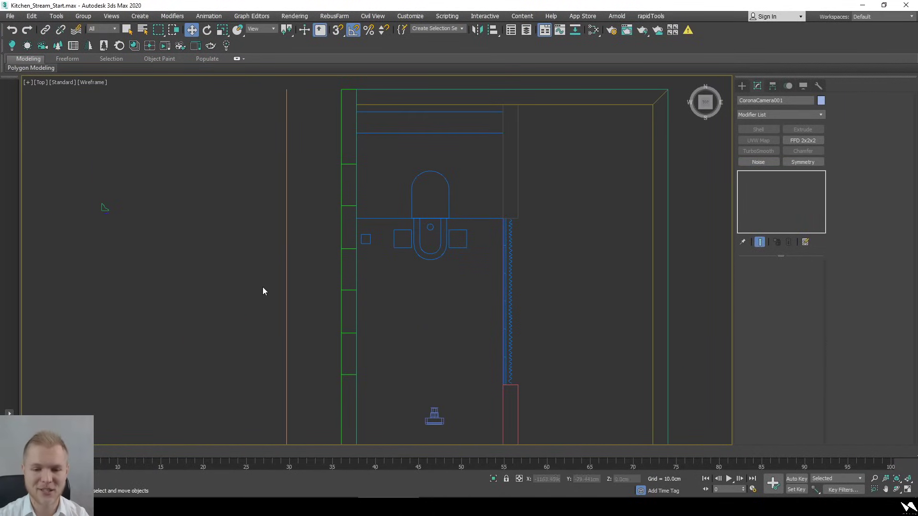
click(286, 295)
click(110, 16)
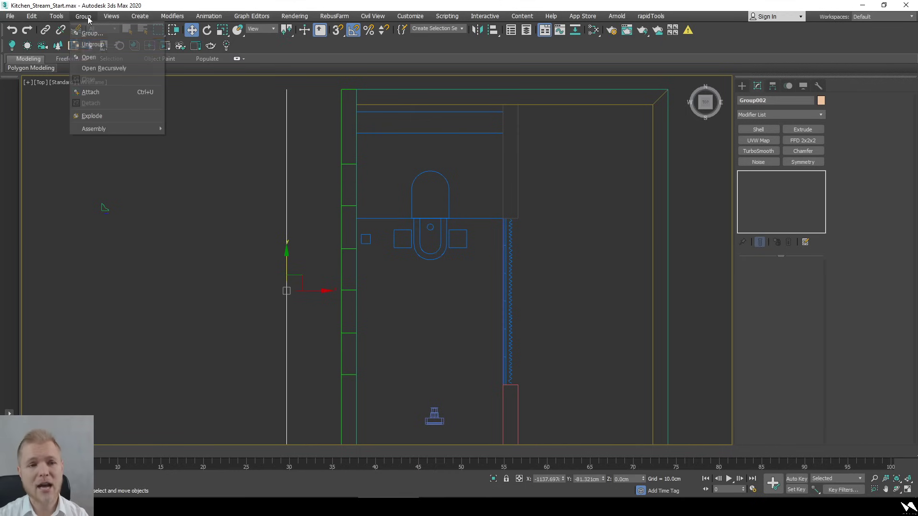
click(96, 37)
alt+middle_drag(175, 301, 198, 264)
click(196, 264)
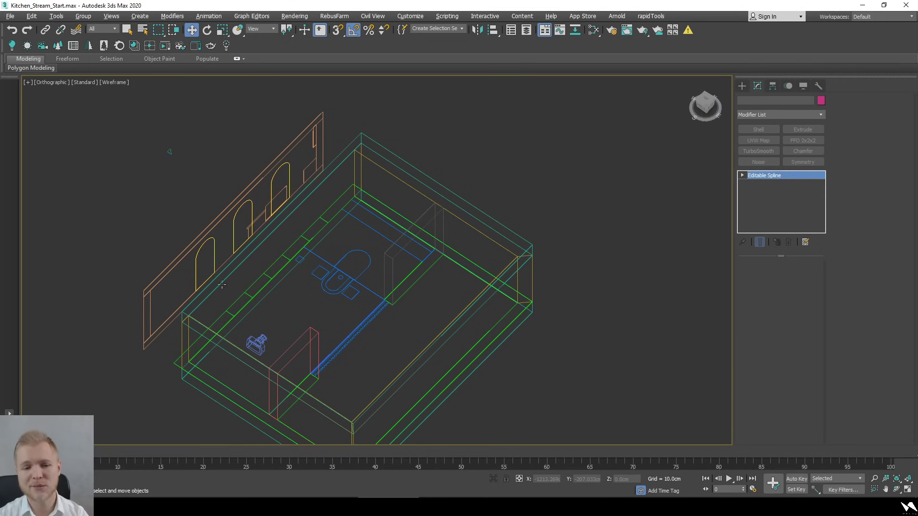
Check the vertices of the three-arch spline and make a copy of it offset outward from the elevation drawing
scroll(219, 280, up, 5)
key(1)
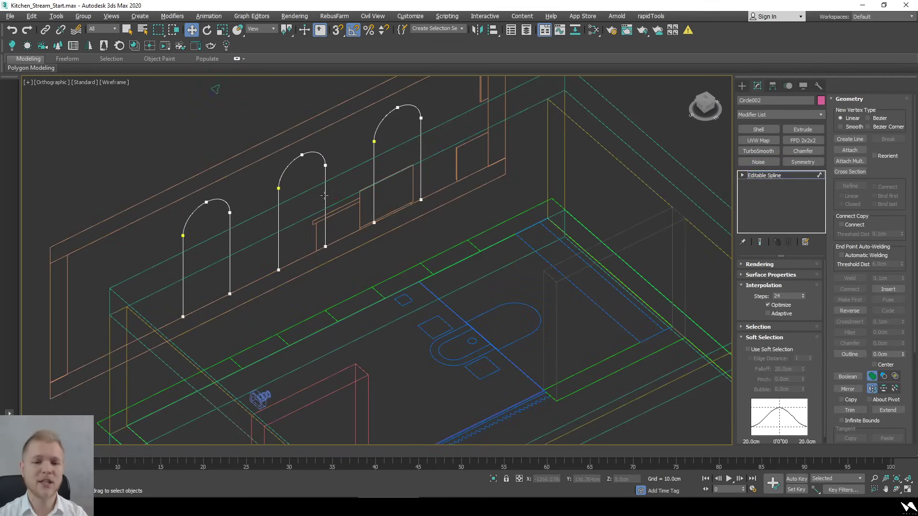
middle_drag(312, 173, 324, 192)
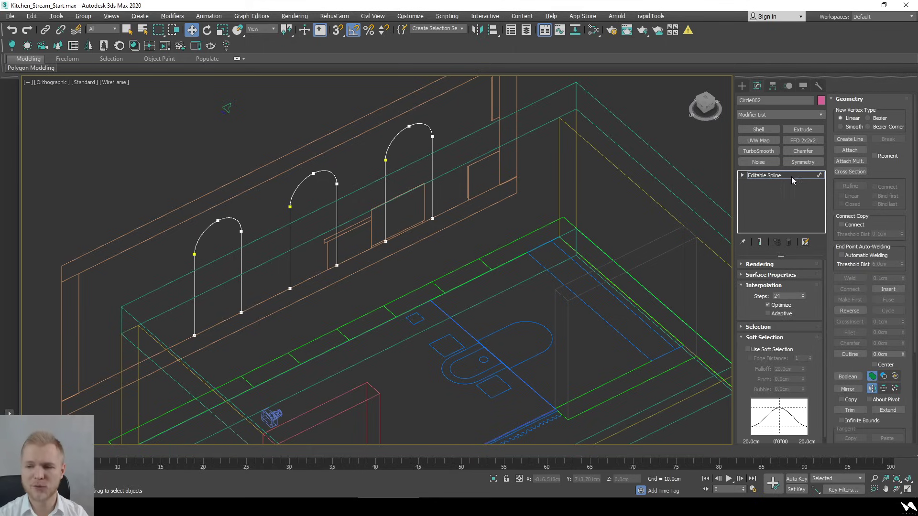
key(1)
alt+middle_drag(394, 273, 309, 202)
shift+drag(309, 201, 224, 164)
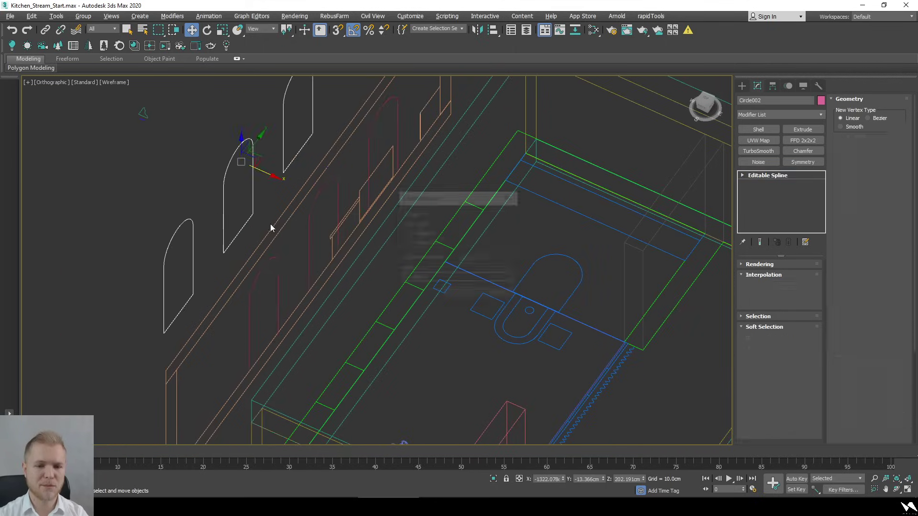
click(460, 294)
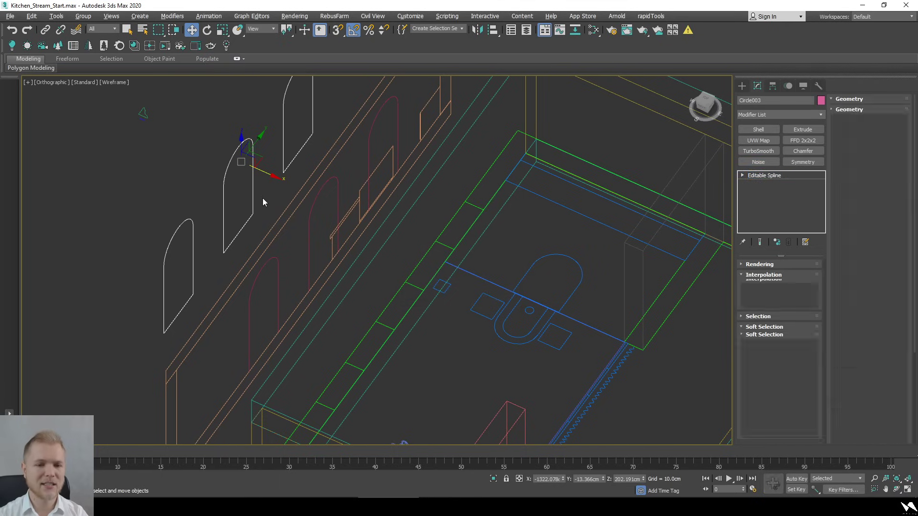
Convert the copied arches to Editable Poly and bridge the facing vertical edges between neighbouring arches
alt+middle_drag(262, 198, 283, 188)
right_click(240, 177)
mouse_move(287, 289)
click(364, 305)
key(2)
ctrl+click(356, 191)
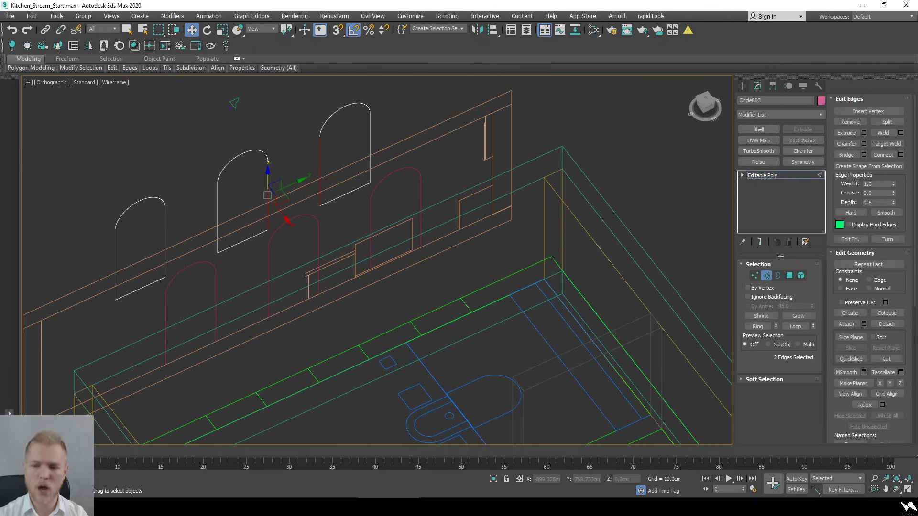
click(847, 155)
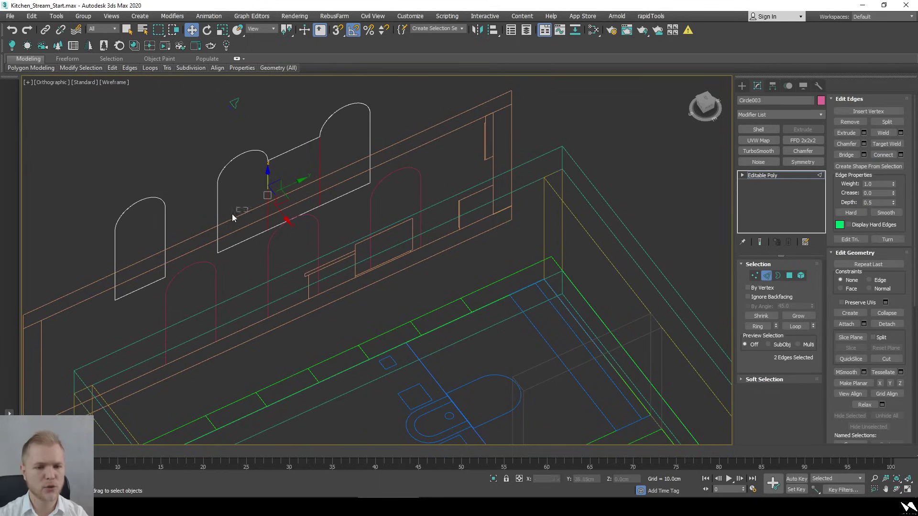
click(218, 223)
ctrl+click(165, 239)
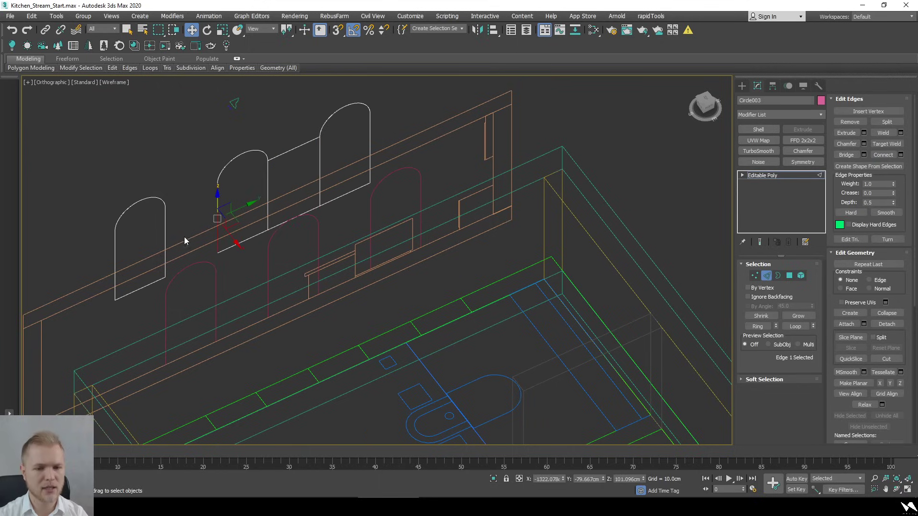
click(846, 155)
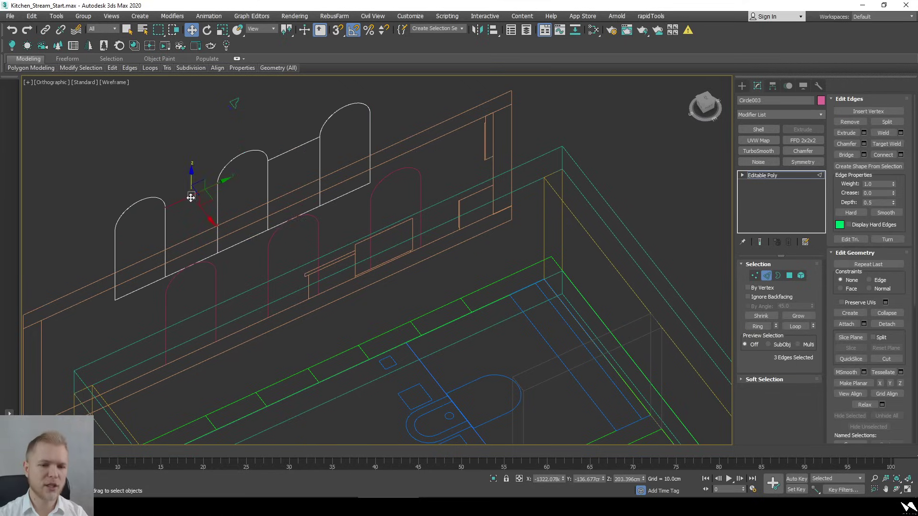
Select the bridged arches' outer border, extend it outward by scaling, and raise the extended border upward
middle_drag(191, 197, 228, 234)
key(3)
click(240, 227)
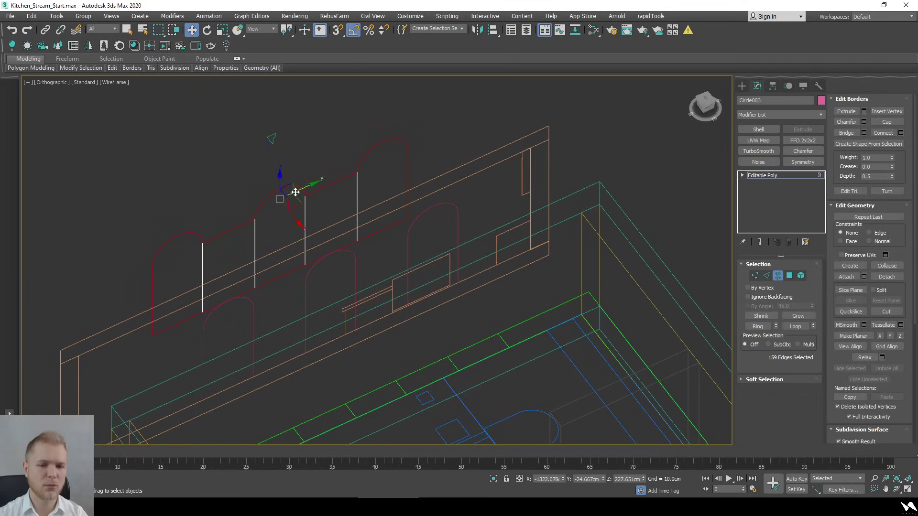
key(r)
alt+middle_drag(268, 193, 318, 213)
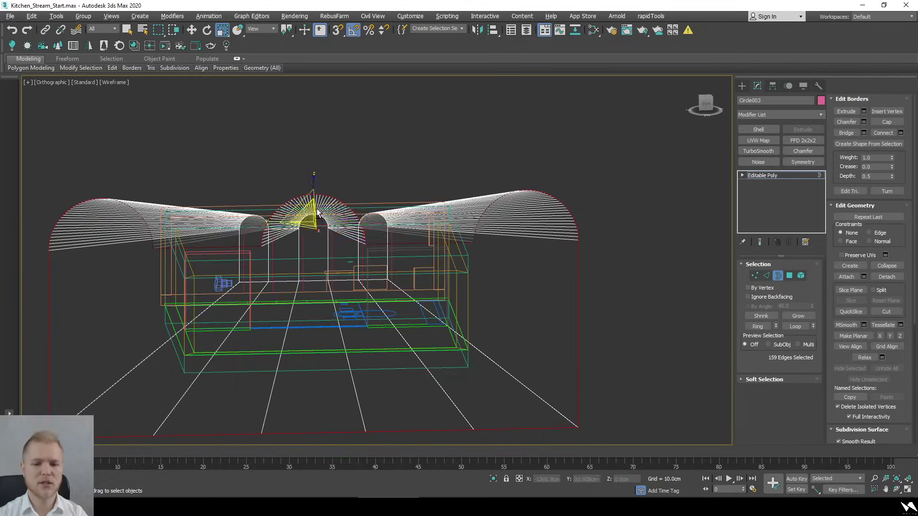
key(w)
drag(314, 194, 317, 98)
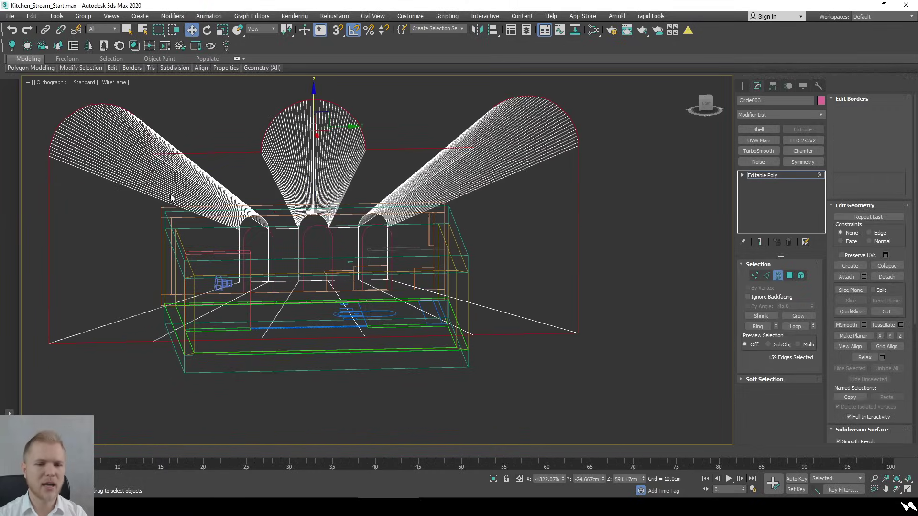
Undo the border extension and delete the copied arches
key(1)
key(ctrl+z)
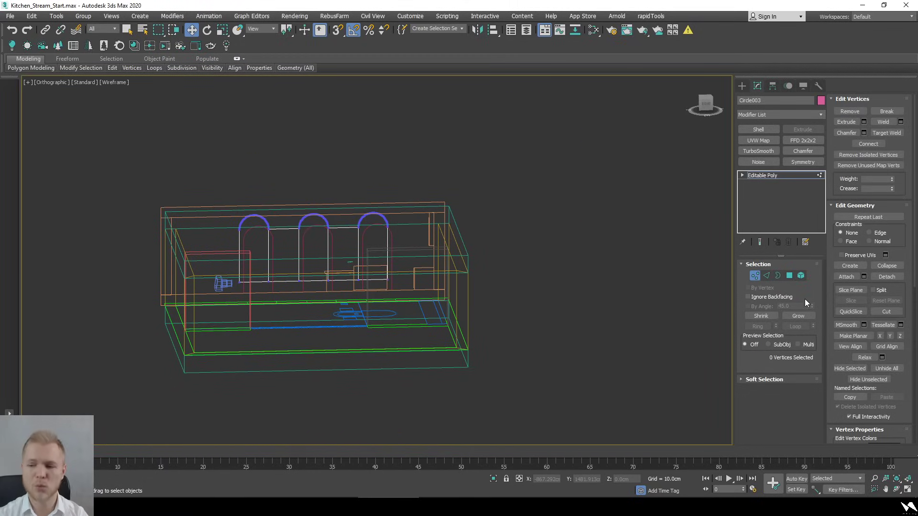
click(508, 277)
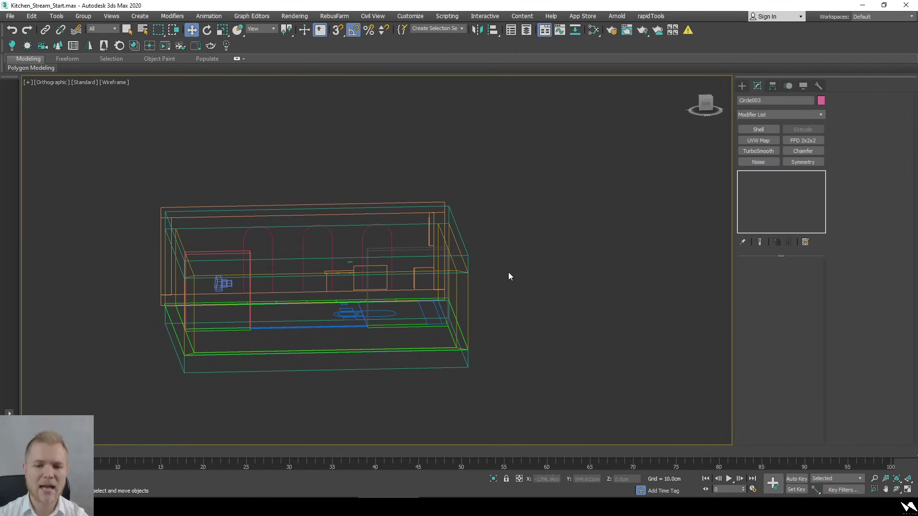
In the Left view, draw a rectangle spline of about 392 by 1043 cm around the three arches, just inside the elevation's outline
alt+middle_drag(508, 276, 467, 331)
click(391, 293)
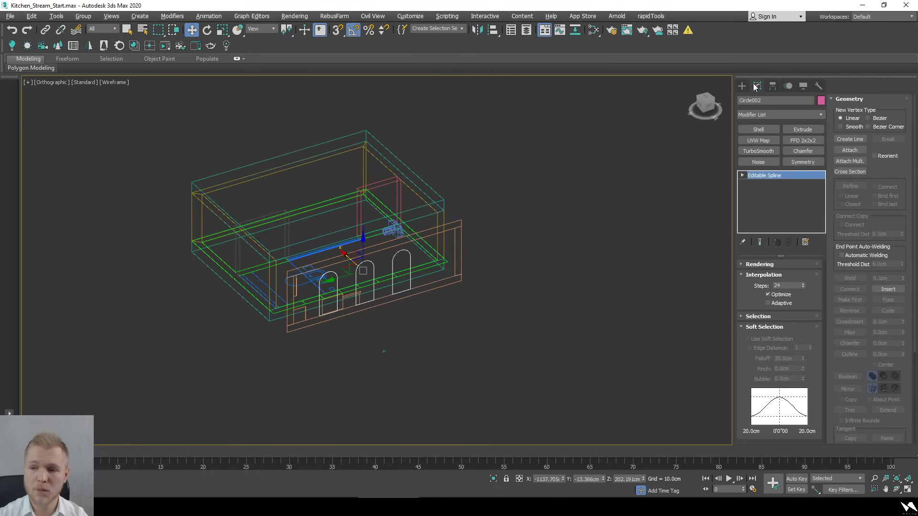
drag(706, 106, 564, 166)
key(l)
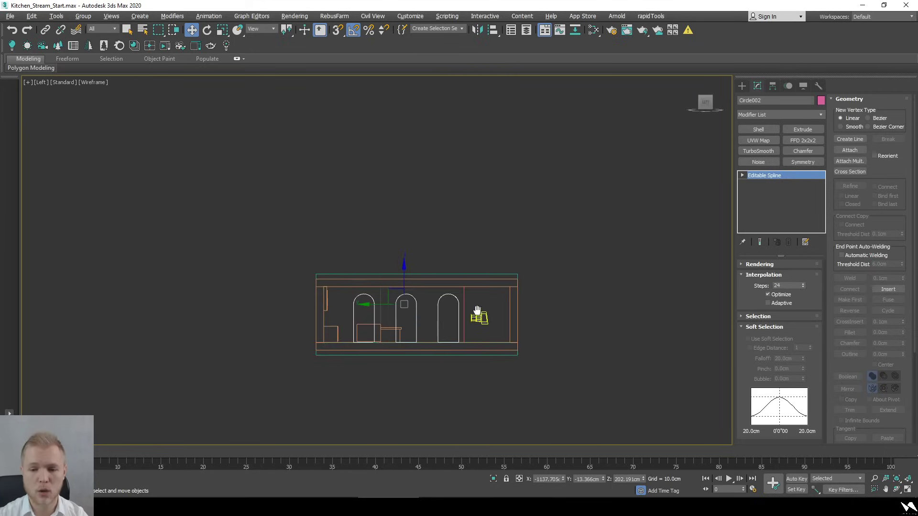
scroll(450, 305, up, 3)
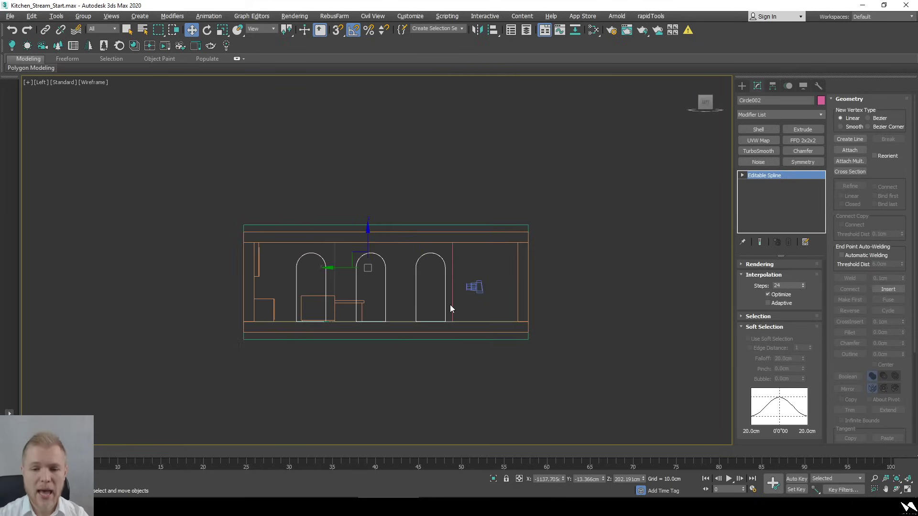
click(742, 86)
click(753, 100)
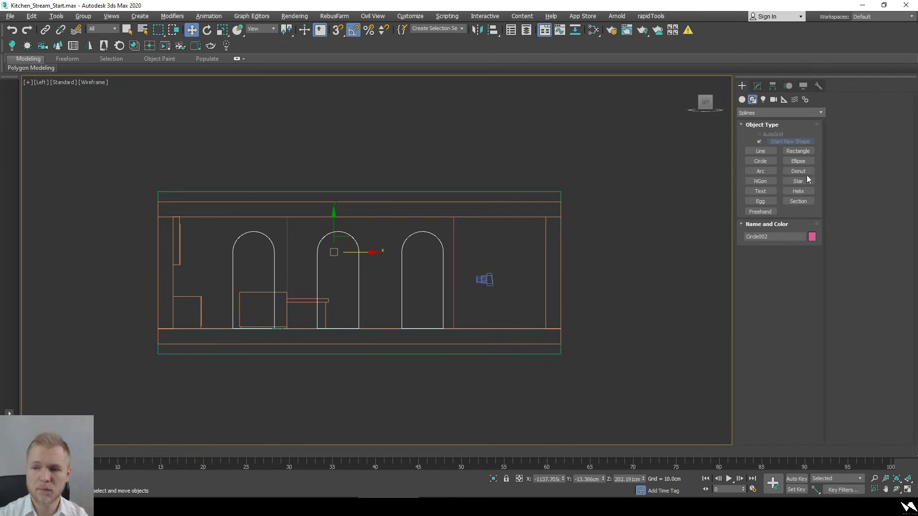
click(797, 150)
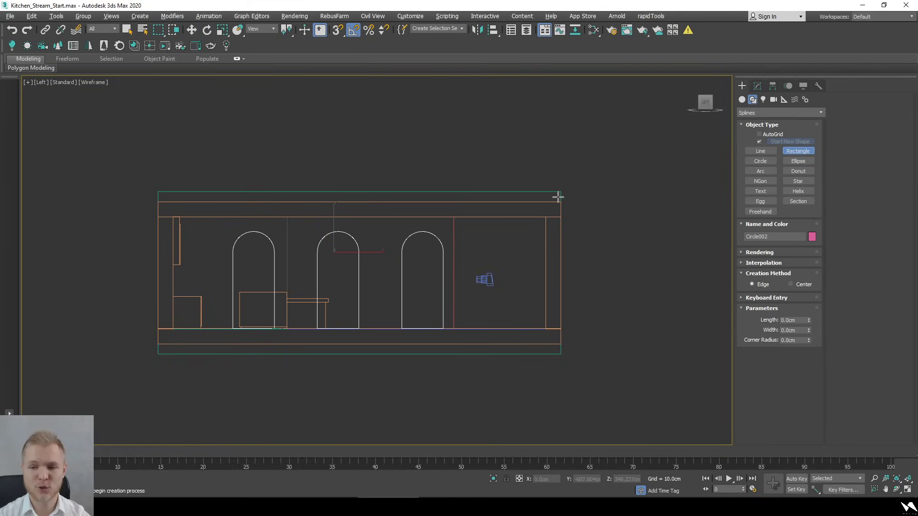
drag(557, 201, 163, 349)
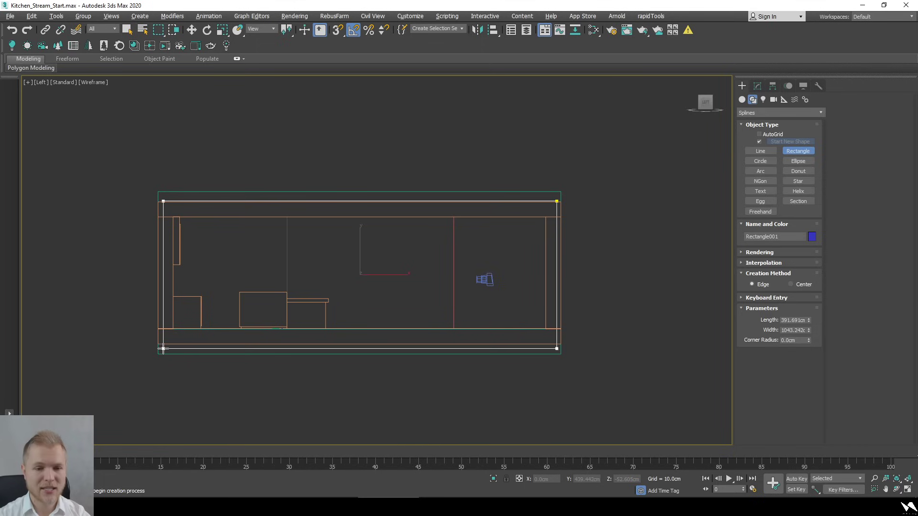
key(w)
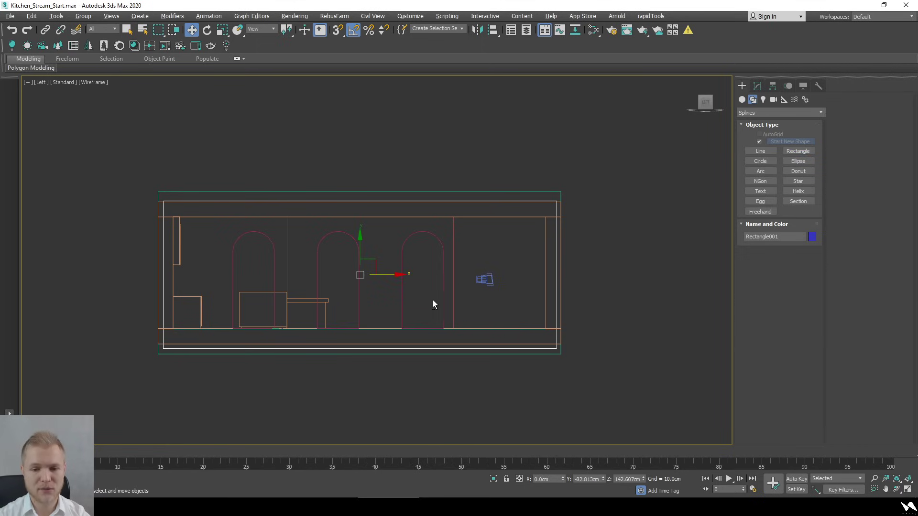
Isolate the rectangle and the three-arch spline, and move the rectangle onto the arches' plane with snapping
alt+middle_drag(432, 300, 304, 349)
ctrl+click(327, 341)
key(alt+q)
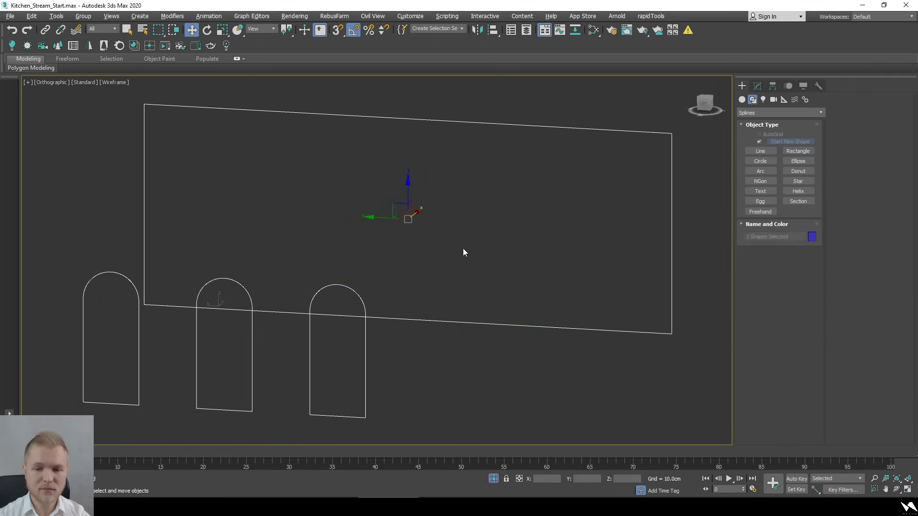
alt+middle_drag(462, 248, 427, 262)
click(530, 239)
drag(532, 239, 221, 388)
scroll(355, 300, down, 5)
middle_drag(355, 300, 337, 294)
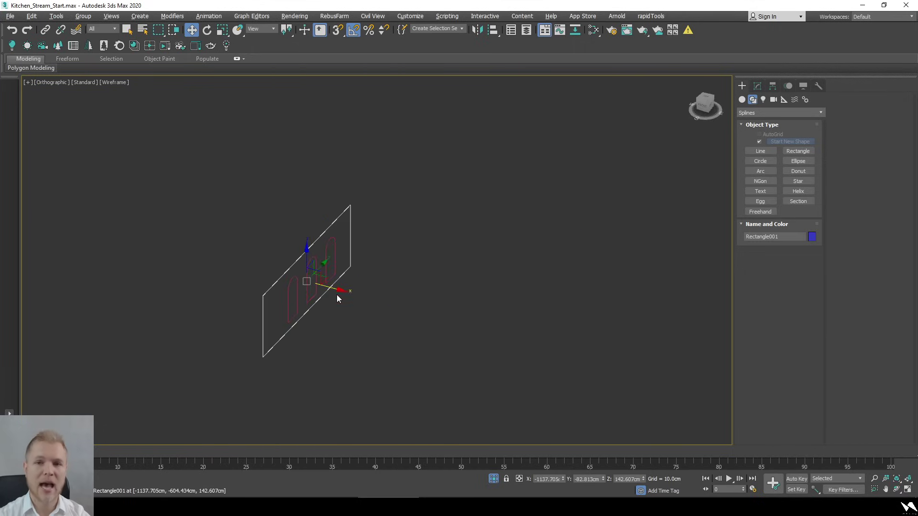
In the Right view, draw a snapped rectangle of about 202 by 110 cm over the straight part of the arch nearest the wall's end
click(340, 340)
alt+middle_drag(340, 339, 300, 323)
scroll(300, 323, up, 2)
click(306, 327)
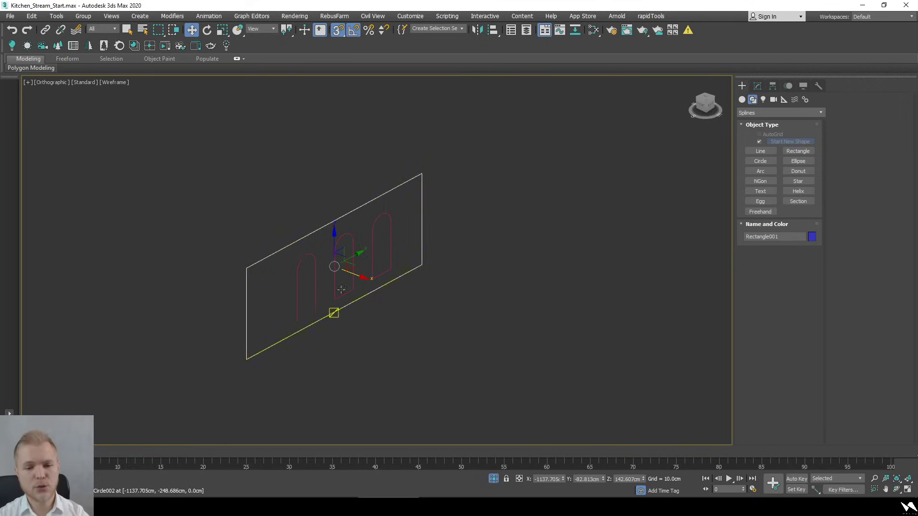
scroll(352, 330, up, 4)
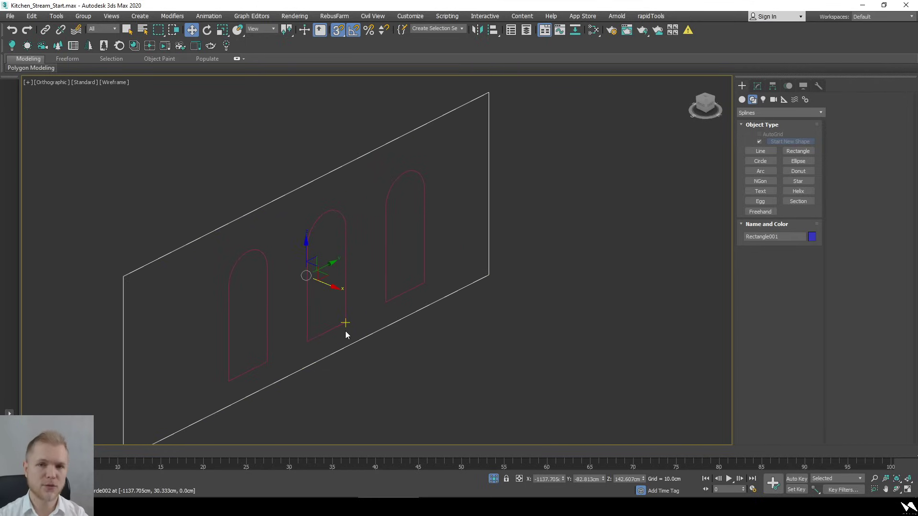
click(709, 108)
key(s)
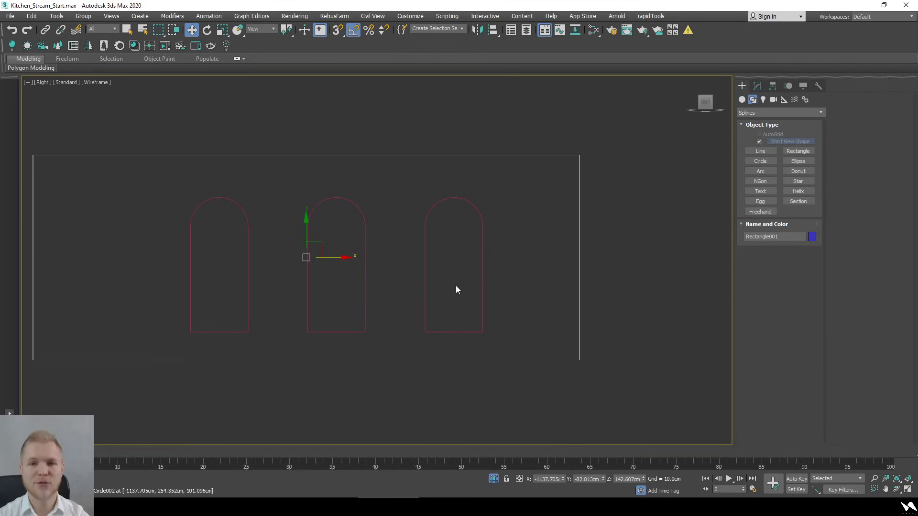
click(790, 153)
key(s)
drag(482, 332, 424, 226)
Try converting the arch rectangle to Editable Poly, undo the conversion and try adjusting the rectangle's corner radius
right_click(448, 226)
mouse_move(523, 338)
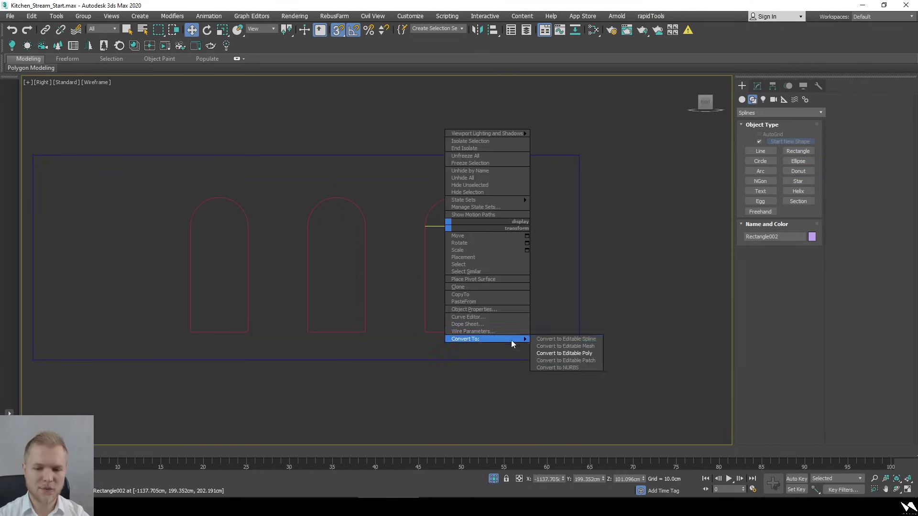
click(579, 354)
scroll(478, 218, up, 2)
key(1)
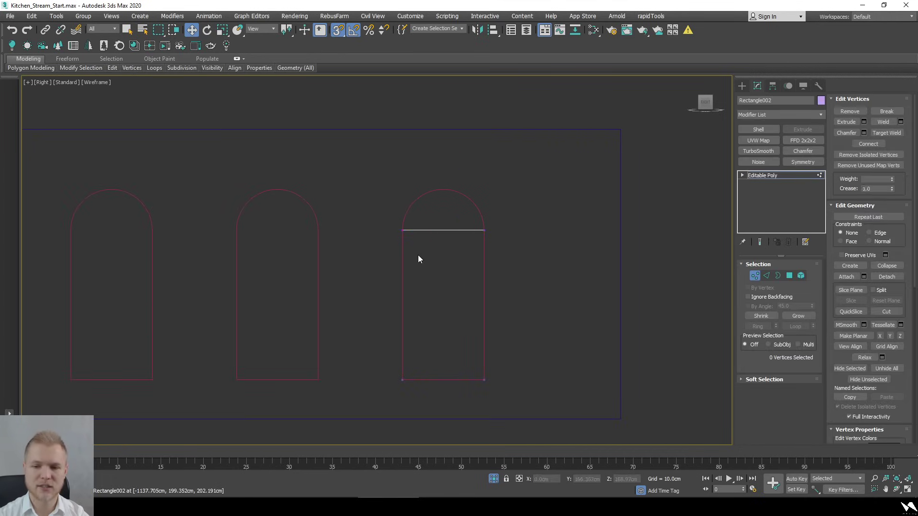
right_click(442, 225)
key(Escape)
key(ctrl+z)
right_click(455, 240)
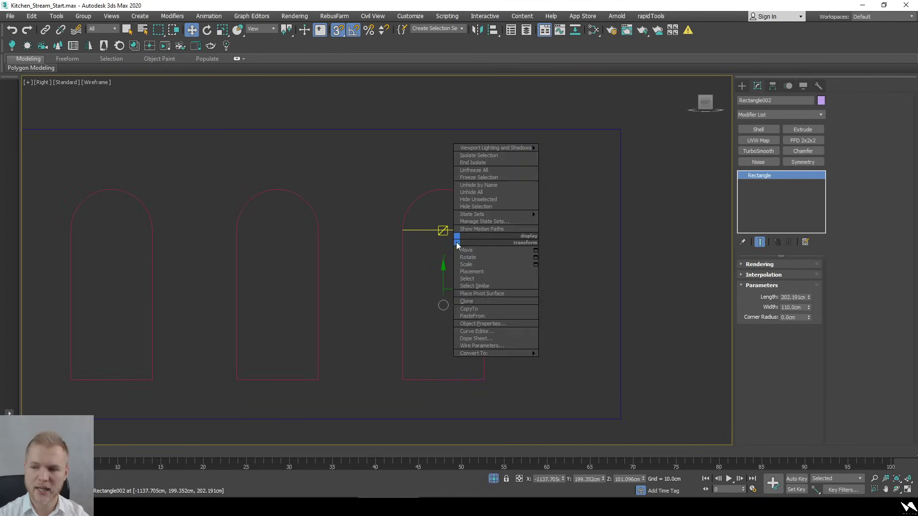
drag(808, 319, 719, 305)
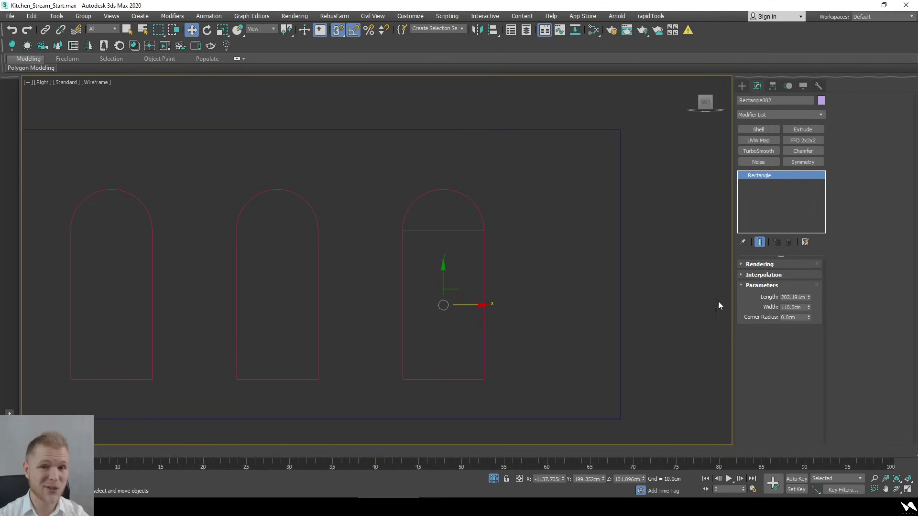
Convert the arch rectangle to an Editable Spline and move its two top vertices up to the arch's highest point
right_click(414, 231)
mouse_move(483, 342)
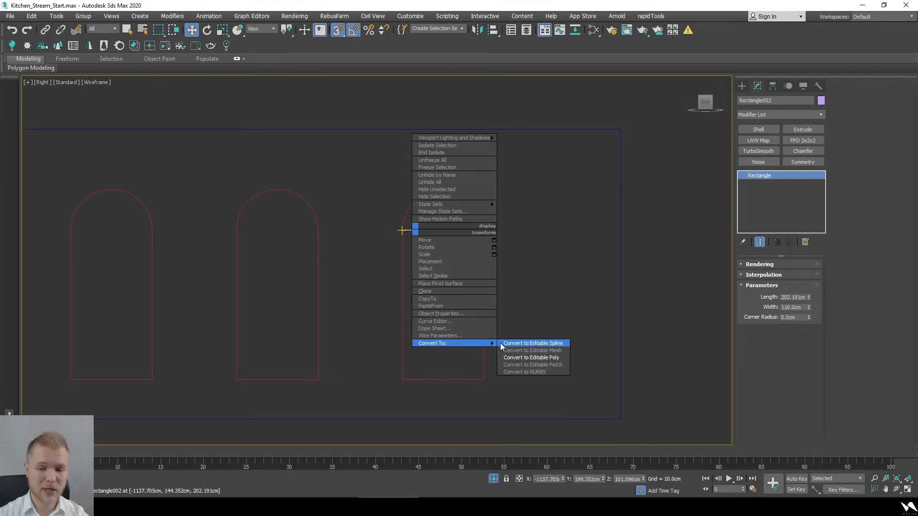
click(531, 342)
key(1)
click(484, 229)
scroll(447, 205, up, 2)
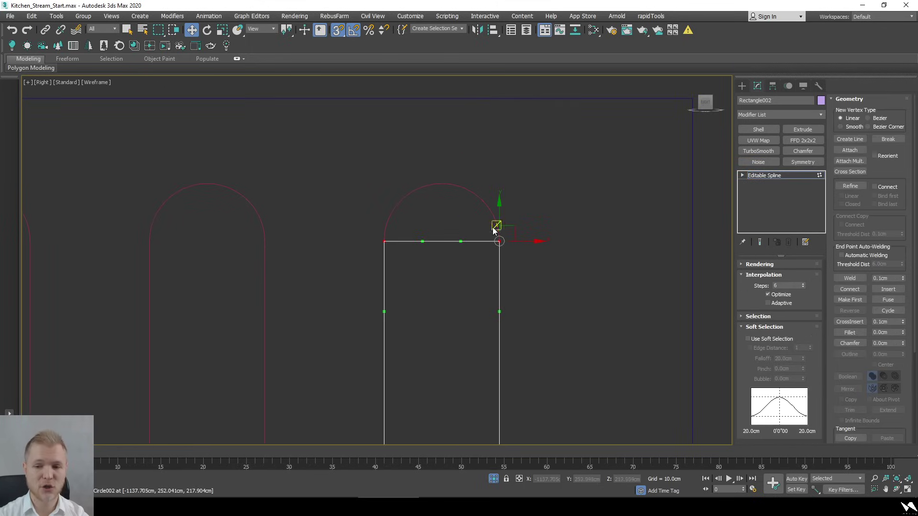
drag(501, 225, 420, 184)
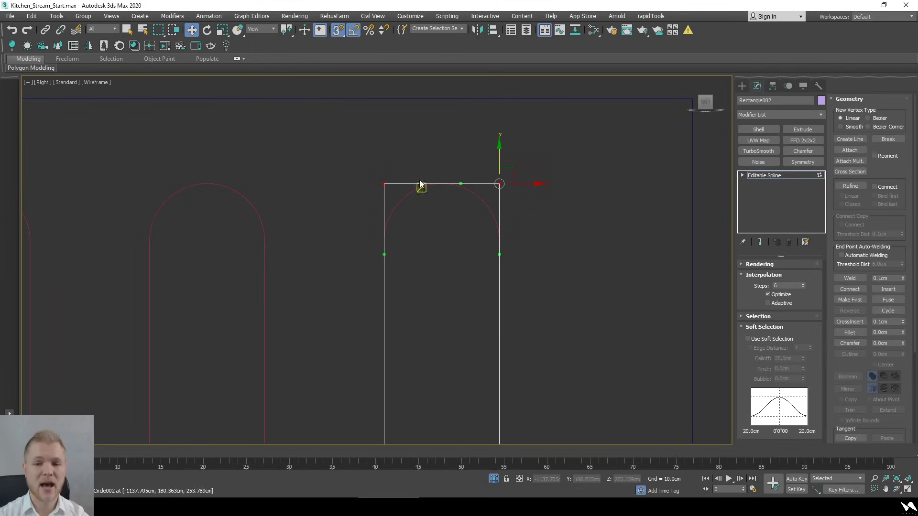
Change the arch rectangle's two top vertices to Corner and fillet them into a semicircle that follows the arch's curve
right_click(417, 177)
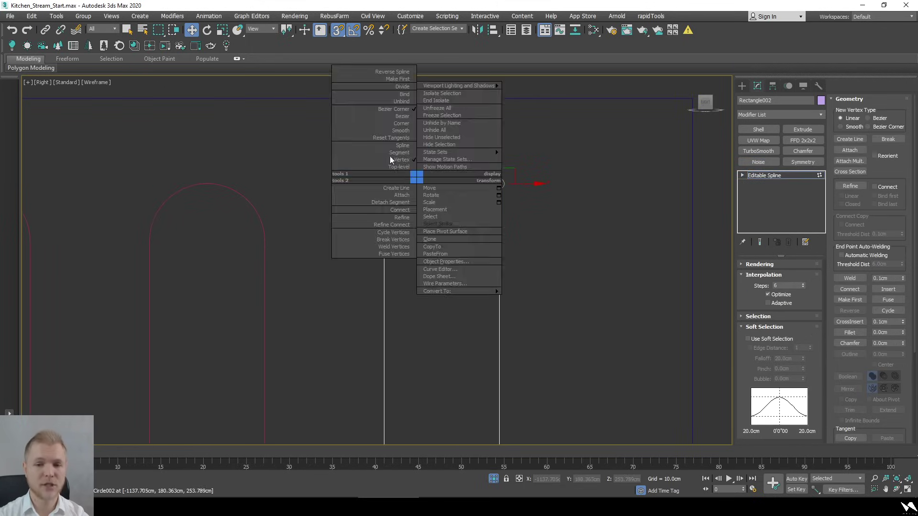
click(396, 126)
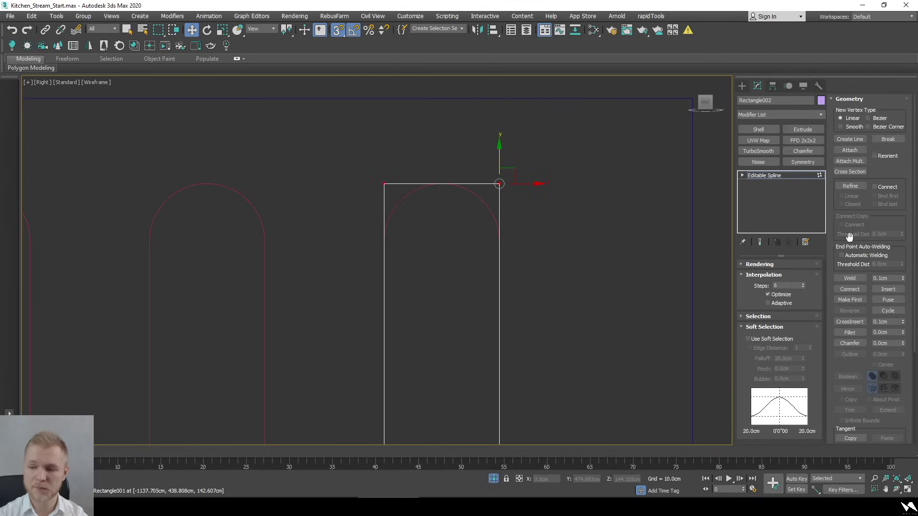
click(850, 332)
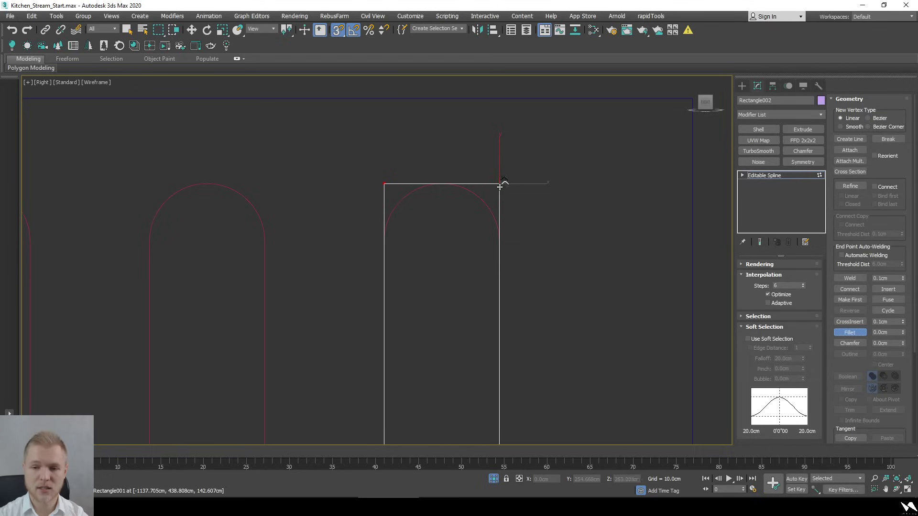
drag(500, 185, 483, 98)
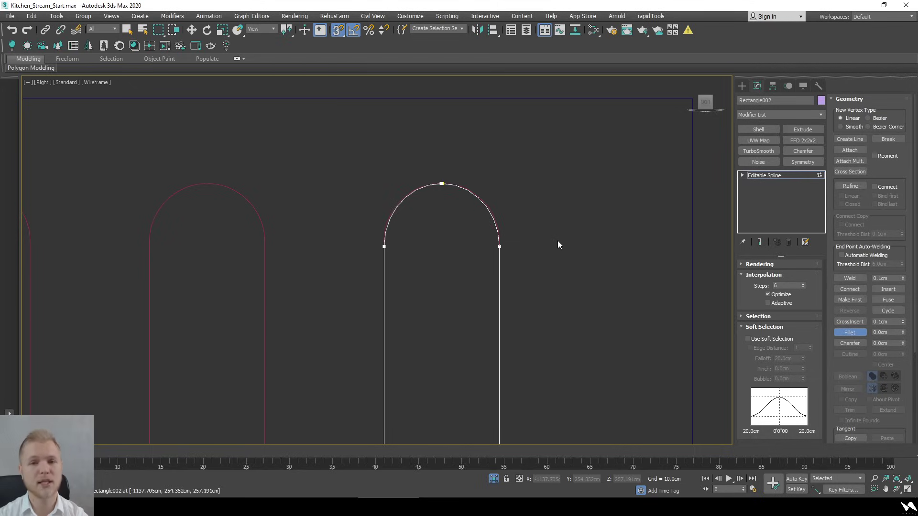
key(w)
scroll(550, 243, down, 4)
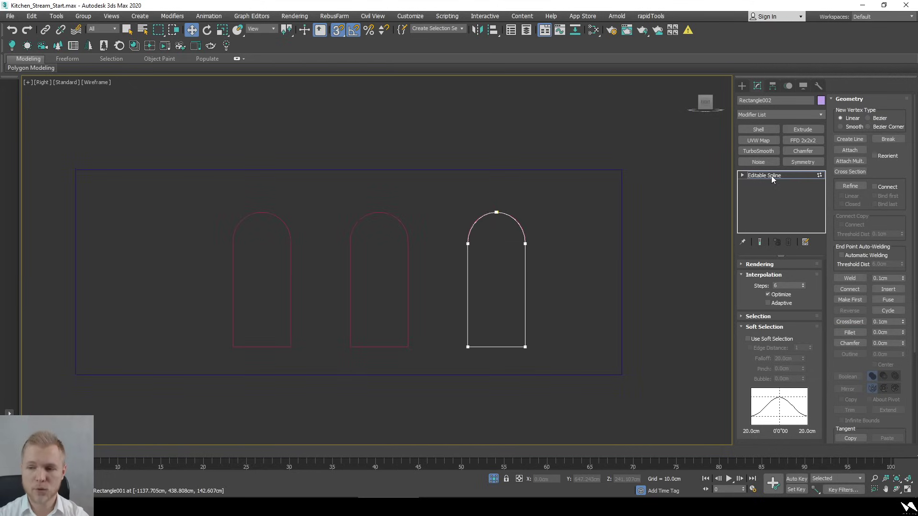
click(576, 269)
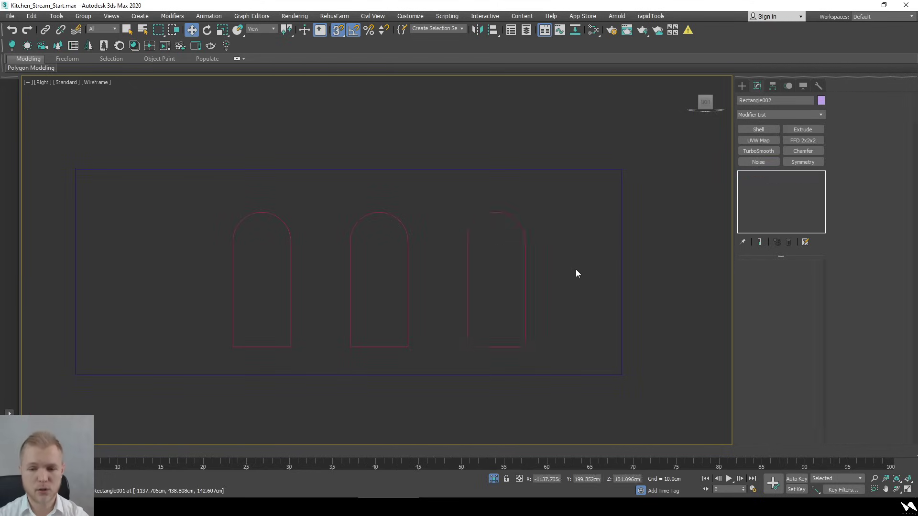
Convert the large wall rectangle to an Editable Spline and attach the three-arch spline to it
click(397, 170)
right_click(526, 264)
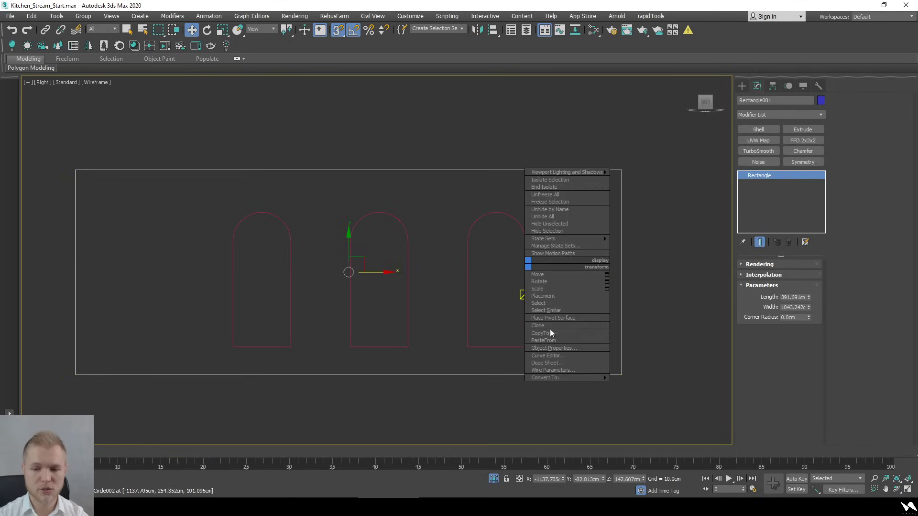
mouse_move(583, 377)
click(641, 381)
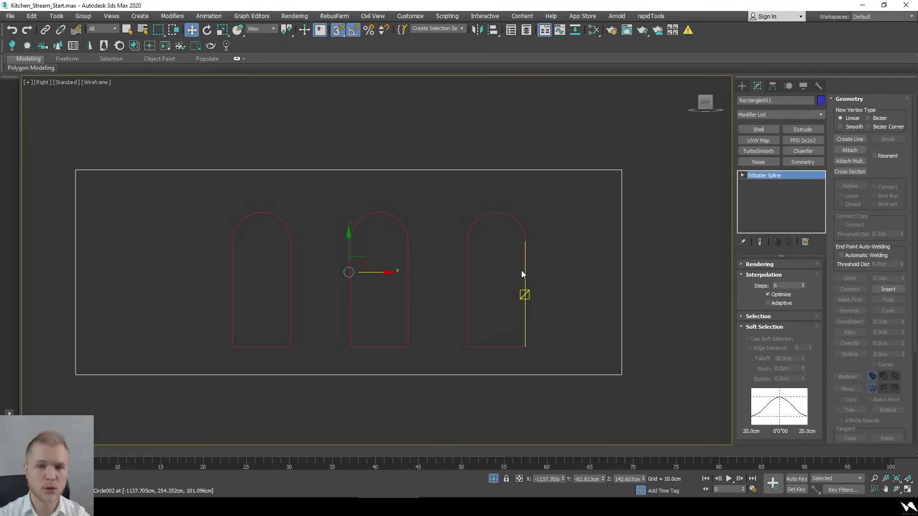
click(849, 150)
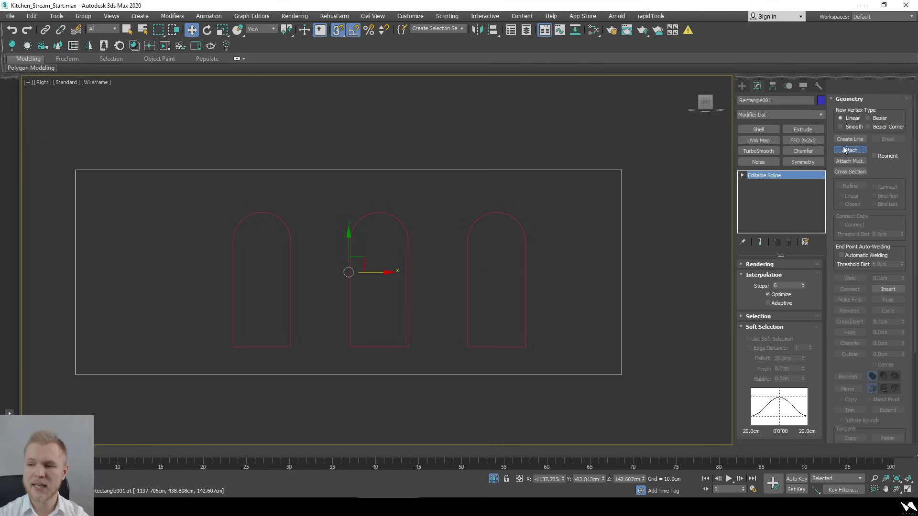
click(525, 238)
Apply a Shell modifier with a 40 cm inner amount to the combined wall and arches spline
alt+middle_drag(394, 249, 519, 307)
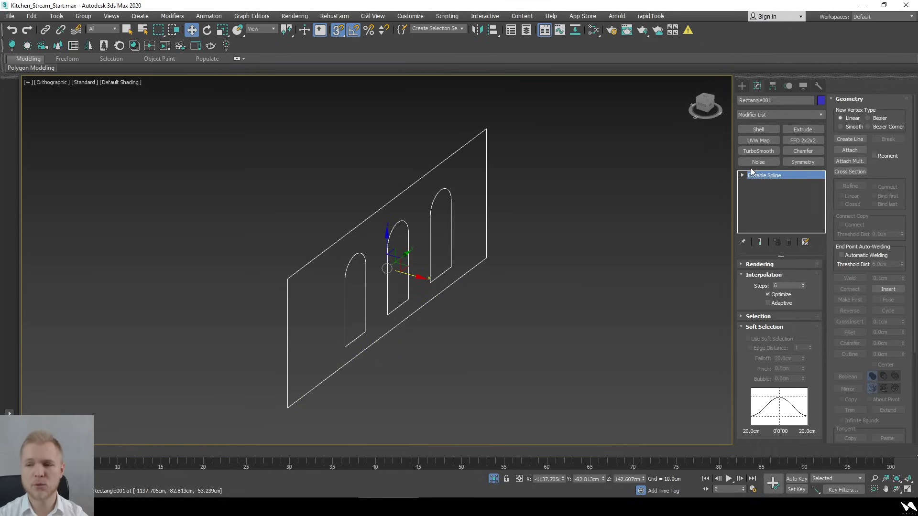
click(761, 131)
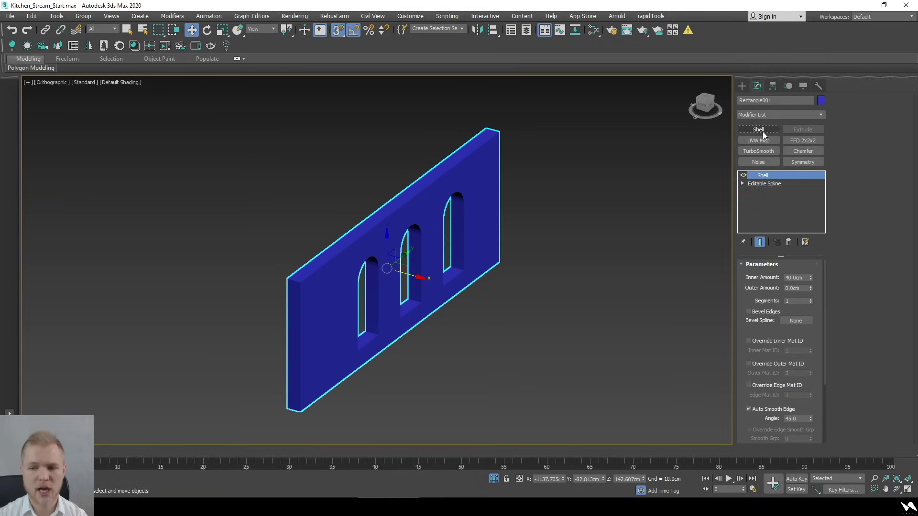
click(799, 280)
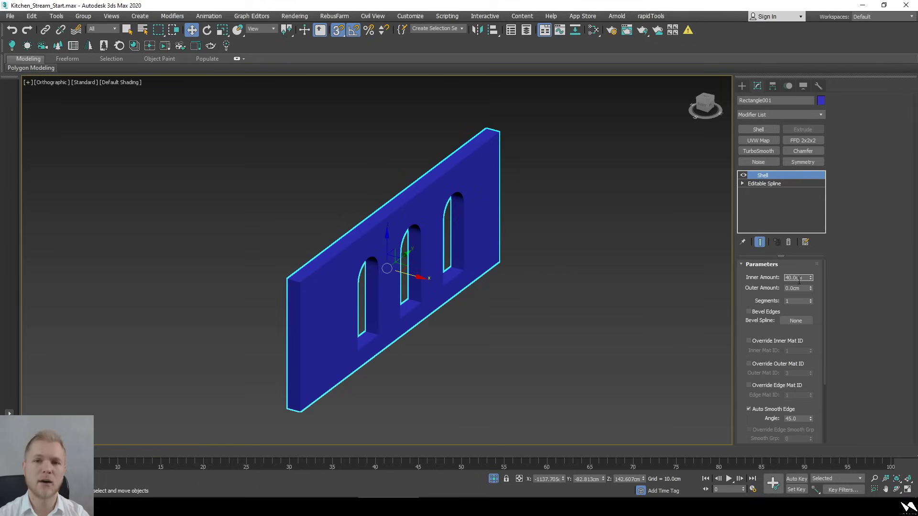
End isolation and, in the Top wireframe view, move the arched wall along X with snapping against the room's side
key(t)
key(F3)
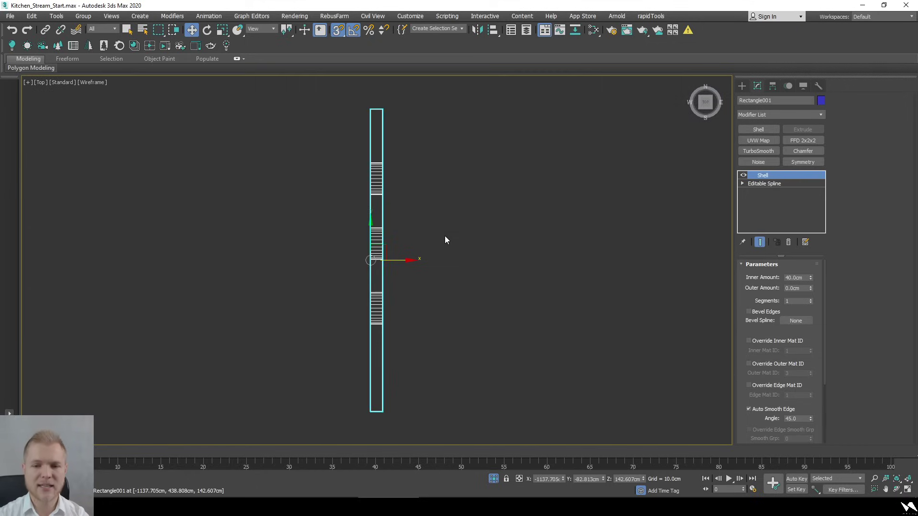
right_click(444, 240)
click(500, 185)
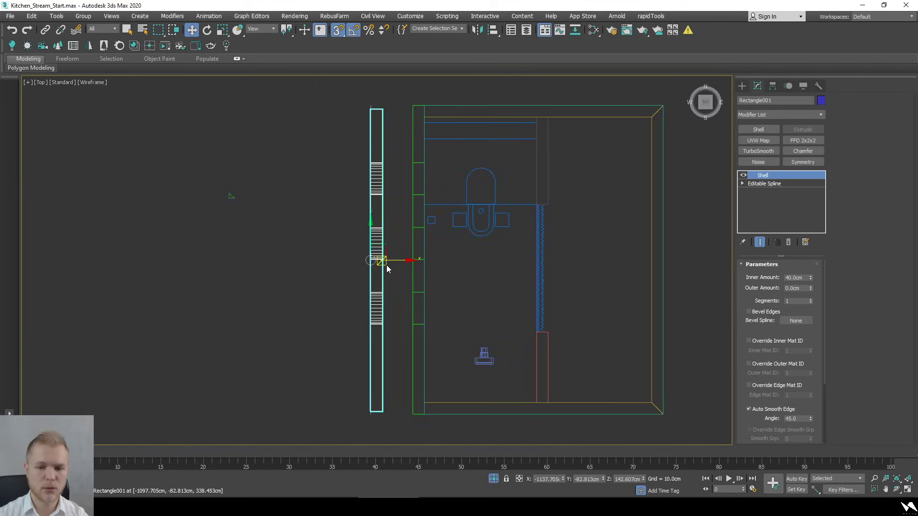
scroll(328, 374, up, 5)
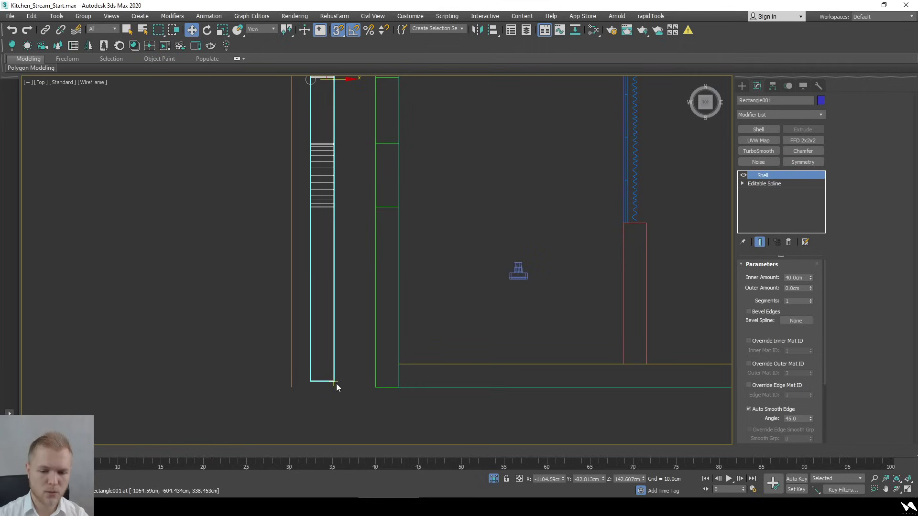
middle_drag(336, 387, 395, 389)
Check the arched wall's position on the building in a shaded orthographic view and select the SShape001 outline spline in front of it
key(F3)
mouse_move(395, 352)
alt+middle_down()
mouse_move(500, 316)
mouse_move(539, 272)
mouse_move(559, 299)
mouse_move(541, 326)
mouse_move(566, 340)
alt+middle_up()
click(506, 309)
scroll(560, 299, up, 4)
scroll(532, 270, down, 2)
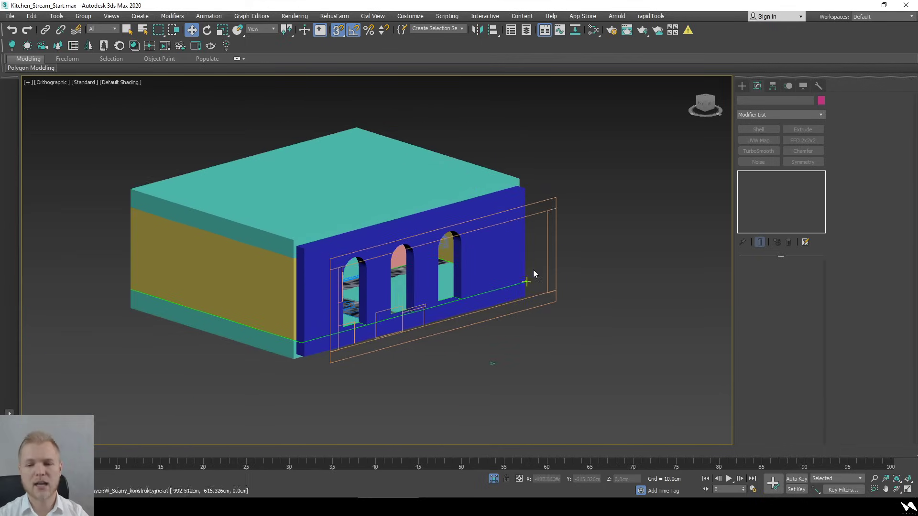
click(529, 297)
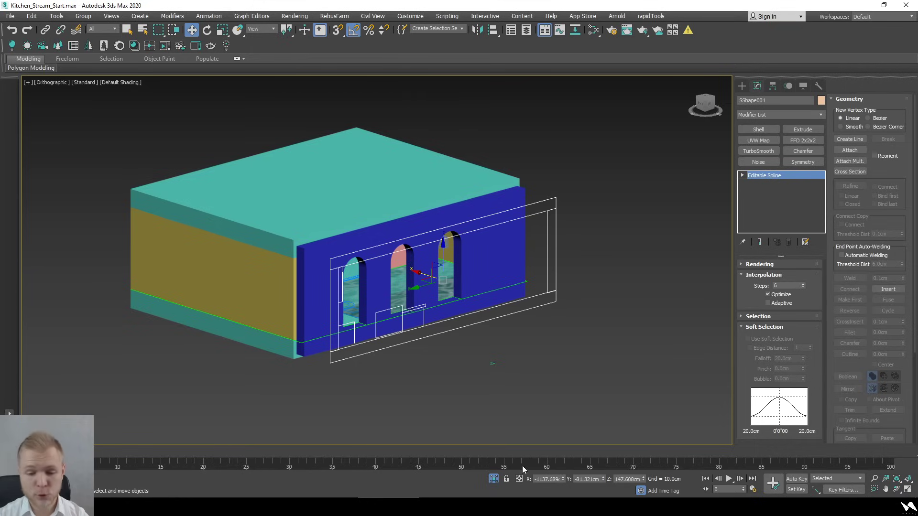
Switch to the browser and look through the VizAcademy home page down to the Works of Our Students section
click(550, 471)
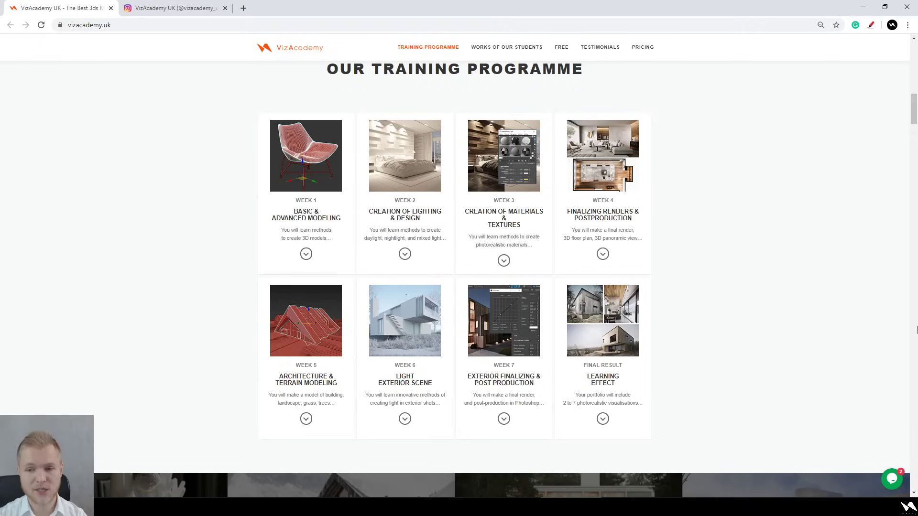
scroll(760, 286, up, 15)
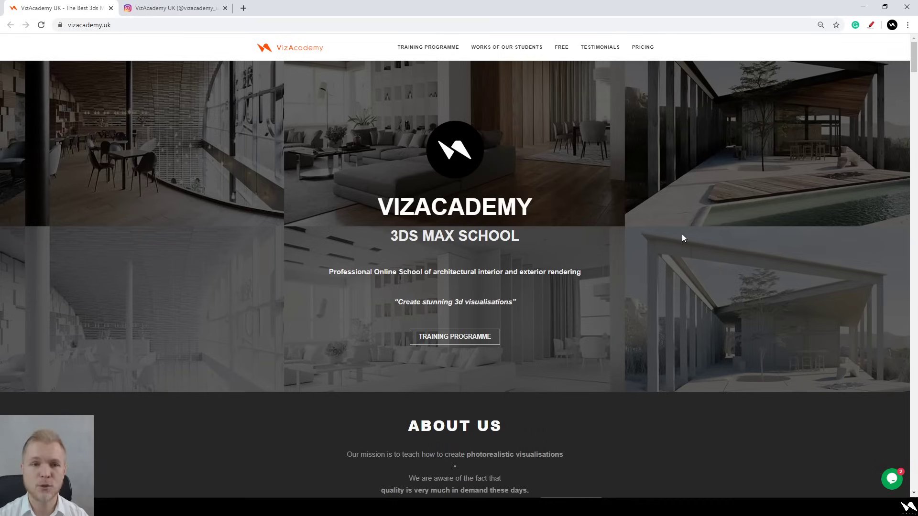
scroll(677, 249, down, 8)
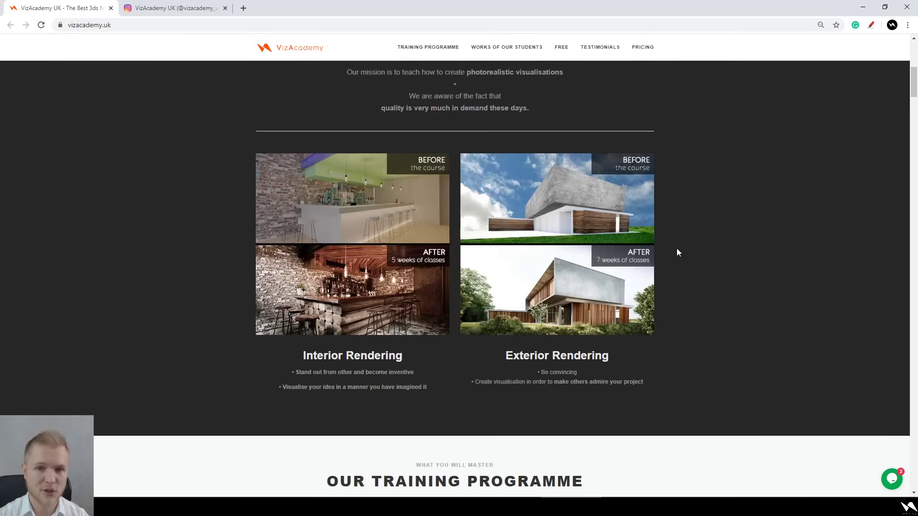
scroll(677, 252, down, 18)
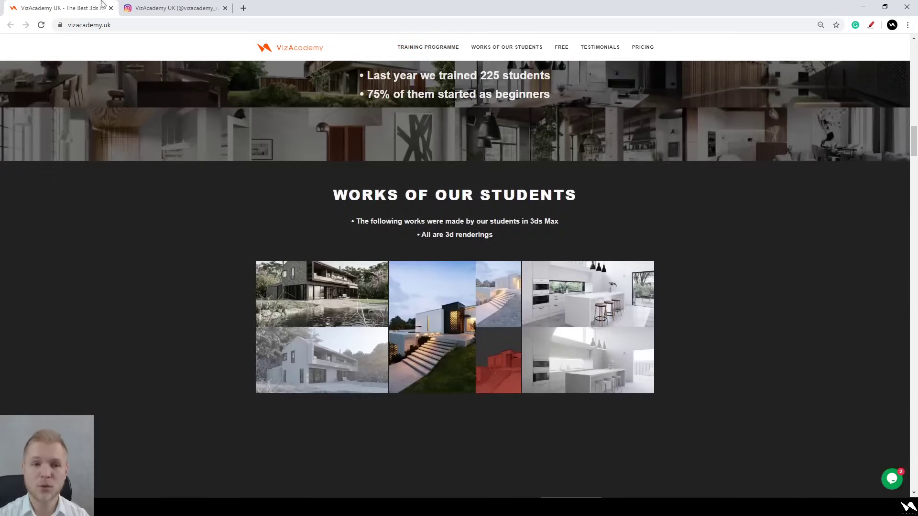
On the VizAcademy Instagram page, view the red and blue living-room post and the Free Webinar post, closing each one
click(157, 8)
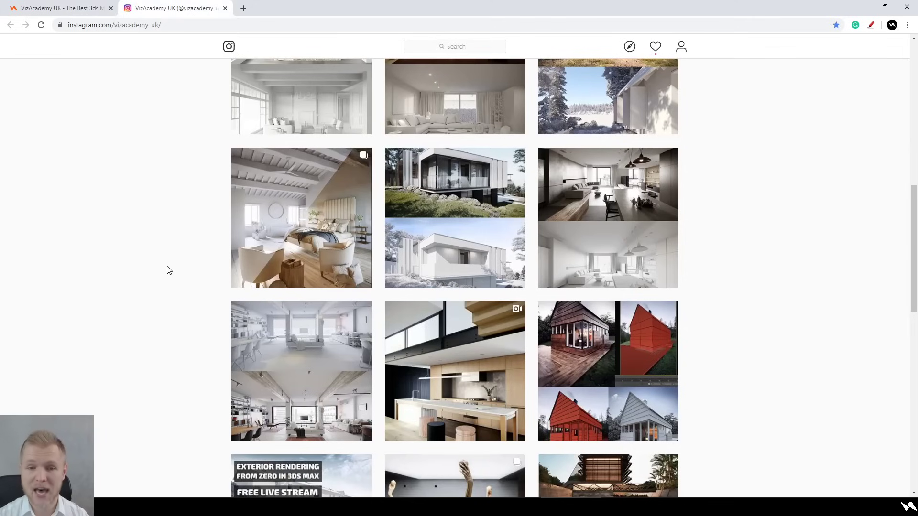
scroll(168, 270, up, 2)
scroll(168, 270, up, 1)
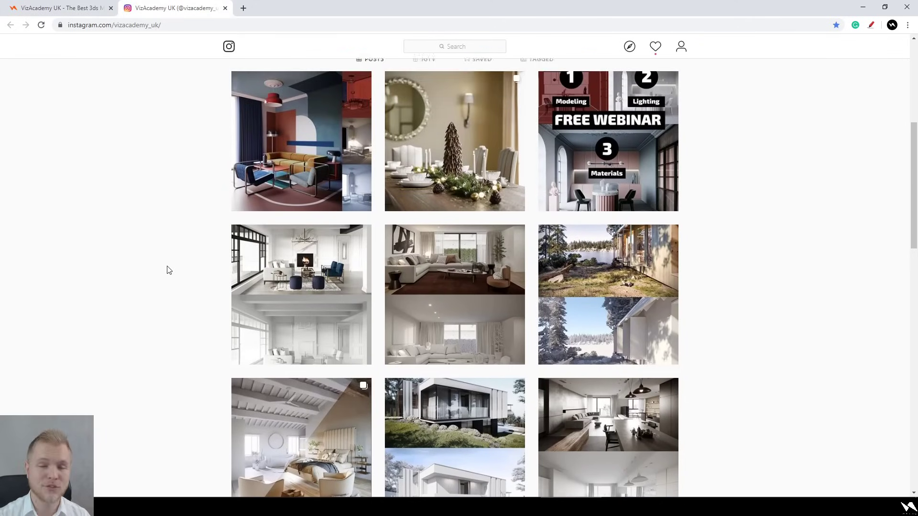
click(291, 135)
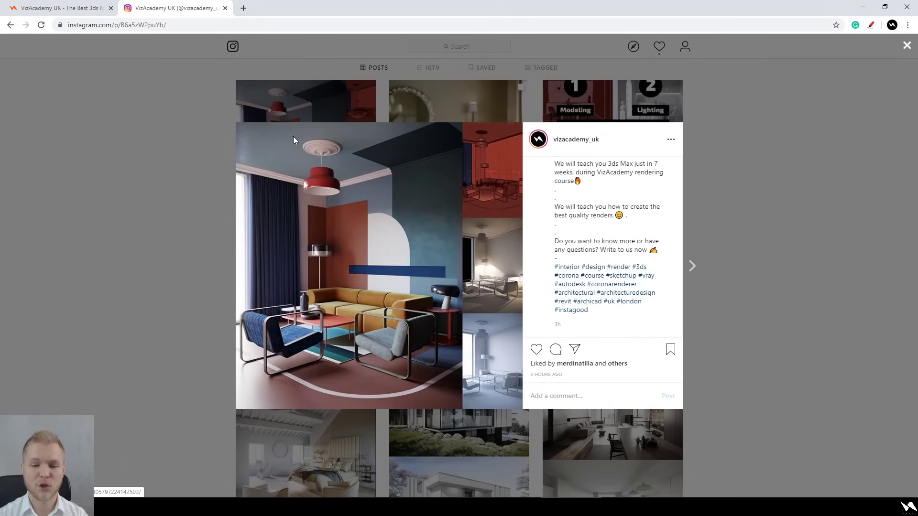
click(181, 279)
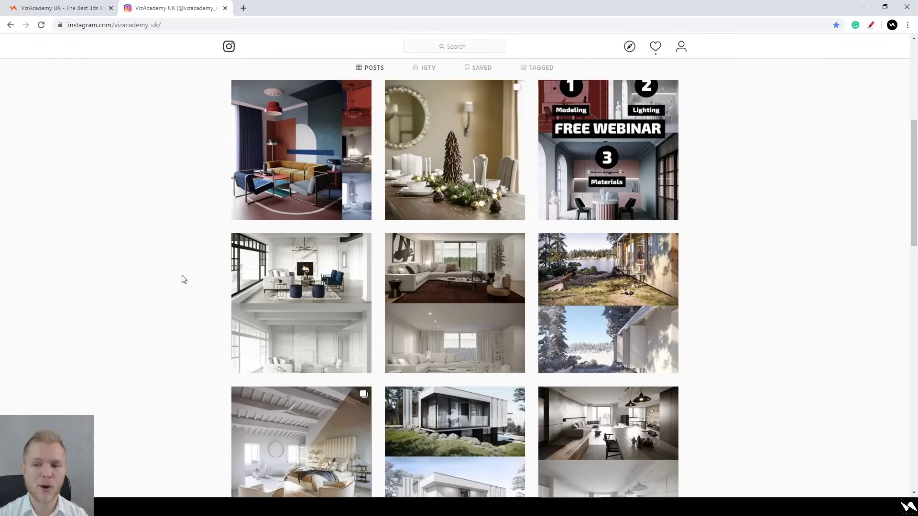
click(658, 158)
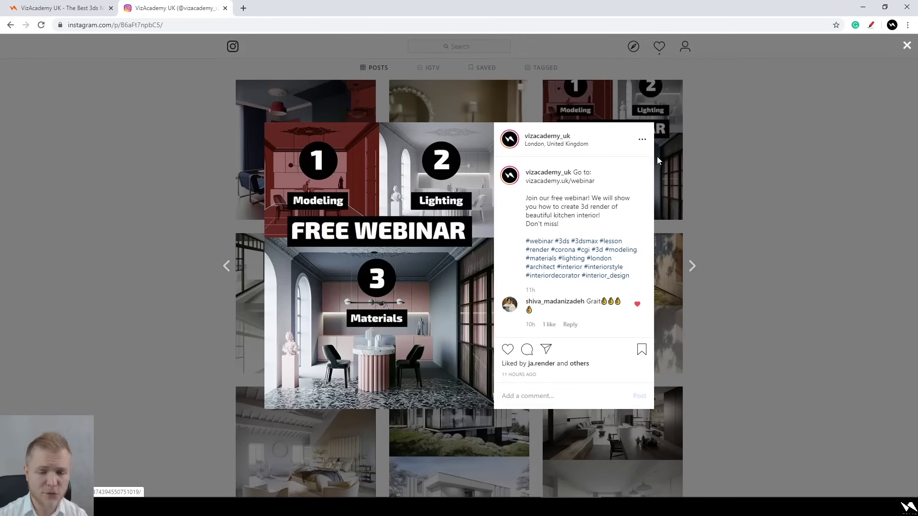
click(788, 265)
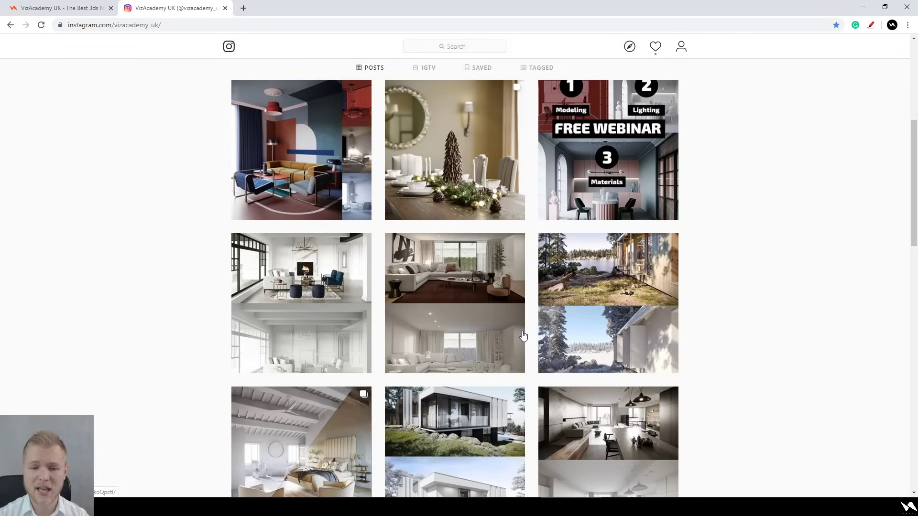
Browse the older renders in the Instagram gallery, view the skeleton sculpture post, and return to 3ds Max
scroll(381, 293, down, 3)
scroll(190, 276, down, 4)
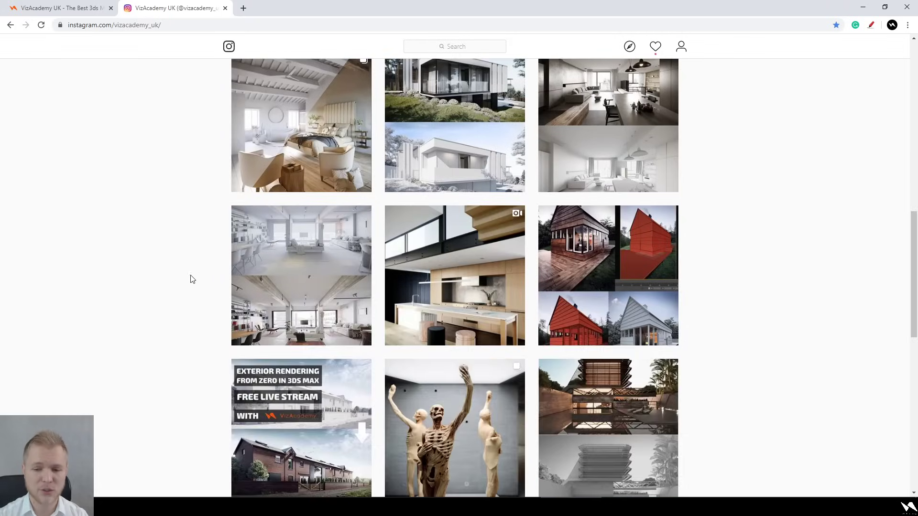
scroll(189, 277, down, 3)
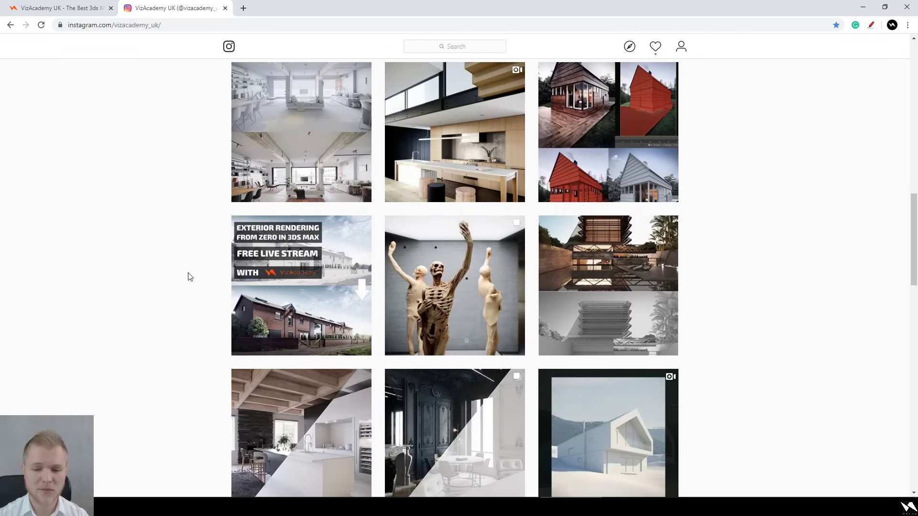
click(457, 270)
click(127, 261)
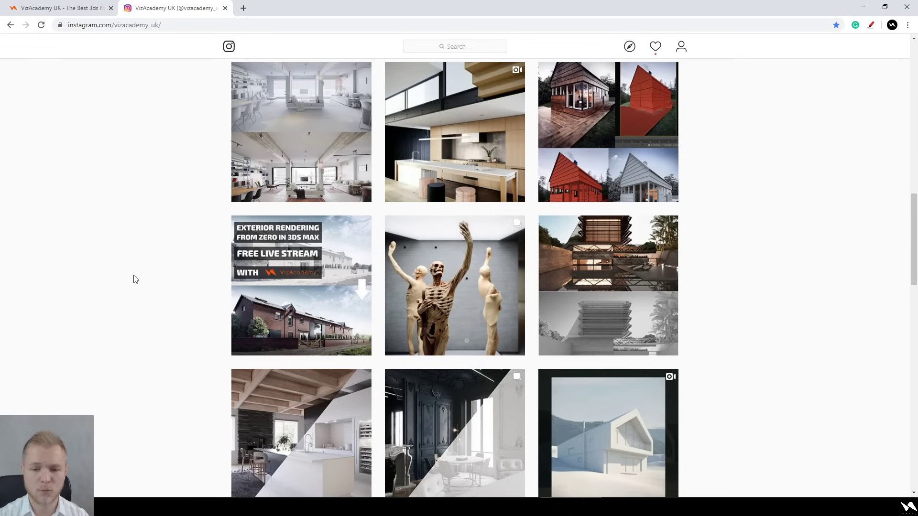
scroll(134, 279, down, 4)
scroll(135, 280, down, 1)
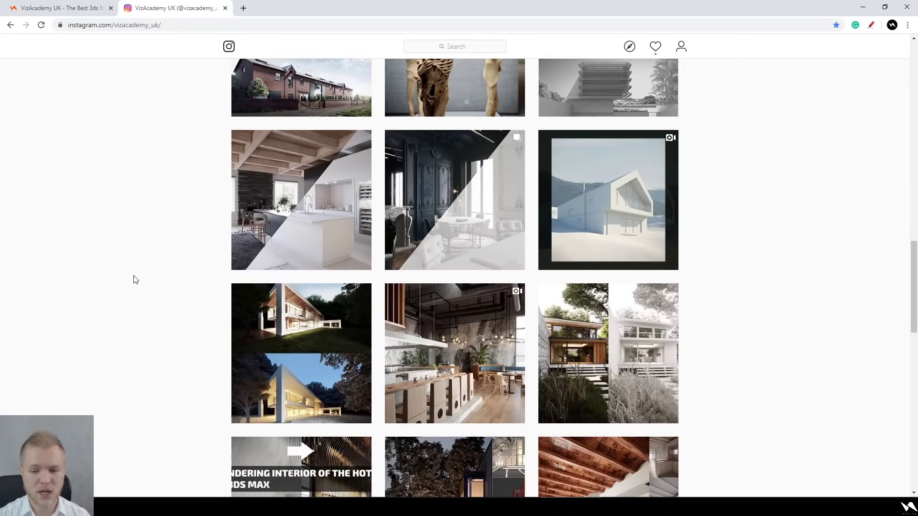
scroll(134, 280, down, 2)
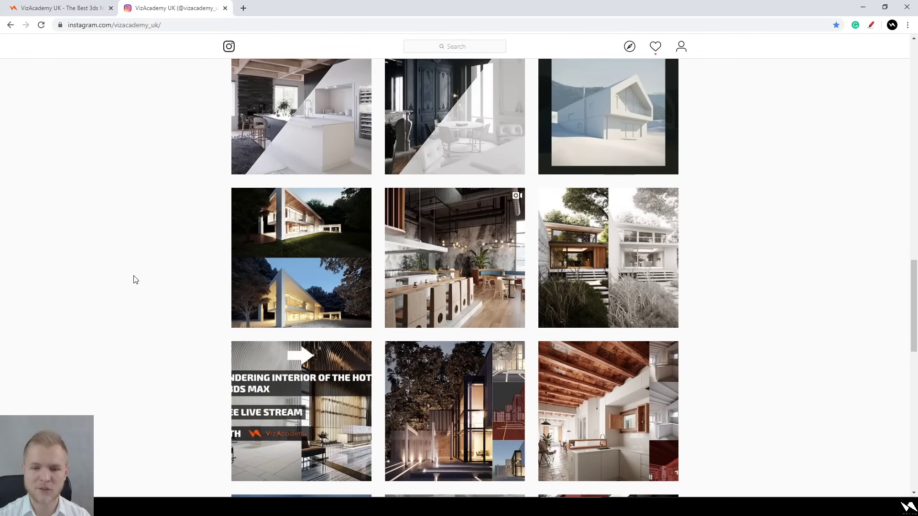
scroll(135, 279, down, 2)
scroll(136, 285, down, 2)
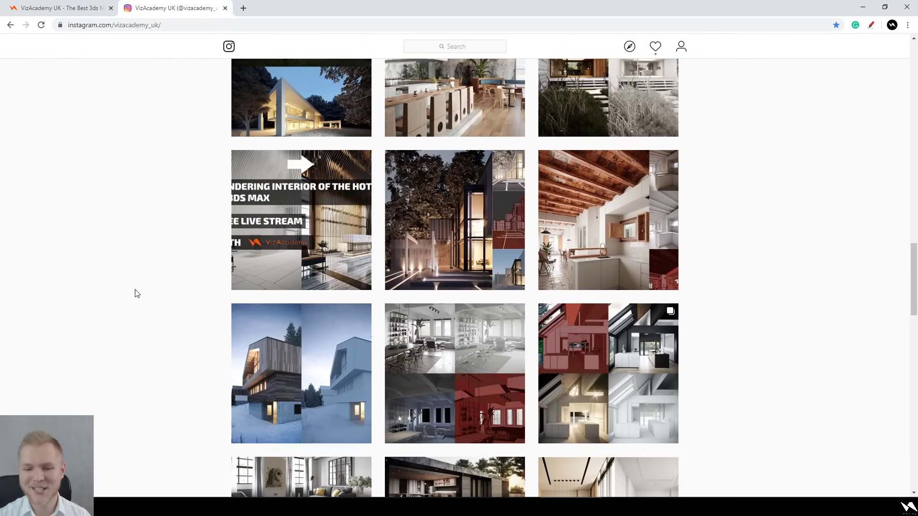
scroll(137, 295, down, 1)
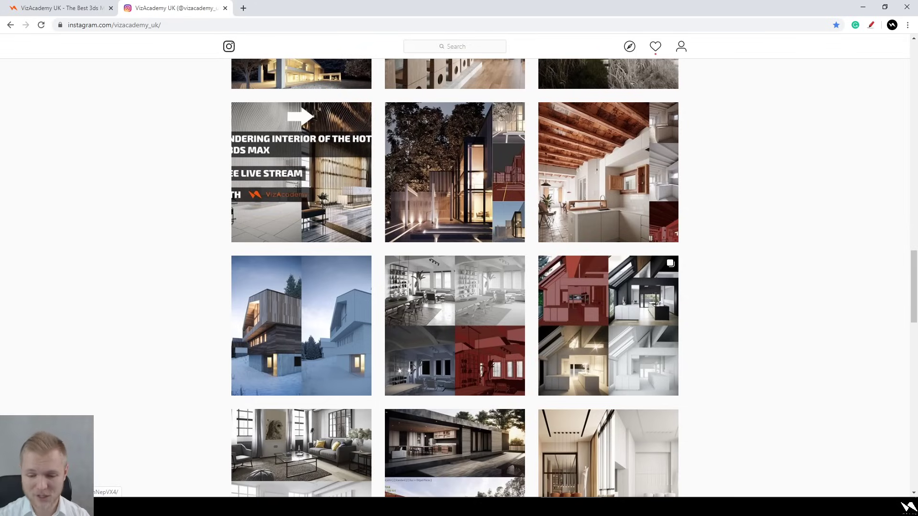
click(348, 455)
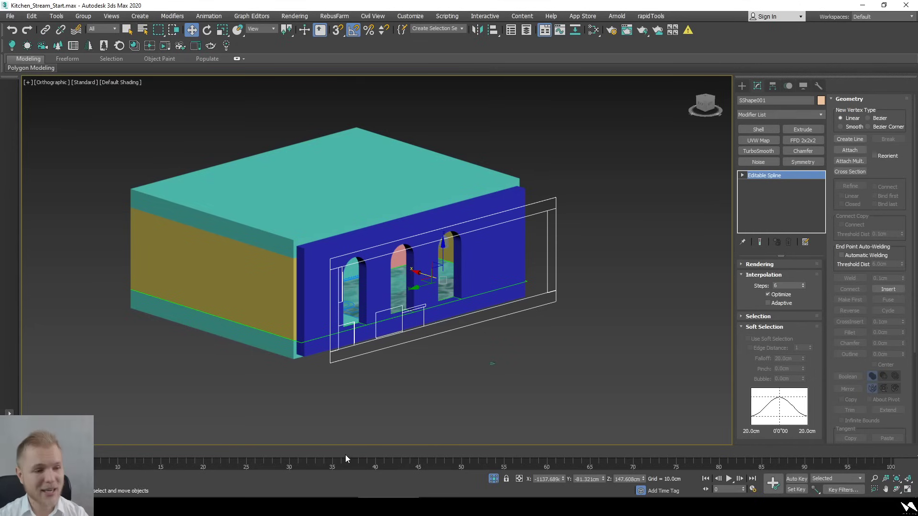
Hide the SShape001 outline spline standing in front of the arched wall
alt+middle_drag(461, 328, 382, 288)
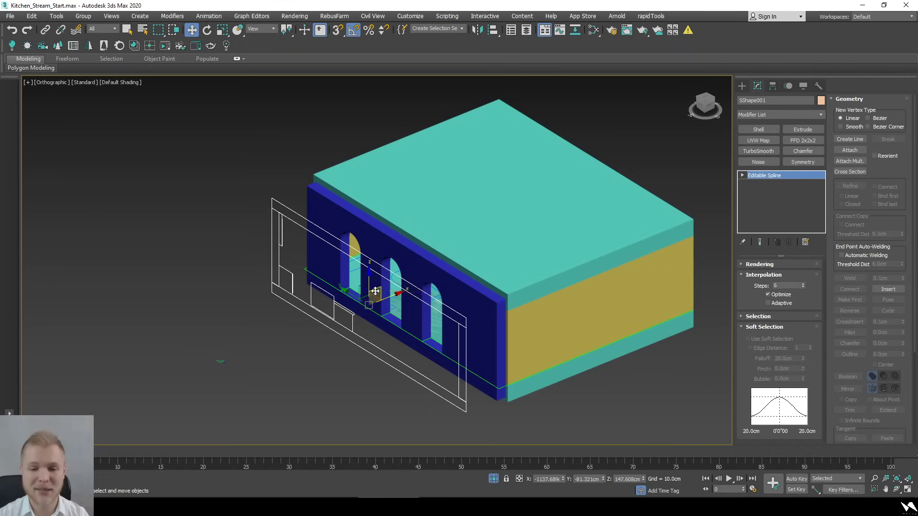
alt+middle_drag(382, 289, 547, 298)
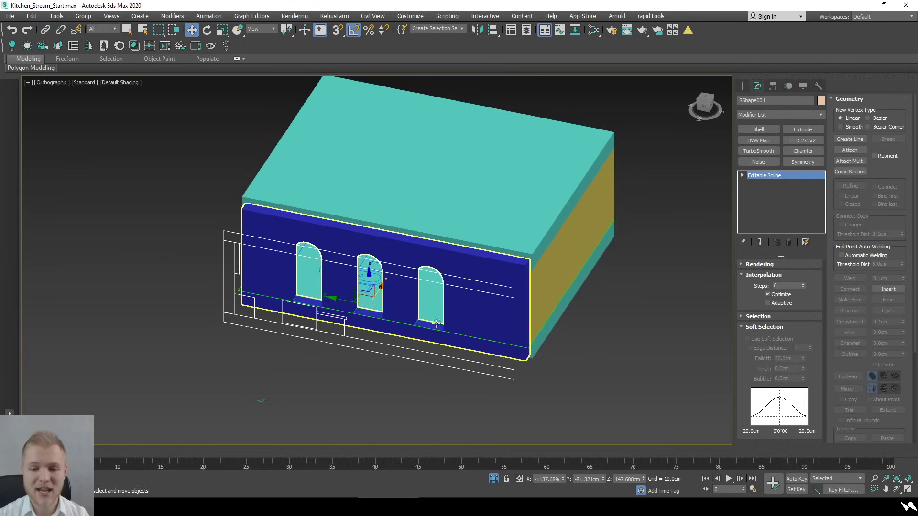
click(602, 364)
alt+middle_drag(522, 379, 465, 381)
click(464, 381)
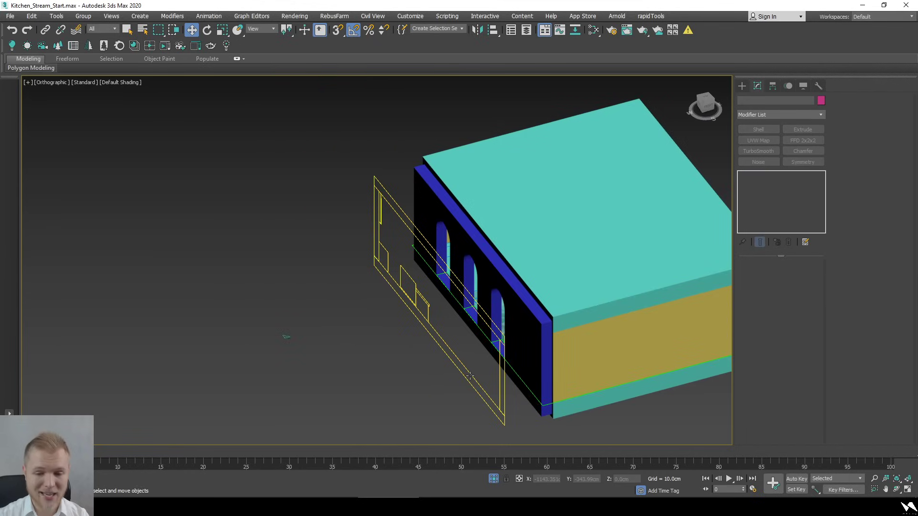
right_click(400, 378)
click(402, 343)
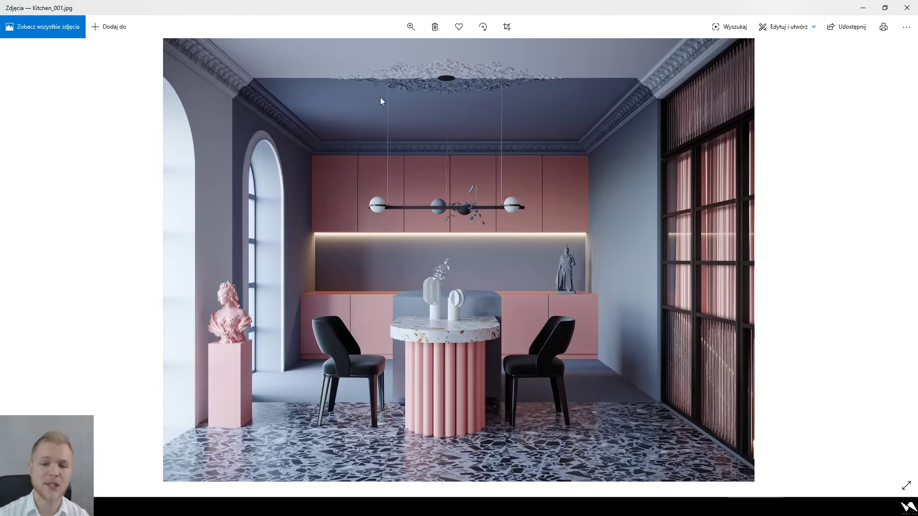
Examine the ceiling, cornice and arched windows in the Kitchen_001.jpg reference image, and return to 3ds Max
click(915, 5)
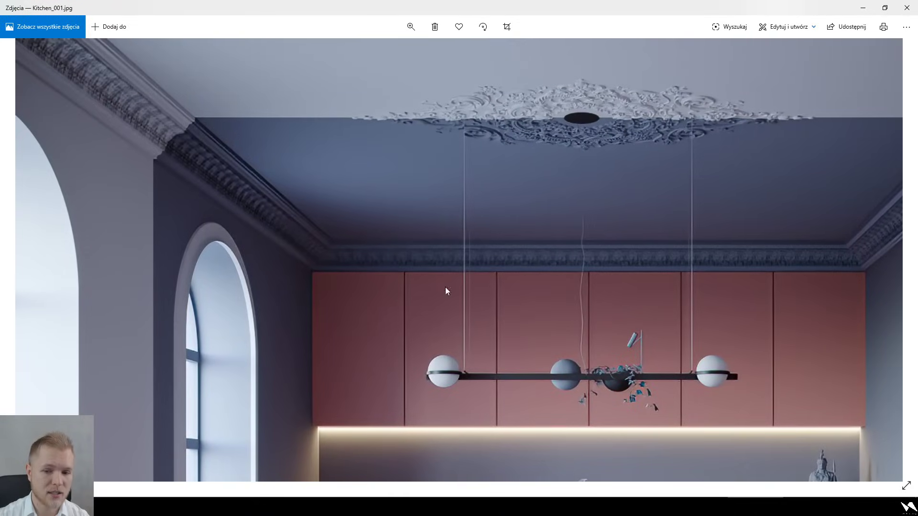
ctrl+scroll(681, 261, down, 3)
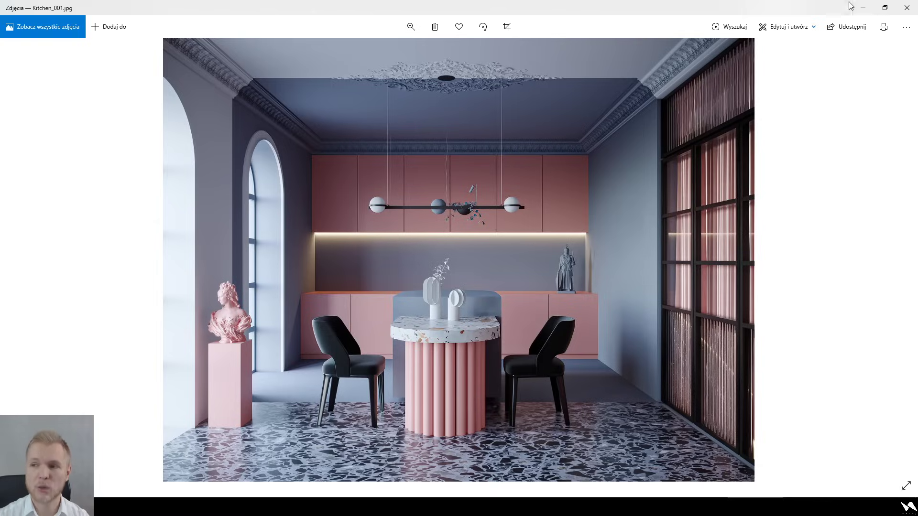
click(863, 8)
Look over the arched wall from outside and show the shaded CoronaCamera001 view of the room
scroll(453, 275, down, 3)
alt+middle_drag(389, 376, 410, 377)
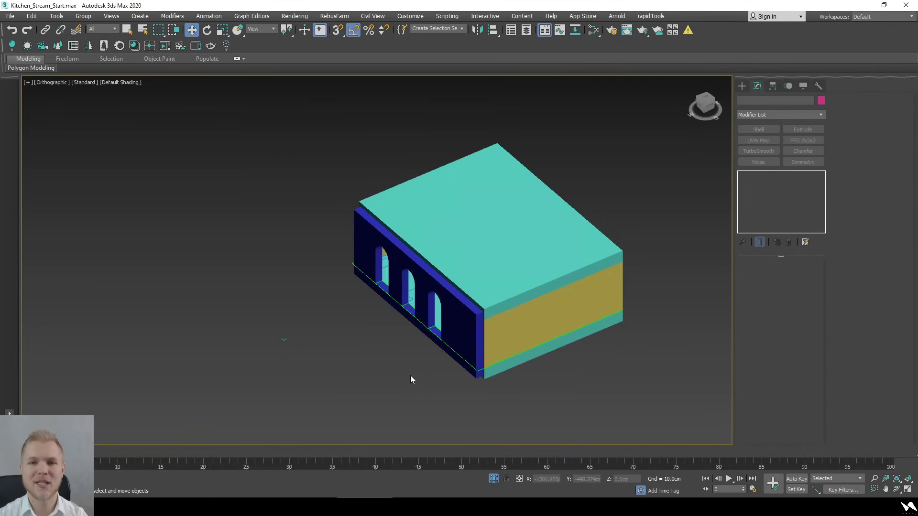
key(F3)
key(c)
key(F3)
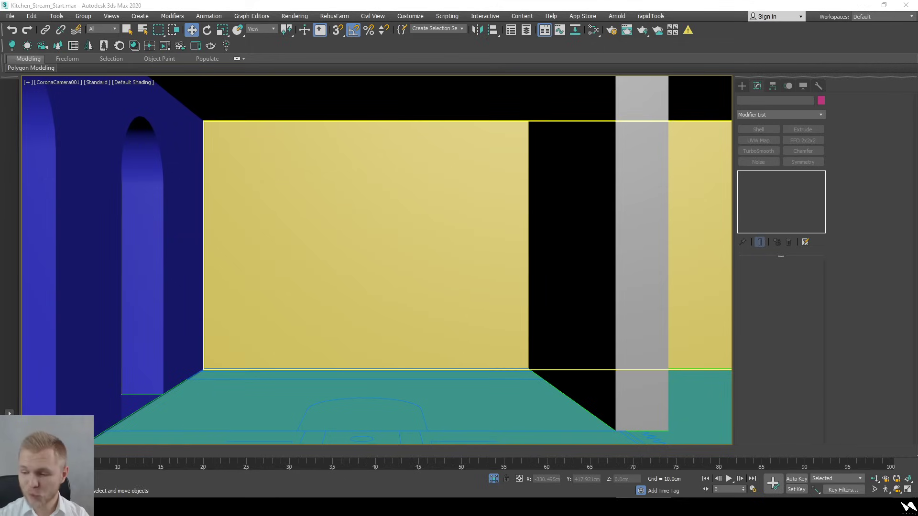
Switch to the four-viewport layout and unhide all hidden objects in the scene
key(alt+w)
click(449, 219)
key(z)
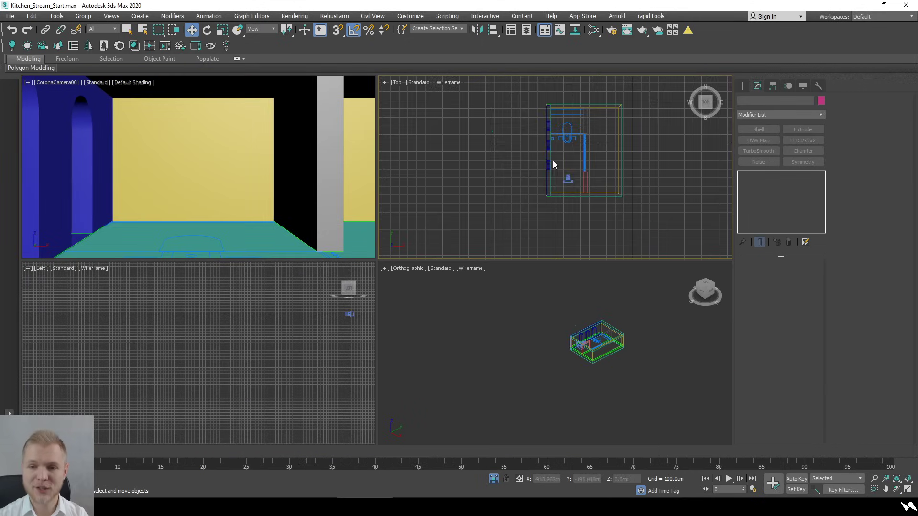
scroll(537, 150, up, 6)
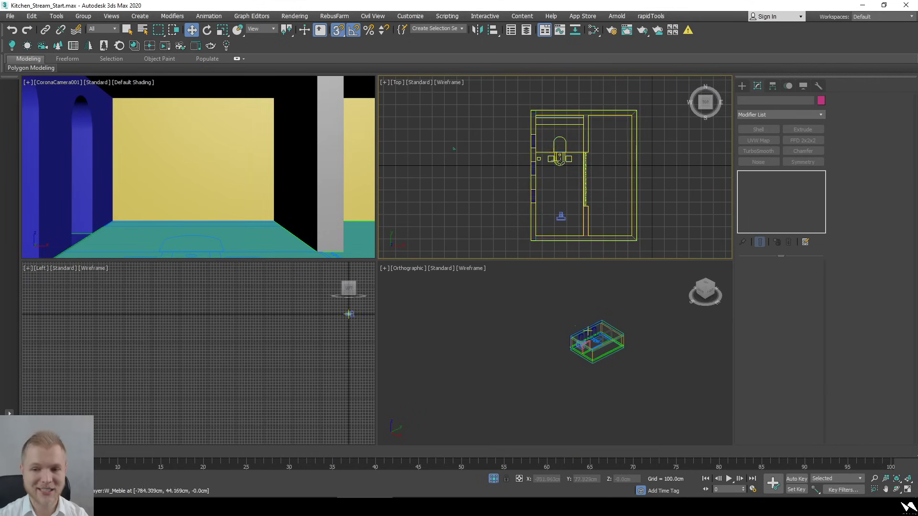
scroll(594, 178, down, 6)
key(s)
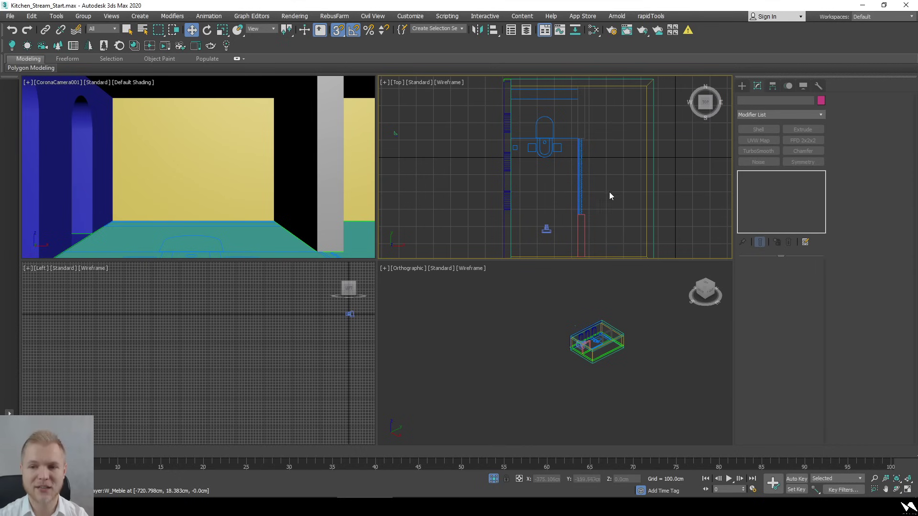
alt+middle_drag(610, 174, 557, 149)
scroll(559, 162, down, 5)
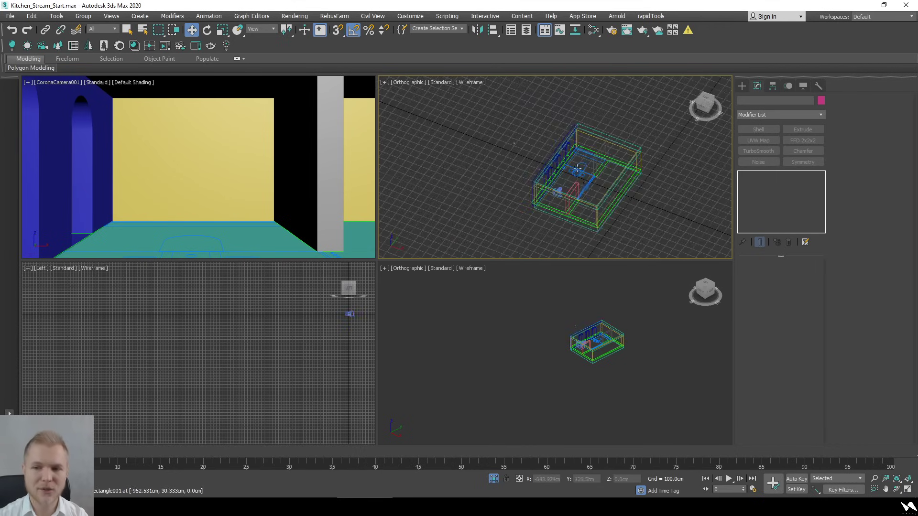
right_click(564, 175)
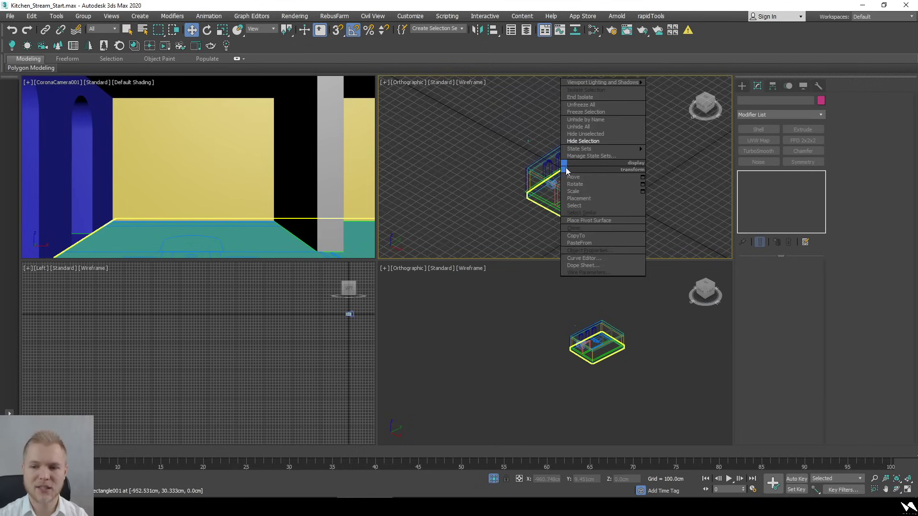
click(587, 124)
Restore the Top view, frame the room plan in it and select the furniture plan group Group001
scroll(545, 155, up, 3)
click(545, 154)
alt+middle_drag(545, 155, 607, 198)
scroll(641, 211, up, 5)
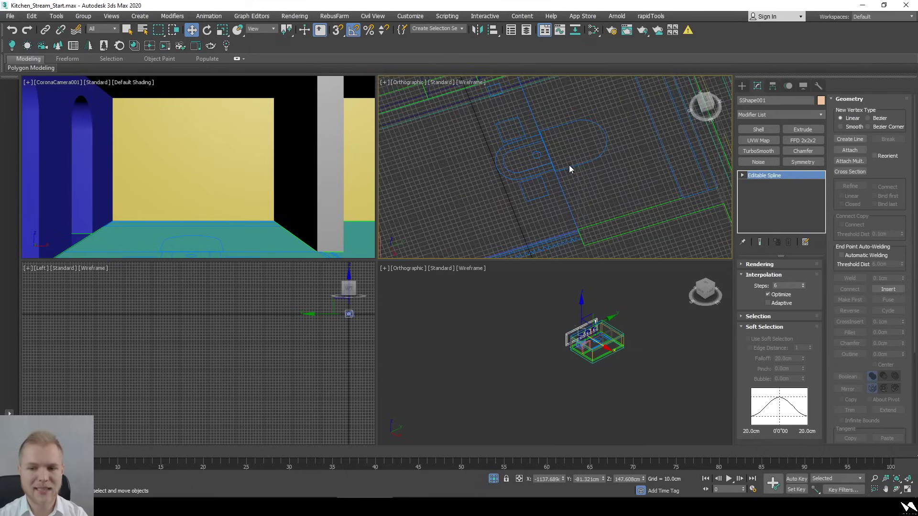
key(t)
key(z)
click(569, 168)
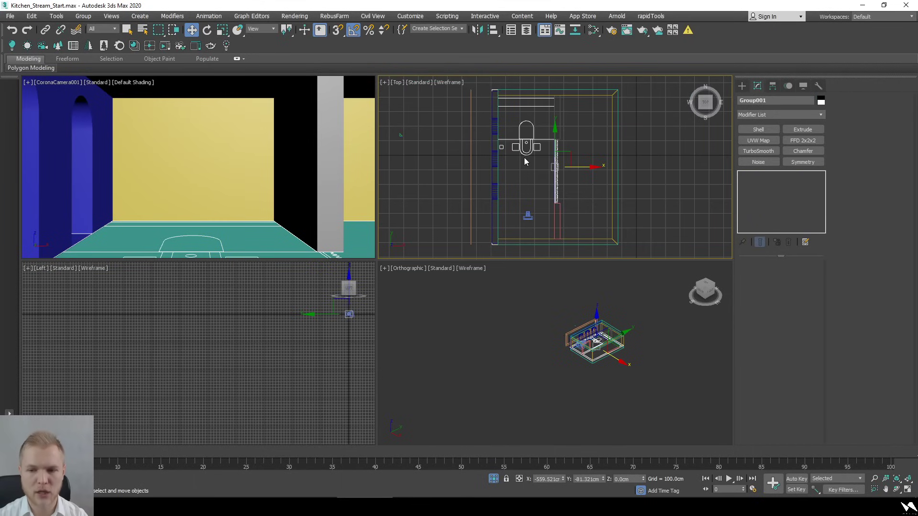
Check the cornice in the reference image, and inspect the cornice profile spline outside the arched wall in a maximized Top view
click(754, 467)
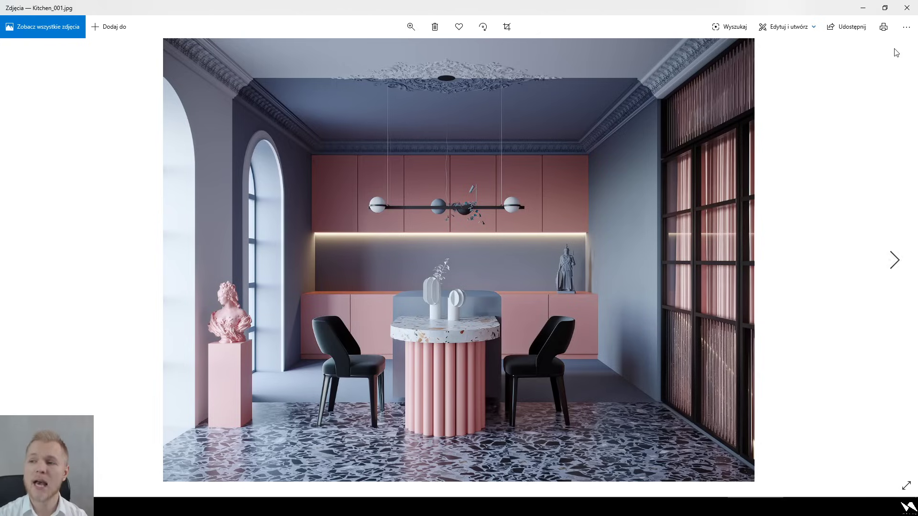
click(868, 15)
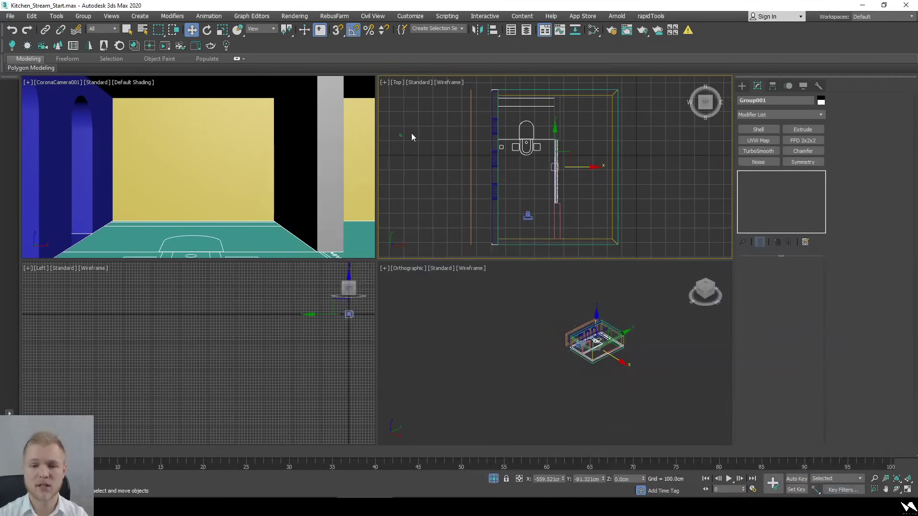
scroll(447, 199, up, 5)
drag(455, 195, 404, 135)
drag(456, 170, 645, 183)
scroll(628, 188, up, 3)
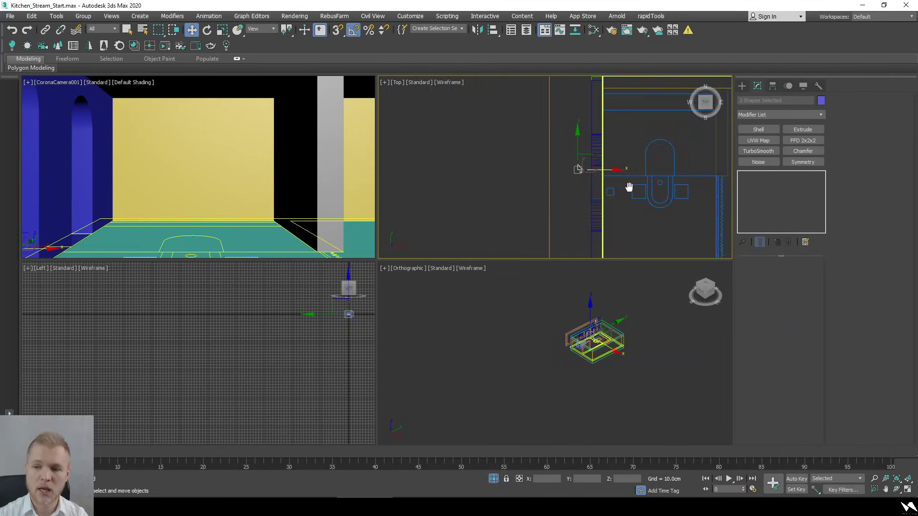
key(alt+w)
scroll(534, 190, up, 3)
middle_drag(508, 205, 228, 390)
scroll(227, 390, up, 3)
click(228, 390)
scroll(273, 340, down, 8)
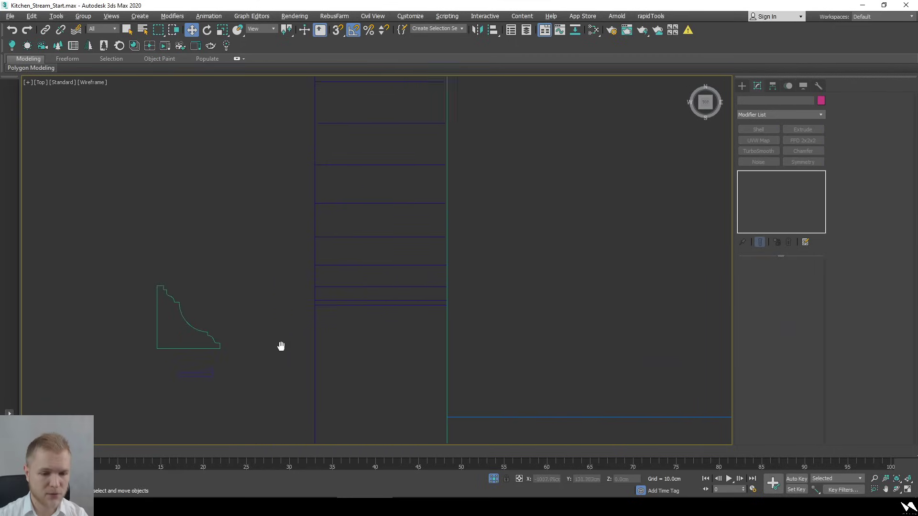
middle_drag(397, 299, 398, 245)
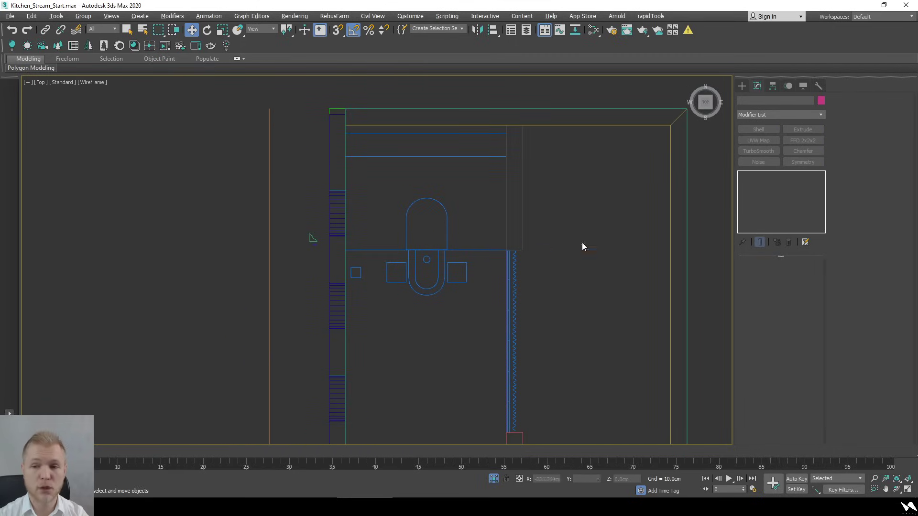
With snapping on, draw a rectangle spline about 969 by 389 cm over the kitchen between the arched wall and the partition
click(742, 86)
click(753, 99)
click(760, 151)
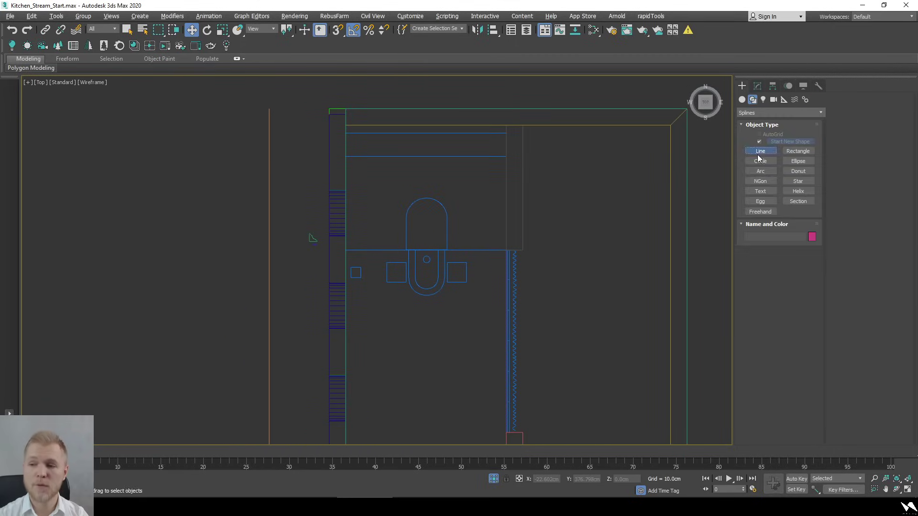
click(792, 151)
scroll(454, 136, up, 2)
key(s)
drag(290, 130, 438, 381)
scroll(317, 160, down, 4)
scroll(318, 320, up, 2)
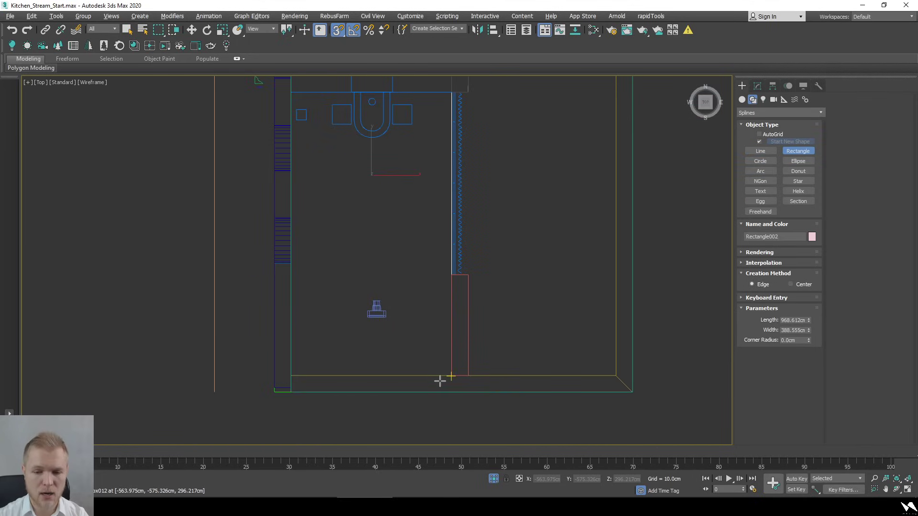
Move the rectangle straight up to ceiling level at Z 296.217 cm, snapping to the top corner of the walls
key(w)
alt+middle_drag(438, 381, 566, 368)
key(s)
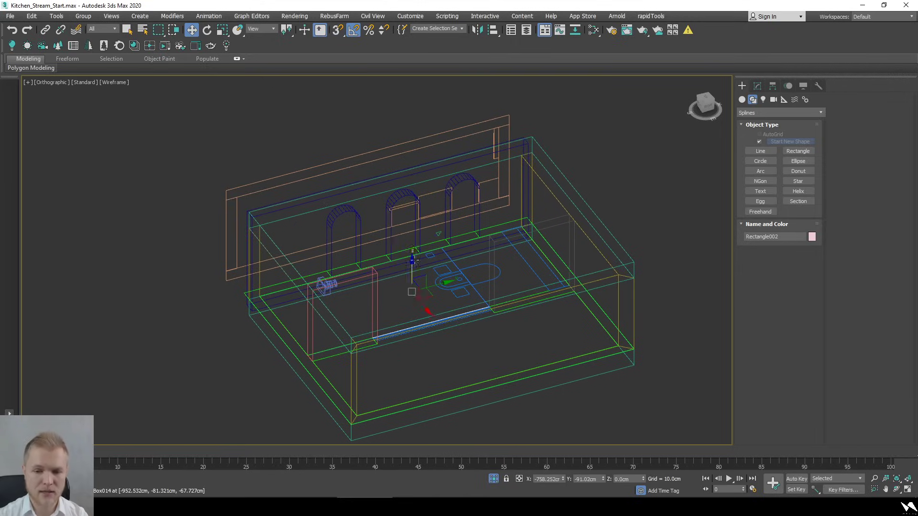
key(s)
drag(412, 292, 569, 216)
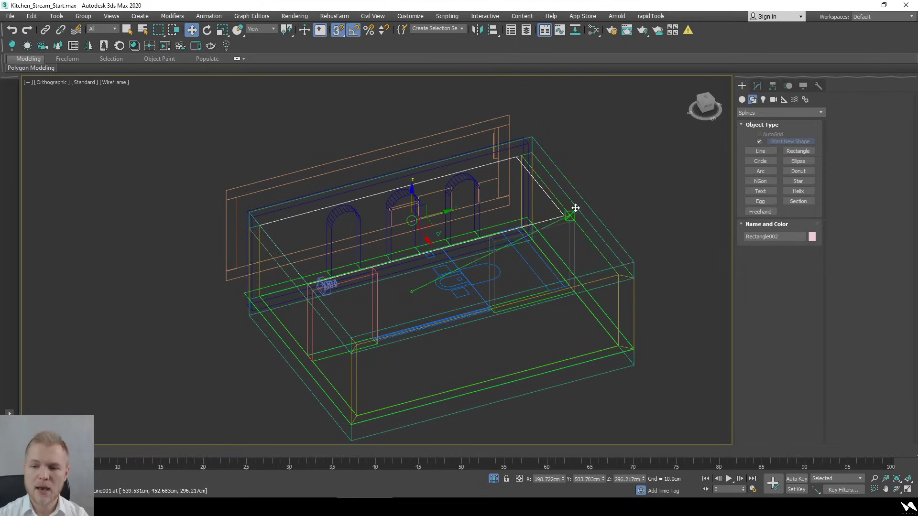
alt+middle_drag(572, 217, 402, 211)
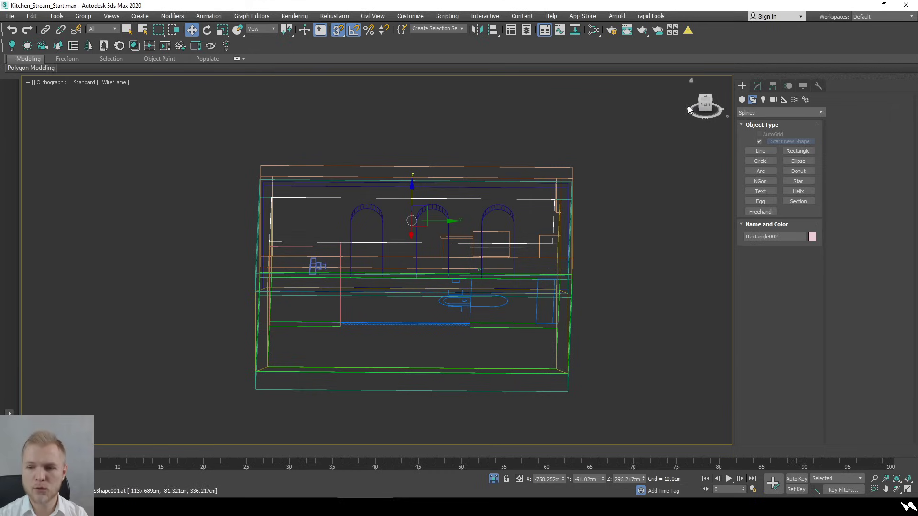
key(r)
scroll(557, 217, up, 3)
scroll(560, 240, up, 3)
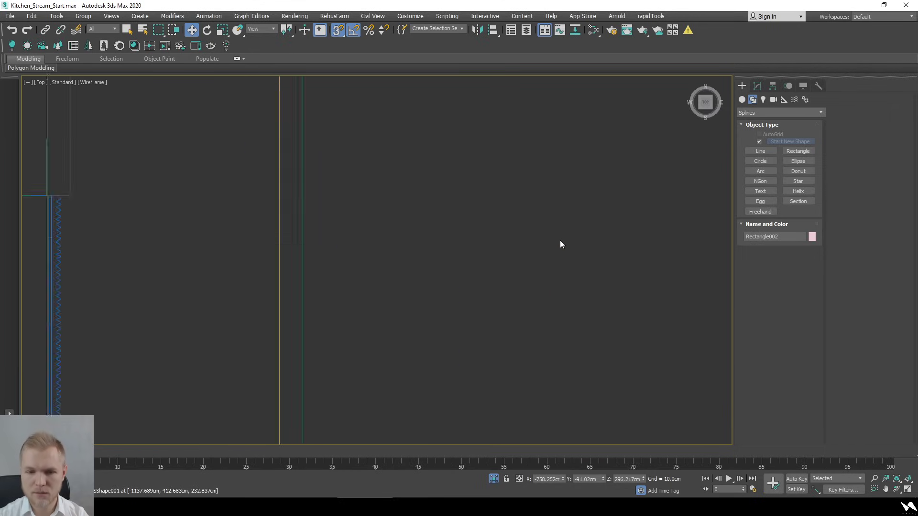
scroll(525, 241, down, 8)
alt+middle_drag(506, 243, 438, 280)
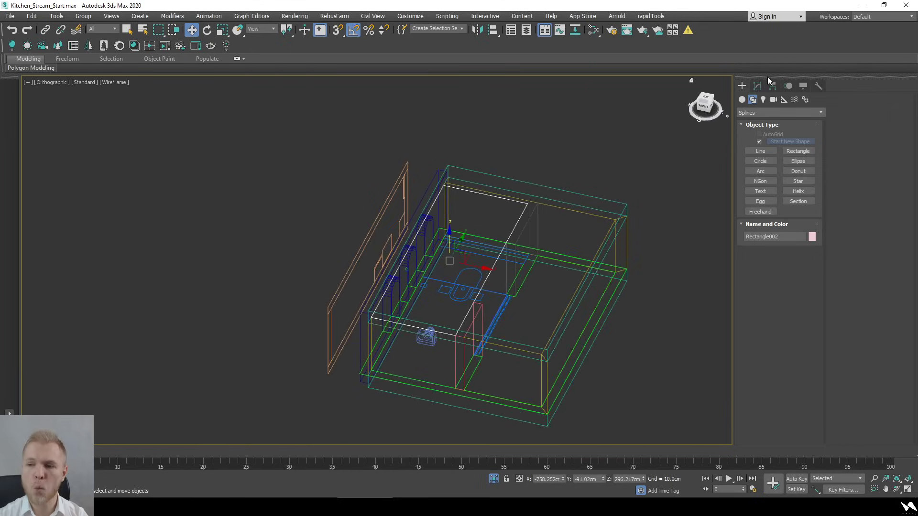
Add a Sweep modifier to the rectangle at ceiling level
click(758, 86)
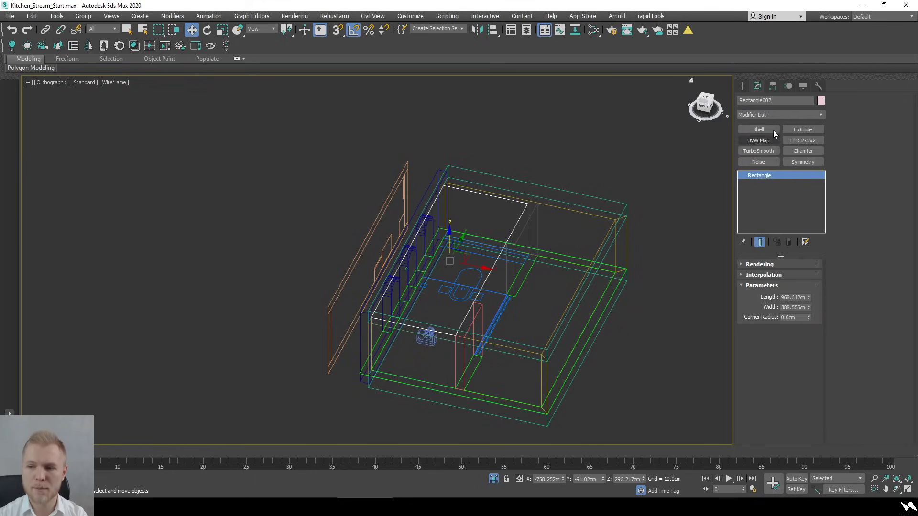
click(770, 117)
text(sw)
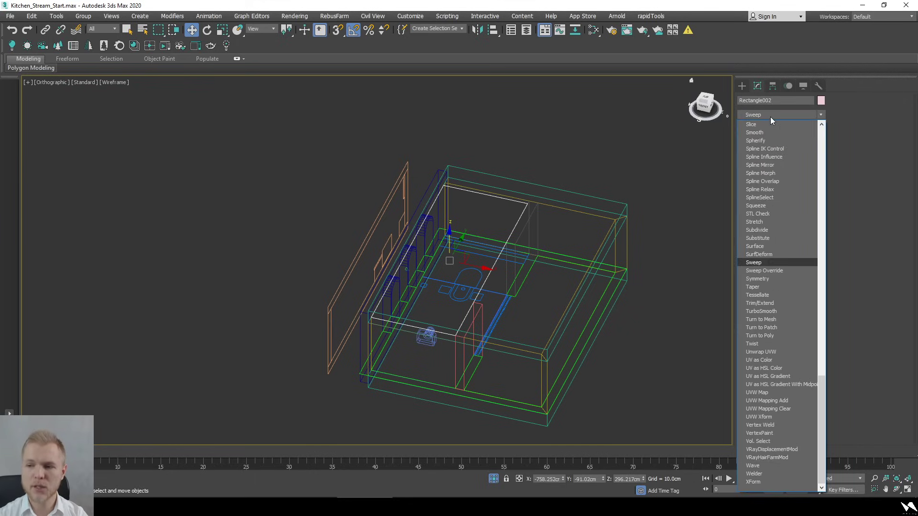
click(753, 262)
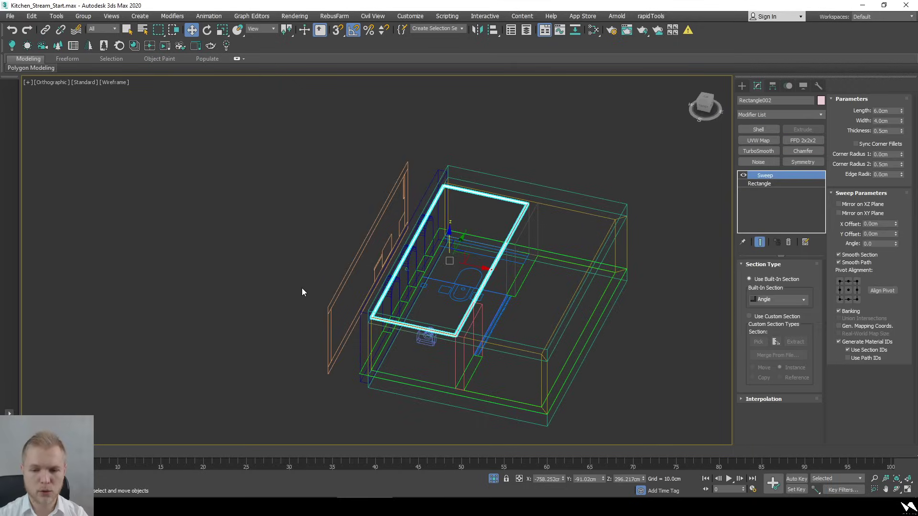
Set the sweep to a custom section and pick the cornice profile spline Shape001 outside the arched wall
scroll(348, 303, up, 5)
middle_drag(385, 311, 407, 238)
scroll(410, 174, up, 9)
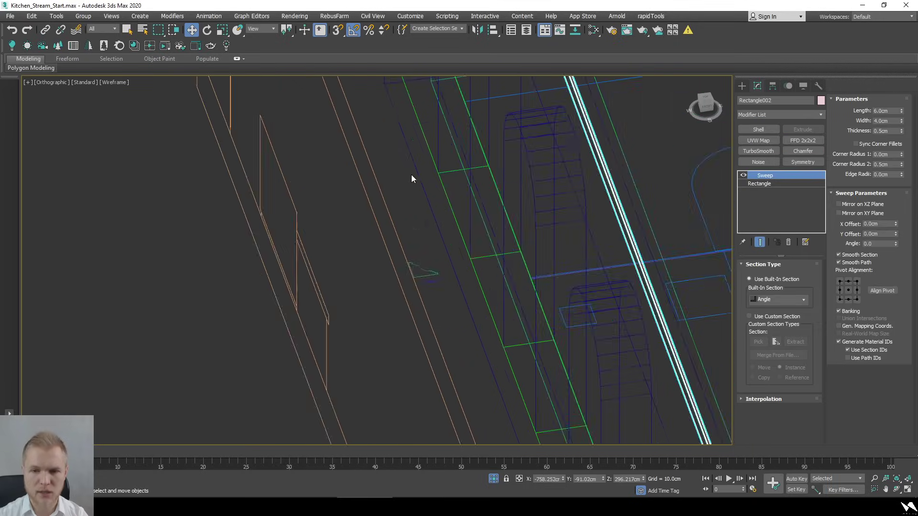
key(t)
key(z)
scroll(455, 302, down, 2)
scroll(324, 243, up, 8)
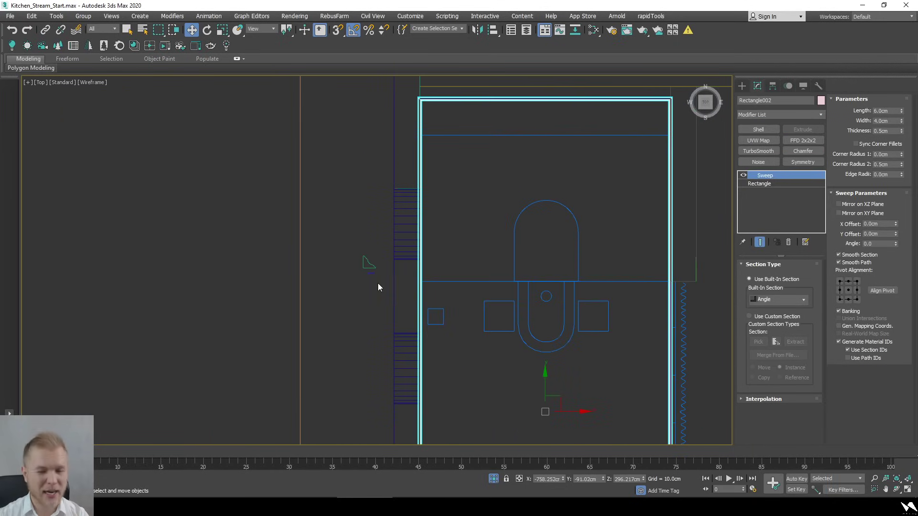
click(759, 317)
click(758, 341)
click(343, 287)
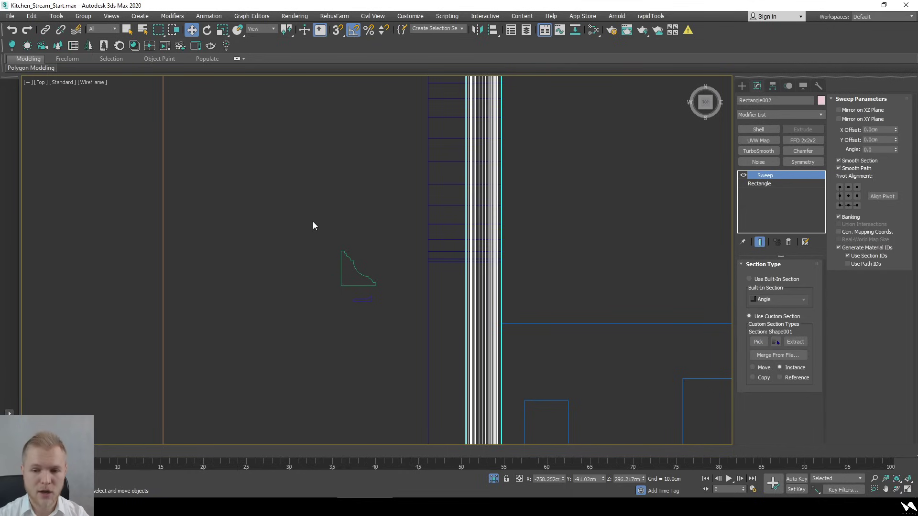
Examine the swept cornice at its corners for the profile's orientation and position along the walls
key(z)
scroll(455, 130, up, 3)
alt+middle_drag(455, 131, 475, 219)
scroll(549, 191, up, 4)
alt+middle_drag(564, 189, 556, 200)
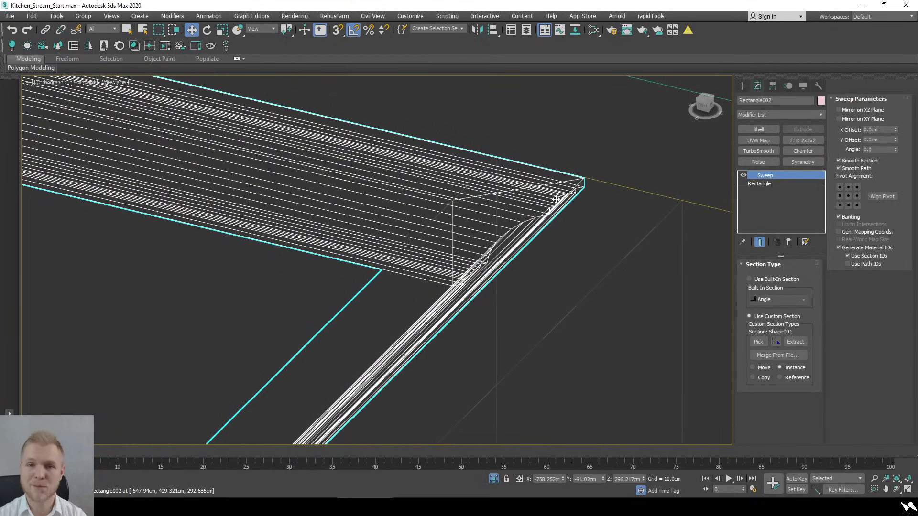
scroll(556, 200, down, 2)
alt+middle_drag(556, 200, 330, 312)
scroll(331, 311, down, 3)
scroll(306, 363, up, 3)
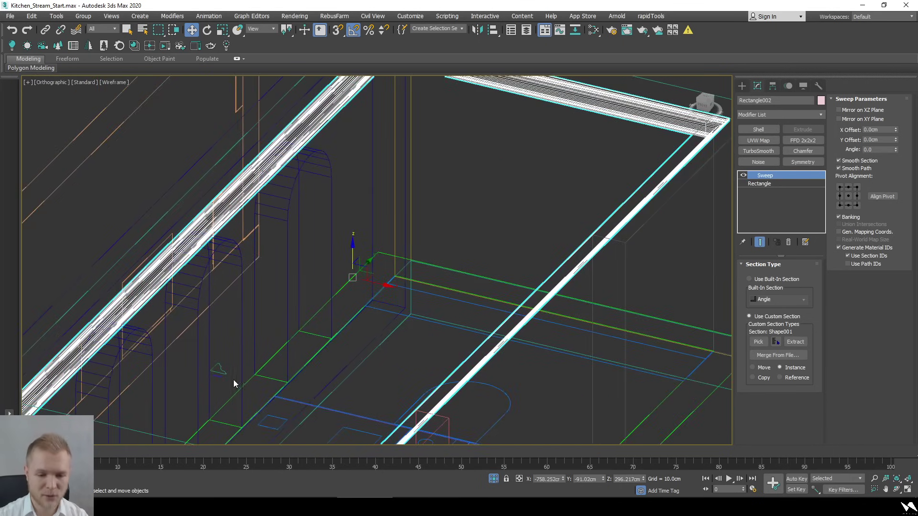
Test the cornice sweep mirrored on the XY plane, then leave it mirrored on the XZ plane only
scroll(479, 258, down, 3)
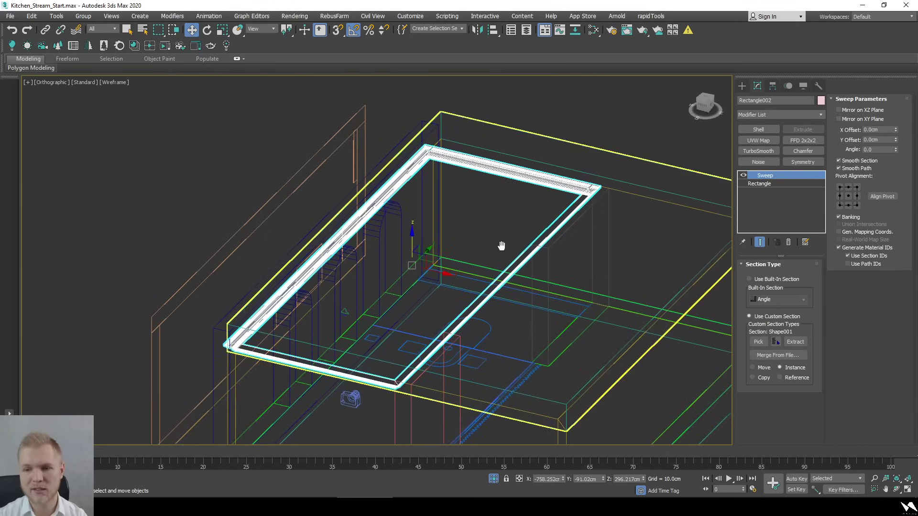
scroll(499, 245, up, 1)
click(870, 120)
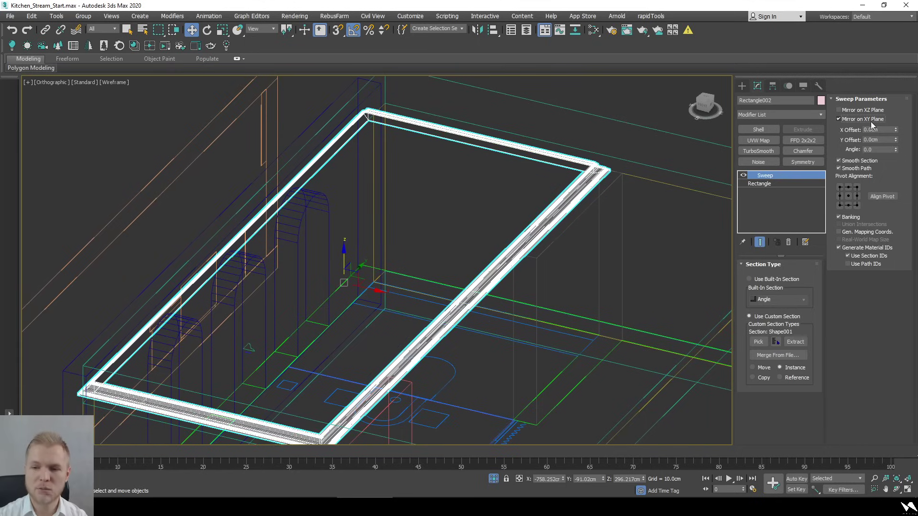
click(864, 118)
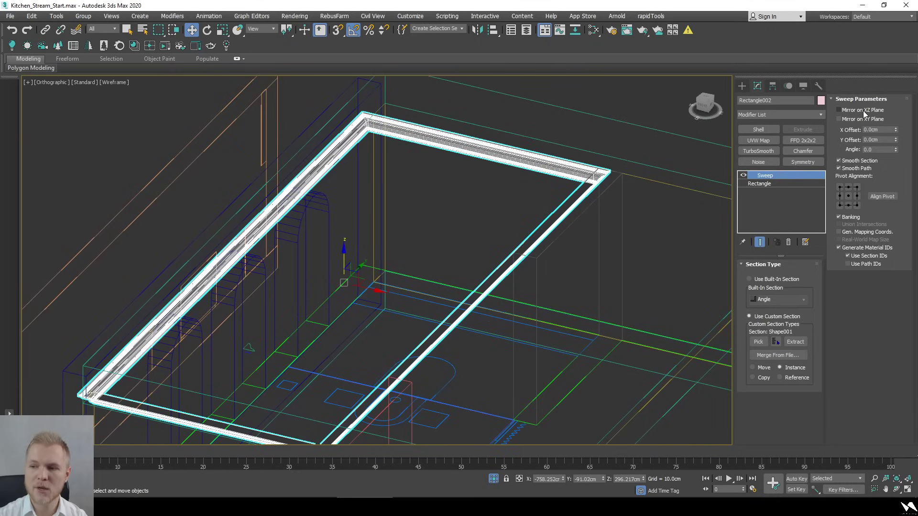
click(862, 110)
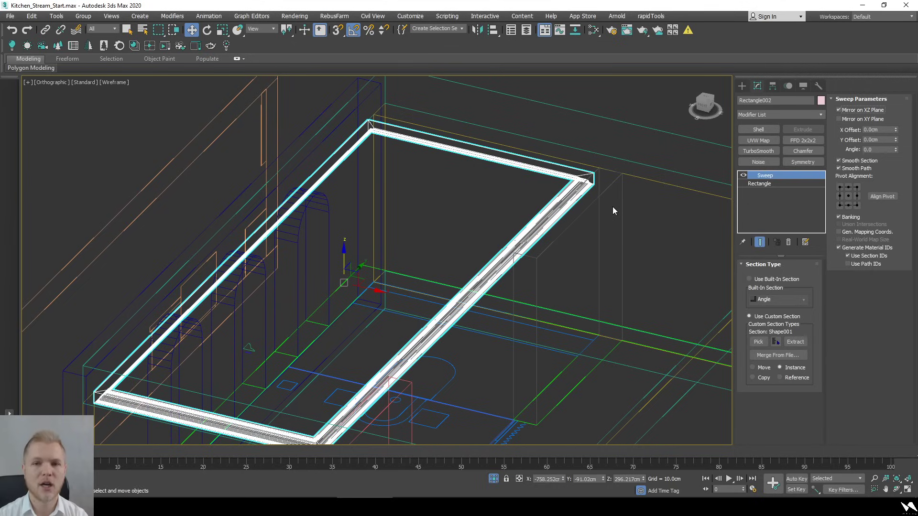
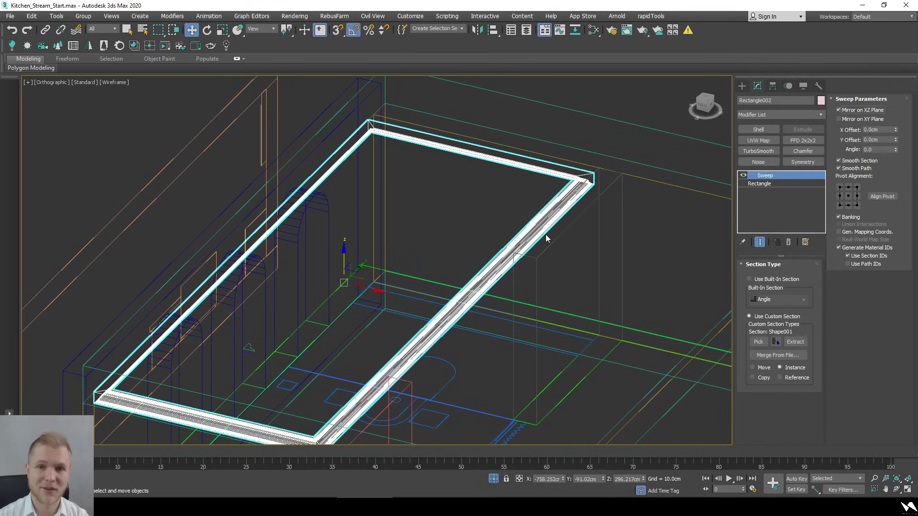
Examine the mirrored cornice from above and at the wall corner for its fit inside the room
scroll(545, 234, down, 2)
key(t)
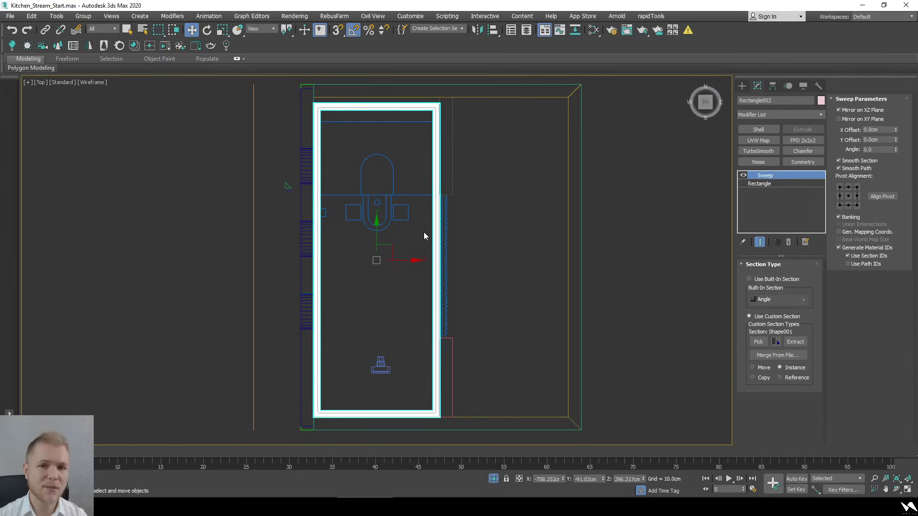
click(423, 231)
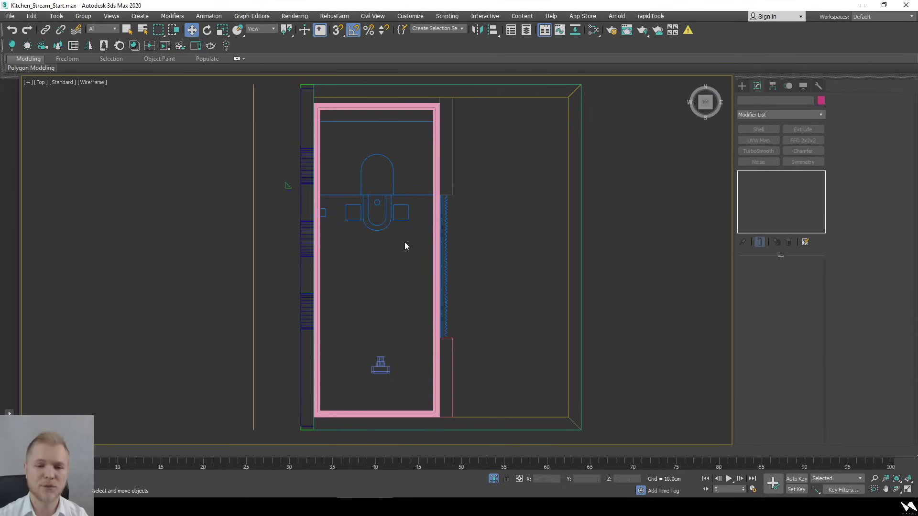
scroll(289, 199, up, 2)
middle_drag(266, 194, 421, 180)
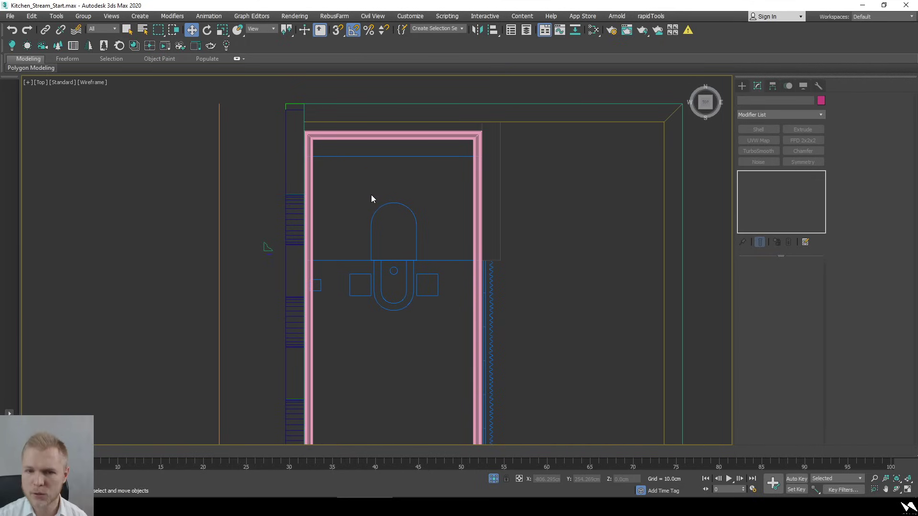
middle_drag(454, 165, 473, 266)
scroll(397, 258, up, 5)
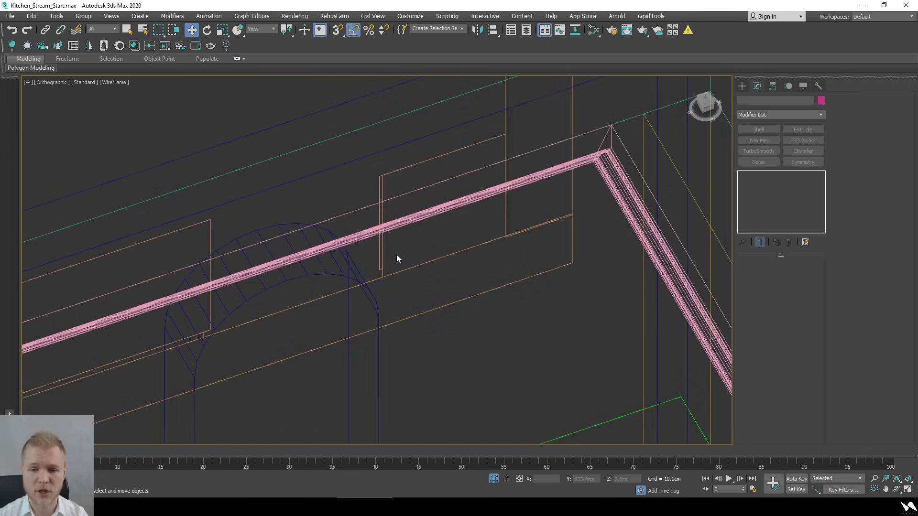
Isolate the kitchen section drawing SShape001 and show it in the Right view
click(741, 85)
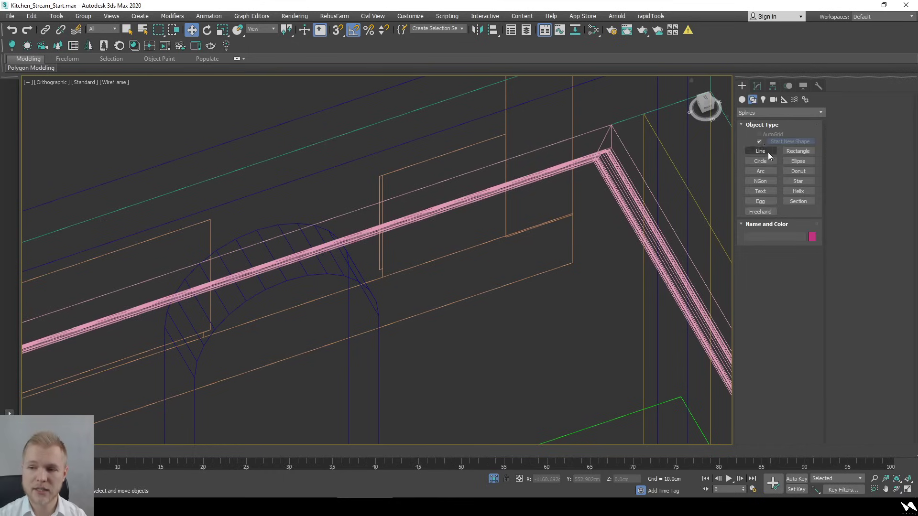
click(742, 99)
mouse_move(541, 264)
alt+middle_down()
mouse_move(463, 280)
mouse_move(609, 365)
mouse_move(484, 303)
mouse_move(551, 266)
mouse_move(530, 272)
mouse_move(532, 265)
alt+middle_up()
scroll(463, 280, down, 5)
click(446, 211)
scroll(447, 211, down, 4)
key(alt+q)
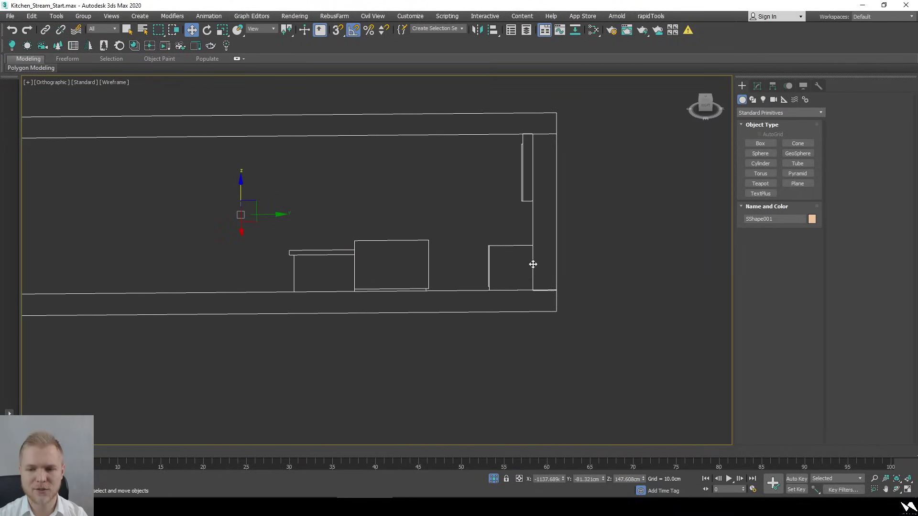
scroll(533, 265, up, 2)
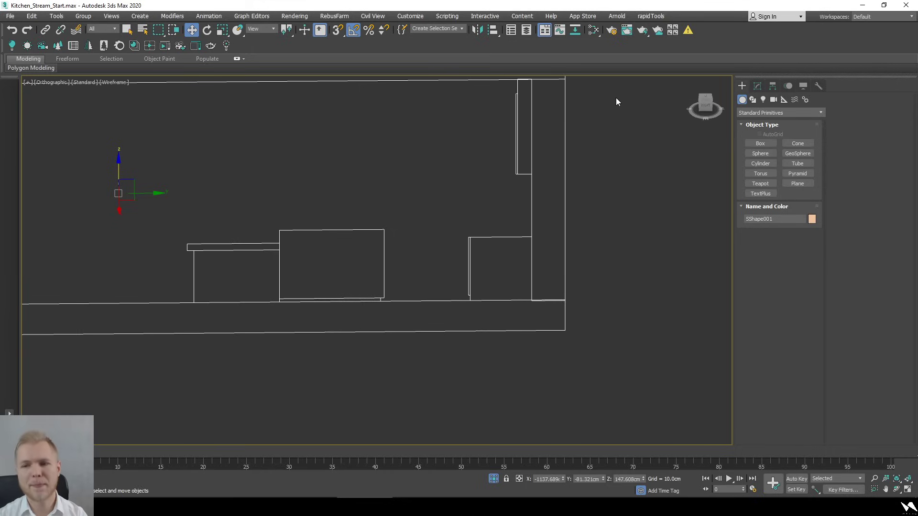
click(705, 102)
middle_drag(544, 231, 507, 258)
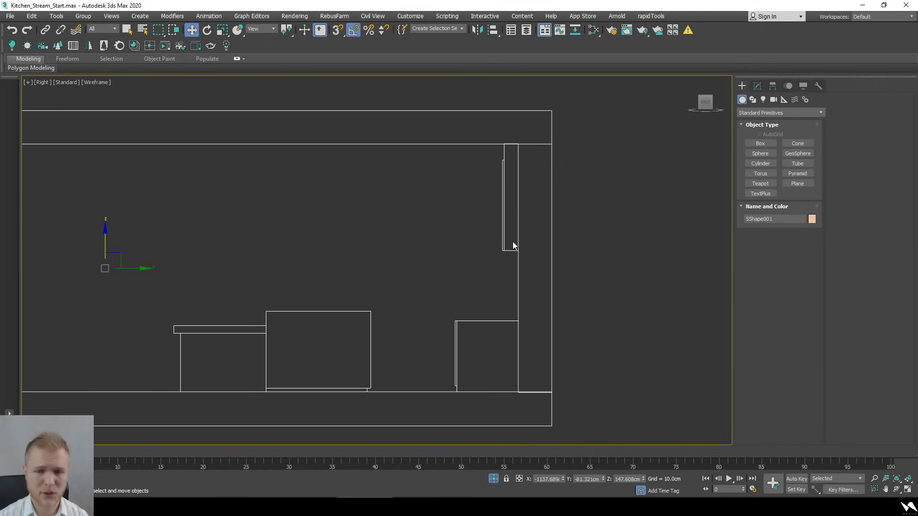
Draw a snapped rectangle about 127.2 × 57 cm from the wall cabinet's lower front corner to the outer wall at ceiling level
scroll(512, 303, up, 4)
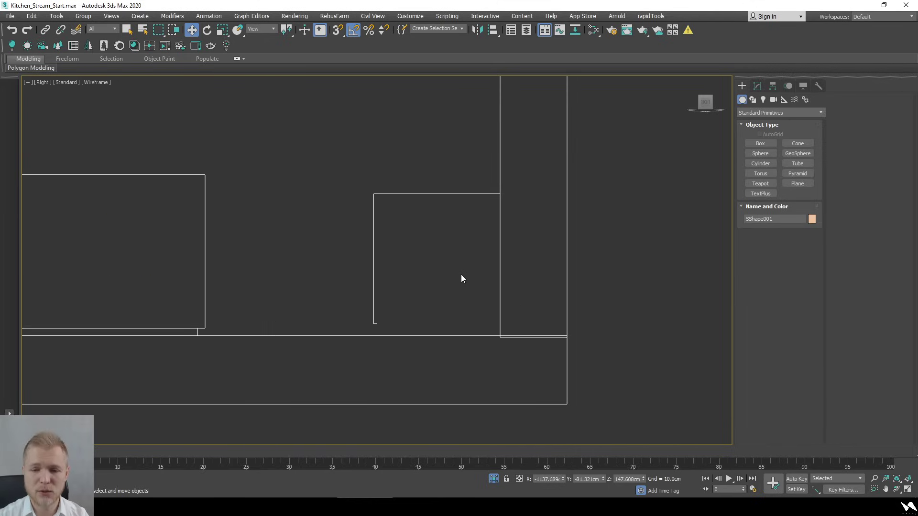
scroll(462, 275, down, 2)
middle_drag(481, 271, 483, 307)
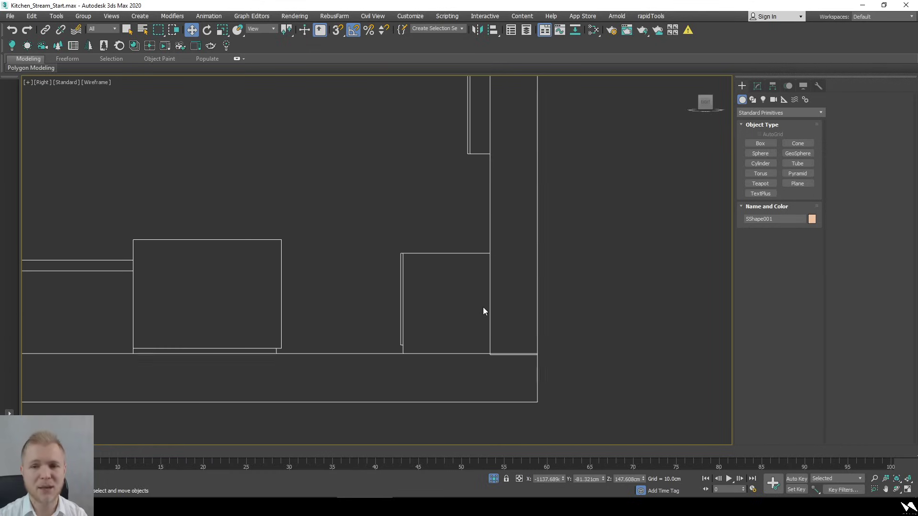
middle_drag(419, 221, 431, 266)
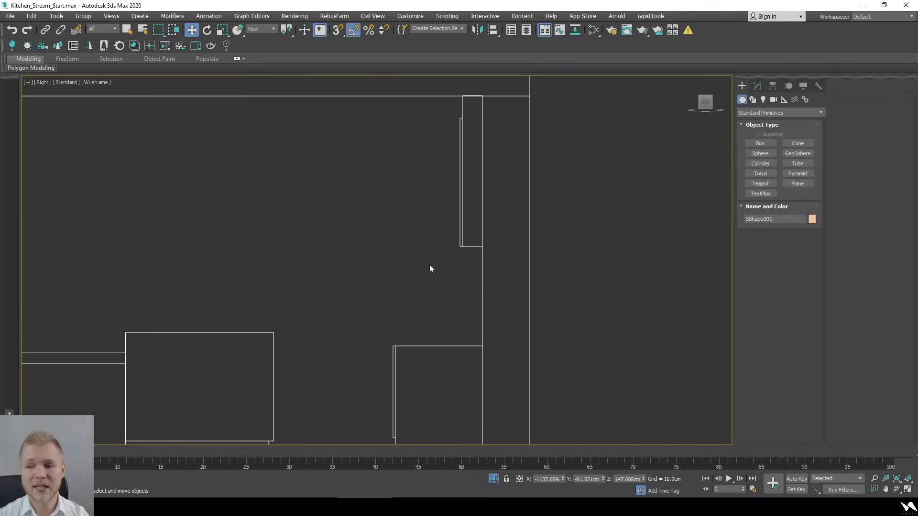
scroll(430, 265, down, 2)
click(753, 100)
click(798, 151)
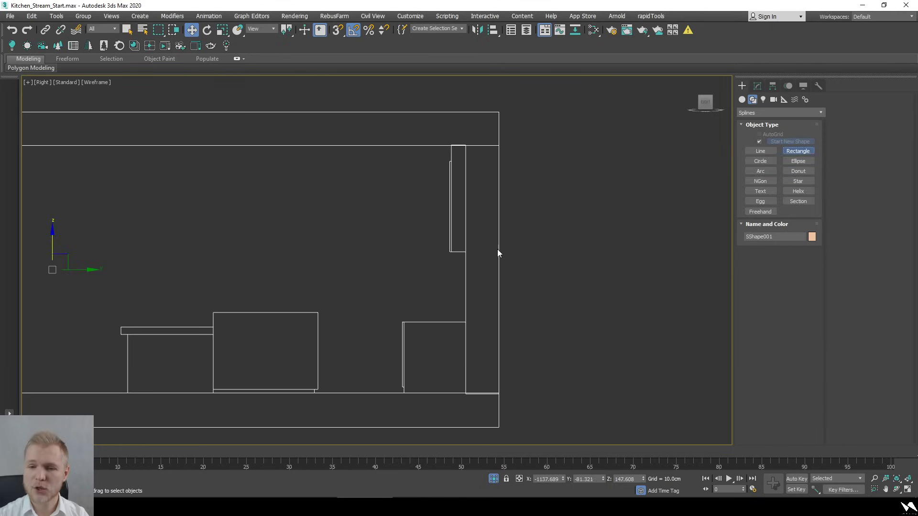
scroll(452, 153, up, 4)
key(s)
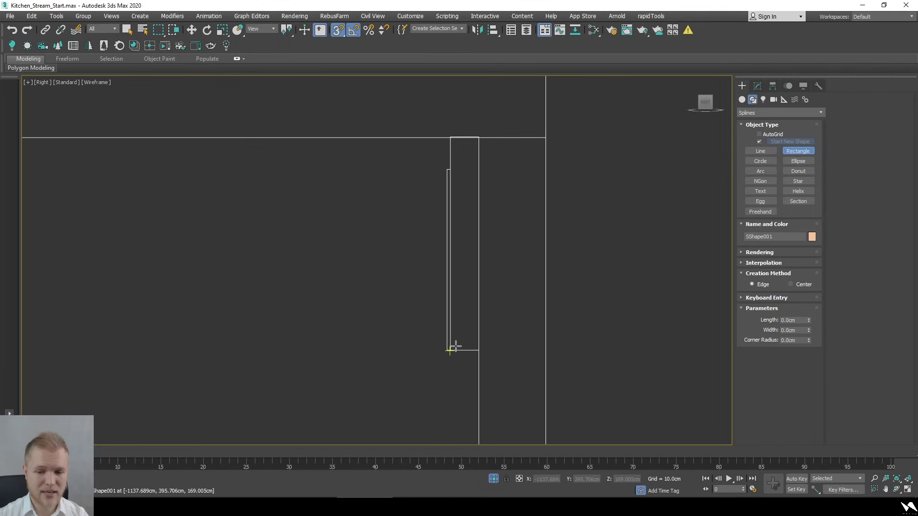
drag(450, 350, 546, 136)
Copy the wall cabinet rectangle straight down over the base cabinet beside the end wall
scroll(479, 203, down, 4)
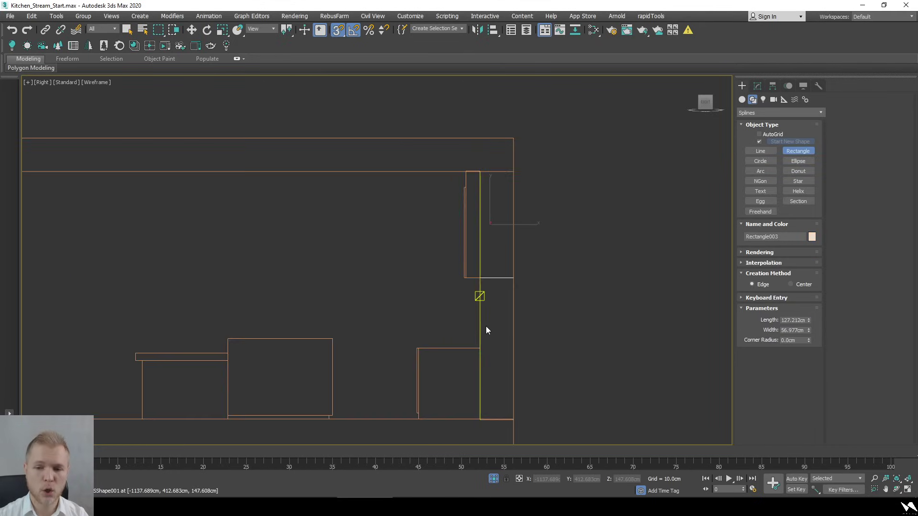
key(w)
middle_drag(488, 330, 475, 265)
key(s)
shift+drag(472, 137, 492, 306)
click(460, 293)
Convert the copied rectangle to an editable spline and enter segment editing
middle_drag(470, 360, 465, 332)
right_click(468, 298)
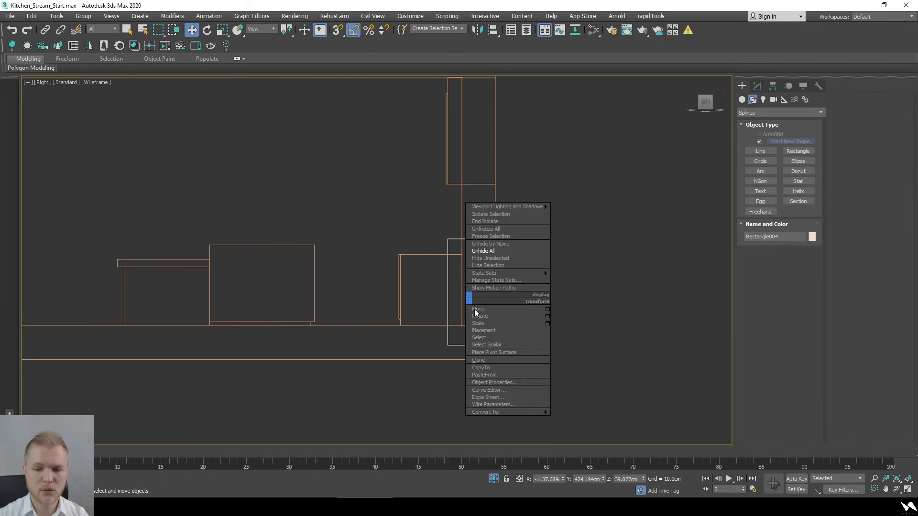
mouse_move(513, 410)
click(587, 412)
key(2)
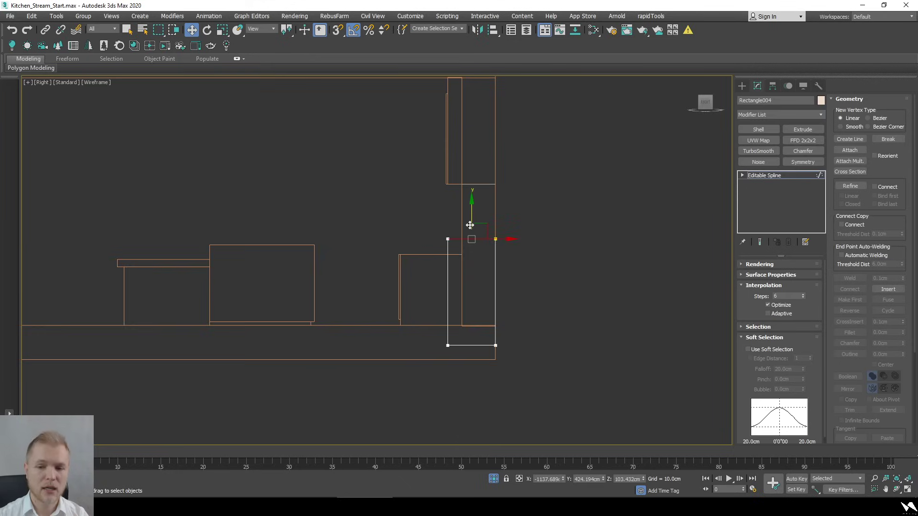
Snap the copy's top segment to the base cabinet's top and its bottom segment to the floor line
scroll(458, 251, up, 4)
key(s)
middle_drag(460, 331, 460, 253)
click(444, 371)
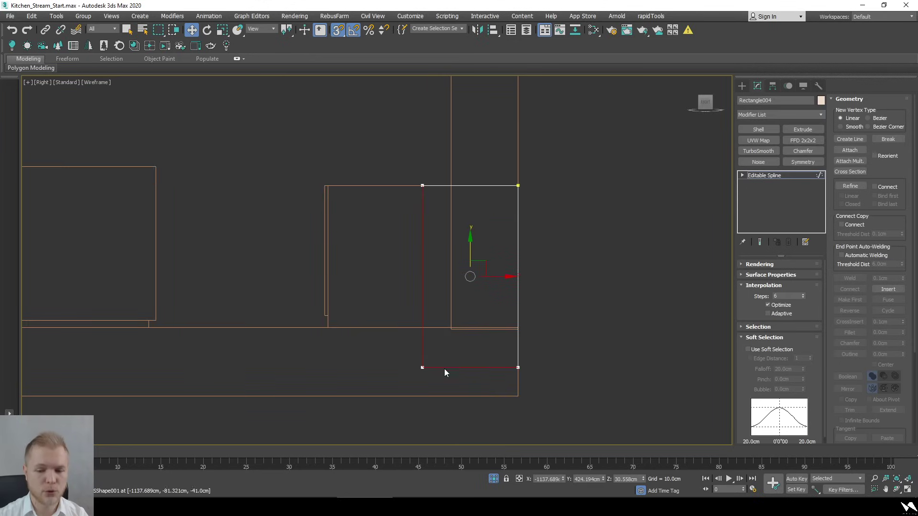
click(468, 367)
drag(472, 365, 334, 327)
Set the base cabinet outline's top segment to Z 85 cm and snap its side segments to the cabinet front and inner wall line
click(482, 185)
click(633, 479)
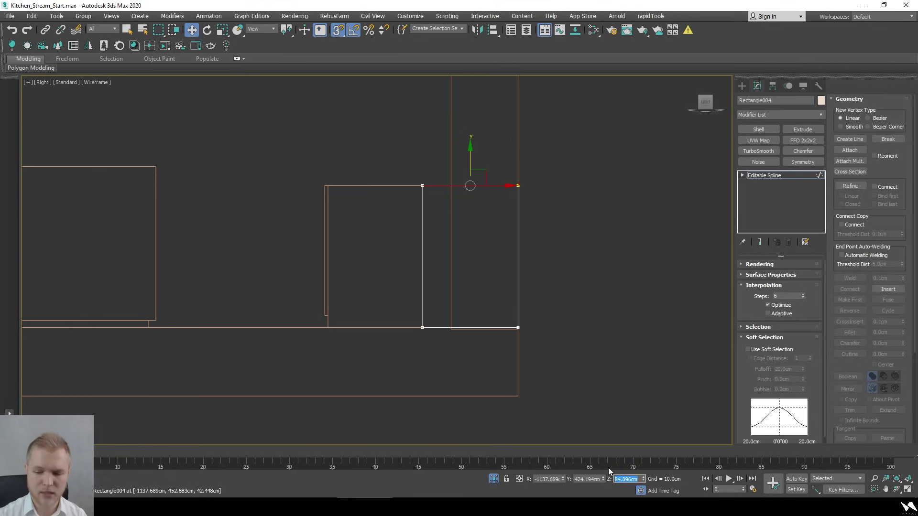
text(85)
key(Return)
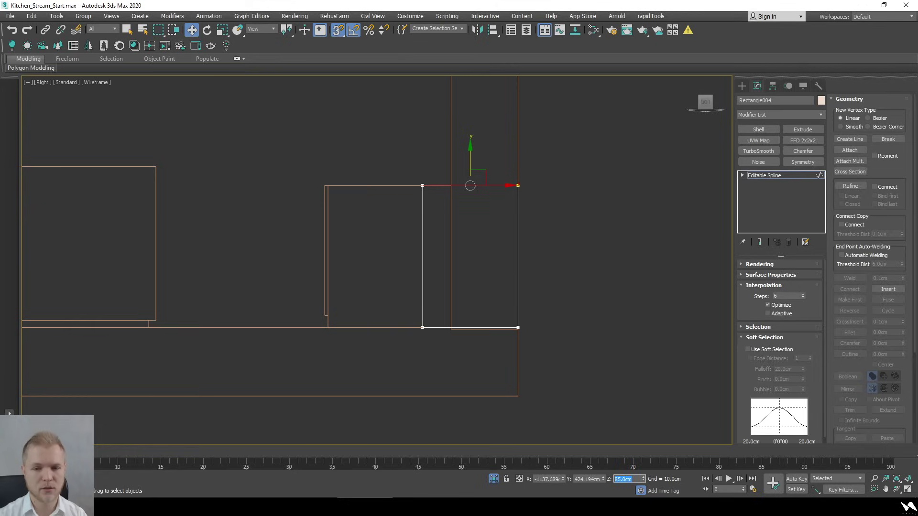
drag(446, 225, 472, 256)
scroll(477, 167, down, 4)
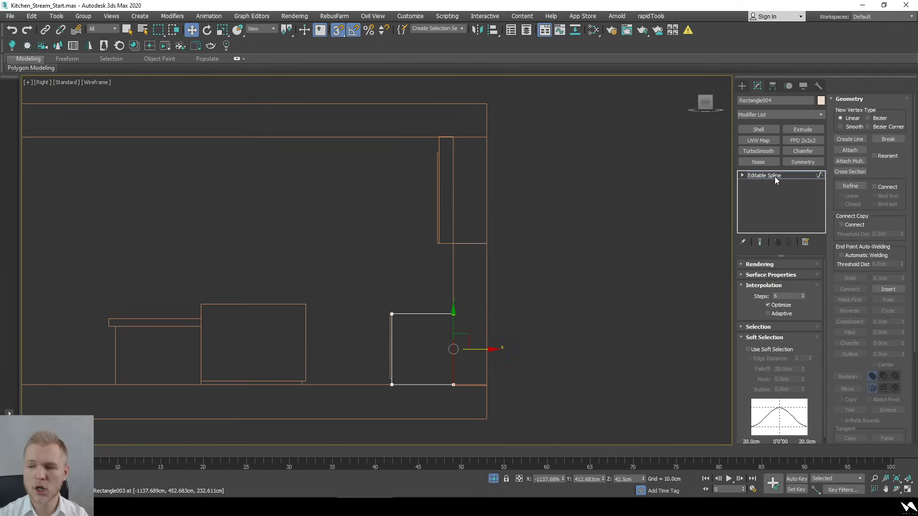
Select the wall cabinet rectangle and check the display unit scale in Units Setup
click(438, 225)
click(473, 244)
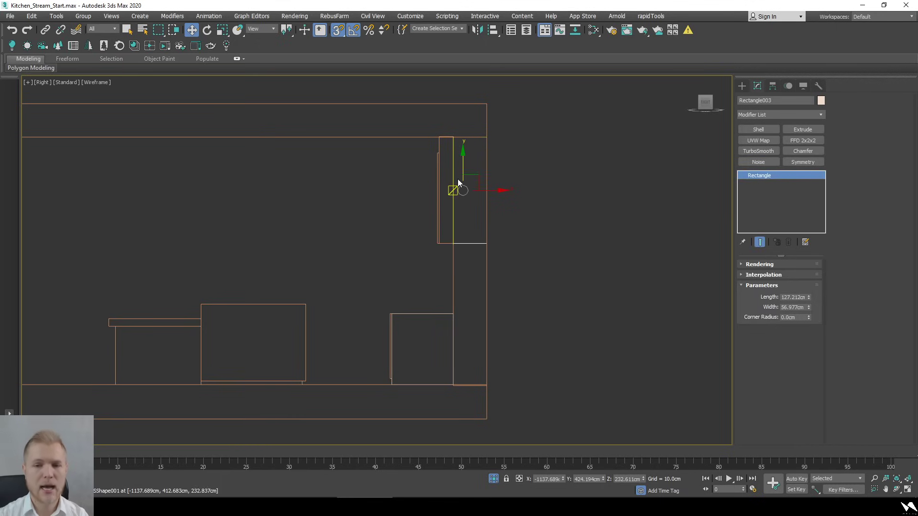
click(410, 16)
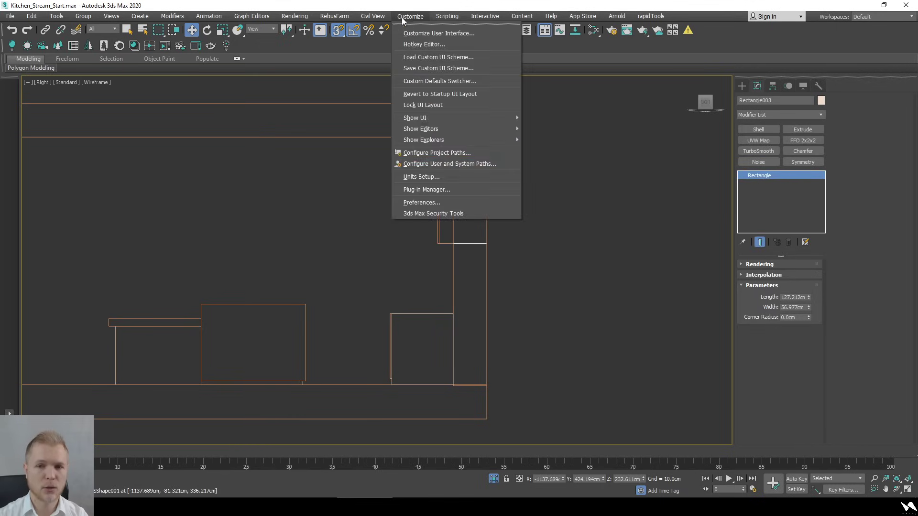
click(442, 175)
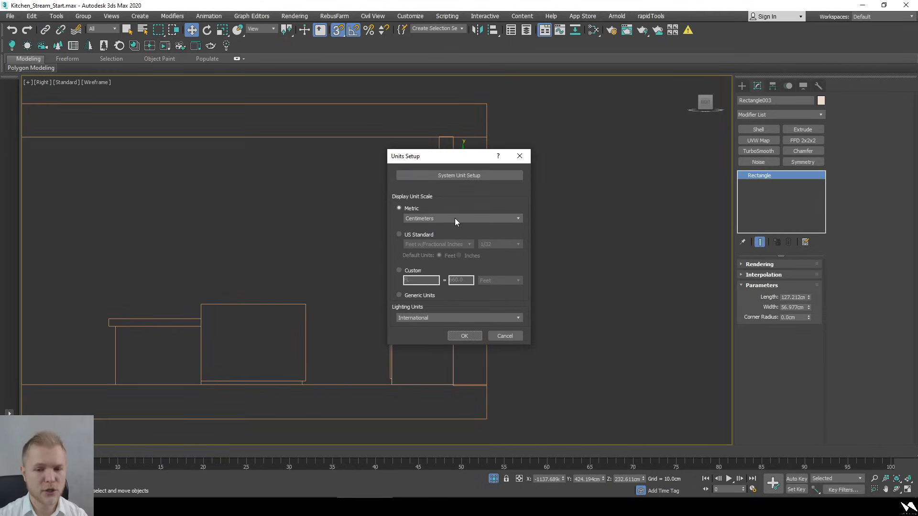
click(519, 160)
Convert the wall cabinet rectangle to an editable spline and snap its rear segment to the inner wall line
scroll(505, 209, up, 5)
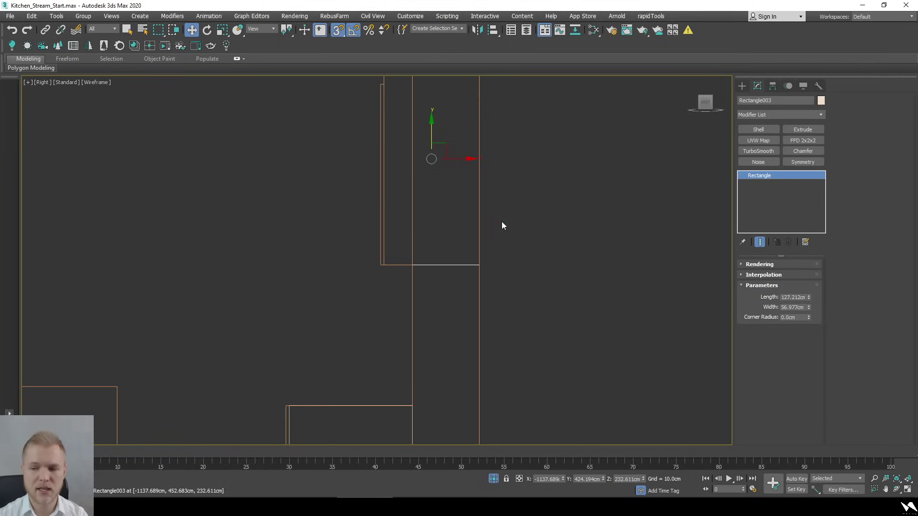
middle_drag(501, 222, 521, 199)
right_click(543, 207)
mouse_move(518, 321)
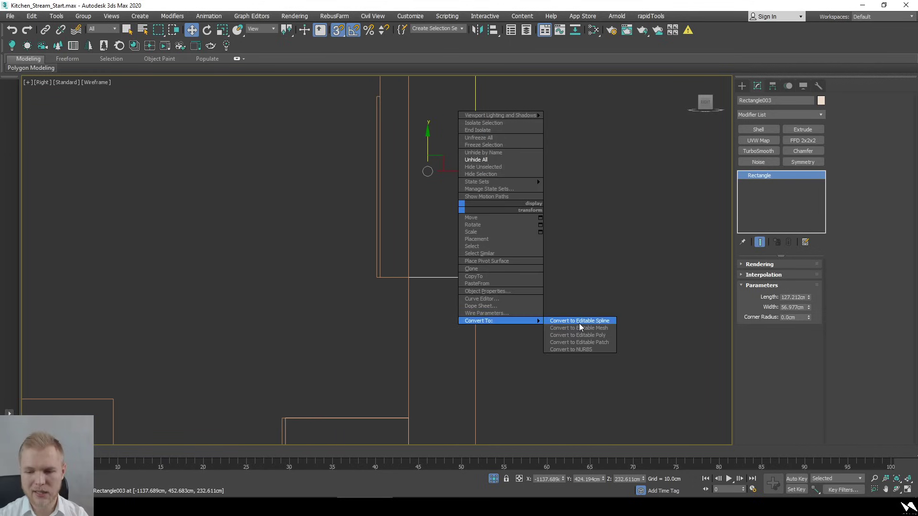
click(579, 320)
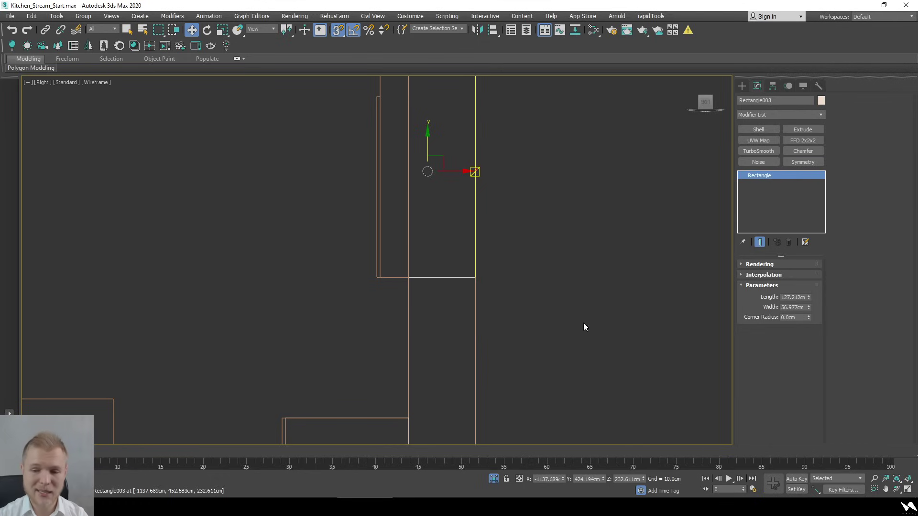
middle_drag(514, 249, 514, 283)
scroll(495, 219, down, 3)
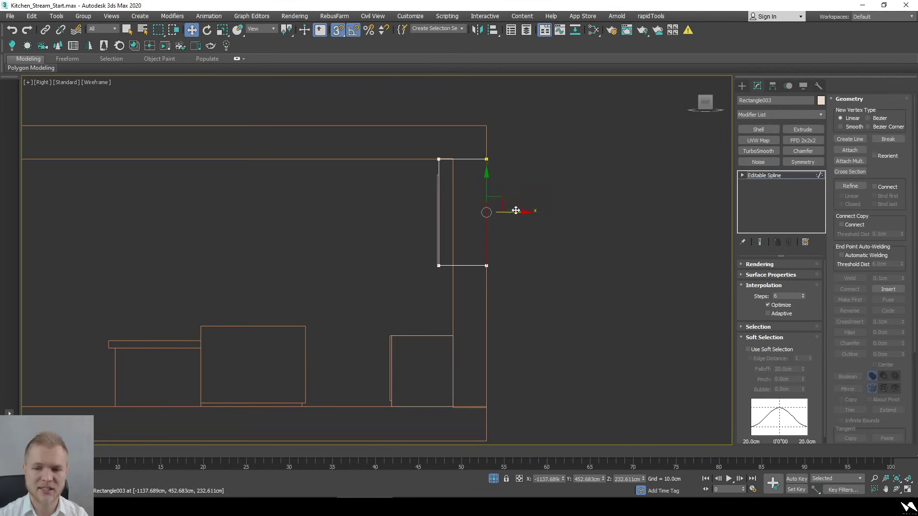
drag(516, 211, 453, 336)
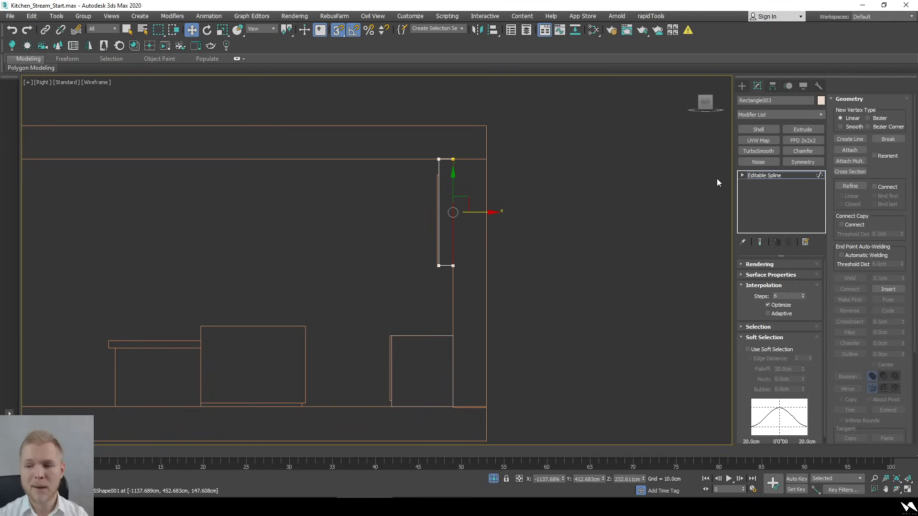
Select the wall and base cabinet outlines together and unhide all objects in the scene
click(774, 174)
key(s)
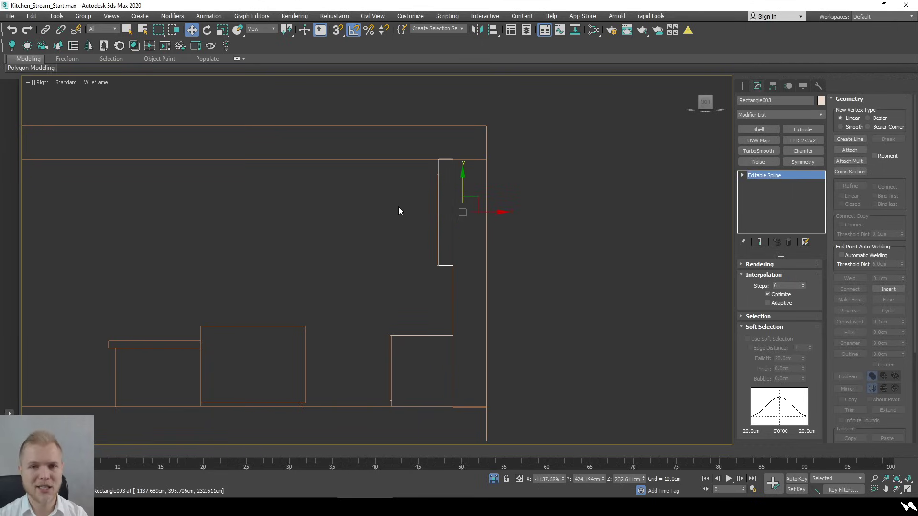
ctrl+click(423, 339)
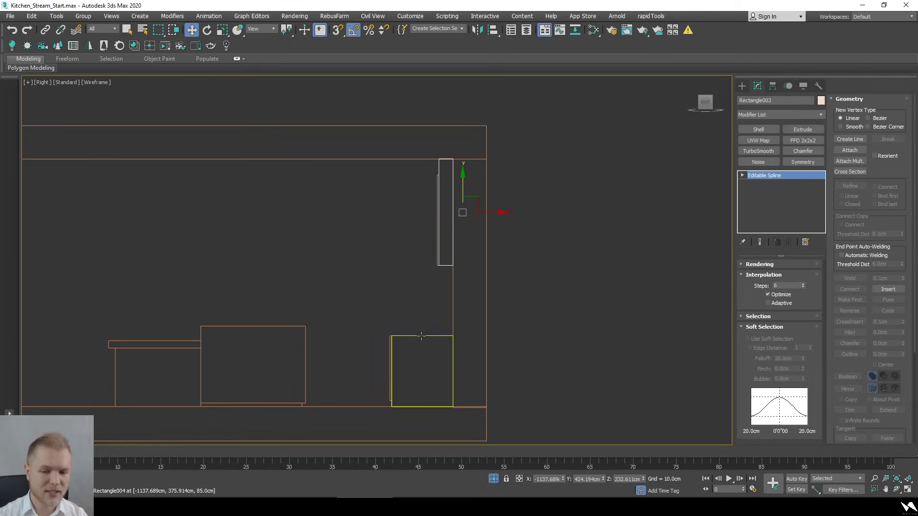
alt+middle_drag(440, 326, 434, 209)
right_click(523, 278)
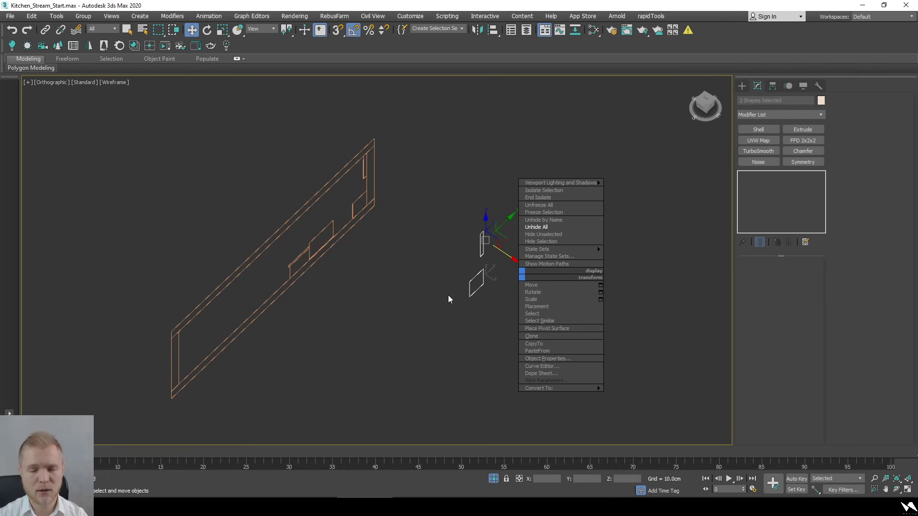
click(543, 224)
Apply a Shell modifier and an FFD 2x2x2 modifier to both cabinet outlines
scroll(475, 277, up, 4)
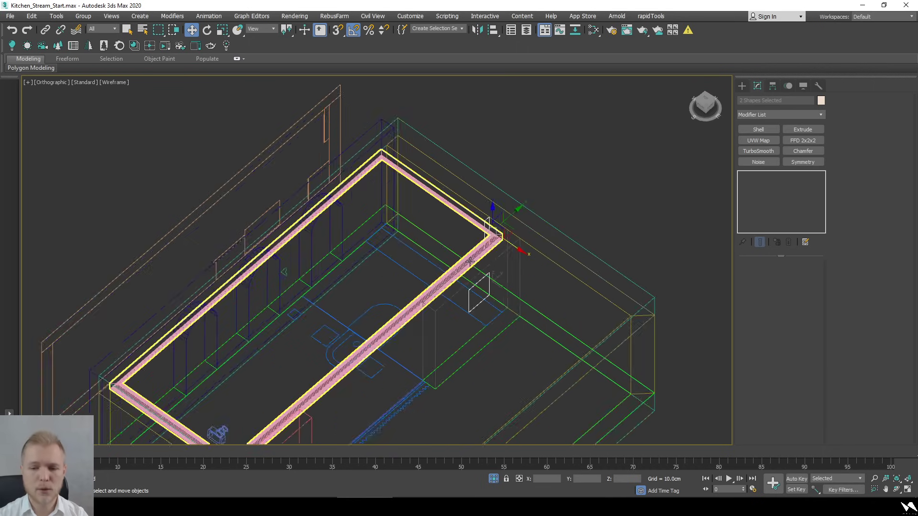
click(759, 129)
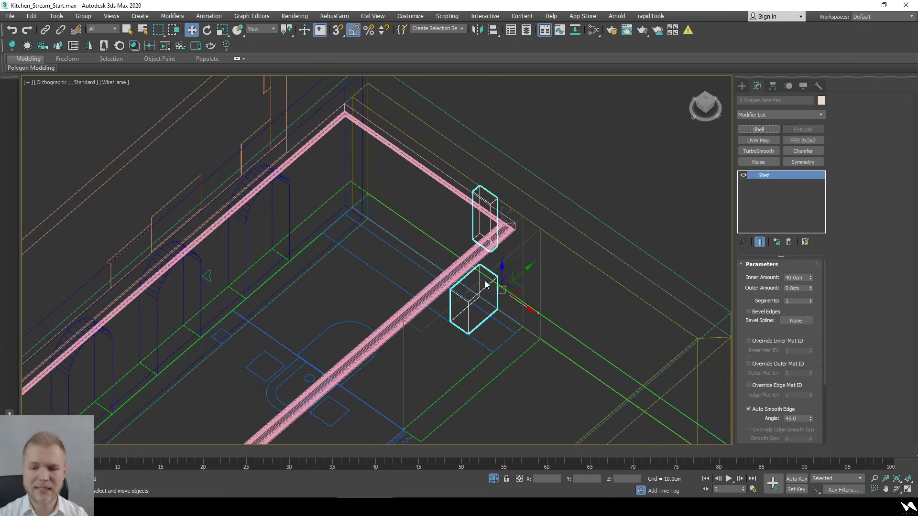
right_click(482, 278)
mouse_move(525, 392)
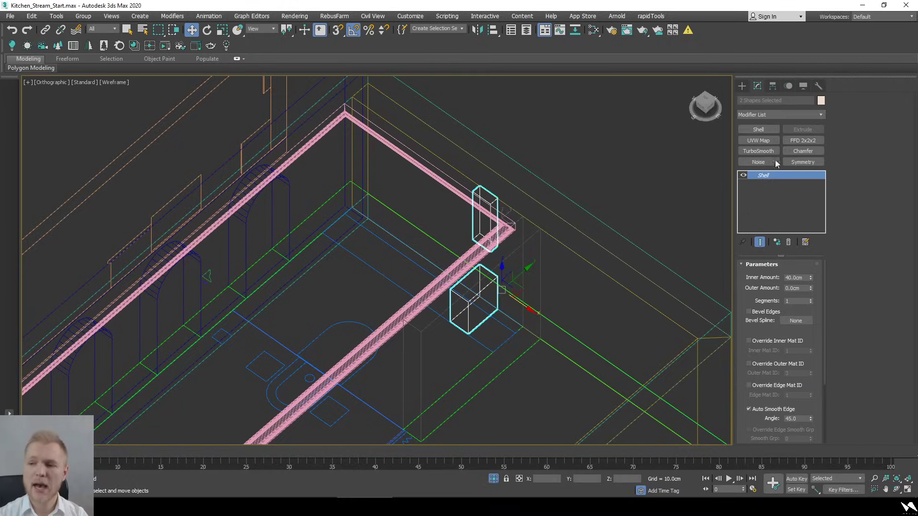
click(803, 141)
key(t)
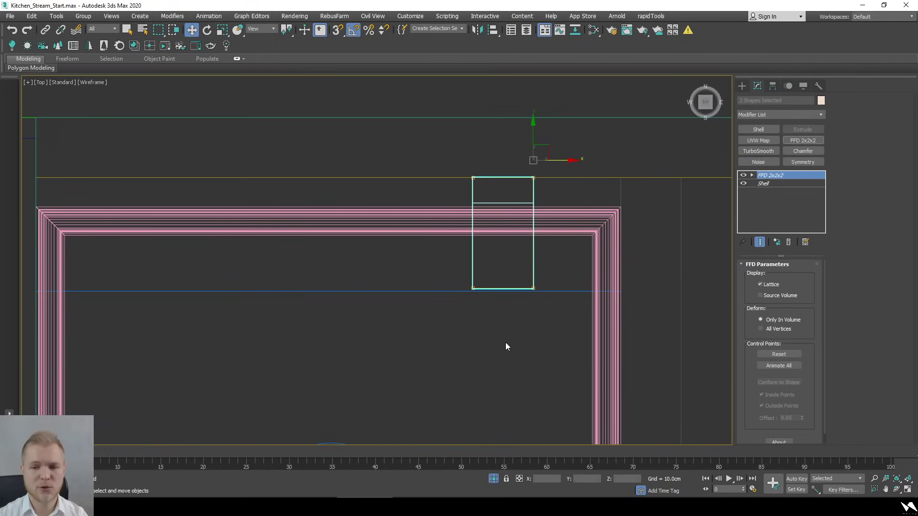
Stretch the cabinets by snapping the FFD lattice's left control points to the room's left inner wall line in plan
middle_drag(436, 194, 583, 233)
scroll(582, 234, down, 2)
drag(632, 261, 326, 225)
scroll(311, 246, up, 2)
scroll(303, 211, down, 4)
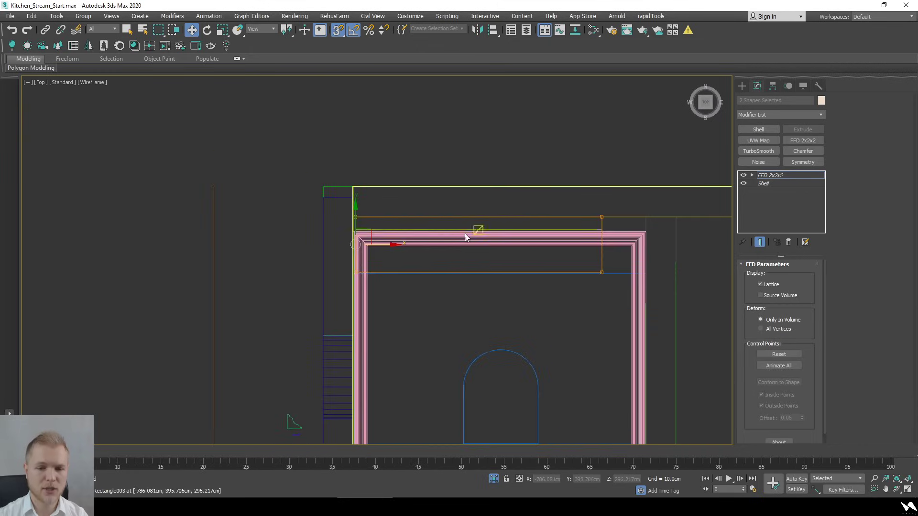
scroll(265, 250, up, 4)
scroll(266, 250, up, 4)
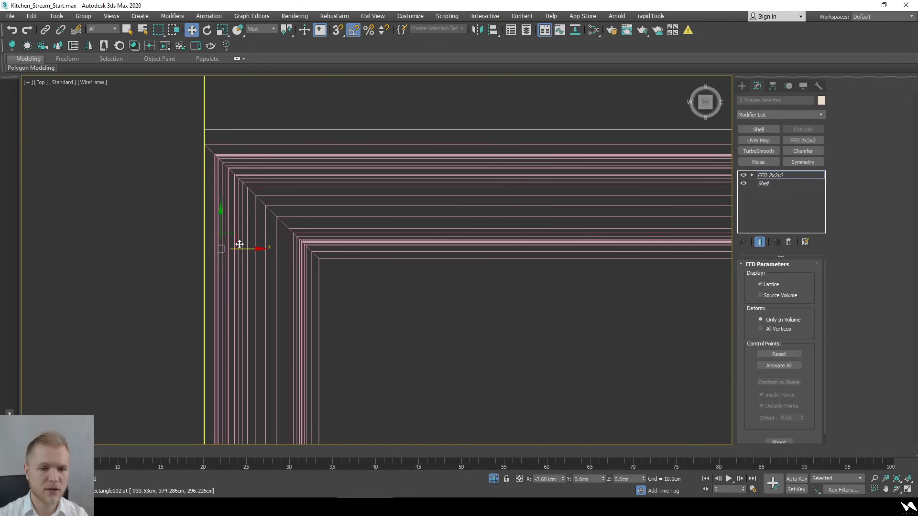
scroll(240, 245, down, 6)
middle_drag(341, 333, 307, 333)
Snap the FFD lattice's right control points to the right inner wall line so the cabinets span the room's width
drag(437, 282, 486, 199)
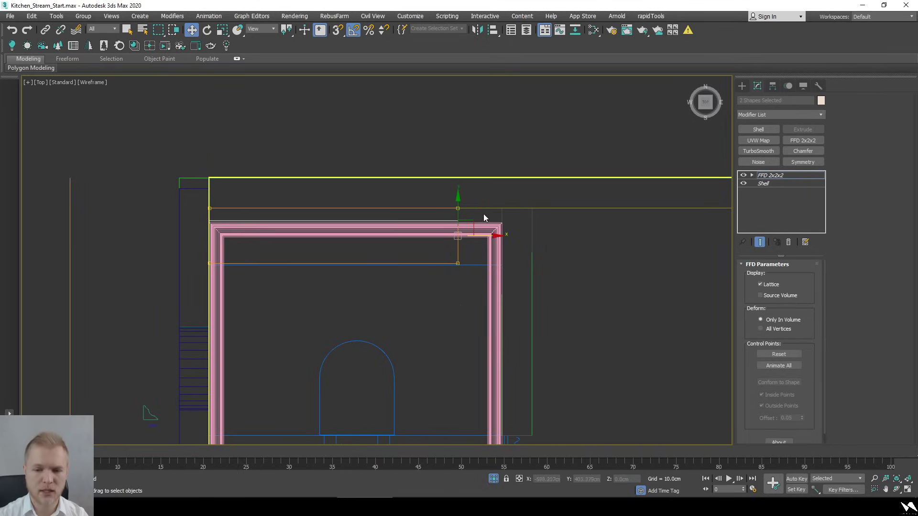
scroll(483, 217, up, 4)
drag(348, 337, 469, 317)
scroll(454, 260, up, 2)
scroll(454, 261, up, 2)
middle_drag(460, 125, 402, 225)
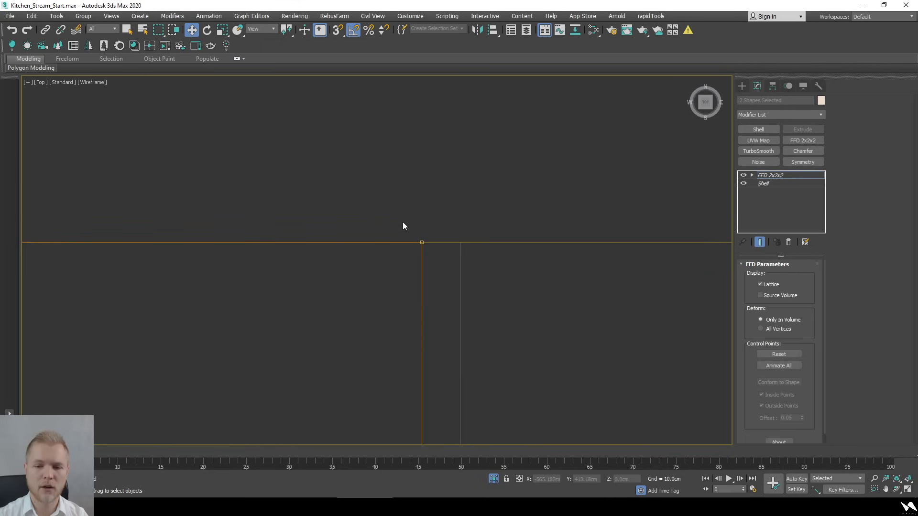
drag(427, 250, 461, 238)
scroll(455, 206, down, 4)
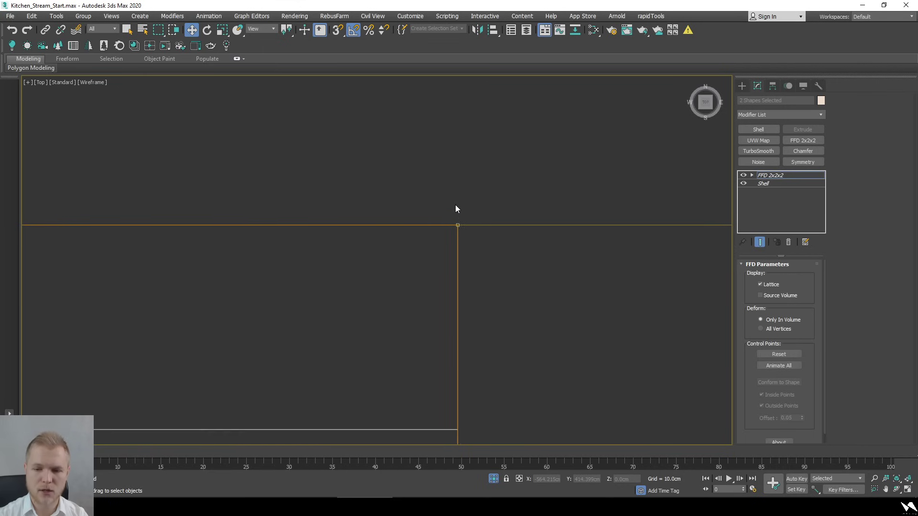
Convert both extended cabinets to editable poly
alt+middle_drag(458, 215, 408, 214)
right_click(407, 212)
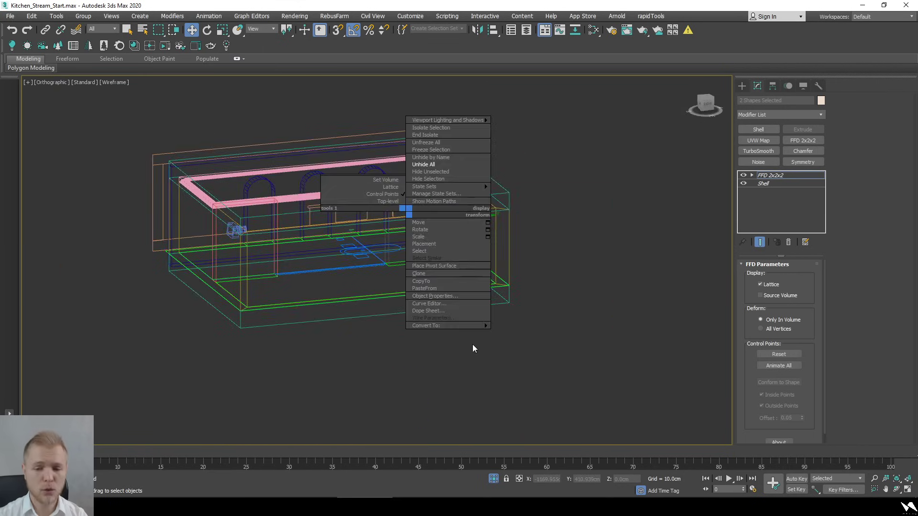
mouse_move(478, 325)
click(521, 333)
Isolate the two cabinets with the crown molding in the Right view and select only the wall cabinet
scroll(454, 239, up, 4)
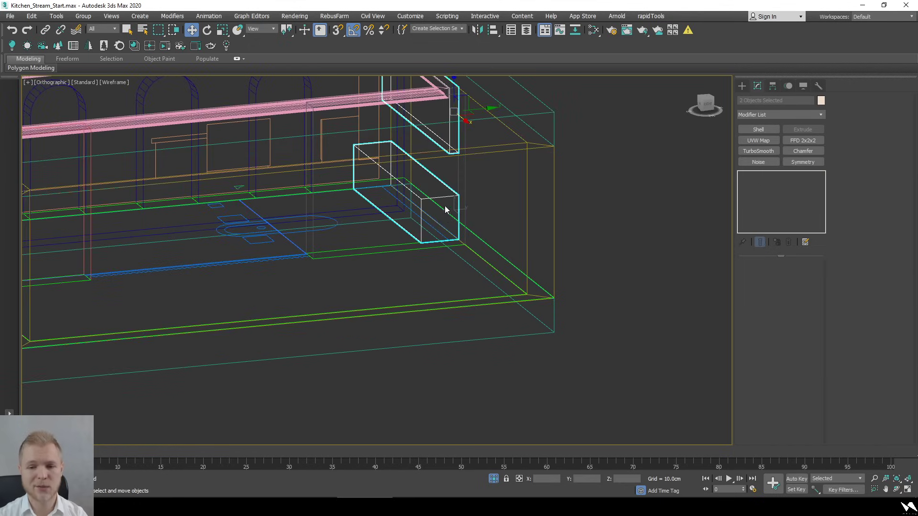
middle_drag(446, 207, 452, 239)
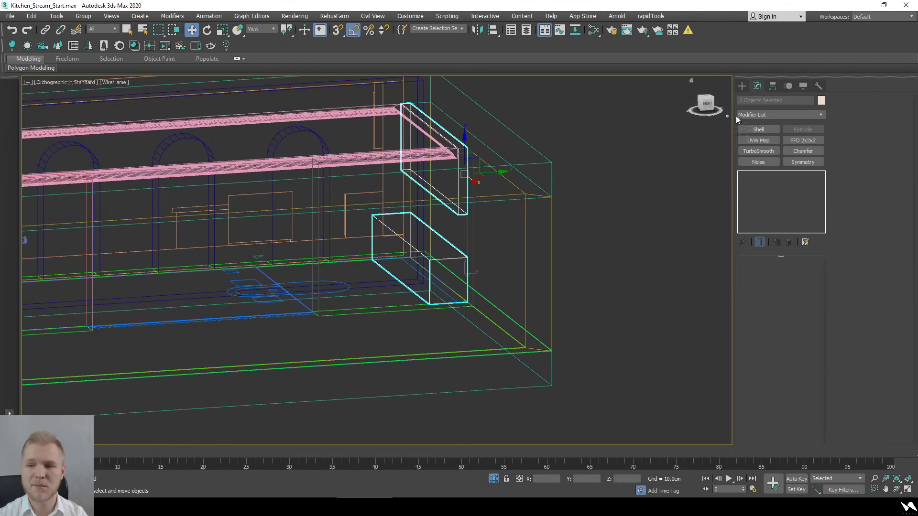
click(707, 102)
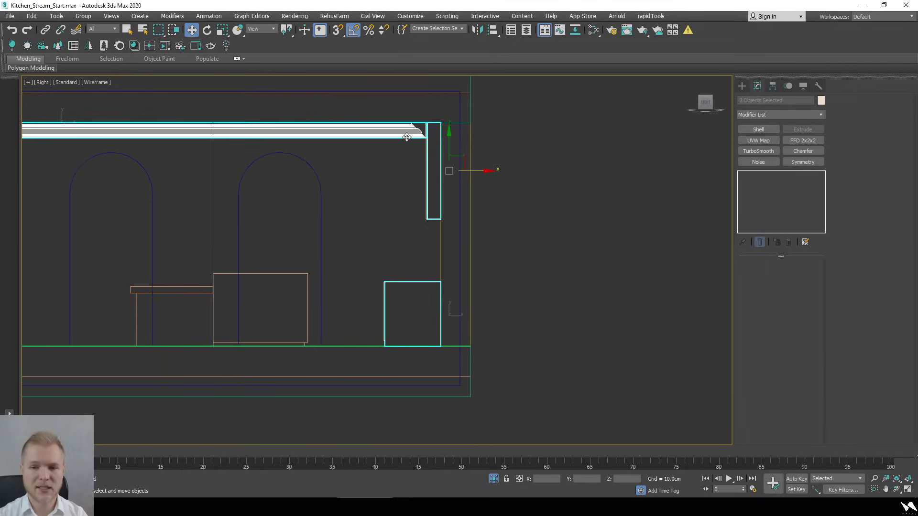
scroll(434, 152, up, 5)
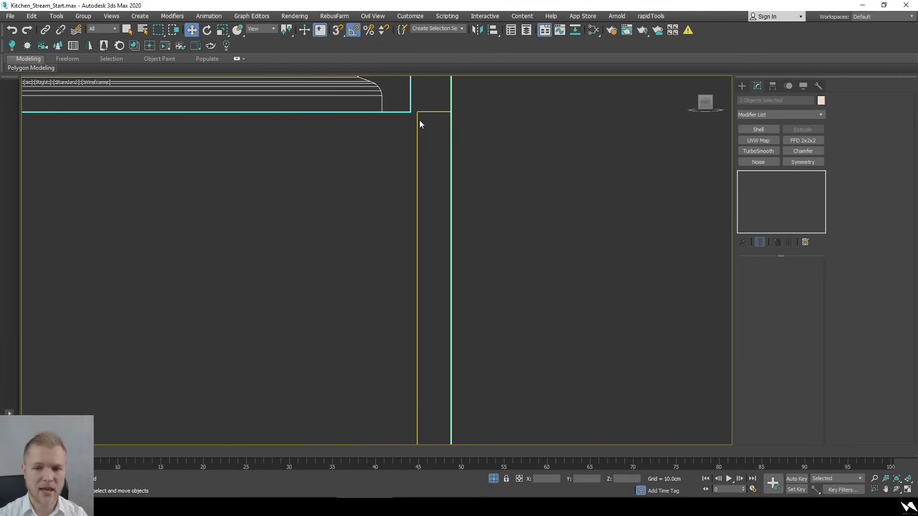
scroll(430, 191, down, 3)
middle_drag(442, 335, 424, 237)
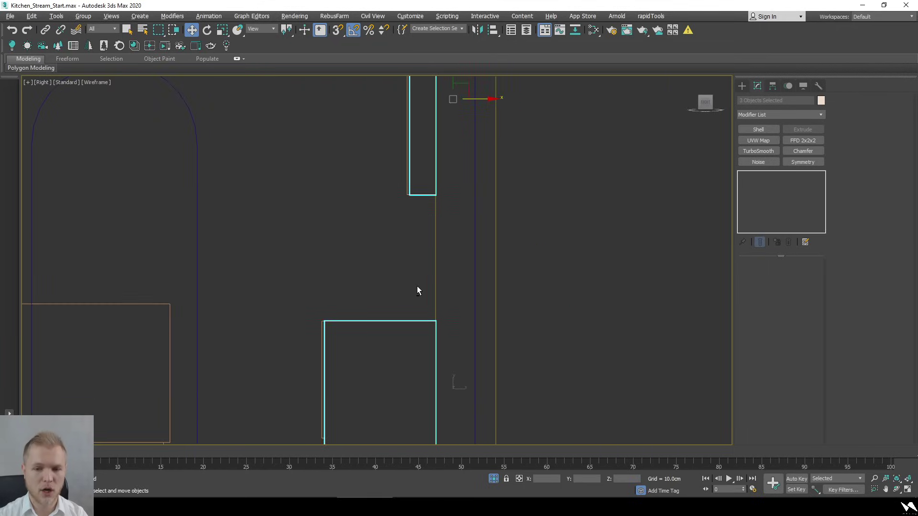
key(z)
click(545, 340)
scroll(533, 267, up, 3)
drag(690, 258, 689, 258)
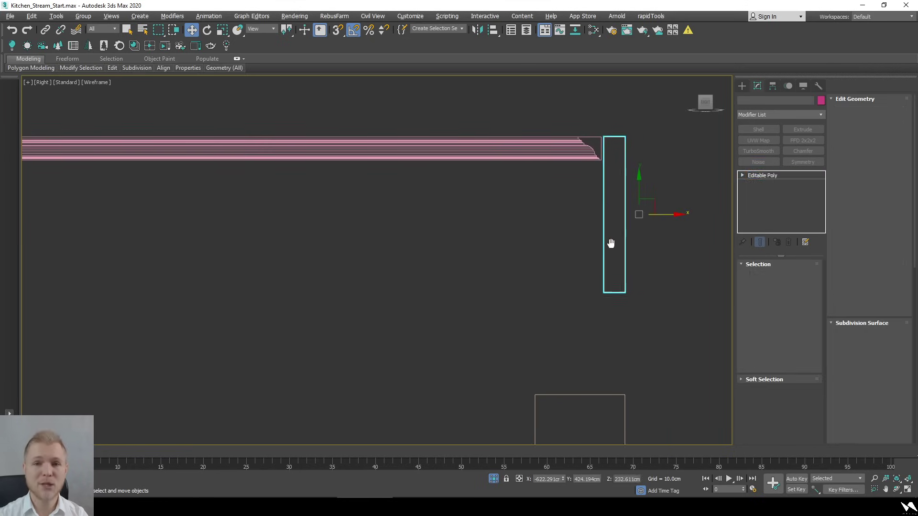
Clone the wall cabinet's element about 20 cm toward the room, keeping it as an element of the same mesh
key(z)
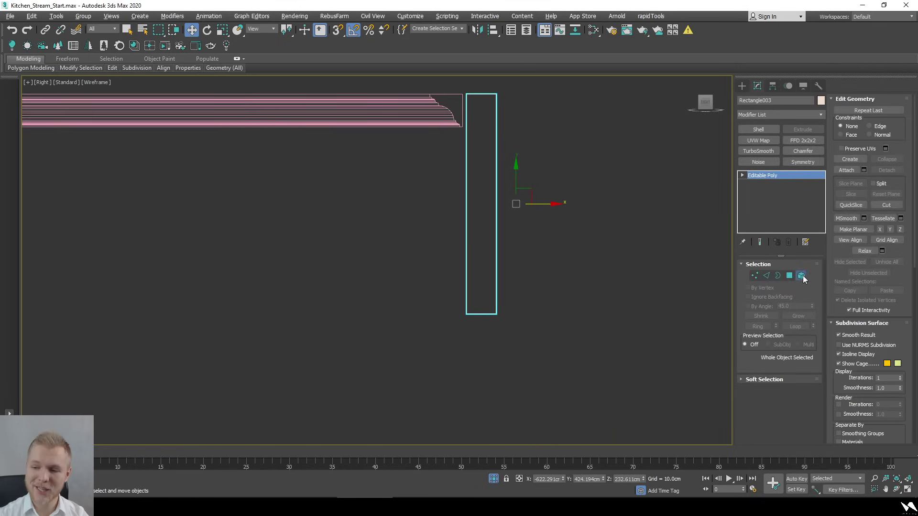
click(801, 275)
click(474, 239)
middle_drag(502, 274, 492, 298)
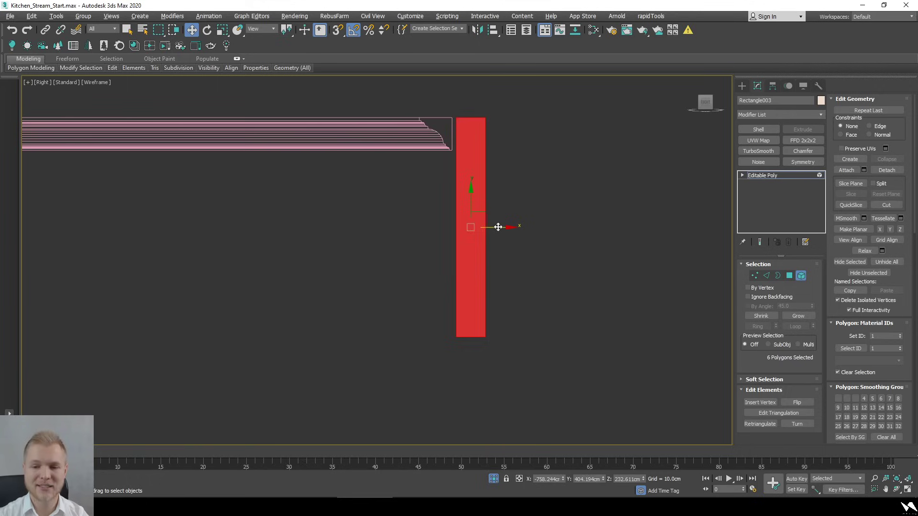
shift+drag(498, 227, 464, 228)
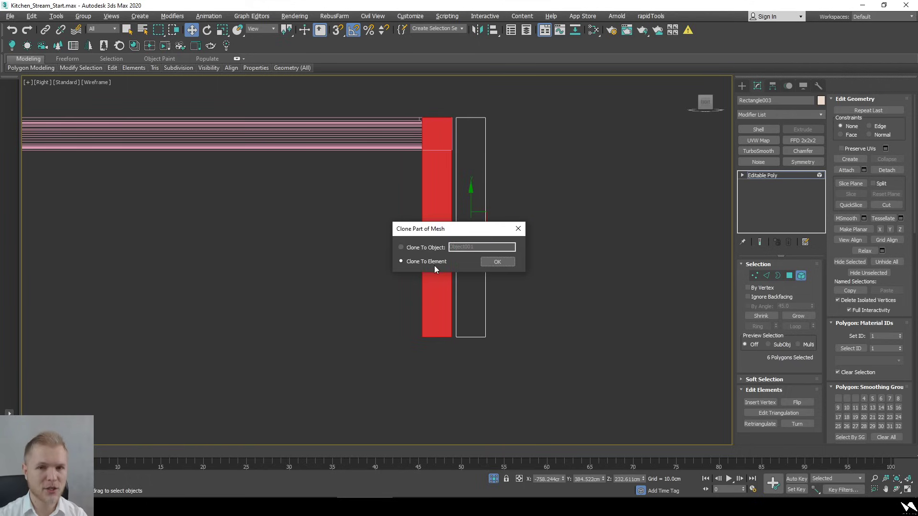
click(498, 262)
Scale the cloned element to about 9% of its depth to form a thin front panel
key(s)
key(r)
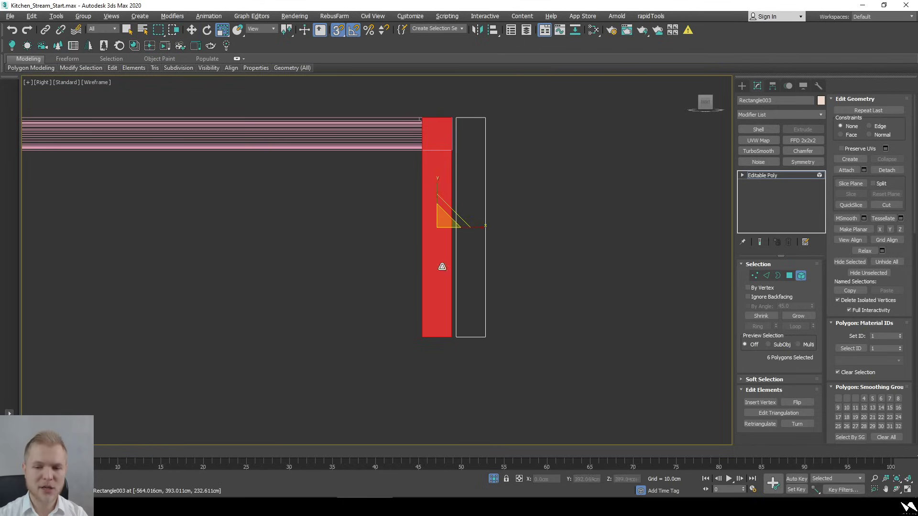
drag(475, 225, 80, 246)
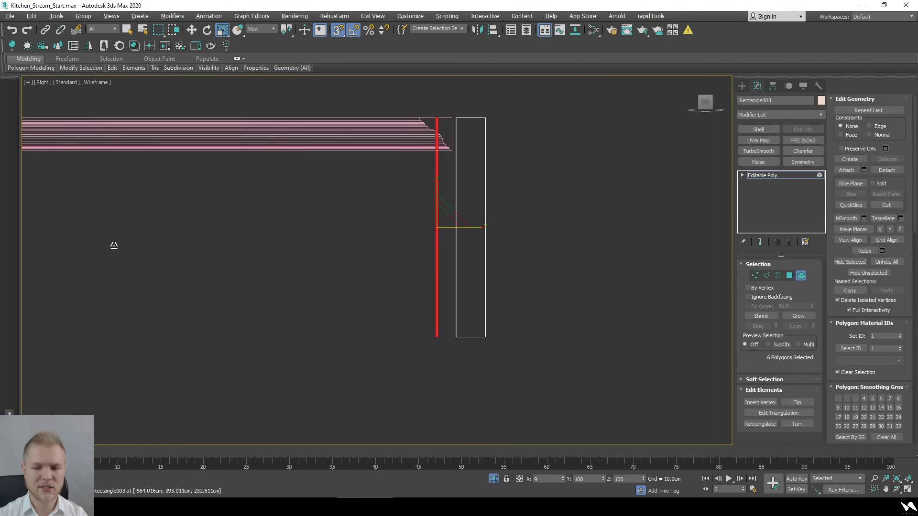
key(w)
Snap the thin panel to the wall cabinet's front face and offset it about 0.3 cm outward to leave a gap
scroll(378, 195, up, 2)
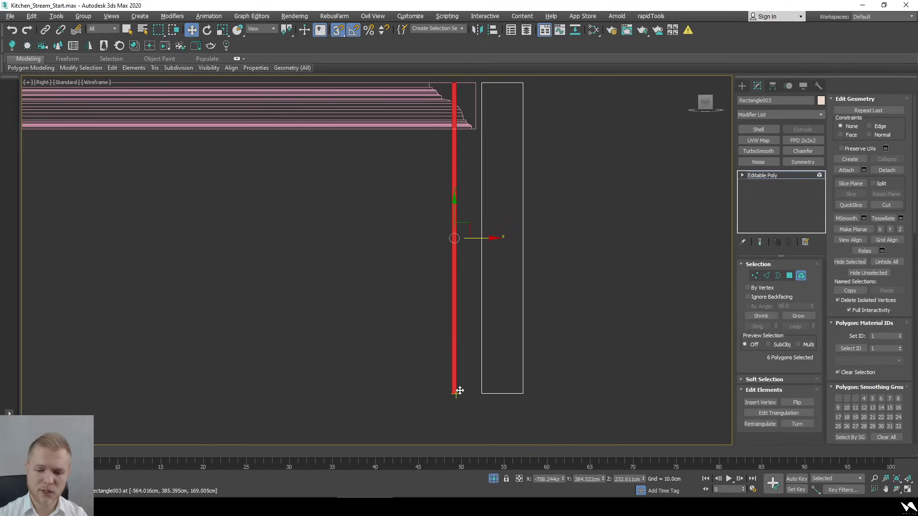
drag(459, 390, 482, 393)
key(s)
scroll(488, 289, up, 3)
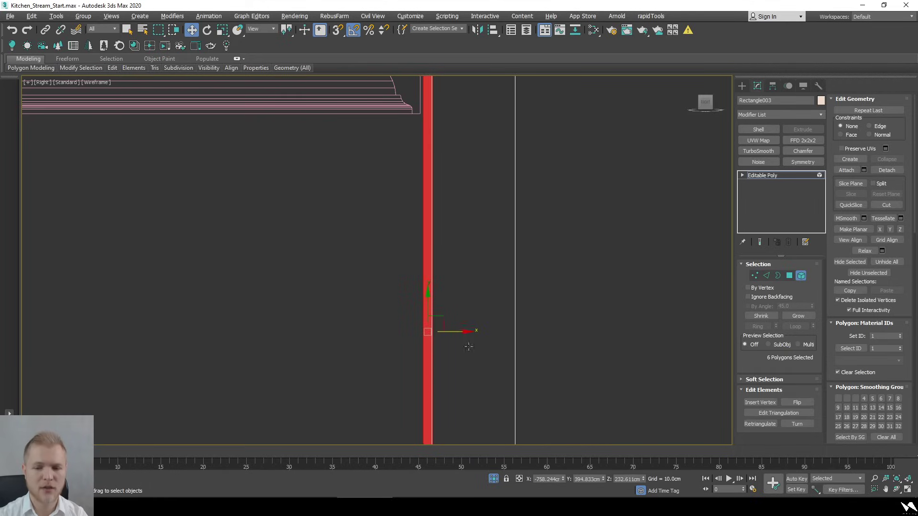
drag(462, 331, 460, 331)
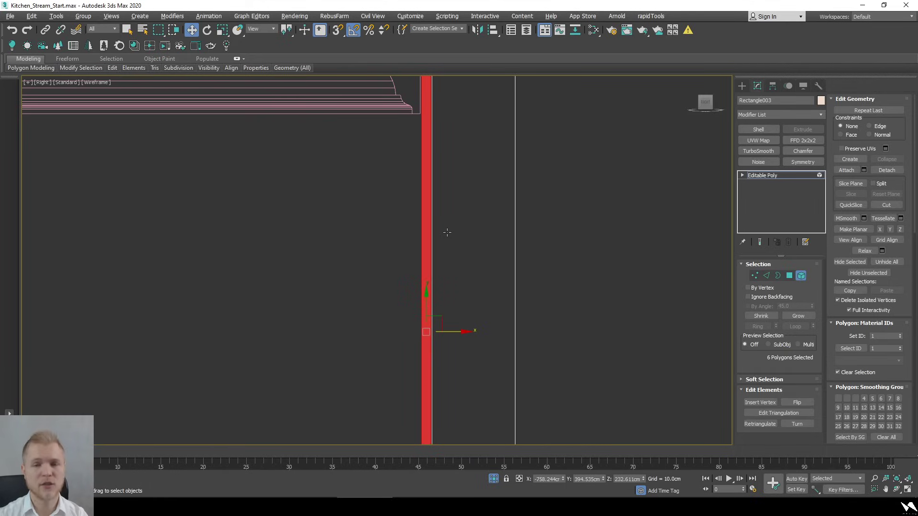
scroll(447, 231, down, 5)
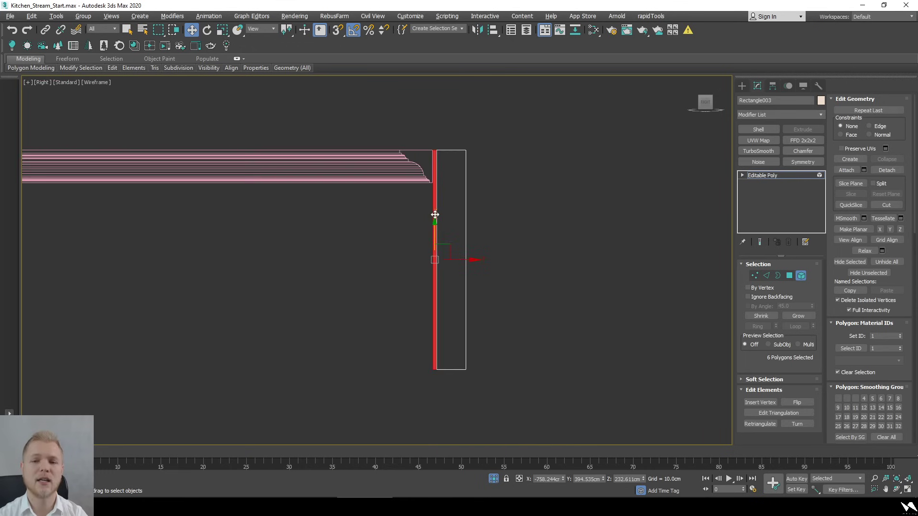
Select a long bottom edge of the front panel and check the door division in the Kitchen_001.jpg reference image
alt+middle_drag(434, 214, 510, 246)
scroll(516, 239, up, 3)
scroll(520, 236, up, 4)
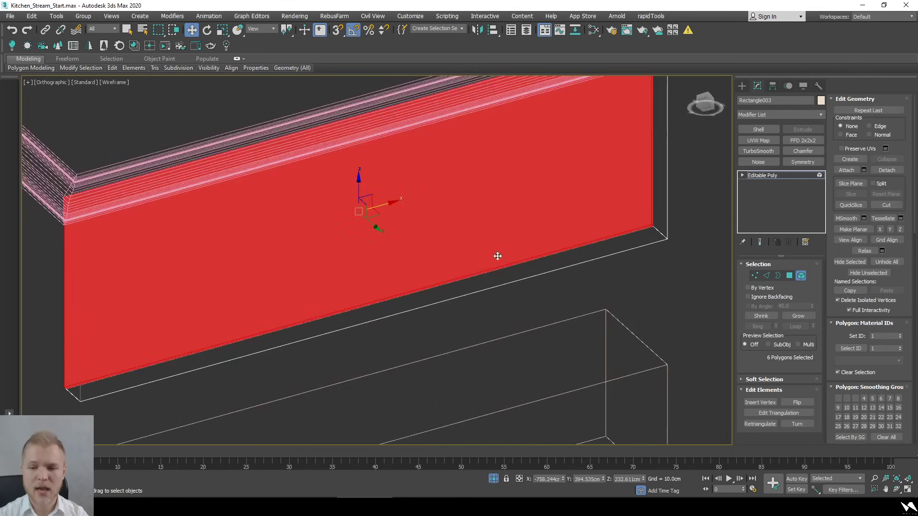
key(2)
click(467, 272)
key(F3)
scroll(467, 272, down, 3)
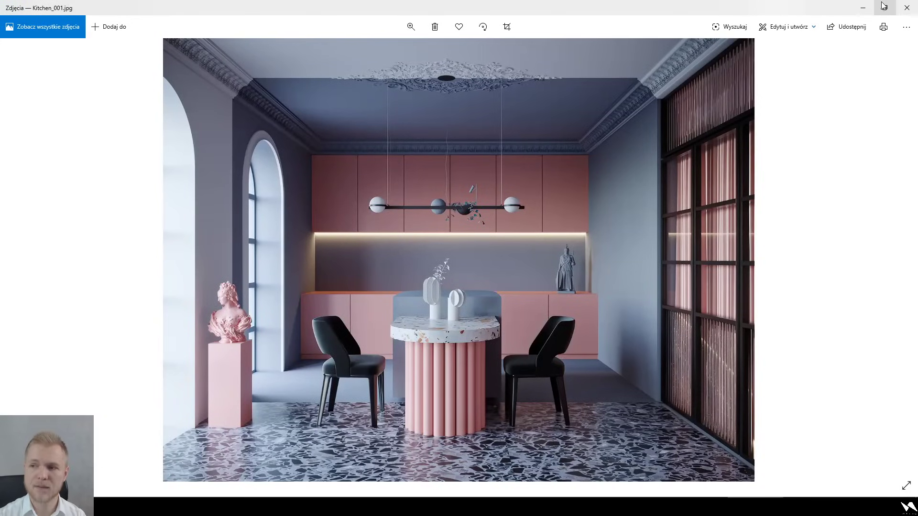
click(862, 8)
key(F3)
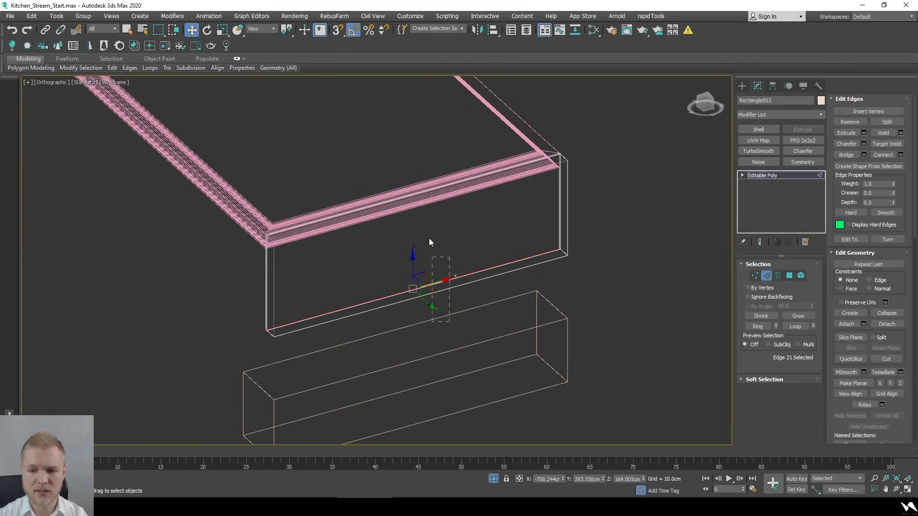
Select the ring of the front panel's long edges and connect them with 5 segments to divide the panel into six doors
key(alt+r)
scroll(492, 289, up, 3)
click(477, 267)
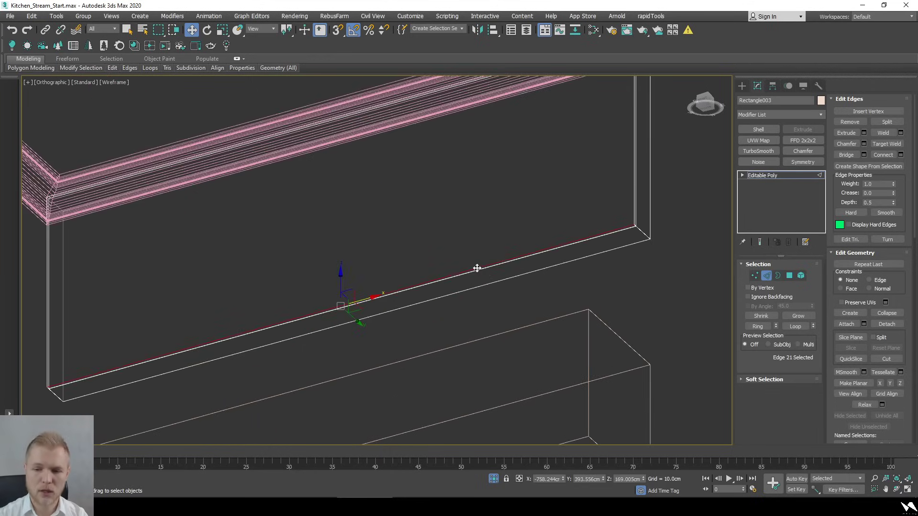
key(F3)
scroll(487, 277, down, 3)
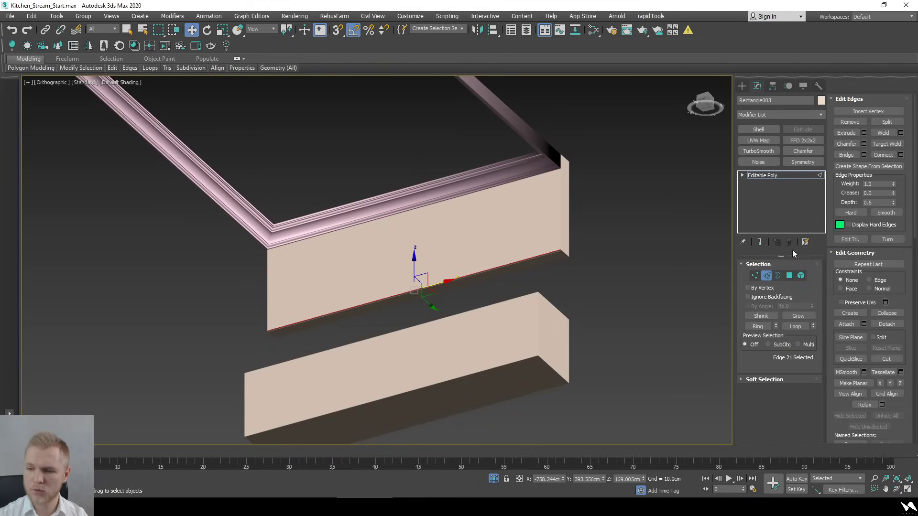
click(758, 326)
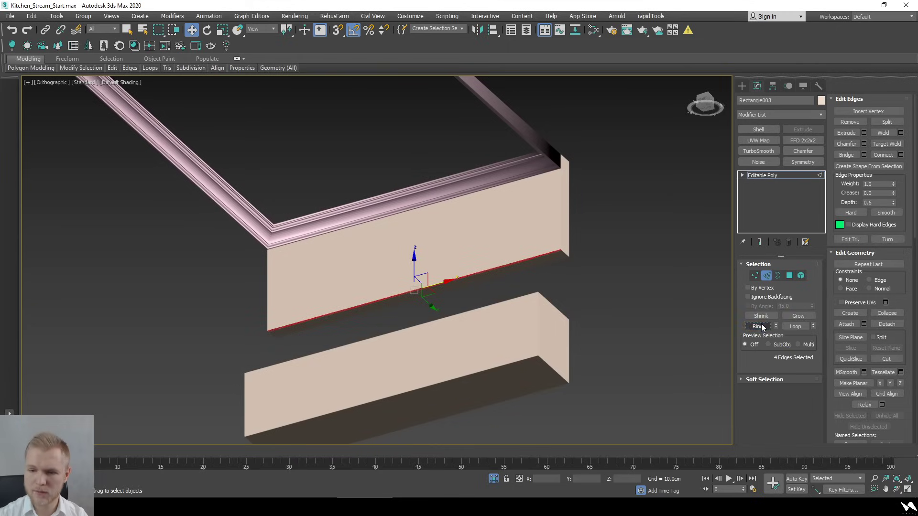
click(900, 155)
drag(383, 261, 385, 267)
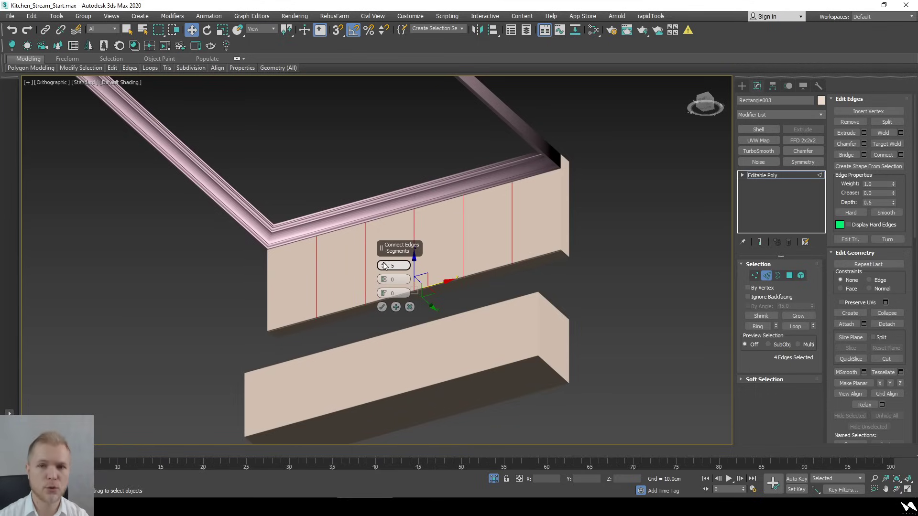
click(381, 307)
Chamfer the door division edges by about 0.2 cm with the open option to cut narrow gaps between the doors
alt+middle_drag(384, 311, 447, 303)
scroll(507, 194, up, 10)
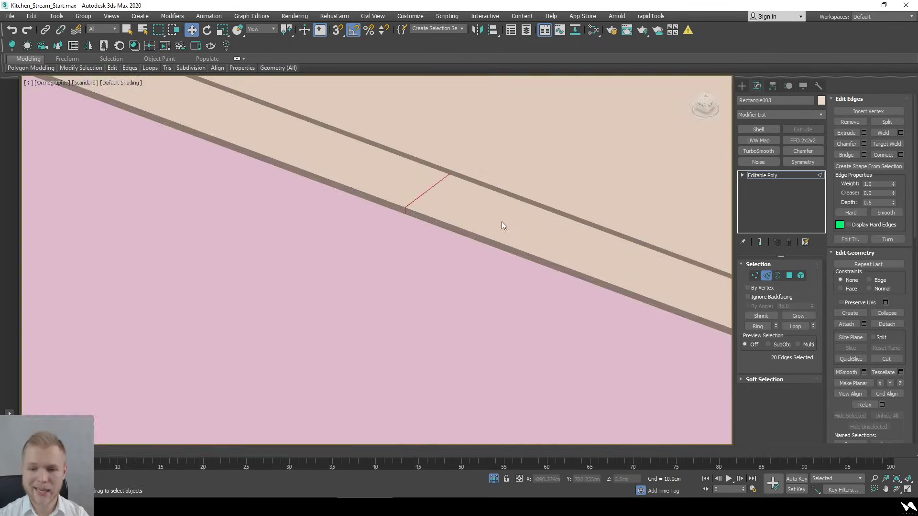
key(F3)
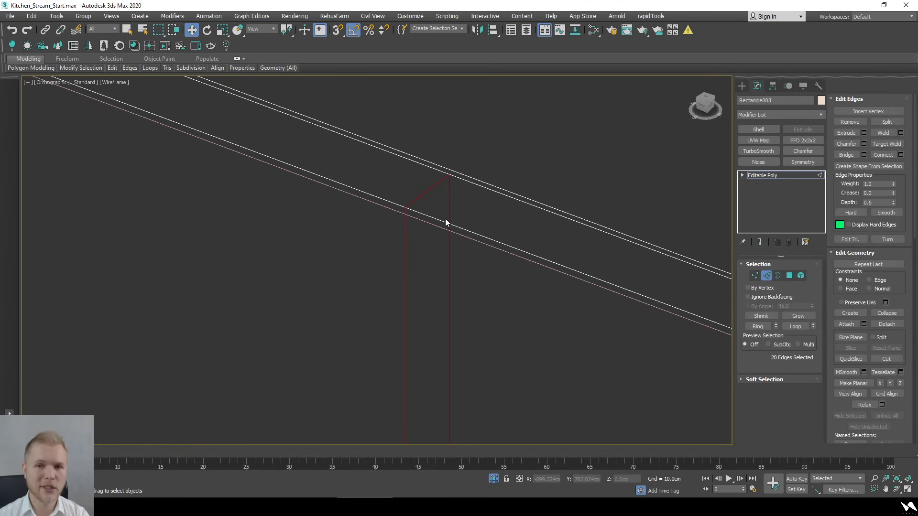
alt+middle_drag(443, 217, 592, 168)
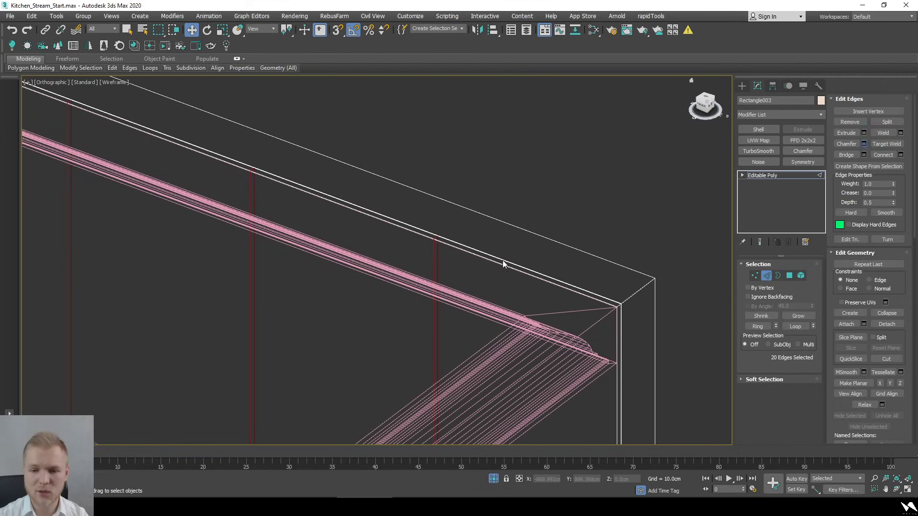
scroll(446, 238, up, 5)
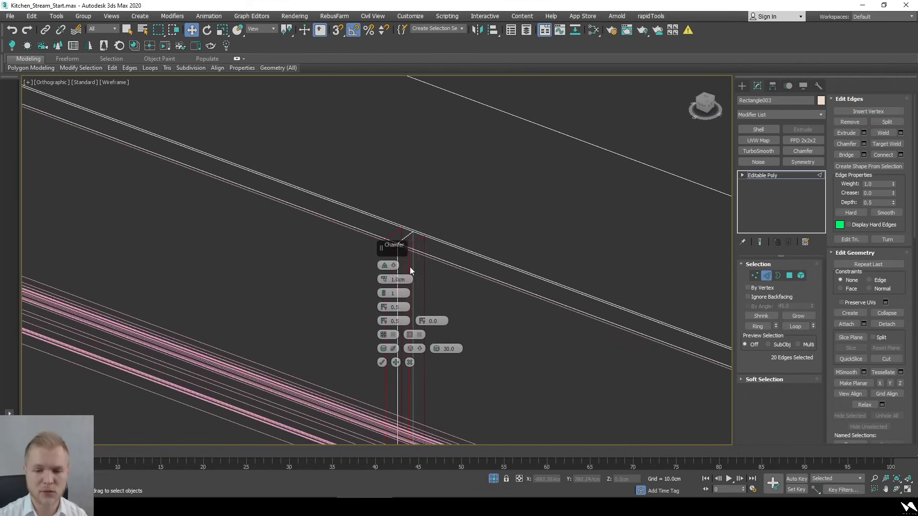
click(391, 334)
drag(385, 280, 415, 282)
click(384, 348)
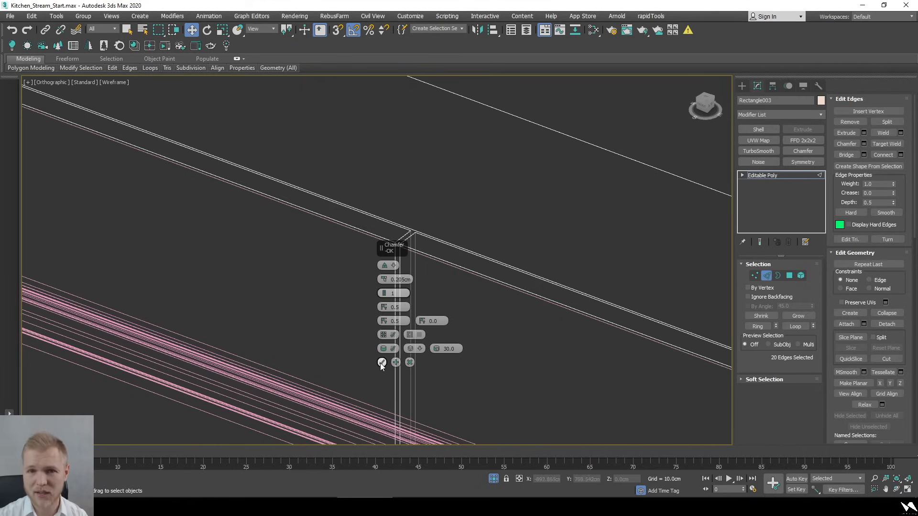
click(383, 363)
Select the open borders along the five door gaps and cap them to close the sides of the doors
scroll(412, 259, down, 8)
alt+middle_drag(412, 259, 436, 286)
scroll(426, 289, up, 3)
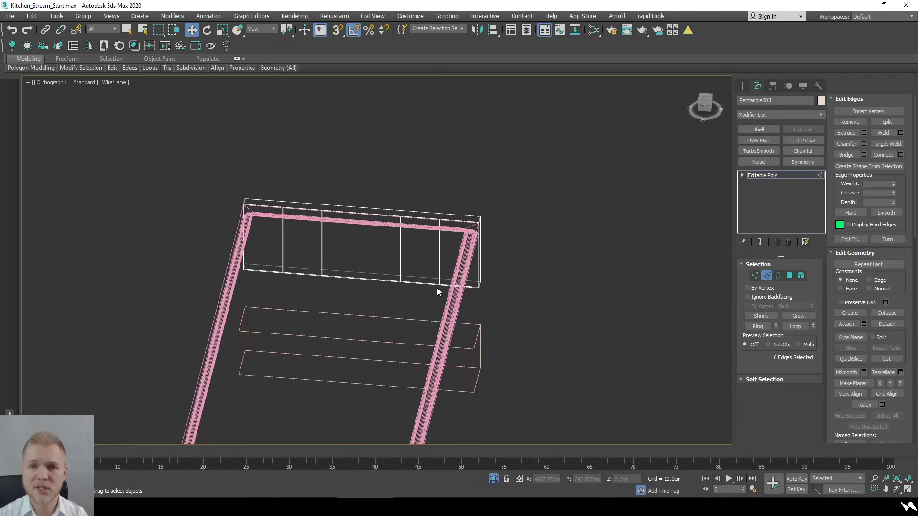
key(3)
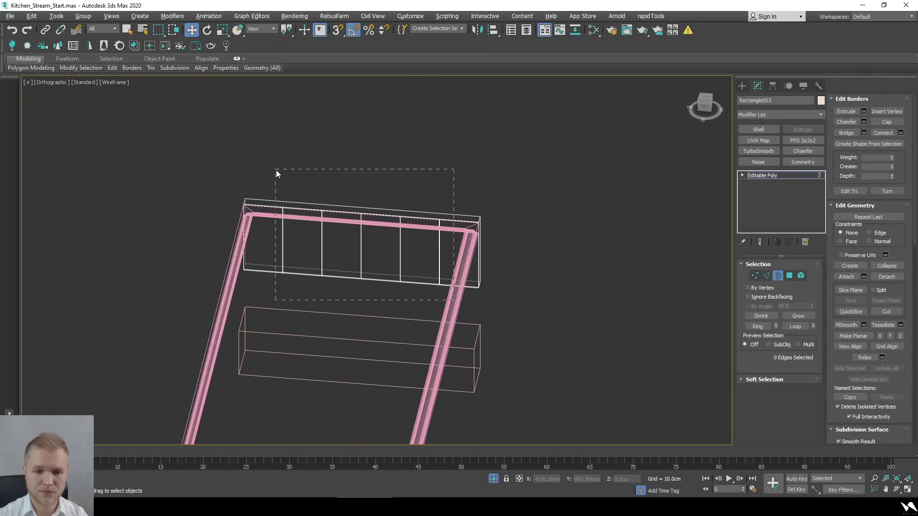
drag(276, 173, 277, 173)
alt+middle_drag(277, 173, 436, 312)
scroll(433, 287, up, 5)
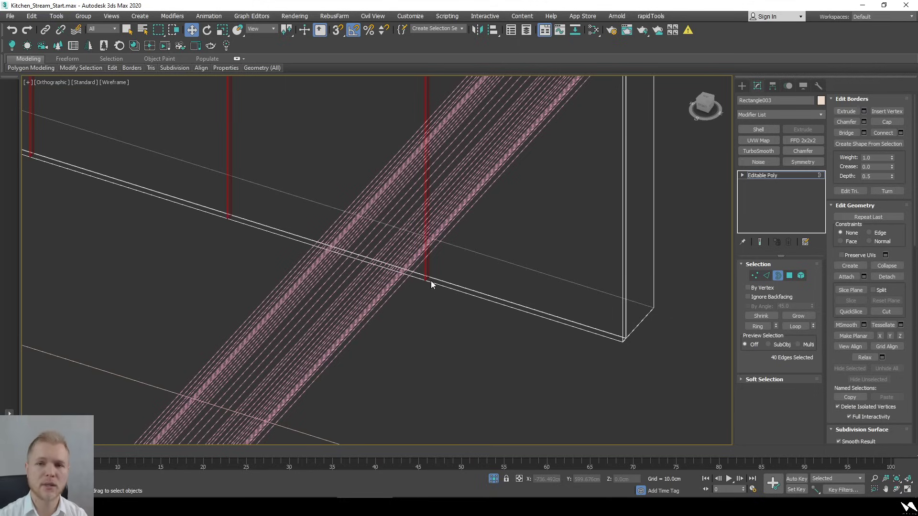
scroll(465, 329, up, 5)
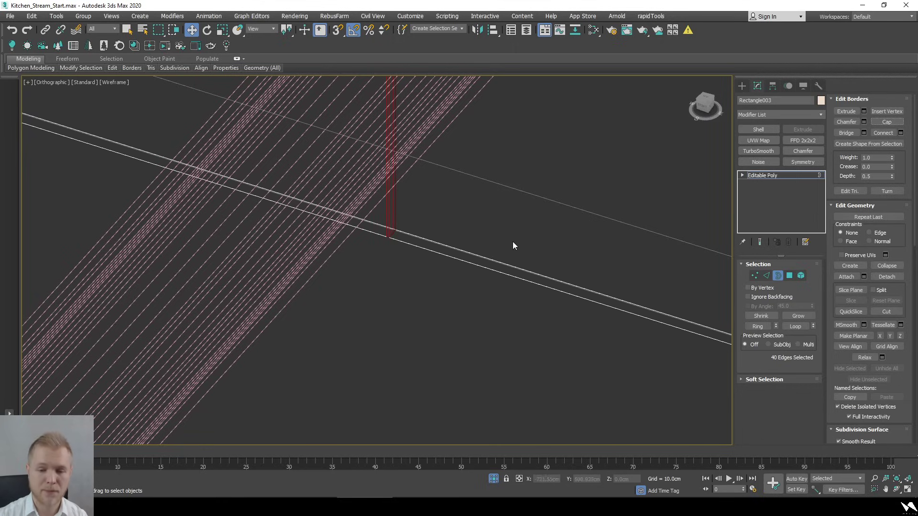
Select all six door elements of the wall cabinet in the Right view
scroll(513, 242, down, 5)
middle_drag(482, 285, 472, 266)
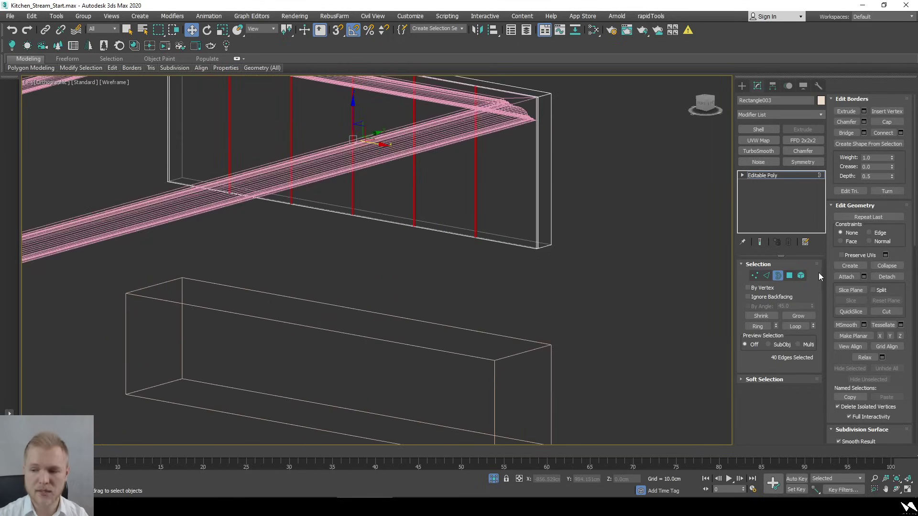
click(712, 102)
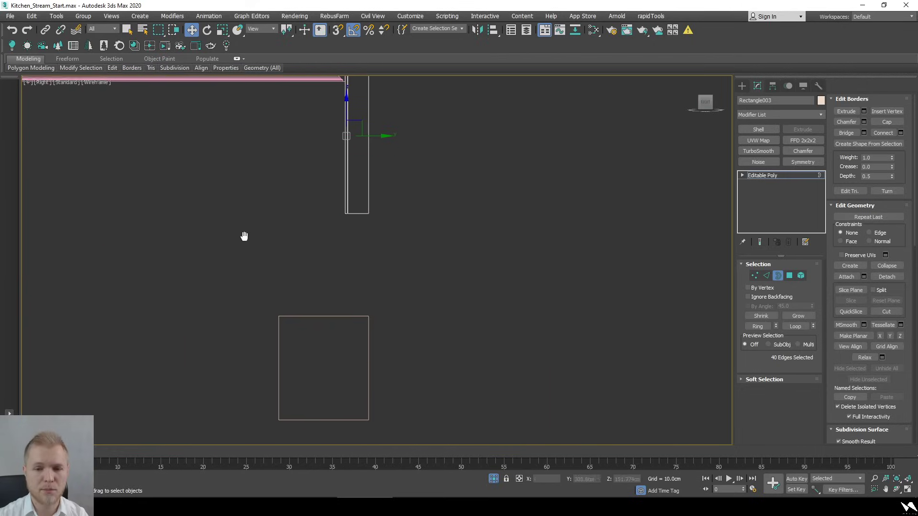
click(801, 276)
scroll(359, 238, up, 5)
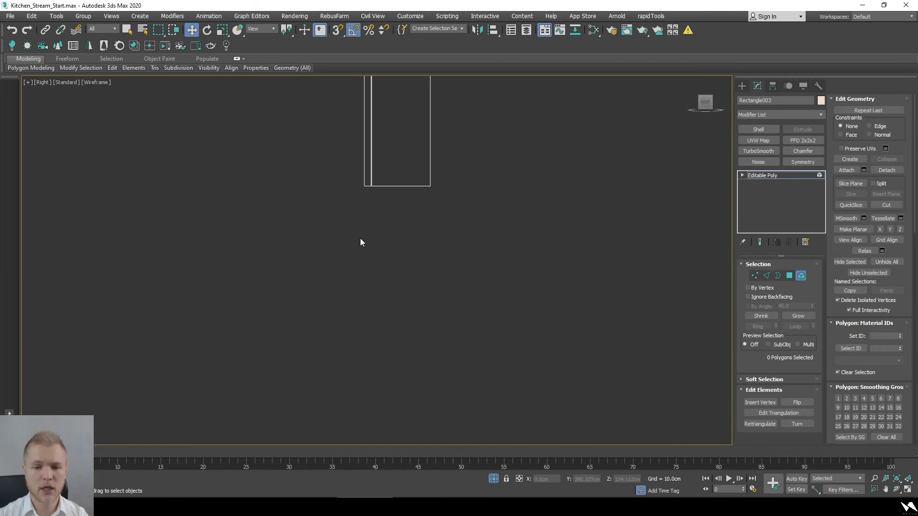
click(367, 176)
scroll(363, 176, down, 3)
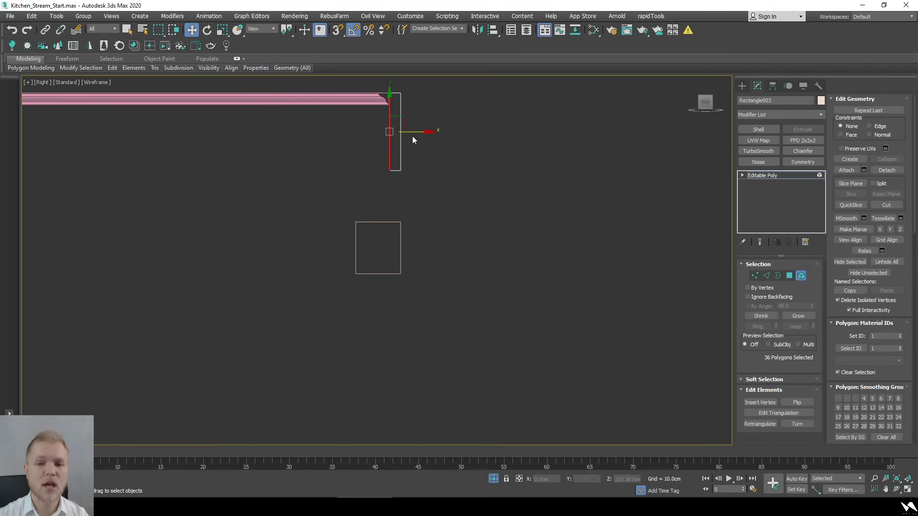
Clone the upper cabinet's door fronts as an element and place the copy against the front face of the lower cabinet box
shift+drag(351, 218, 362, 231)
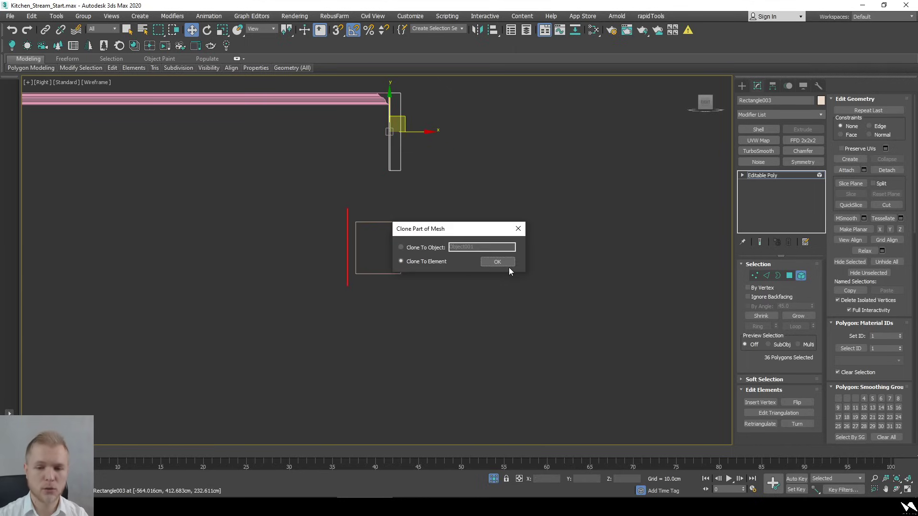
click(497, 262)
scroll(340, 227, up, 5)
scroll(391, 172, up, 2)
drag(374, 120, 437, 246)
scroll(419, 259, down, 3)
Move the bottom vertices of the copied doors vertically so the doors end just above the base of the lower cabinet box
key(1)
key(s)
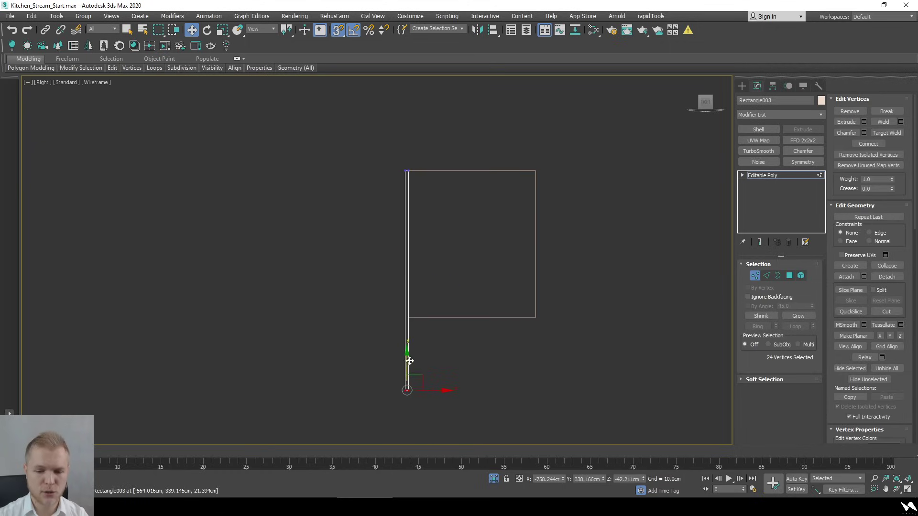
drag(410, 363, 408, 329)
scroll(410, 325, up, 2)
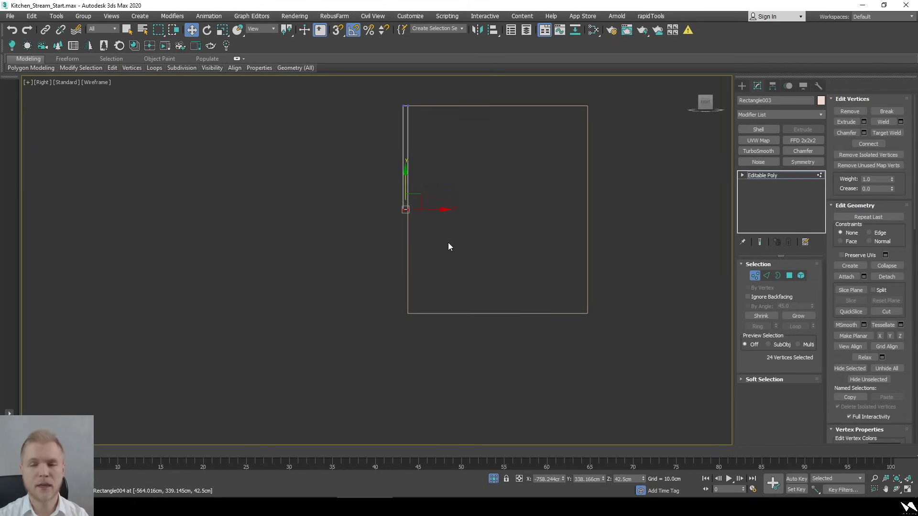
scroll(446, 241, down, 3)
scroll(418, 255, up, 3)
key(s)
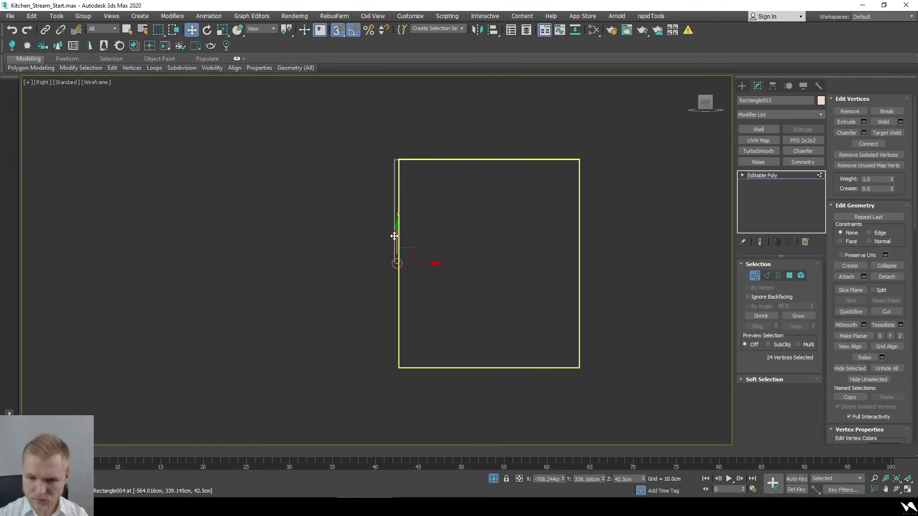
drag(394, 236, 403, 315)
key(s)
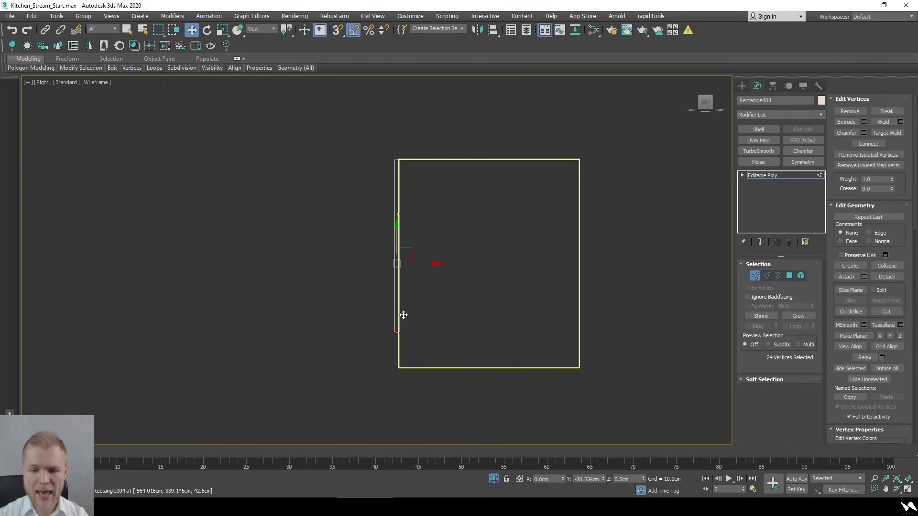
Set the Z position of the lower doors' bottom vertices to 8 cm and leave vertex editing
middle_drag(403, 315, 555, 339)
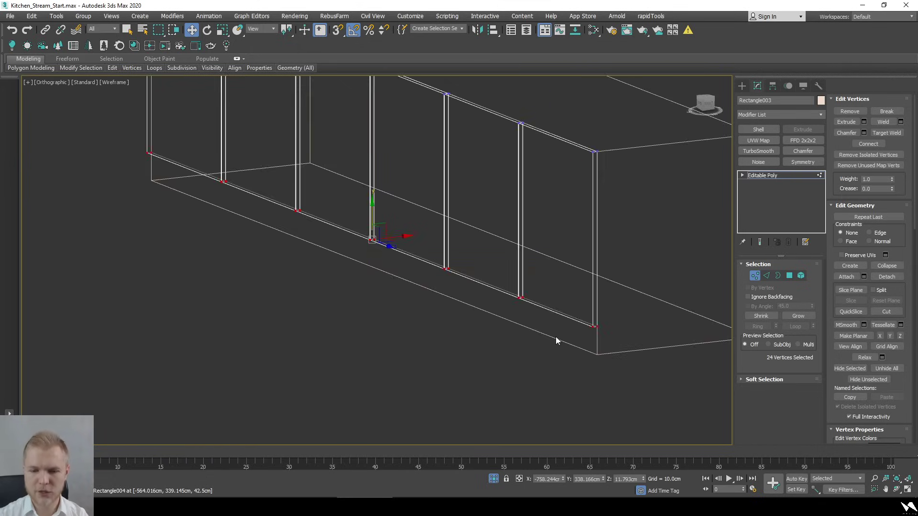
double_click(622, 479)
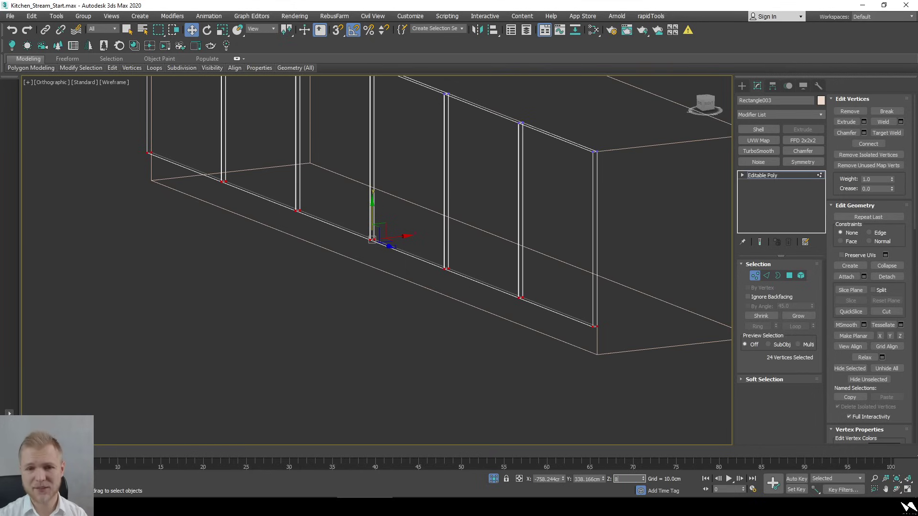
key(Return)
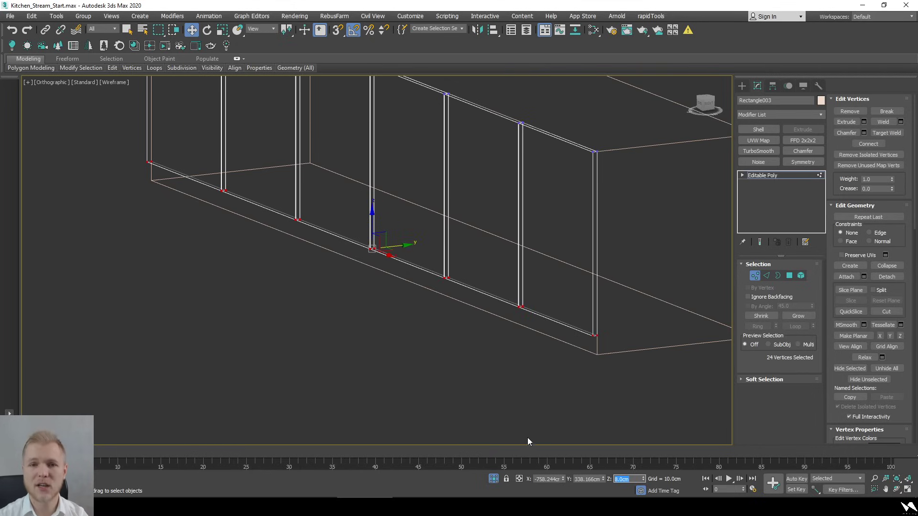
scroll(520, 342, down, 5)
scroll(498, 314, up, 2)
click(754, 276)
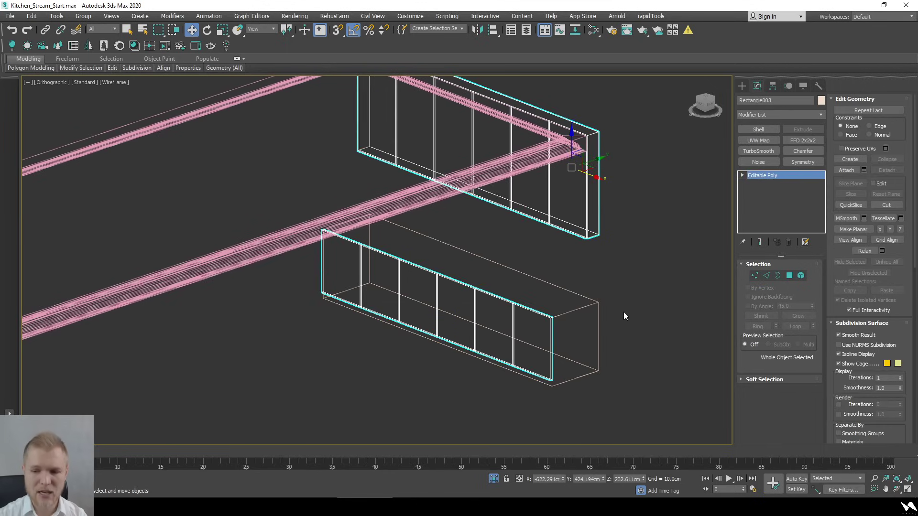
Attach the lower cabinet box to the door fronts object and inspect the combined cabinets in shaded display
alt+middle_drag(624, 316, 645, 330)
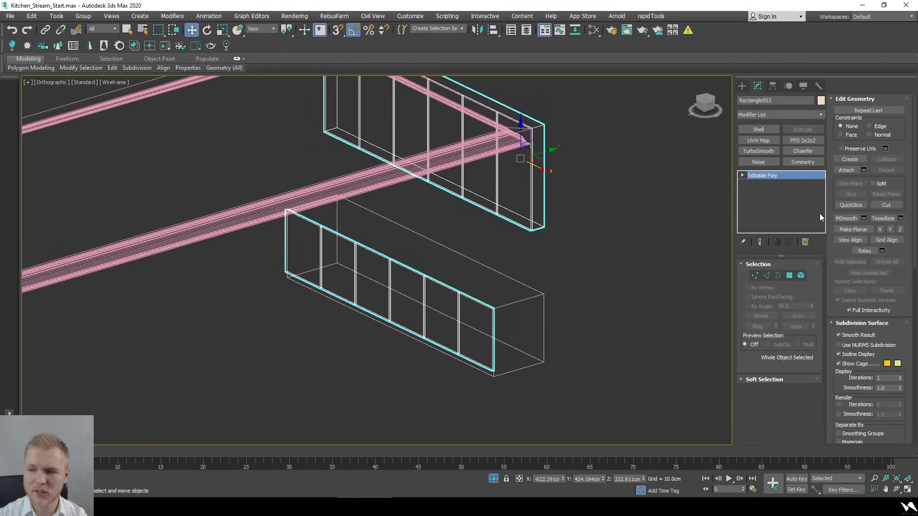
click(846, 170)
click(543, 306)
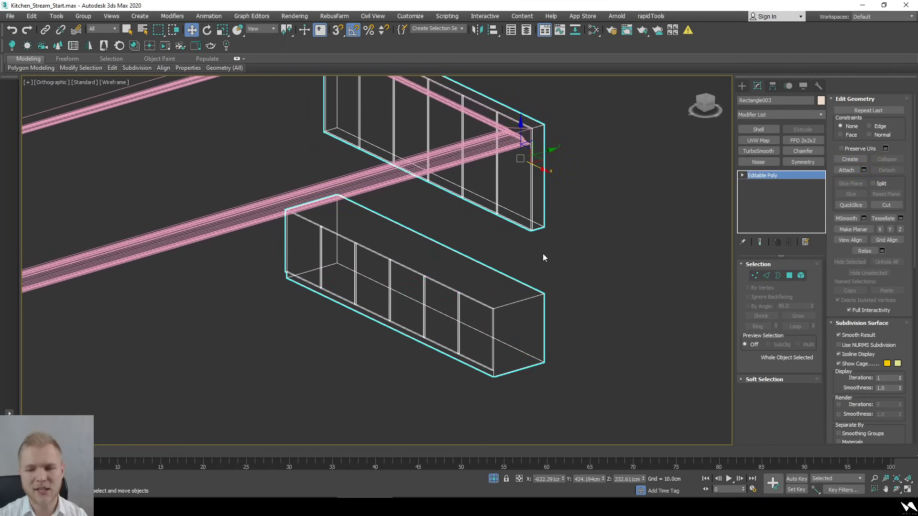
alt+middle_drag(518, 269, 533, 277)
key(F3)
mouse_move(353, 271)
alt+middle_down()
mouse_move(396, 268)
mouse_move(387, 292)
mouse_move(451, 278)
mouse_move(446, 287)
mouse_move(525, 318)
mouse_move(484, 327)
alt+middle_up()
key(F3)
key(F3)
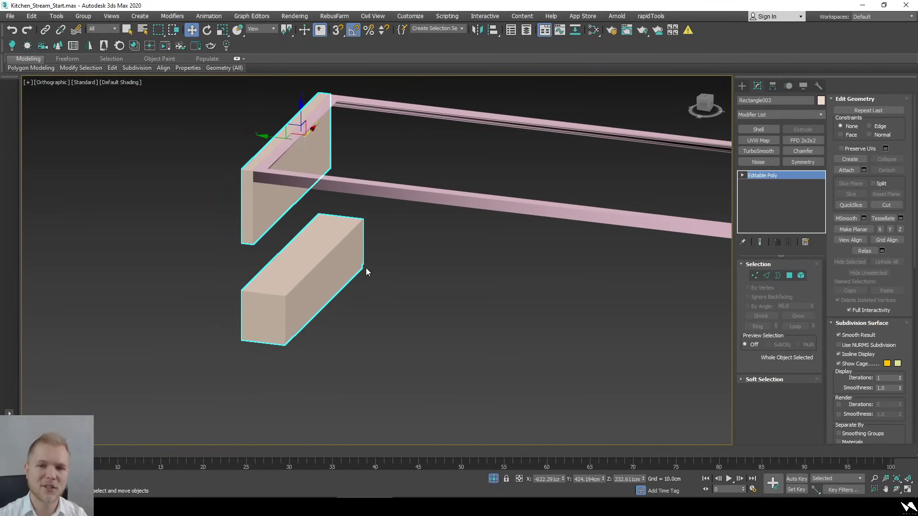
Try placing a spherical CoronaLight with a radius of about 62.5 cm over the cabinets in the Top view
key(t)
key(F3)
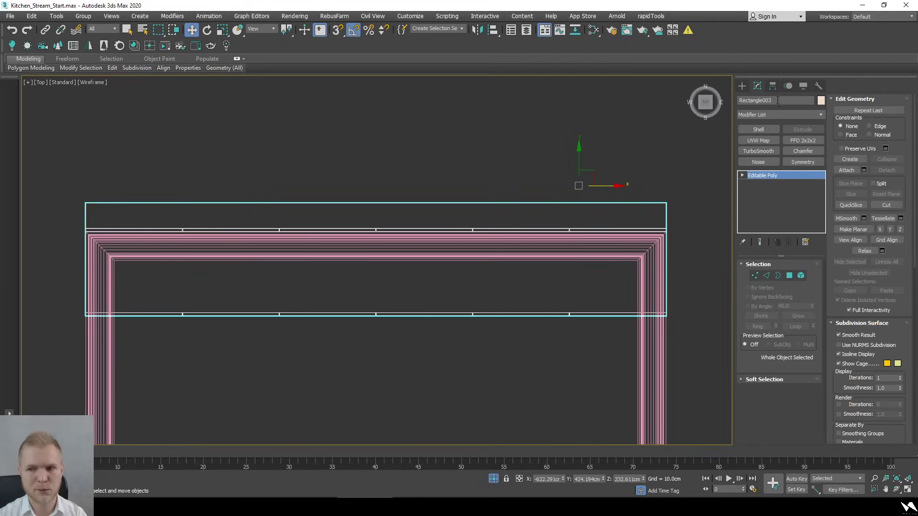
click(743, 86)
click(763, 100)
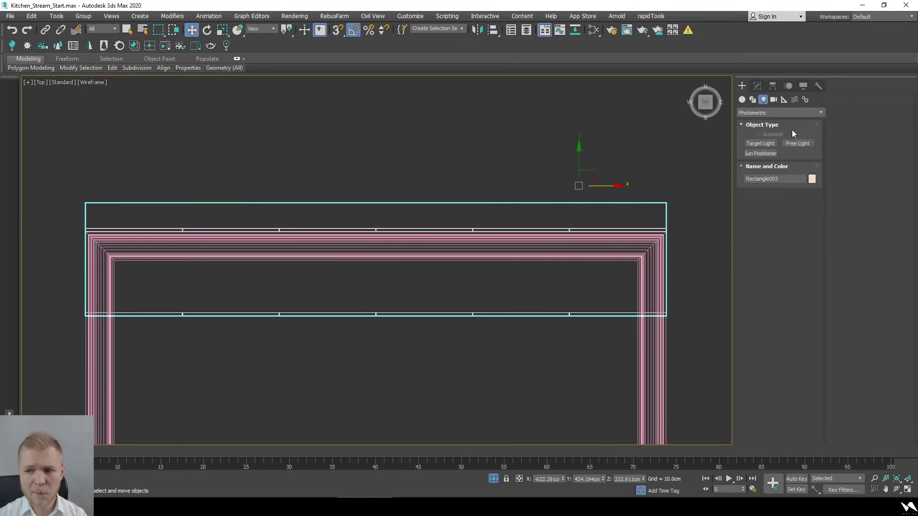
click(766, 113)
click(775, 139)
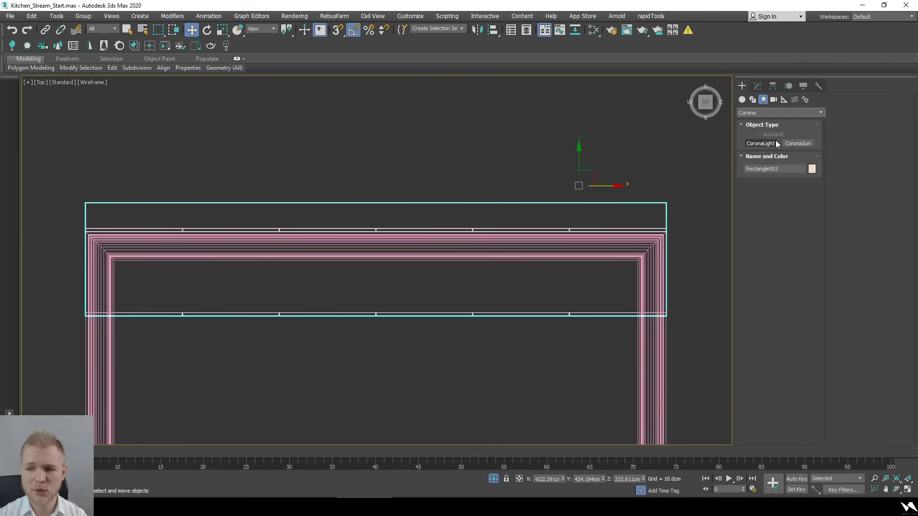
click(771, 144)
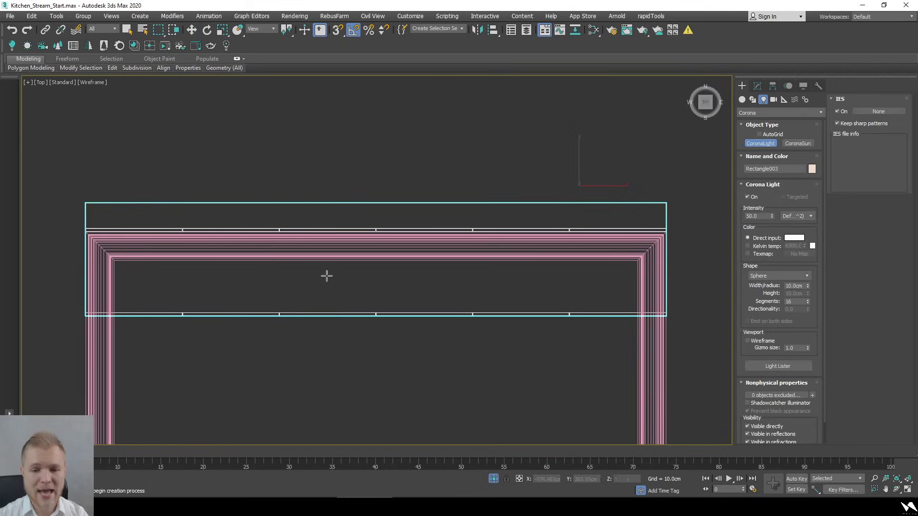
drag(369, 265, 459, 248)
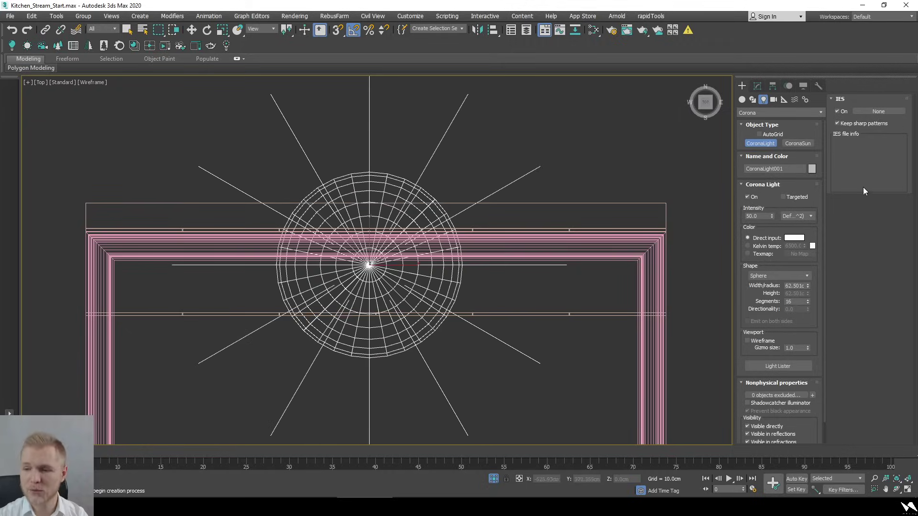
right_click(409, 306)
key(Delete)
Show the kitchen through CoronaCamera001 with edged faces and turn on 2D Pan Zoom Mode
alt+middle_drag(411, 308, 465, 355)
right_click(457, 351)
click(497, 314)
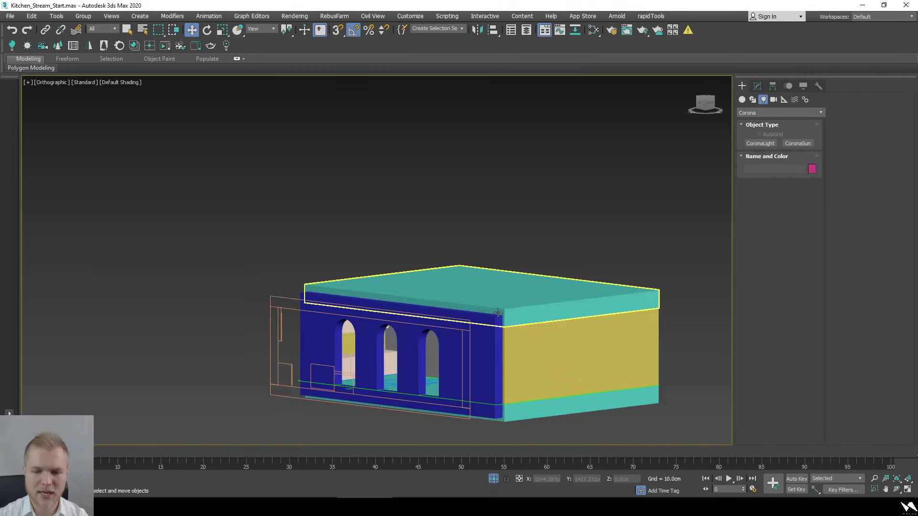
key(c)
key(F4)
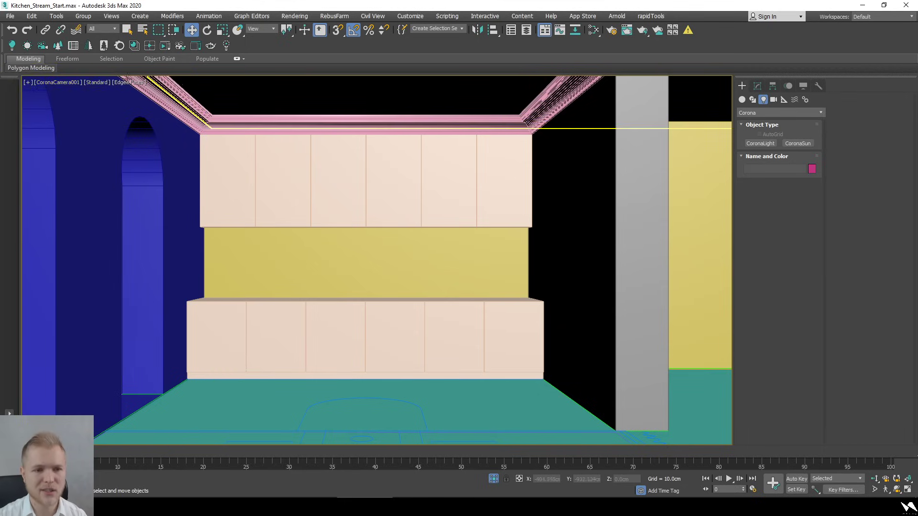
click(27, 85)
click(72, 205)
Switch the camera view's shading to Clay with edged faces, framing the wall arch beside the cabinets
scroll(273, 365, up, 8)
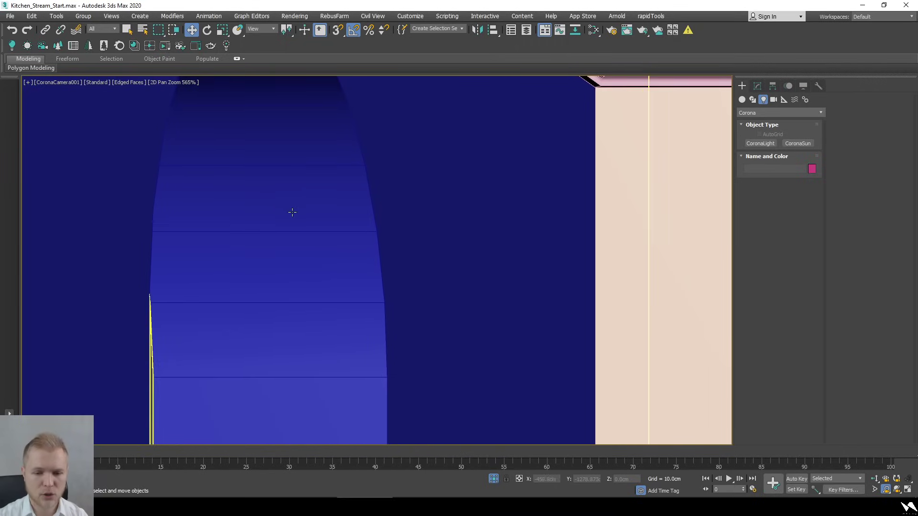
middle_drag(292, 212, 307, 289)
key(F3)
middle_drag(342, 182, 347, 263)
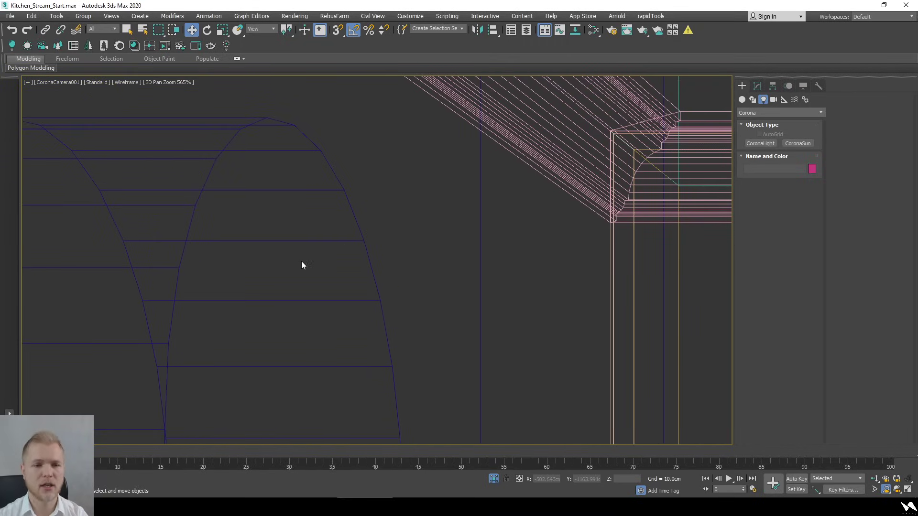
click(155, 145)
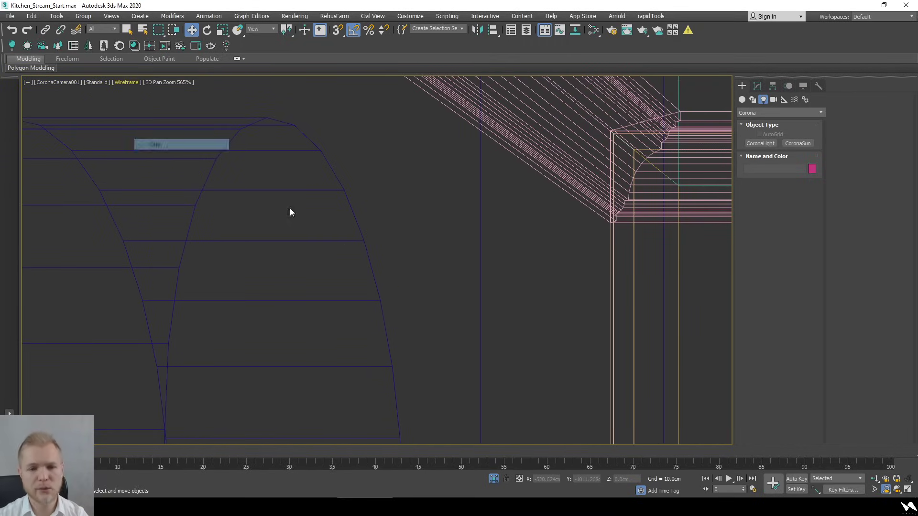
scroll(303, 208, down, 2)
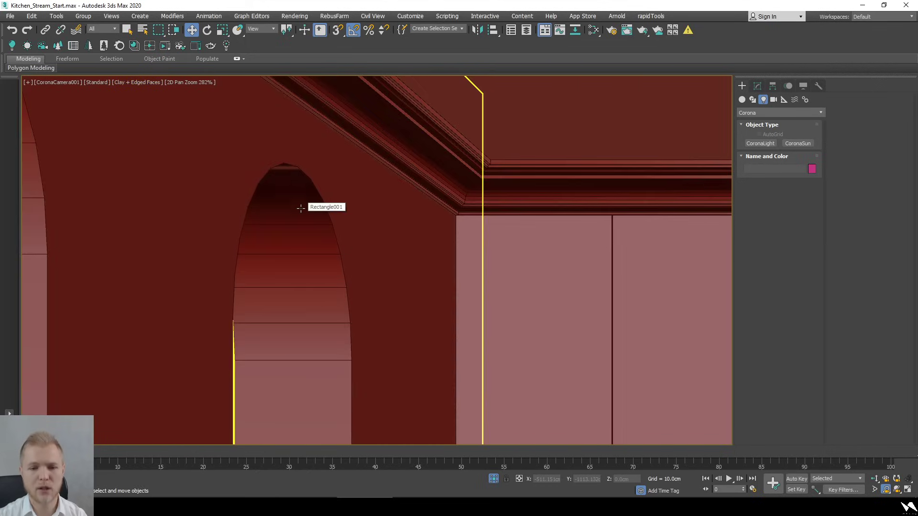
Smooth the arched wall openings by setting the wall's Editable Spline interpolation to 24 steps, then return to its Shell modifier
click(325, 315)
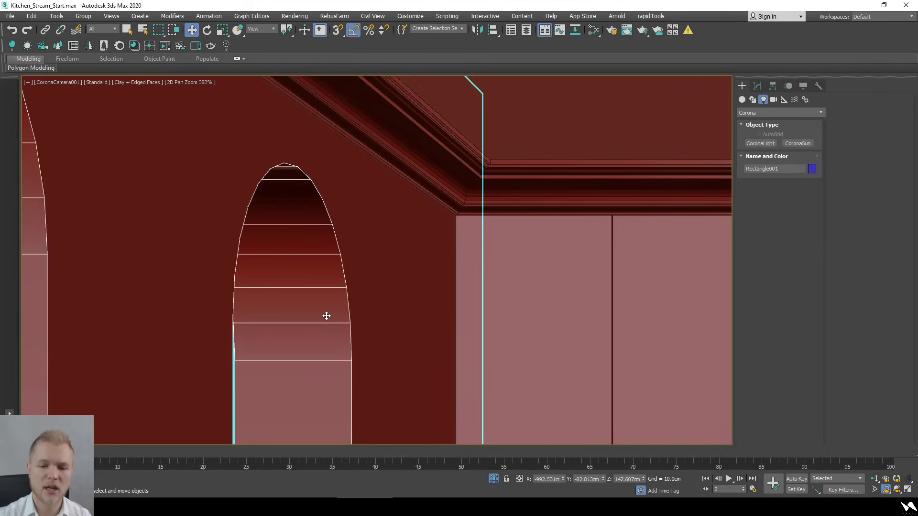
click(760, 87)
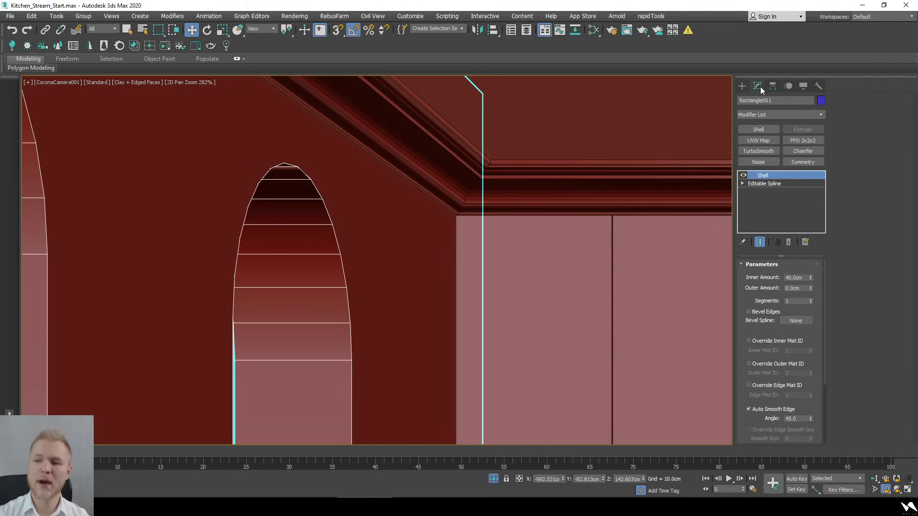
click(781, 184)
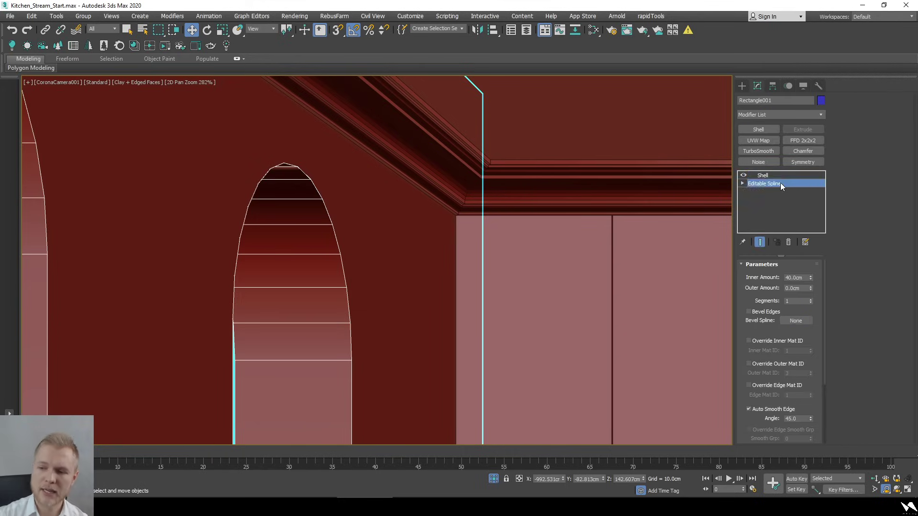
click(780, 286)
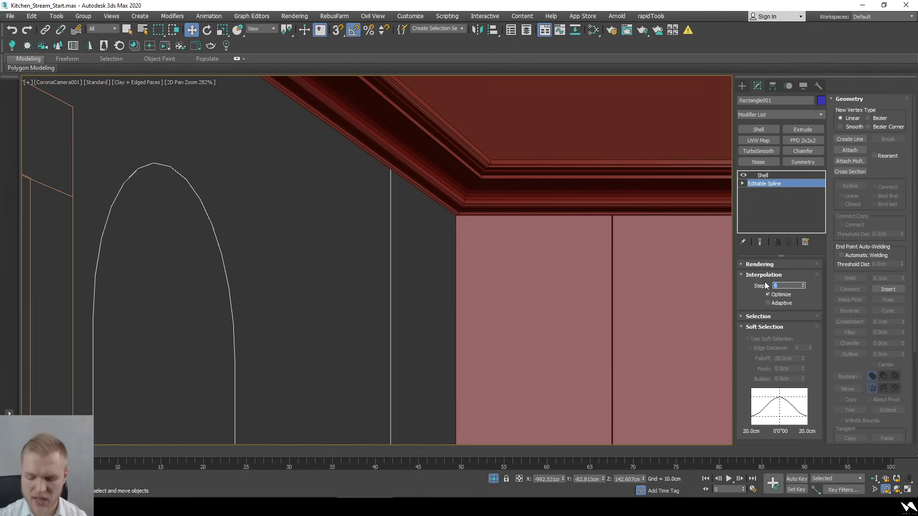
text(24)
key(Return)
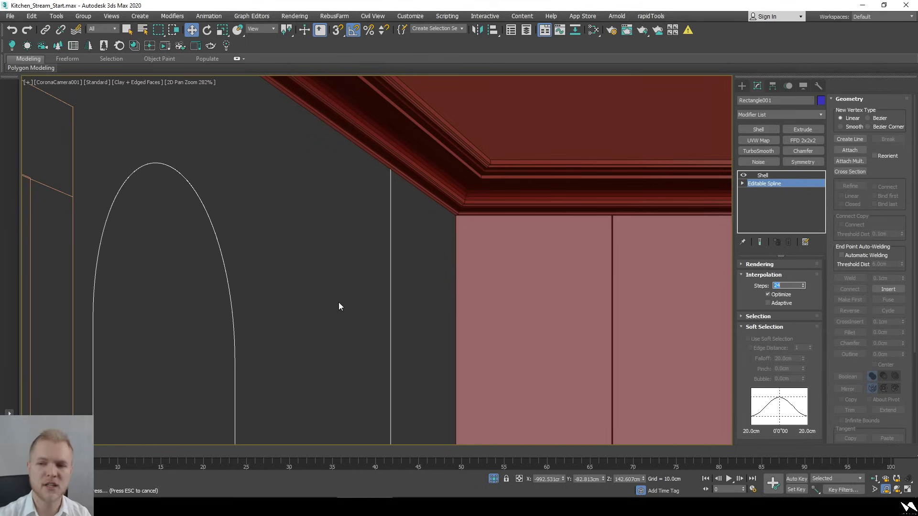
click(774, 175)
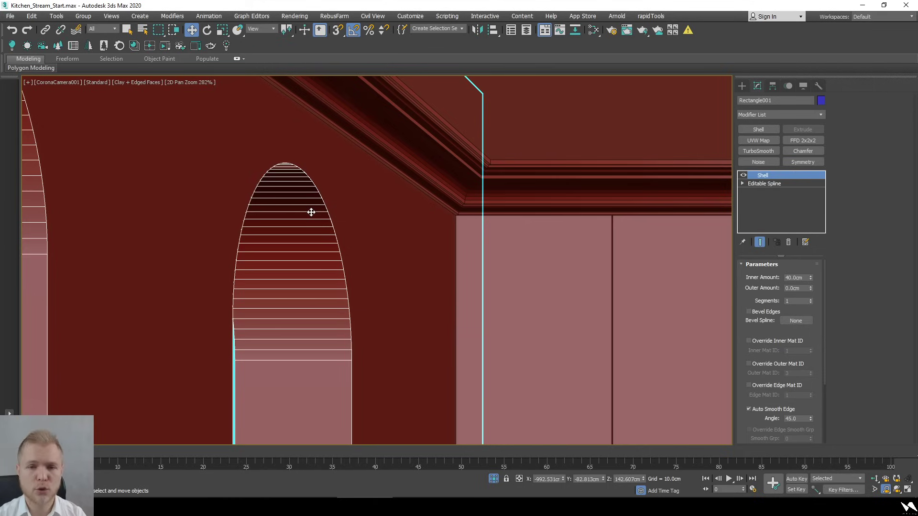
Clone the arched wall as an independent copy and delete the Shell modifier from the copy
key(ctrl+v)
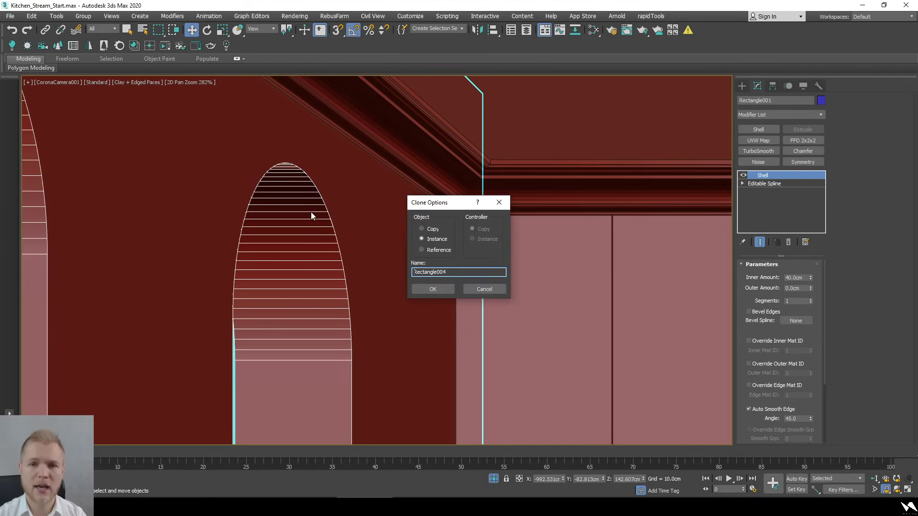
click(432, 231)
click(432, 289)
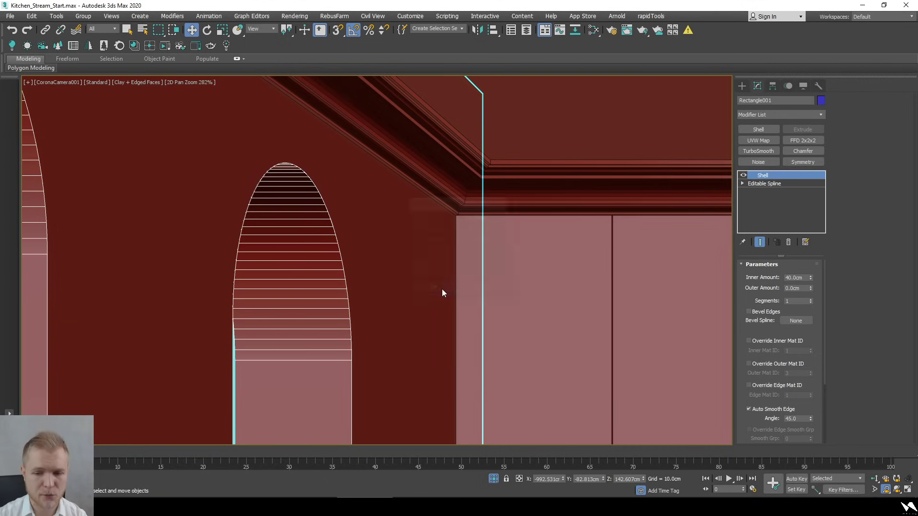
right_click(776, 177)
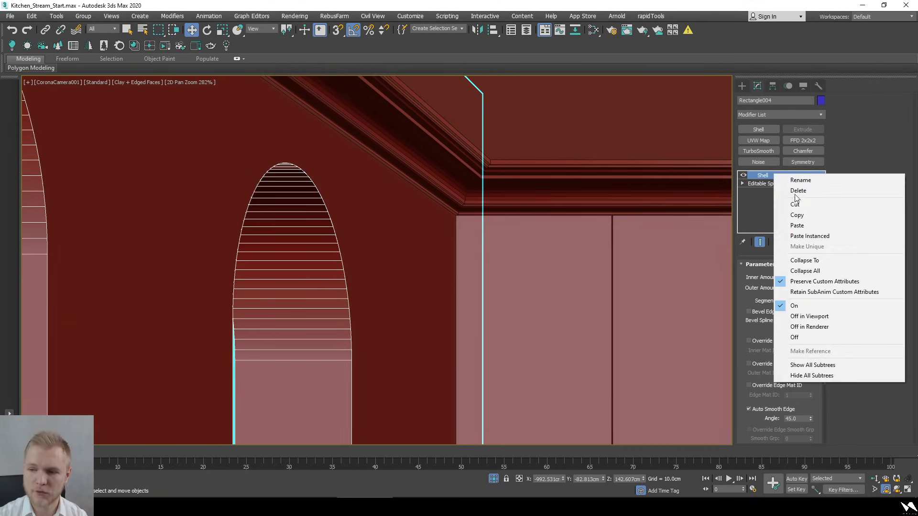
click(794, 188)
Isolate the copied wall spline and show it in the four-viewport layout
key(alt+q)
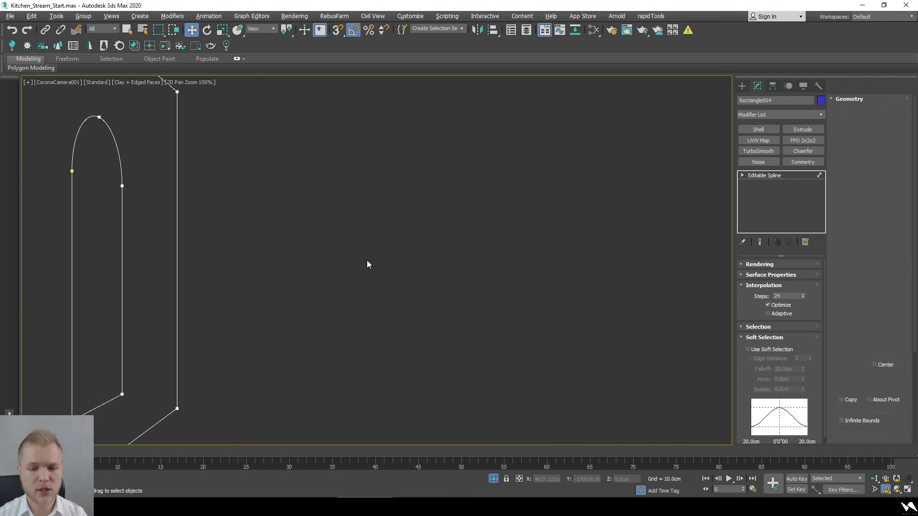
scroll(285, 257, down, 3)
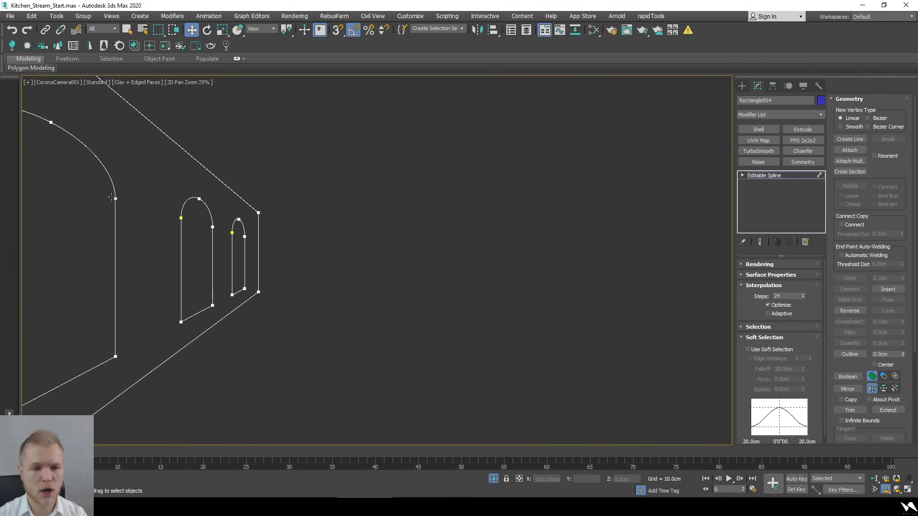
click(907, 491)
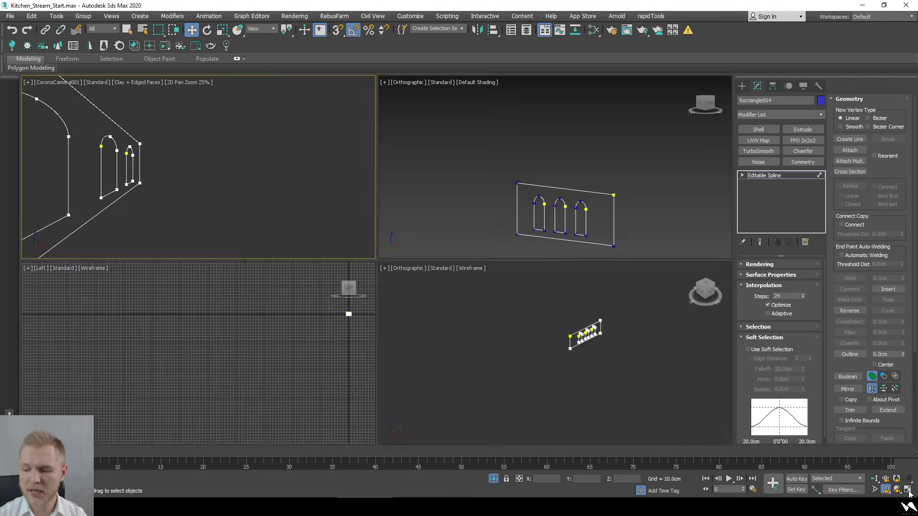
Delete the outer rectangle from the copied wall spline, keeping only the three arch outlines, and leave spline editing
click(615, 219)
key(Delete)
drag(612, 197, 526, 242)
alt+middle_drag(526, 242, 572, 240)
click(787, 177)
scroll(592, 211, up, 3)
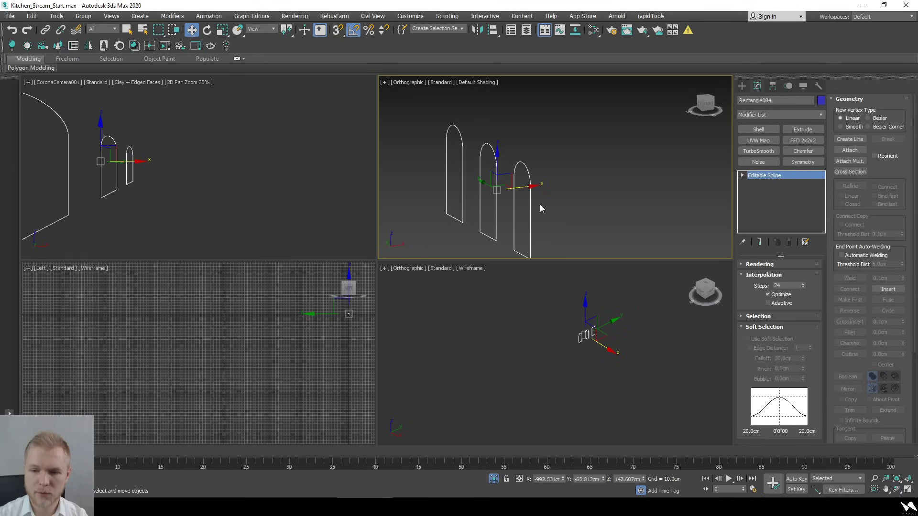
Clone the three arch outlines as a copy offset along the X axis, then reselect the originals
shift+drag(533, 189, 545, 191)
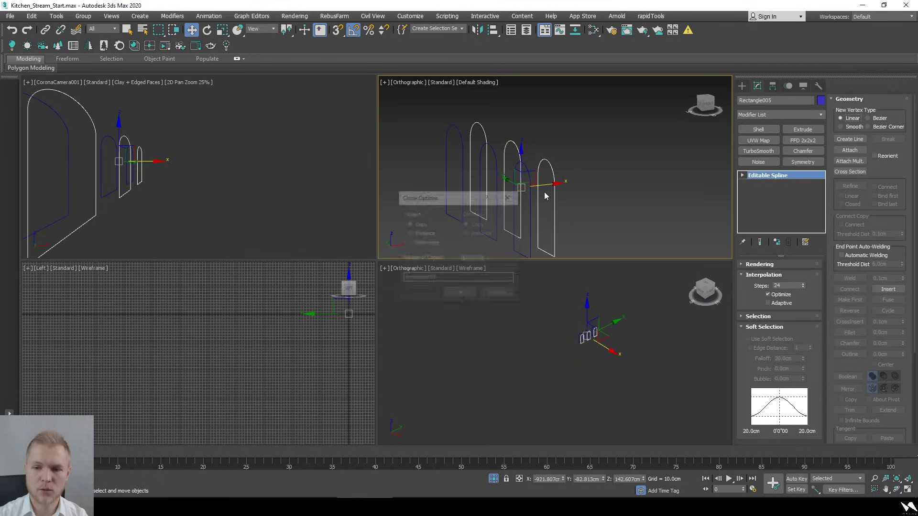
click(461, 293)
click(492, 227)
Divide the vertical side segments of the three original arches with a Divide value of 3 and check the reference kitchen image
key(1)
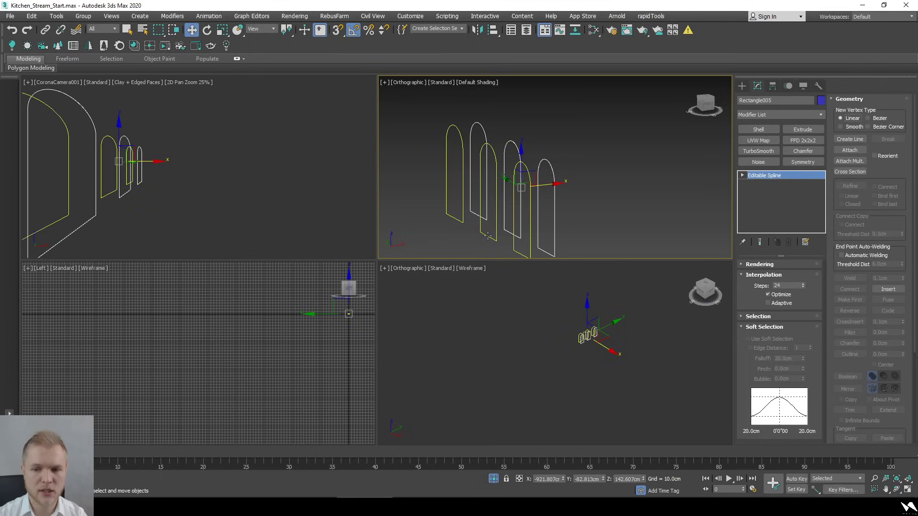
alt+middle_drag(492, 227, 426, 213)
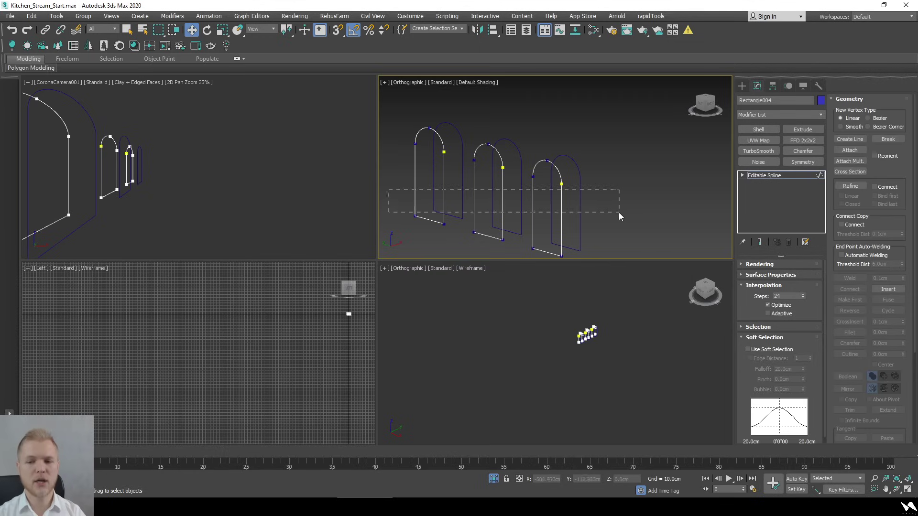
drag(619, 212, 616, 210)
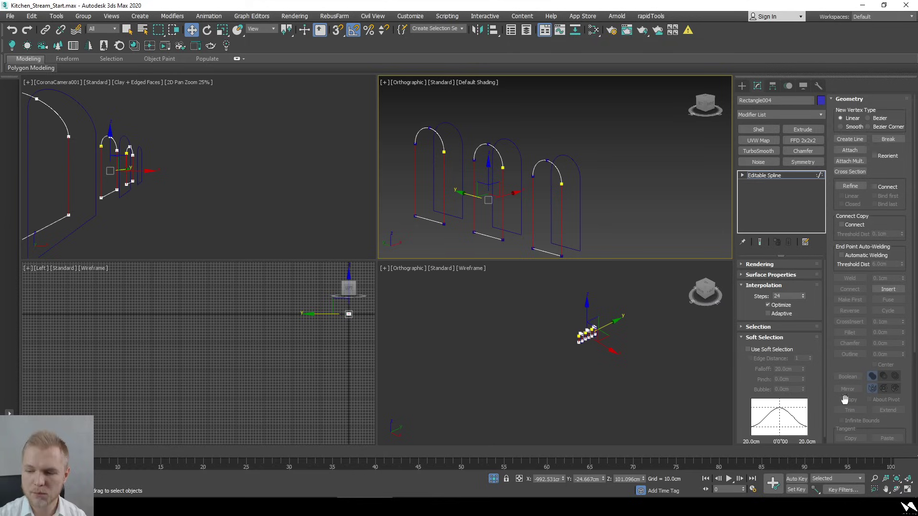
scroll(844, 399, down, 3)
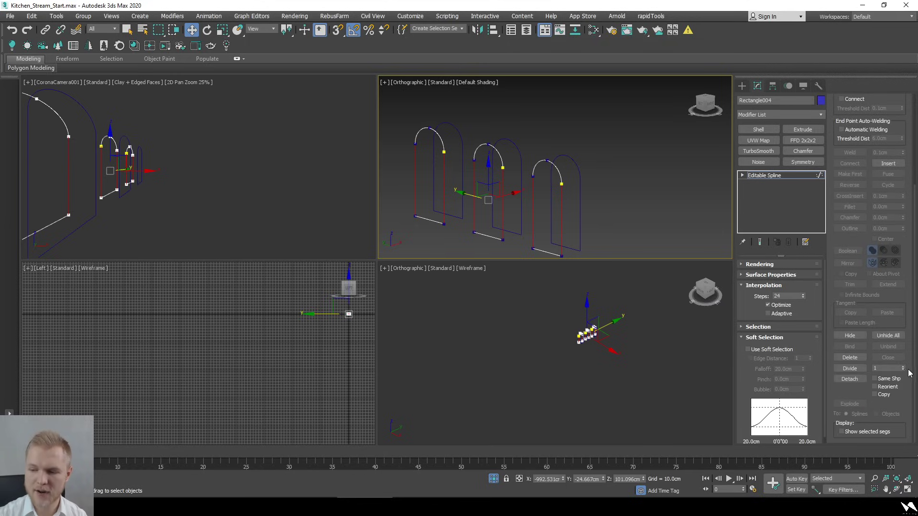
click(903, 366)
click(850, 368)
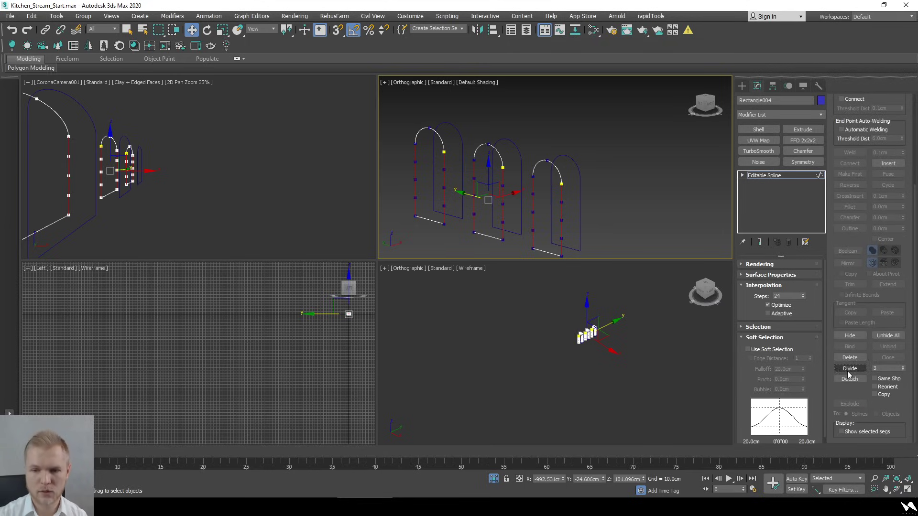
alt+middle_drag(542, 238, 537, 238)
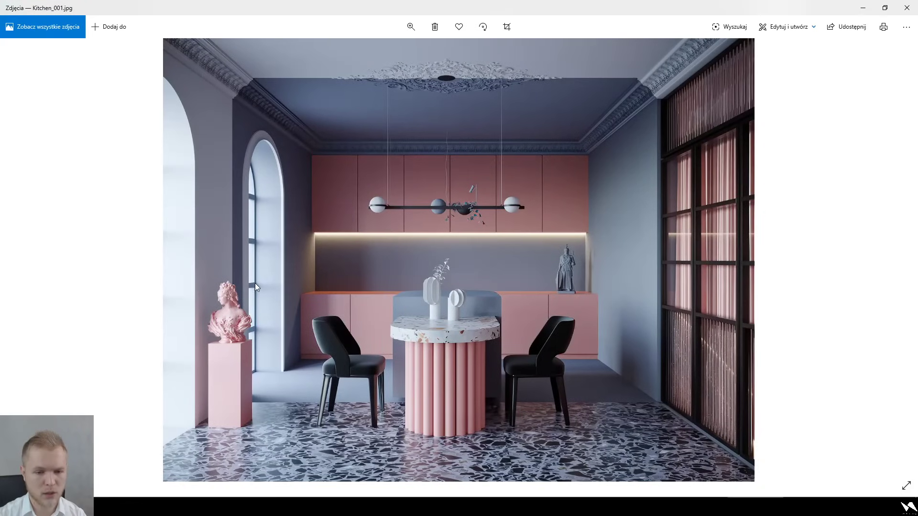
click(861, 7)
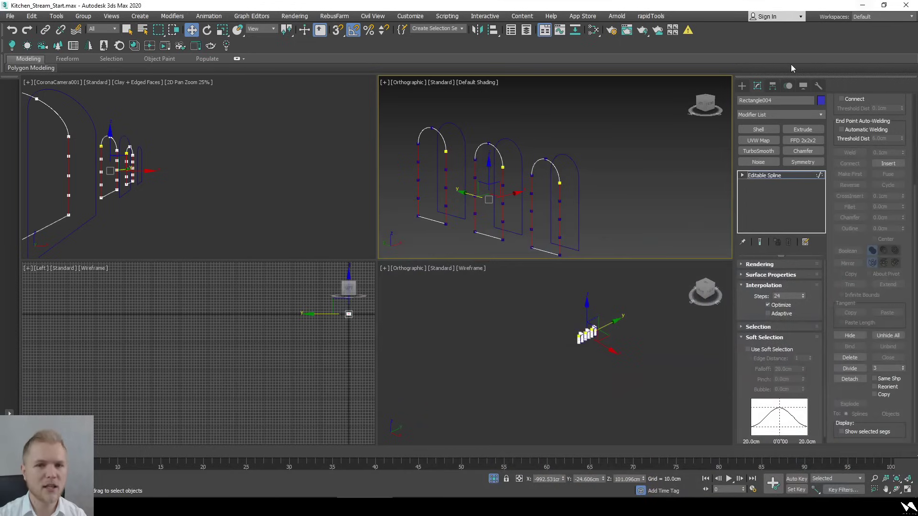
Copy the arches' bottom segments upward with snapping onto each division point and the arch spring line to form horizontal window bars
alt+middle_drag(538, 183, 584, 188)
scroll(582, 193, up, 2)
key(2)
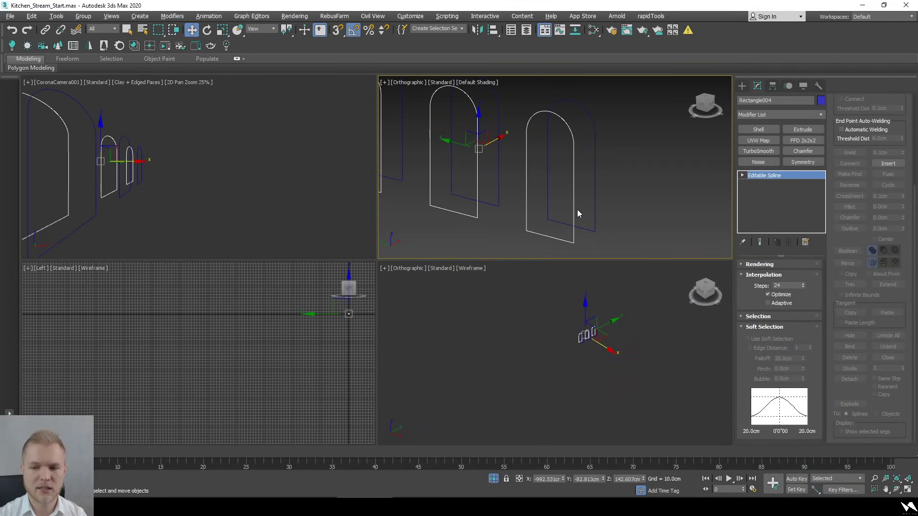
key(1)
click(573, 217)
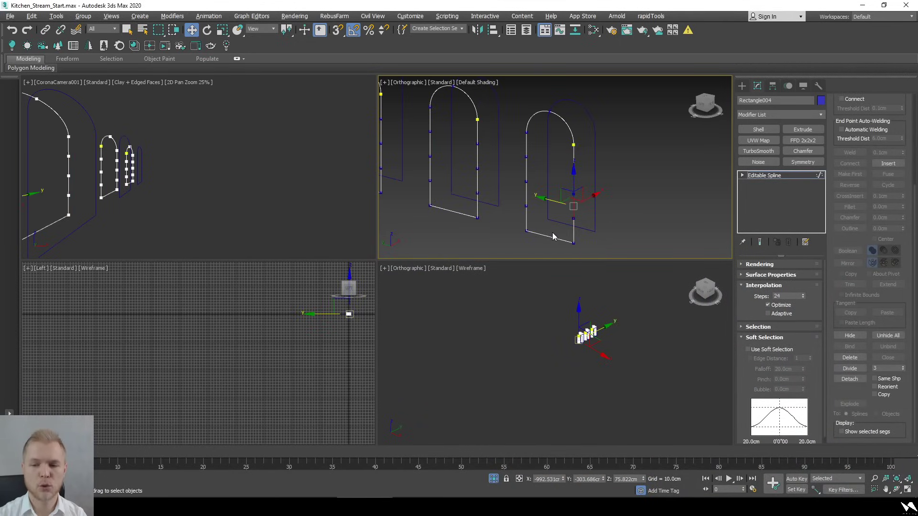
key(s)
drag(549, 216, 526, 210)
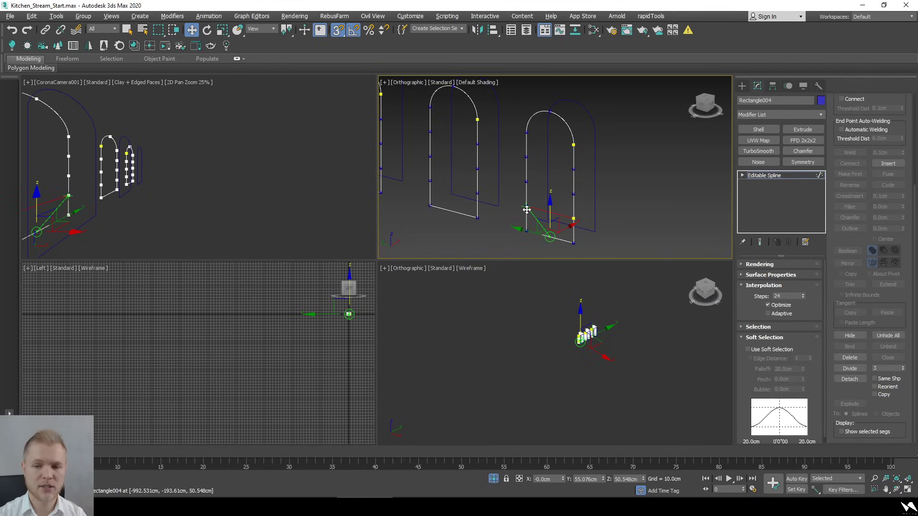
right_click(526, 210)
ctrl+click(470, 215)
middle_drag(433, 230, 506, 223)
ctrl+click(452, 184)
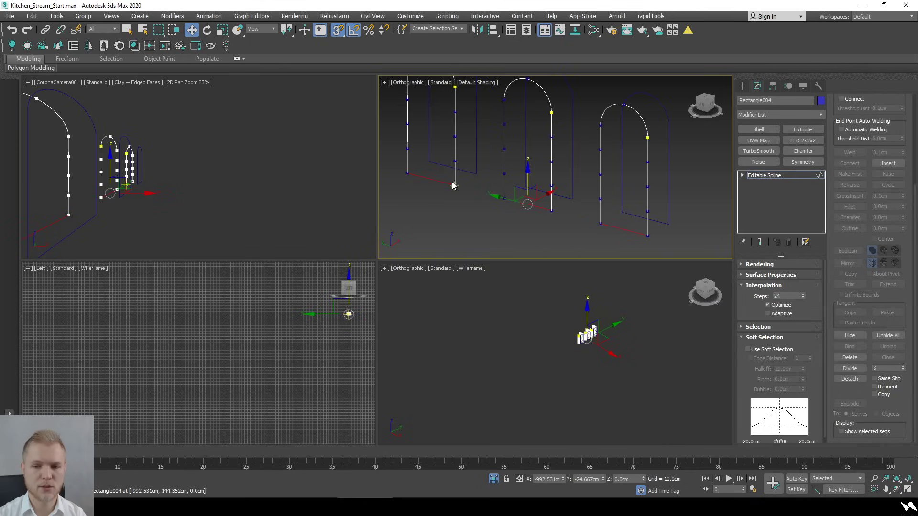
drag(529, 187, 504, 126)
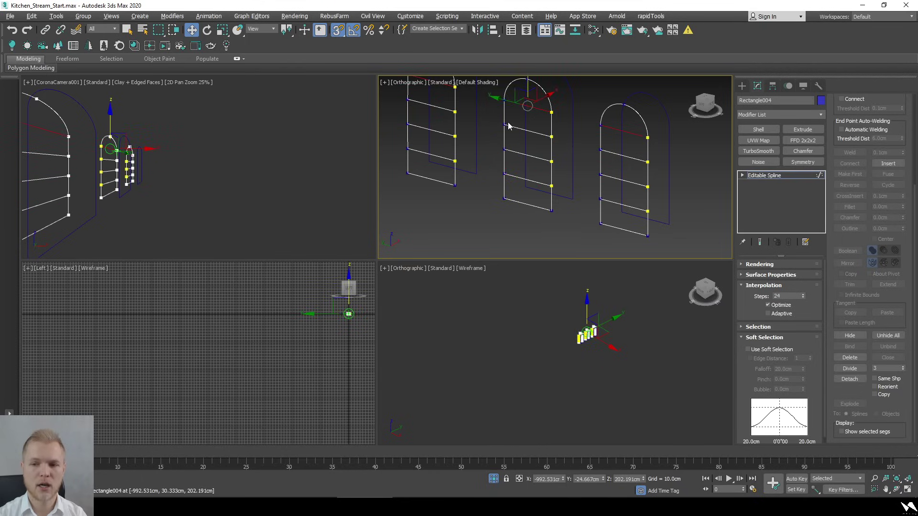
Rotate-copy the spring-line segment of each arch by 90 degrees about X to form a central vertical bar in all three windows
alt+middle_drag(509, 120, 550, 143)
key(e)
key(s)
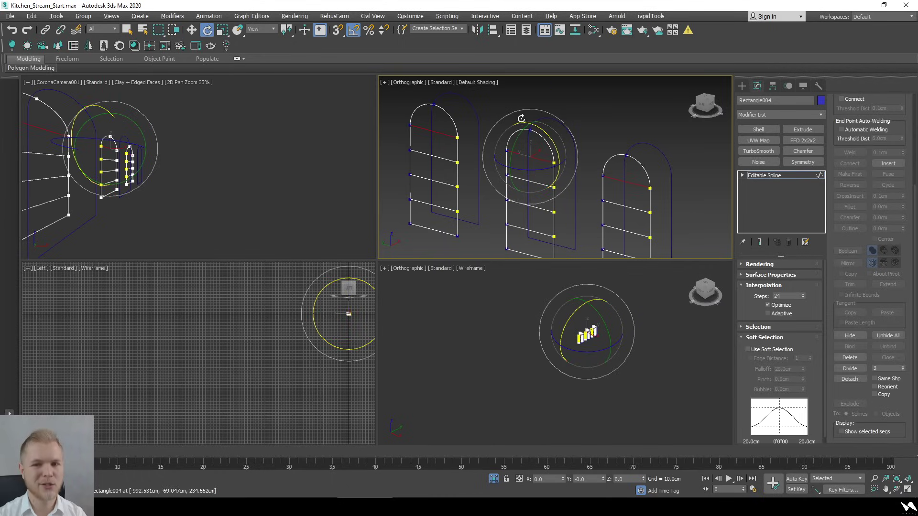
click(436, 128)
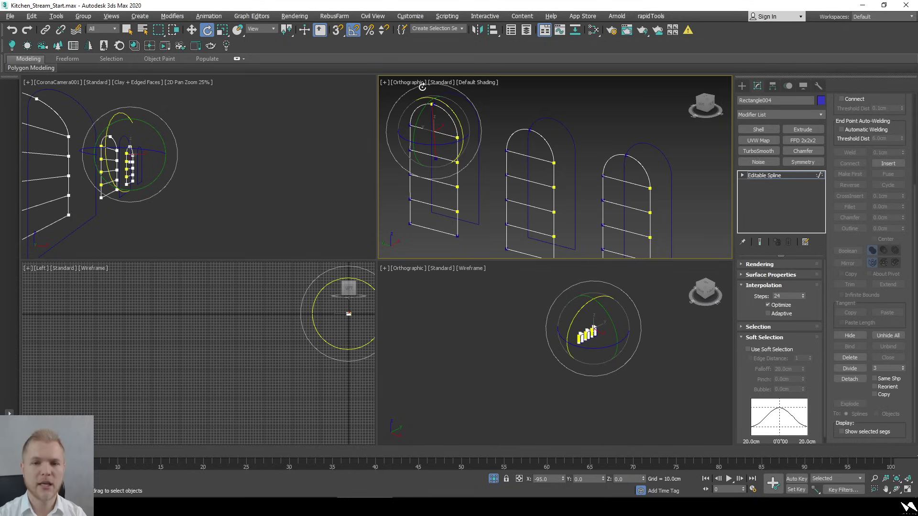
drag(422, 87, 426, 88)
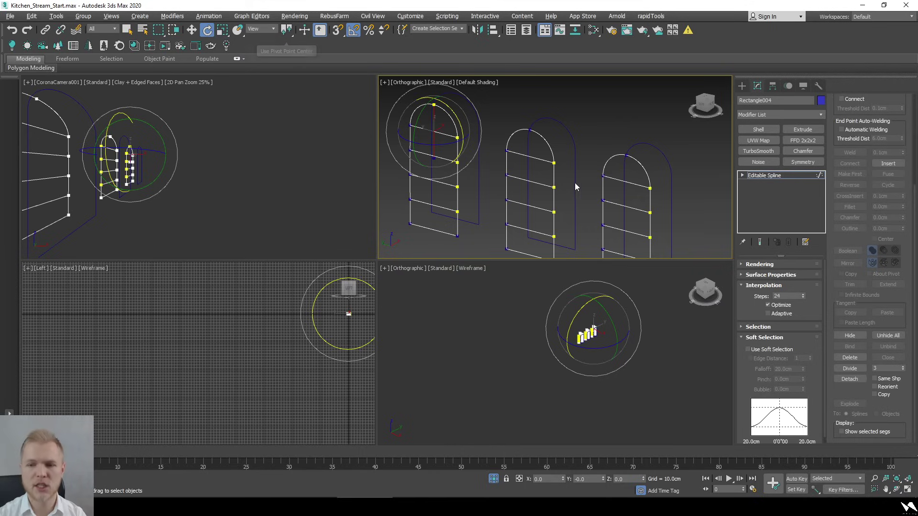
click(534, 158)
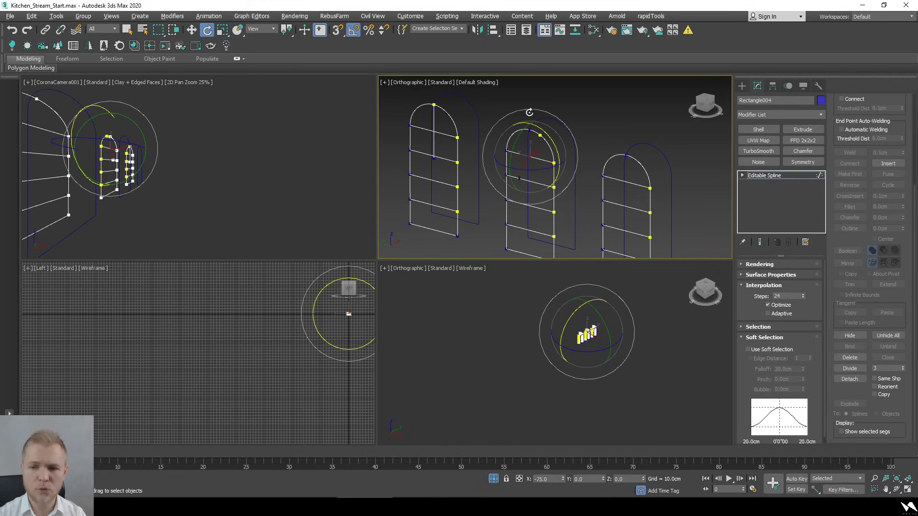
drag(531, 109, 530, 108)
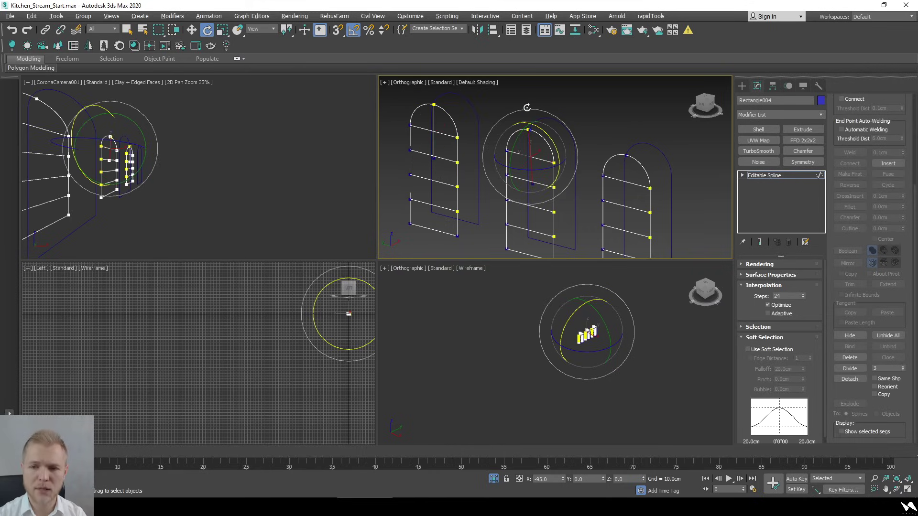
click(646, 187)
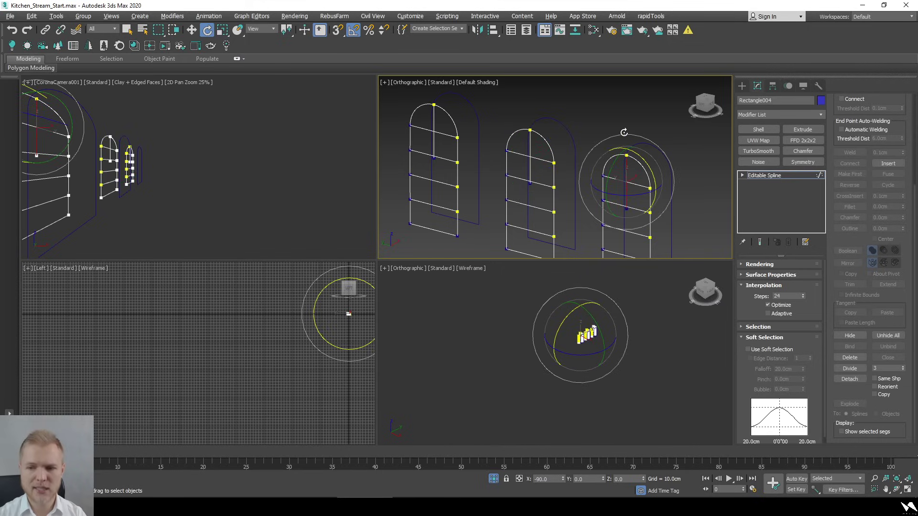
Move the lower end vertices of the three central vertical bars down to the arches' bottom edge using snapping
key(1)
click(529, 183)
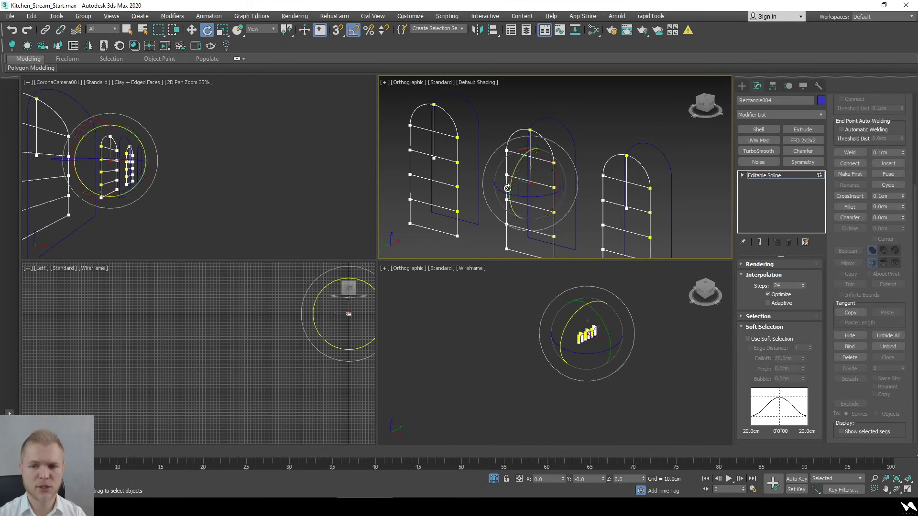
ctrl+click(434, 158)
ctrl+click(627, 209)
middle_drag(628, 245, 609, 187)
key(w)
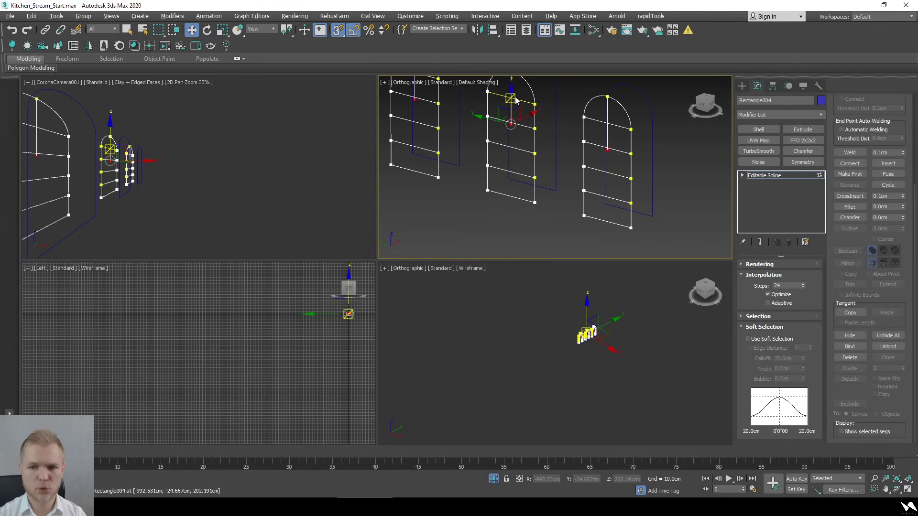
drag(510, 101, 515, 206)
Lower the vertical bars' end vertices slightly below the bottom edge without snapping, working in wireframe, and leave vertex editing
mouse_move(515, 206)
alt+middle_down()
mouse_move(489, 226)
mouse_move(634, 168)
mouse_move(545, 188)
alt+middle_up()
key(F3)
scroll(546, 188, up, 4)
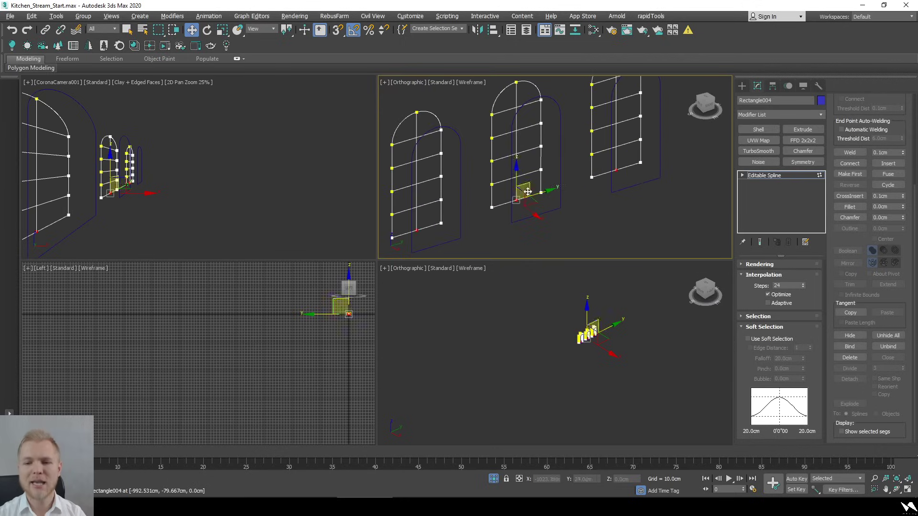
key(s)
key(s)
drag(513, 169, 532, 196)
alt+middle_drag(532, 196, 548, 199)
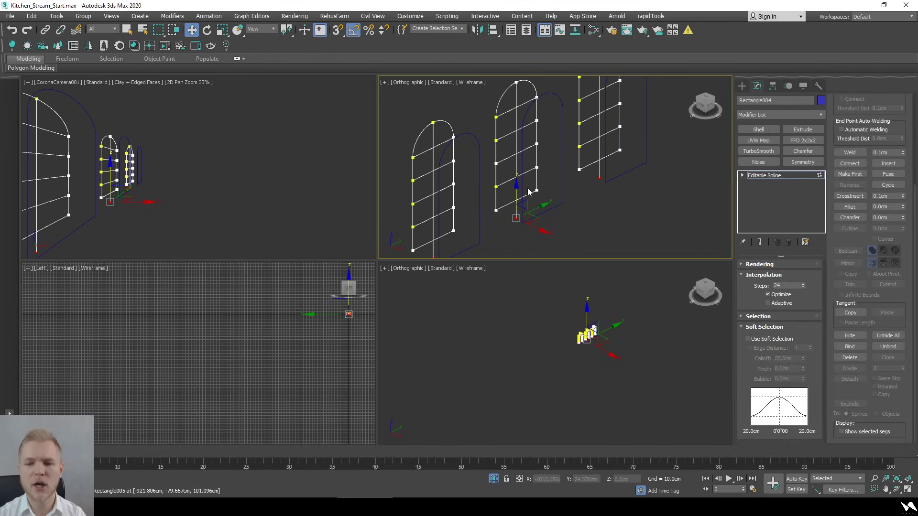
right_click(516, 179)
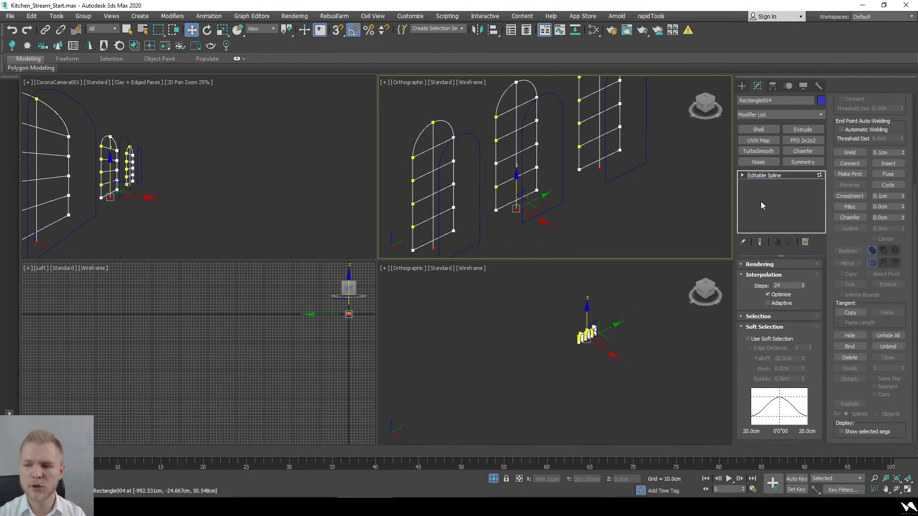
click(787, 175)
Make the window spline visible in the renderer and viewport, and give it a Rectangular cross-section
alt+middle_drag(678, 186, 569, 185)
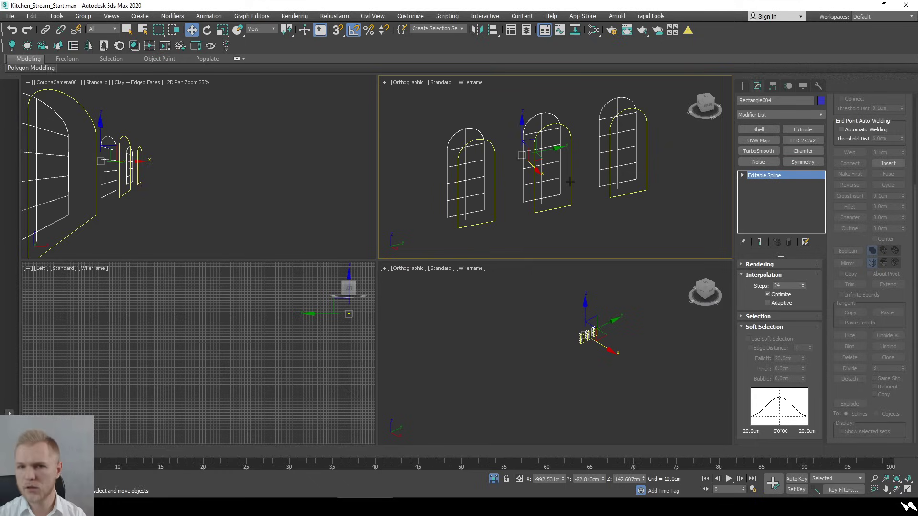
click(595, 169)
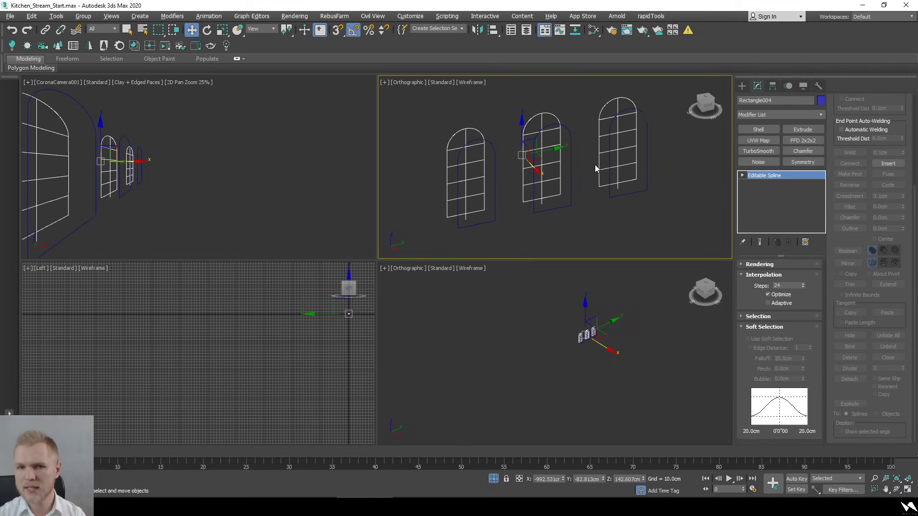
click(759, 264)
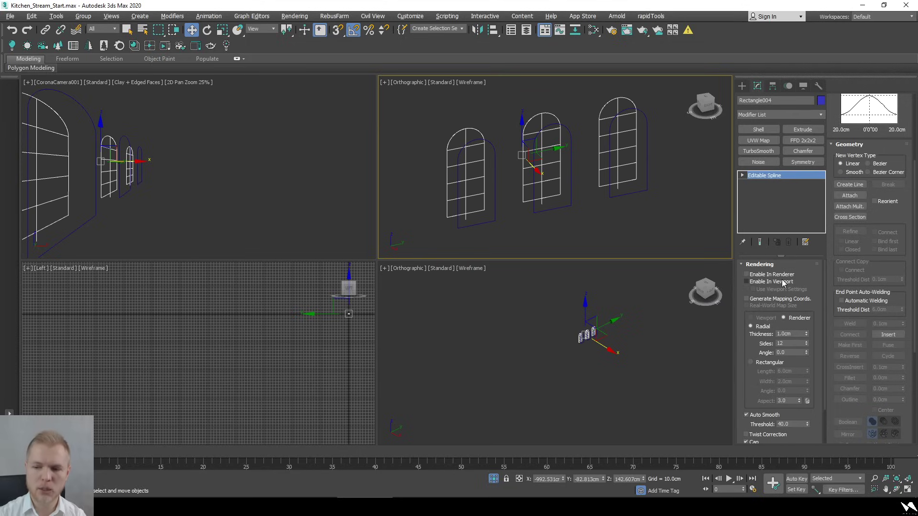
click(772, 275)
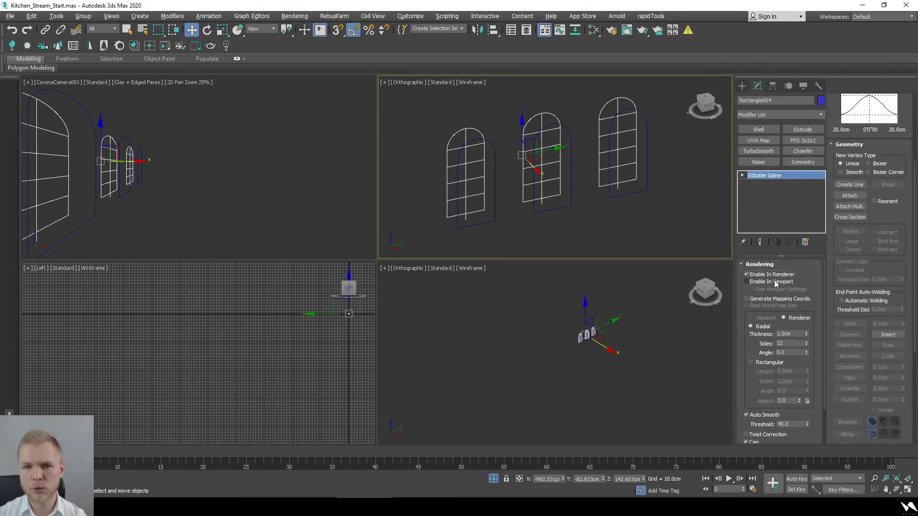
click(776, 282)
scroll(539, 189, up, 10)
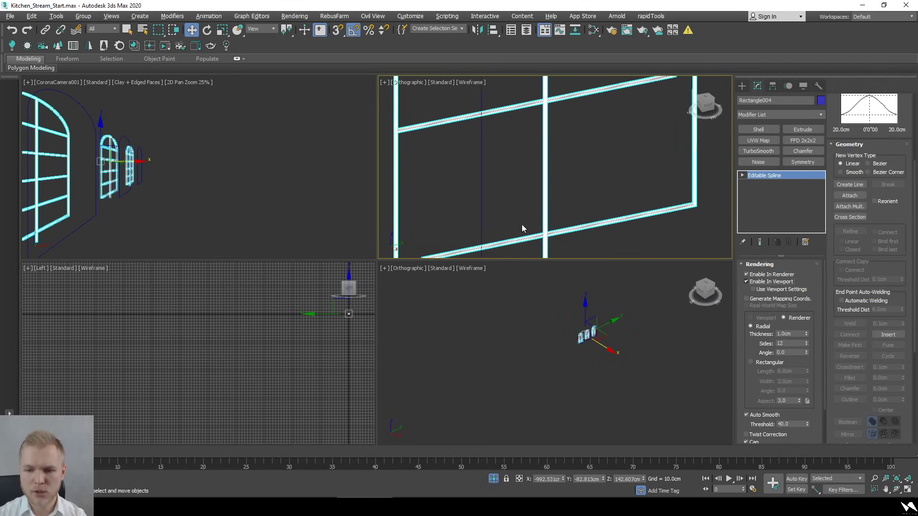
scroll(516, 237, up, 8)
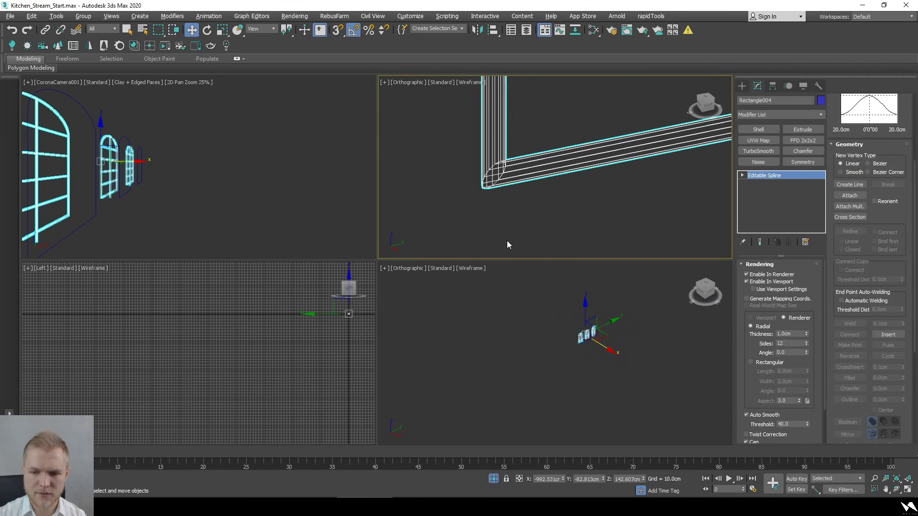
click(777, 362)
Show the window frames in default shading and examine the bars of the middle arched window
scroll(578, 205, down, 10)
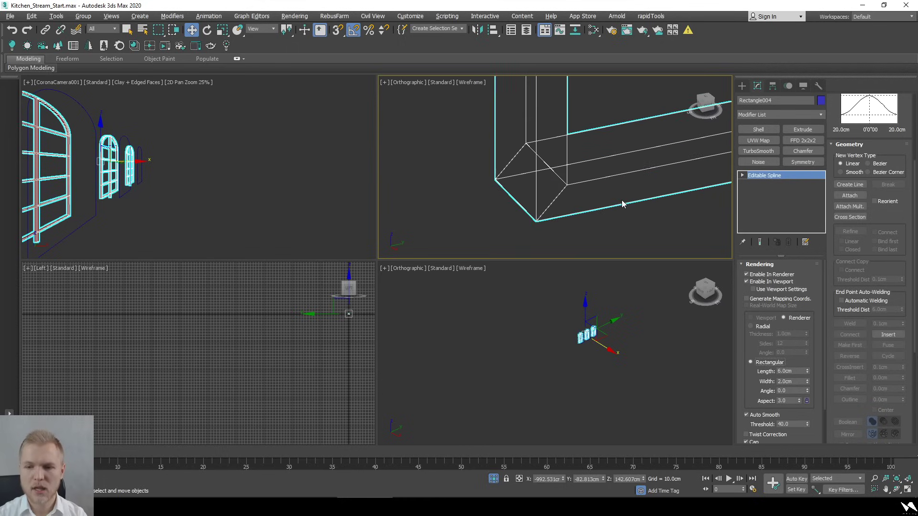
key(r)
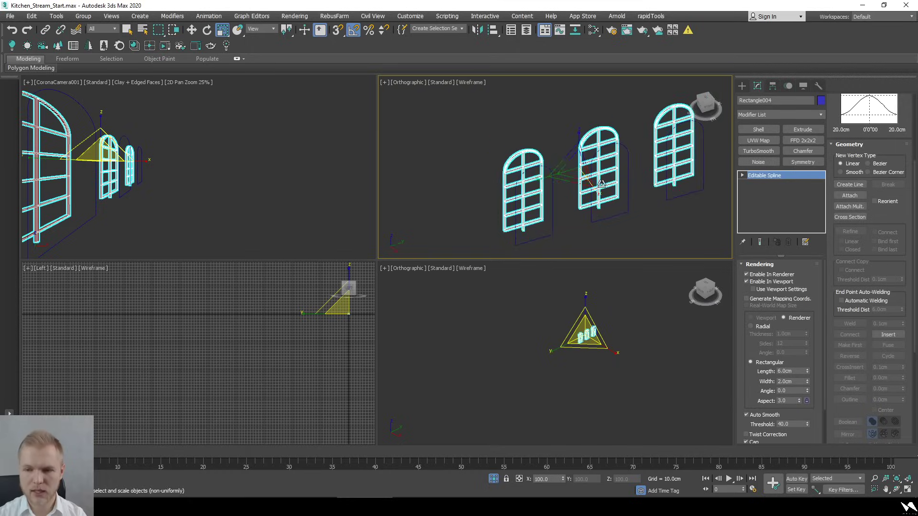
key(F3)
scroll(535, 168, up, 8)
scroll(564, 170, down, 2)
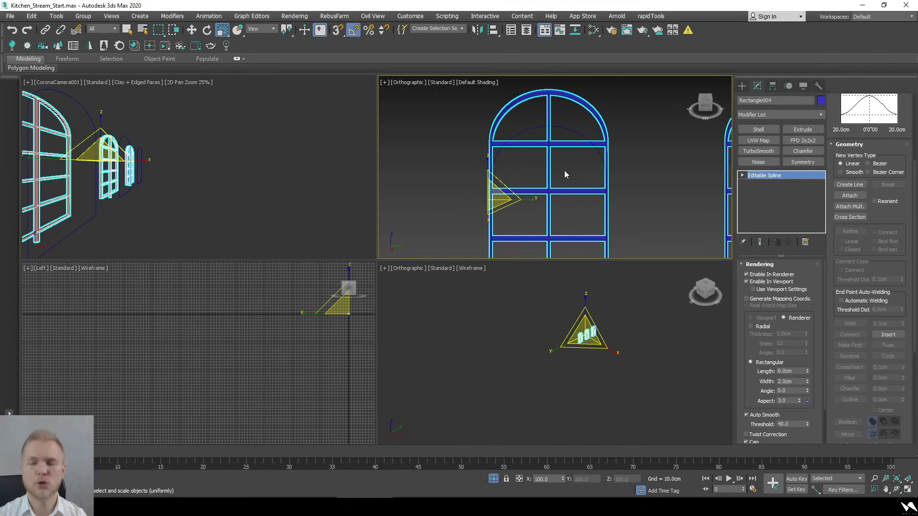
alt+middle_drag(566, 159, 655, 182)
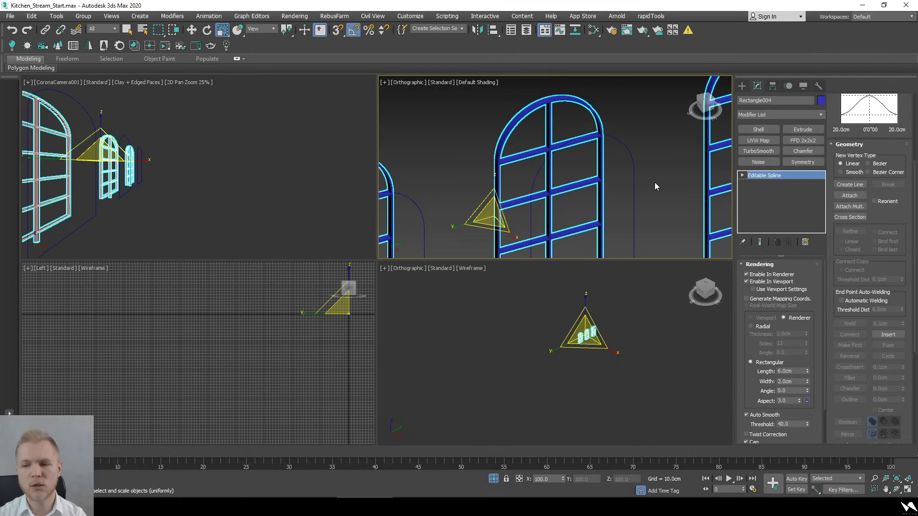
Set the width of the window frames' rectangular cross-section to 6 cm
double_click(796, 381)
text(6)
key(Return)
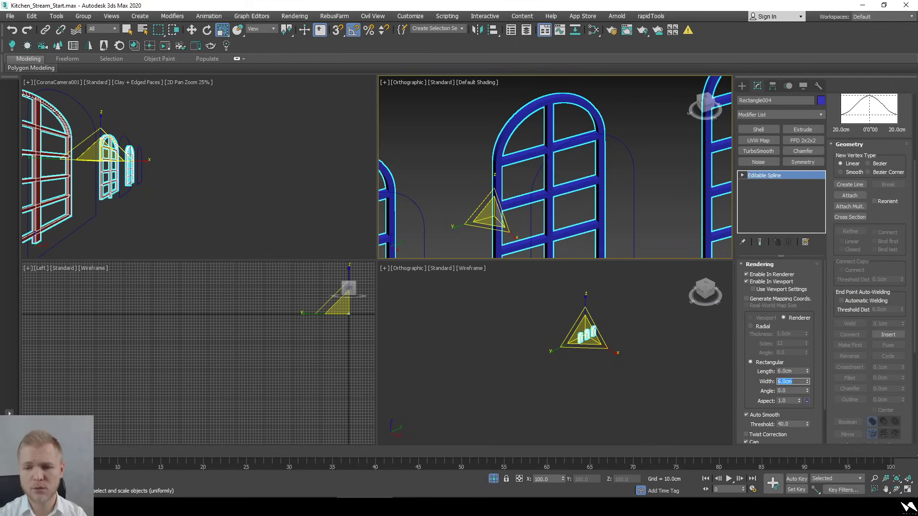
scroll(607, 190, down, 4)
middle_drag(613, 195, 604, 188)
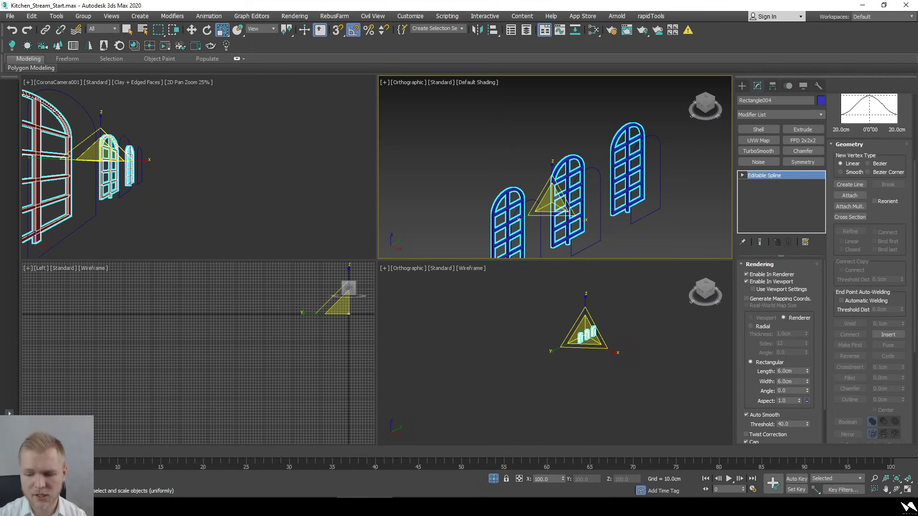
Check the Kitchen_001.jpg reference image and set the length of the frames' rectangular cross-section to 3.96 cm
key(alt+Tab)
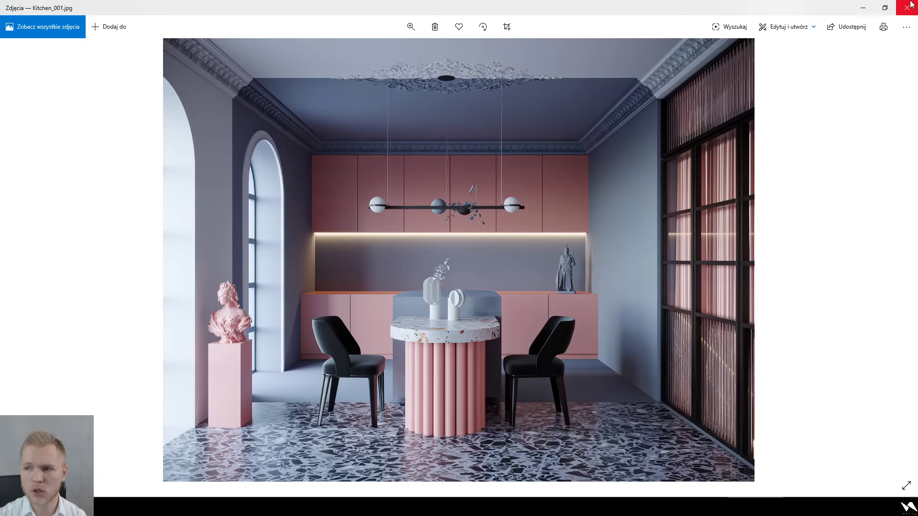
click(863, 7)
alt+middle_drag(559, 190, 548, 173)
key(t)
right_click(600, 166)
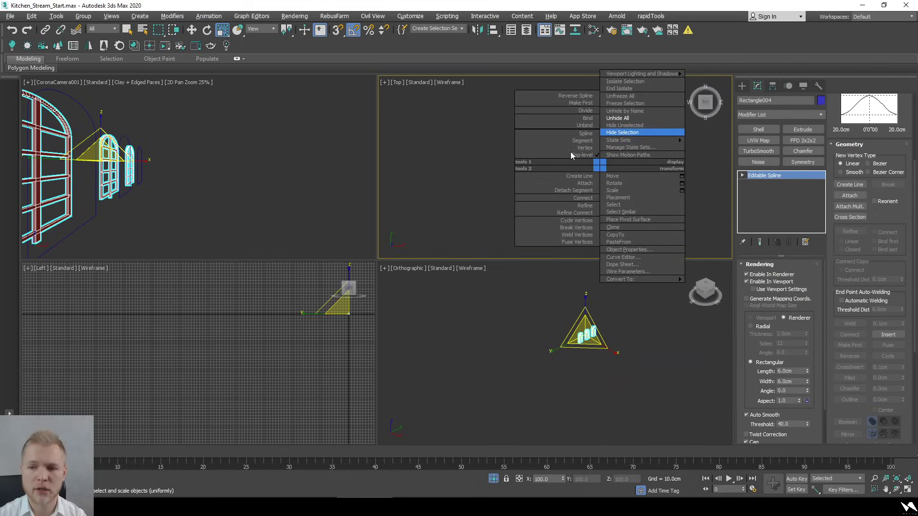
scroll(596, 180, up, 5)
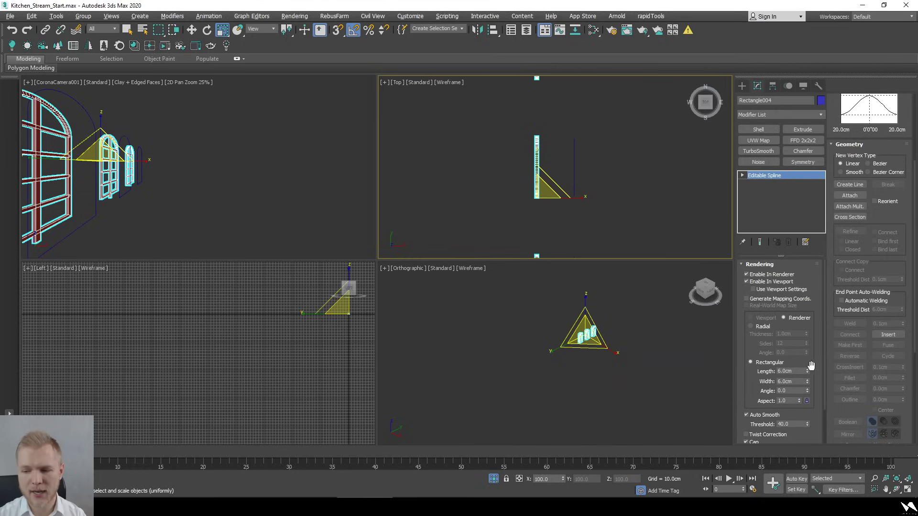
drag(807, 372, 809, 383)
Unhide all objects and move the window frames about 10 cm along X toward the room's interior
right_click(556, 192)
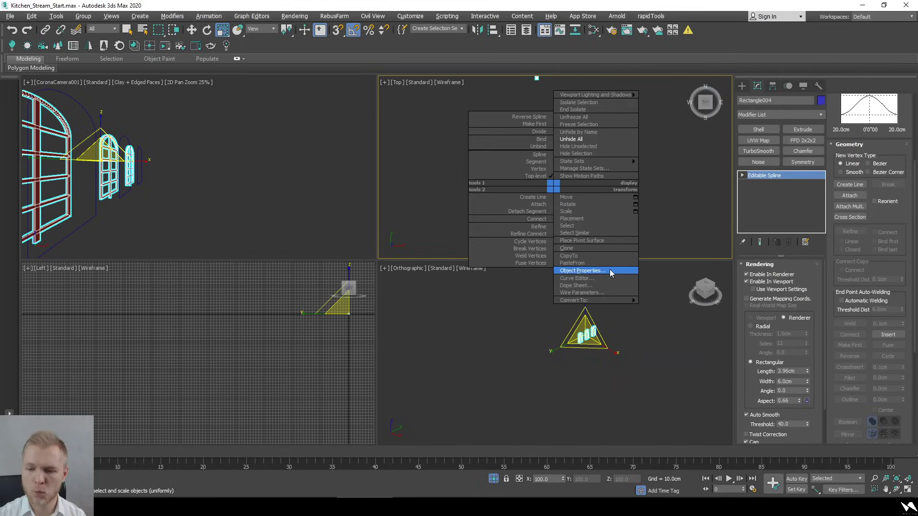
click(512, 189)
right_click(547, 172)
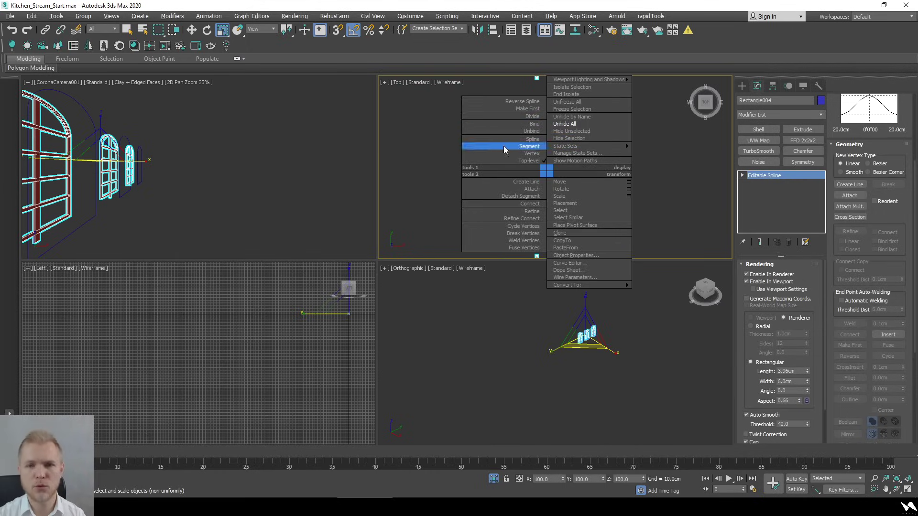
key(w)
right_click(537, 173)
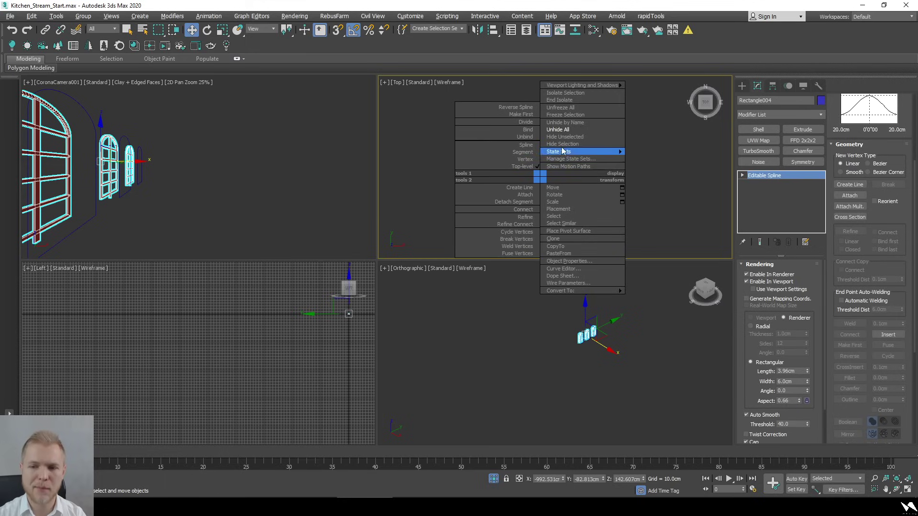
click(557, 131)
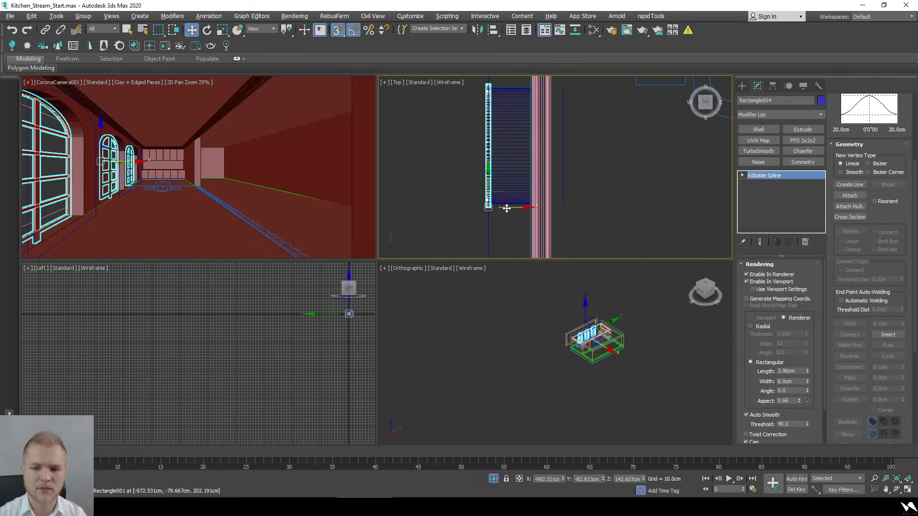
drag(506, 205, 516, 207)
alt+middle_drag(517, 207, 547, 170)
scroll(547, 170, up, 3)
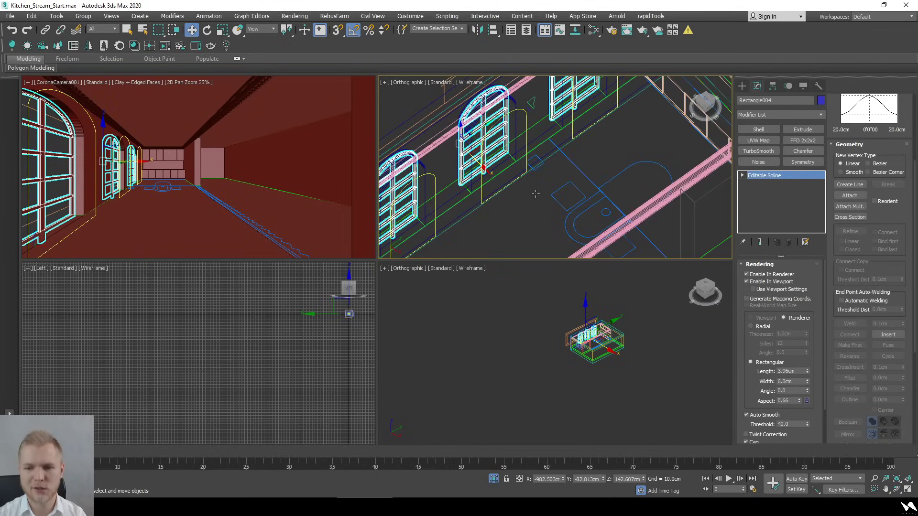
Select the plain arched outline spline and copy it about 60 cm along negative X onto the window frames
click(535, 193)
alt+middle_drag(535, 193, 533, 174)
click(532, 174)
click(515, 167)
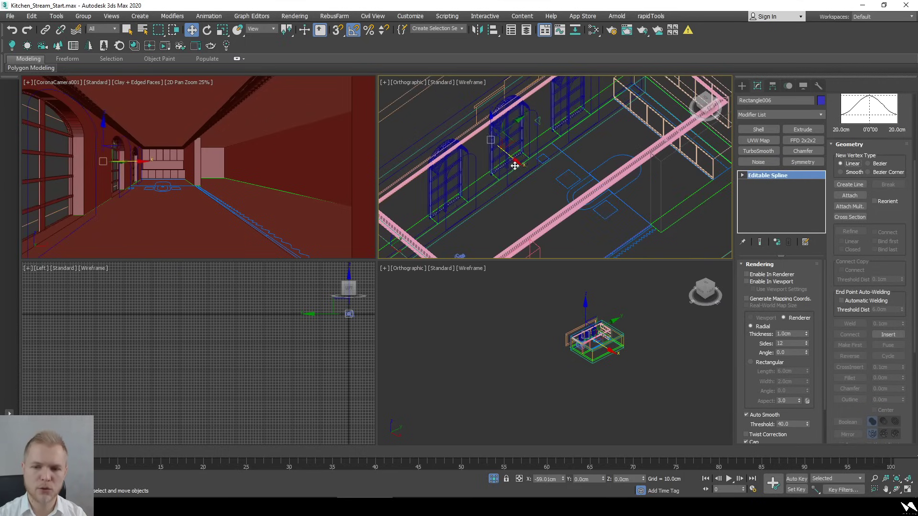
shift+drag(514, 165, 530, 183)
click(444, 295)
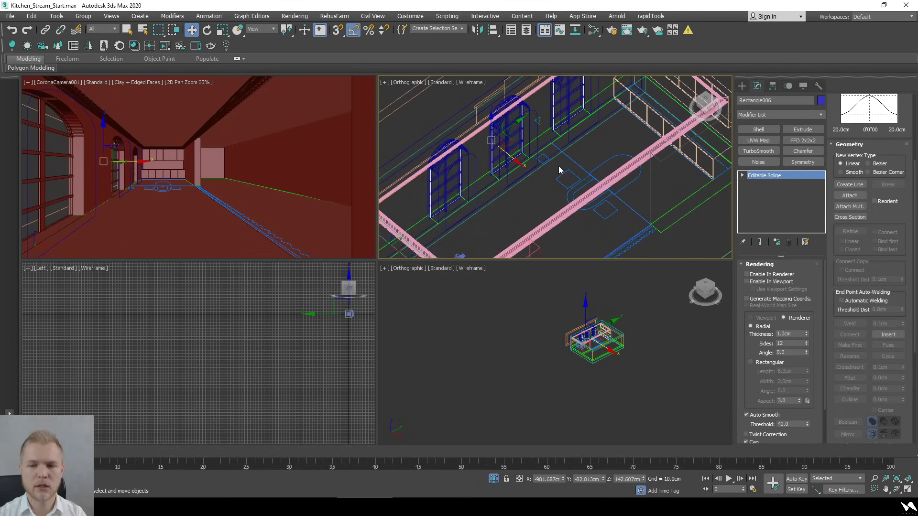
Align the copied arches with the middle of the frame depth, at about X -982.5 cm
key(t)
scroll(564, 205, up, 8)
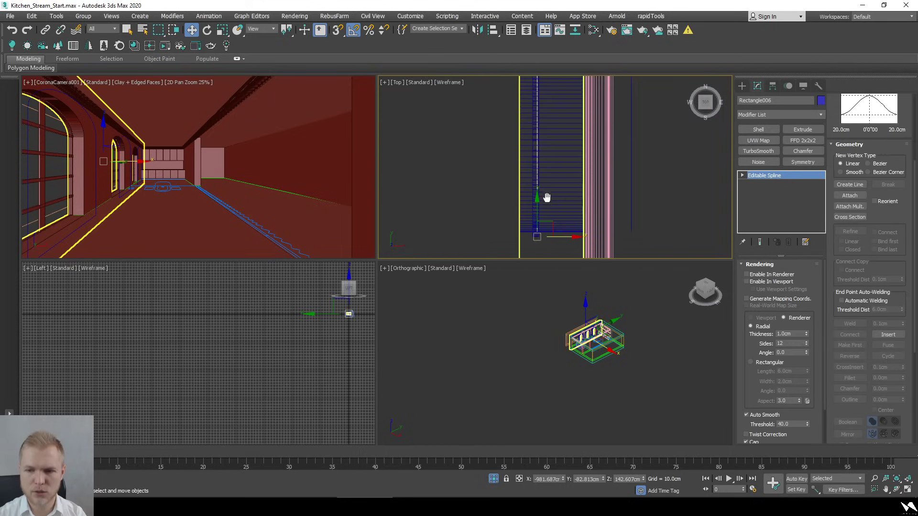
scroll(567, 245, up, 2)
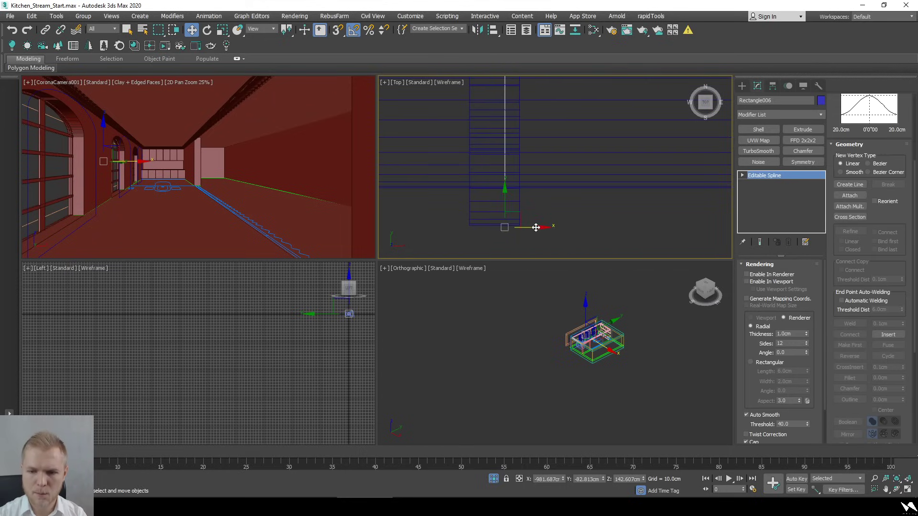
alt+middle_drag(535, 225, 511, 197)
scroll(529, 225, up, 5)
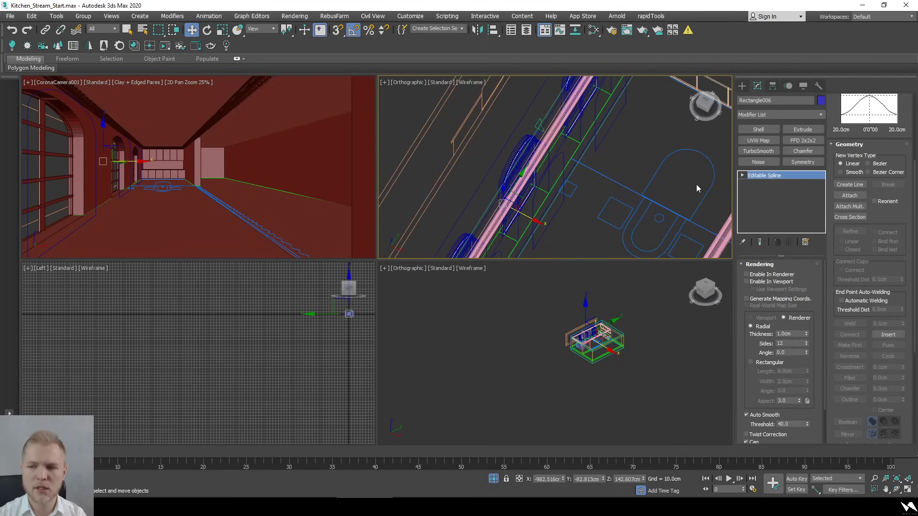
Change the copied arch spline's object color to teal green
click(821, 100)
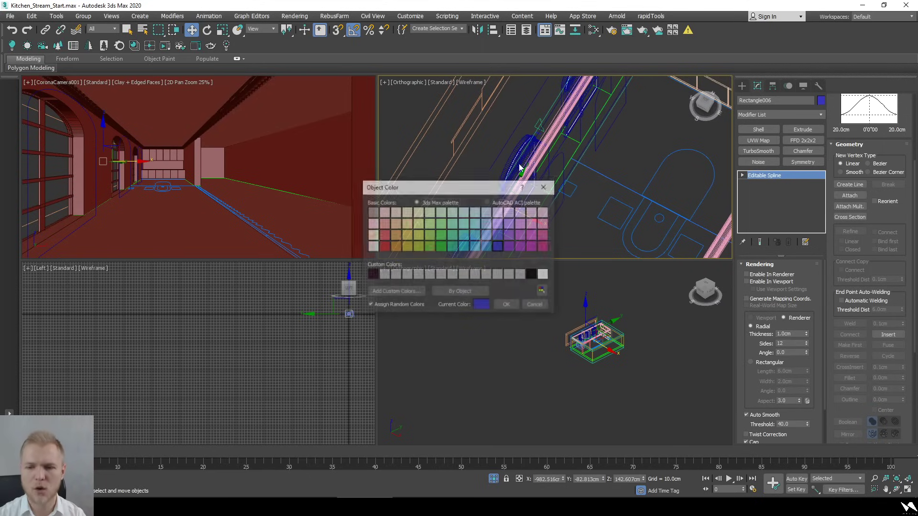
click(454, 245)
click(506, 304)
mouse_move(549, 200)
alt+middle_down()
mouse_move(541, 188)
mouse_move(555, 188)
alt+middle_up()
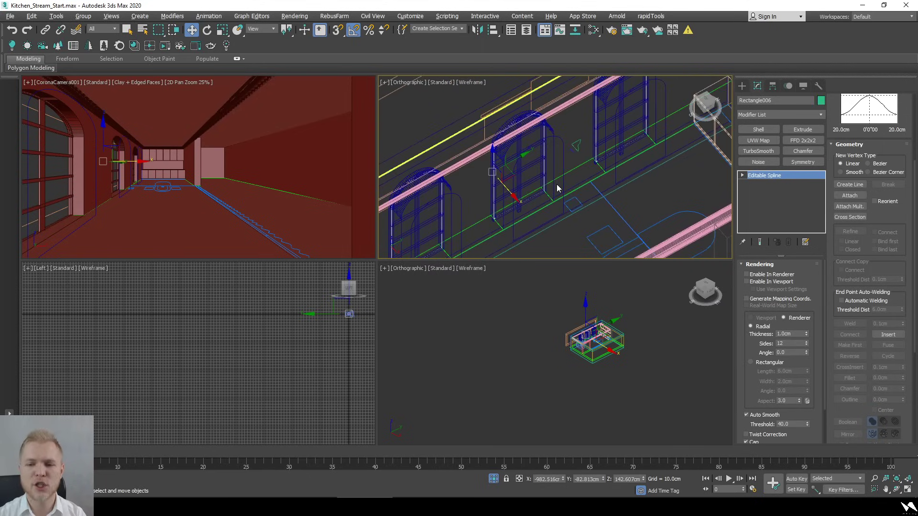
Convert the copied arches to an Editable Poly and isolate them in shaded display with edged faces
right_click(521, 197)
mouse_move(593, 314)
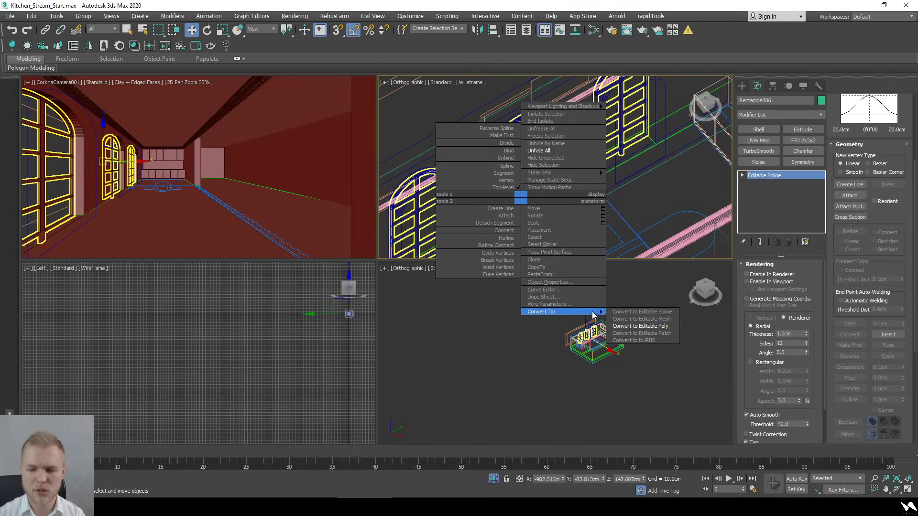
click(636, 326)
key(alt+q)
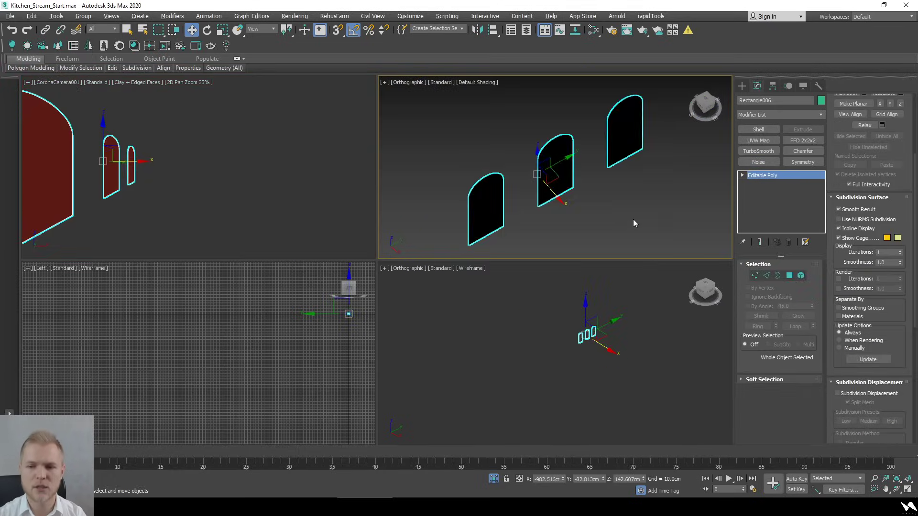
click(641, 221)
key(F3)
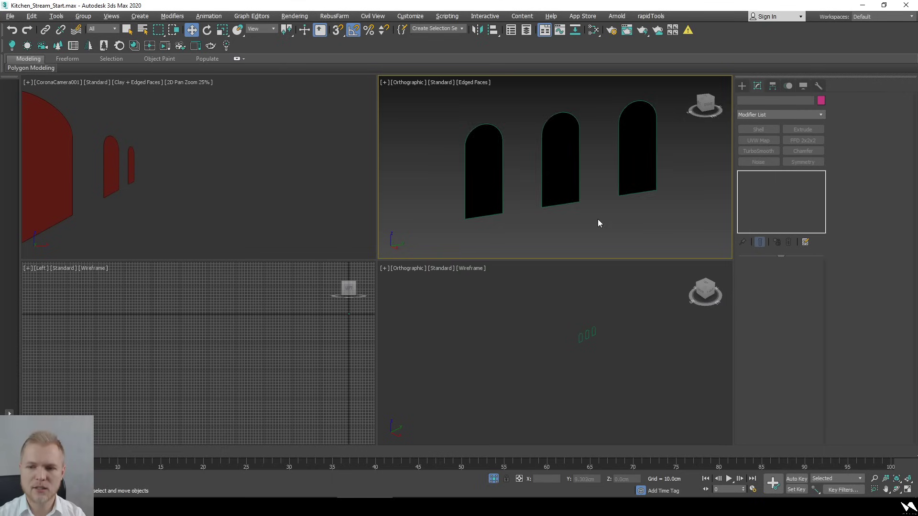
mouse_move(597, 219)
alt+middle_down()
mouse_move(698, 210)
mouse_move(570, 174)
mouse_move(610, 233)
alt+middle_up()
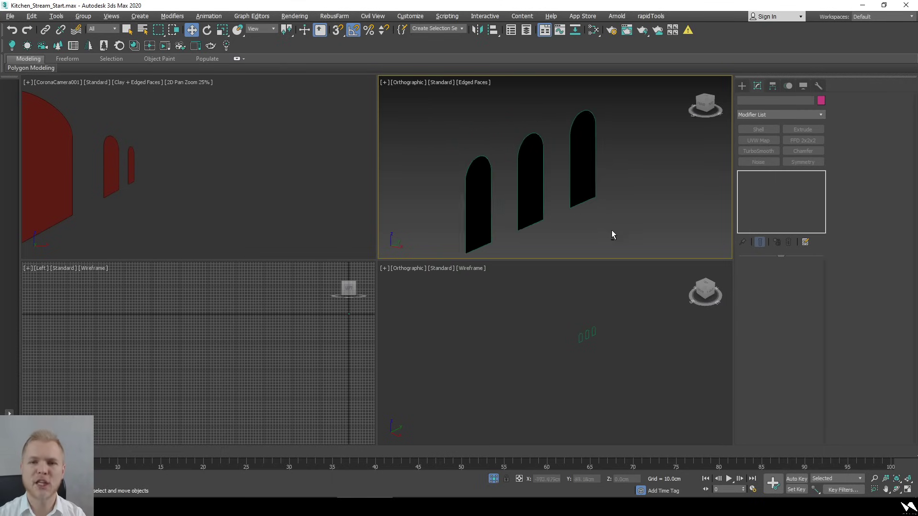
drag(605, 255, 411, 154)
click(528, 172)
Unhide all objects and hide the solid arched panes in the shaded camera view
right_click(561, 147)
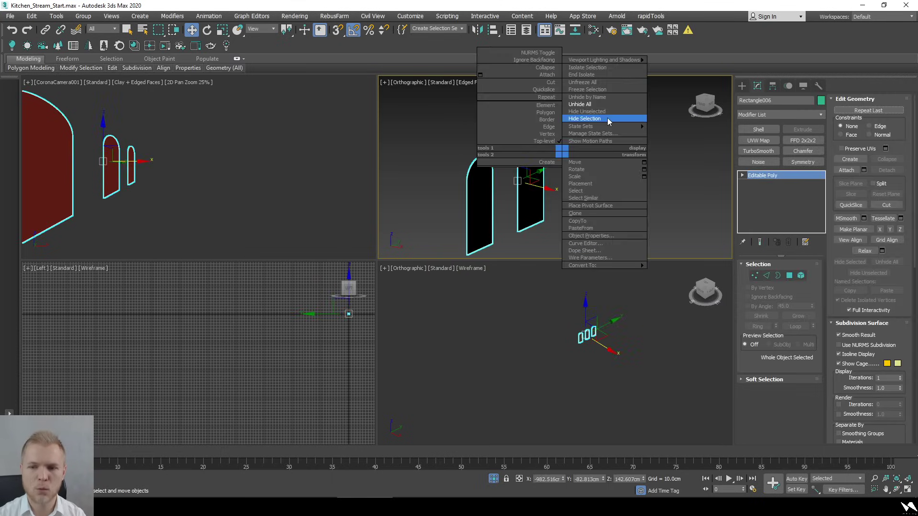
click(604, 104)
key(shift+z)
key(F3)
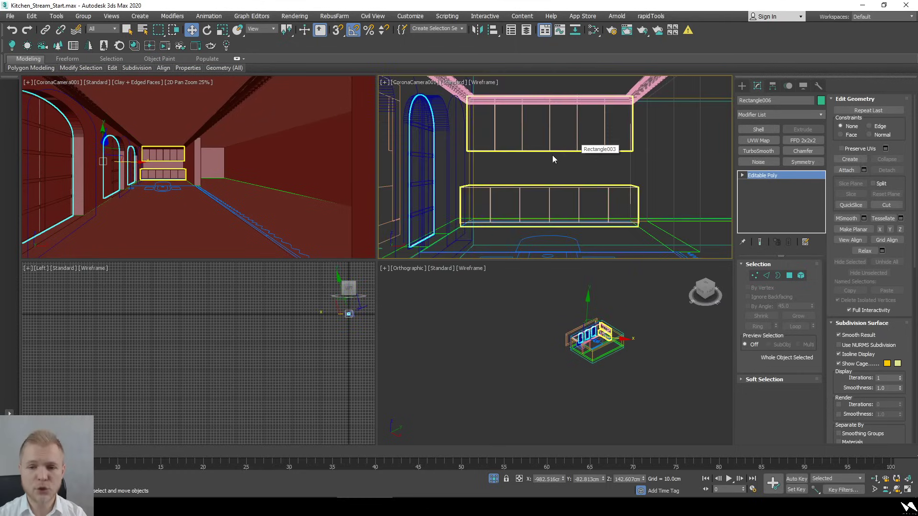
key(F3)
right_click(407, 125)
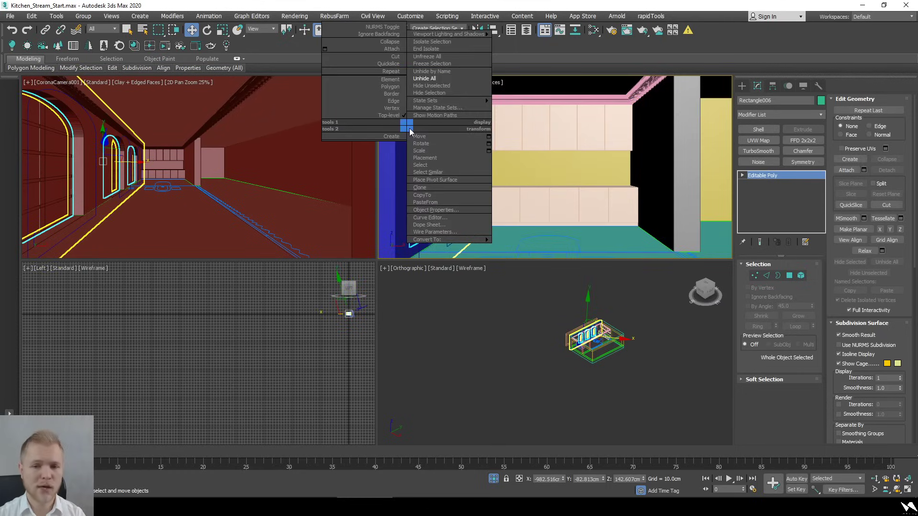
click(429, 93)
key(F3)
key(F3)
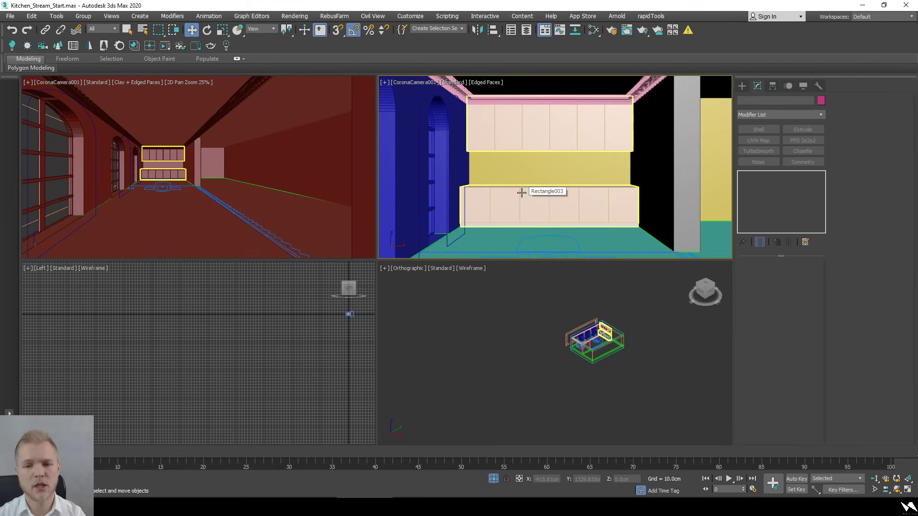
Select the remaining arched outline spline in front of the windows and examine its vertices
click(447, 241)
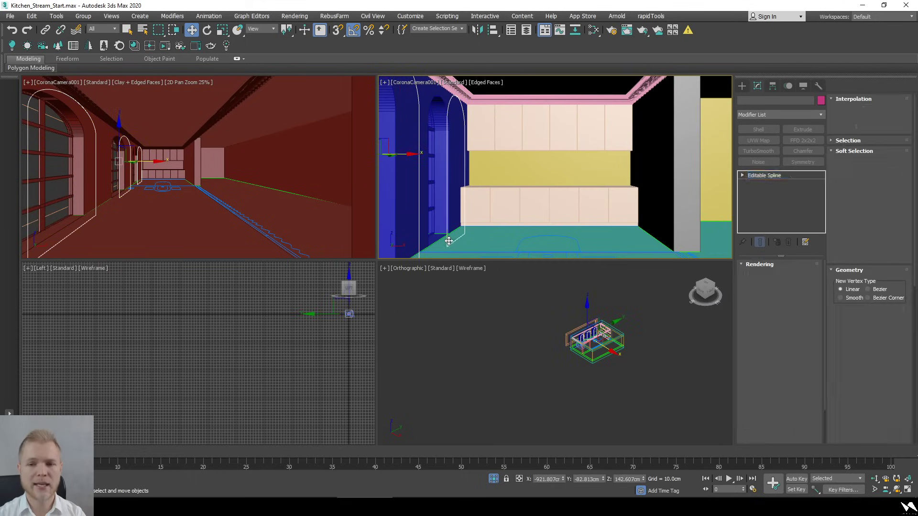
key(u)
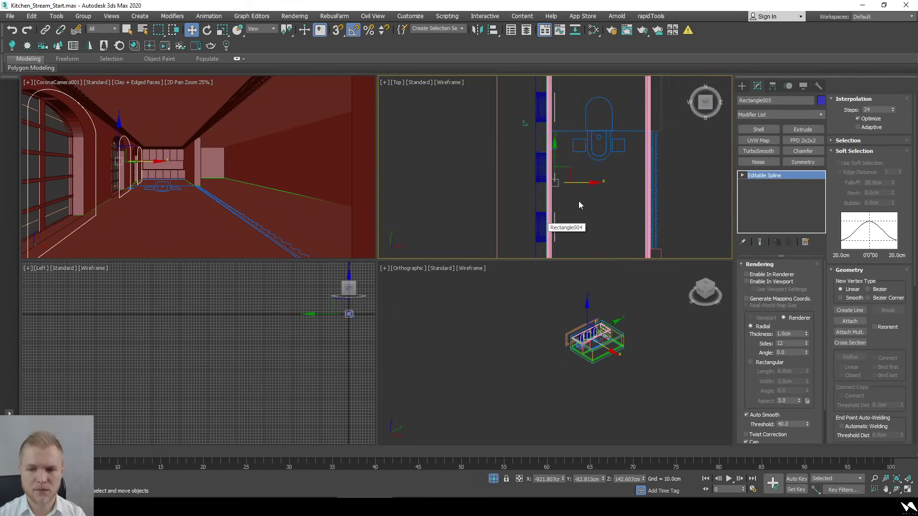
alt+middle_drag(578, 201, 496, 139)
scroll(591, 204, up, 3)
scroll(591, 204, up, 5)
key(1)
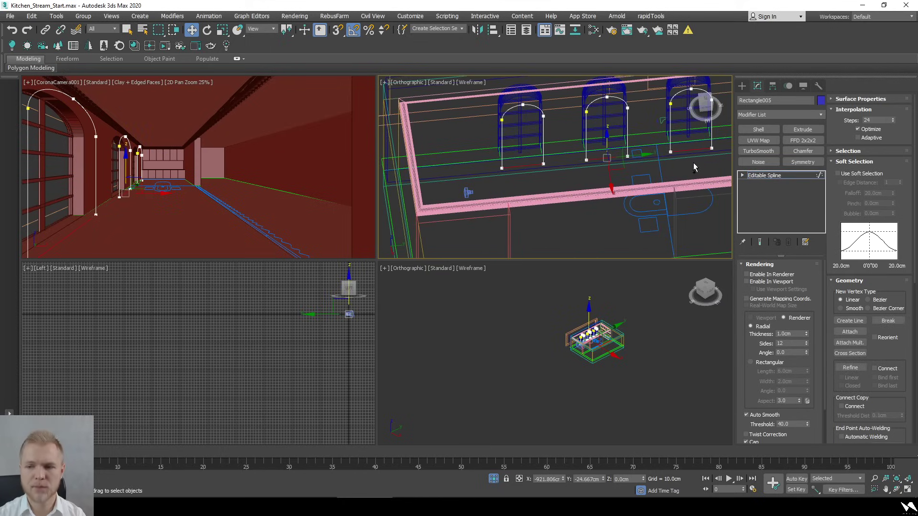
alt+middle_drag(693, 163, 613, 188)
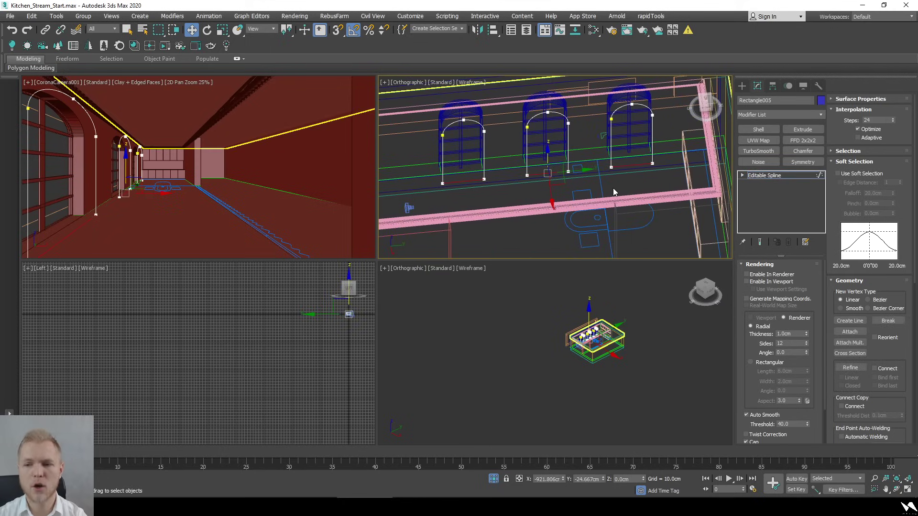
click(765, 176)
Move the arched outline spline along X and snap it to the wall's inner face at about X -952.5 cm
mouse_move(545, 181)
alt+middle_down()
mouse_move(529, 174)
mouse_move(548, 173)
alt+middle_up()
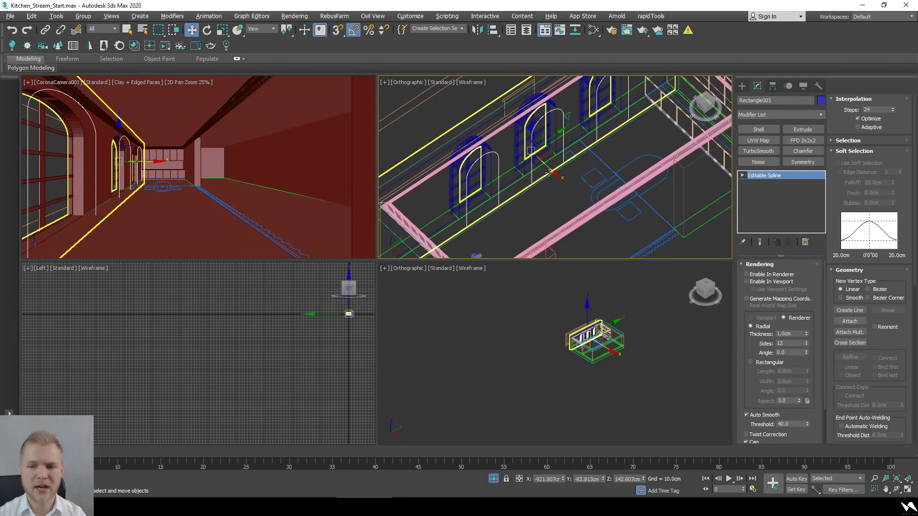
scroll(549, 172, up, 3)
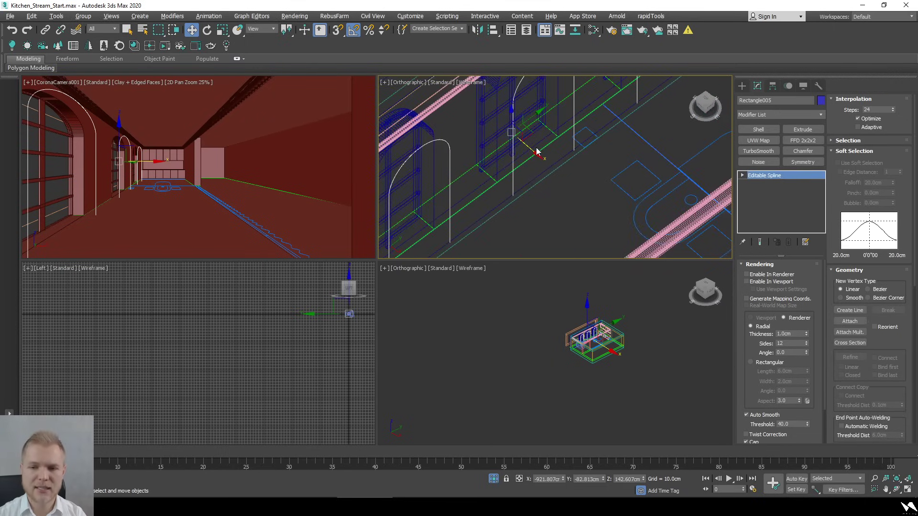
drag(533, 153, 537, 219)
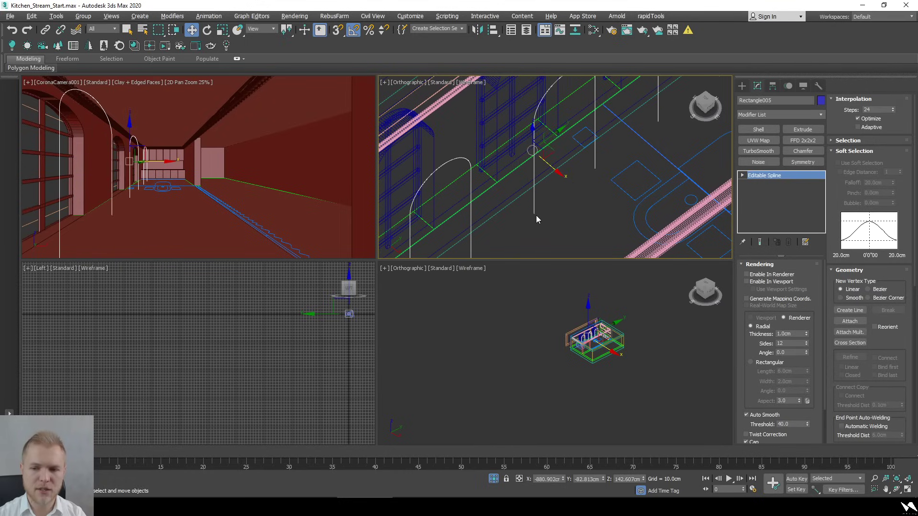
key(s)
scroll(516, 206, up, 2)
drag(501, 181, 477, 187)
scroll(508, 199, up, 3)
key(s)
Add a Sweep modifier to the arched outline spline
scroll(478, 186, down, 6)
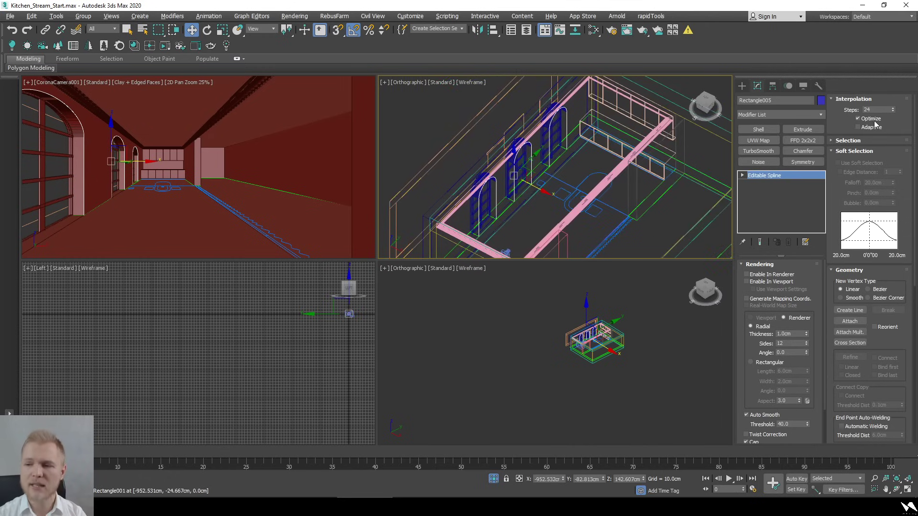
click(758, 114)
text(sweep)
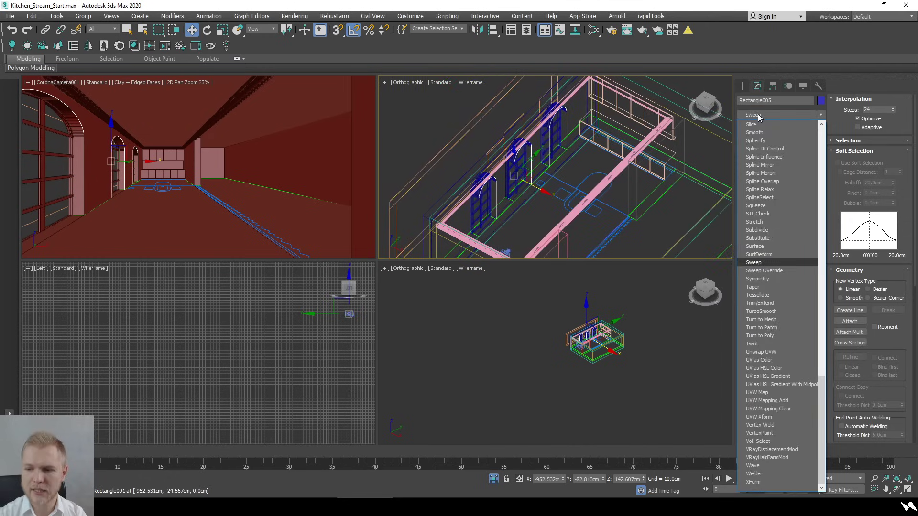
key(Return)
scroll(526, 198, up, 2)
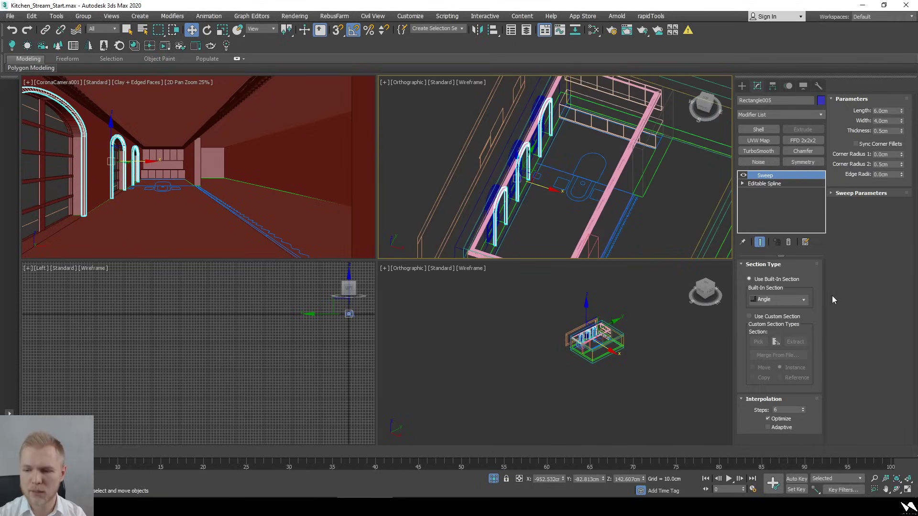
Use a custom section for the arched trim's Sweep and pick the flat moulding profile below the large cornice profile
click(749, 316)
click(758, 341)
scroll(518, 167, up, 3)
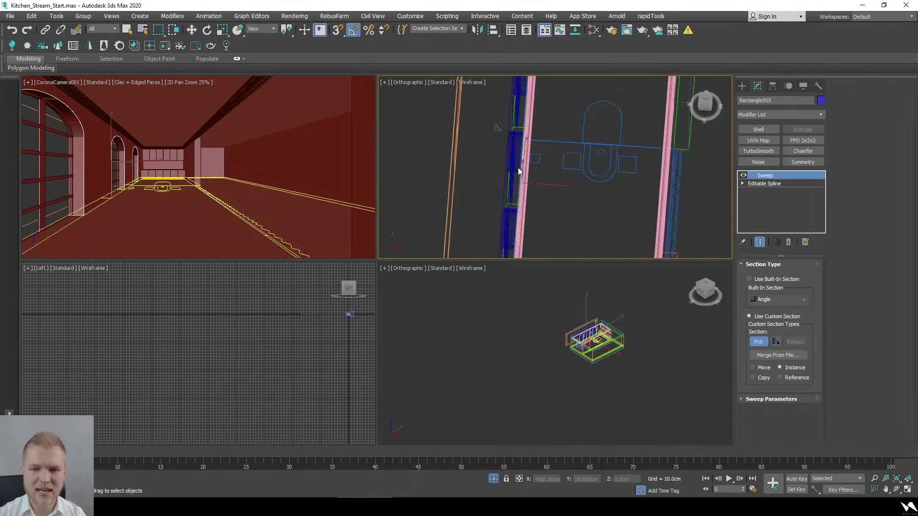
scroll(464, 136, up, 4)
key(t)
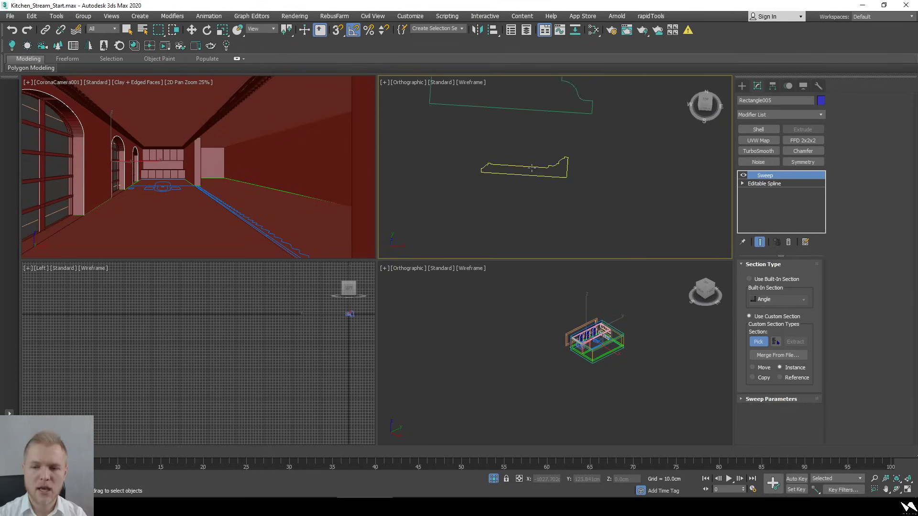
key(F3)
key(F3)
scroll(518, 168, up, 5)
middle_drag(520, 168, 551, 223)
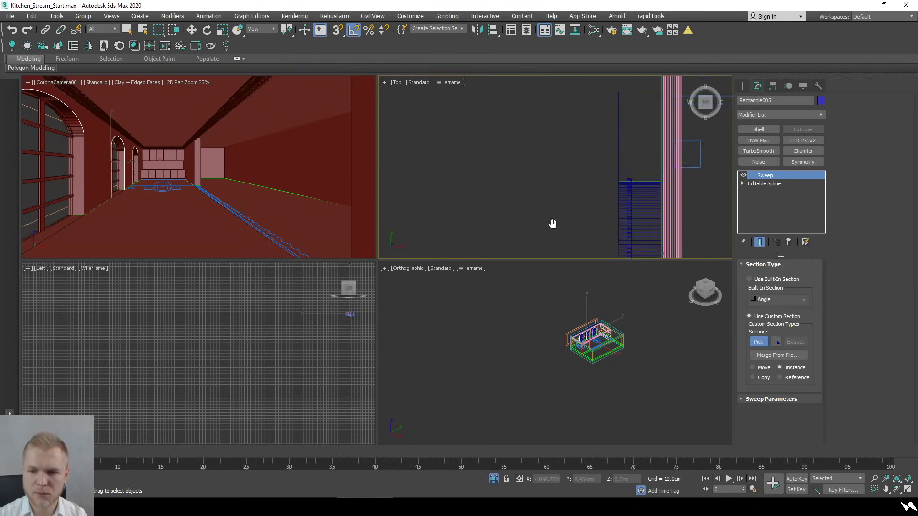
scroll(610, 90, up, 9)
click(494, 188)
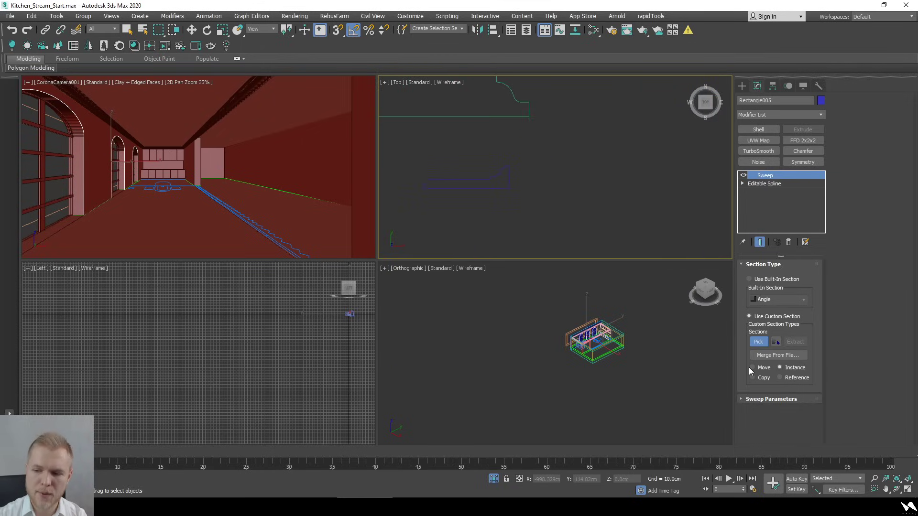
click(508, 187)
right_click(580, 180)
click(550, 213)
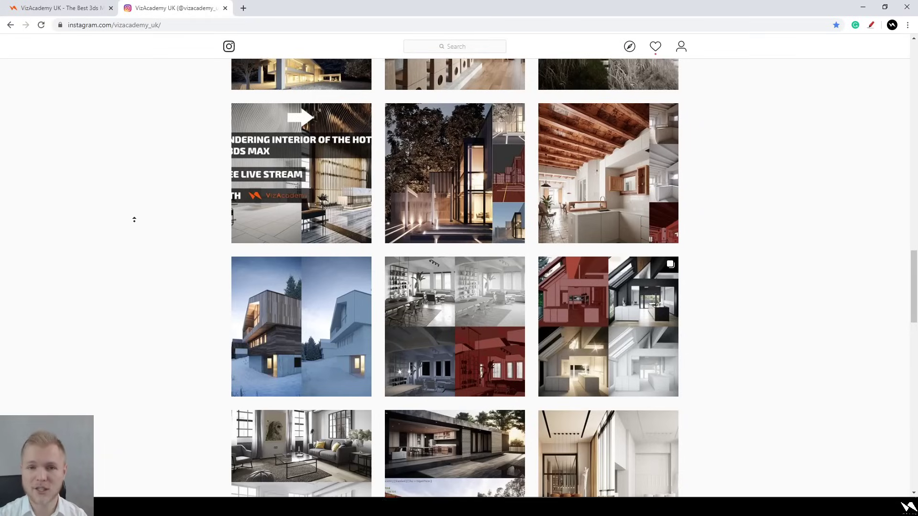
Switch to the browser and look through the VizAcademy Instagram posts and the website's student works and training programme
scroll(138, 204, down, 10)
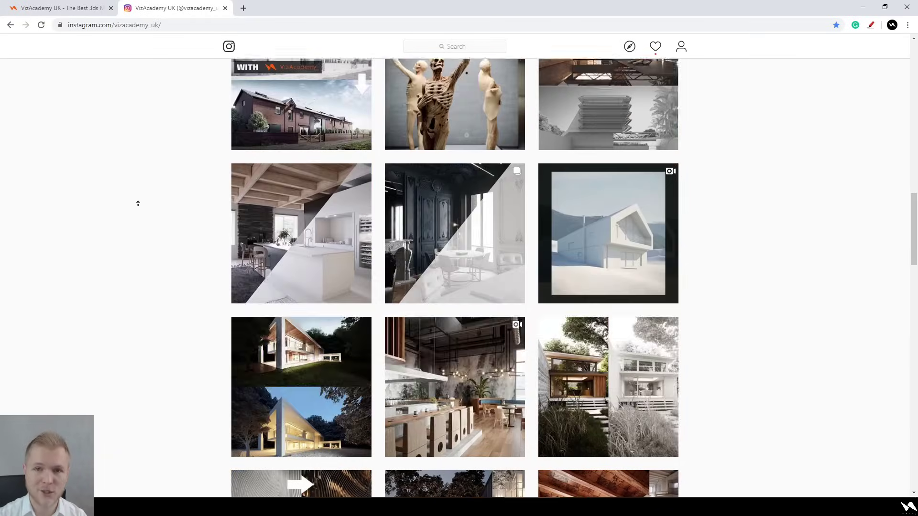
scroll(138, 204, up, 15)
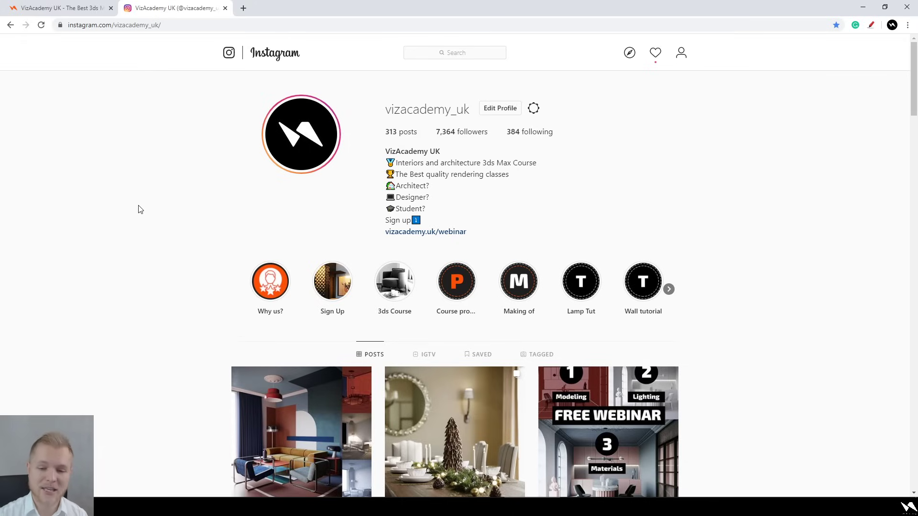
click(60, 8)
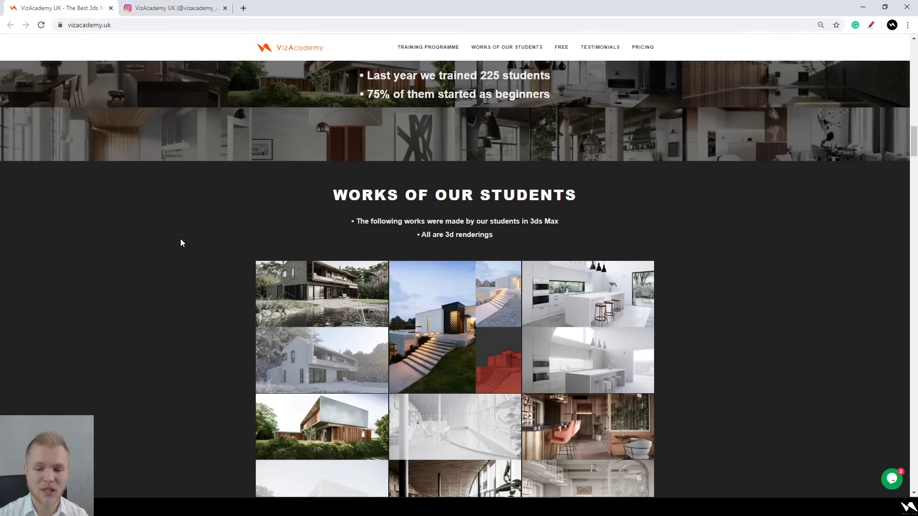
scroll(180, 243, down, 4)
scroll(196, 310, up, 5)
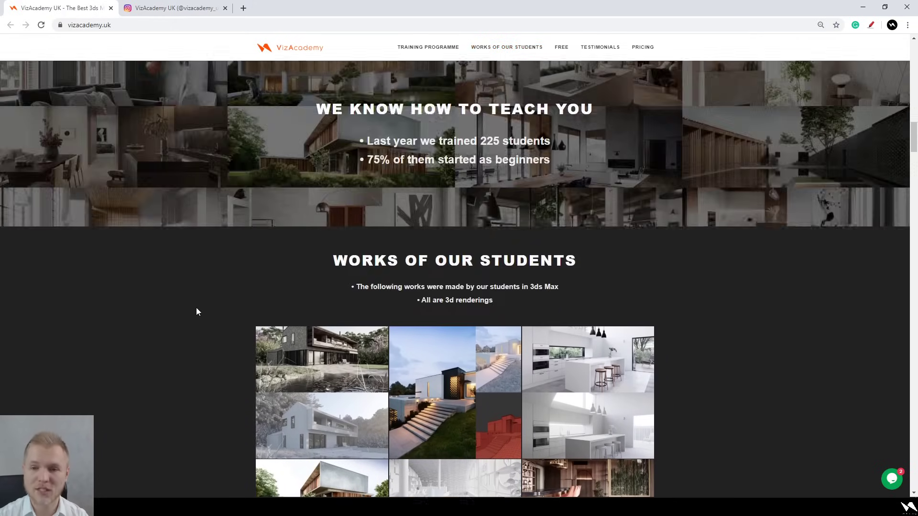
scroll(196, 312, up, 7)
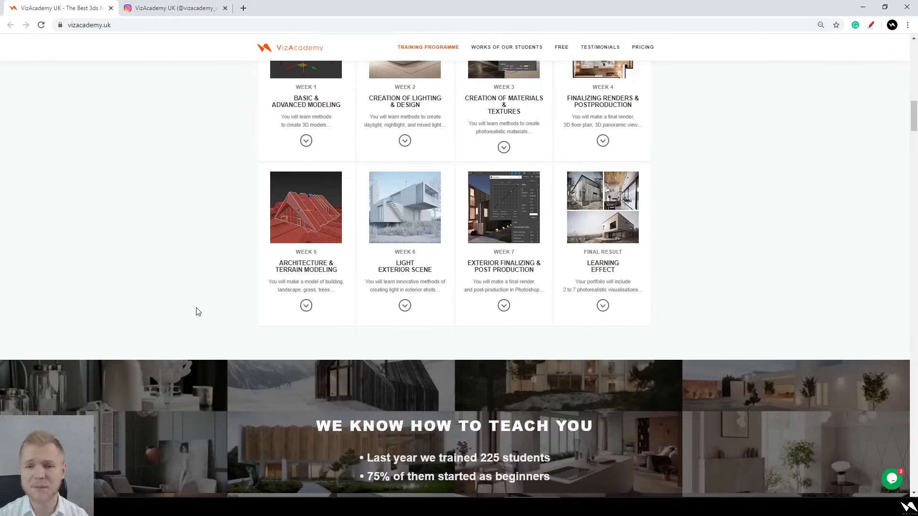
scroll(198, 280, up, 14)
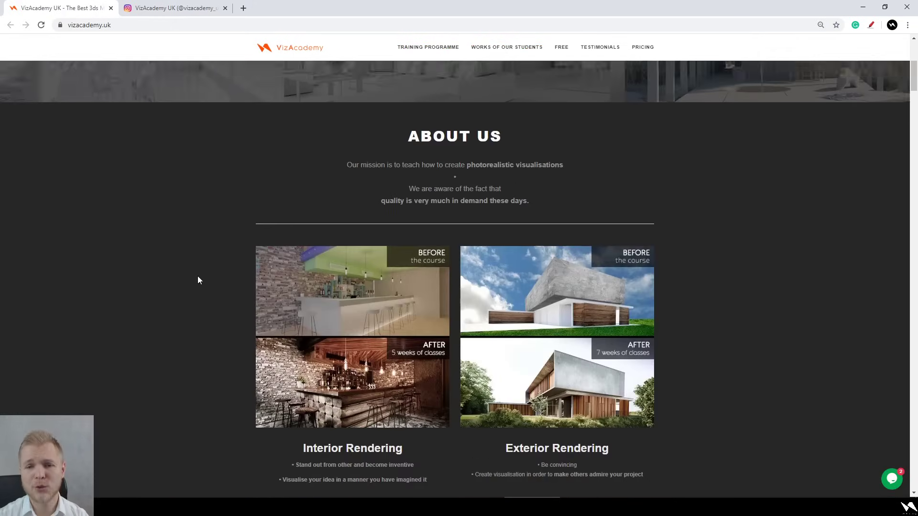
scroll(200, 280, up, 6)
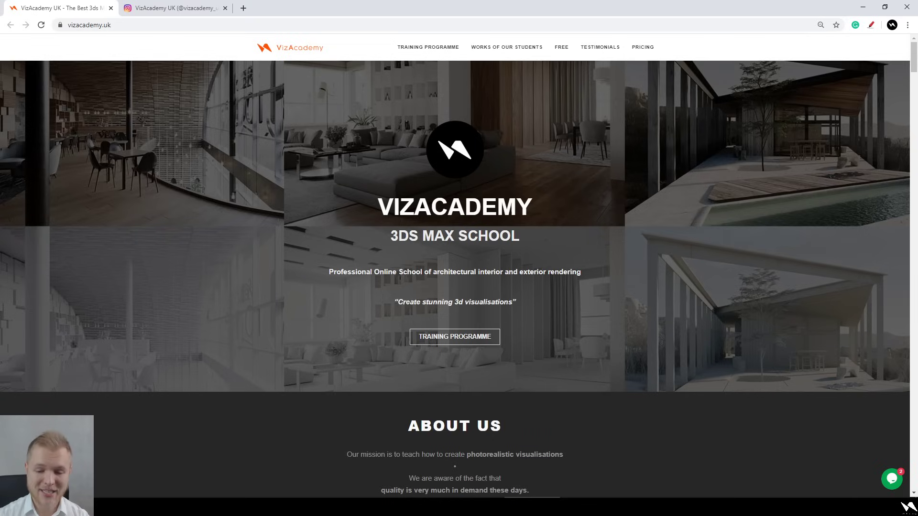
Switch back to 3ds Max and set the arched trim's Sweep angle to 90
mouse_move(419, 507)
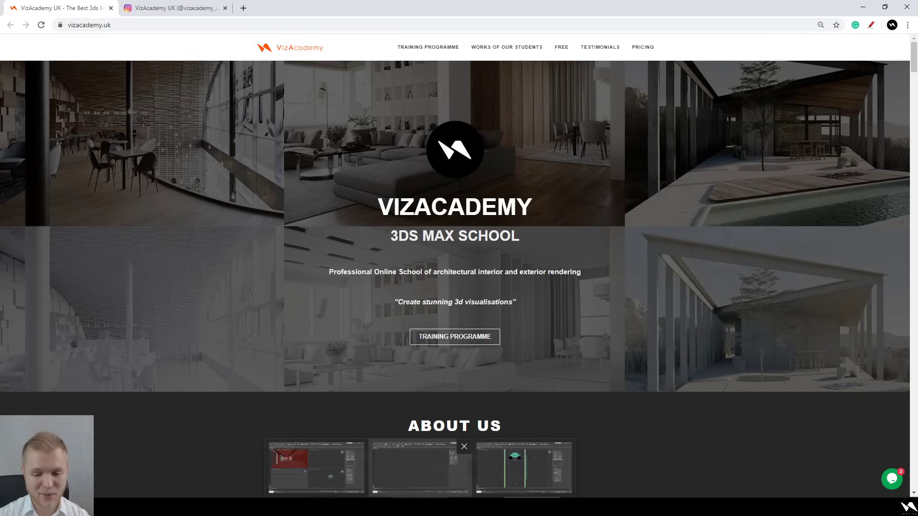
click(312, 470)
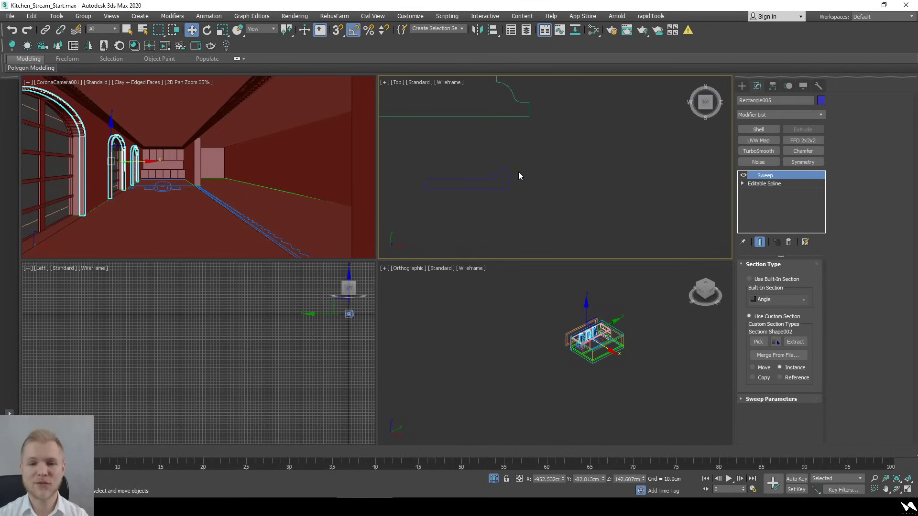
scroll(549, 146, down, 5)
scroll(547, 150, up, 3)
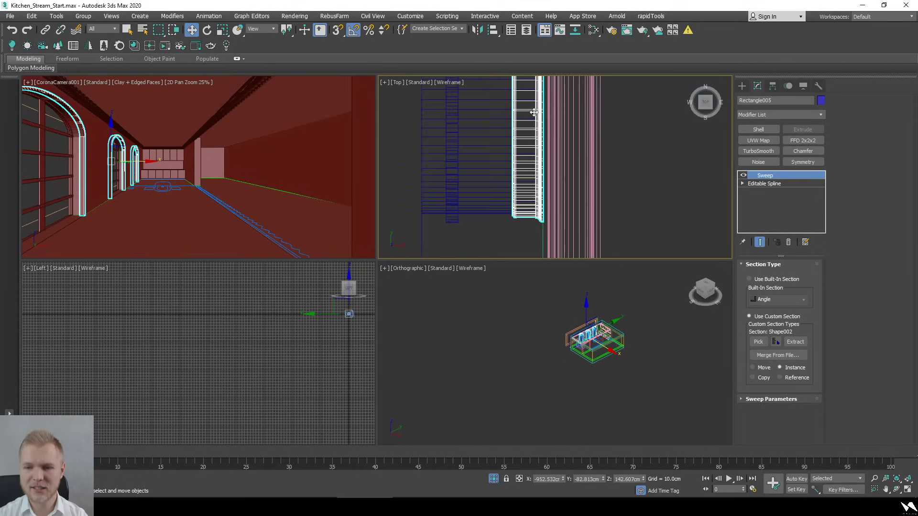
middle_drag(537, 111, 529, 152)
middle_drag(564, 94, 557, 148)
scroll(556, 148, down, 3)
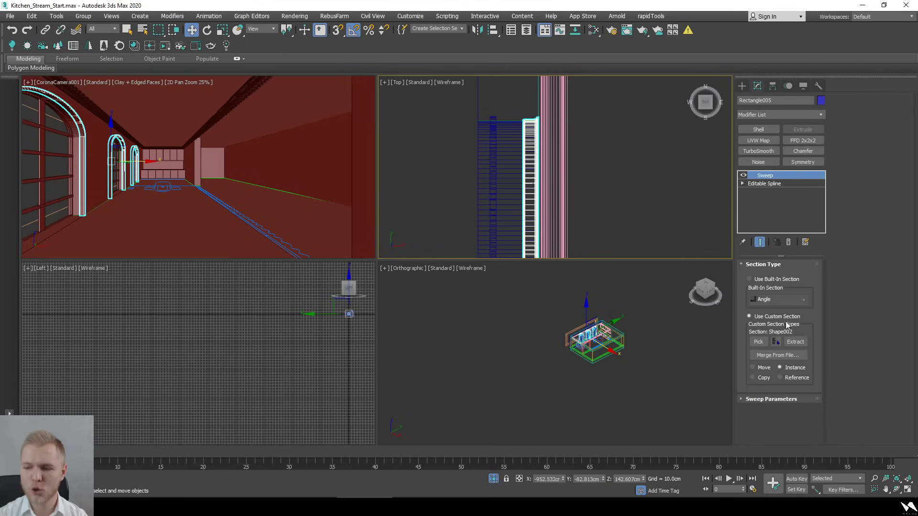
click(777, 399)
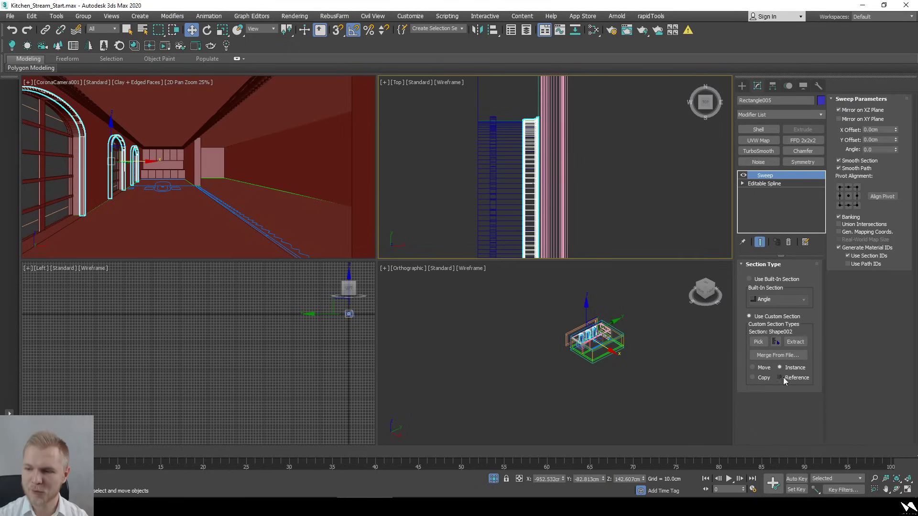
double_click(877, 150)
text(9)
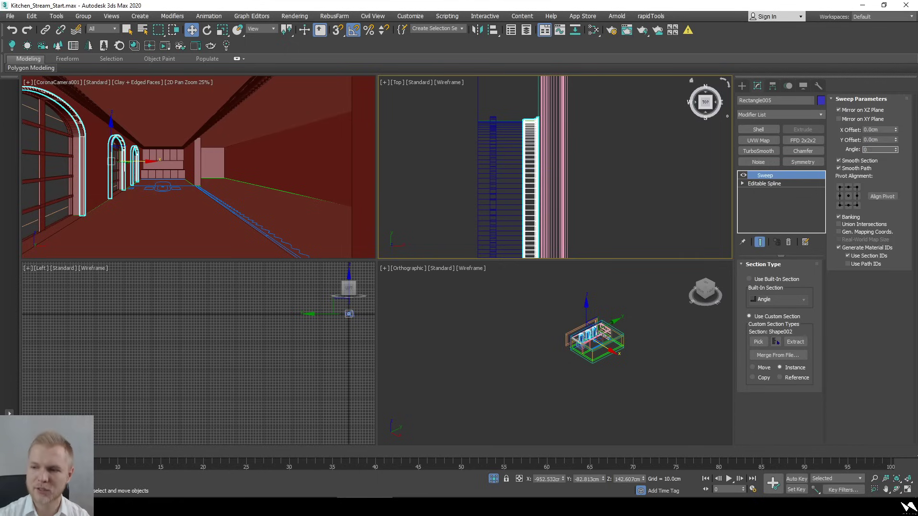
key(Return)
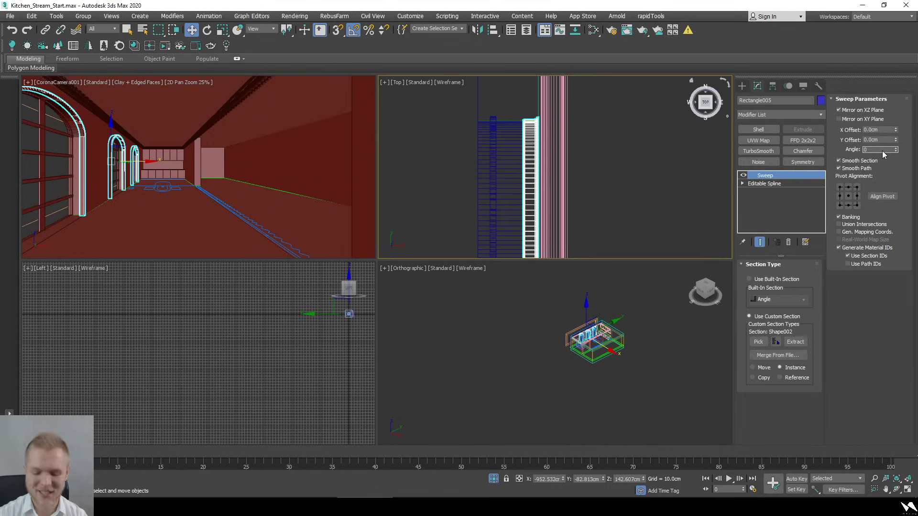
key(BackSpace)
text(90)
key(Return)
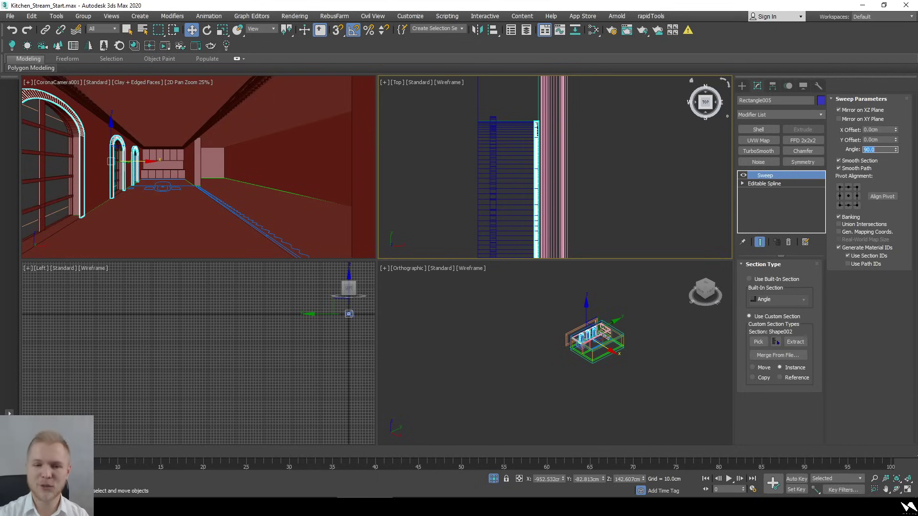
Try the lower-right pivot alignment on the arched trim's Sweep section
alt+middle_drag(630, 163, 628, 239)
scroll(508, 160, up, 5)
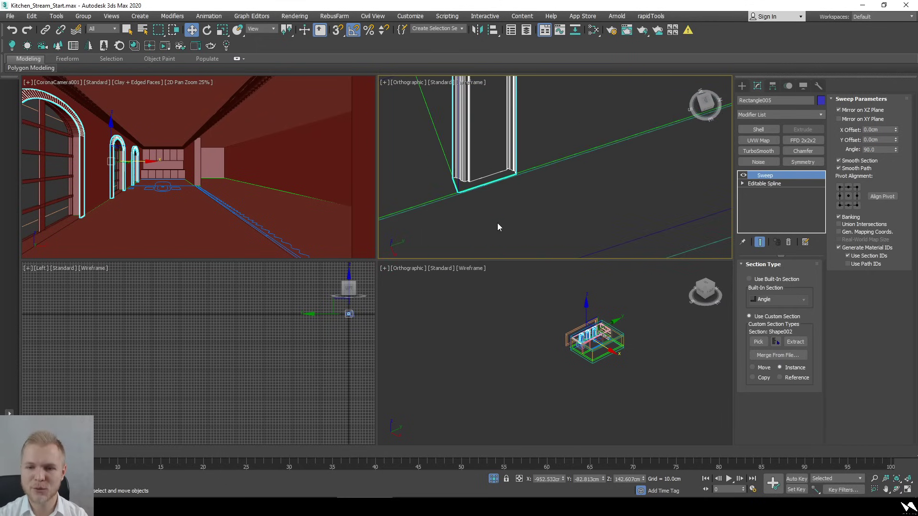
alt+middle_drag(513, 177, 555, 128)
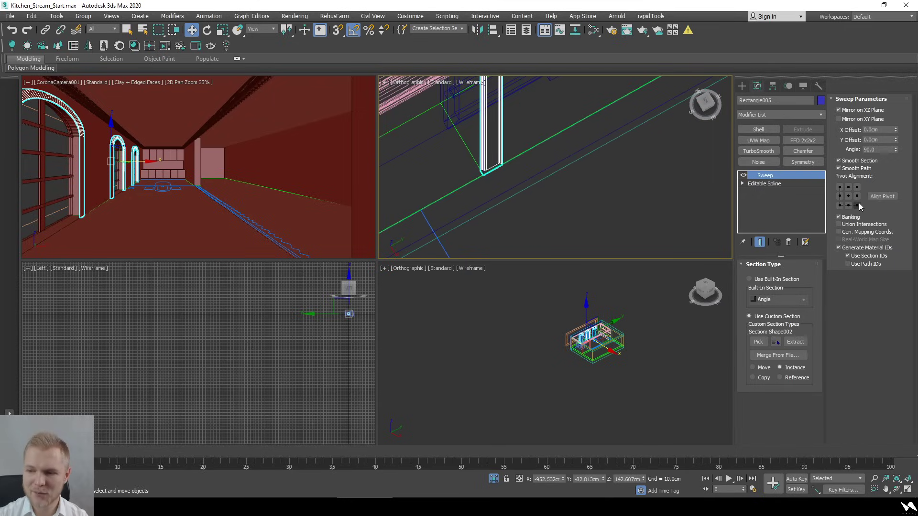
click(856, 205)
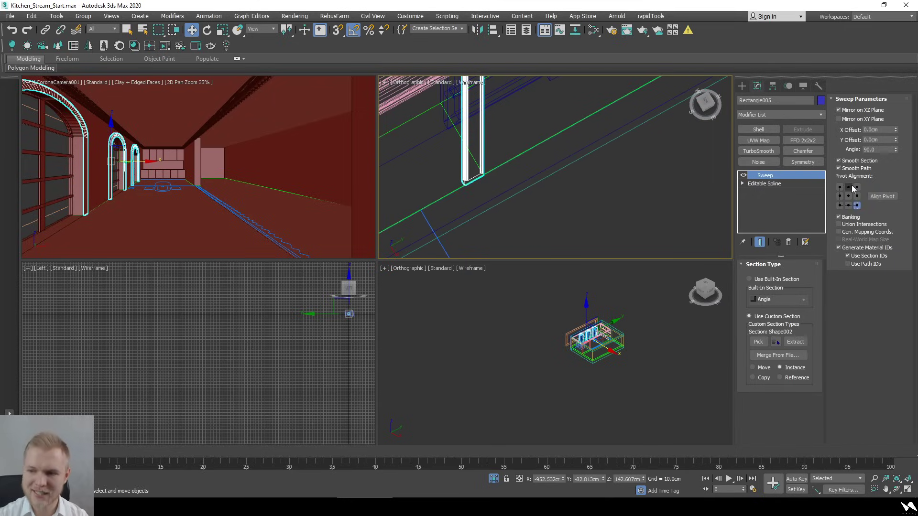
scroll(480, 191, up, 5)
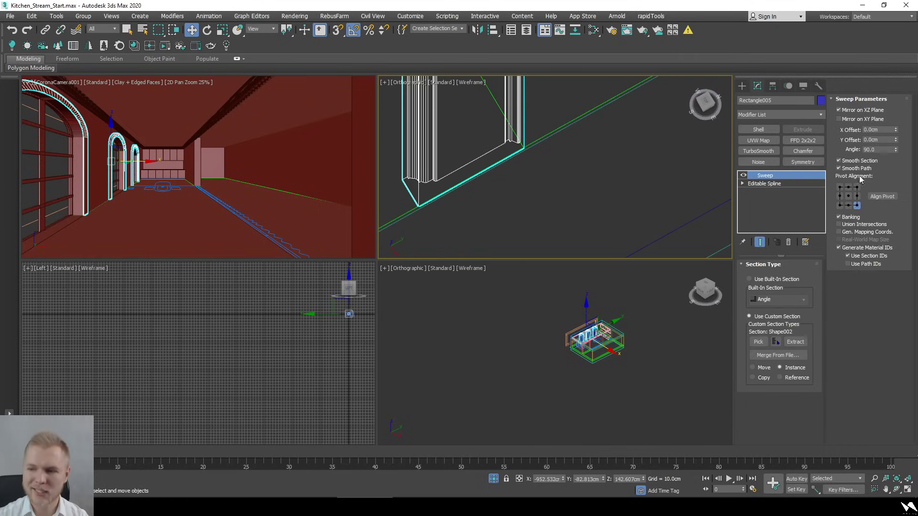
Mirror the Sweep section on the XY plane instead of the XZ plane and set its pivot alignment to the upper-right point
click(839, 110)
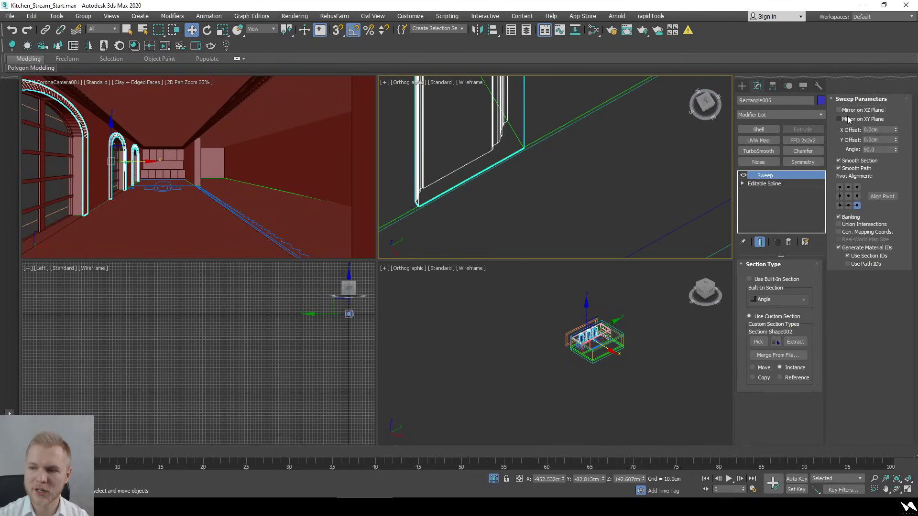
click(852, 119)
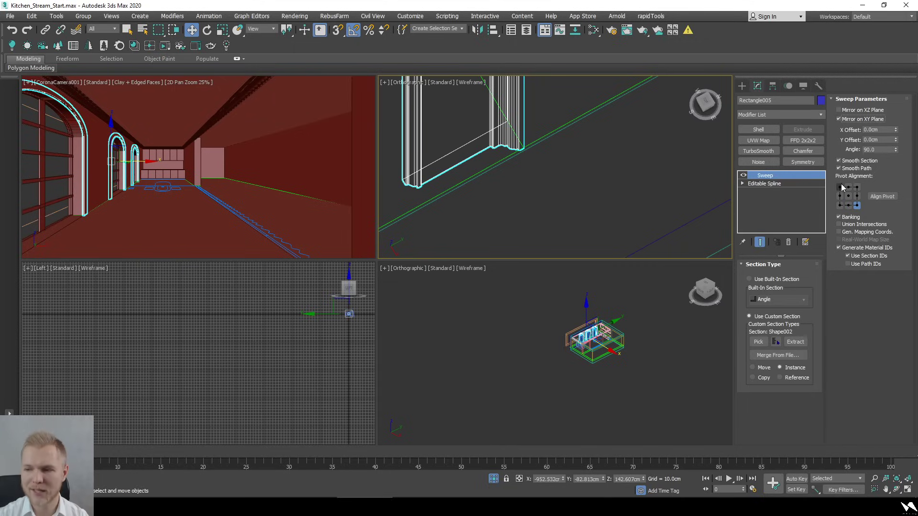
click(841, 205)
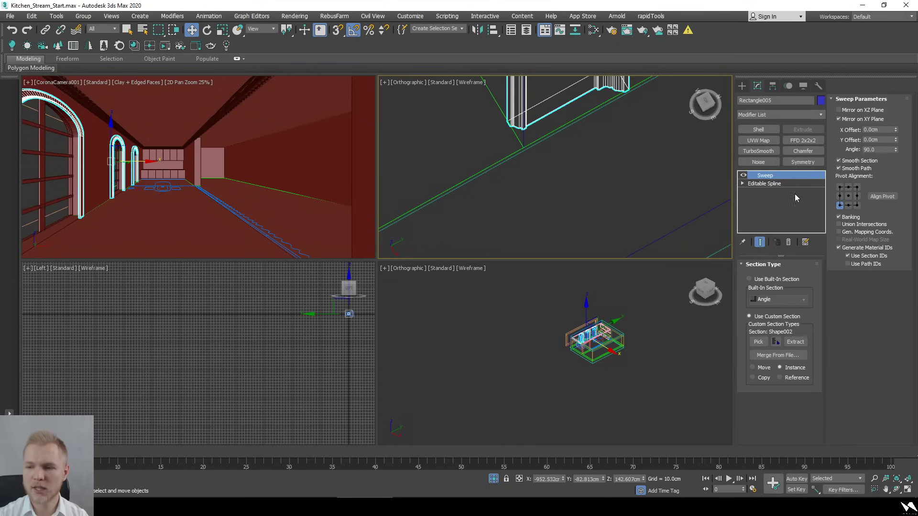
click(840, 188)
click(856, 187)
scroll(632, 194, up, 8)
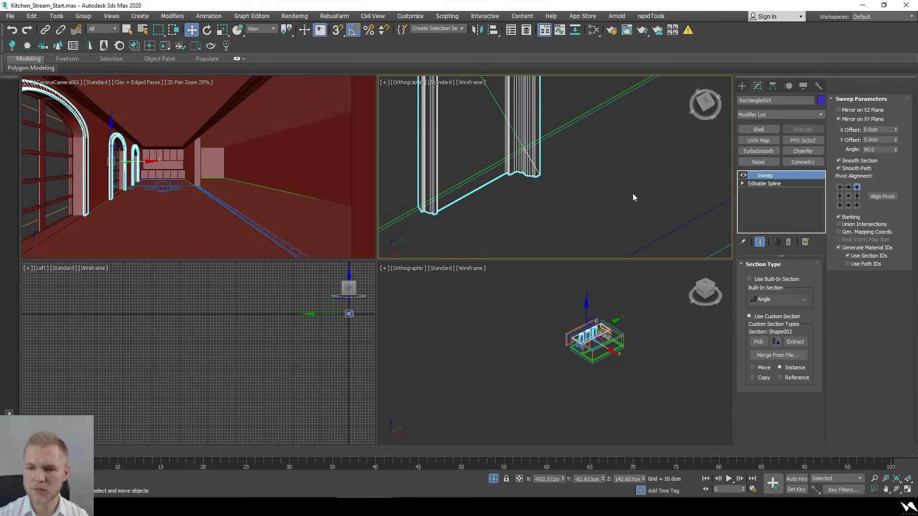
Set the wireframe orthographic viewport to the CoronaCamera001 view with shaded edged faces and deselect the arched trim
key(F3)
scroll(550, 186, down, 10)
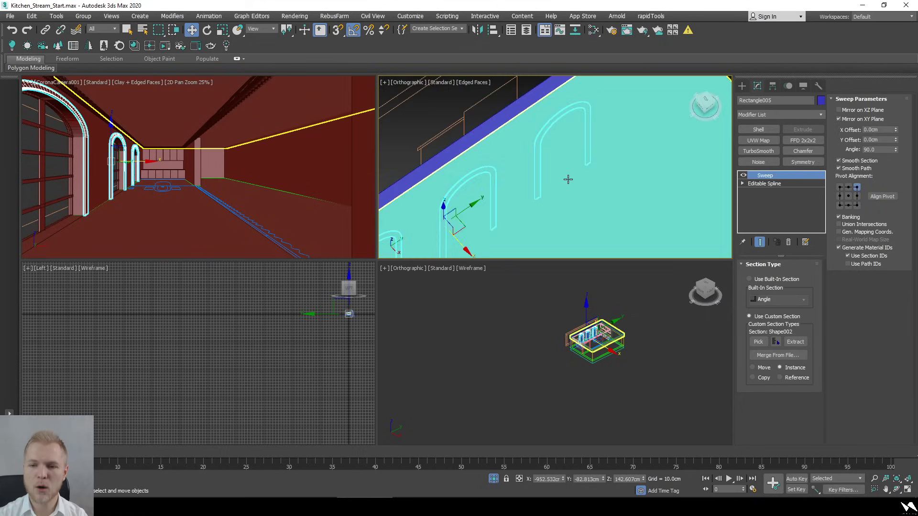
key(c)
click(488, 222)
key(F3)
key(F3)
key(F3)
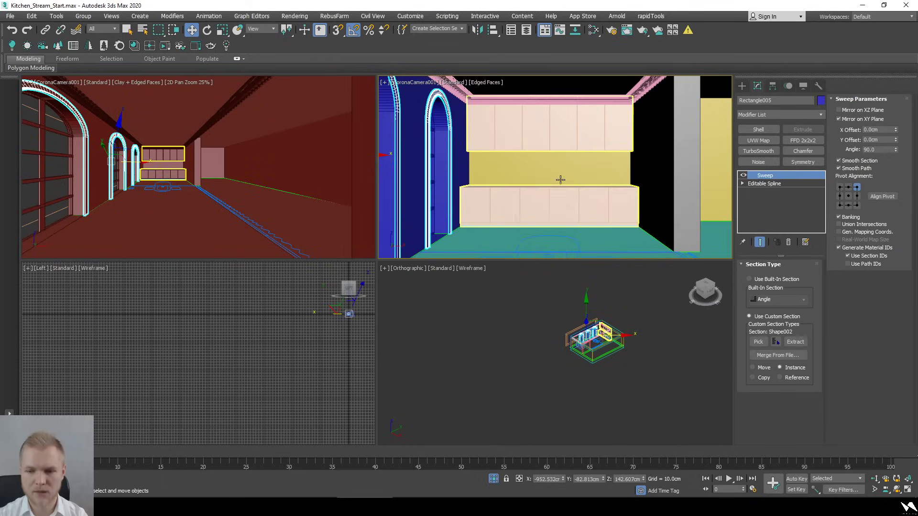
key(F3)
click(601, 239)
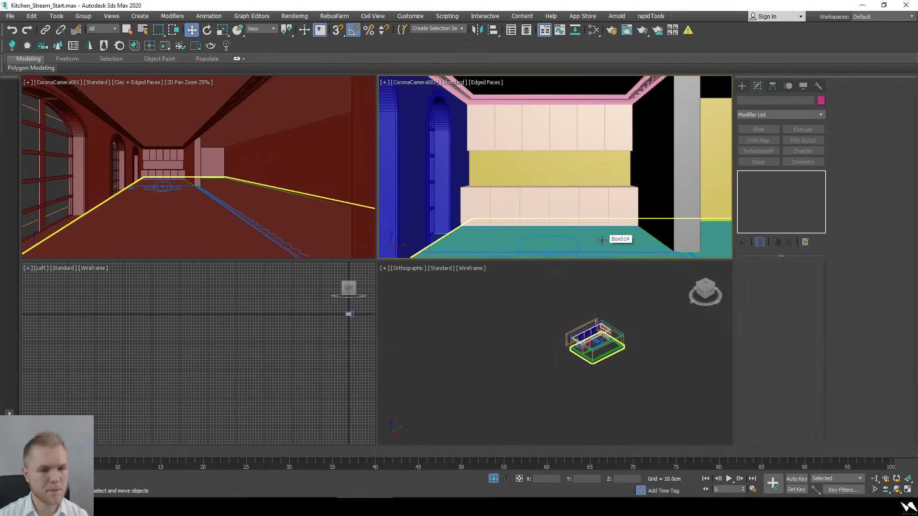
Maximize the clay-shaded camera viewport, turn off its 2D Pan Zoom Mode and show the safe frame
right_click(135, 219)
key(alt+w)
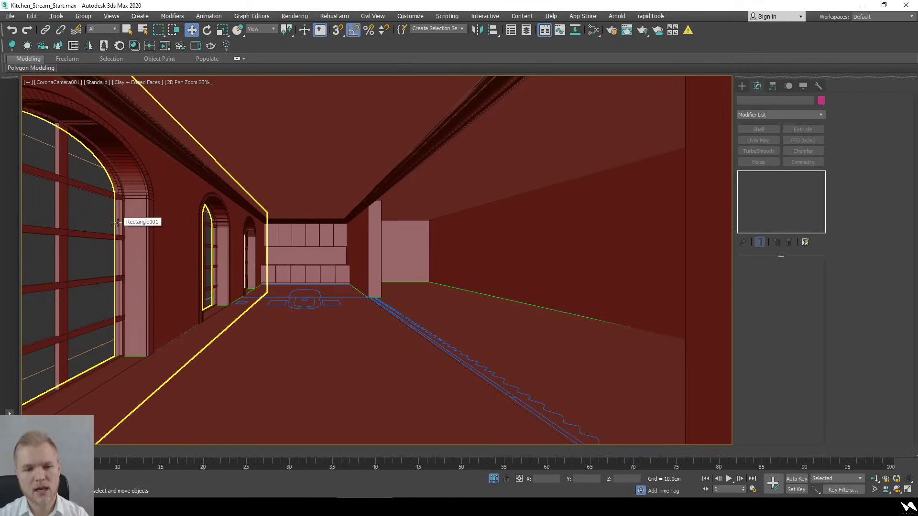
click(27, 82)
click(72, 204)
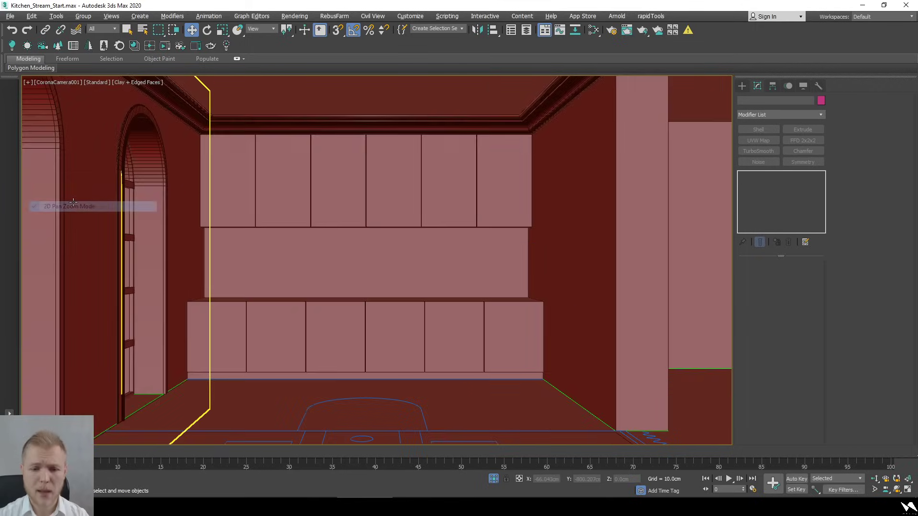
click(484, 310)
key(shift+f)
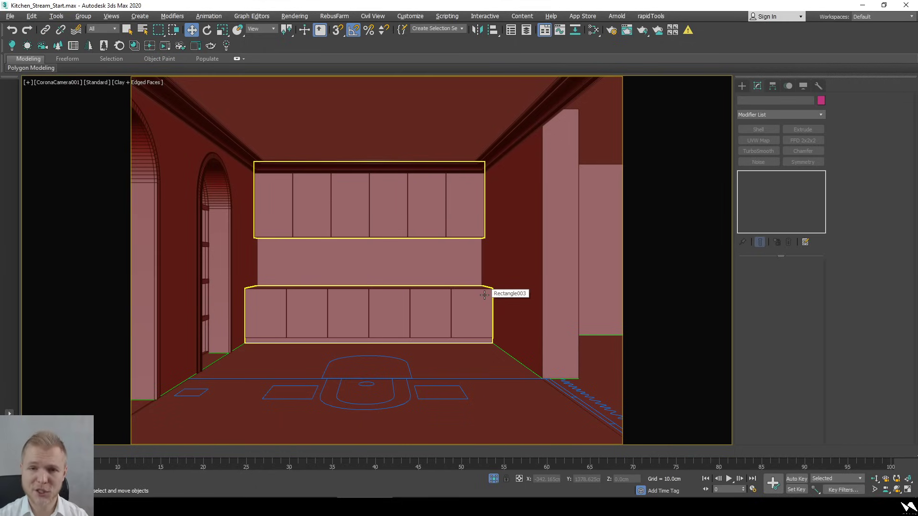
click(248, 306)
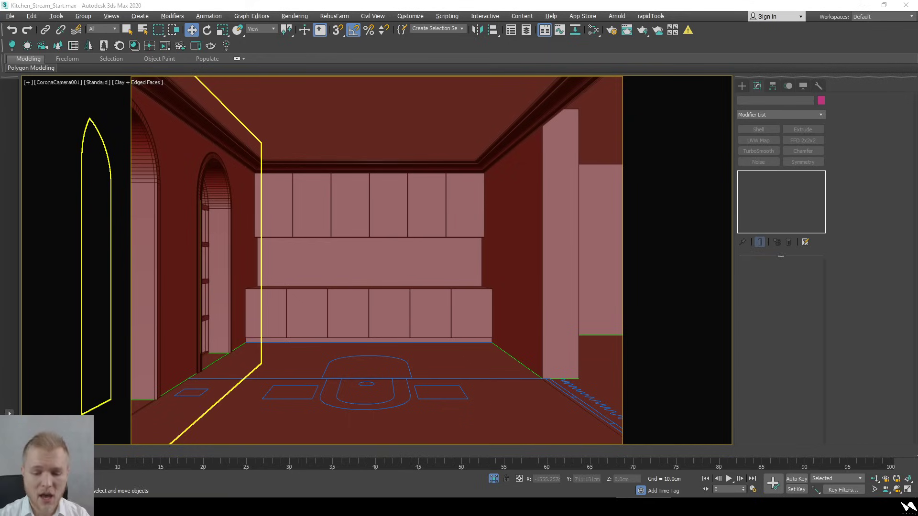
Switch from the camera view to a wireframe Top view and select the floor-plan group containing the island outline
click(421, 332)
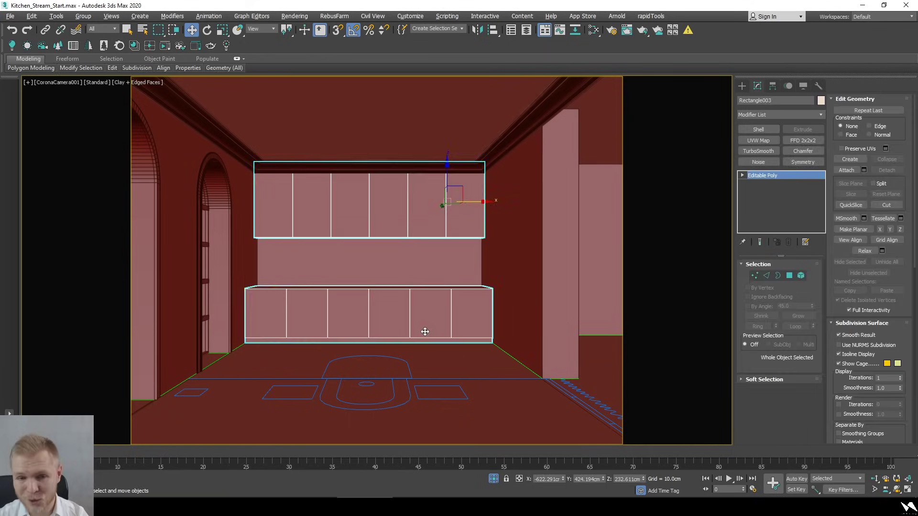
key(t)
key(F3)
scroll(454, 379, down, 3)
click(455, 380)
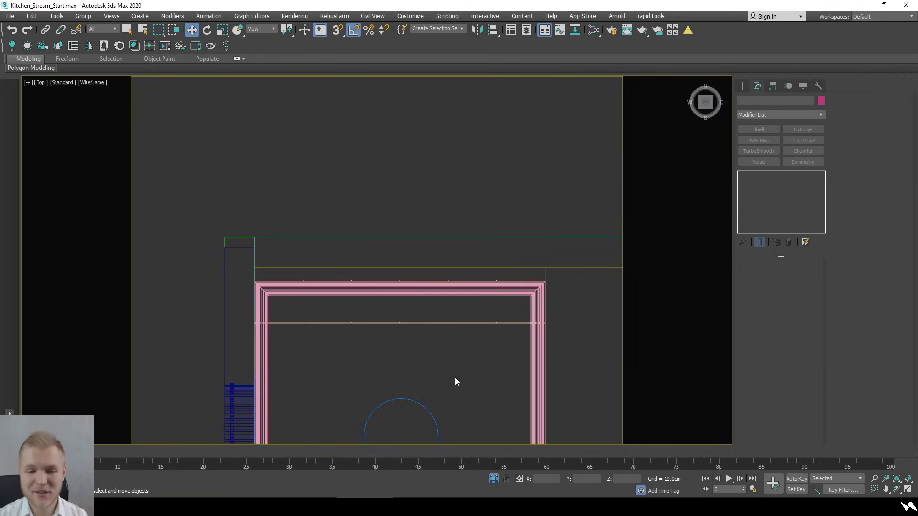
scroll(454, 377, down, 3)
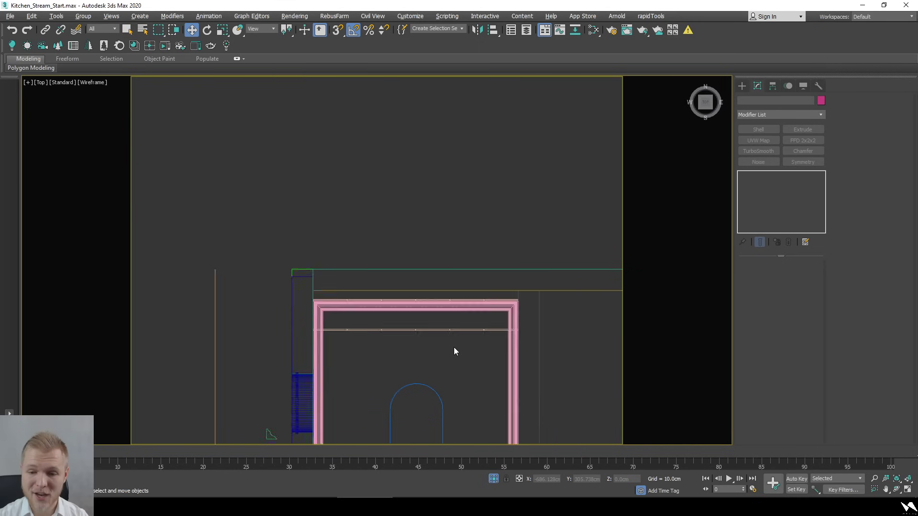
alt+middle_drag(441, 312, 424, 331)
scroll(424, 331, up, 6)
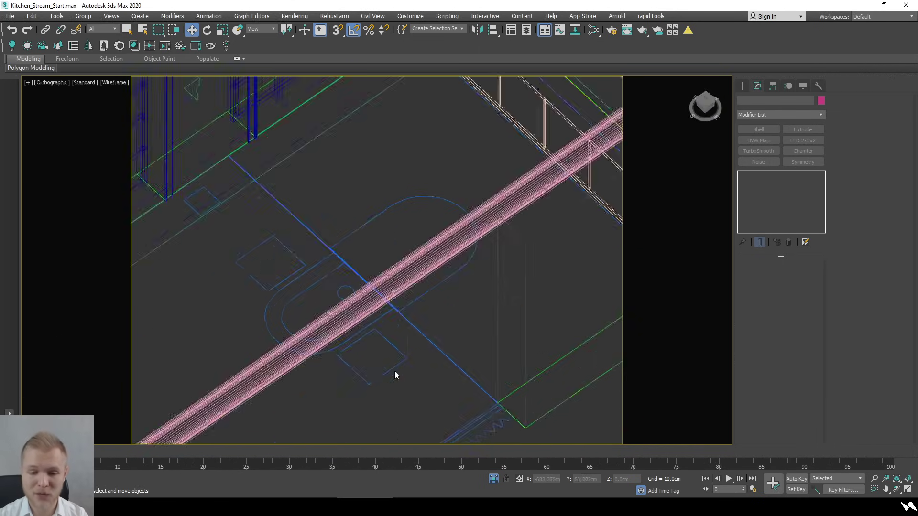
click(395, 286)
key(t)
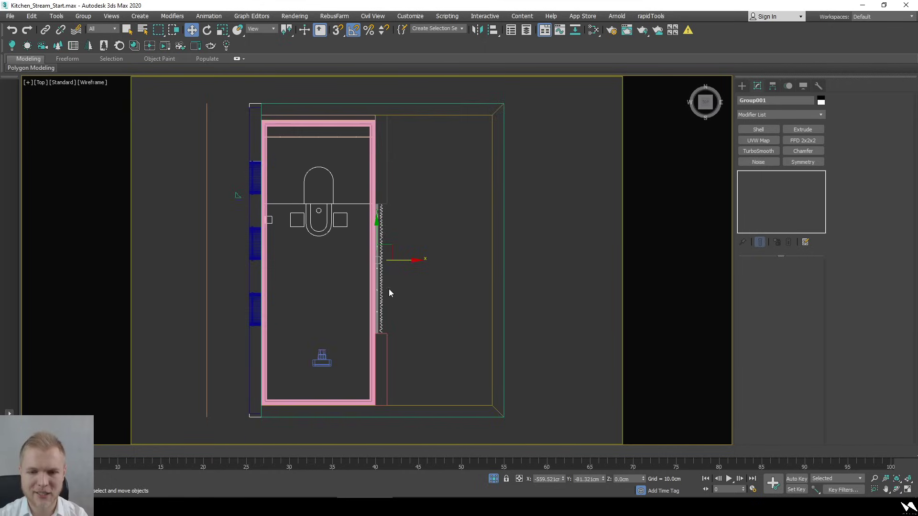
scroll(389, 293, up, 8)
middle_drag(354, 276, 351, 332)
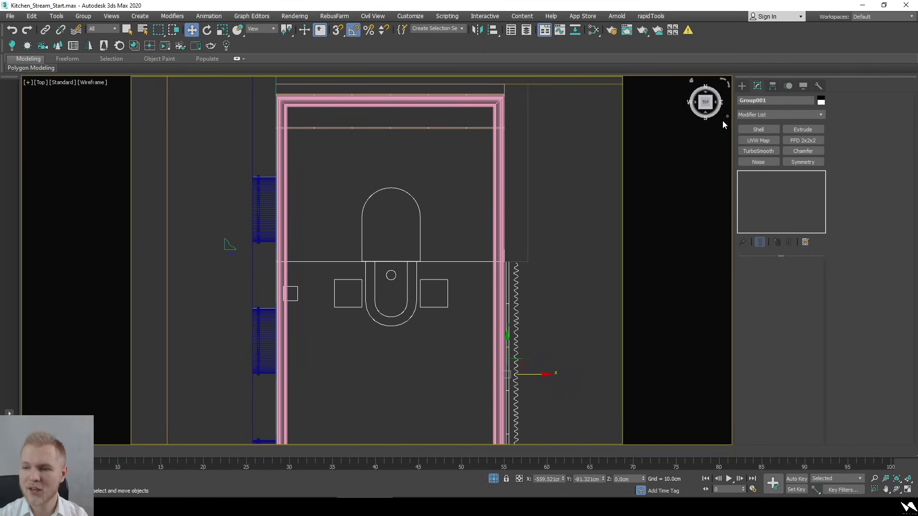
Draw a snapped rectangle about 99 cm wide and 76 cm long over the straight part of the island outline's arched section
click(740, 86)
click(753, 99)
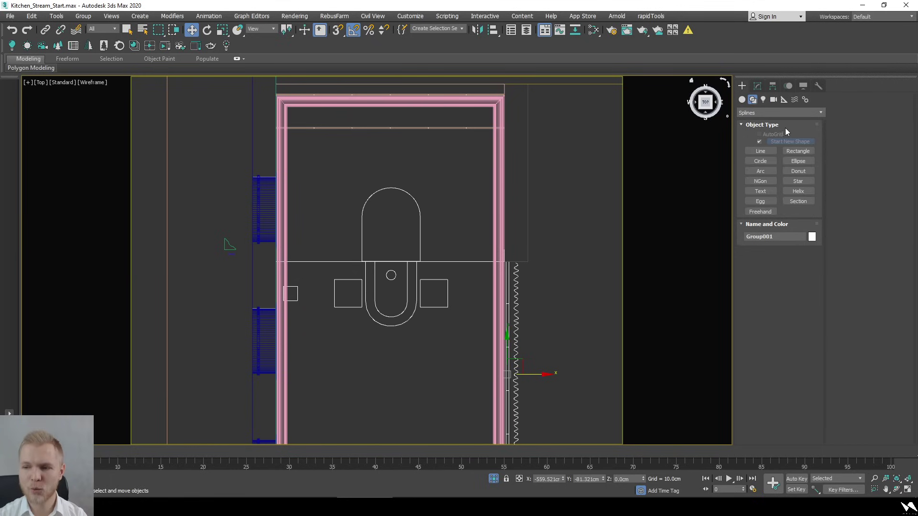
click(797, 151)
scroll(375, 204, up, 5)
middle_drag(410, 223, 411, 241)
key(s)
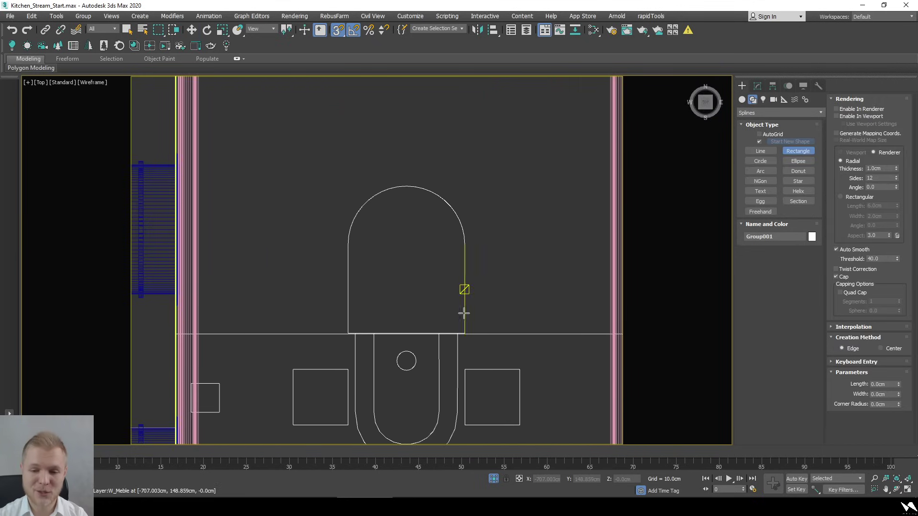
drag(464, 333, 348, 240)
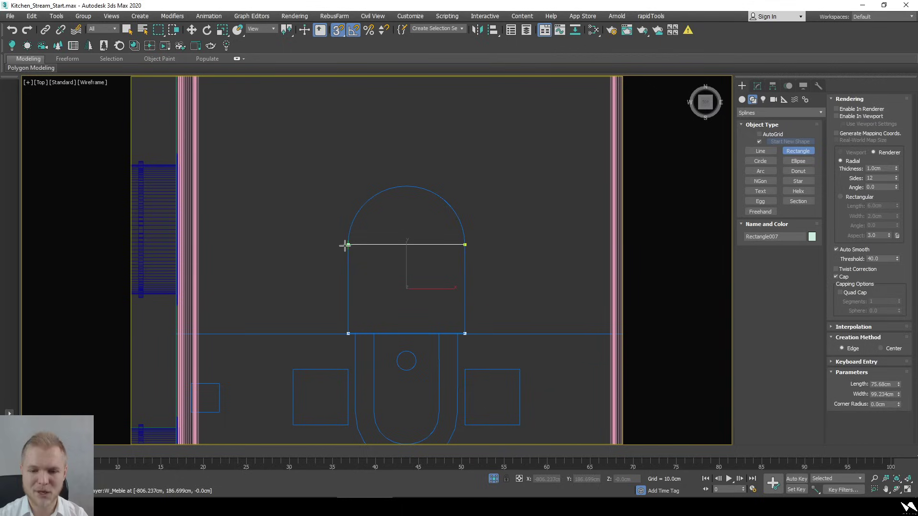
right_click(459, 240)
Convert the rectangle to an editable spline and move its upper segment up to the top of the plan's arch
right_click(474, 236)
mouse_move(466, 348)
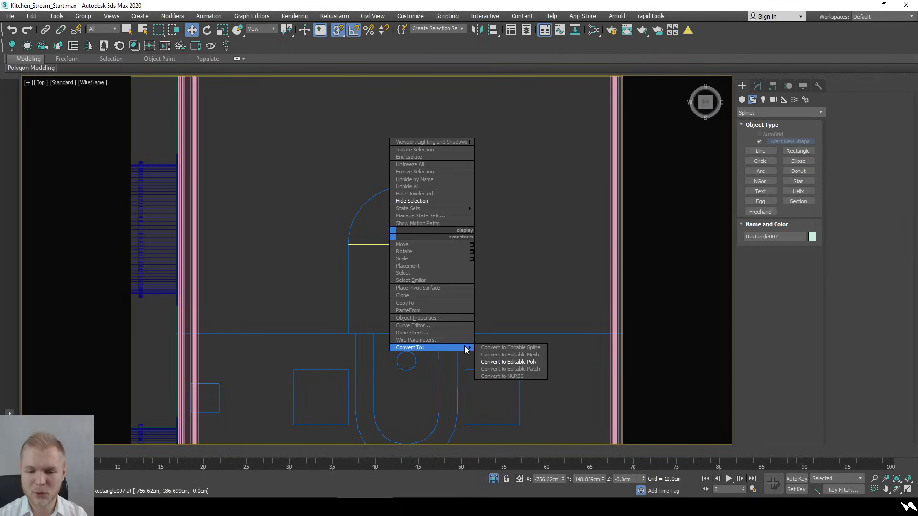
click(521, 348)
scroll(406, 219, up, 5)
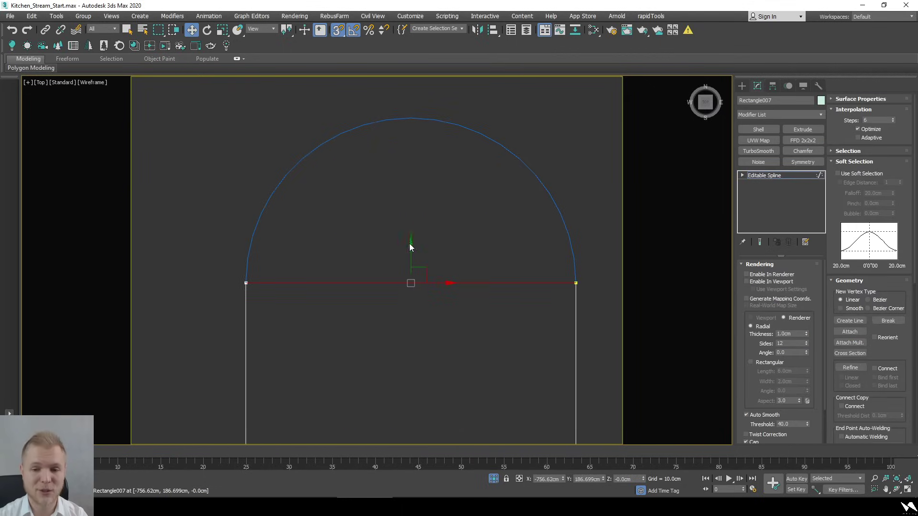
drag(410, 243, 409, 108)
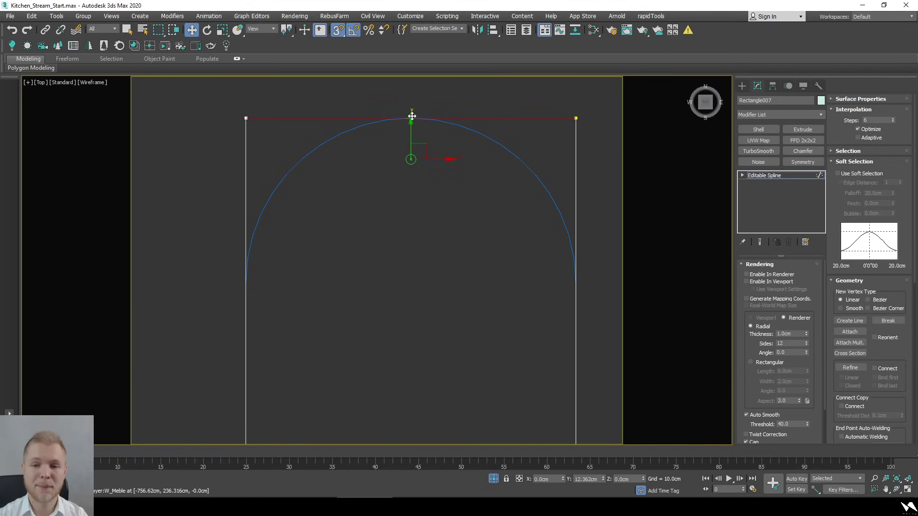
Change the spline's two upper vertices from Bezier Corner to Corner type
scroll(407, 122, down, 8)
scroll(427, 245, up, 4)
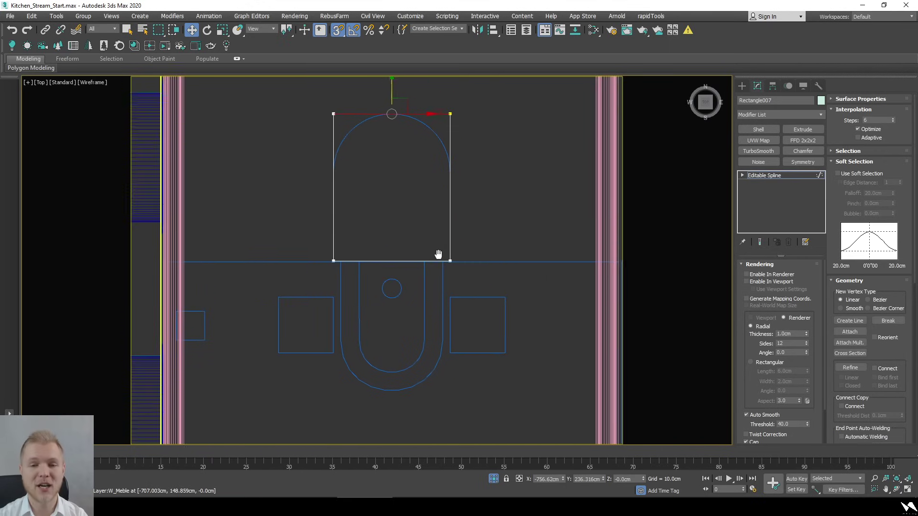
mouse_move(434, 267)
alt+middle_down()
mouse_move(404, 214)
mouse_move(437, 265)
alt+middle_up()
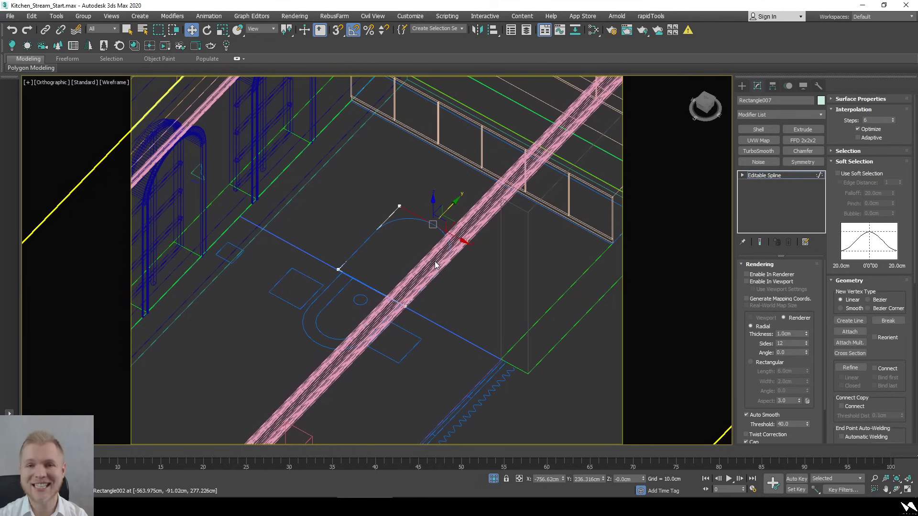
alt+middle_drag(382, 234, 400, 244)
key(1)
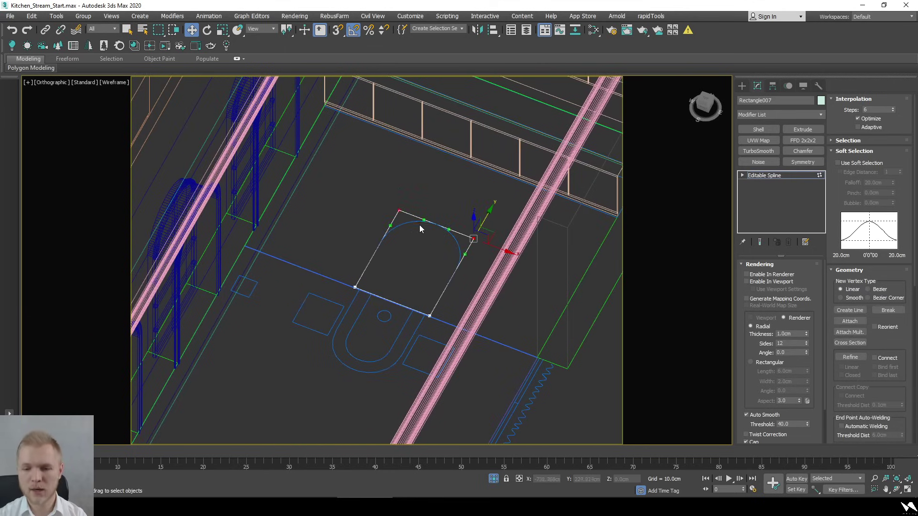
right_click(437, 222)
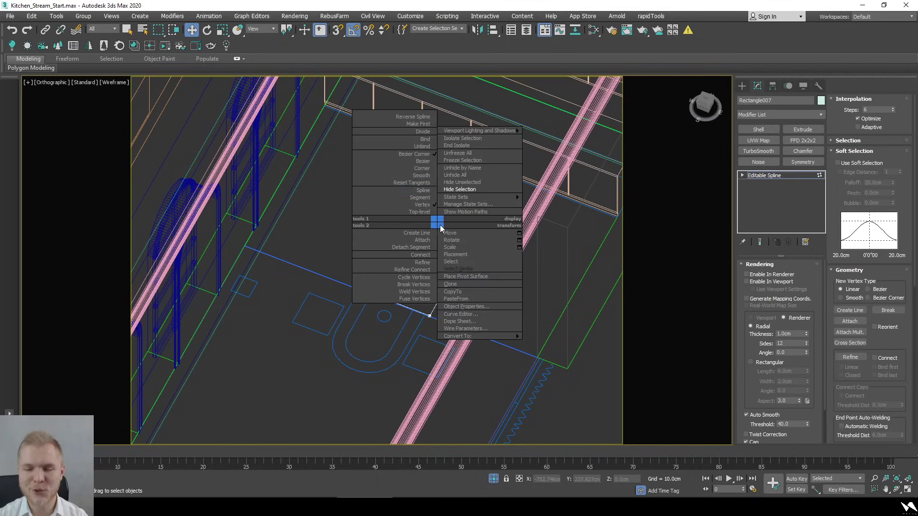
click(420, 170)
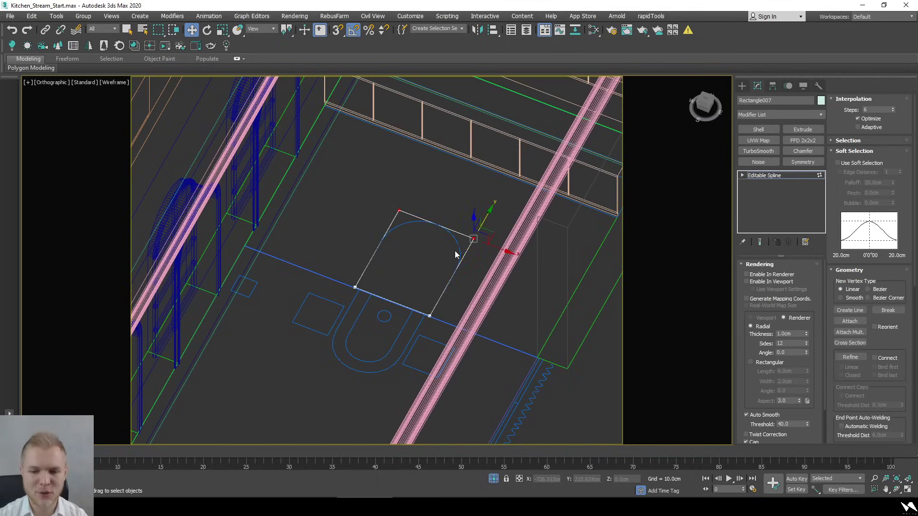
Fillet the two upper corner vertices until their curves meet at the top of the arch
key(t)
scroll(458, 249, down, 4)
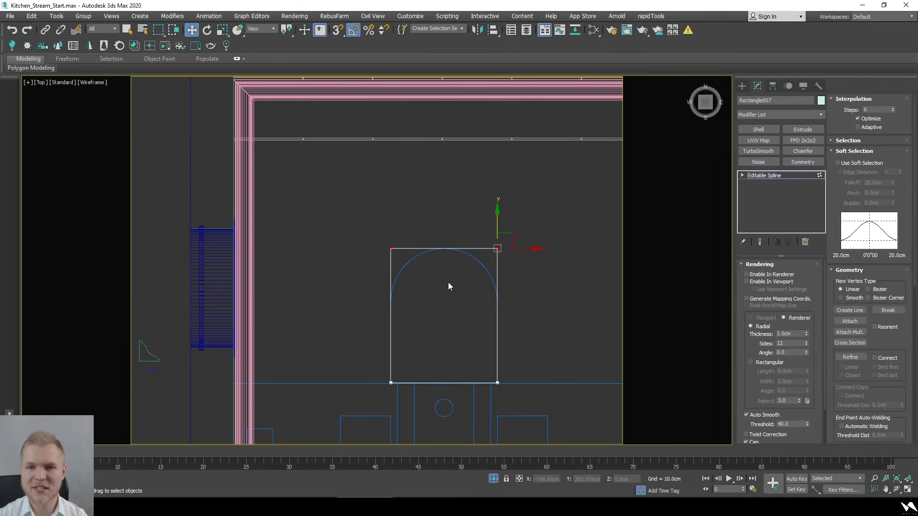
middle_drag(440, 272, 430, 290)
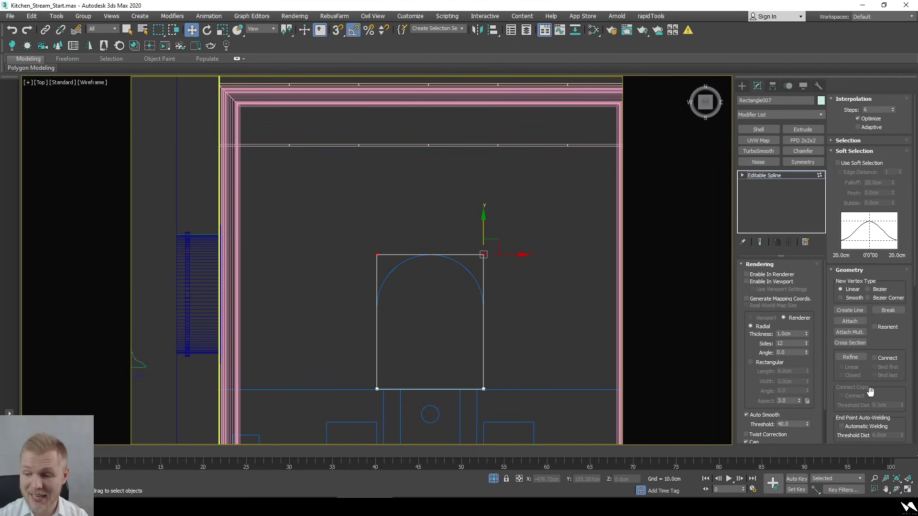
scroll(860, 358, down, 5)
click(849, 319)
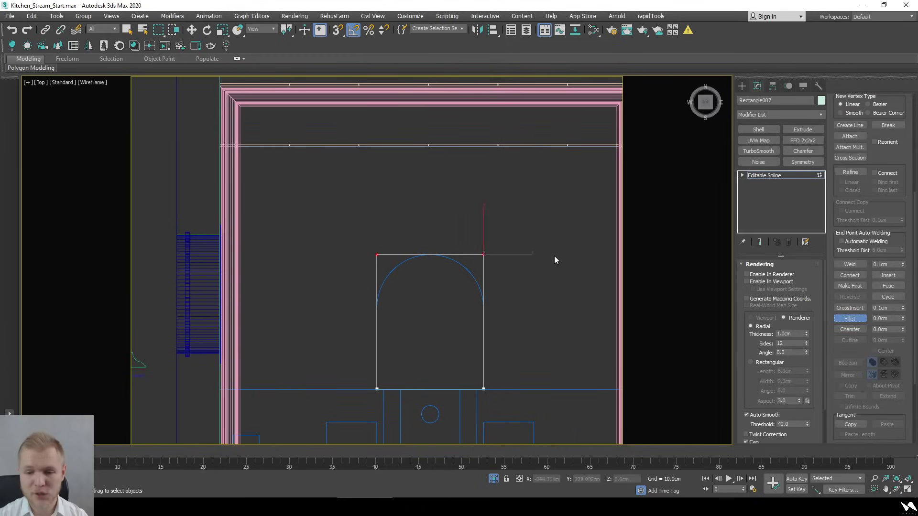
scroll(545, 262, up, 3)
middle_drag(538, 266, 497, 247)
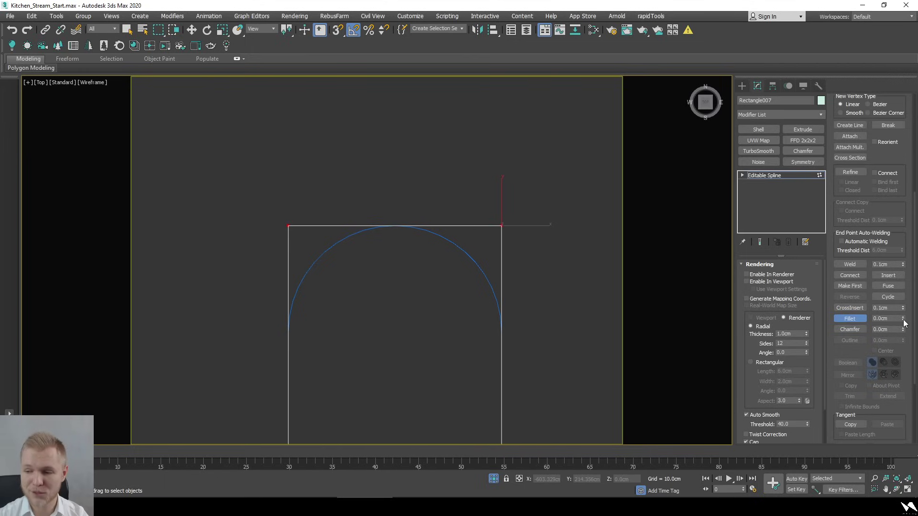
drag(904, 323, 902, 287)
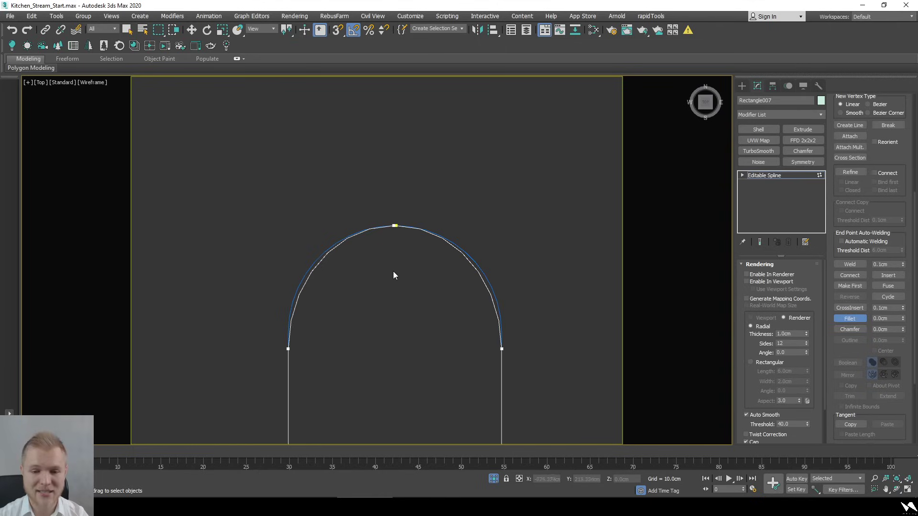
Move the two side vertices at the base of the arc up so the spline's curve follows the plan outline
key(w)
key(1)
key(1)
drag(425, 215, 364, 256)
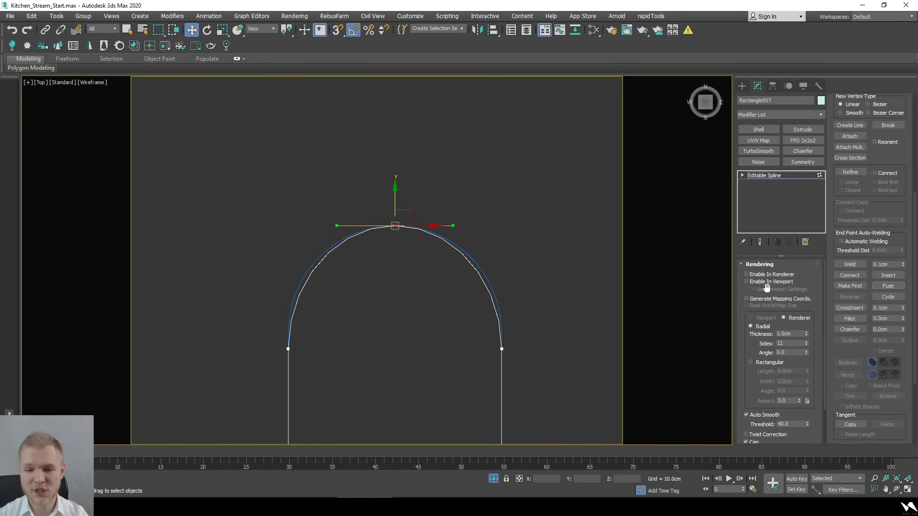
key(1)
key(1)
drag(536, 360, 212, 342)
scroll(212, 341, up, 2)
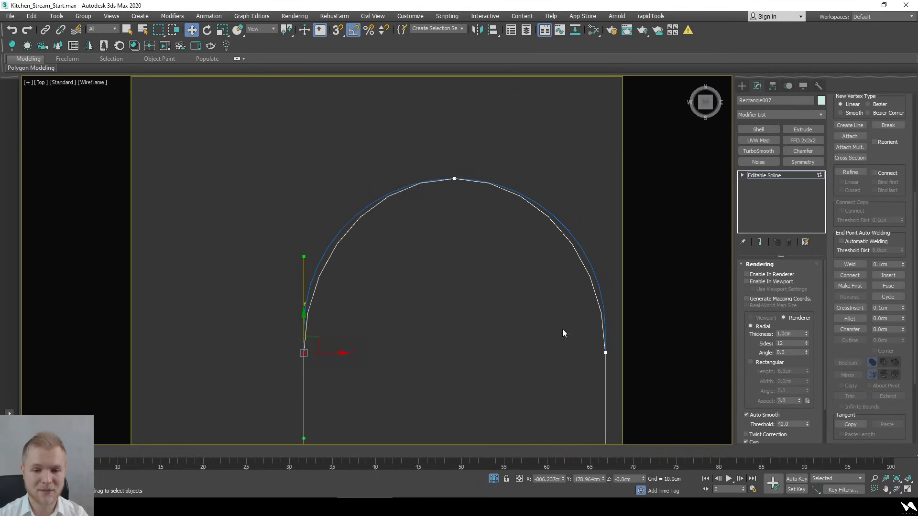
scroll(461, 289, down, 3)
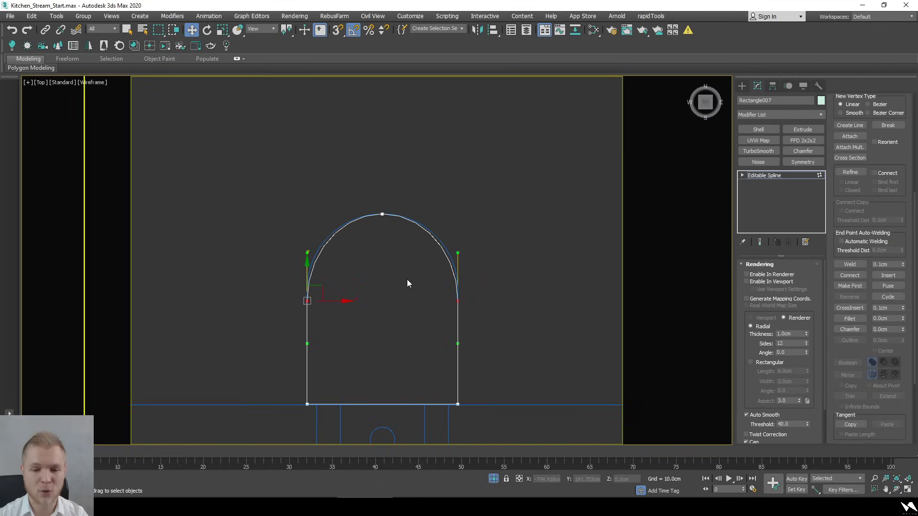
drag(309, 275, 299, 260)
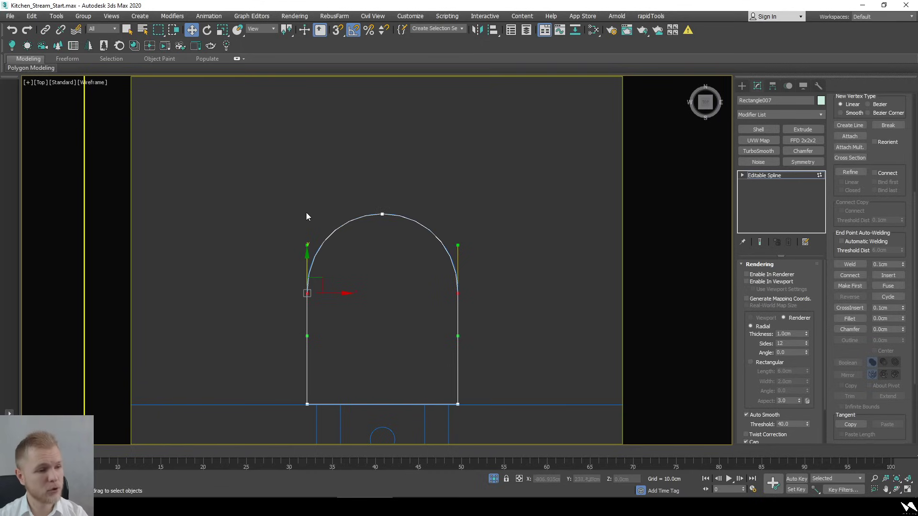
Select the spline's two arc segments and divide each with a Divide value of 1
key(2)
drag(288, 239, 519, 244)
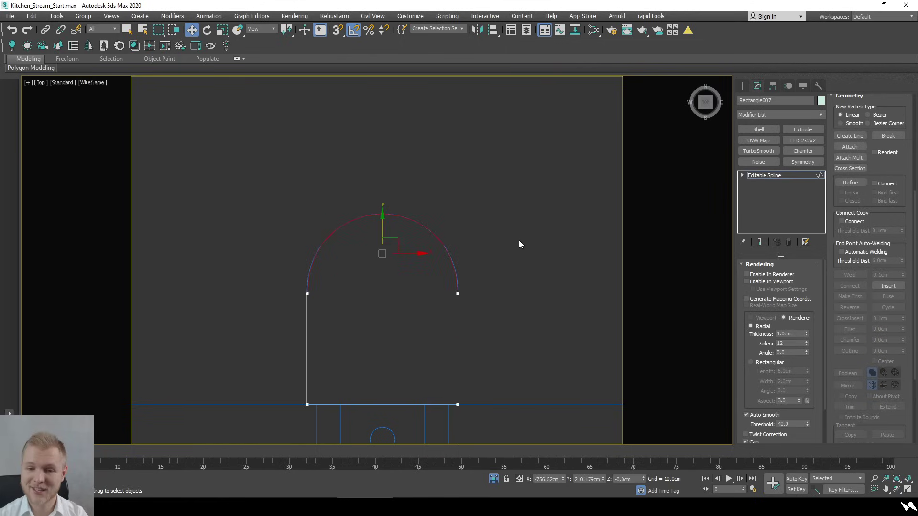
drag(864, 367, 858, 220)
click(903, 370)
click(903, 370)
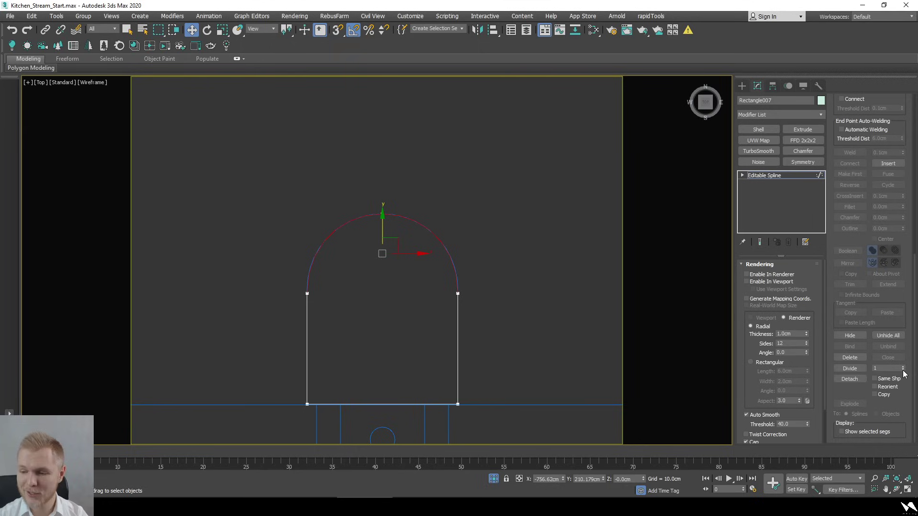
click(850, 368)
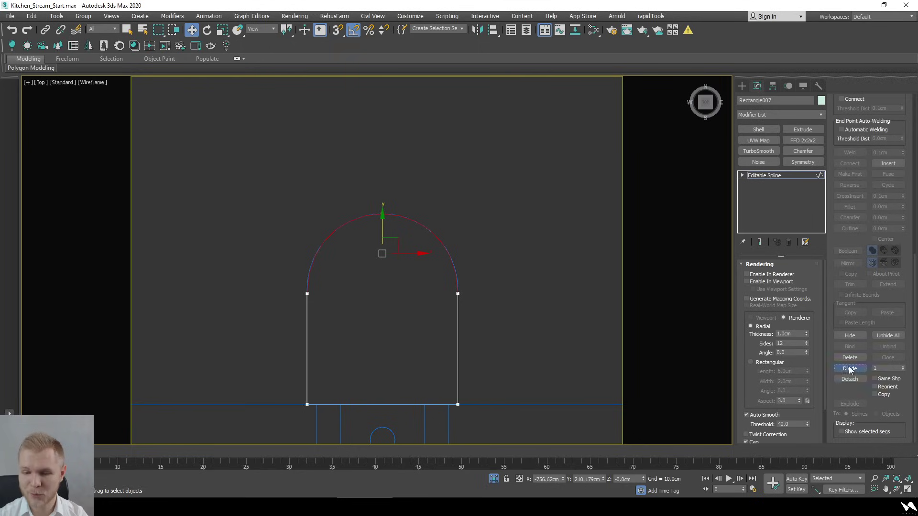
click(475, 262)
scroll(475, 262, down, 2)
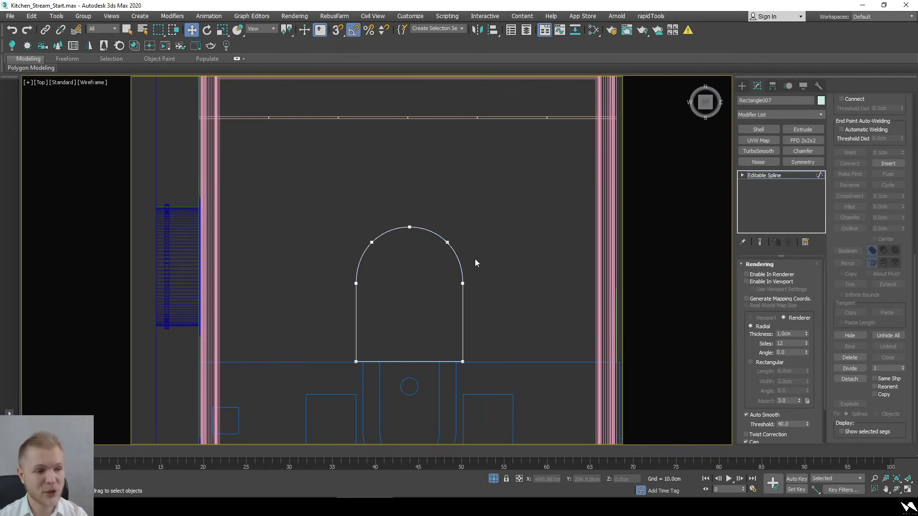
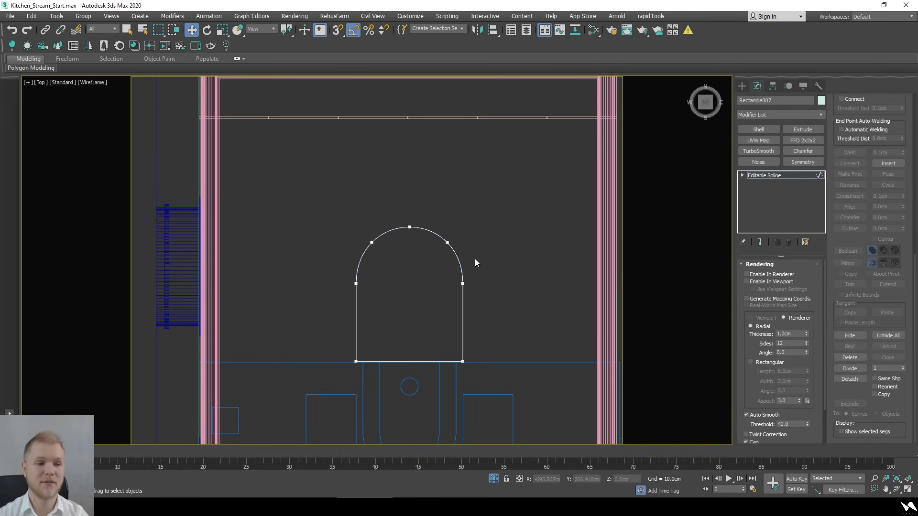
Leave segment editing, add the kitchen section drawing to the selection and isolate it together with the arched island spline
scroll(474, 259, down, 5)
alt+middle_drag(434, 255, 420, 260)
scroll(411, 263, up, 8)
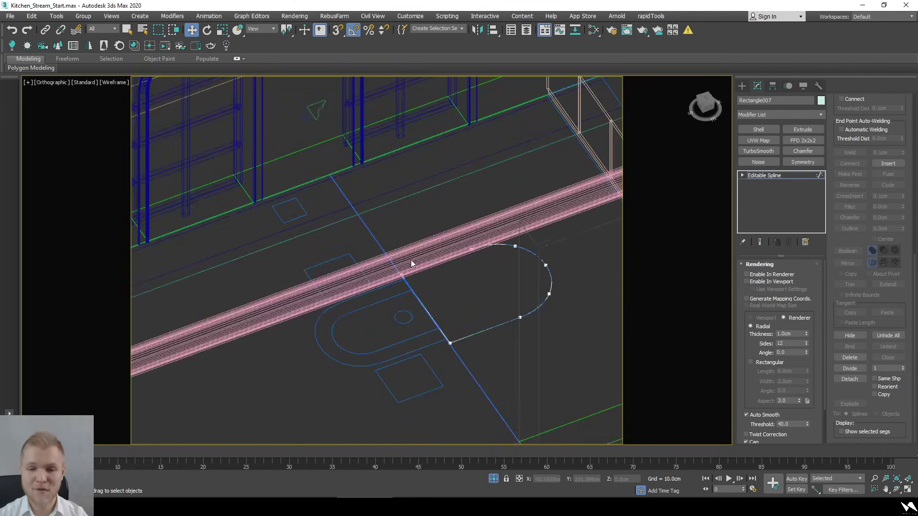
click(787, 175)
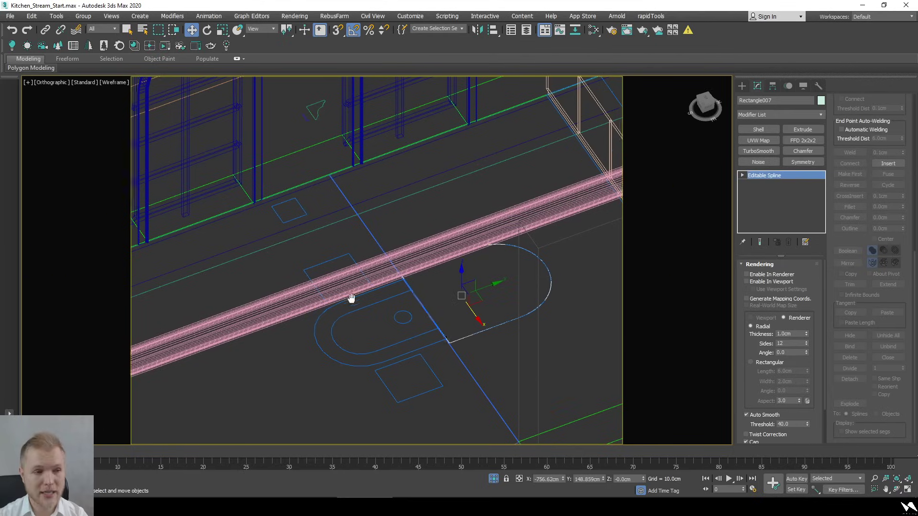
scroll(351, 297, down, 6)
alt+middle_drag(351, 298, 347, 206)
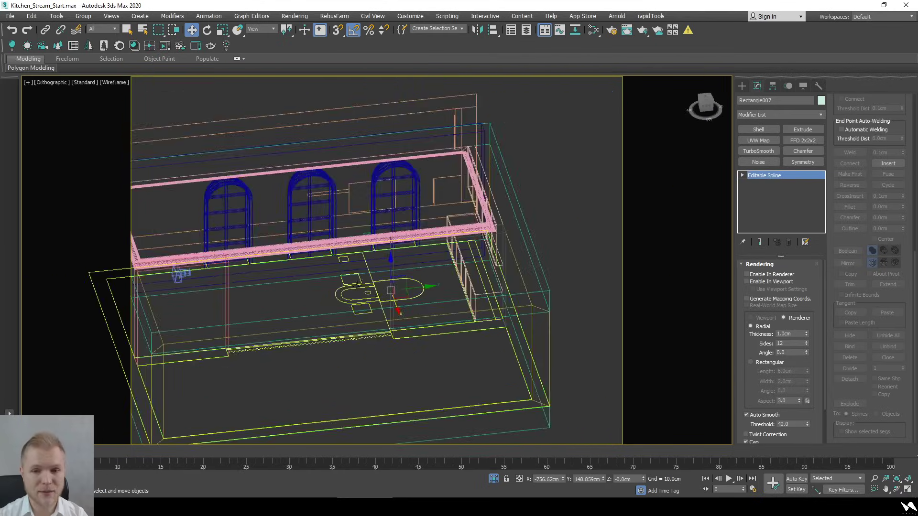
ctrl+click(347, 206)
key(alt+q)
scroll(408, 284, down, 3)
scroll(412, 323, up, 3)
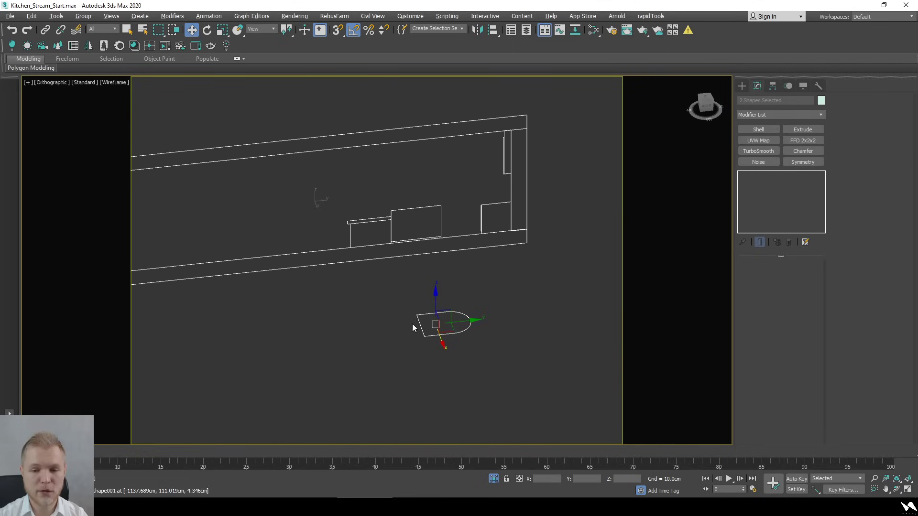
Select only the arched island spline beneath the section drawing
click(434, 331)
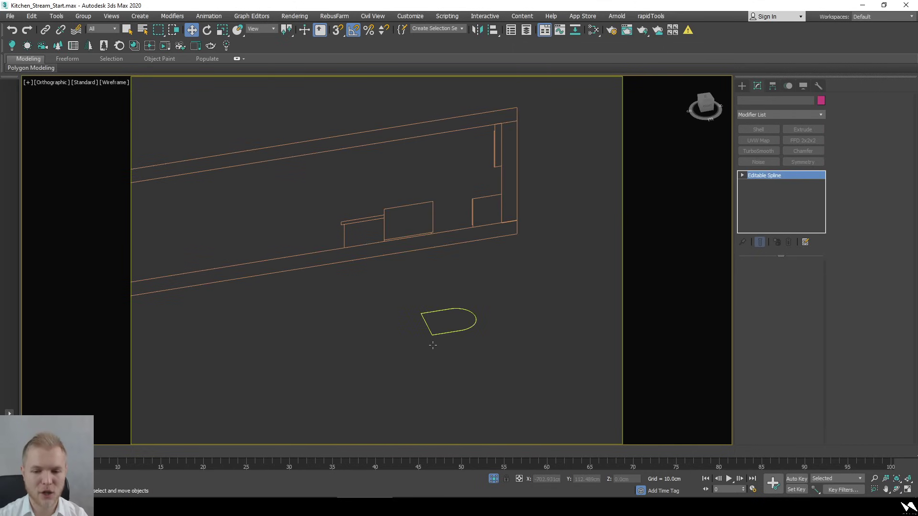
mouse_move(433, 345)
alt+middle_down()
mouse_move(439, 359)
mouse_move(428, 356)
alt+middle_up()
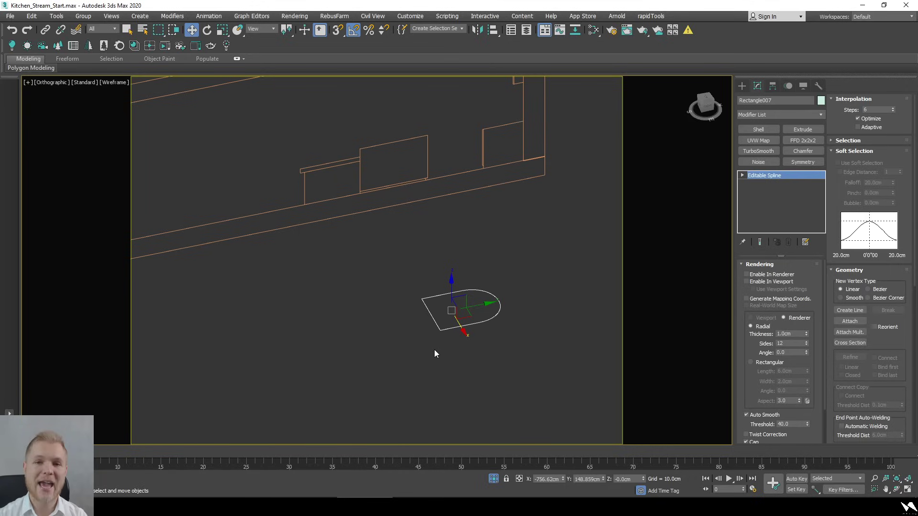
middle_drag(437, 337, 427, 356)
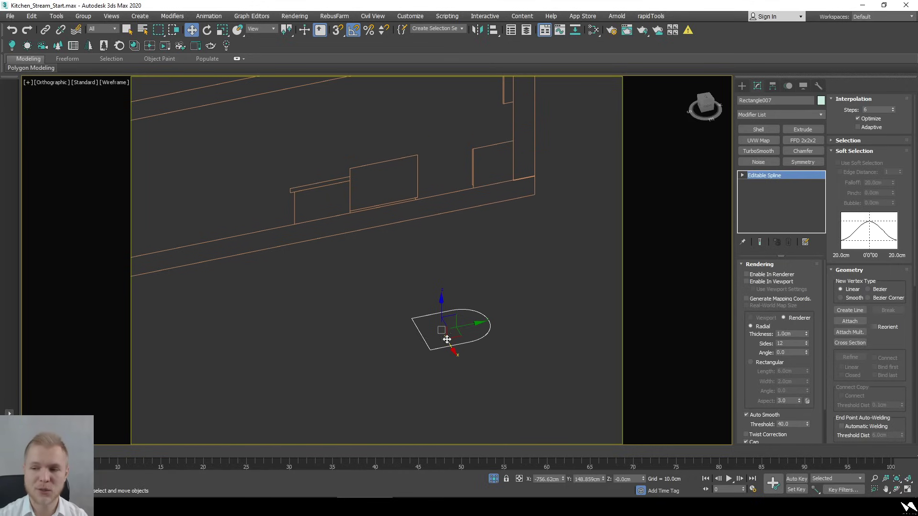
click(758, 130)
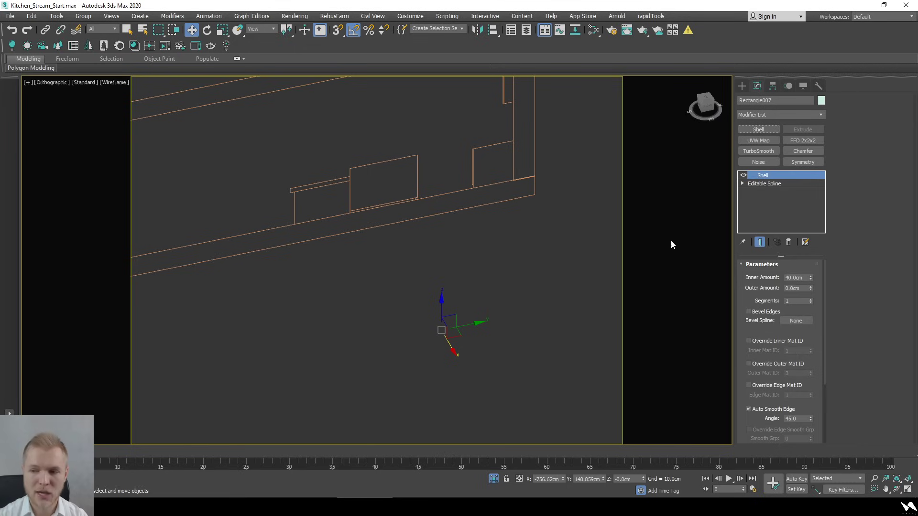
right_click(775, 179)
click(798, 191)
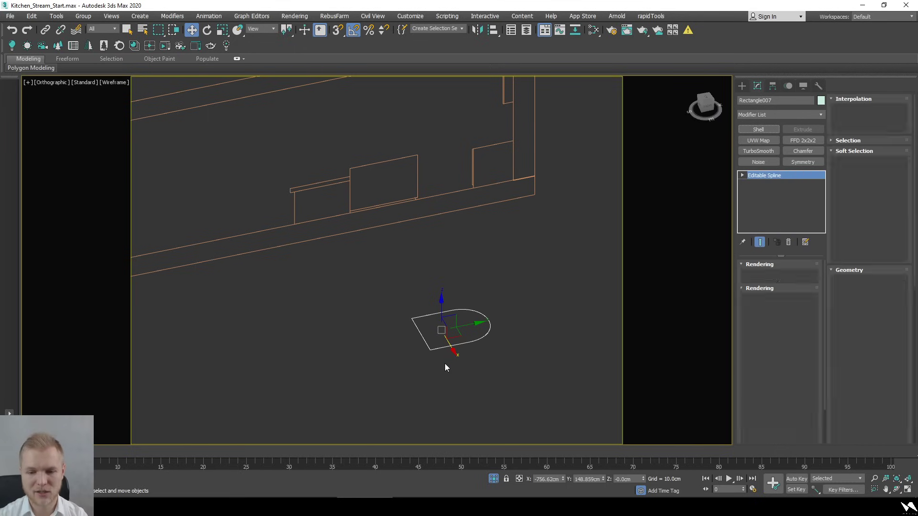
Check the arched spline's vertices around the curve and at the straight end, and leave vertex editing
alt+middle_drag(444, 363, 373, 364)
drag(373, 364, 535, 258)
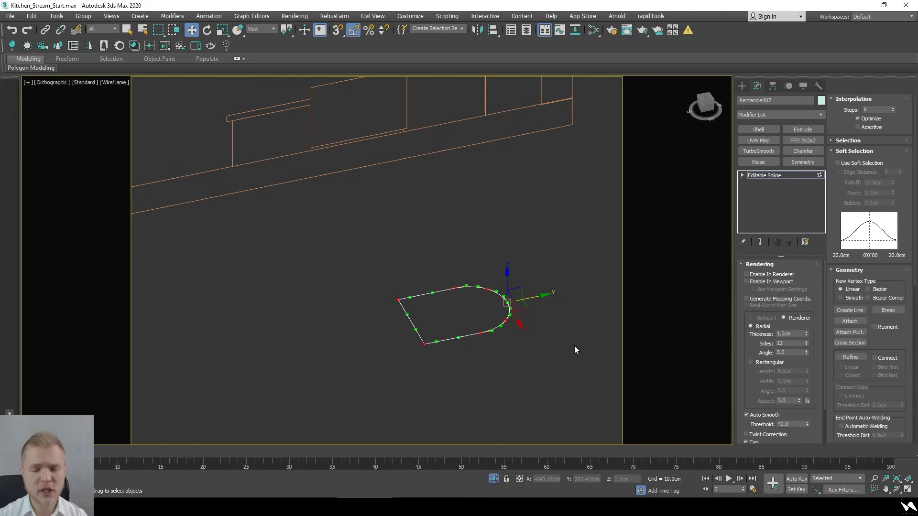
right_click(465, 340)
click(314, 339)
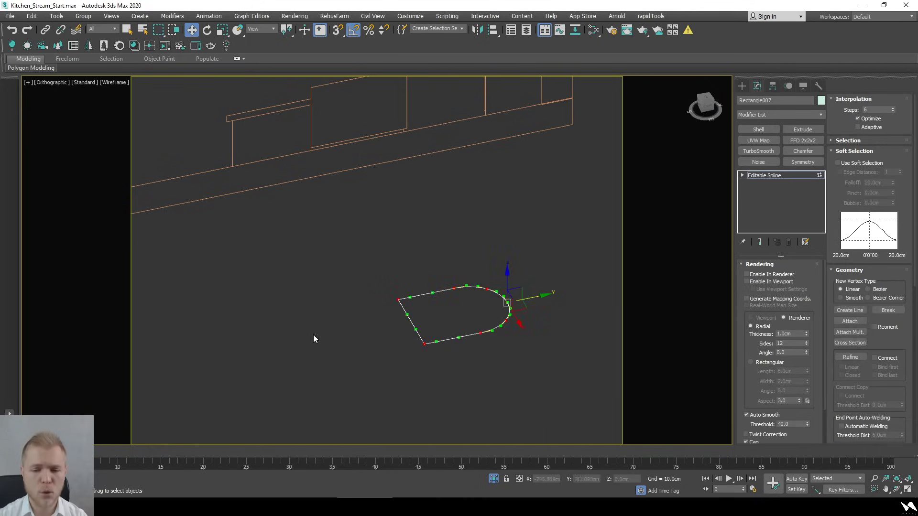
drag(349, 366, 432, 262)
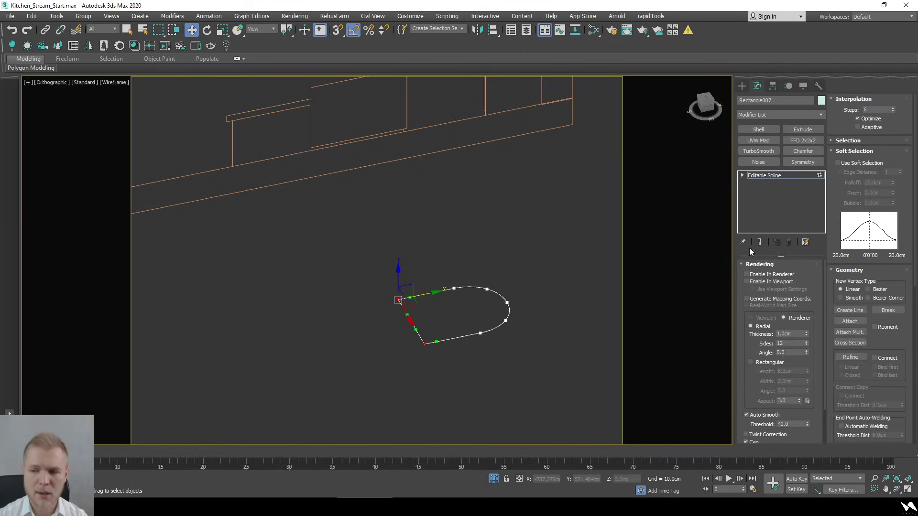
click(764, 175)
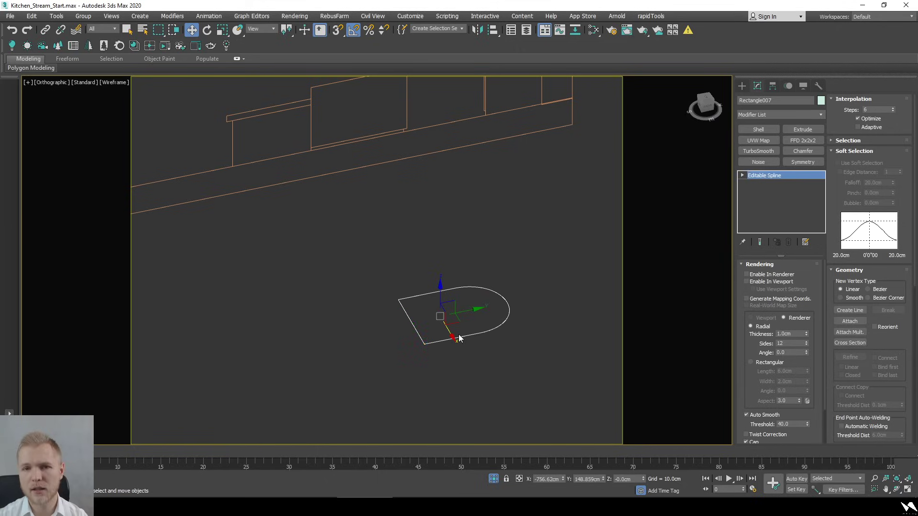
Extrude the arched island spline by 128.5 cm and display it shaded with edged faces
click(802, 129)
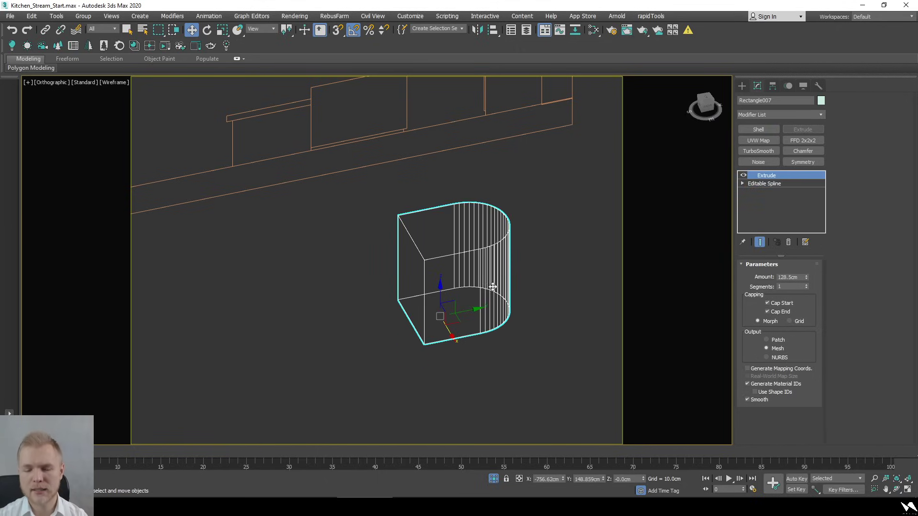
alt+middle_drag(492, 286, 495, 290)
key(F3)
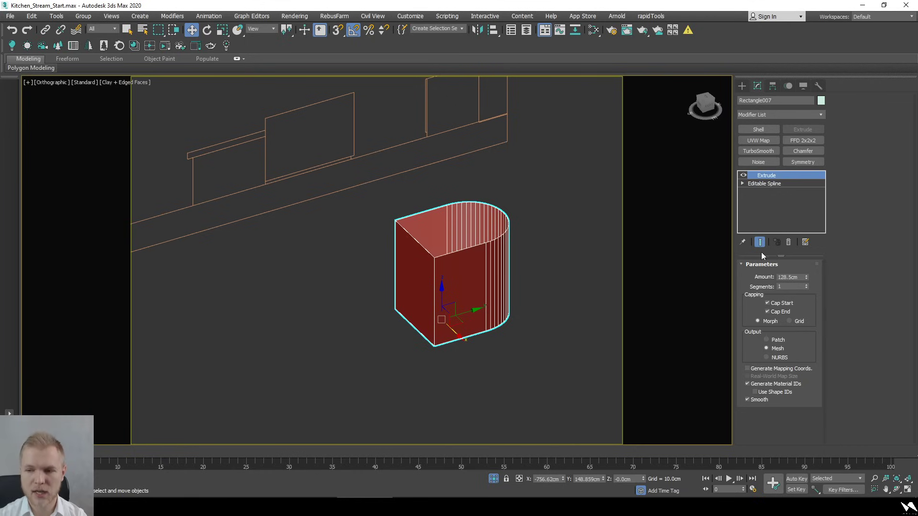
click(787, 115)
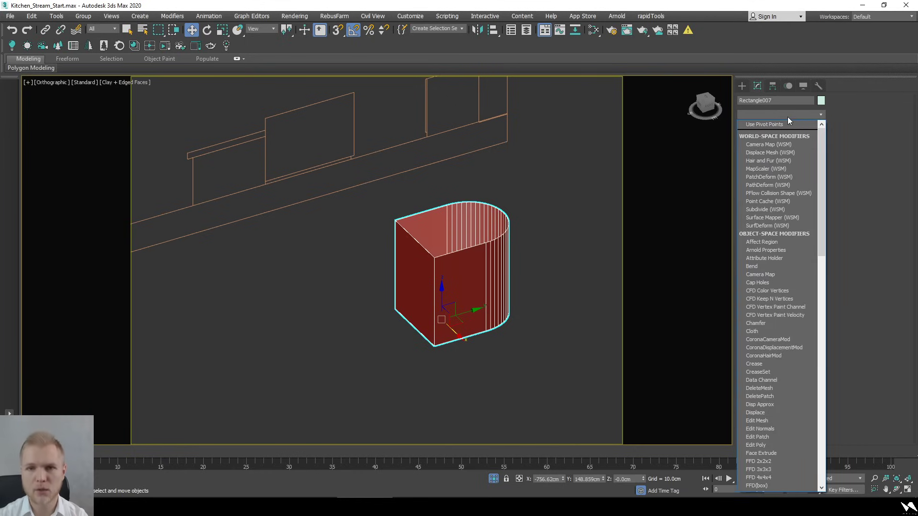
key(e)
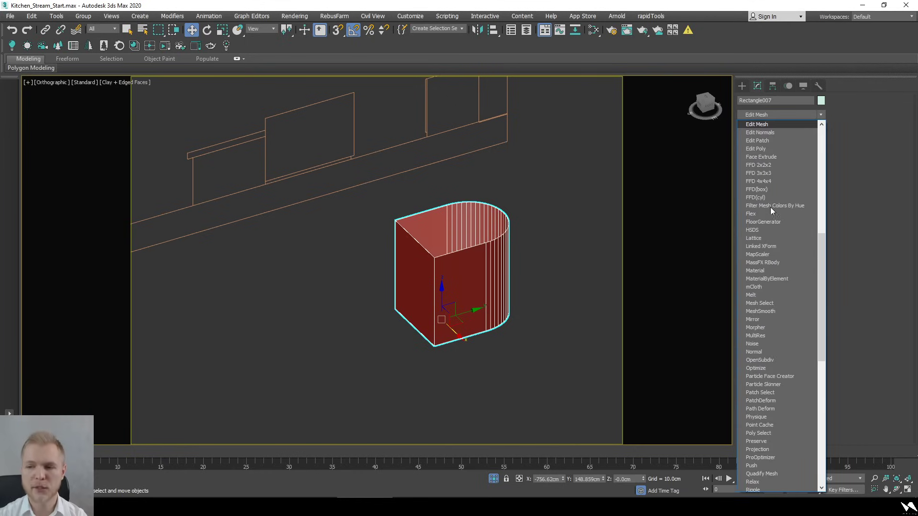
click(780, 148)
key(3)
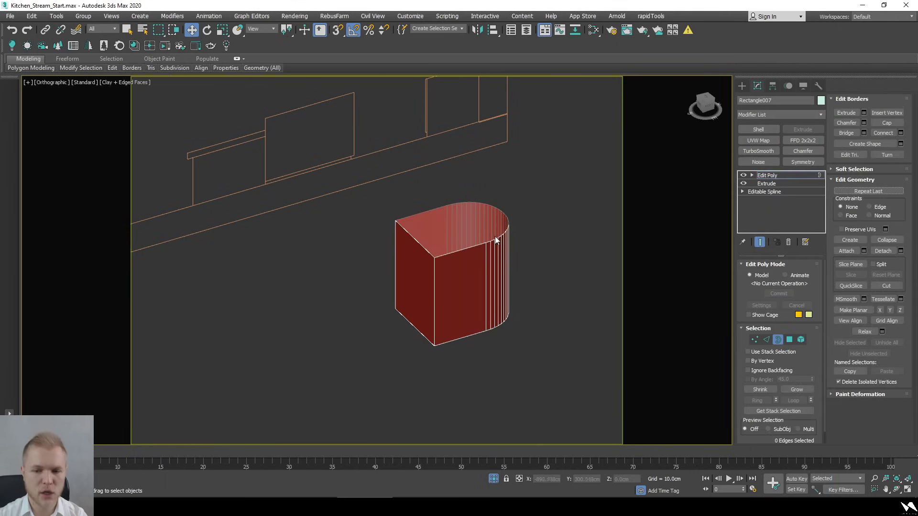
click(495, 240)
key(F3)
alt+middle_drag(589, 310, 421, 283)
click(767, 177)
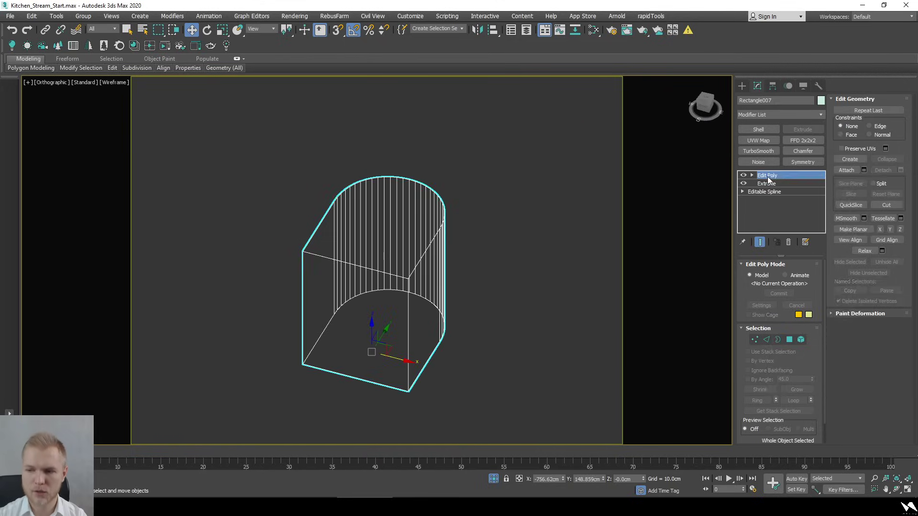
right_click(768, 179)
click(783, 191)
alt+middle_drag(535, 274, 408, 290)
key(F3)
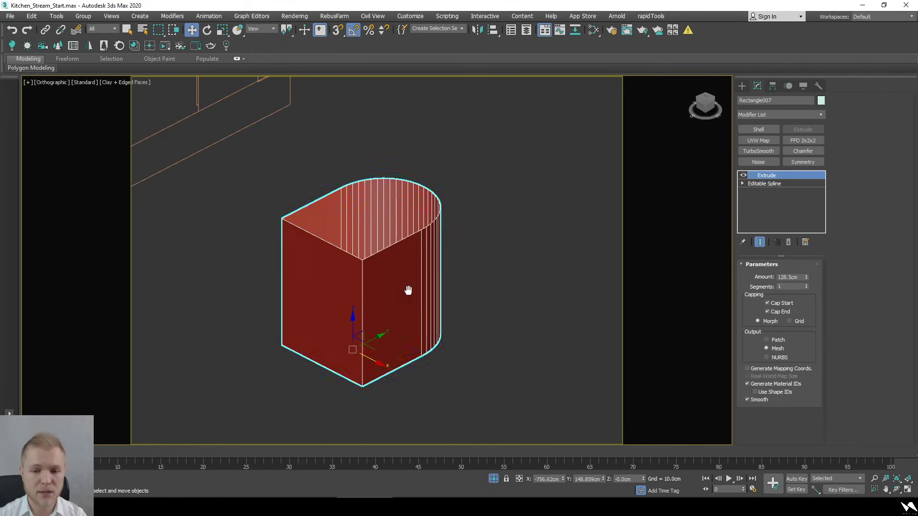
Convert the extruded island to an Editable Poly
scroll(438, 299, down, 4)
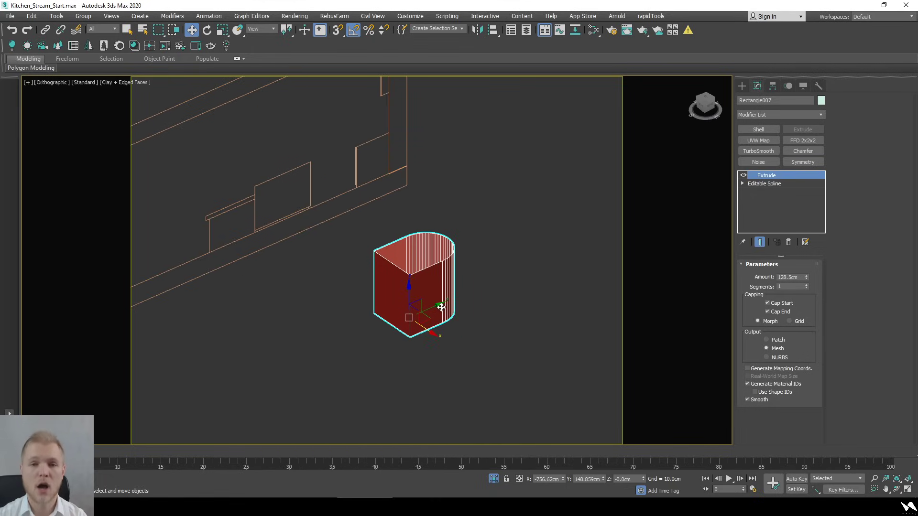
right_click(432, 274)
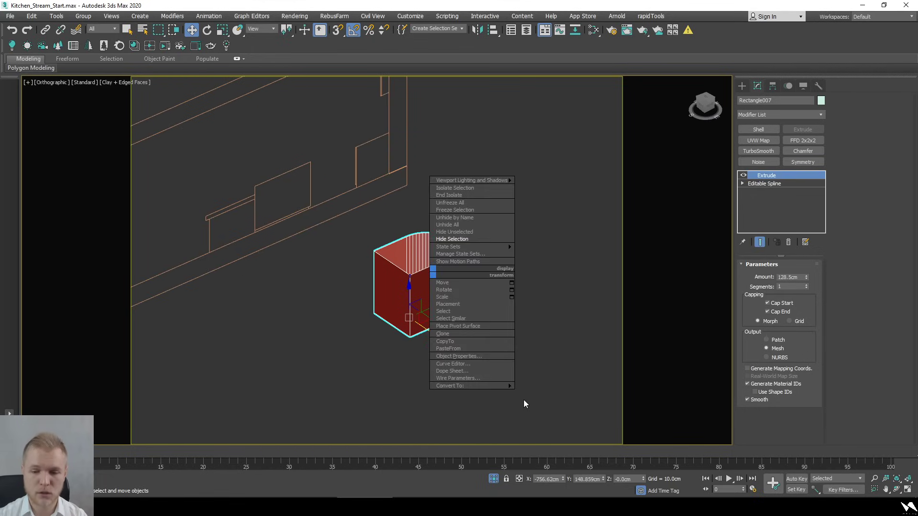
mouse_move(499, 386)
click(548, 393)
Examine the extruded island's upper vertices and all of its polygons in wireframe to check how the top is closed
key(1)
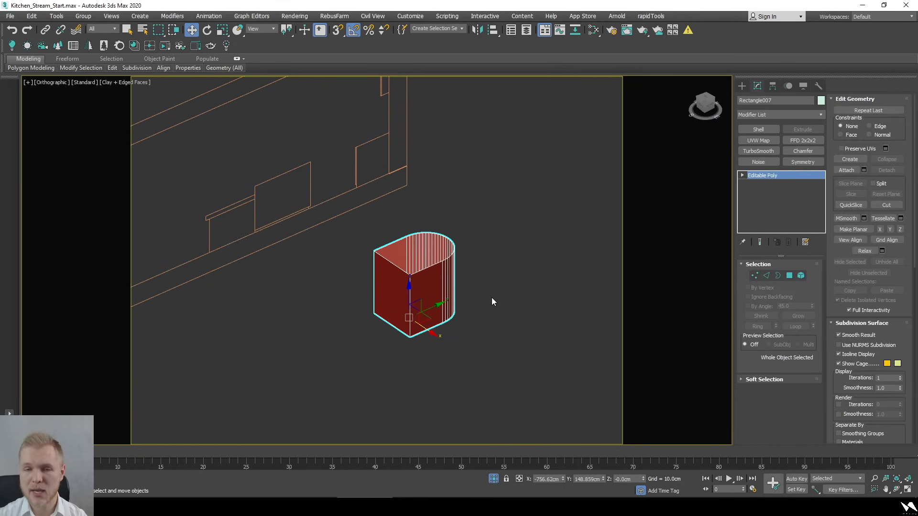
key(F3)
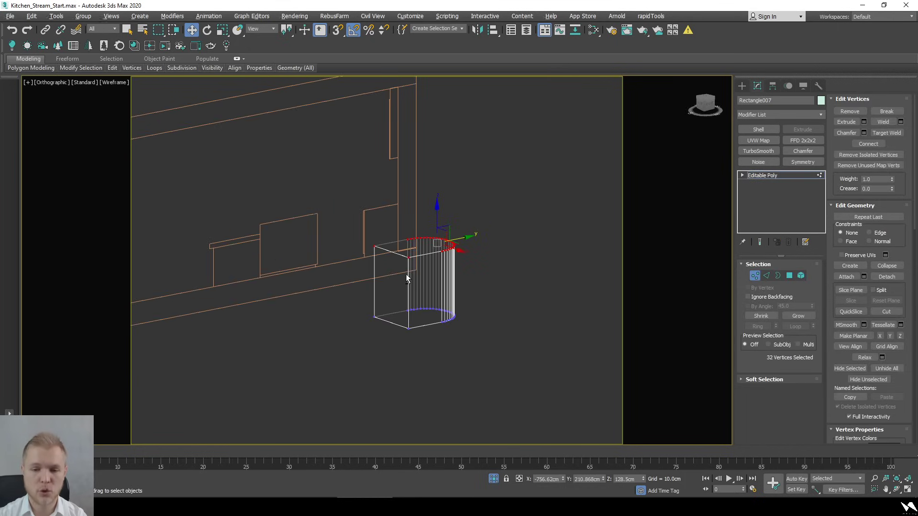
key(4)
key(ctrl+a)
alt+middle_drag(451, 311, 456, 310)
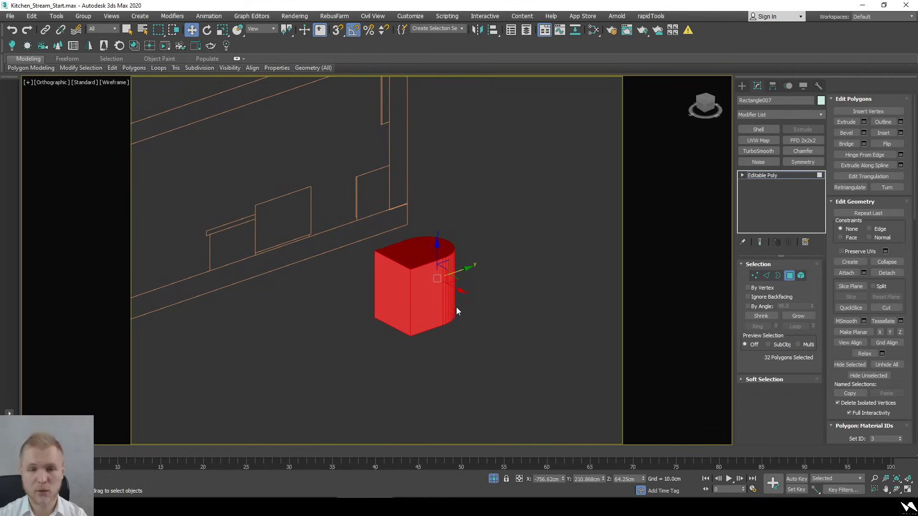
drag(490, 245, 342, 292)
alt+middle_drag(457, 283, 485, 257)
Convert the island's open top border to a vertex selection and weld the overlapping vertices at the middle of the arch
key(3)
click(429, 249)
key(F3)
ctrl+click(754, 276)
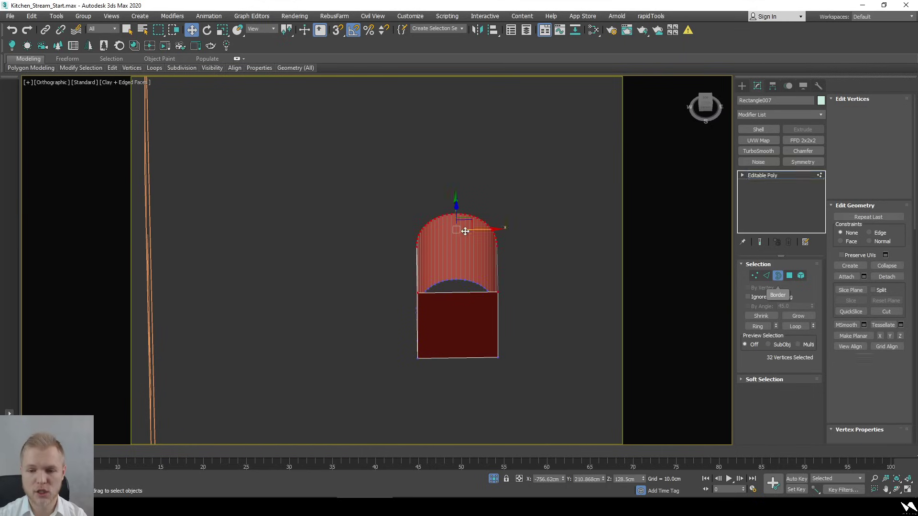
scroll(466, 231, up, 5)
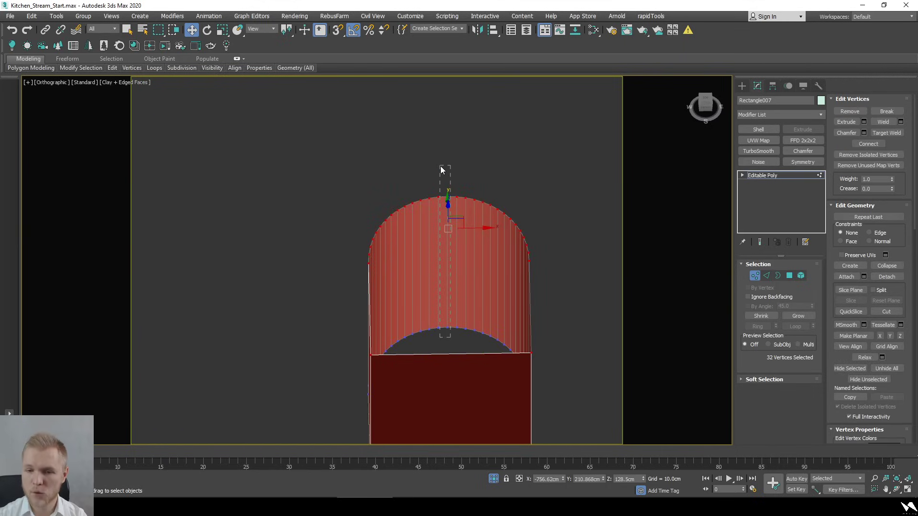
drag(442, 171, 456, 337)
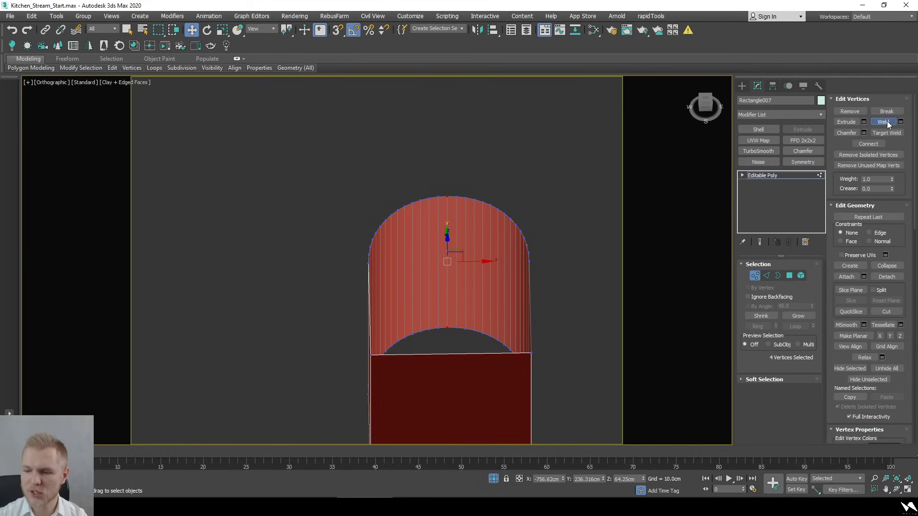
alt+middle_drag(683, 201, 476, 269)
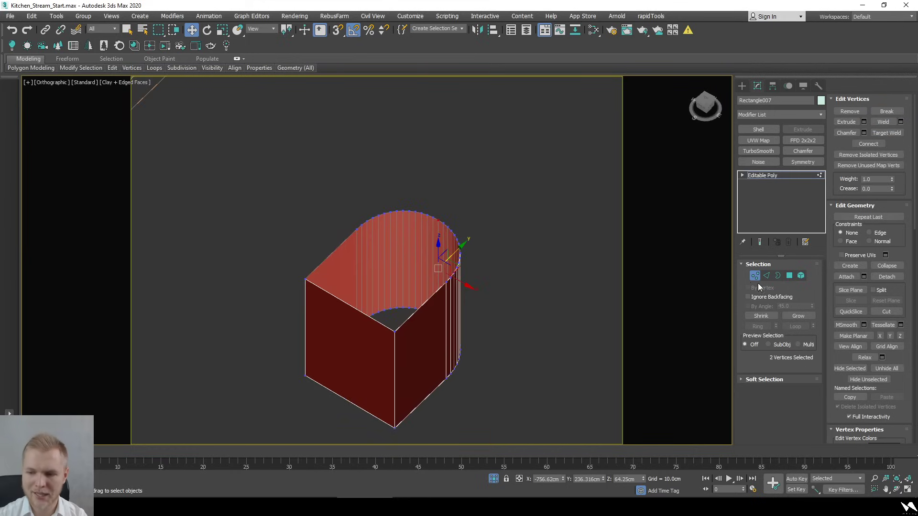
Cap the open border on top of the island
key(3)
alt+middle_drag(650, 293, 361, 314)
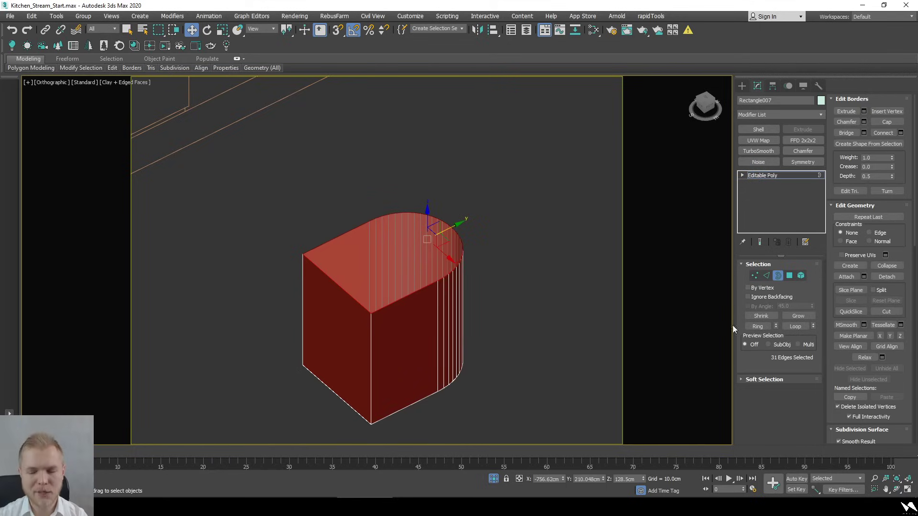
click(881, 123)
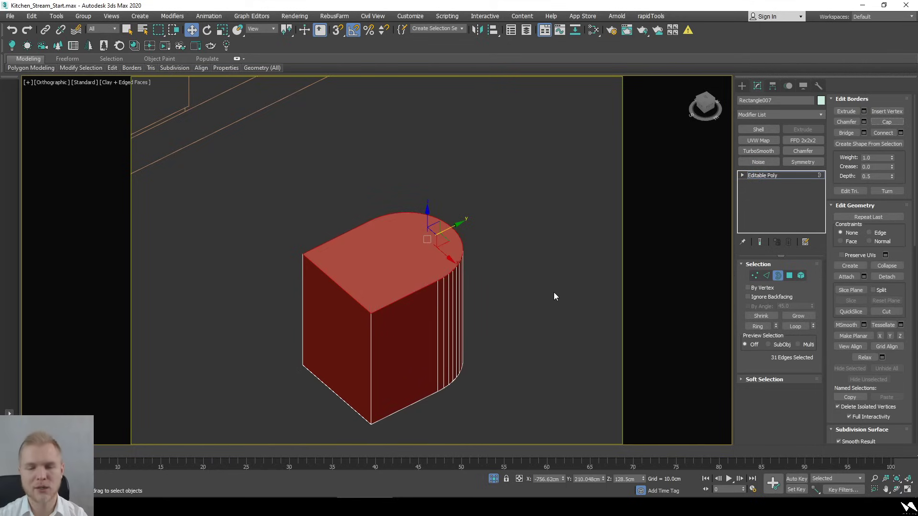
alt+middle_drag(554, 291, 484, 336)
alt+middle_drag(475, 279, 402, 300)
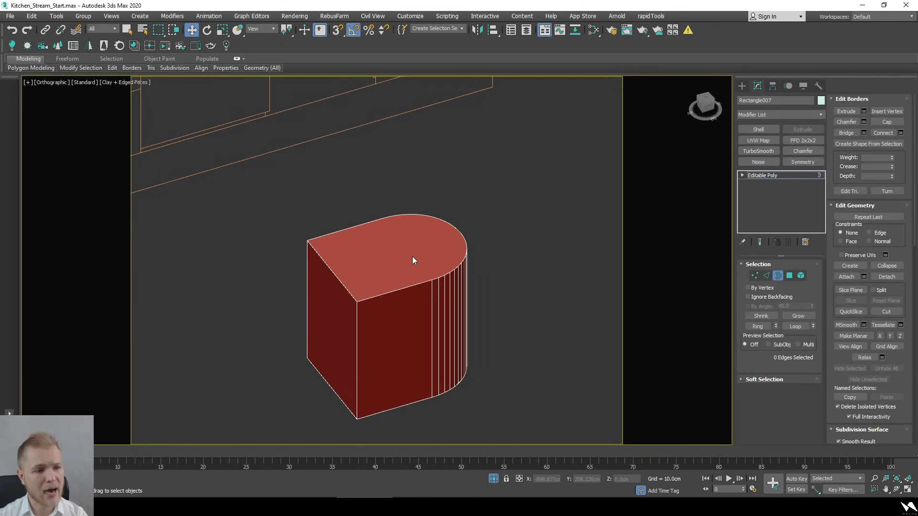
Switch to the YouTube live chat window, read the viewers' comments and move the window out of the modelling view
key(alt+Tab)
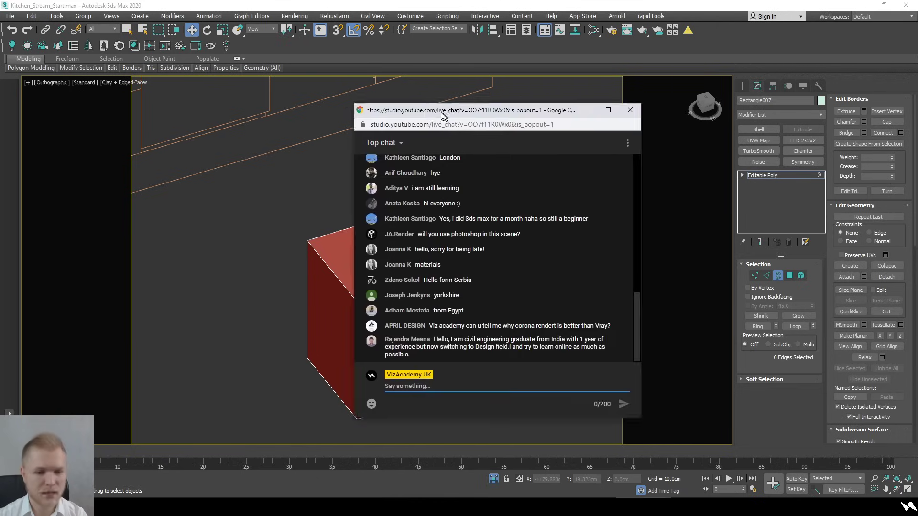
drag(440, 103, 300, 101)
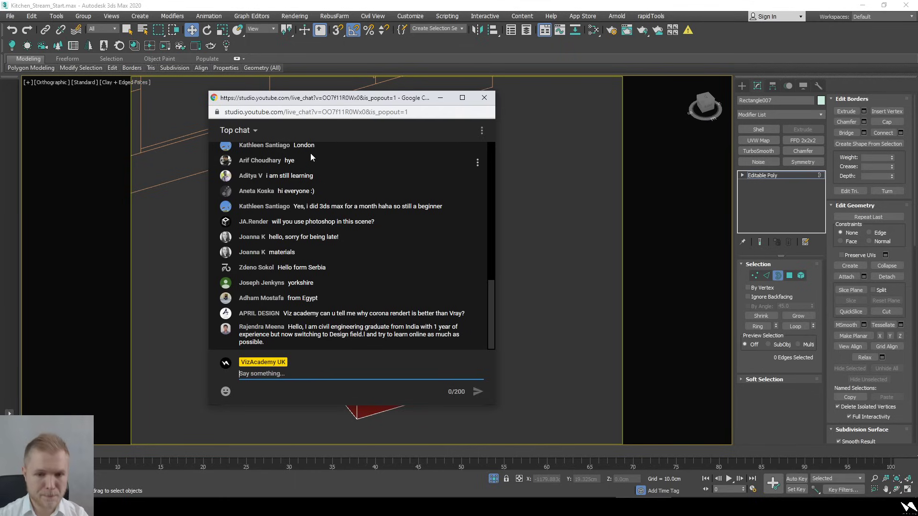
drag(330, 100, 236, 95)
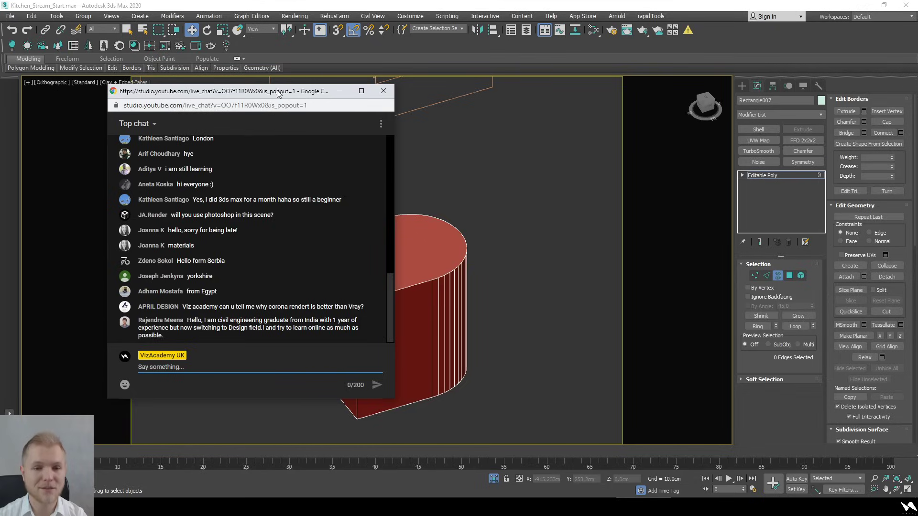
drag(276, 101, 0, 143)
scroll(225, 205, down, 3)
scroll(410, 239, down, 6)
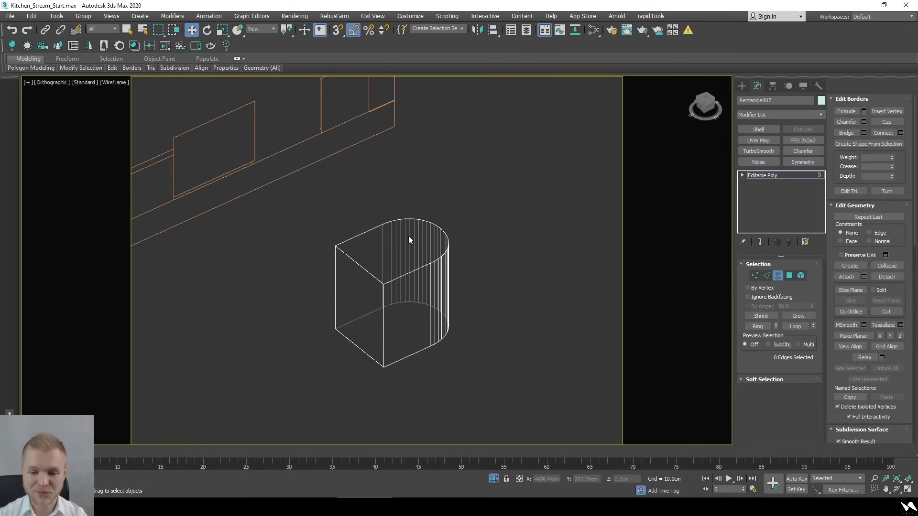
scroll(404, 290, up, 4)
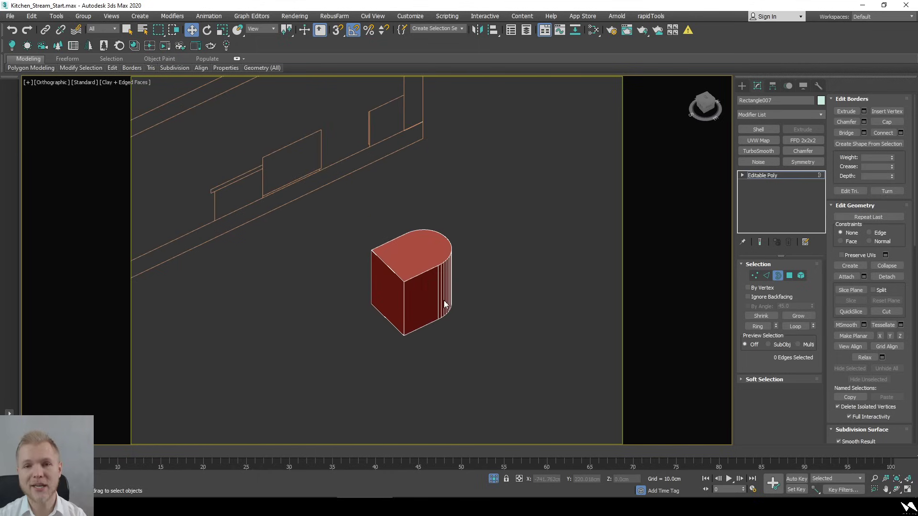
right_click(441, 282)
mouse_move(511, 395)
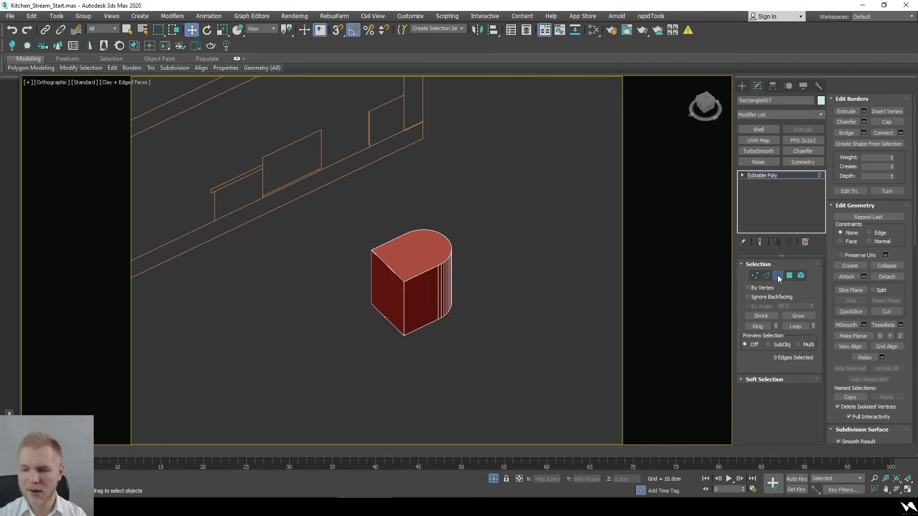
Leave border editing, unhide all objects and check the island in the shaded camera view
click(777, 276)
key(c)
right_click(492, 339)
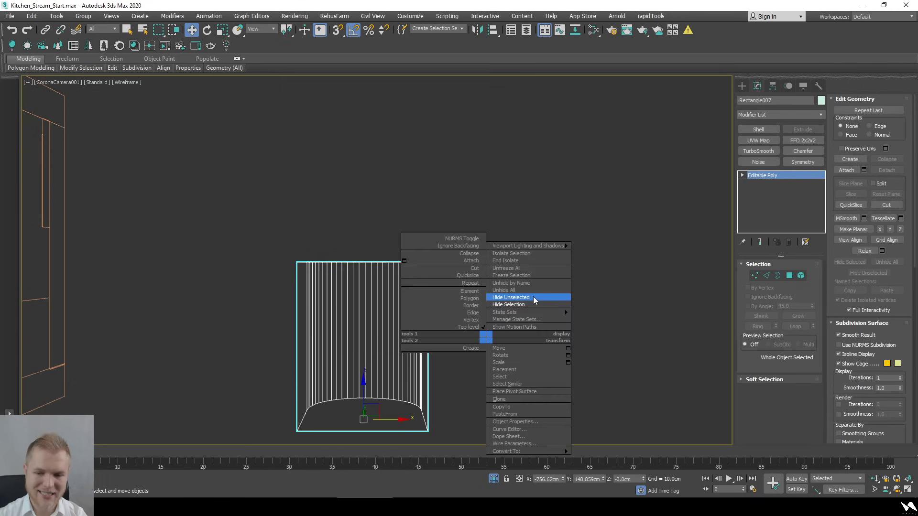
click(536, 290)
key(F3)
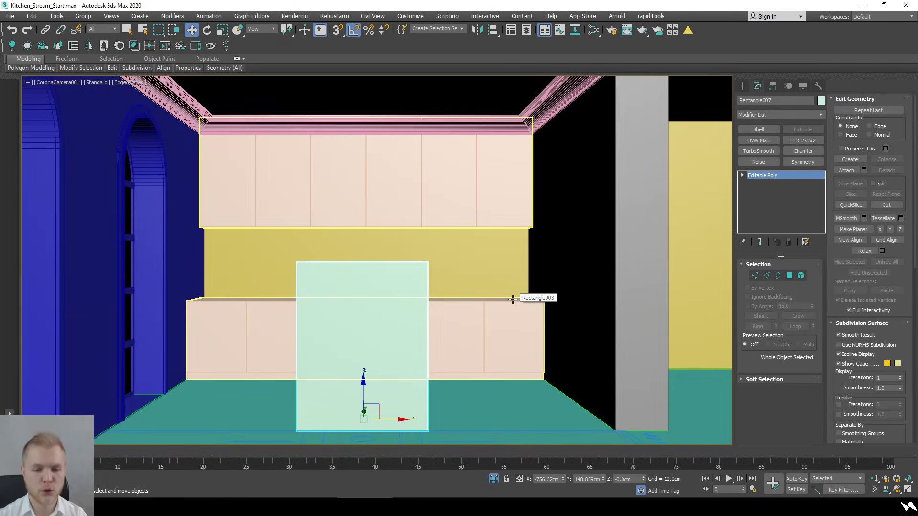
Lower the island's top polygon by about 32 cm in Z, snapping it to the height of the section drawing
key(t)
key(F3)
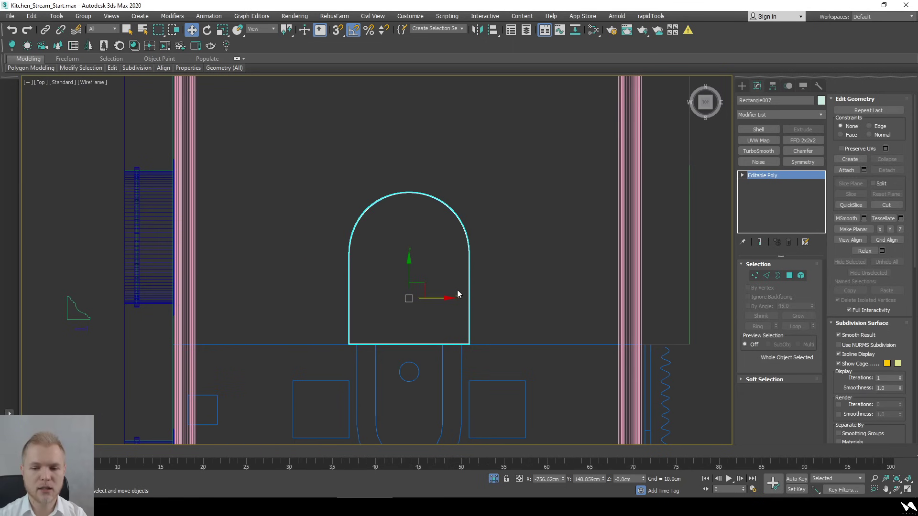
key(4)
click(457, 294)
scroll(430, 292, down, 3)
alt+middle_drag(430, 292, 405, 254)
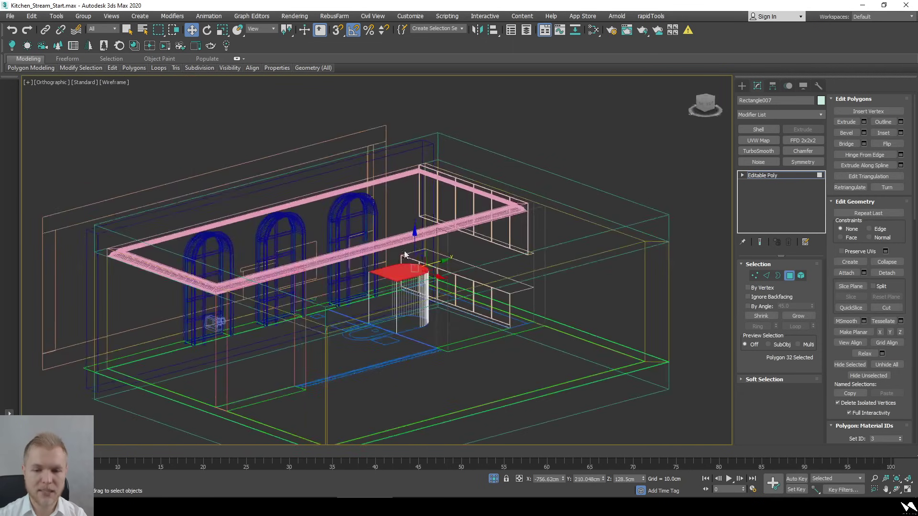
key(s)
drag(414, 245, 318, 242)
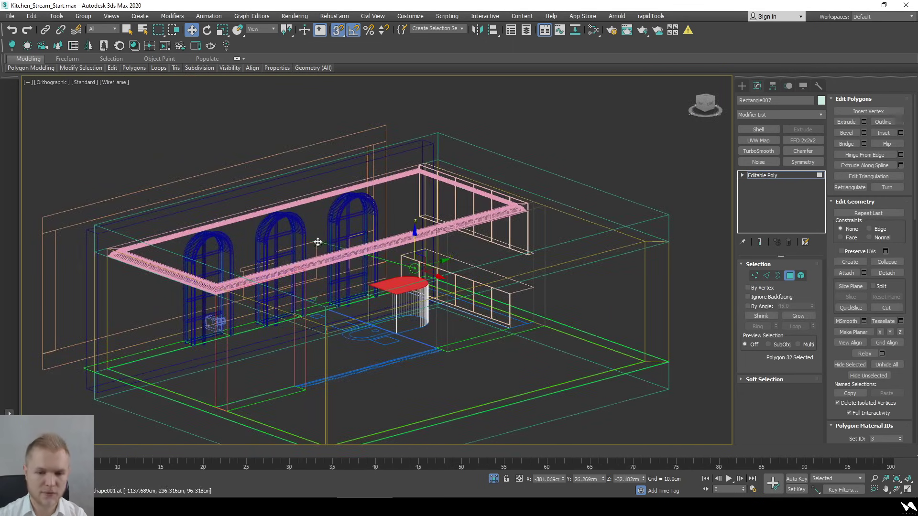
Select the open border at the base of the island and cap it
scroll(385, 348, up, 5)
alt+middle_drag(385, 348, 406, 293)
click(409, 301)
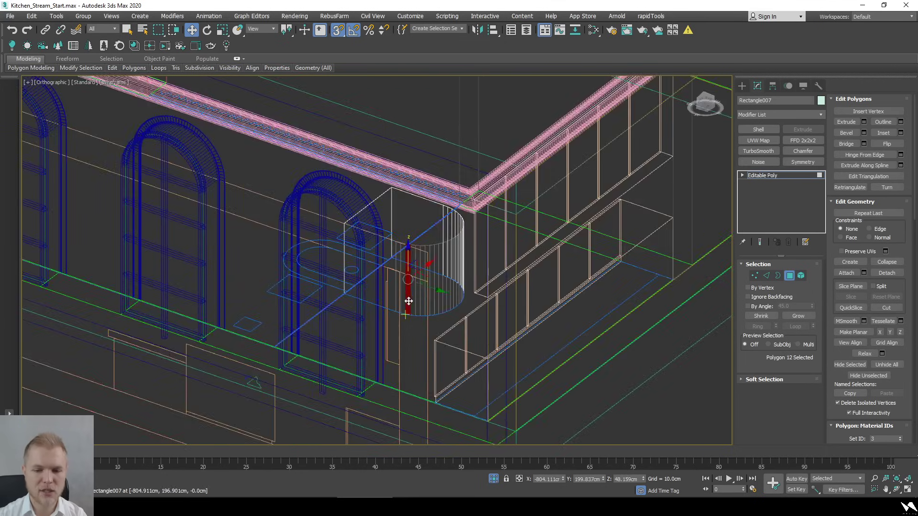
scroll(409, 301, up, 3)
key(3)
click(470, 238)
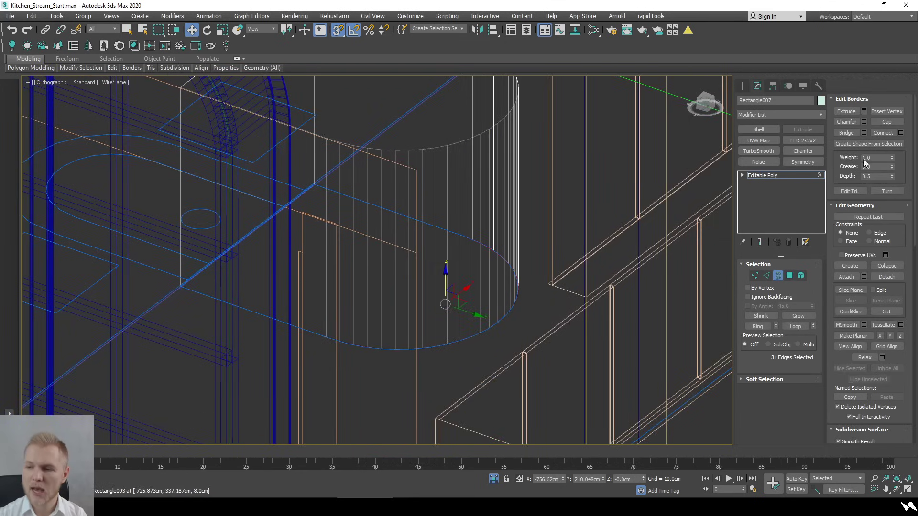
click(886, 122)
Raise the island's bottom polygon about 4.4 cm above the floor with snapping off
key(4)
click(355, 258)
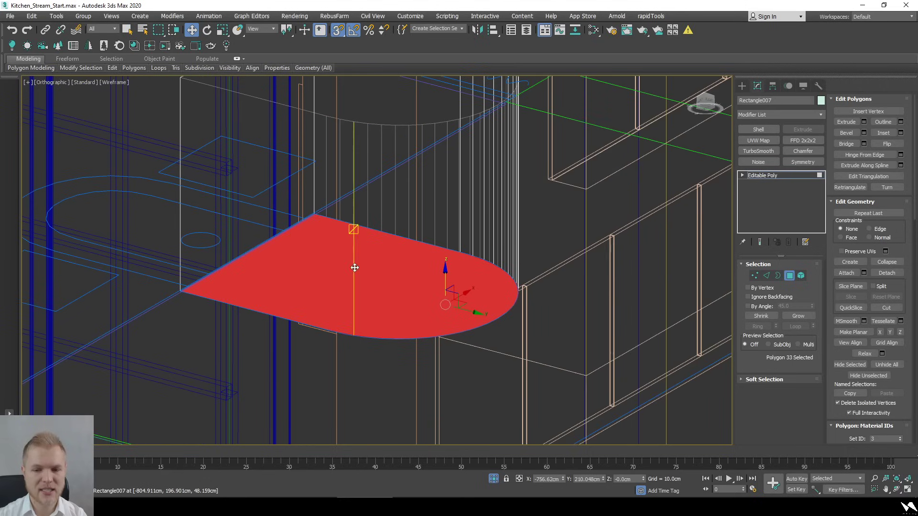
key(s)
drag(444, 280, 447, 271)
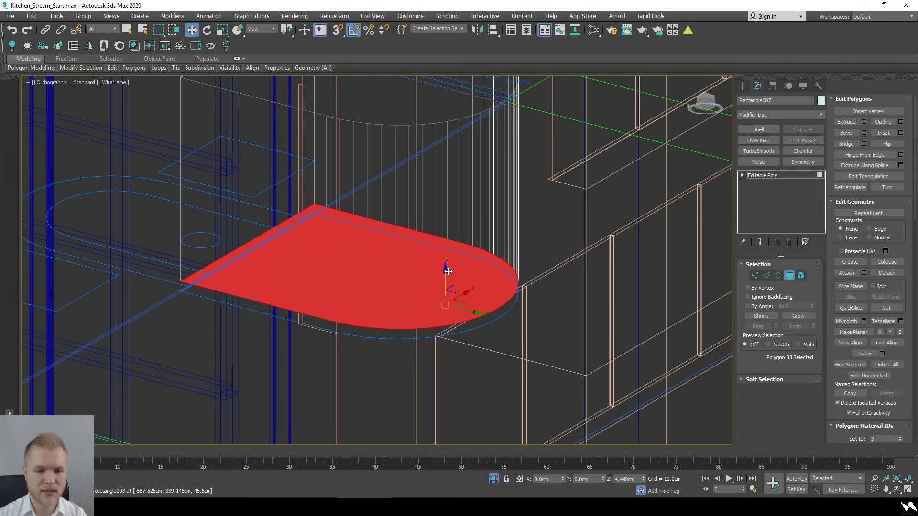
alt+middle_drag(447, 271, 420, 357)
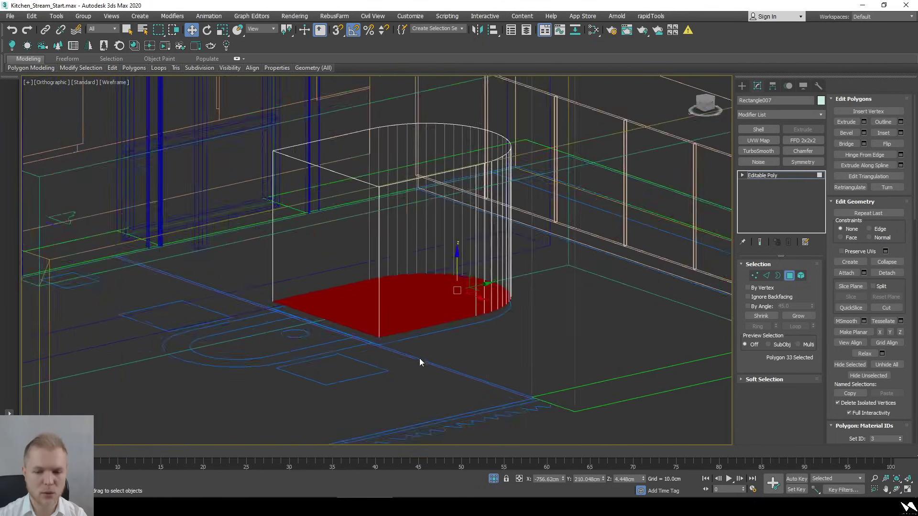
Inset the island's bottom polygon by 4 cm
scroll(499, 340, up, 2)
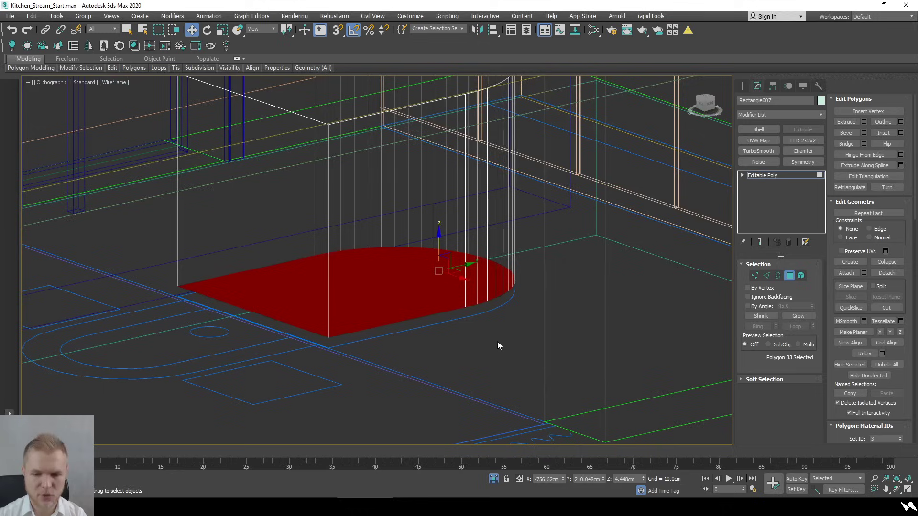
click(900, 133)
drag(383, 279, 388, 273)
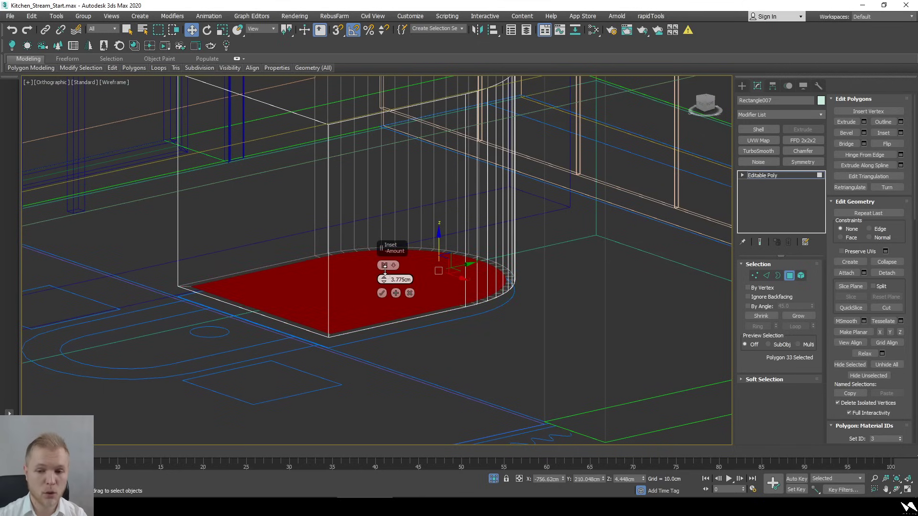
text(4)
key(Return)
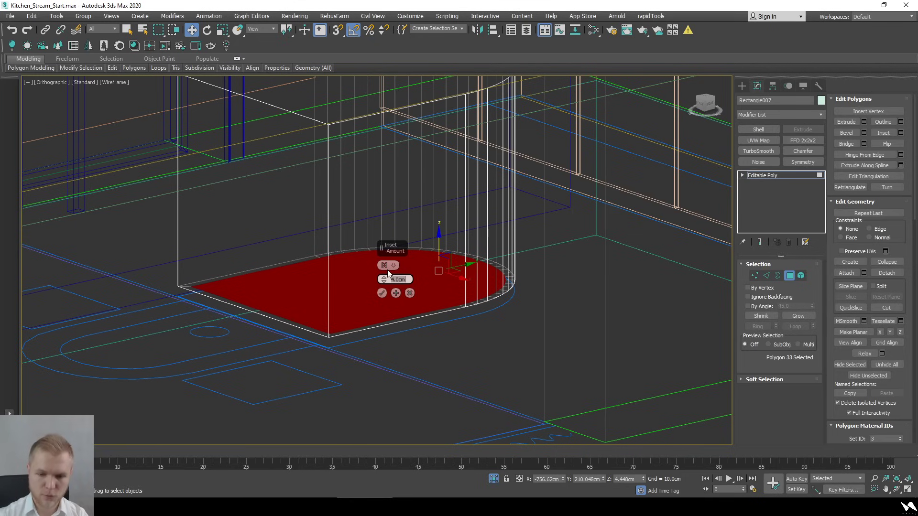
click(380, 294)
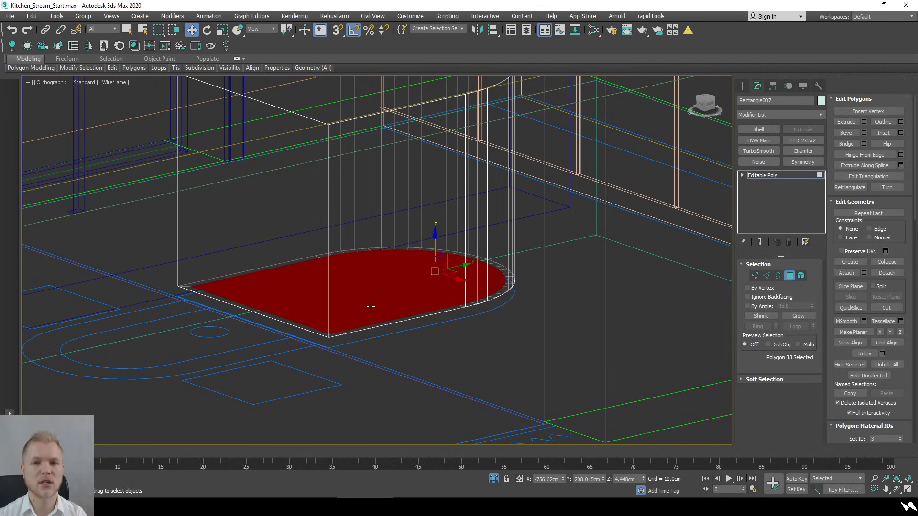
Examine the island's side polygon and its complete set of polygons from a raised view
scroll(371, 306, down, 4)
key(4)
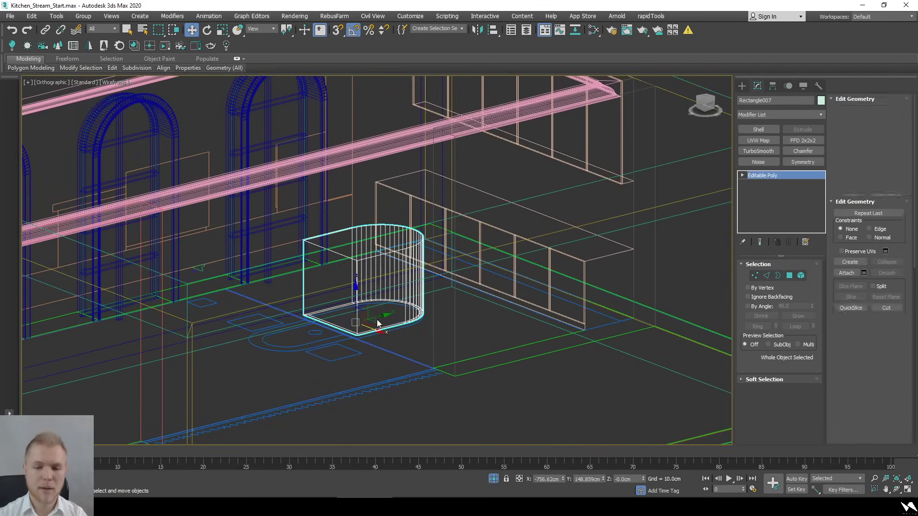
key(4)
alt+middle_drag(378, 323, 374, 351)
scroll(374, 324, up, 3)
click(374, 317)
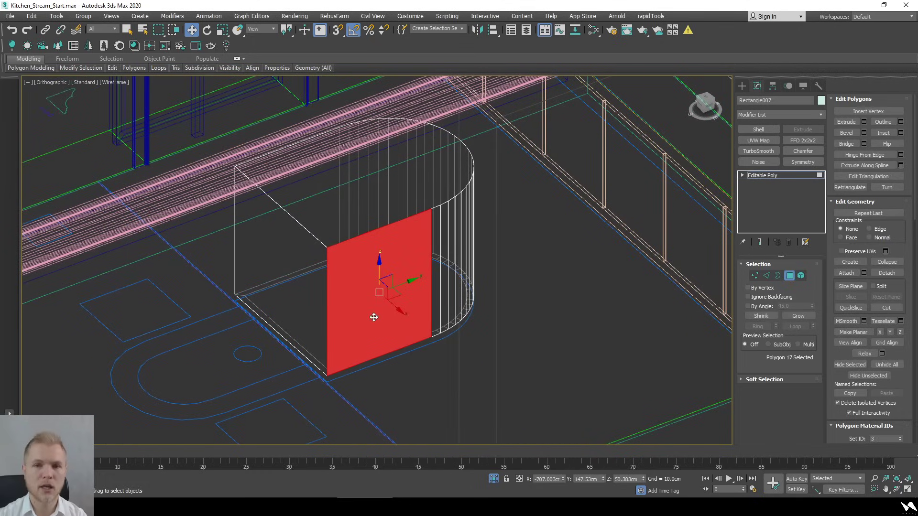
click(516, 354)
click(416, 313)
key(ctrl+a)
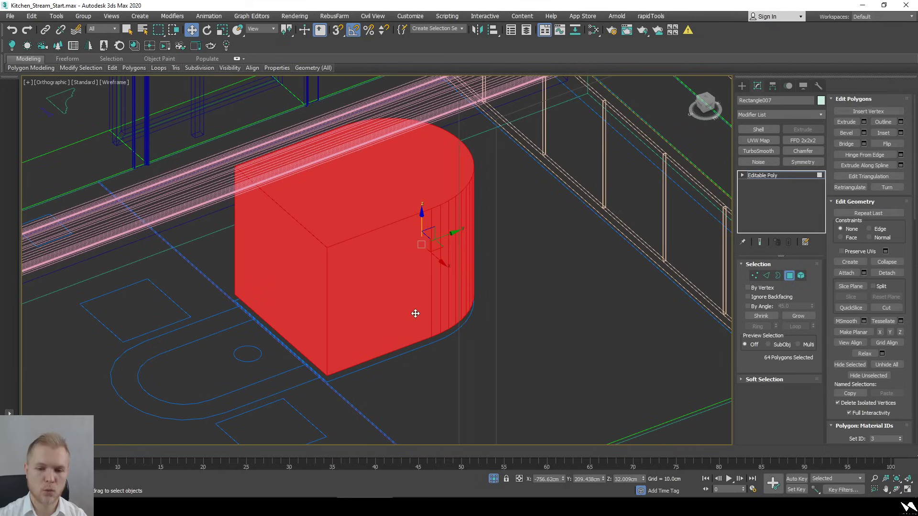
Extrude the island's inset bottom polygon by 10 cm and set its Z position to 0
click(416, 314)
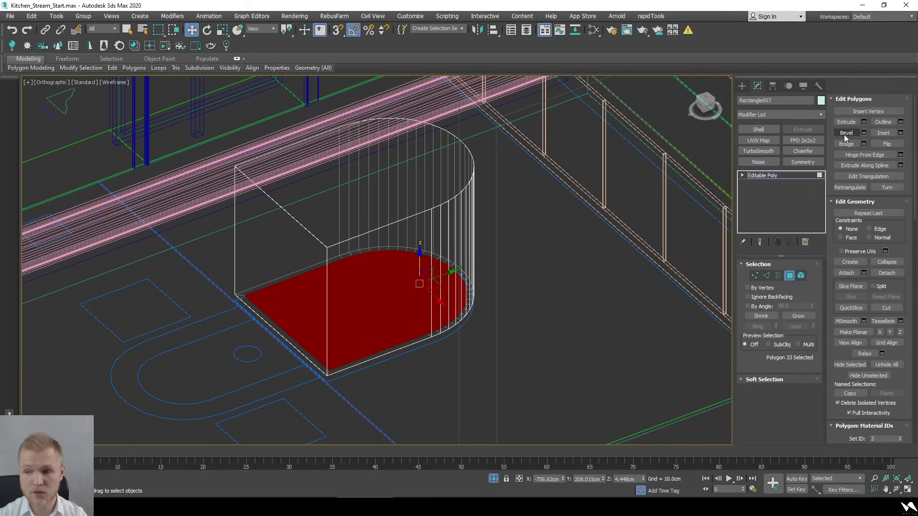
click(864, 123)
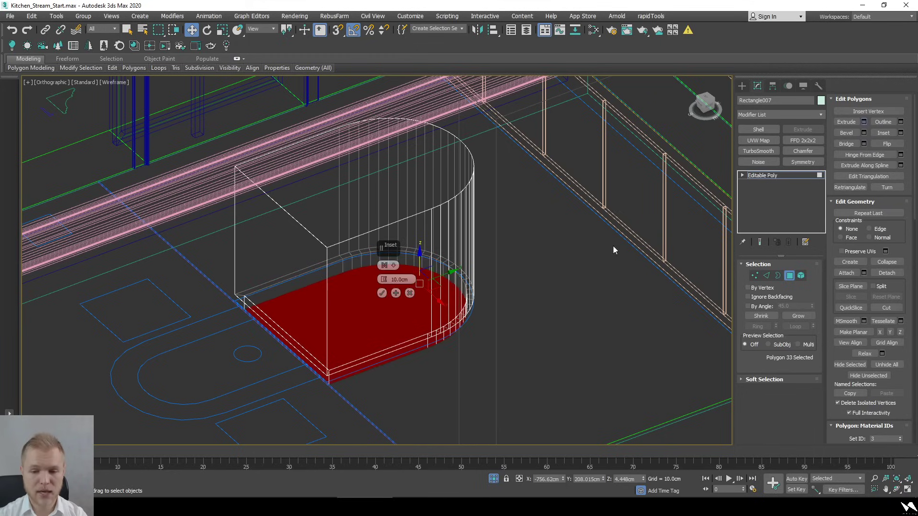
click(382, 293)
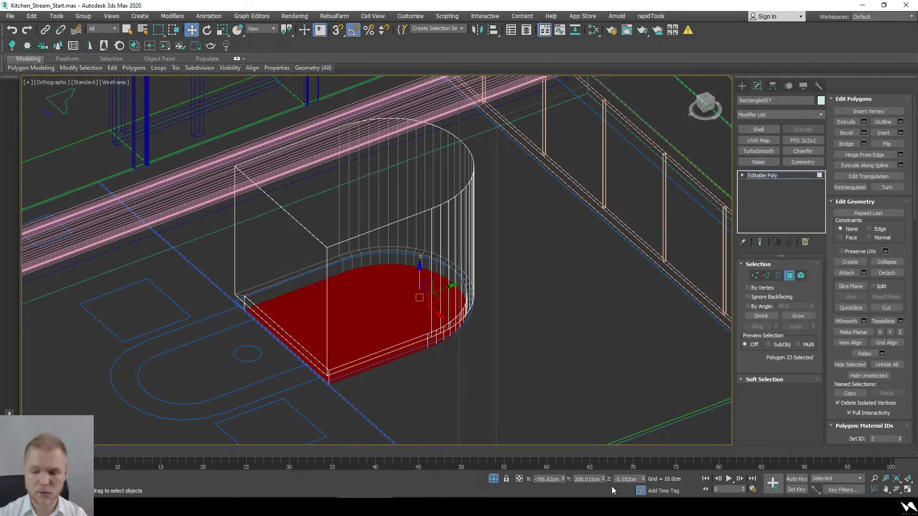
right_click(642, 479)
Move the front polygon of the island's recessed plinth outward to Y 111.46 cm, near the island's flat front face
alt+middle_drag(392, 330, 392, 358)
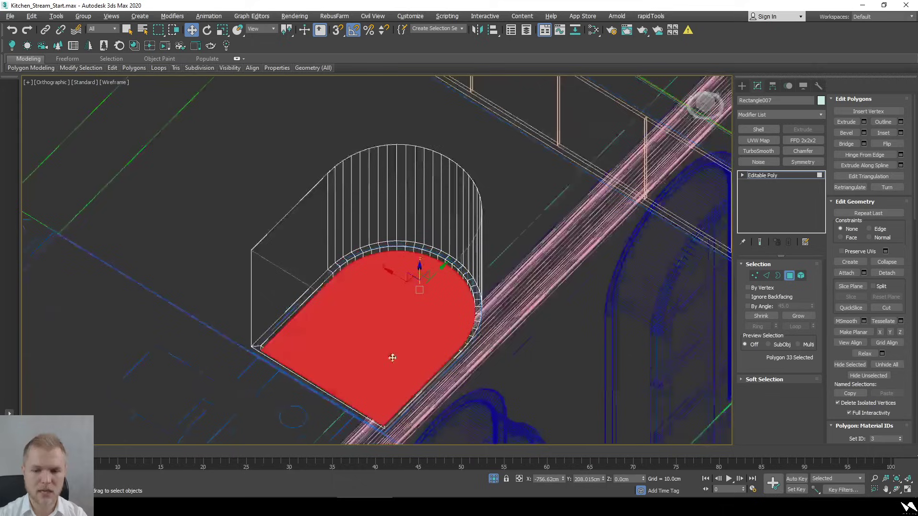
click(368, 201)
alt+middle_drag(368, 201, 313, 379)
click(384, 311)
scroll(314, 379, up, 5)
alt+middle_drag(322, 336, 296, 289)
click(341, 281)
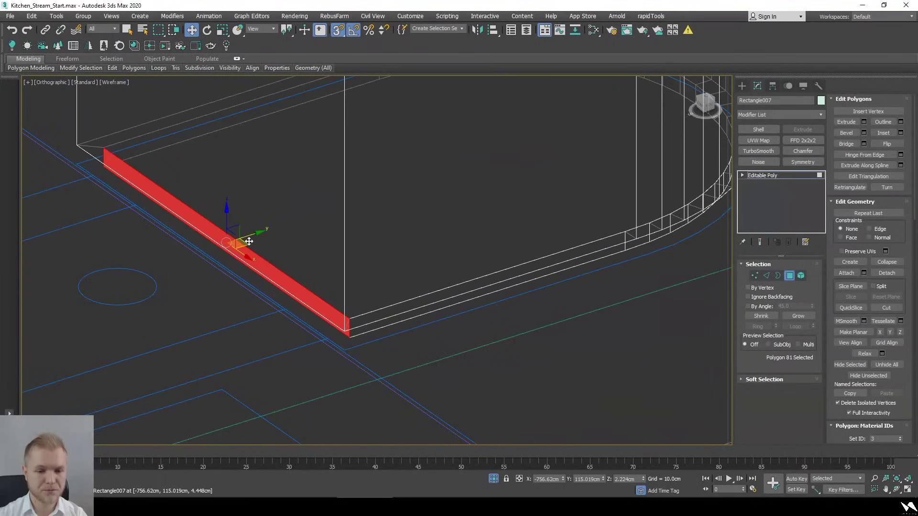
drag(258, 234, 239, 237)
scroll(256, 270, down, 3)
alt+middle_drag(239, 237, 303, 337)
scroll(257, 270, down, 4)
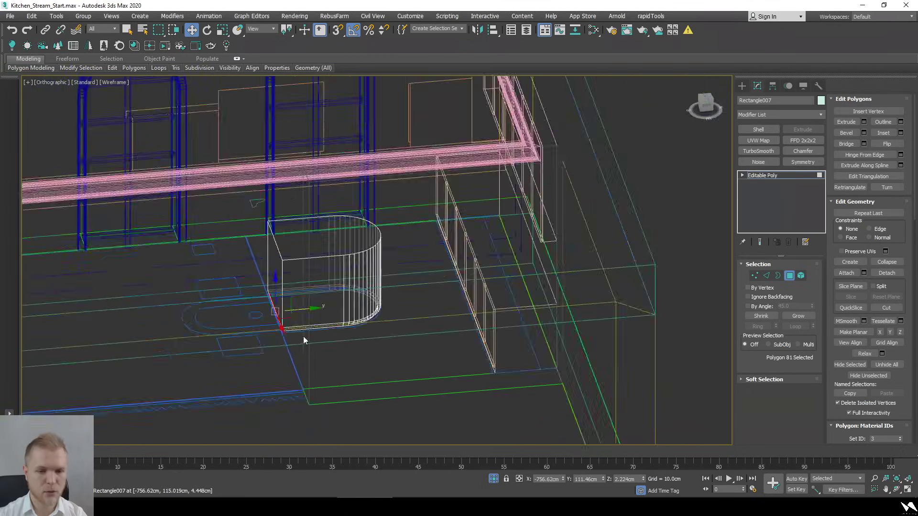
Study the table and island in the reference picture Kitchen_001.jpg, then return to the shaded plan of the room
key(t)
key(z)
key(F3)
scroll(353, 288, down, 5)
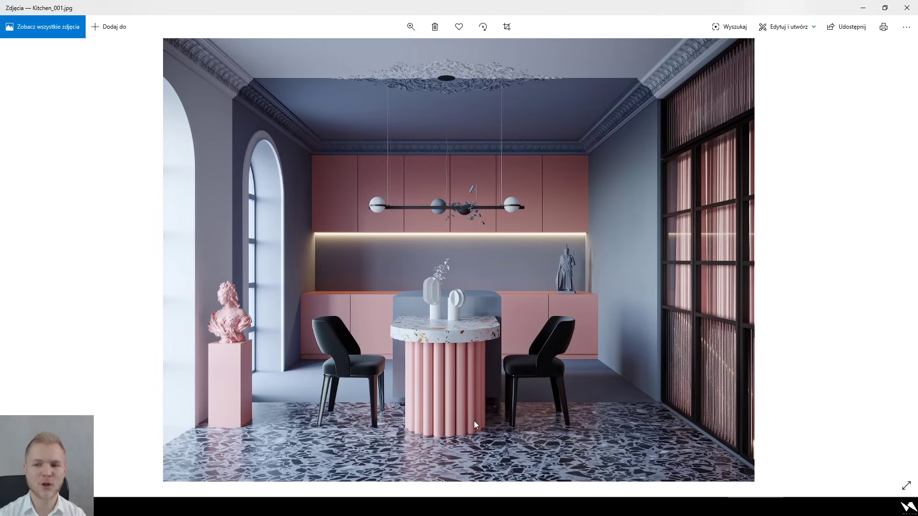
click(862, 8)
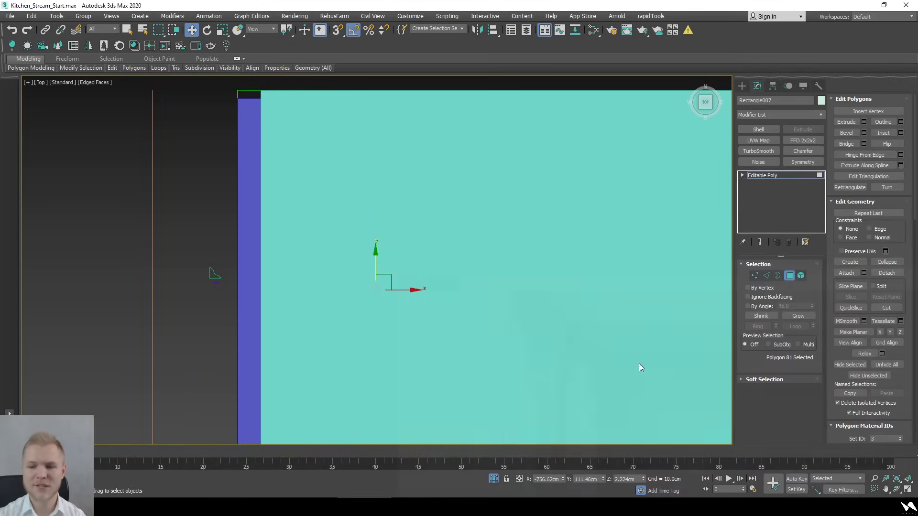
Leave the island's polygon editing and select the floor plan drawing, framing the table outline in wireframe from above
scroll(526, 284, down, 5)
scroll(525, 289, down, 3)
key(F3)
scroll(523, 302, up, 3)
alt+middle_drag(522, 307, 492, 362)
scroll(458, 261, up, 4)
scroll(458, 261, up, 3)
key(6)
scroll(492, 363, up, 3)
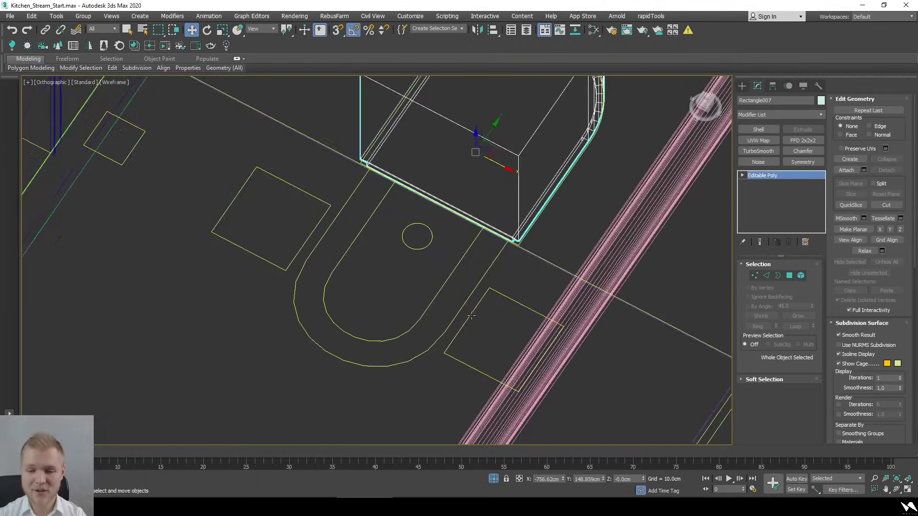
click(483, 317)
key(t)
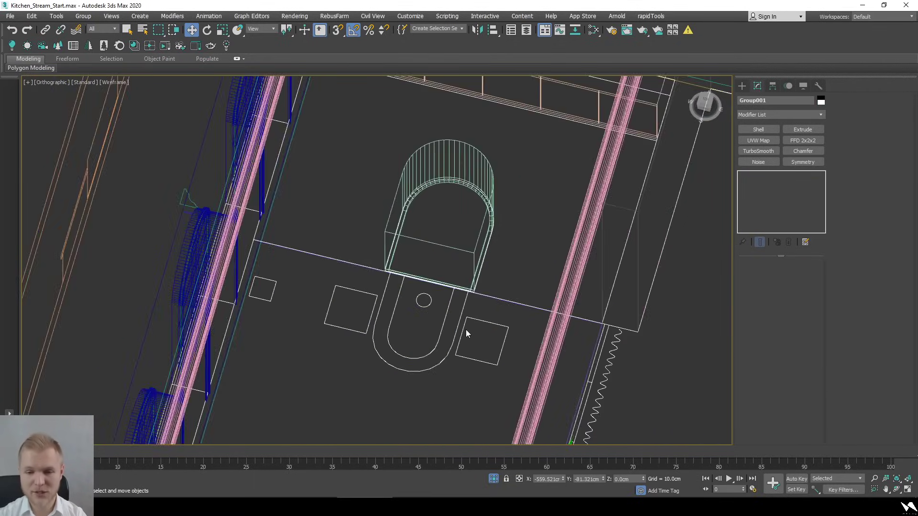
scroll(465, 329, down, 5)
scroll(459, 329, up, 10)
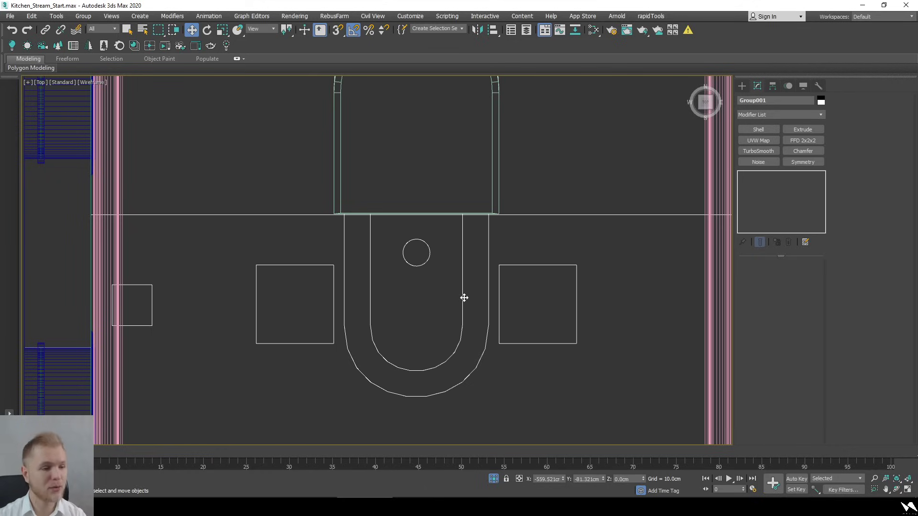
Switch to the YouTube live chat window, read the new viewer comments and return to 3ds Max
key(alt+Tab)
drag(318, 112, 242, 102)
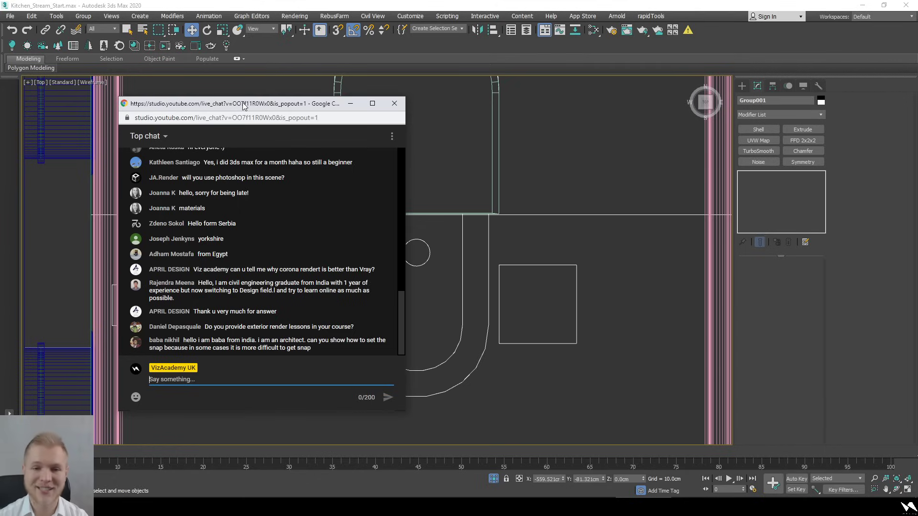
key(alt+Tab)
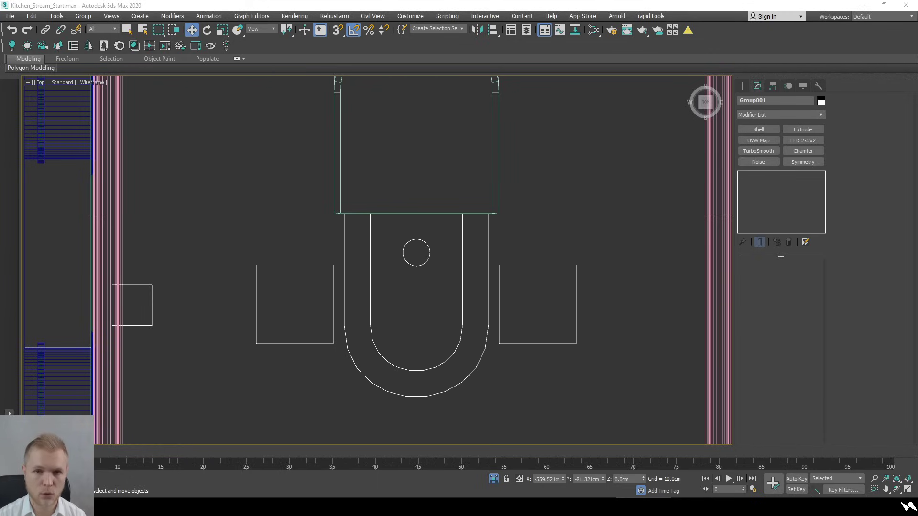
Draw a rectangle spline over the straight part of the table outline in the plan, between the island front and the arc
scroll(489, 375, down, 3)
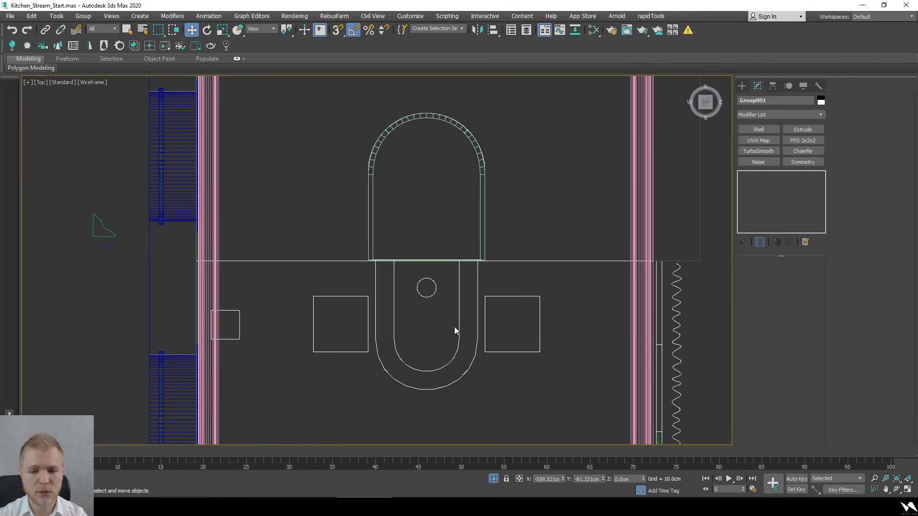
alt+middle_drag(454, 329, 483, 325)
scroll(504, 324, up, 4)
key(s)
key(s)
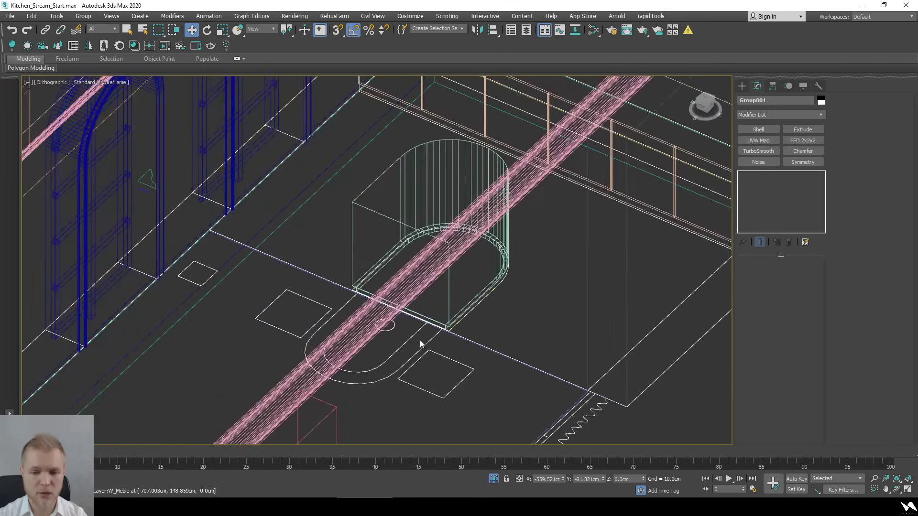
click(742, 86)
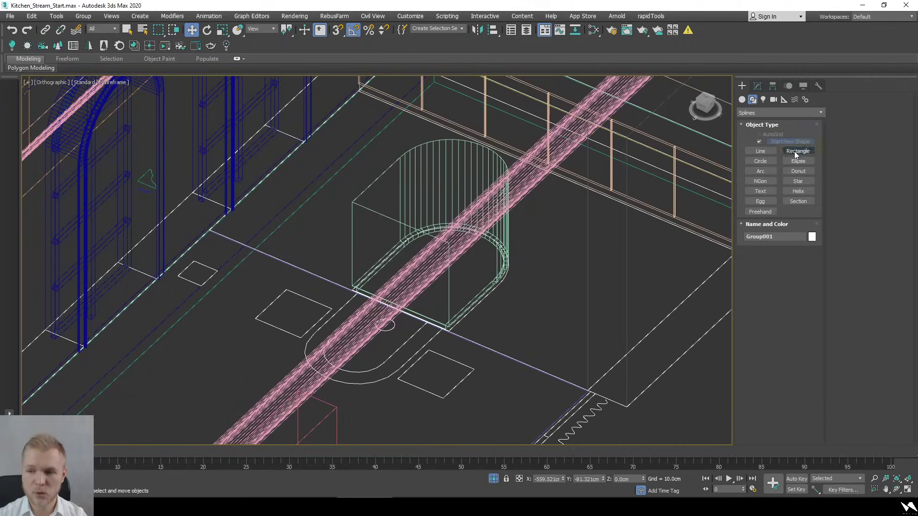
click(797, 151)
key(t)
scroll(459, 193, up, 5)
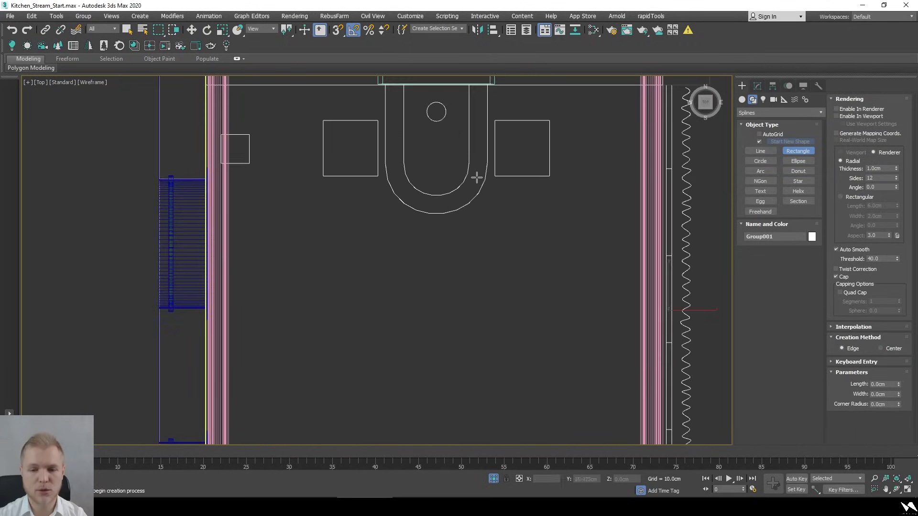
scroll(477, 178, up, 2)
middle_drag(476, 177, 429, 338)
drag(442, 215, 305, 321)
right_click(305, 322)
Convert the rectangle to an editable spline and move its outer segment to the tip of the table's arc in the plan
right_click(442, 294)
mouse_move(432, 408)
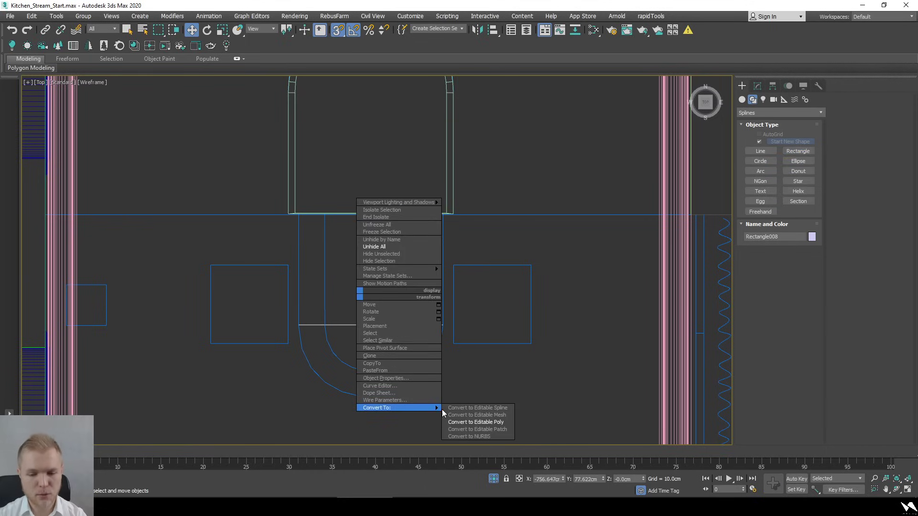
click(478, 408)
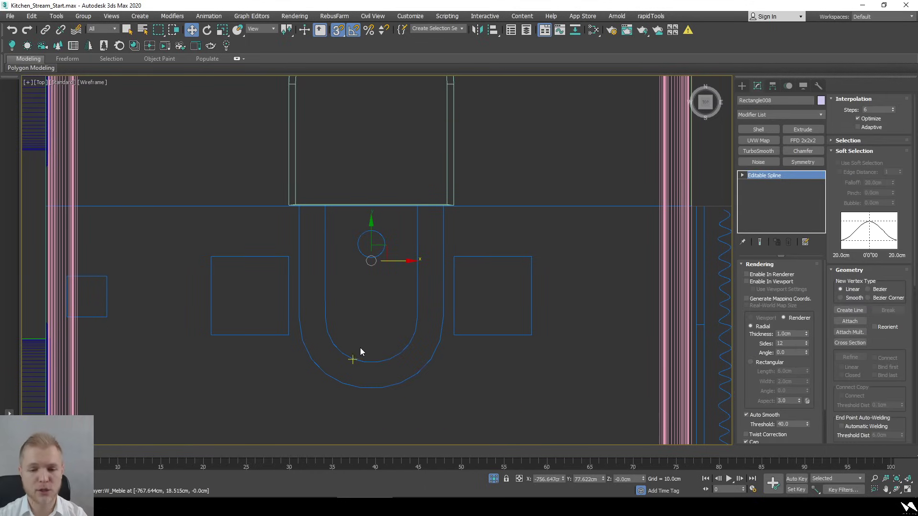
key(2)
scroll(363, 346, up, 4)
click(381, 269)
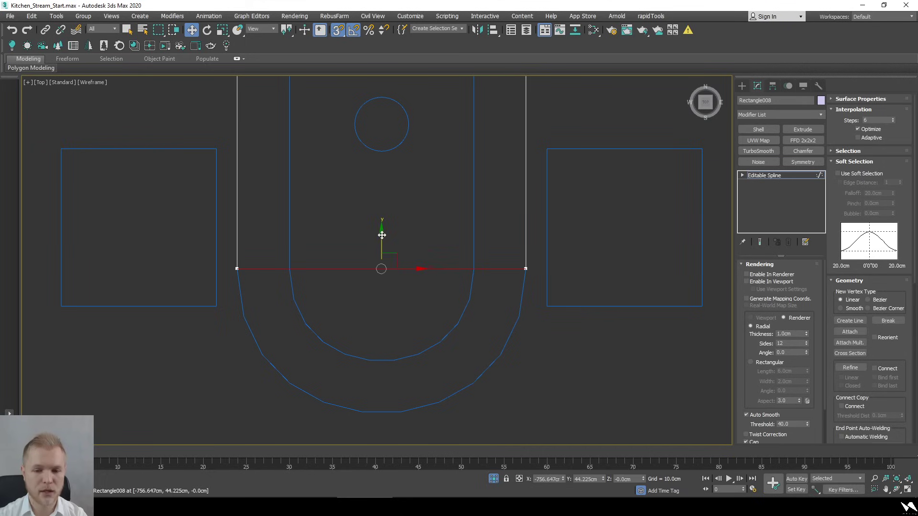
drag(381, 235, 381, 377)
scroll(418, 353, down, 2)
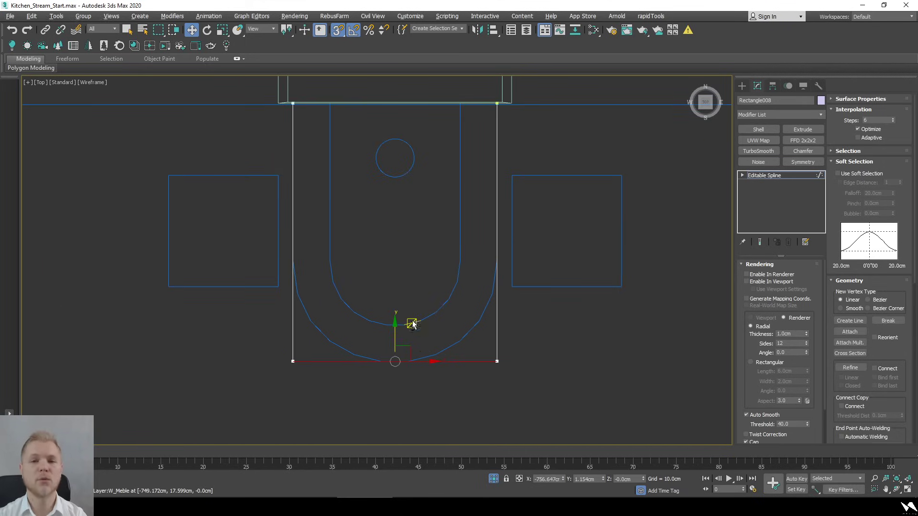
Make the two outer vertices of the table outline Corner type and fillet them about 43 cm into a rounded end
alt+middle_drag(412, 324, 450, 321)
key(shift+z)
scroll(454, 323, down, 5)
key(1)
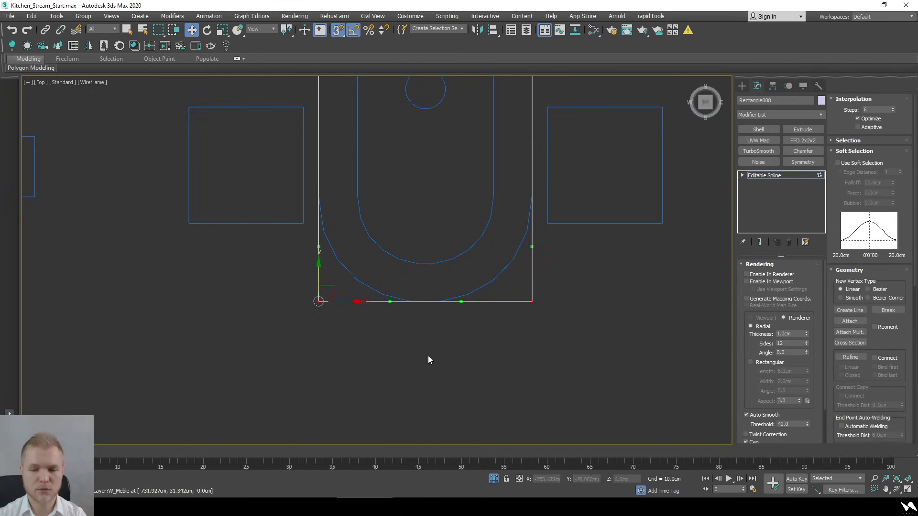
scroll(428, 360, down, 3)
right_click(411, 271)
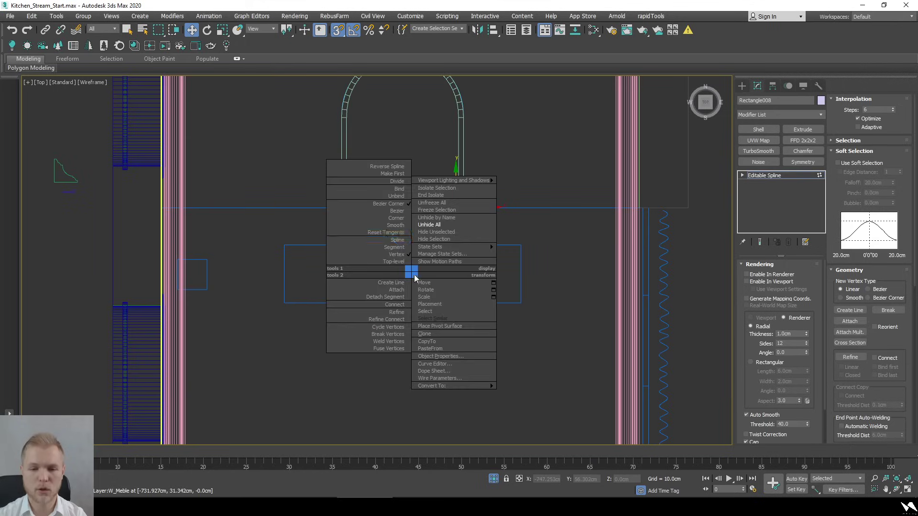
click(395, 220)
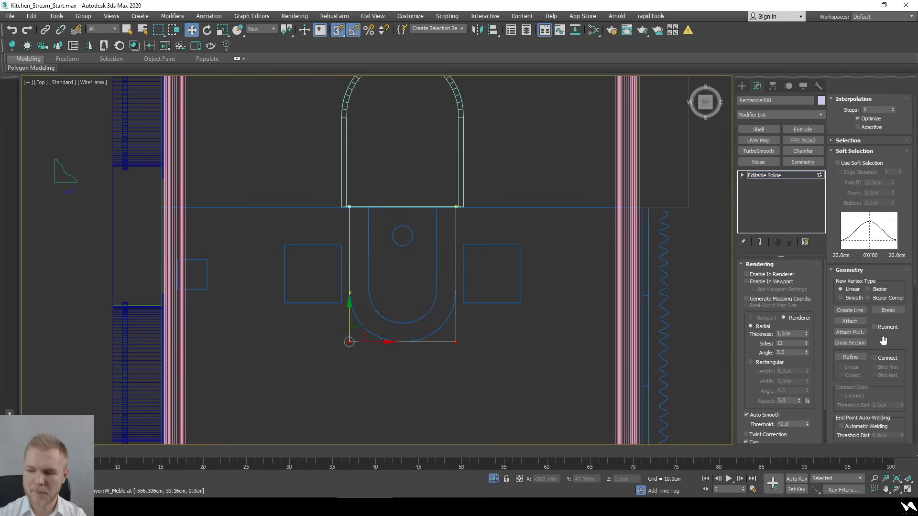
click(874, 150)
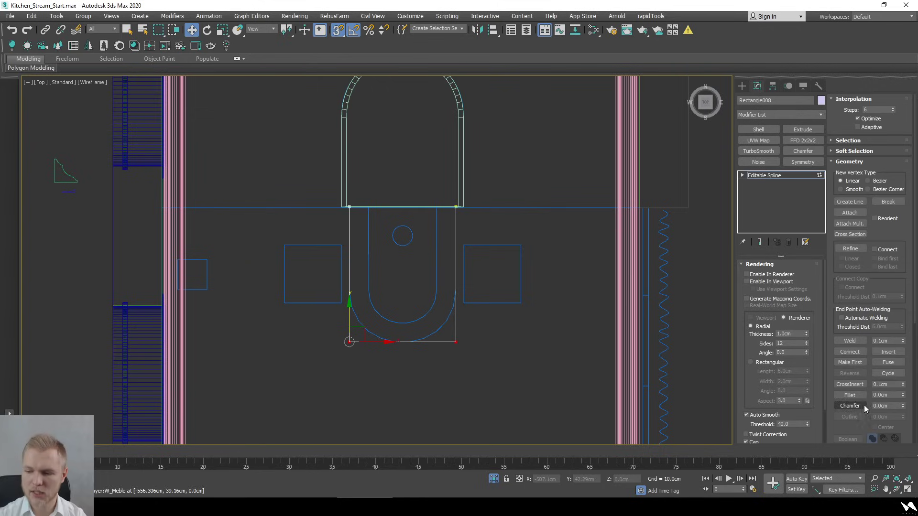
click(849, 395)
click(902, 393)
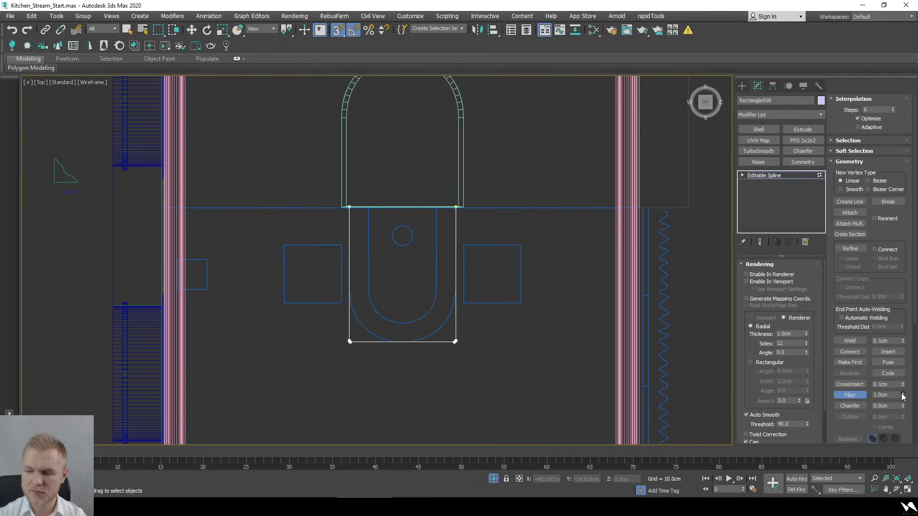
drag(902, 396, 892, 192)
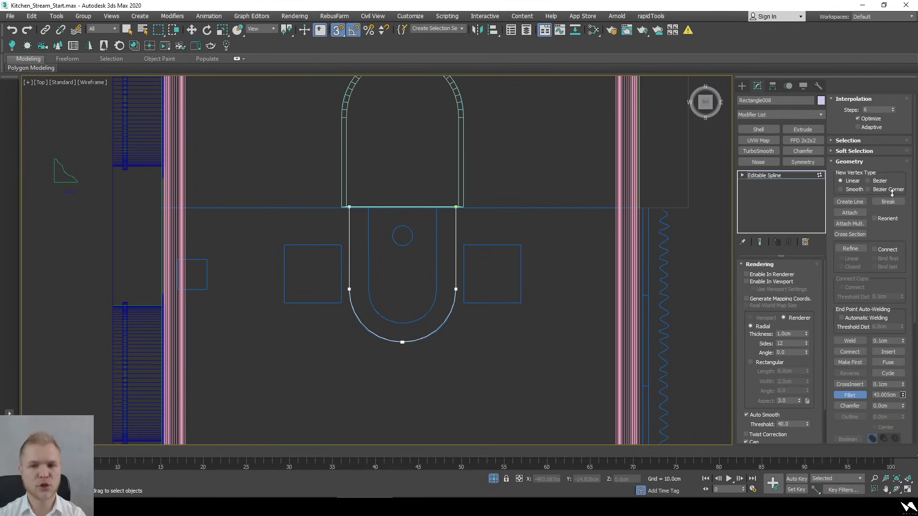
key(w)
Fuse and weld the two neighbouring vertices at the tip of the rounded end into one
scroll(377, 359, up, 8)
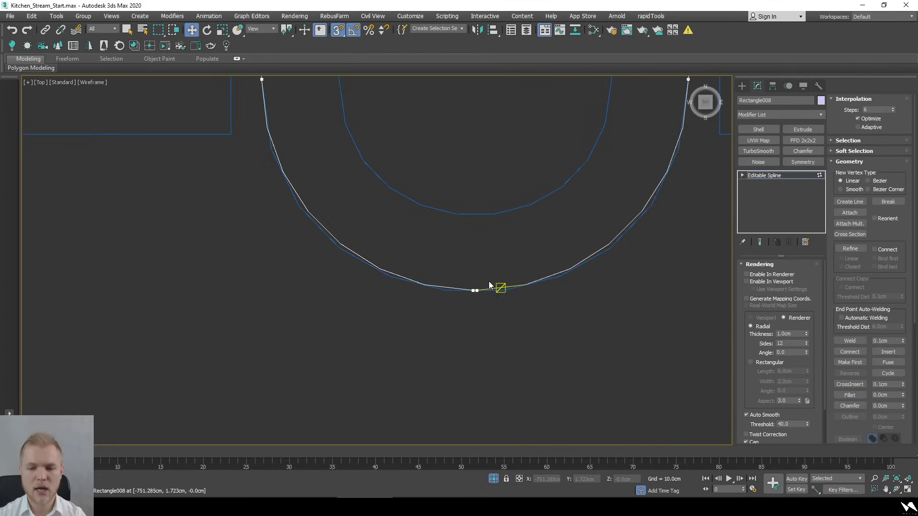
scroll(488, 286, up, 2)
drag(504, 271, 461, 311)
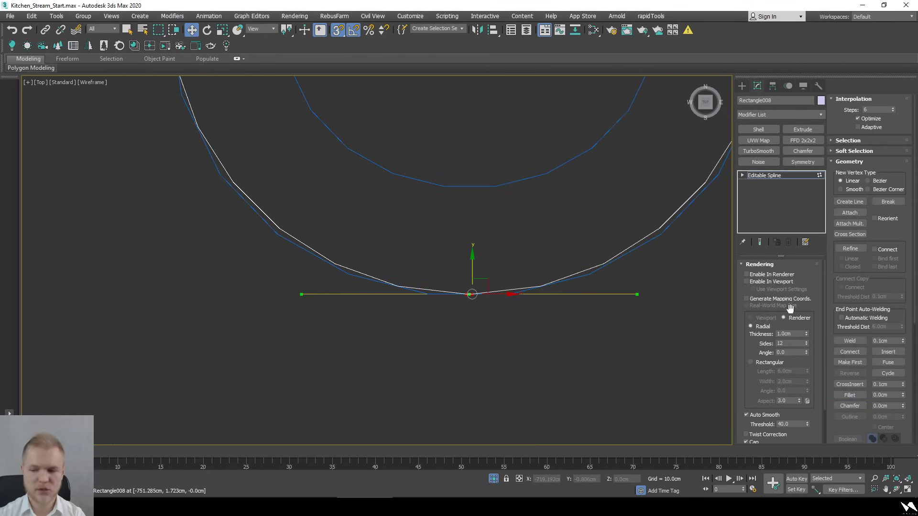
click(897, 363)
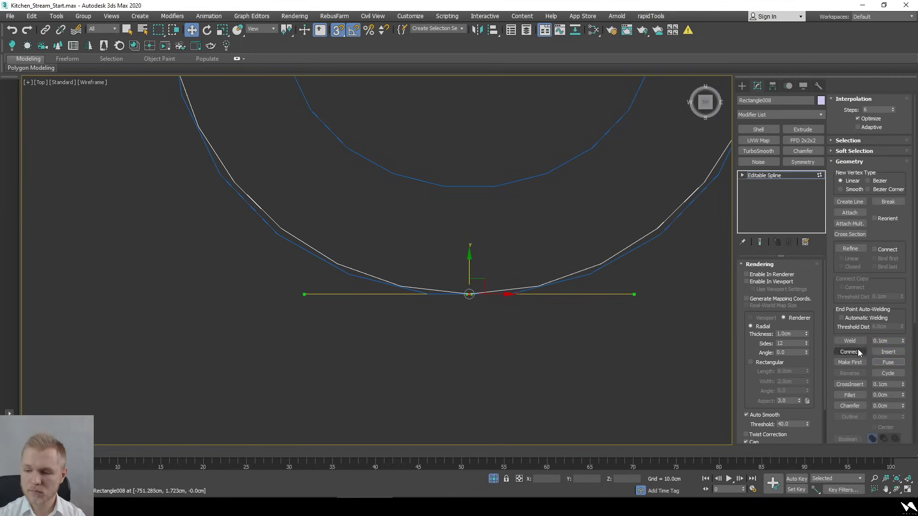
click(851, 340)
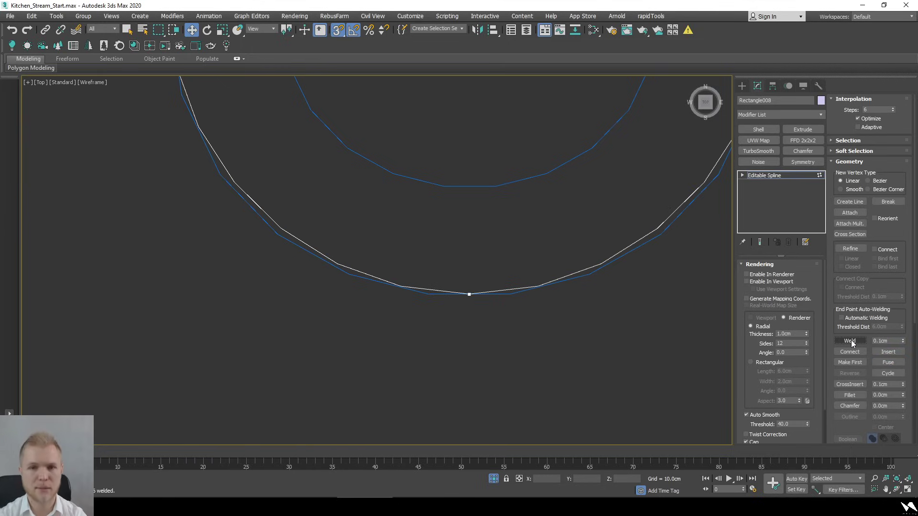
scroll(431, 215, down, 6)
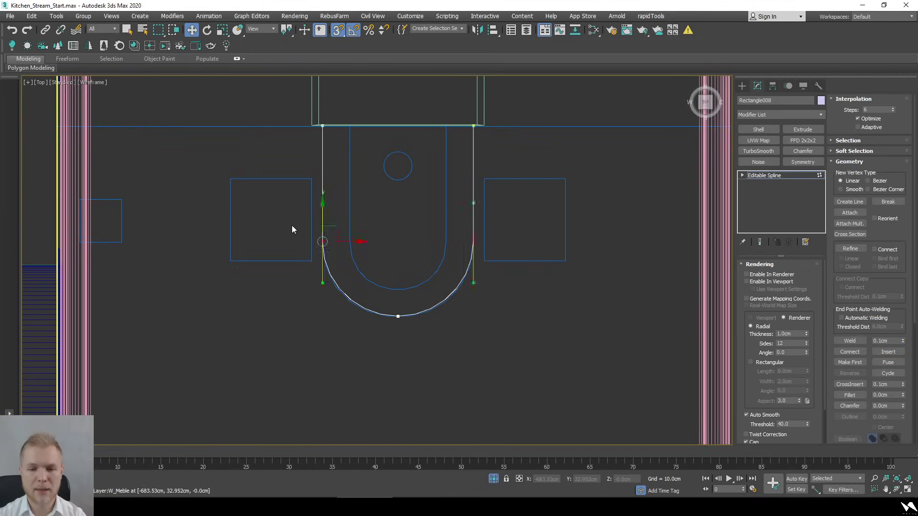
Turn off snapping, leave the outline's vertex editing and give the closed table outline thickness with a Shell modifier
scroll(347, 242, up, 5)
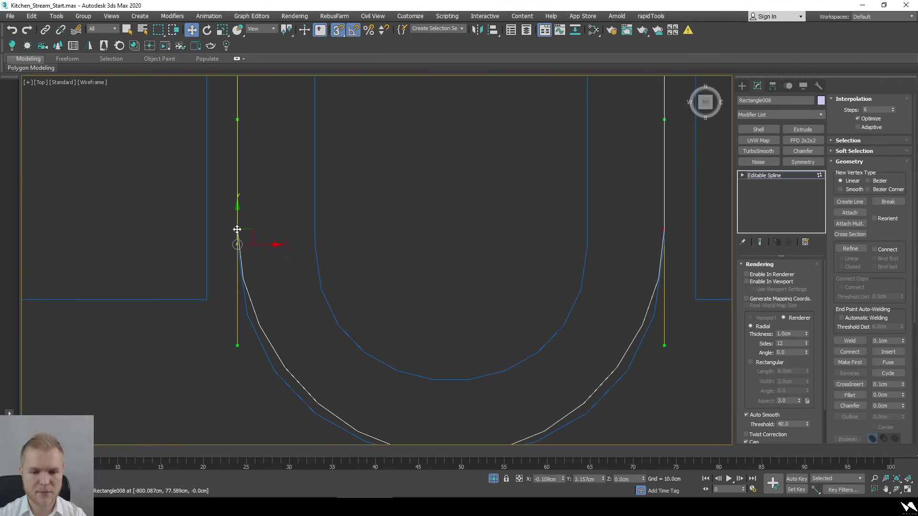
key(s)
scroll(369, 240, down, 6)
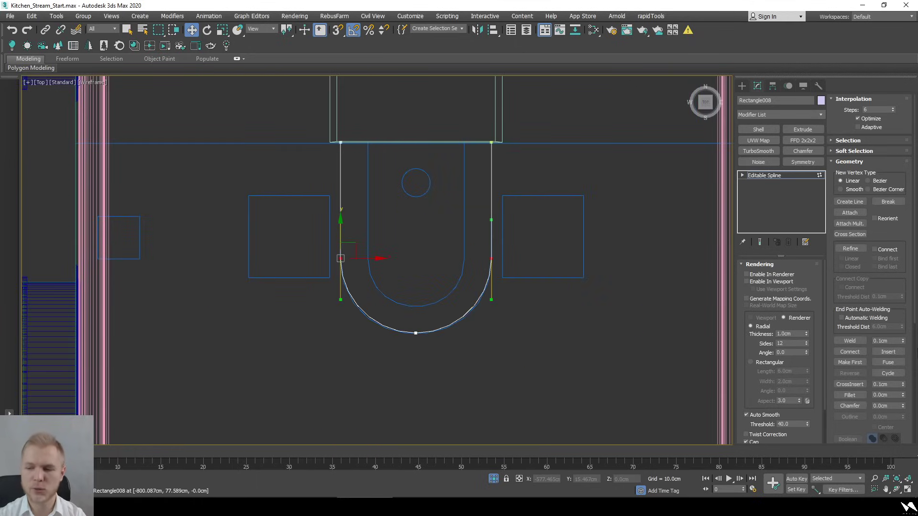
scroll(523, 348, down, 3)
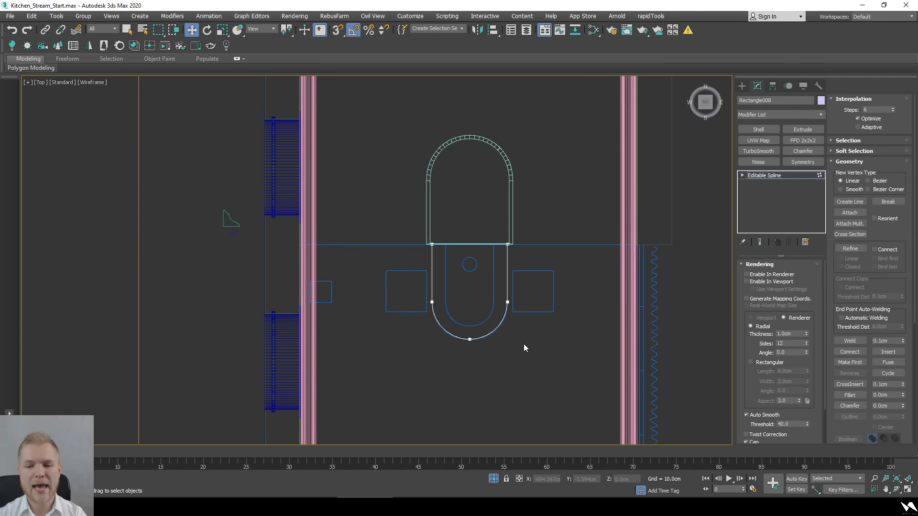
alt+middle_drag(523, 347, 676, 274)
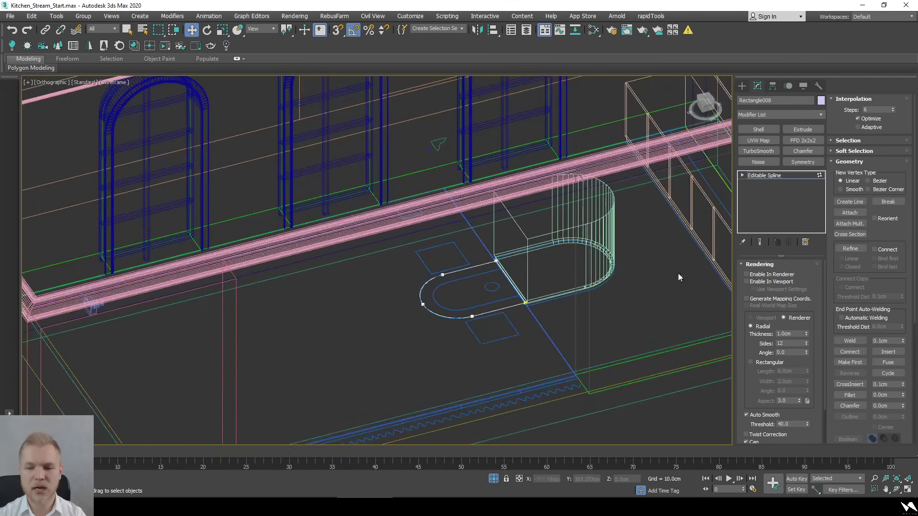
click(787, 178)
scroll(487, 303, up, 3)
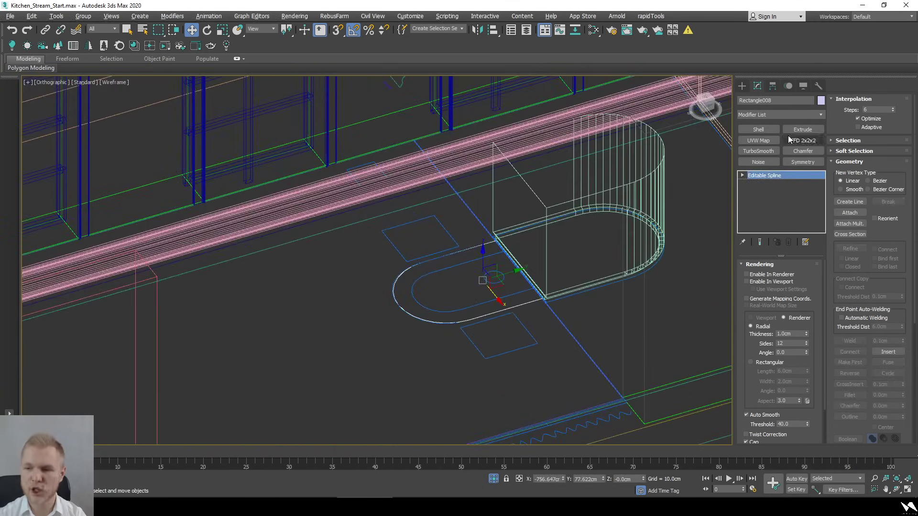
click(764, 129)
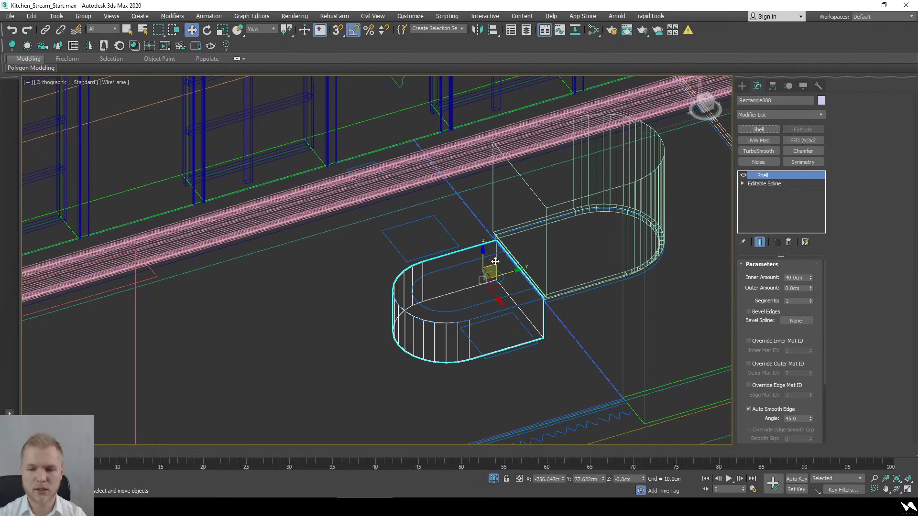
Smooth the table's rounded end by setting the base spline's interpolation to 24 steps, and return to the Shell modifier
key(s)
scroll(412, 356, up, 4)
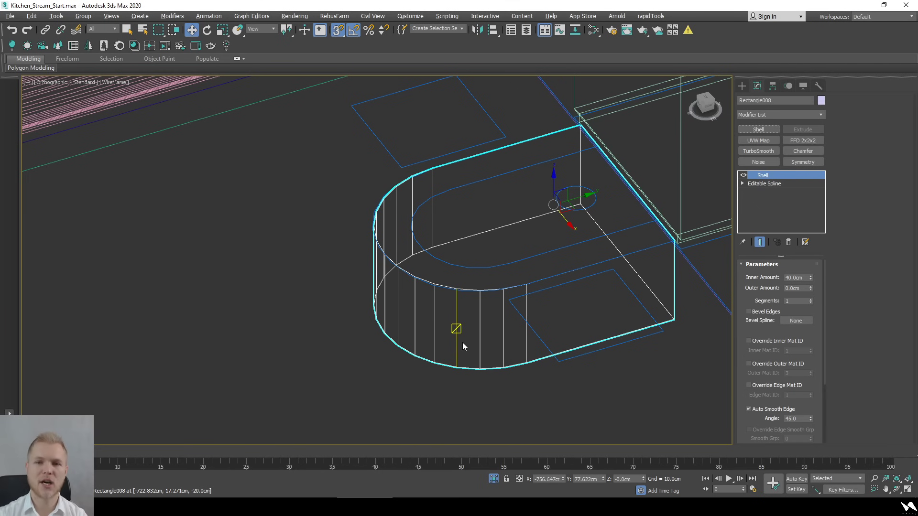
scroll(463, 342, down, 6)
key(s)
click(799, 186)
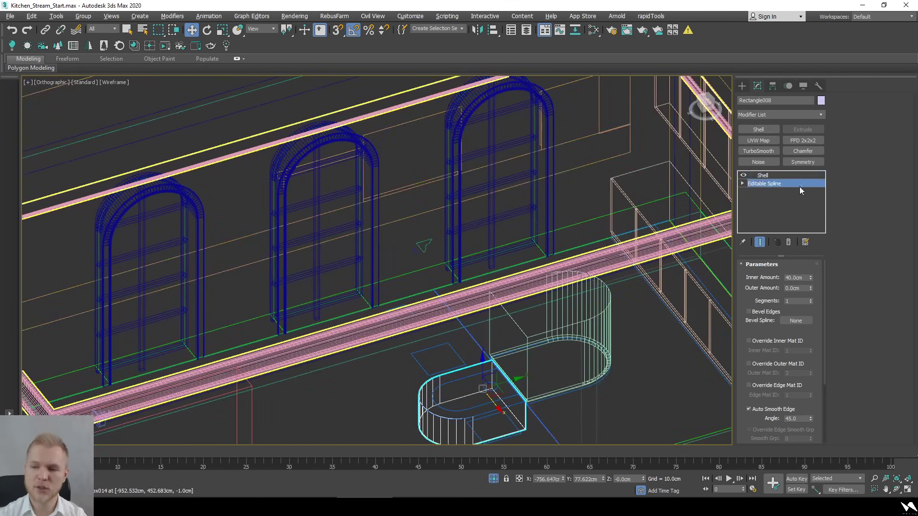
click(773, 264)
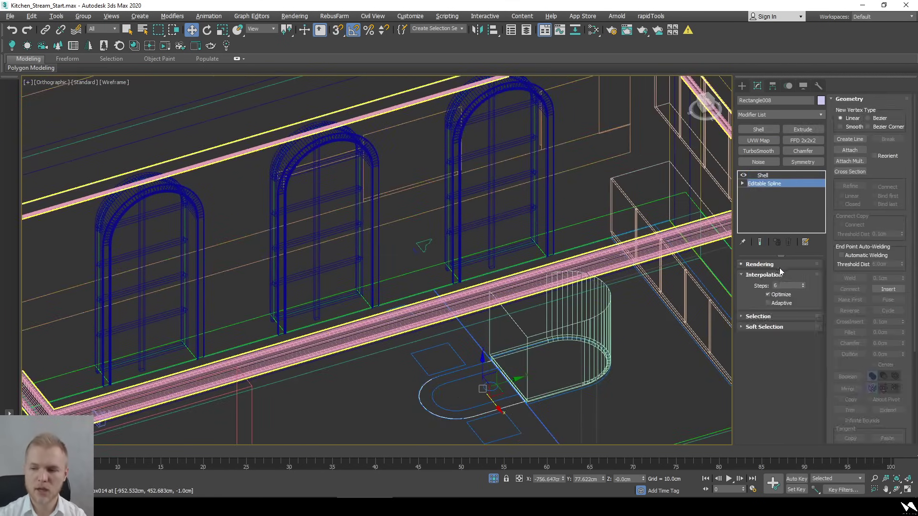
click(788, 286)
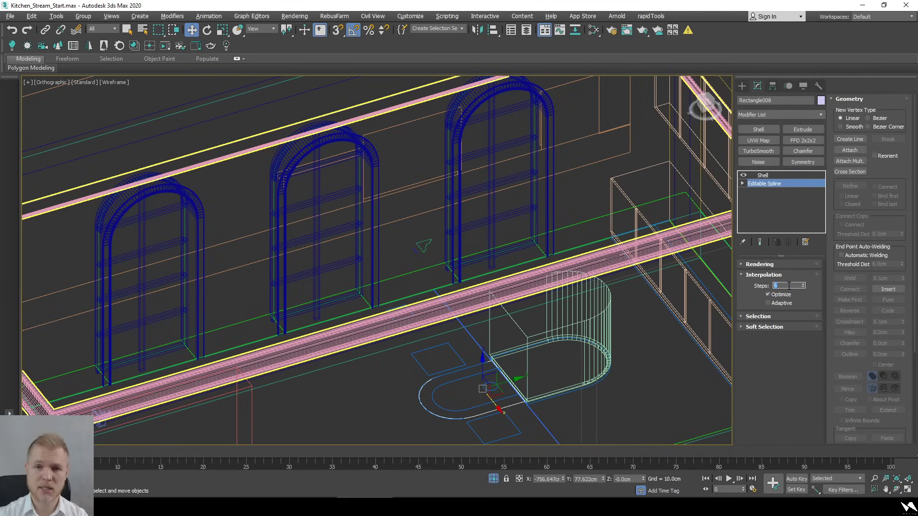
key(Return)
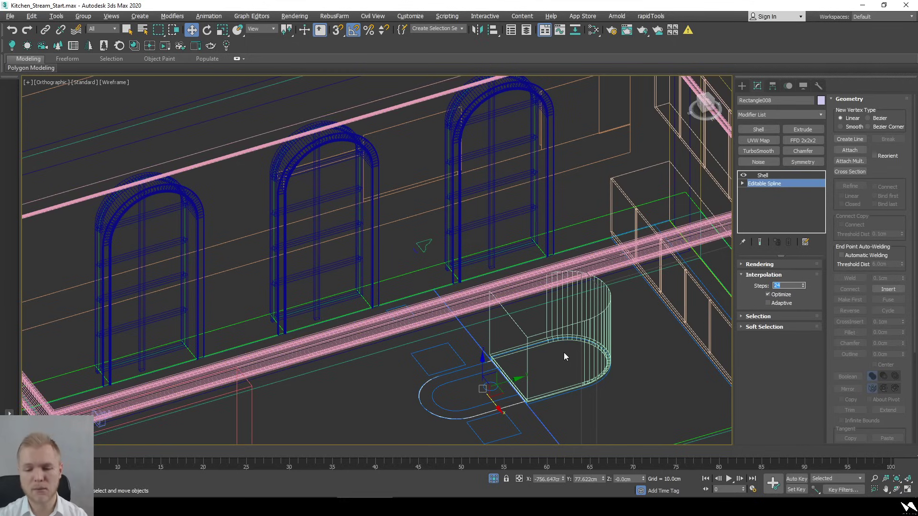
click(764, 176)
Raise the tabletop vertically beside the island to a height of about 79 cm, adjusting it in the side view
middle_drag(486, 359, 476, 330)
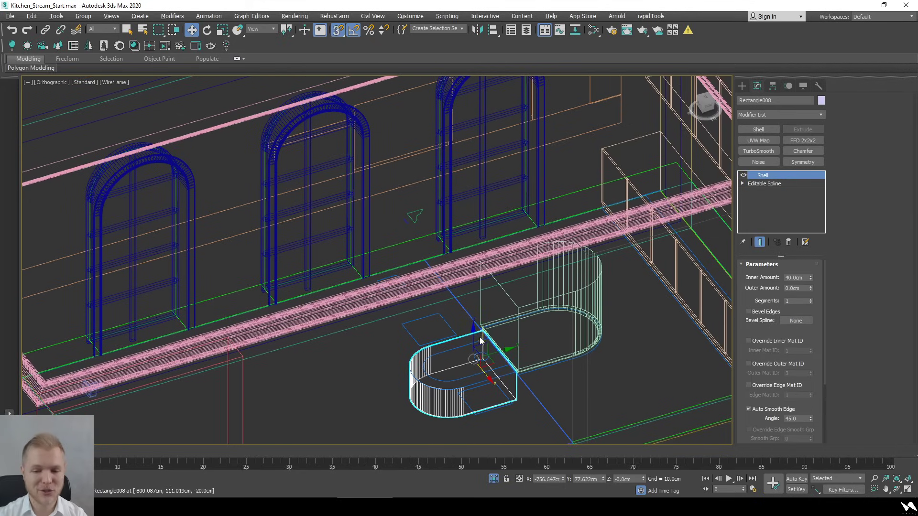
drag(466, 323, 467, 287)
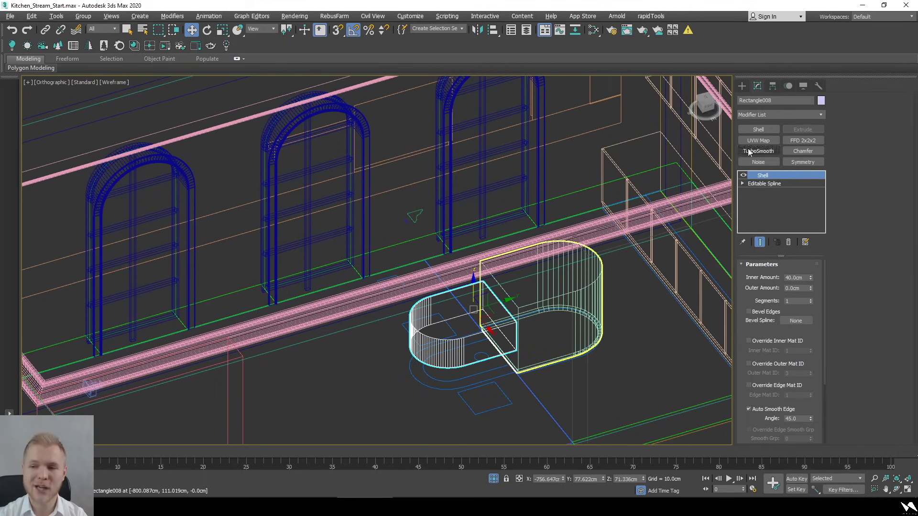
click(707, 102)
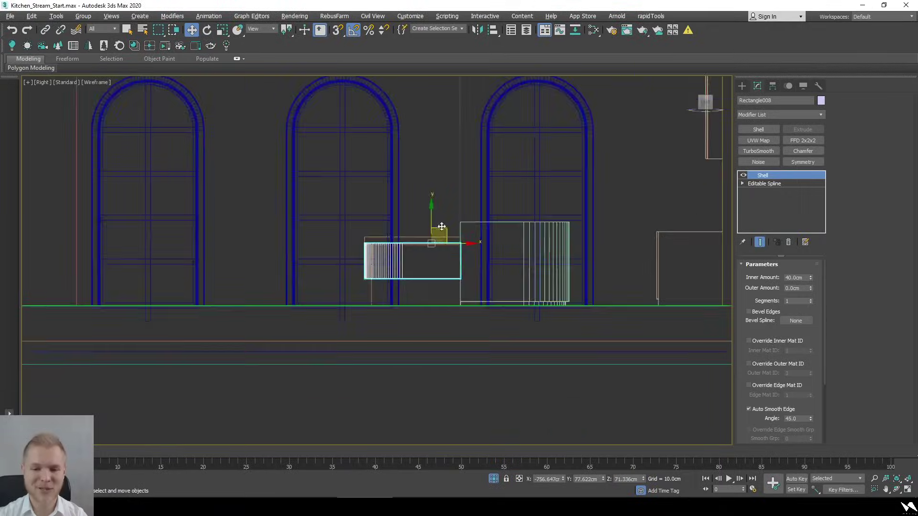
drag(423, 210, 427, 194)
Set the tabletop's Shell inner amount to 9 cm so its underside meets the reference line
double_click(794, 277)
text(8)
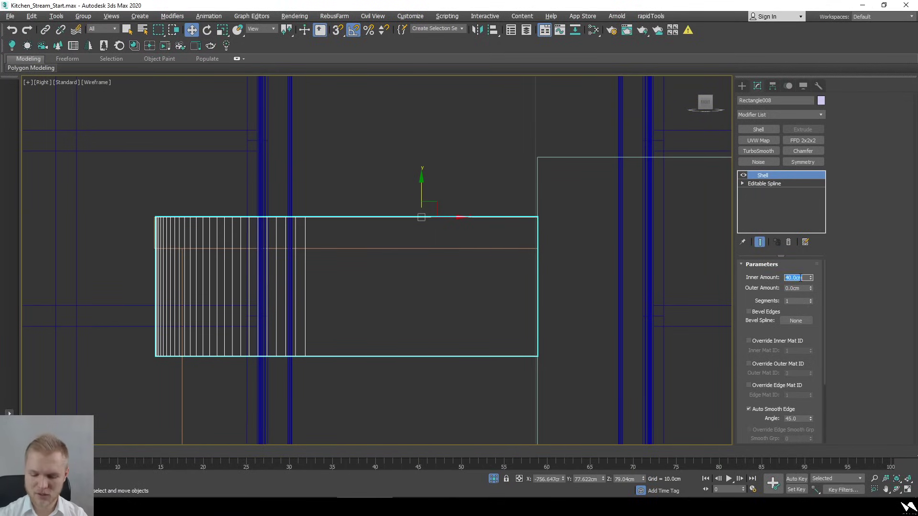
key(Return)
text(9)
key(Return)
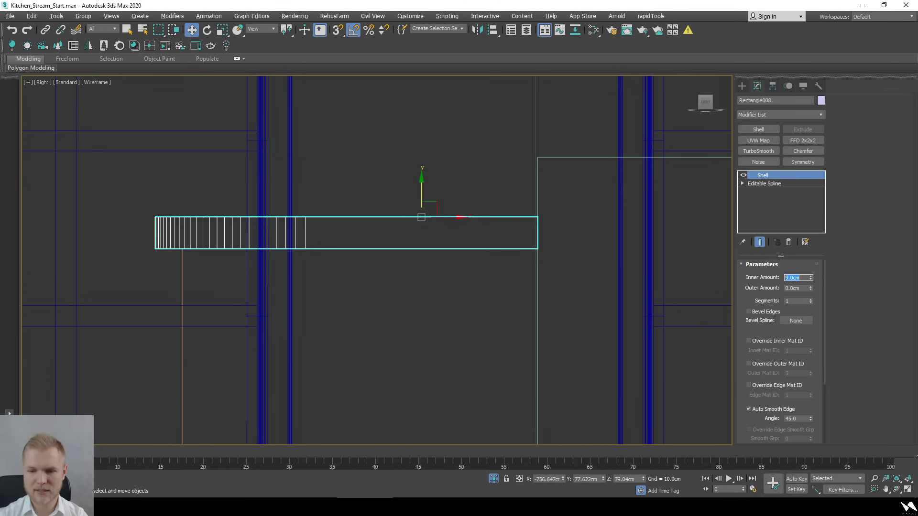
Examine the tabletop from above against the island, the inner leg outline and the seats in the floor plan
scroll(520, 256, down, 3)
alt+middle_drag(520, 257, 531, 348)
scroll(549, 328, up, 2)
key(t)
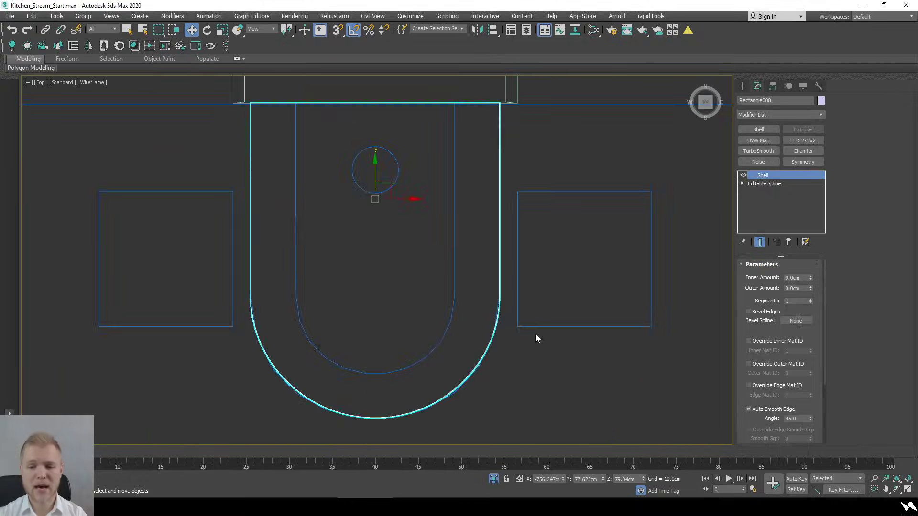
scroll(537, 334, down, 3)
scroll(449, 285, up, 1)
scroll(518, 287, up, 4)
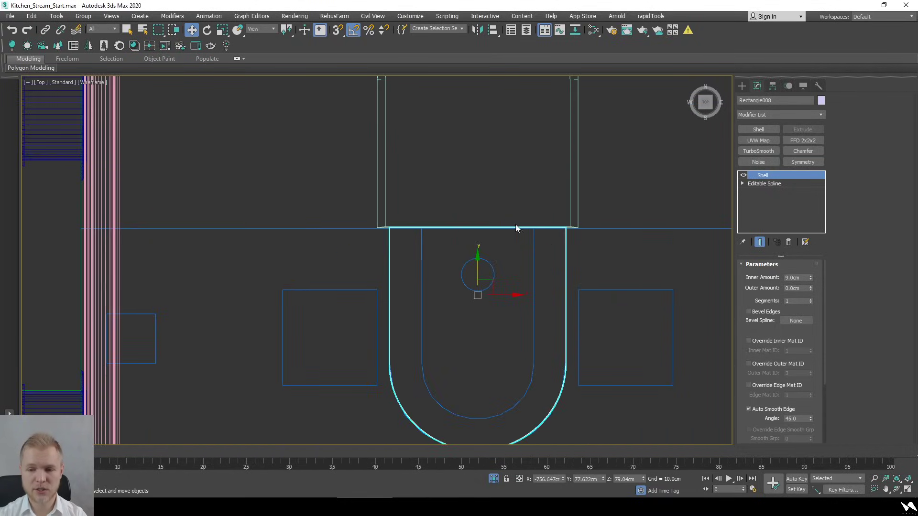
scroll(515, 224, down, 4)
scroll(517, 249, up, 1)
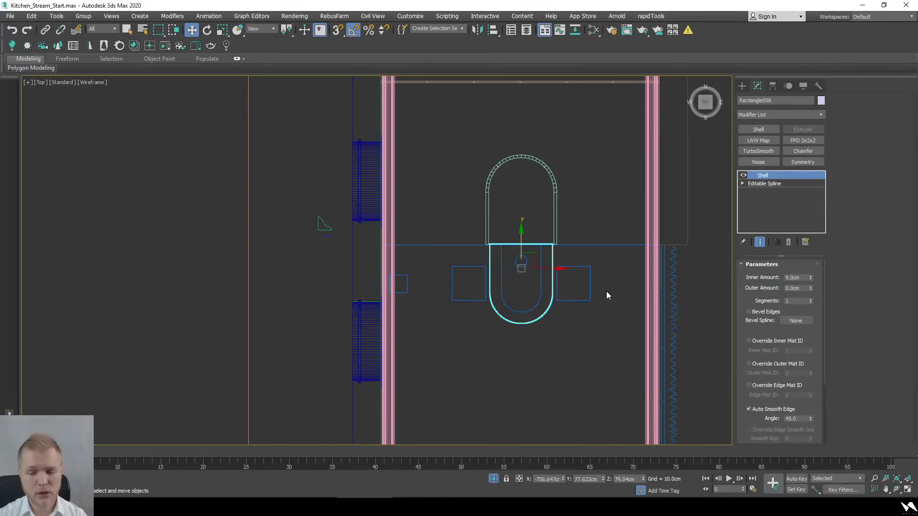
scroll(606, 293, up, 3)
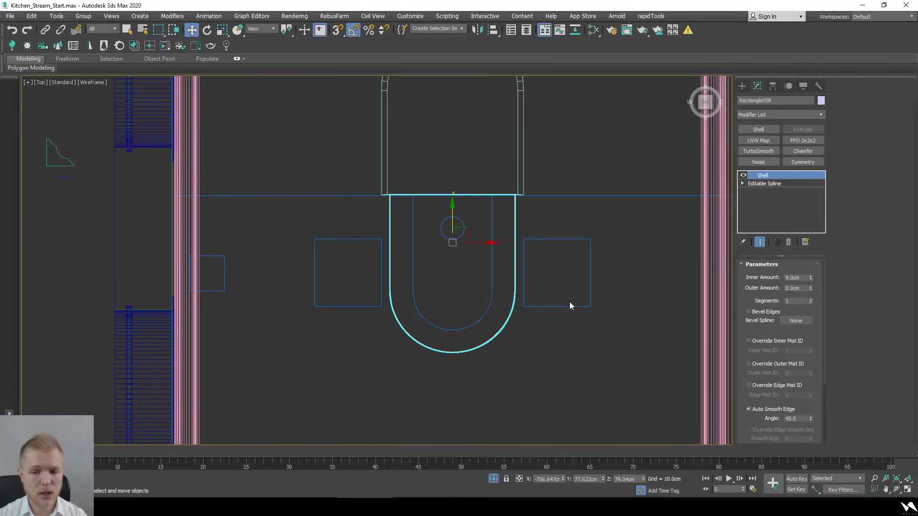
Draw a snapped rectangle over the straight part of the inner leg outline beneath the tabletop and convert it to an editable spline
click(569, 302)
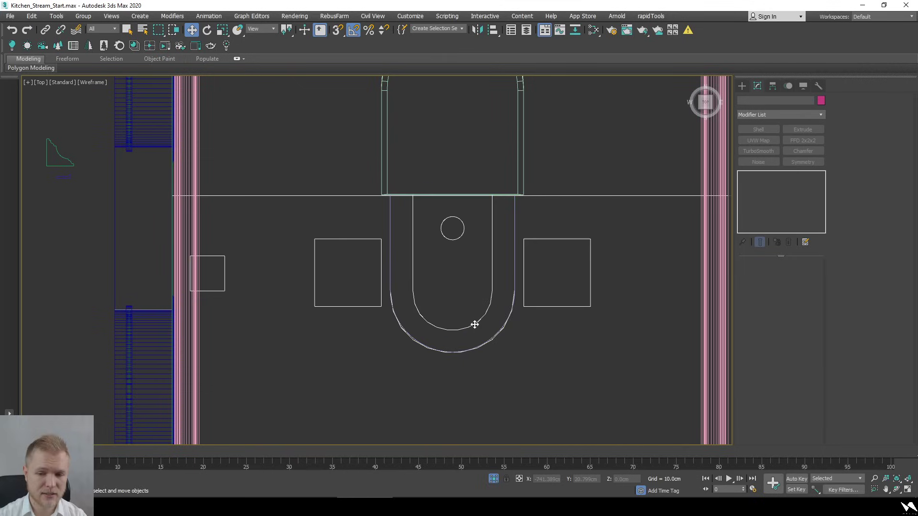
click(475, 324)
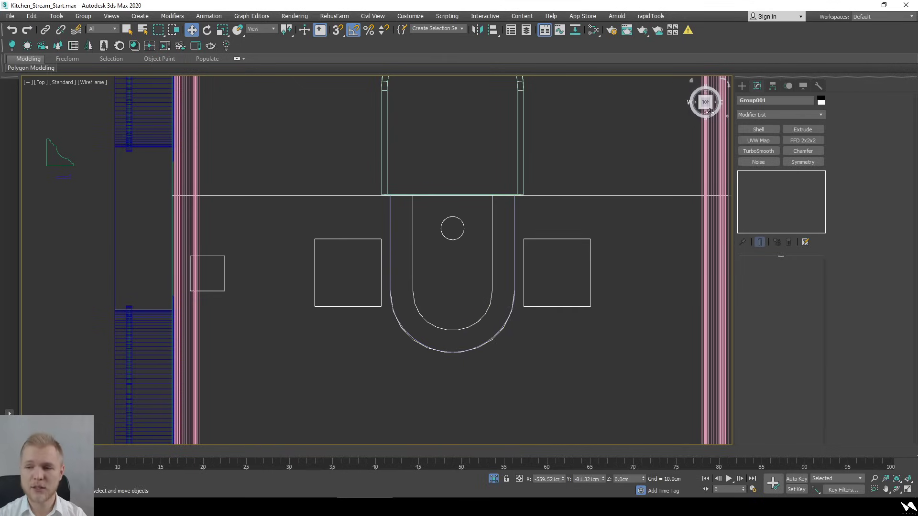
click(741, 86)
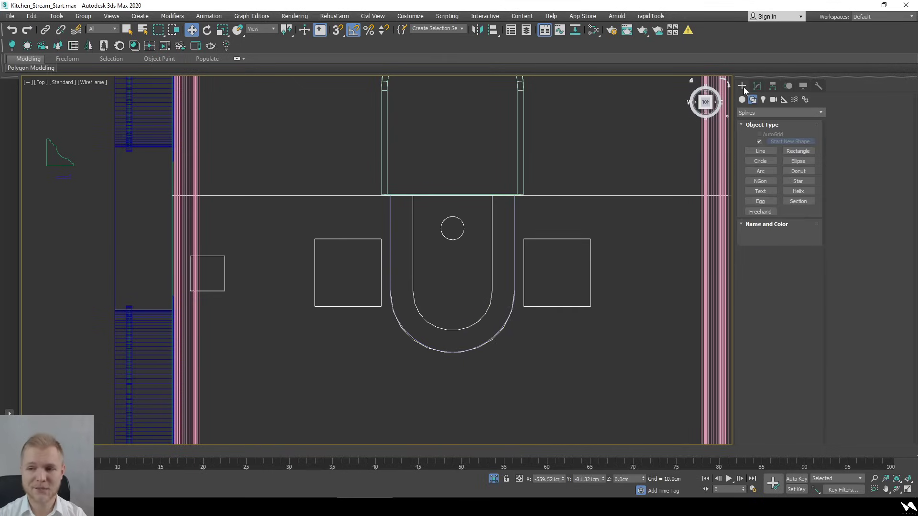
click(797, 151)
scroll(492, 245, up, 2)
key(s)
drag(504, 175, 393, 310)
key(w)
right_click(447, 287)
mouse_move(502, 398)
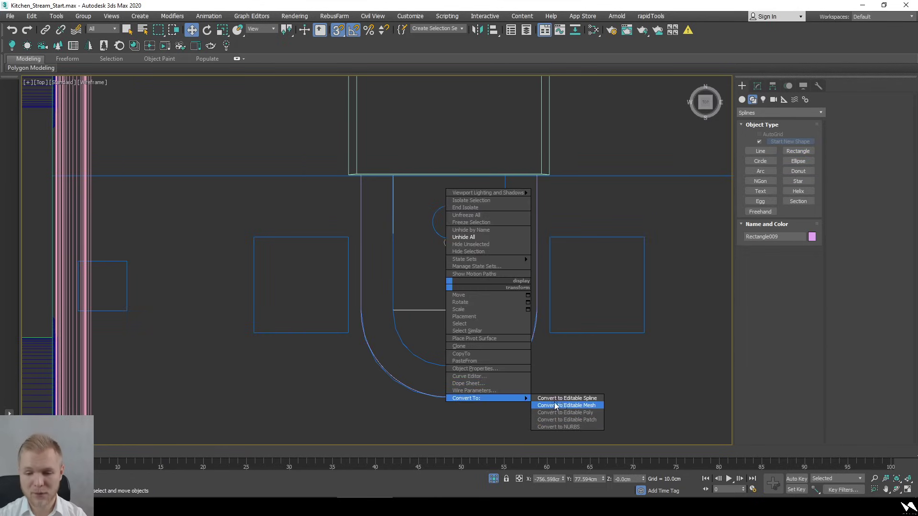
click(566, 398)
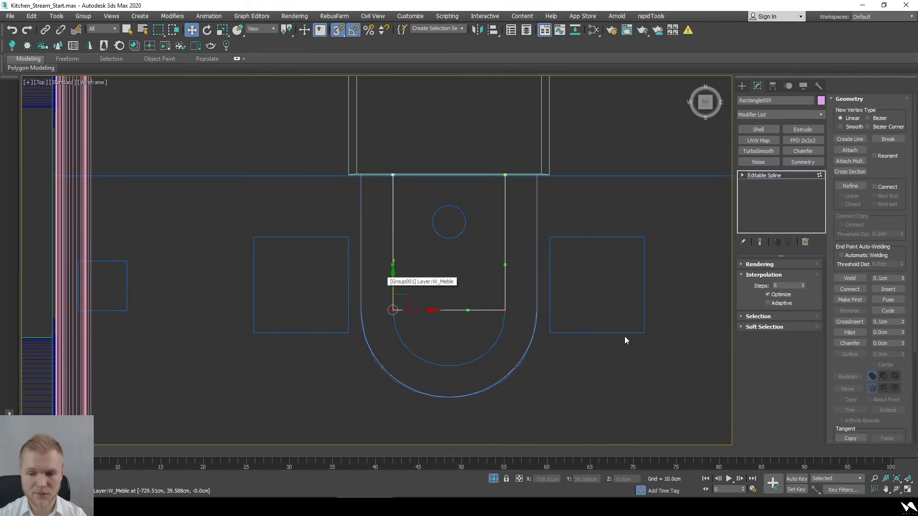
Fillet the rectangle's two corners facing away from the island until their arcs meet in a full semicircle
click(888, 299)
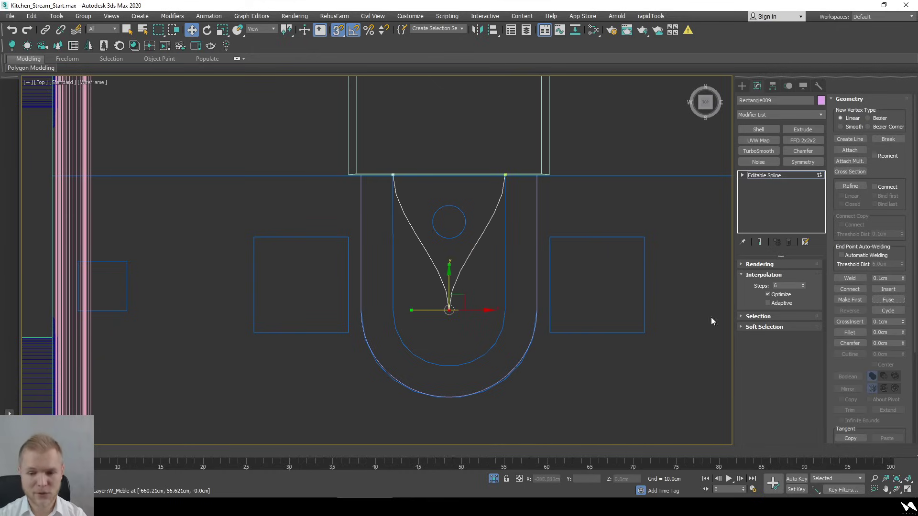
key(ctrl+z)
click(848, 332)
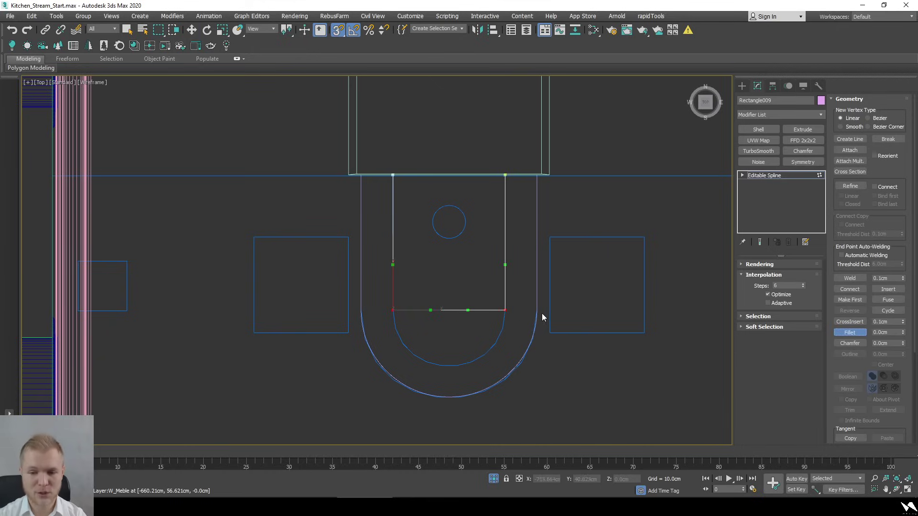
drag(505, 310, 507, 154)
key(w)
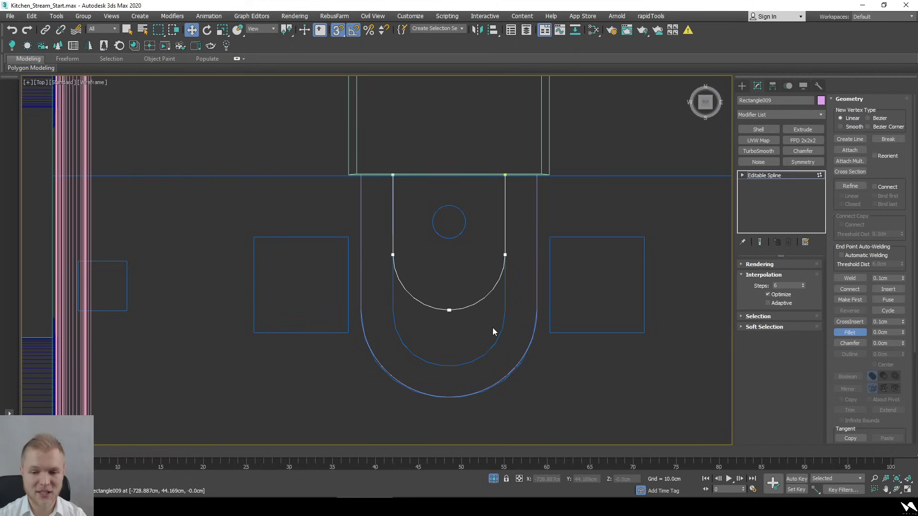
Fuse the coinciding vertices at the tip of the semicircular end
key(1)
key(1)
drag(477, 328, 421, 291)
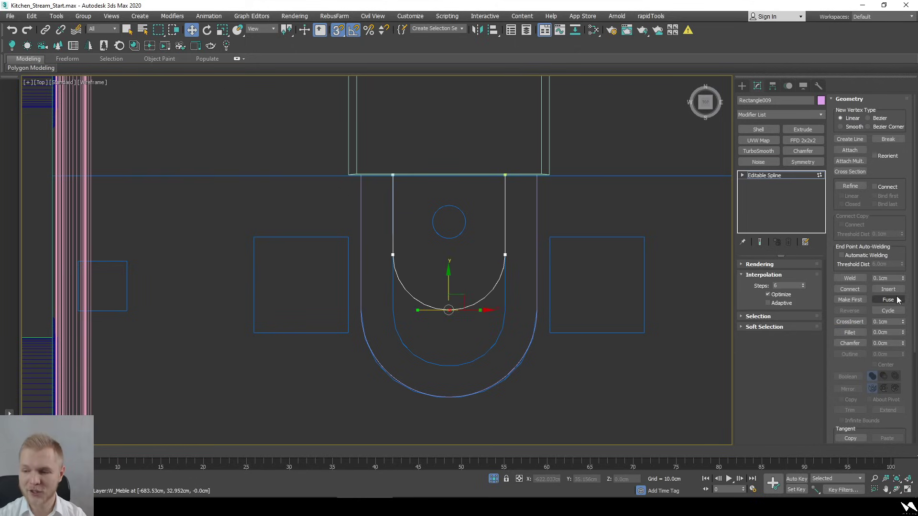
click(888, 299)
Move the rounded end's vertices away from the island along Y until the arc matches the inner leg outline
drag(540, 347, 395, 283)
key(s)
key(ctrl+z)
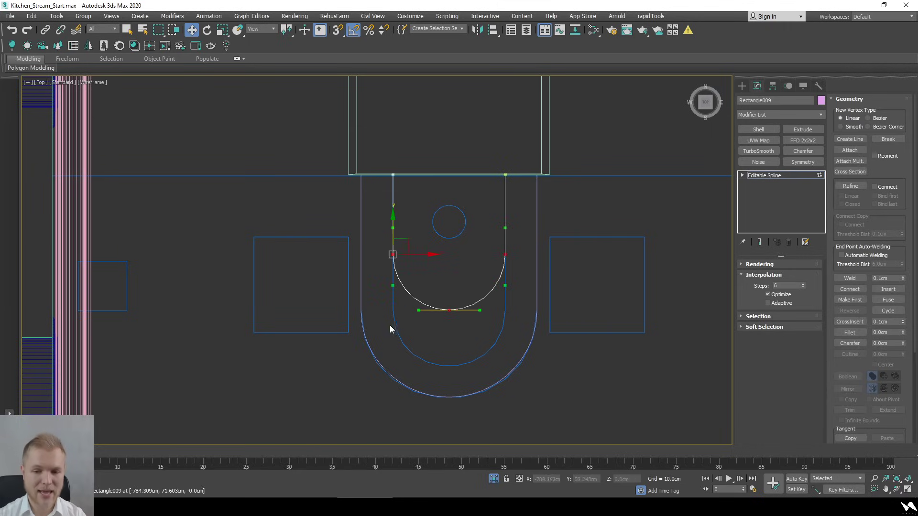
click(389, 326)
drag(563, 337, 385, 242)
scroll(492, 287, up, 4)
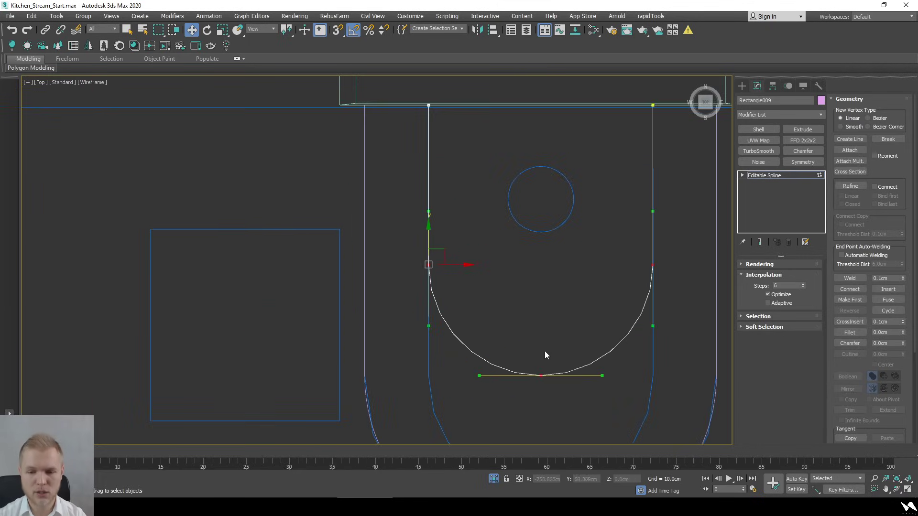
scroll(506, 325, down, 4)
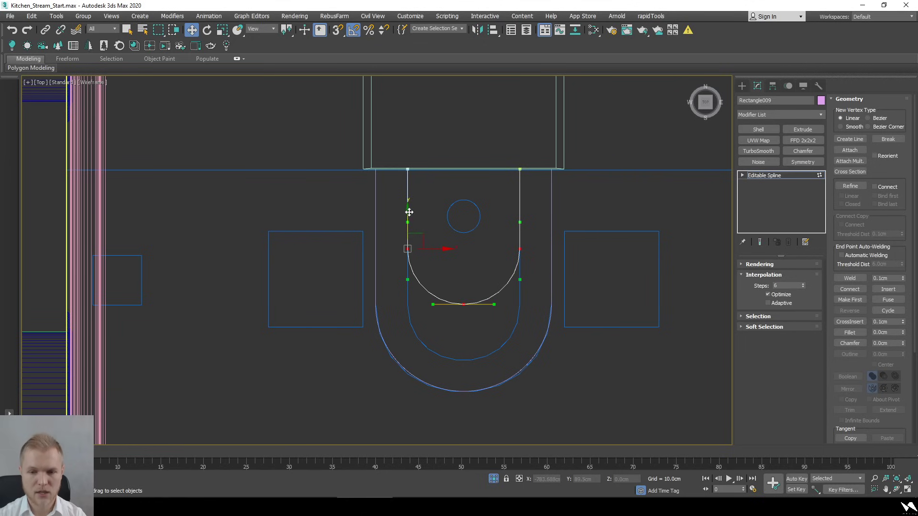
drag(409, 212, 407, 266)
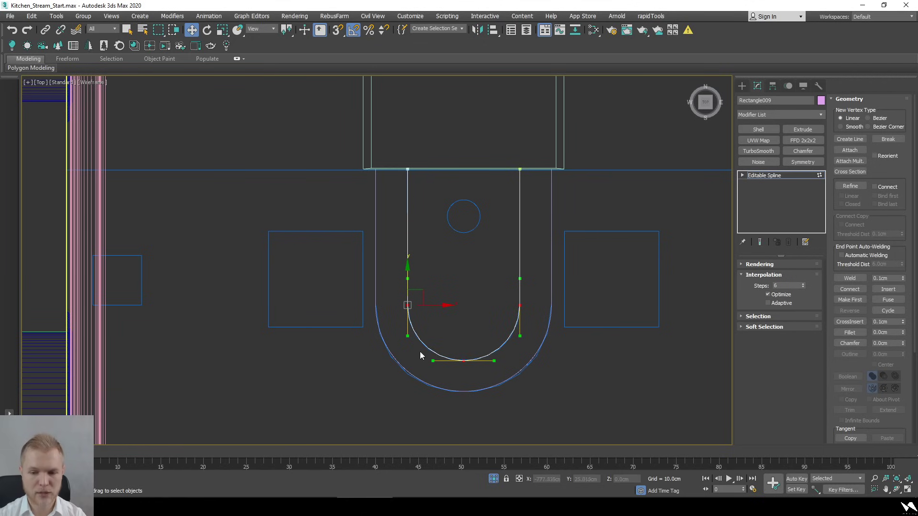
Isolate the leg spline and delete its straight segment on the island side, leaving an open U shape
alt+middle_drag(422, 354, 476, 304)
scroll(514, 302, up, 4)
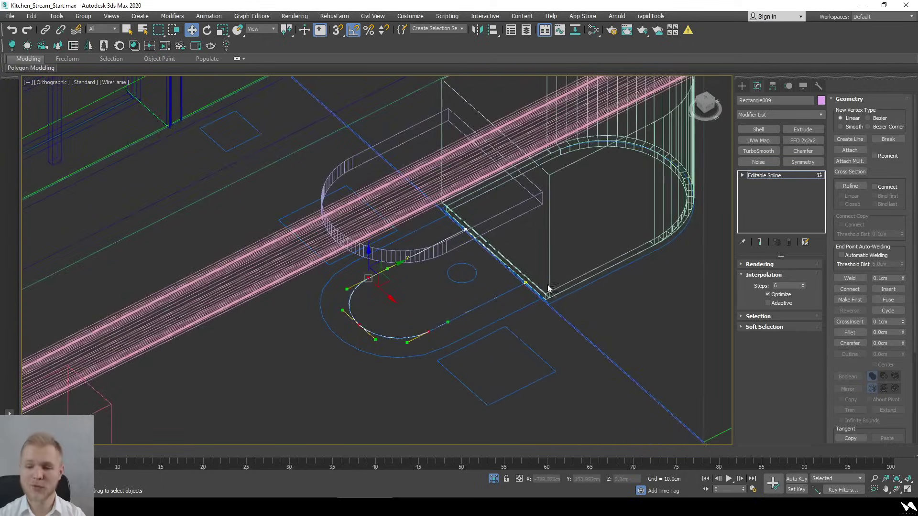
key(alt+q)
scroll(499, 290, down, 5)
key(2)
click(508, 273)
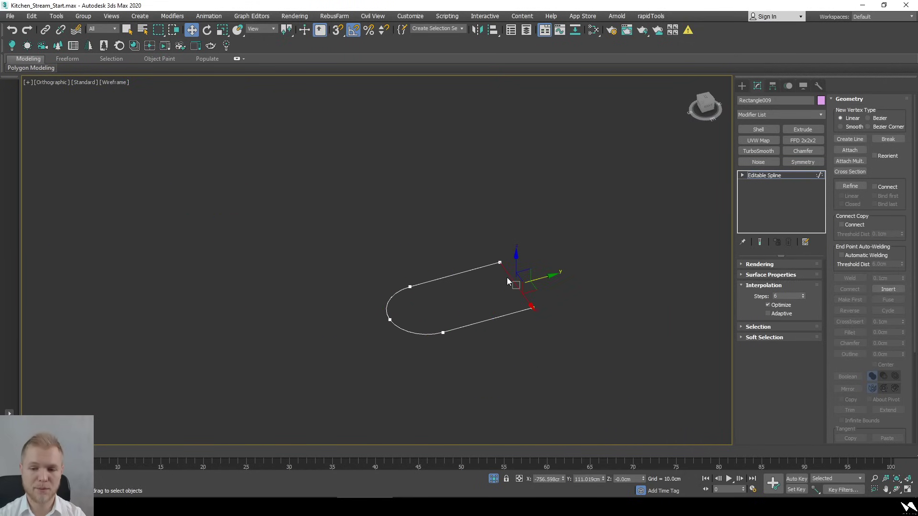
key(Delete)
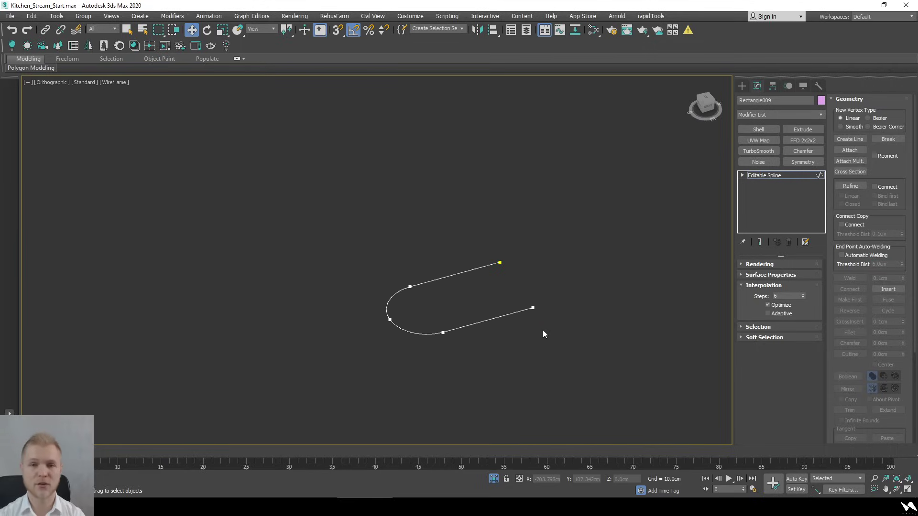
Create a vertical cylinder beside the open spline, about 10.4 cm in radius and 91.6 cm high
click(742, 86)
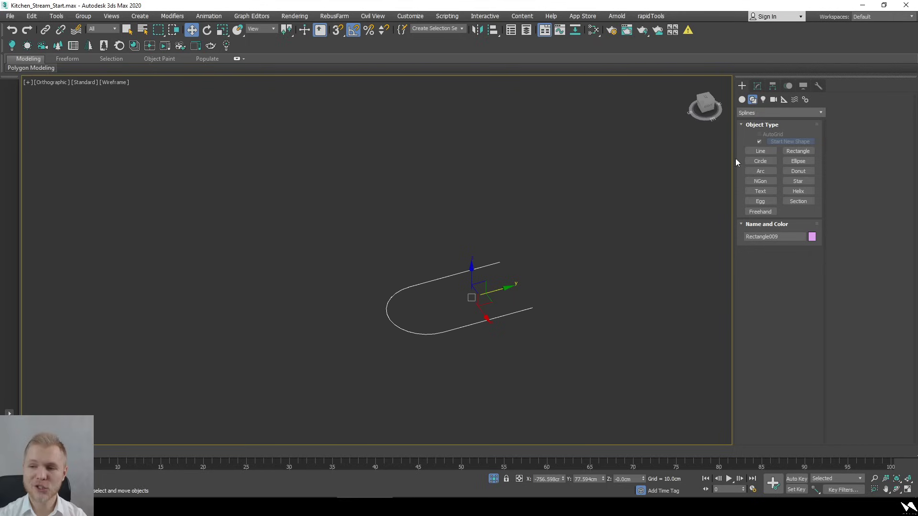
click(742, 99)
click(760, 163)
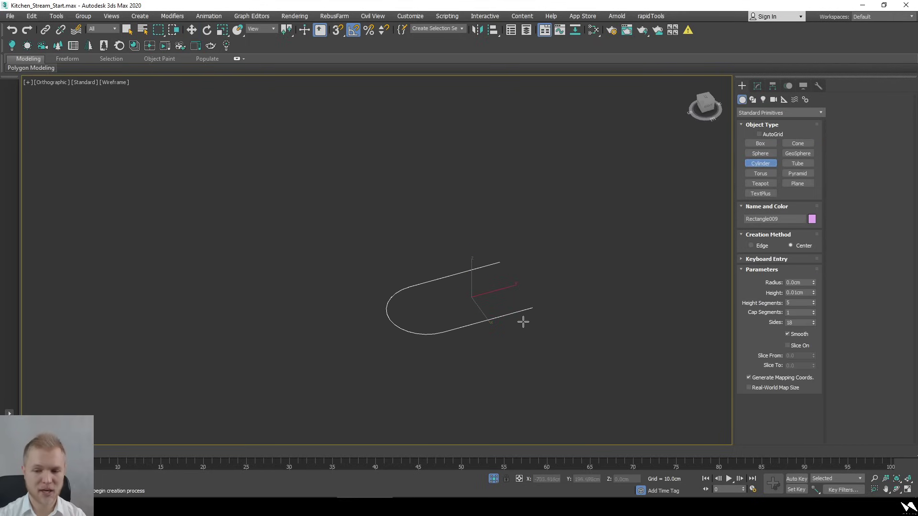
drag(526, 336, 528, 323)
click(540, 213)
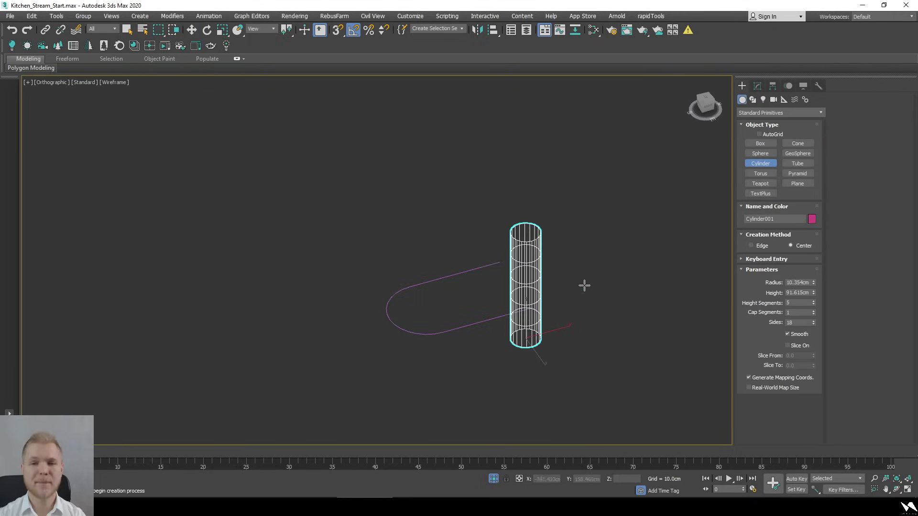
key(w)
scroll(484, 285, up, 3)
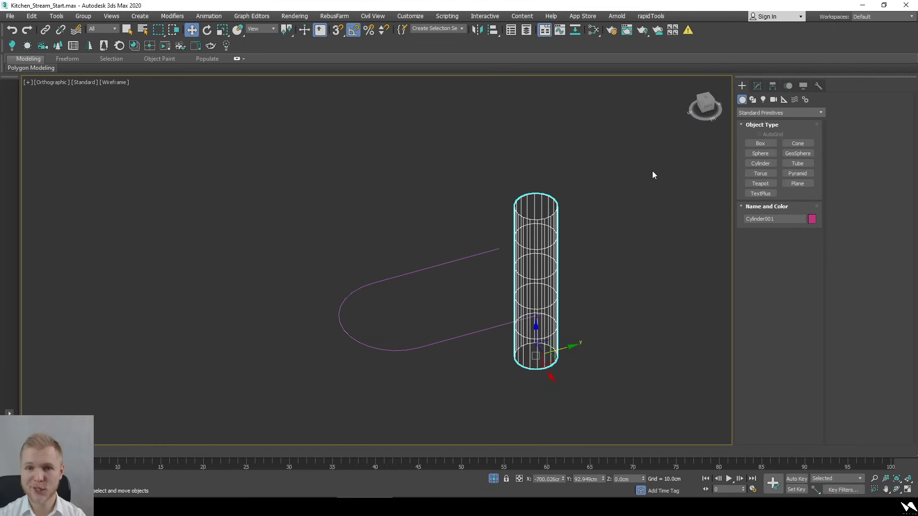
Set the cylinder's radius to 4 cm and its height to 70 cm
click(757, 86)
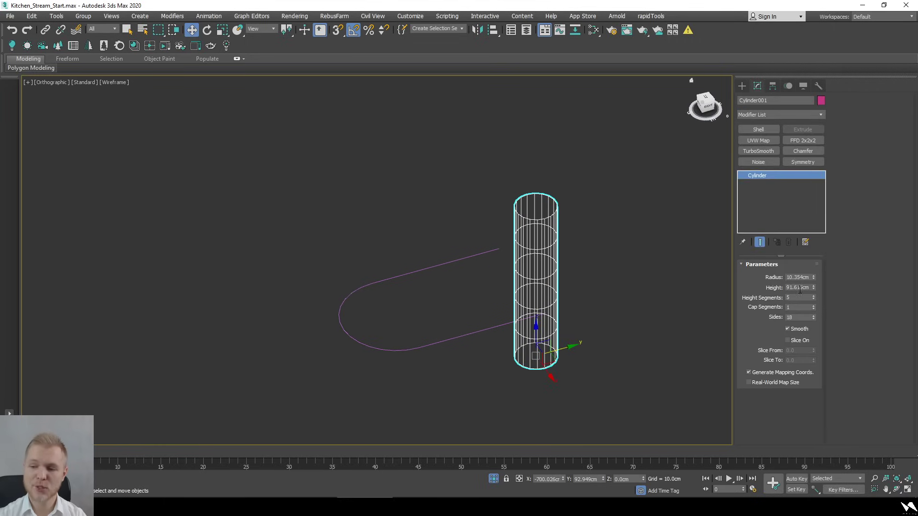
double_click(795, 277)
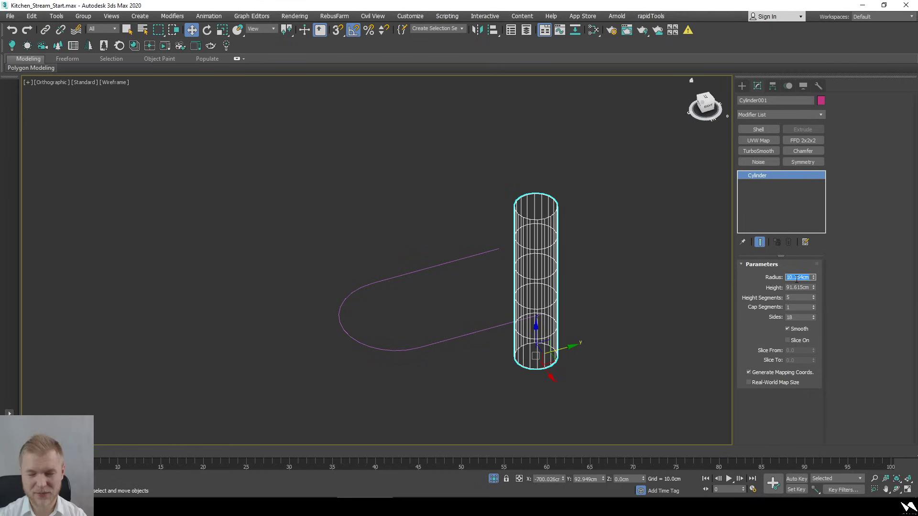
text(4)
key(Return)
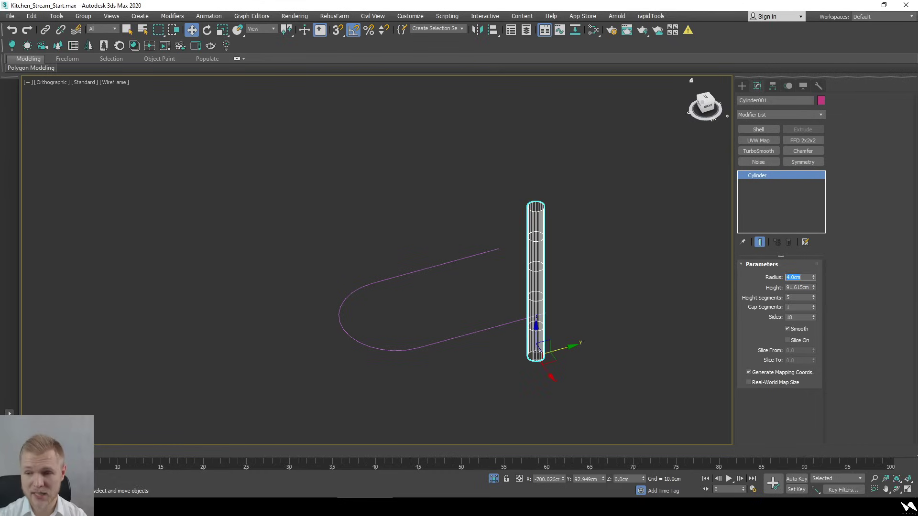
double_click(797, 287)
text(70)
key(Return)
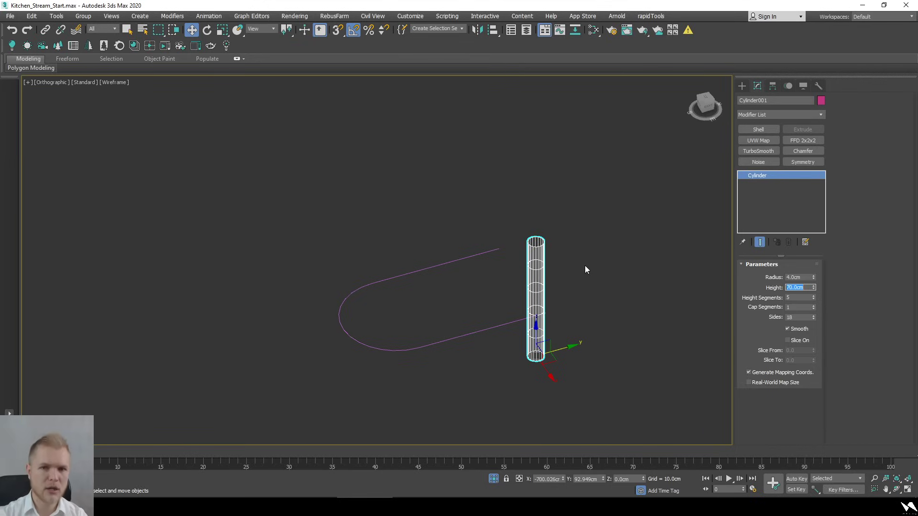
Reduce the cylinder to 1 height segment and set its sides to 32
right_click(813, 299)
click(802, 318)
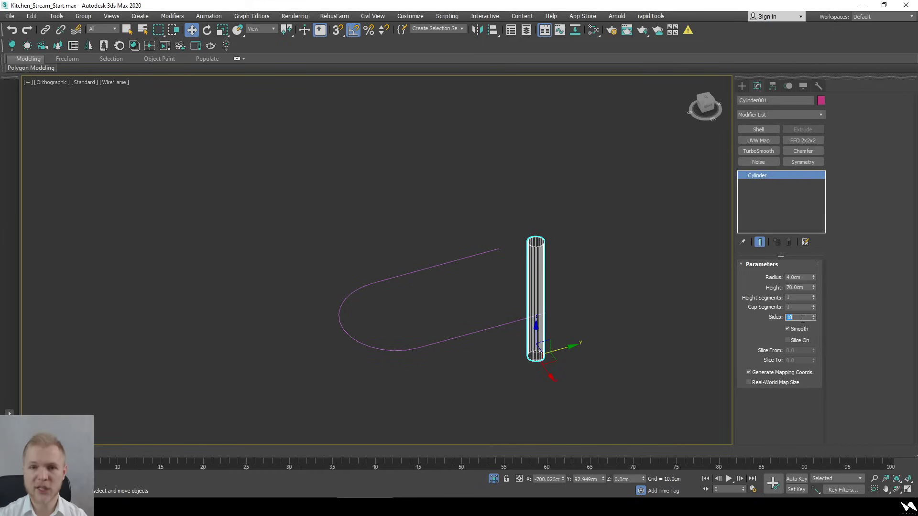
text(32)
key(Return)
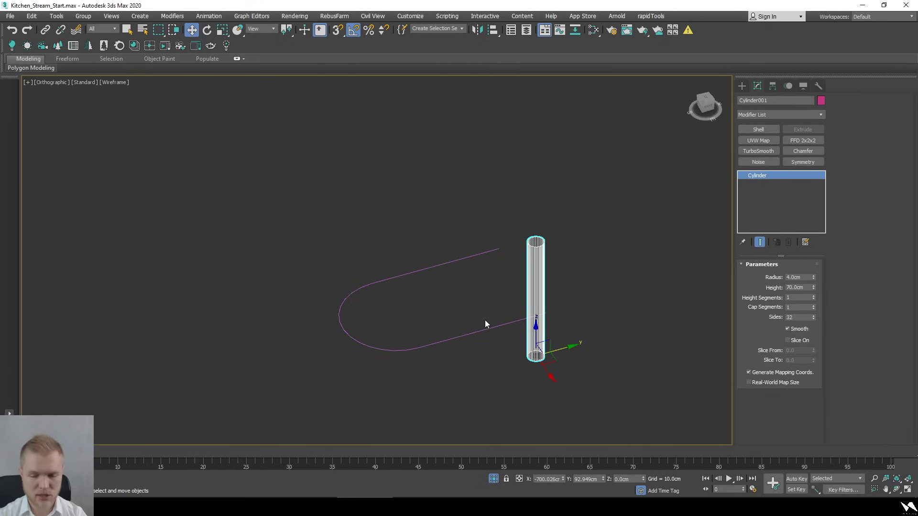
Start the Spacing Tool for the selected cylinder and pick the open U-shaped spline as its path
key(t)
middle_drag(474, 332, 520, 280)
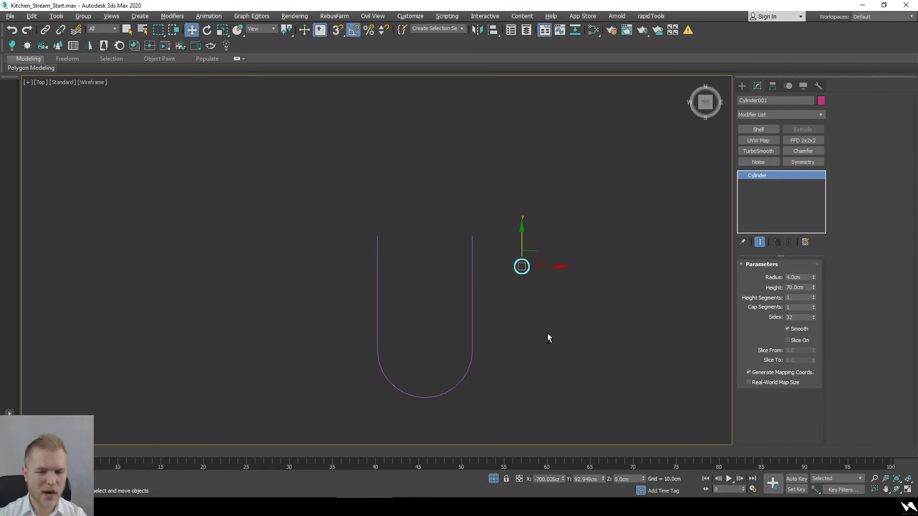
alt+middle_drag(548, 337, 515, 287)
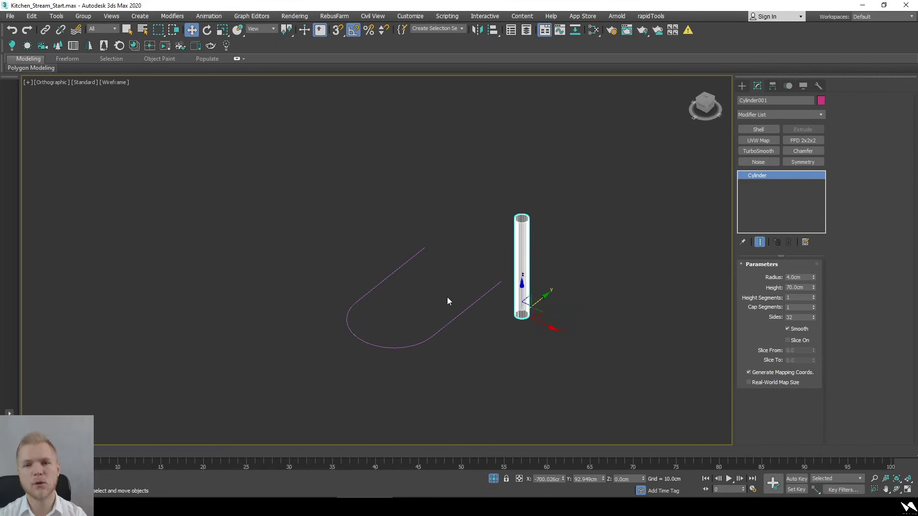
click(56, 16)
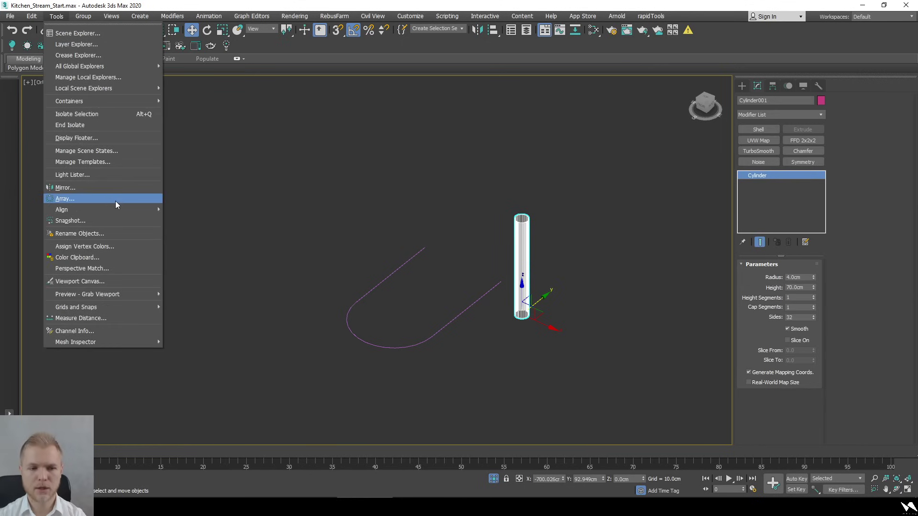
mouse_move(118, 209)
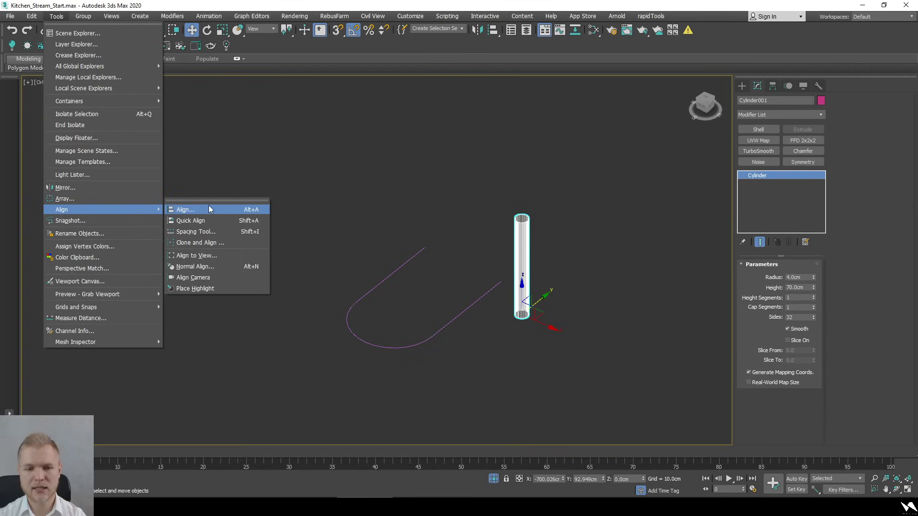
click(226, 233)
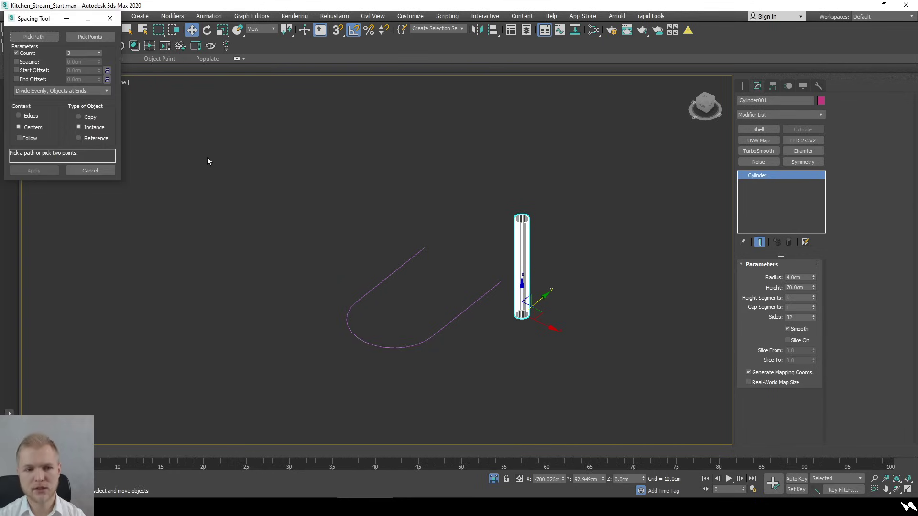
drag(26, 22, 168, 162)
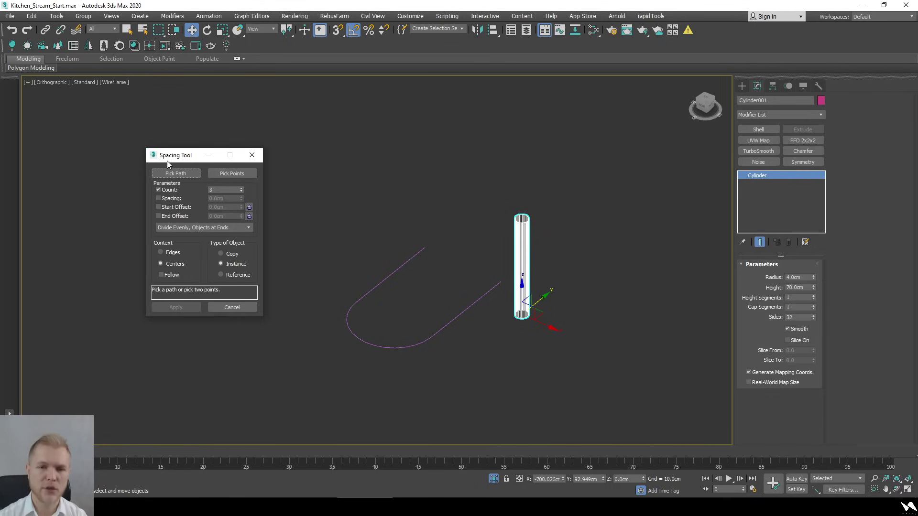
click(186, 173)
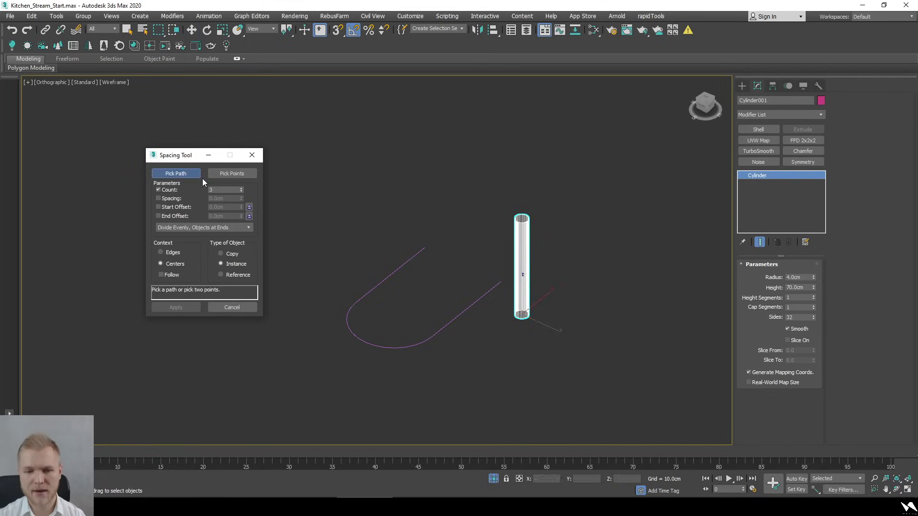
click(390, 273)
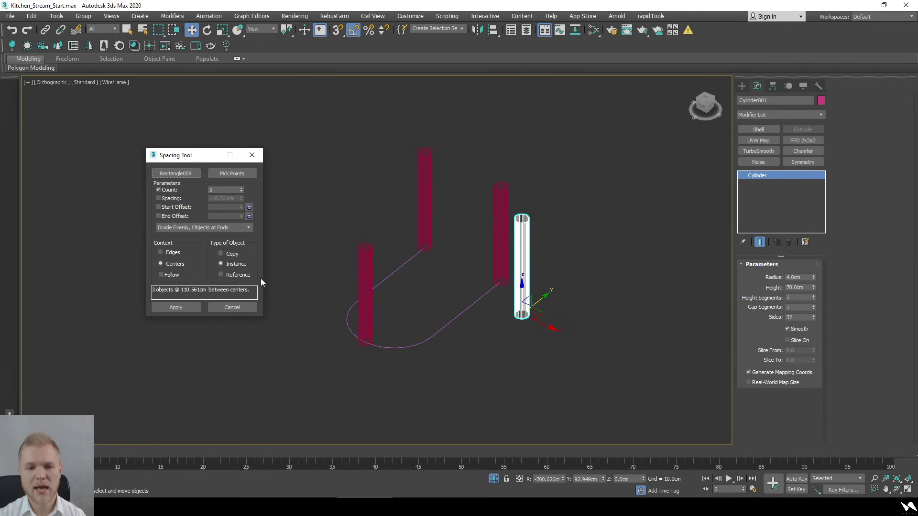
Raise the number of cylinders distributed along the U-shaped path to 24
drag(240, 188, 240, 188)
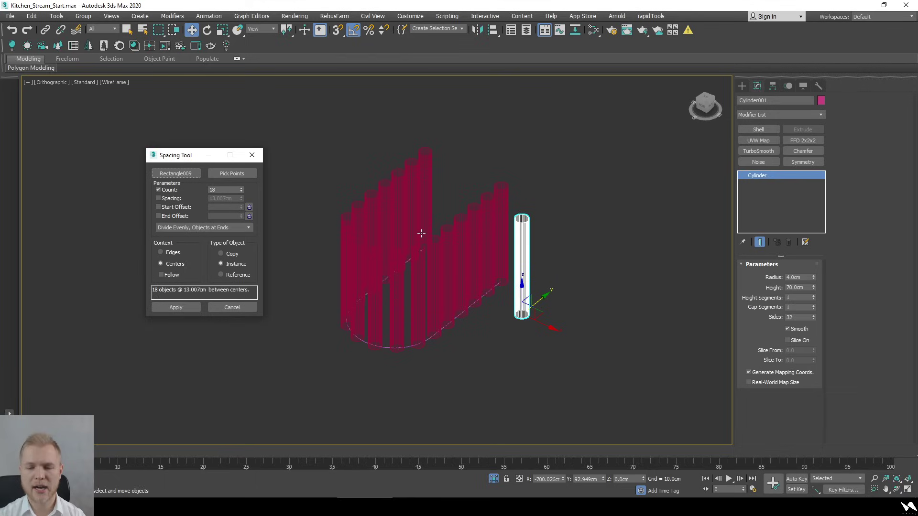
scroll(443, 298, up, 3)
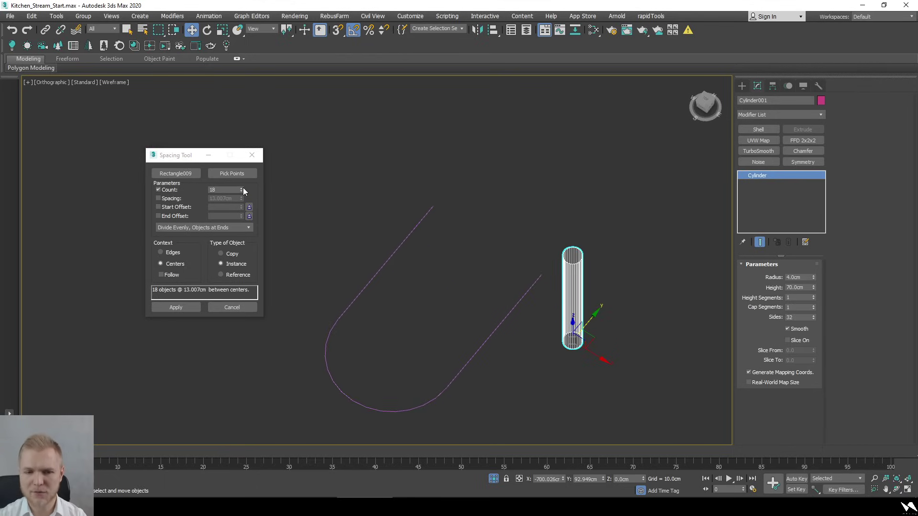
drag(243, 187, 243, 190)
alt+middle_drag(293, 213, 377, 258)
drag(242, 190, 243, 186)
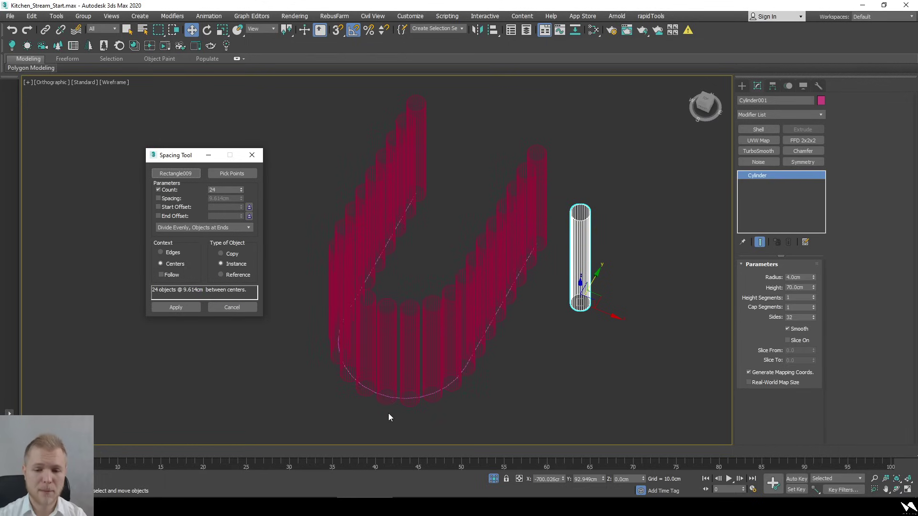
Set the cylinder count to 28 and create them as instances, divided evenly by centers along the U-shaped path
key(t)
key(z)
scroll(501, 253, down, 5)
scroll(501, 257, down, 4)
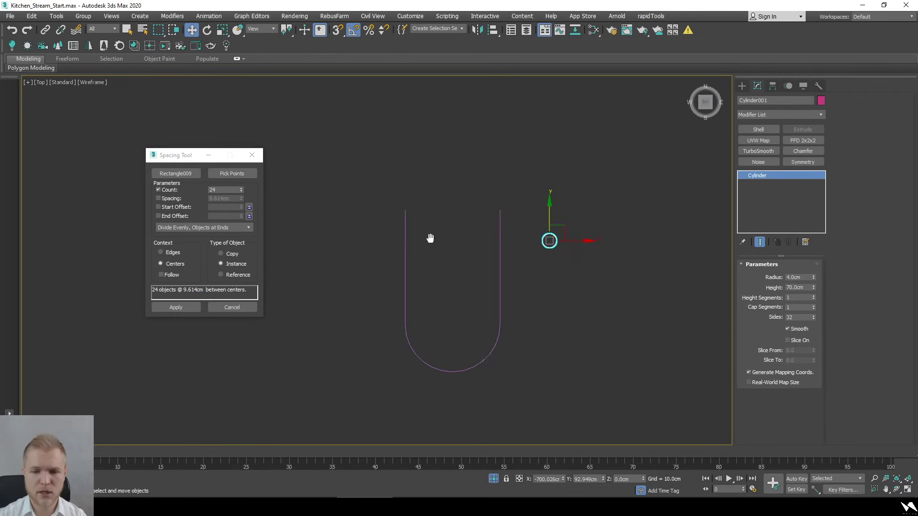
click(242, 189)
click(242, 188)
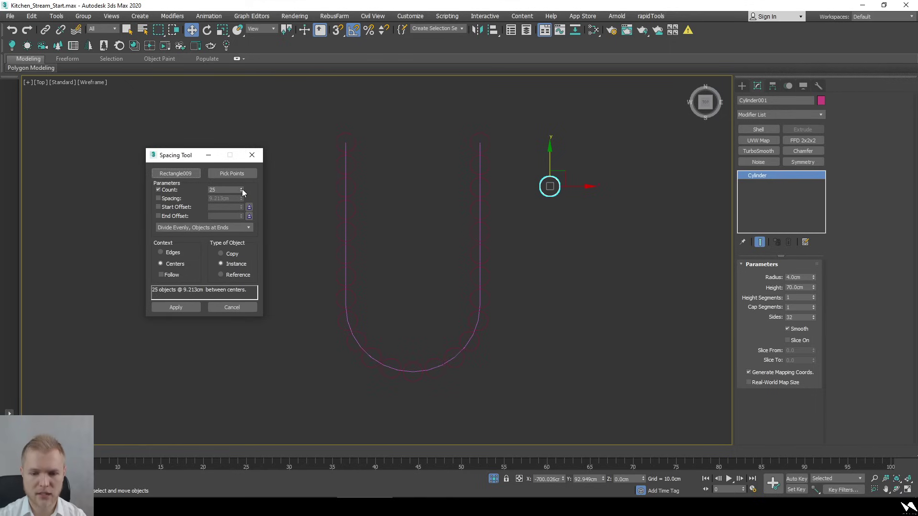
click(242, 189)
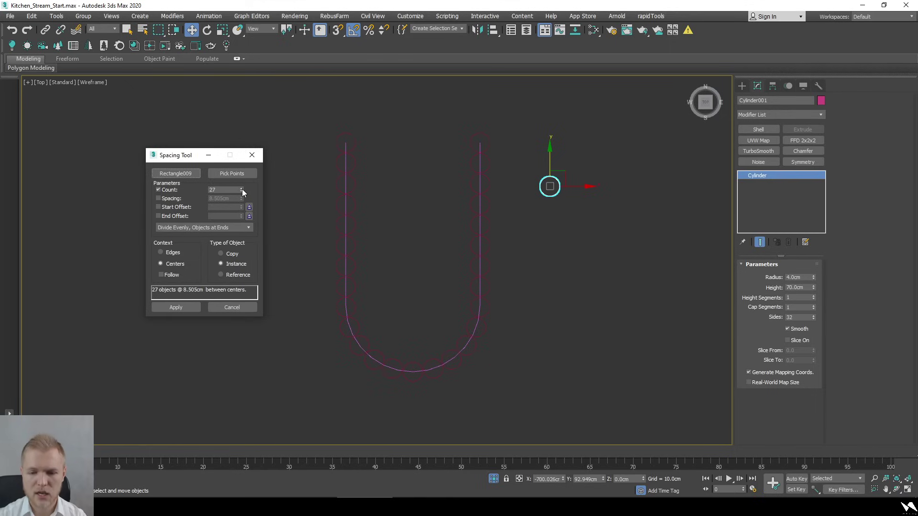
click(242, 188)
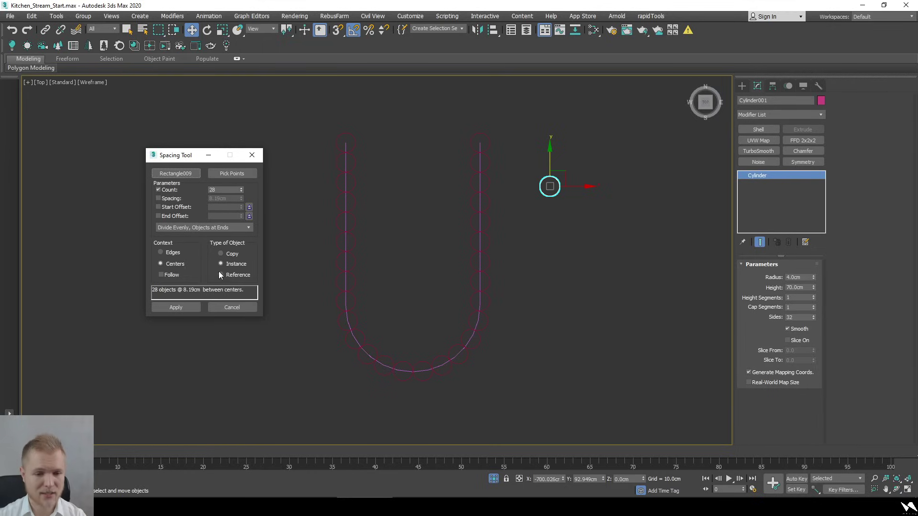
click(191, 306)
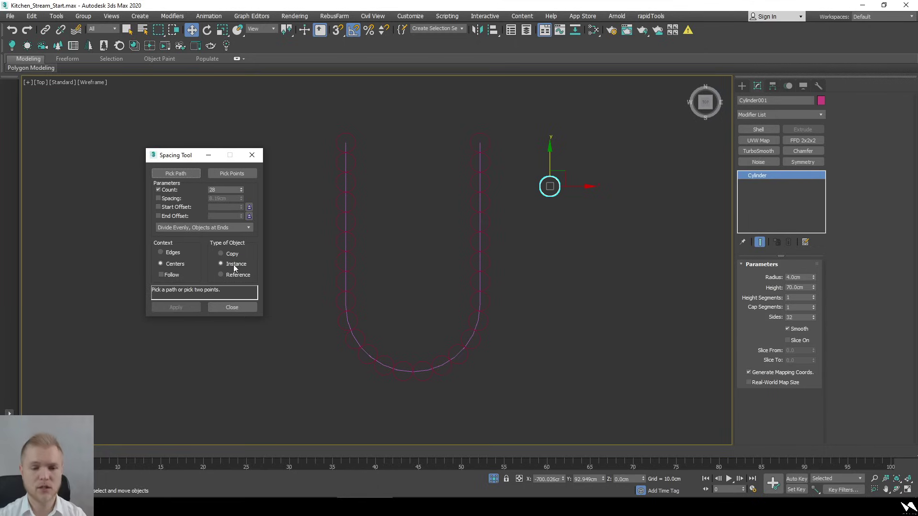
click(252, 154)
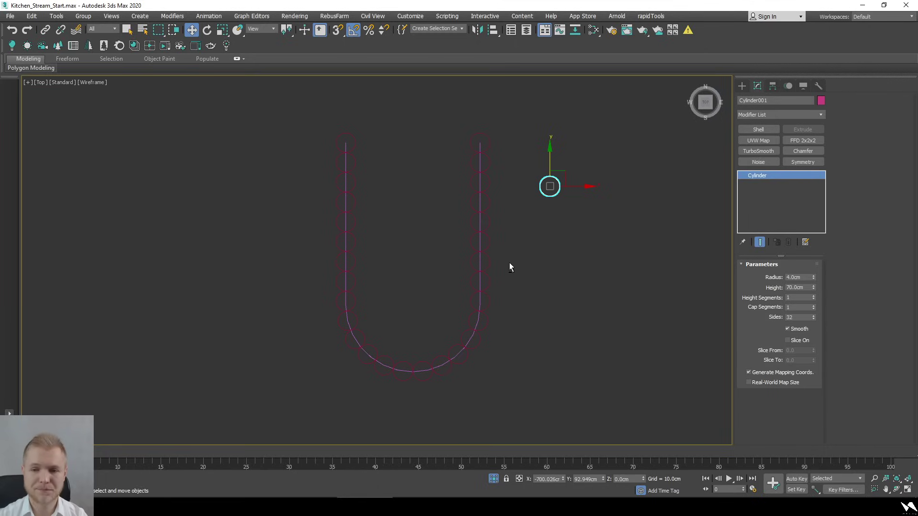
Turn on 3D snapping with the original cylinder beside the row still selected
alt+middle_drag(510, 264, 563, 188)
key(s)
scroll(563, 188, up, 5)
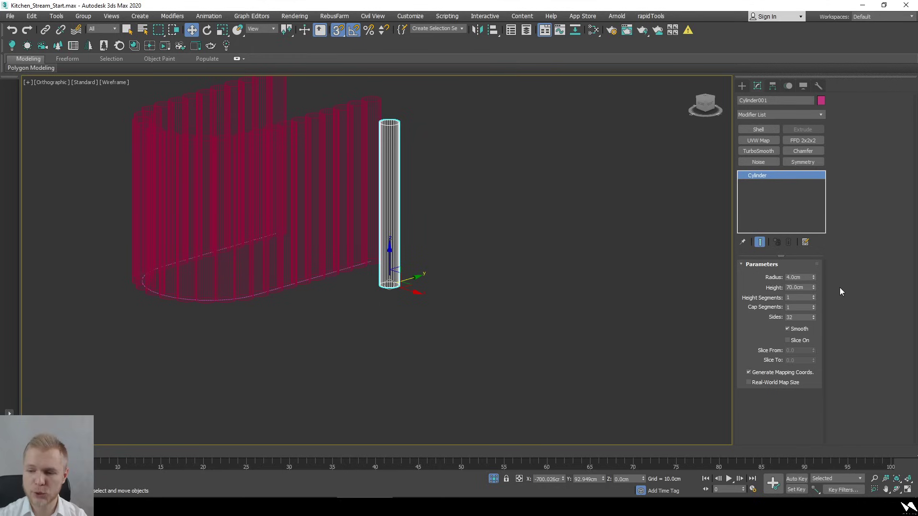
End the isolation of the fluted table base and its spare cylinder so the whole kitchen scene is shown
drag(811, 290, 820, 319)
right_click(820, 318)
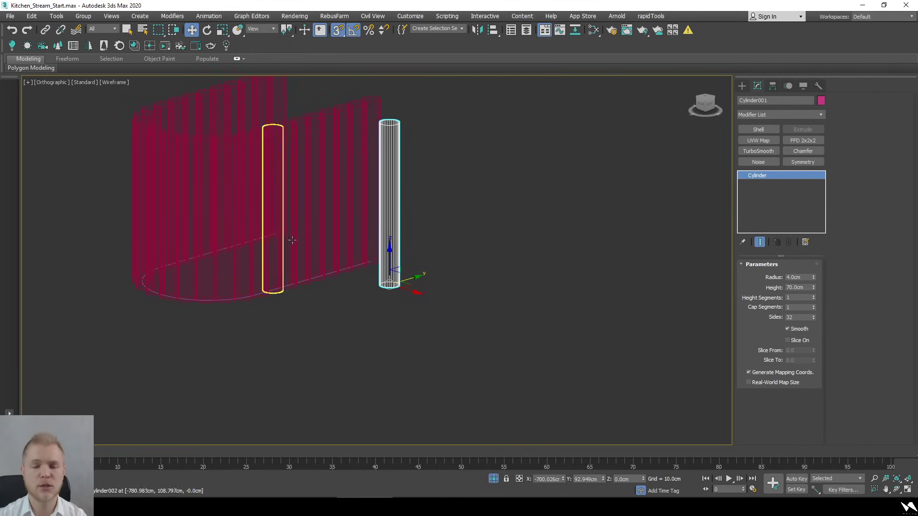
right_click(478, 214)
click(501, 167)
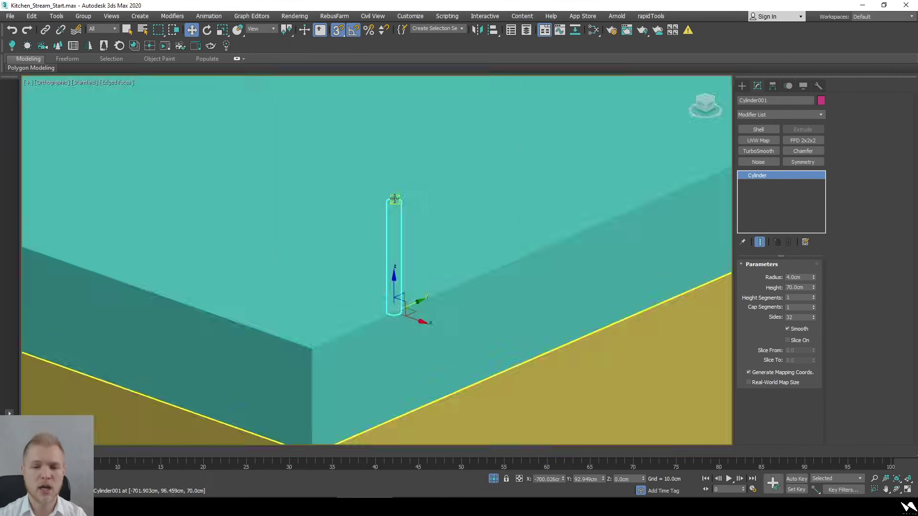
Delete the spare cylinder standing beside the fluted table base
alt+middle_drag(400, 225, 337, 175)
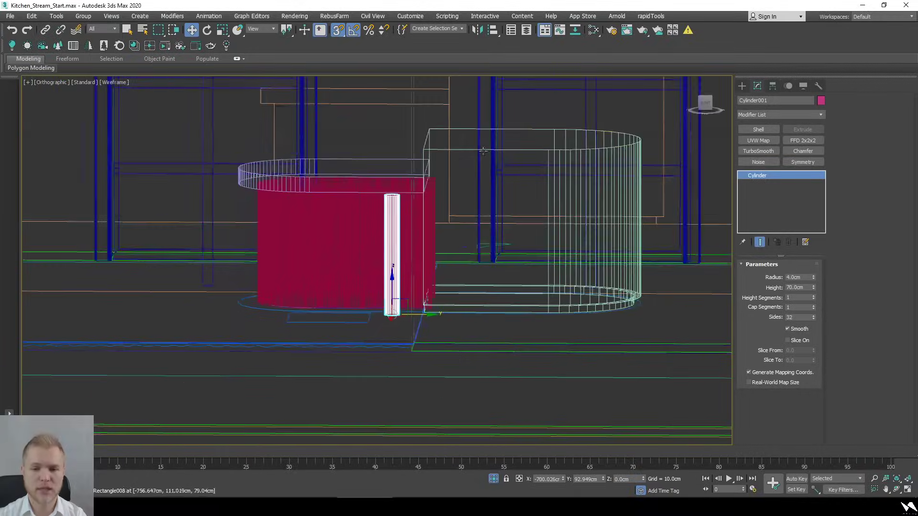
click(706, 103)
scroll(478, 199, up, 5)
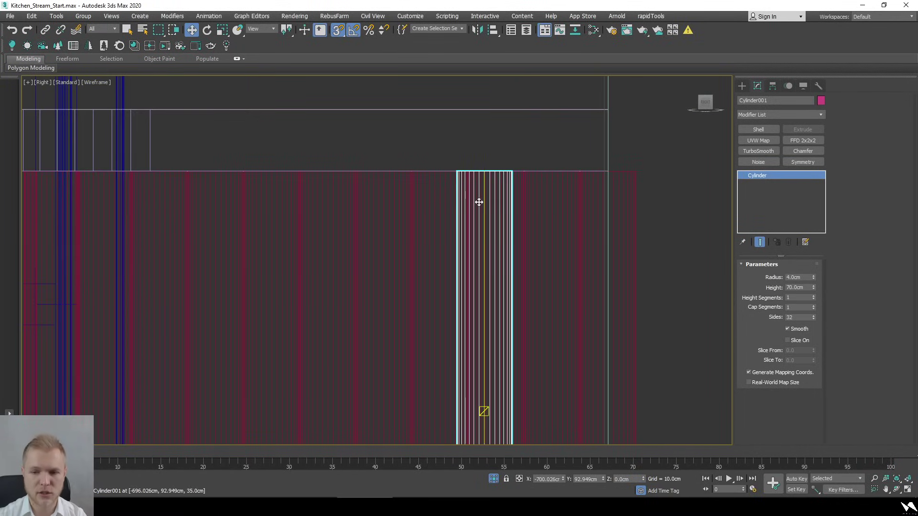
middle_drag(566, 184, 543, 222)
scroll(602, 187, down, 4)
scroll(544, 222, down, 2)
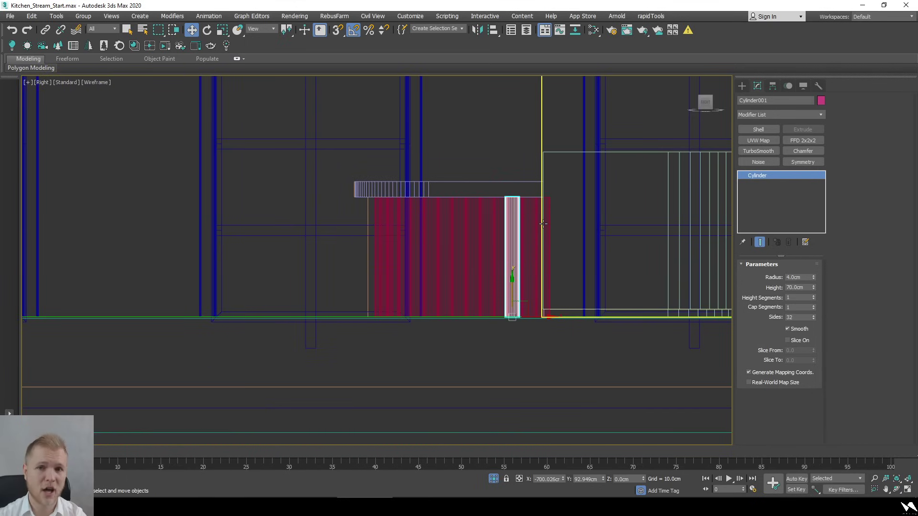
alt+middle_drag(401, 234, 734, 258)
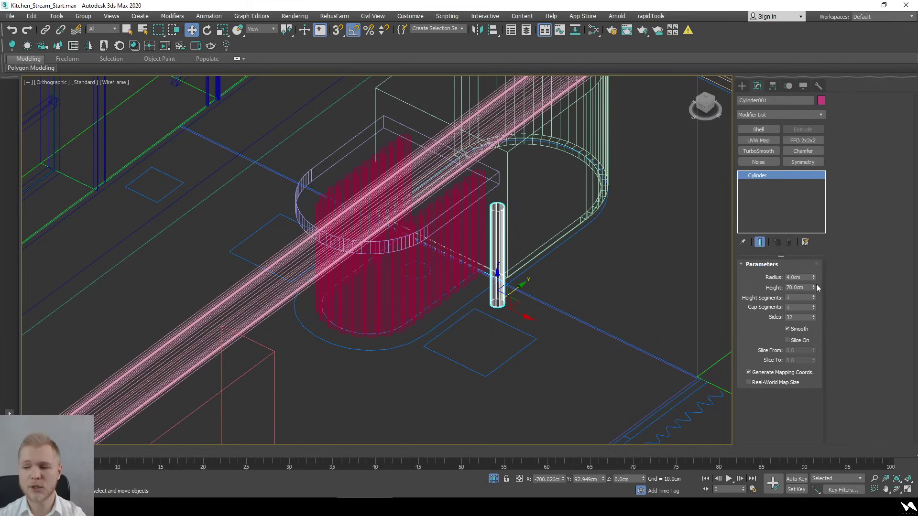
mouse_move(813, 288)
mouse_down()
mouse_move(813, 273)
mouse_move(812, 287)
mouse_up()
key(Delete)
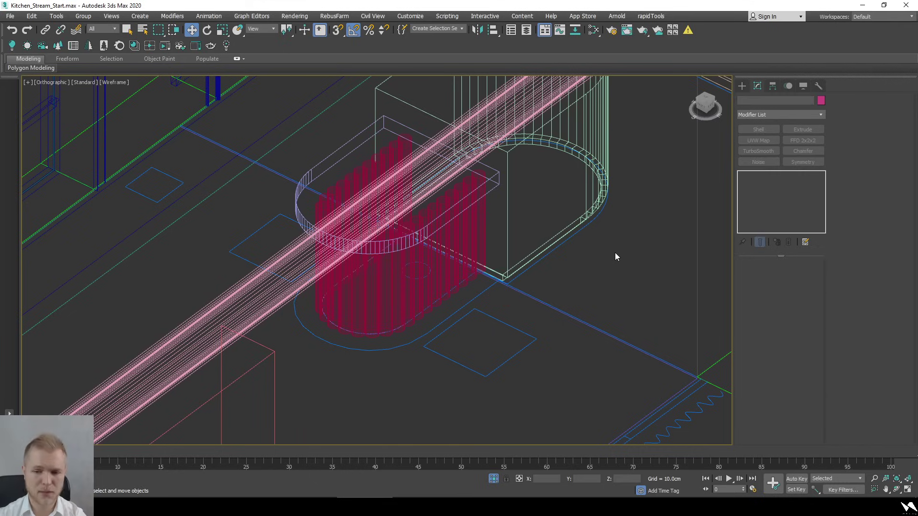
Show the kitchen through the camera with shaded surfaces and safe frames
key(c)
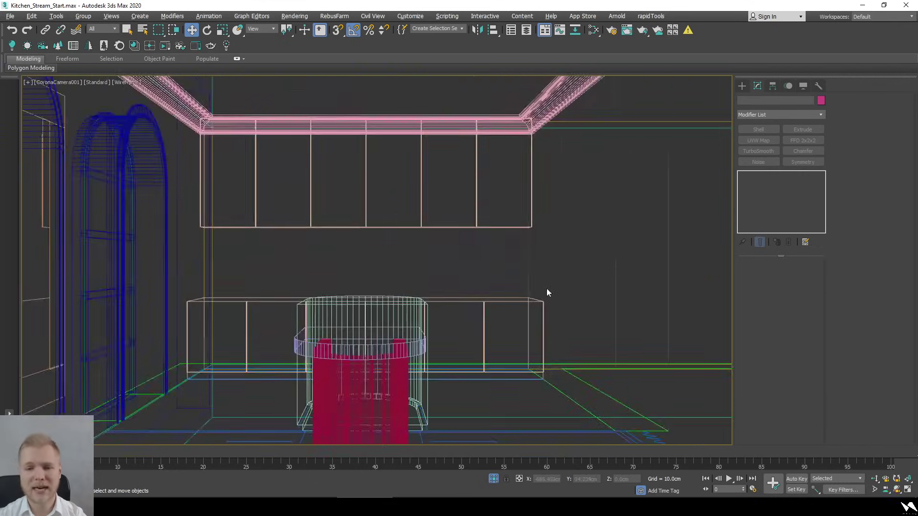
key(F3)
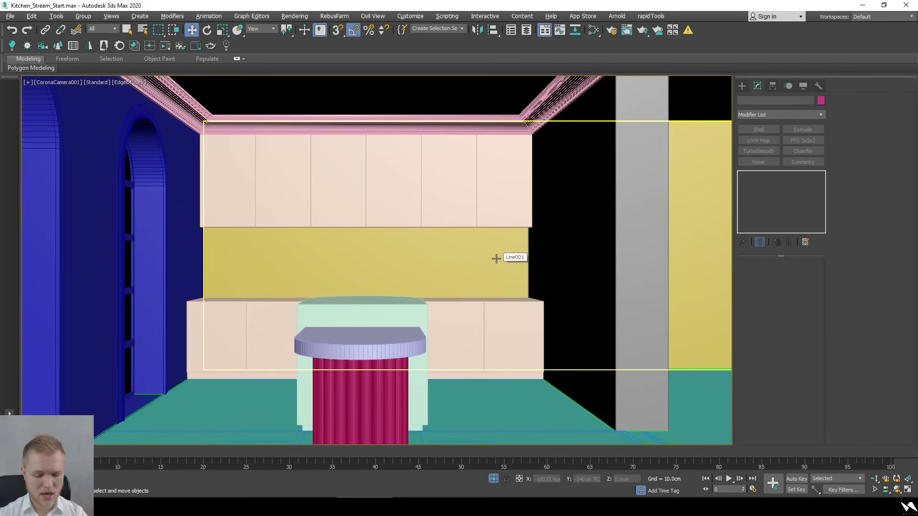
key(shift+f)
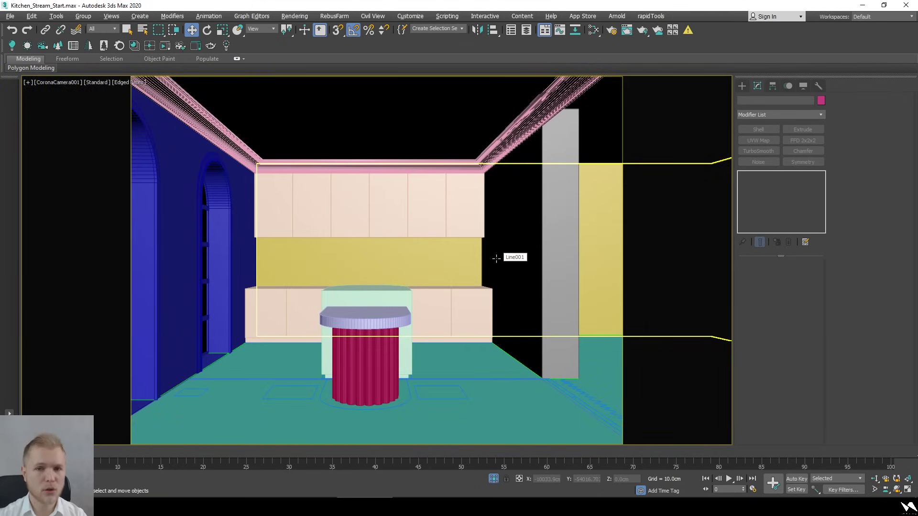
With snapping on, draw a box footprint about 71.3 by 4.7 cm on the partition outline beside the grey wall block
click(554, 314)
key(t)
key(z)
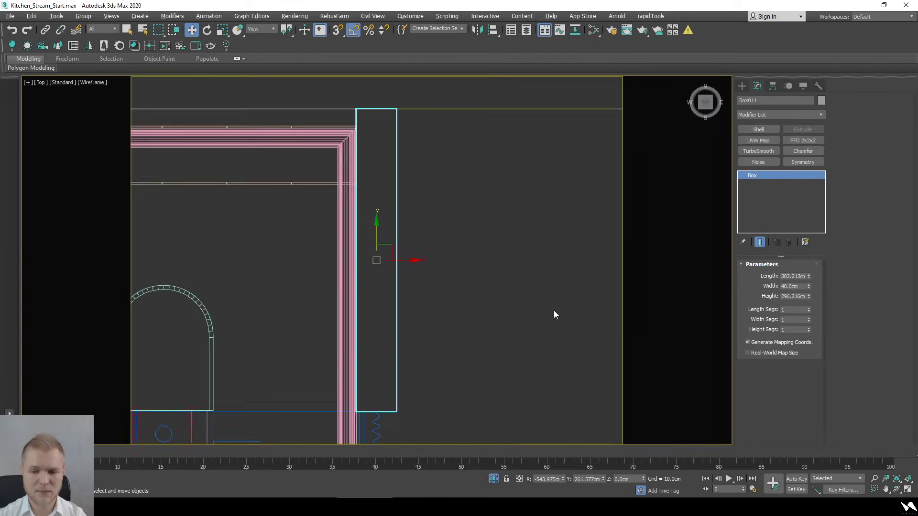
scroll(554, 313, down, 5)
scroll(410, 269, up, 8)
mouse_move(410, 269)
middle_down()
mouse_move(420, 247)
mouse_move(421, 273)
middle_up()
click(742, 85)
click(760, 144)
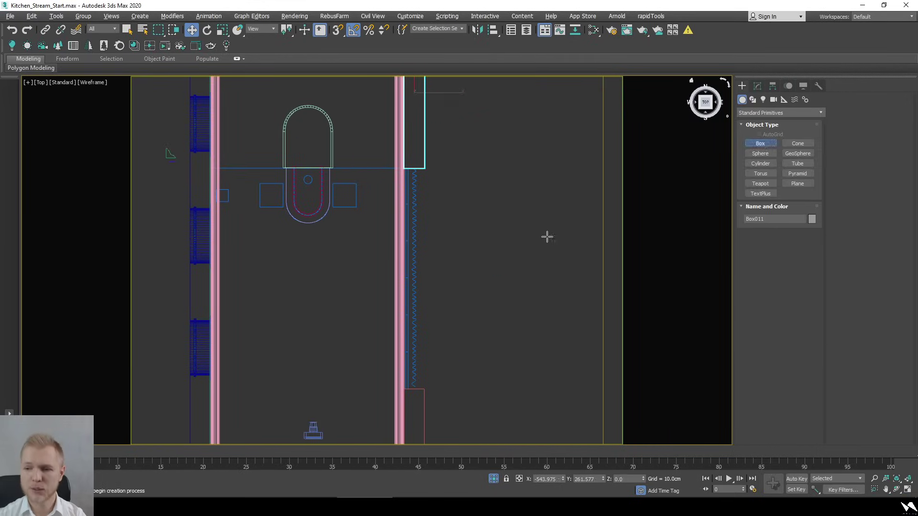
scroll(420, 203, up, 6)
key(s)
drag(421, 329, 404, 128)
Raise the new partition box from the floor up to ceiling height, about 296.2 cm
alt+middle_drag(404, 127, 379, 275)
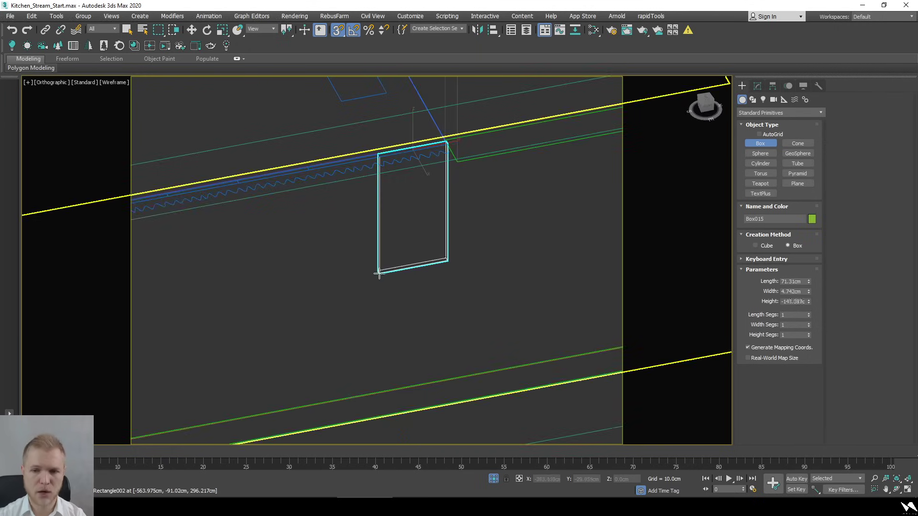
scroll(430, 322, down, 10)
scroll(516, 204, up, 8)
middle_drag(516, 205, 495, 227)
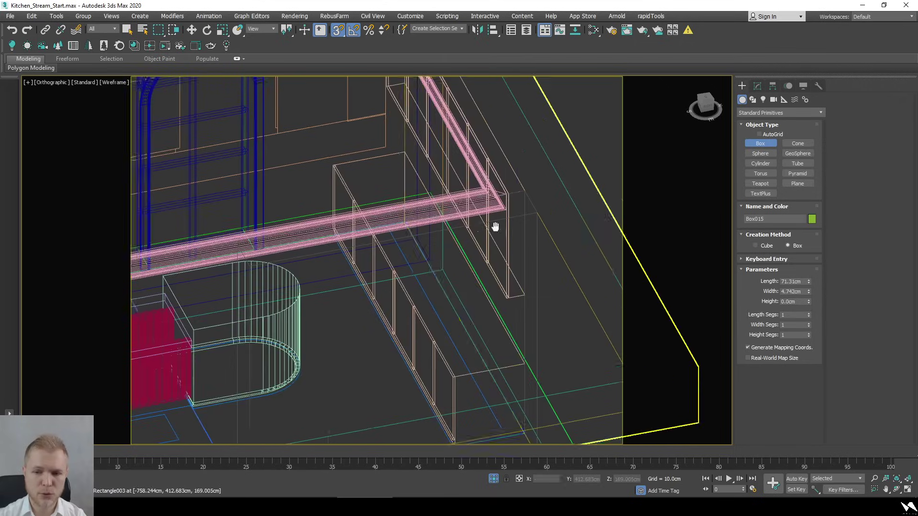
scroll(494, 226, down, 3)
scroll(287, 268, up, 3)
scroll(286, 268, down, 4)
scroll(418, 285, up, 2)
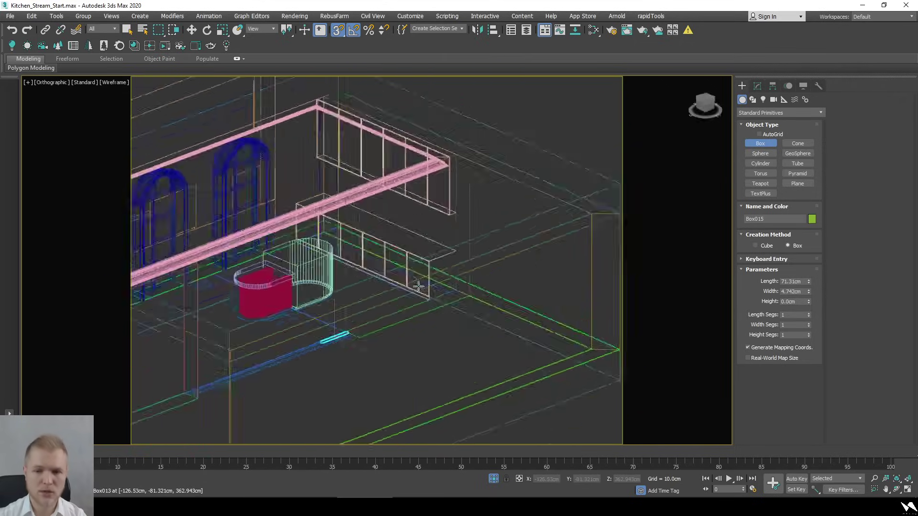
scroll(418, 286, down, 2)
scroll(425, 127, up, 3)
key(w)
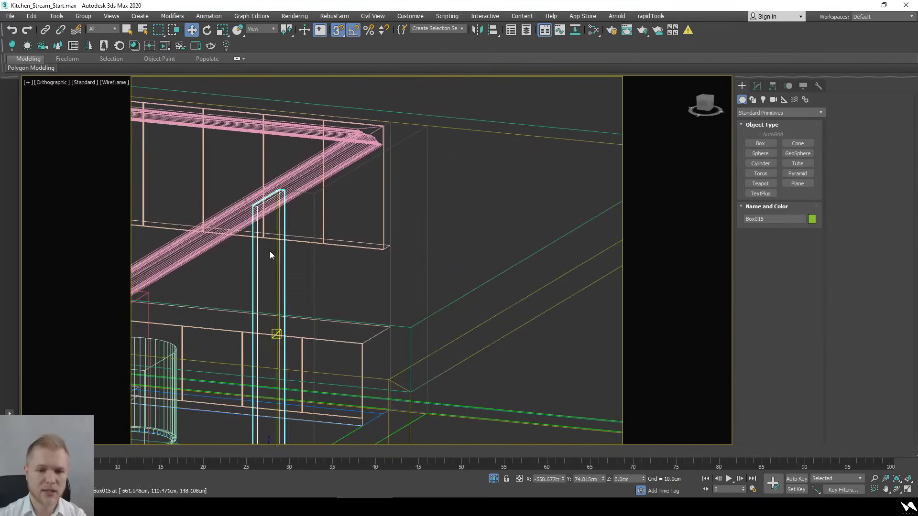
Convert the partition box to an Editable Poly and enter vertex editing
right_click(270, 251)
mouse_move(315, 355)
click(364, 358)
alt+middle_drag(332, 297, 293, 171)
key(1)
Lower the partition box's four top vertices to the underside of the ceiling cornice, at Z 277.226 cm
scroll(311, 139, up, 4)
mouse_move(233, 215)
mouse_down()
mouse_move(334, 153)
mouse_move(385, 286)
mouse_move(414, 244)
mouse_up()
key(s)
scroll(377, 251, down, 5)
scroll(414, 244, down, 5)
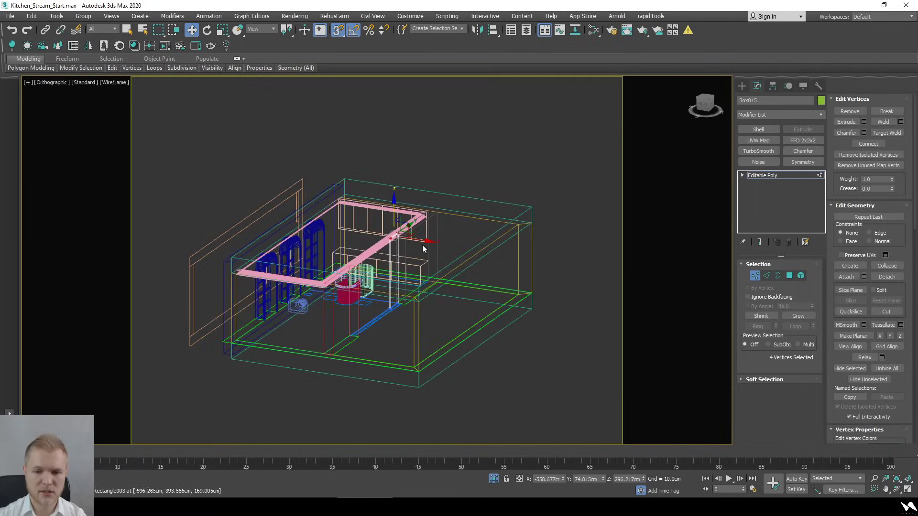
scroll(423, 249, up, 3)
alt+middle_drag(423, 249, 468, 215)
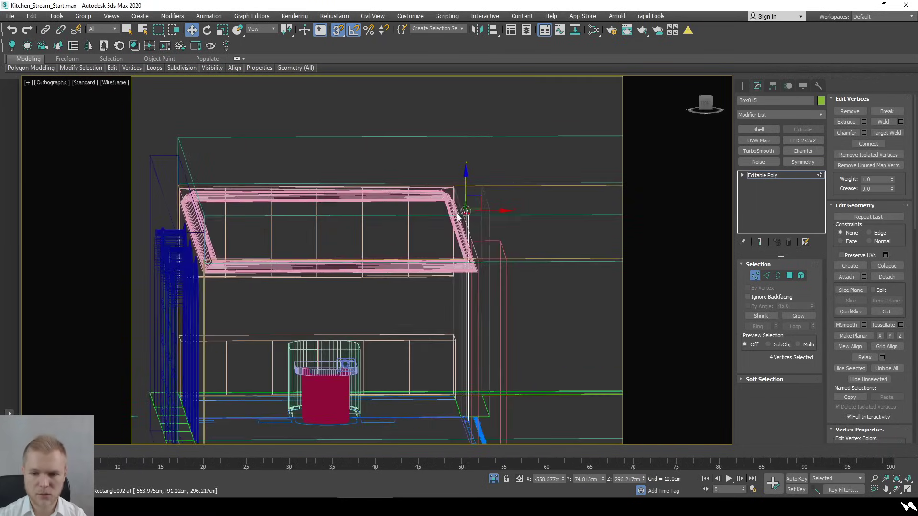
click(710, 106)
scroll(531, 177, up, 5)
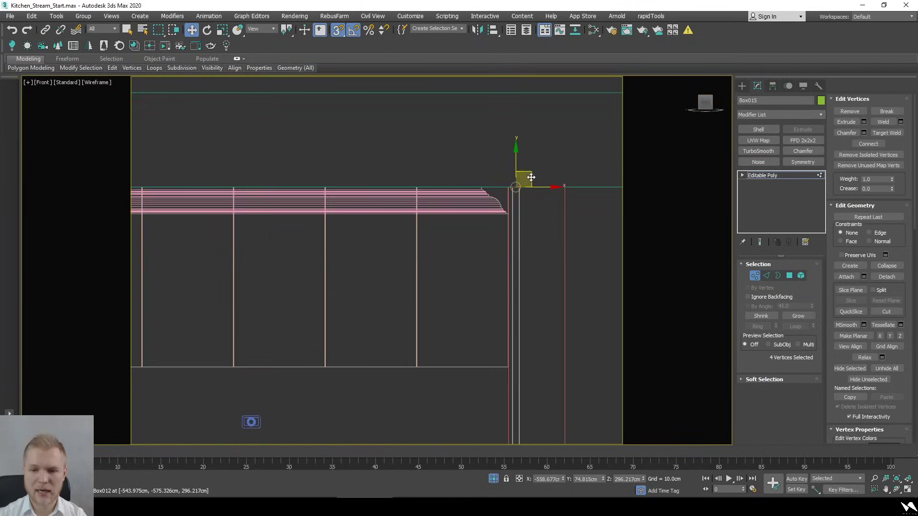
scroll(467, 194, down, 2)
drag(440, 186, 435, 269)
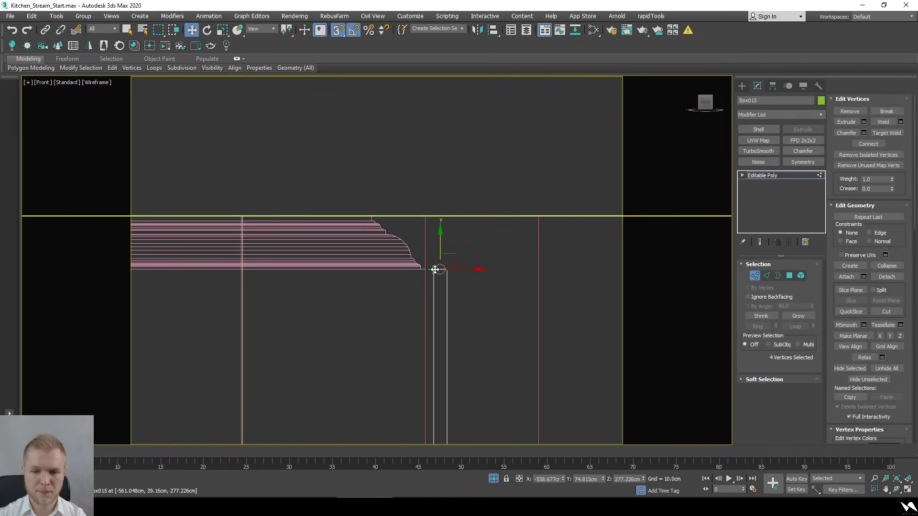
scroll(438, 271, down, 1)
key(s)
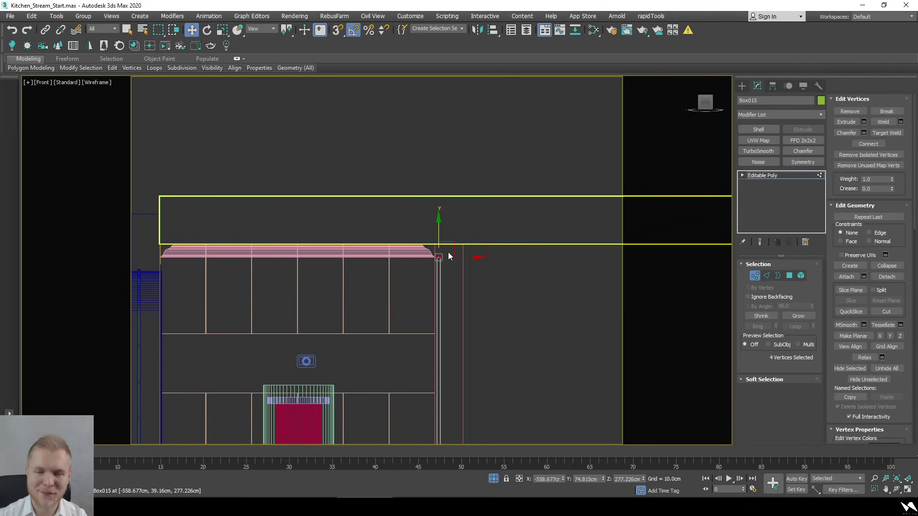
Examine the partition box from above and at an angle against the plan outline and cornice, and enter edge editing
scroll(448, 257, down, 3)
key(F3)
alt+middle_drag(448, 256, 440, 256)
key(s)
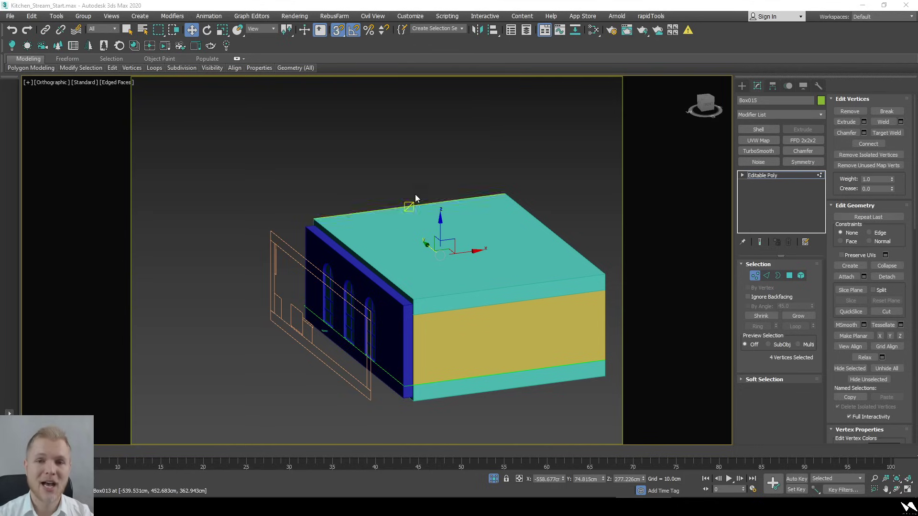
key(t)
key(F3)
key(z)
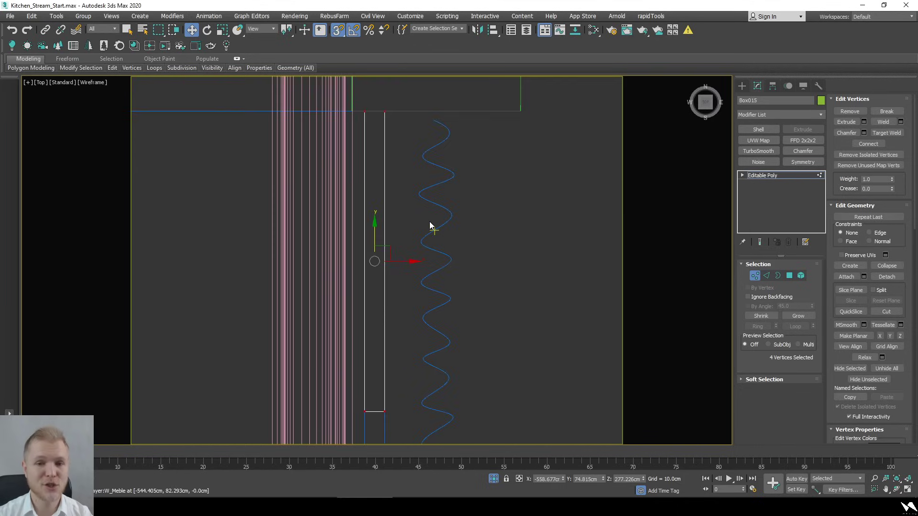
scroll(430, 225, down, 3)
alt+middle_drag(404, 273, 358, 260)
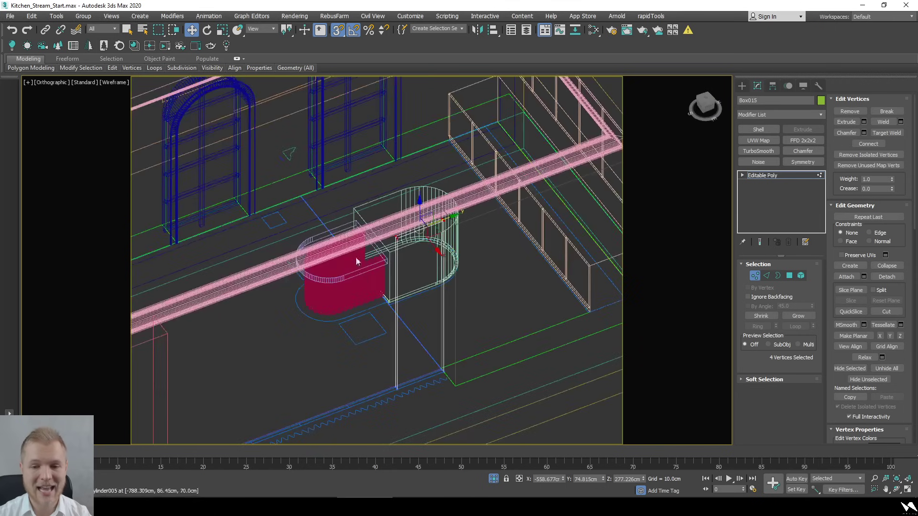
middle_drag(421, 301, 411, 306)
scroll(352, 281, down, 6)
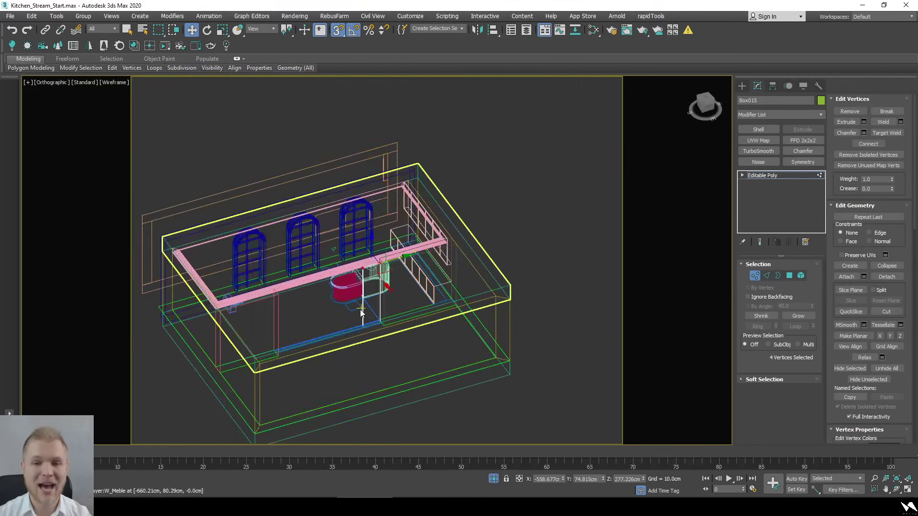
alt+middle_drag(358, 335, 354, 330)
scroll(336, 310, up, 6)
key(2)
key(z)
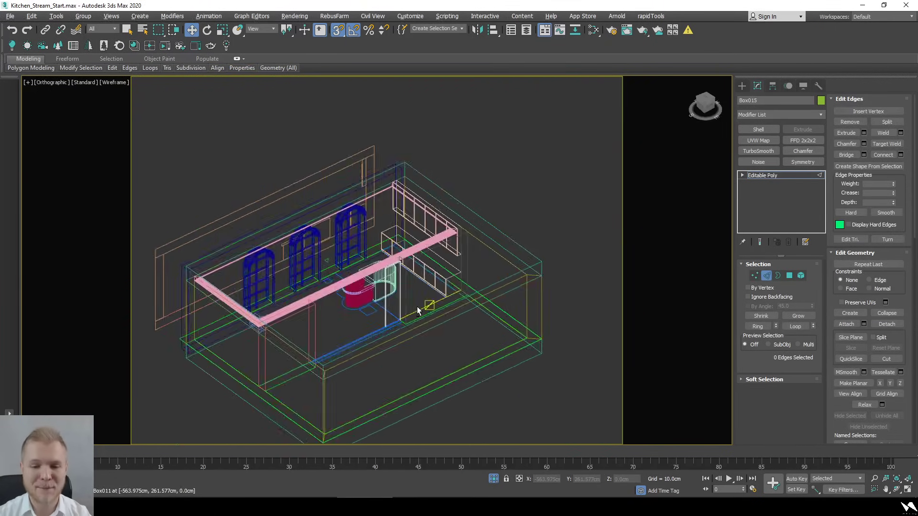
alt+middle_drag(417, 306, 483, 310)
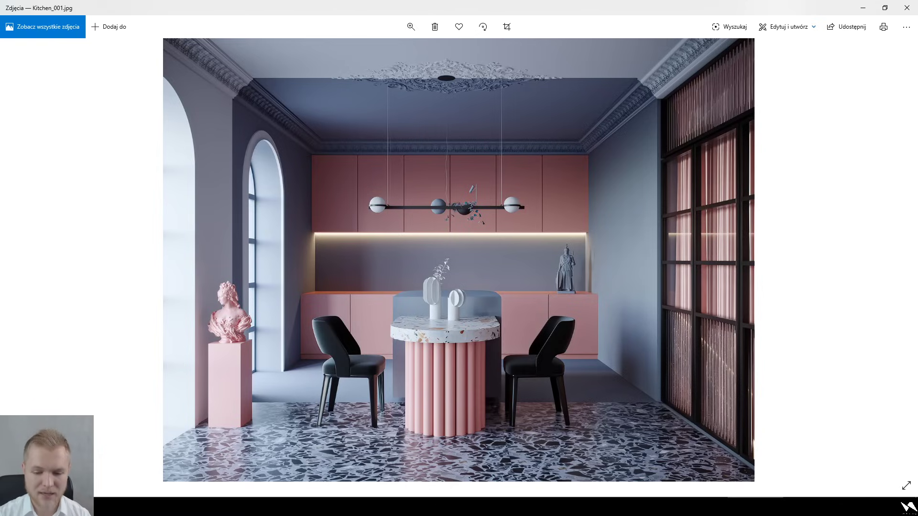
Switch from the reference render to the AutoBackup03.max scene and select the partition's frame and its horizontal bars
click(514, 466)
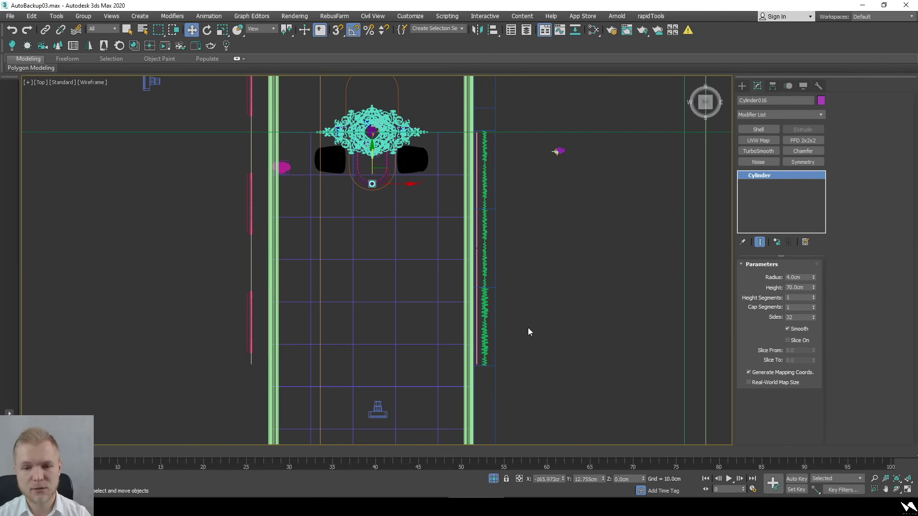
alt+middle_drag(527, 328, 529, 267)
scroll(523, 209, up, 6)
click(524, 209)
scroll(401, 244, up, 5)
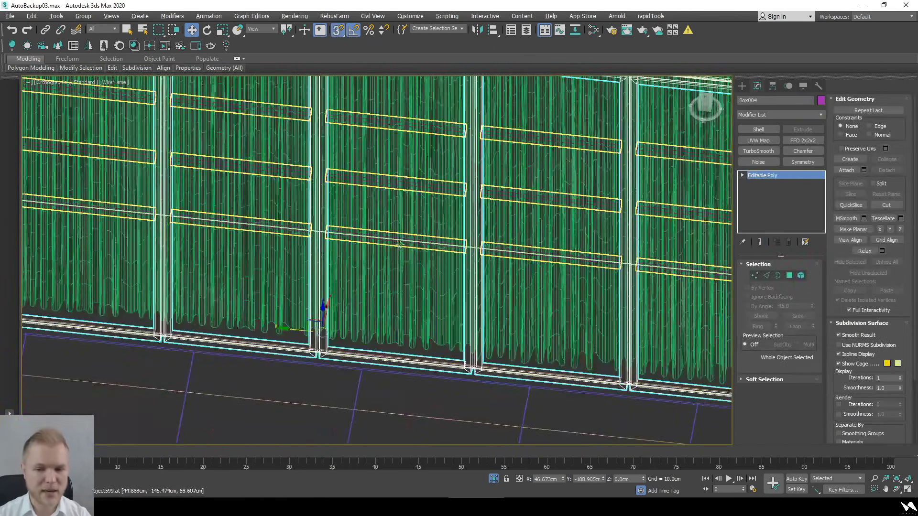
ctrl+click(402, 244)
Examine how the finished partition's frames, bars and curtain are arranged, in wireframe, shaded and top views
key(s)
scroll(402, 254, down, 5)
alt+middle_drag(404, 254, 391, 303)
key(F3)
scroll(392, 304, up, 2)
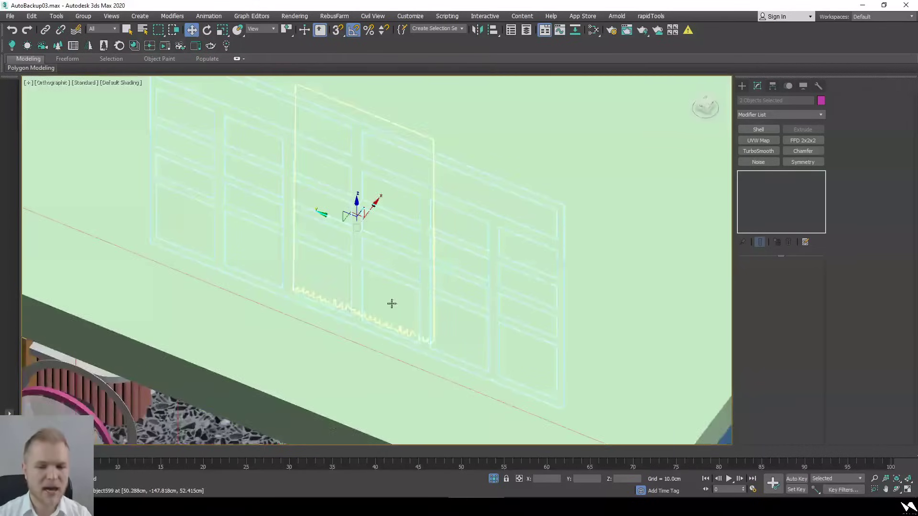
scroll(392, 303, down, 4)
key(F3)
scroll(434, 200, up, 3)
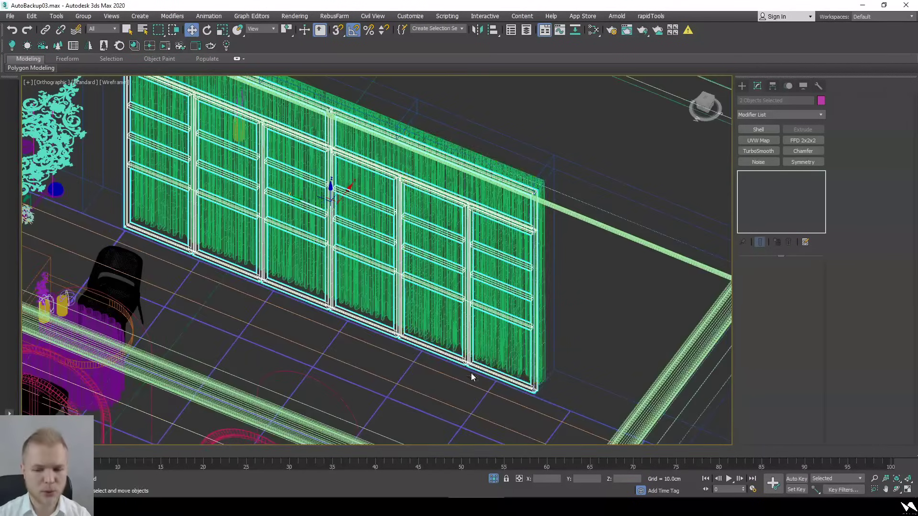
scroll(471, 377, down, 4)
alt+middle_drag(471, 377, 527, 285)
scroll(526, 285, up, 5)
scroll(514, 320, down, 2)
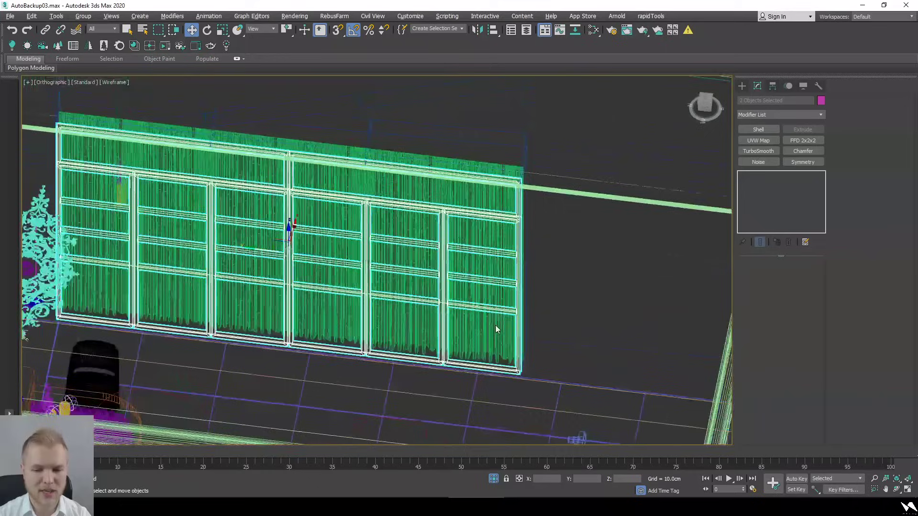
scroll(495, 325, up, 1)
scroll(495, 325, down, 5)
alt+middle_drag(495, 325, 436, 299)
scroll(436, 299, up, 3)
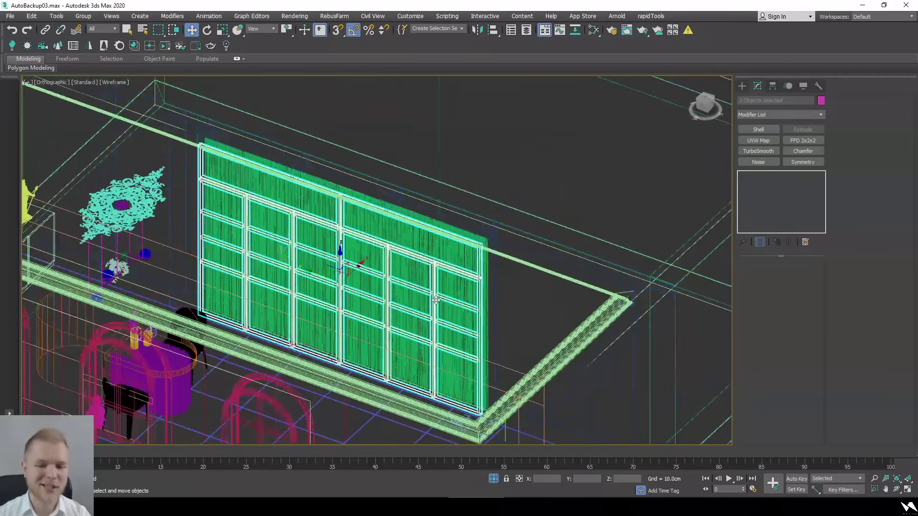
key(F3)
key(F3)
mouse_move(450, 379)
alt+middle_down()
mouse_move(437, 364)
mouse_move(431, 326)
alt+middle_up()
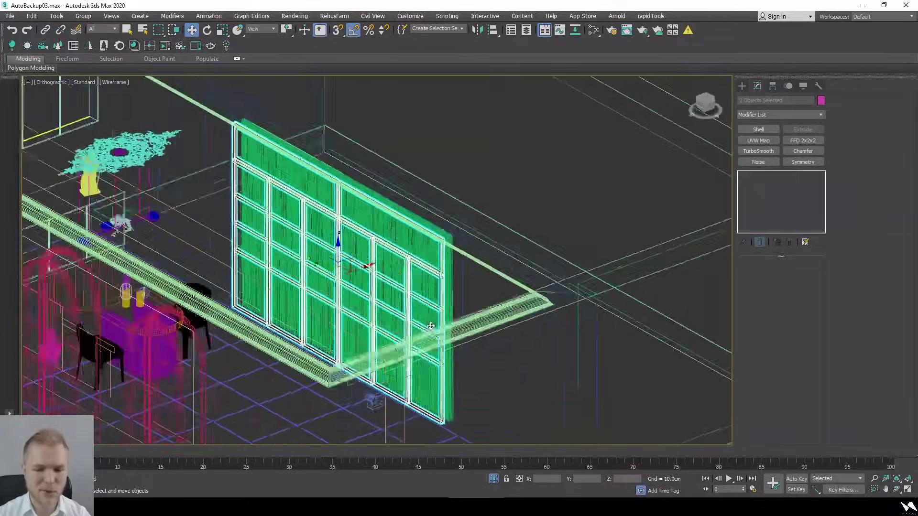
key(f)
key(t)
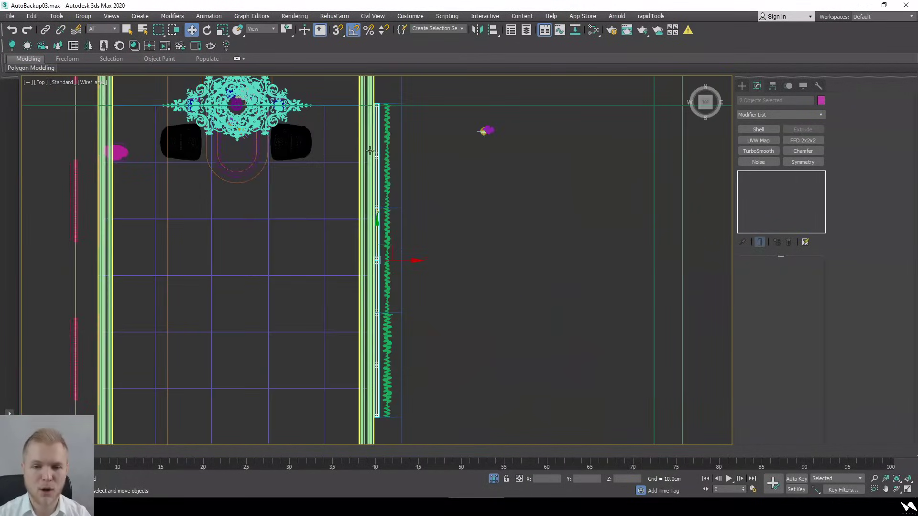
Isolate the partition's frames and bars from the rest of the scene and clear the selection
scroll(372, 215, up, 4)
scroll(430, 246, up, 2)
scroll(422, 242, down, 6)
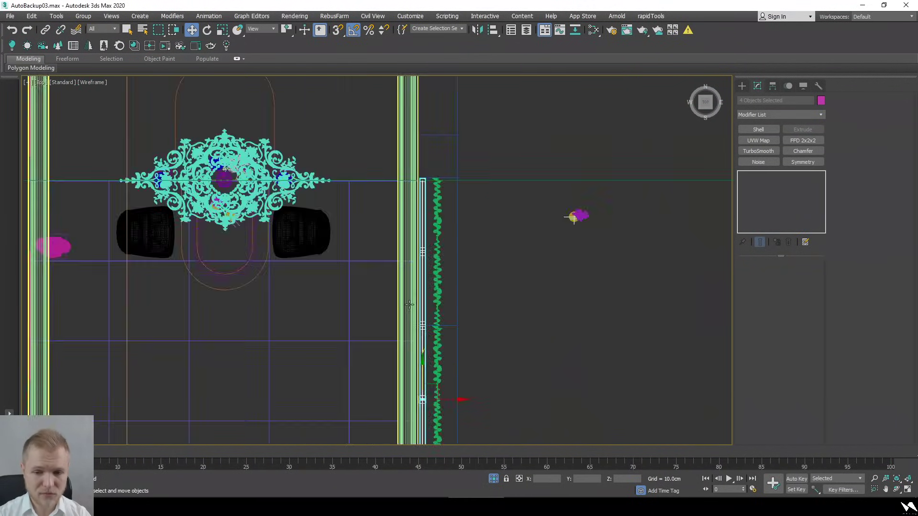
middle_drag(408, 304, 615, 303)
key(alt+q)
click(566, 349)
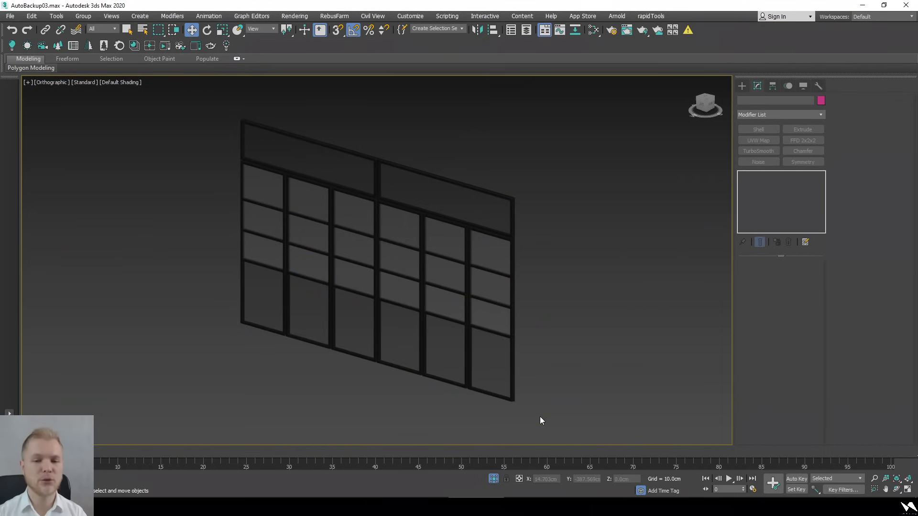
Examine the isolated partition's frame joints and lower section up close in wireframe and with edged faces
scroll(549, 242, up, 8)
scroll(252, 196, up, 4)
key(F3)
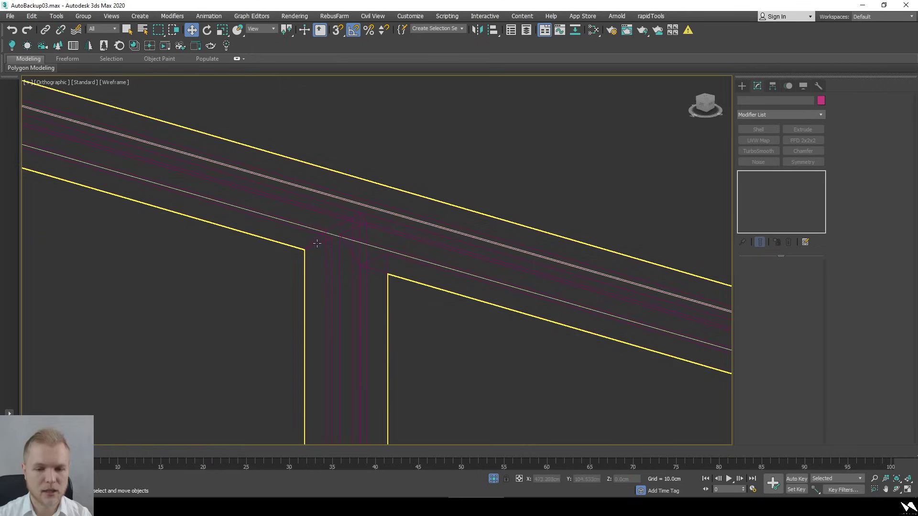
key(F4)
scroll(307, 268, down, 5)
middle_drag(413, 336, 398, 238)
middle_drag(553, 425, 519, 167)
middle_drag(378, 306, 635, 77)
click(377, 256)
scroll(380, 256, down, 5)
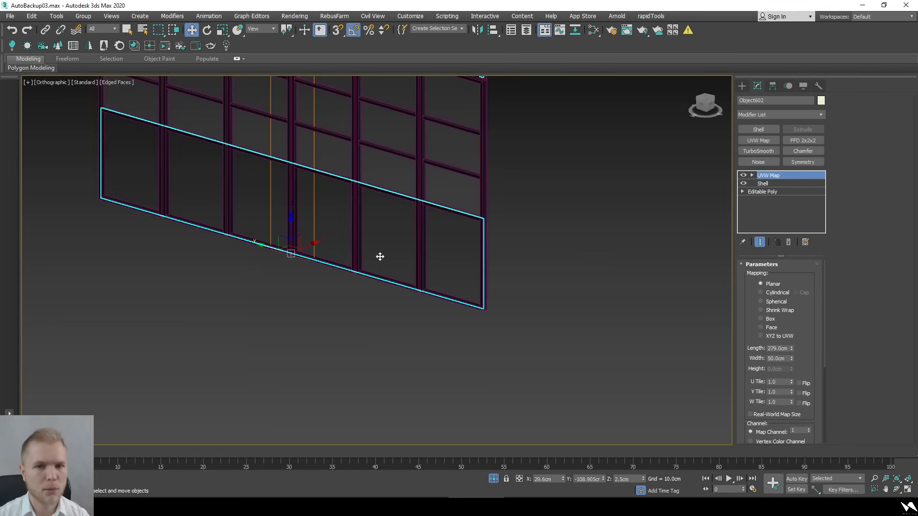
middle_drag(380, 257, 382, 317)
Switch to the Kitchen_001.jpg reference render, read the live chat over it, and return to the full render
key(alt+Tab)
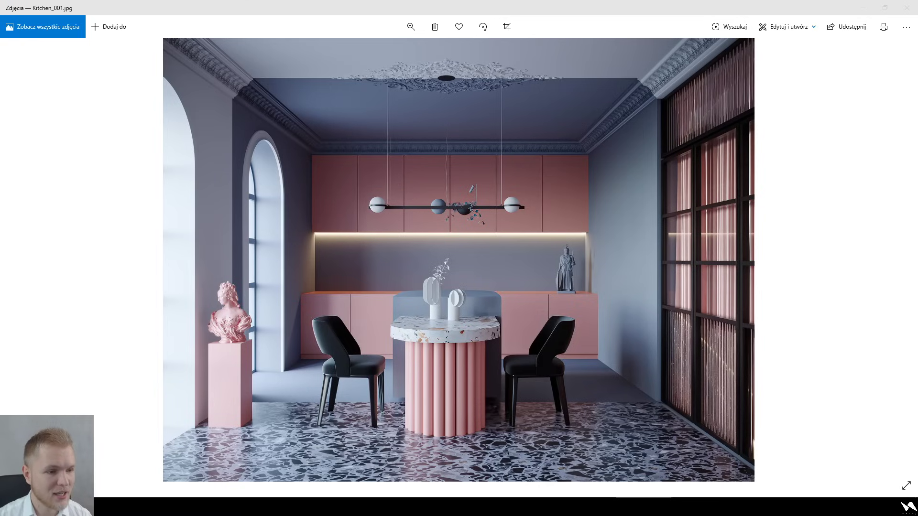
drag(0, 79, 202, 61)
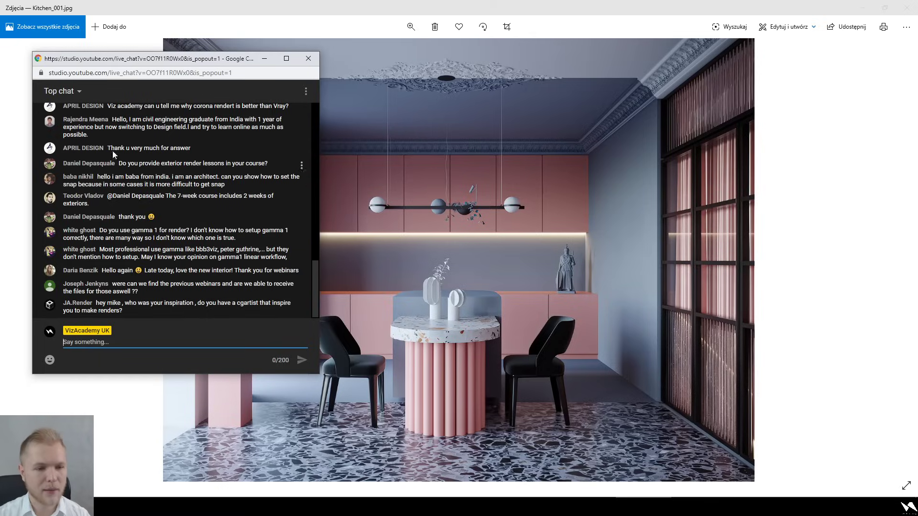
drag(156, 61, 62, 110)
key(alt+Tab)
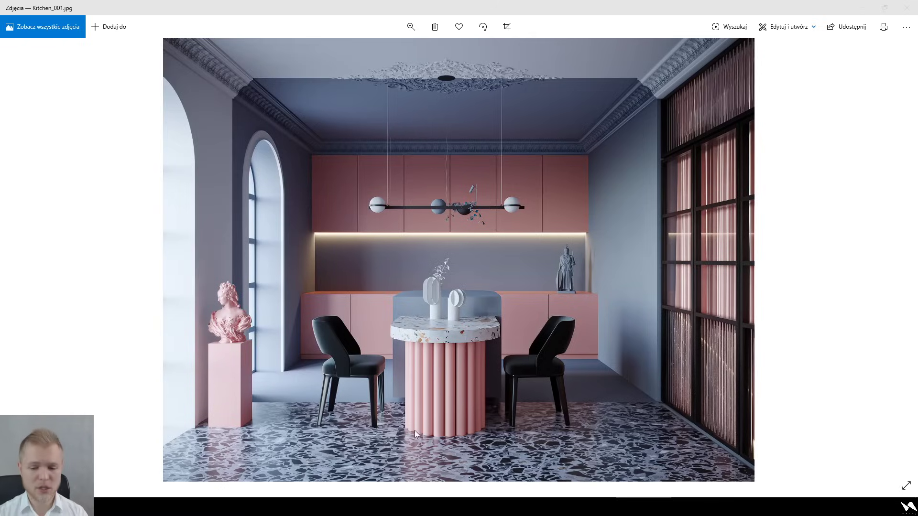
Switch to the Kitchen_Stream_Start.max scene and review the Grid and Snap Settings
mouse_move(425, 506)
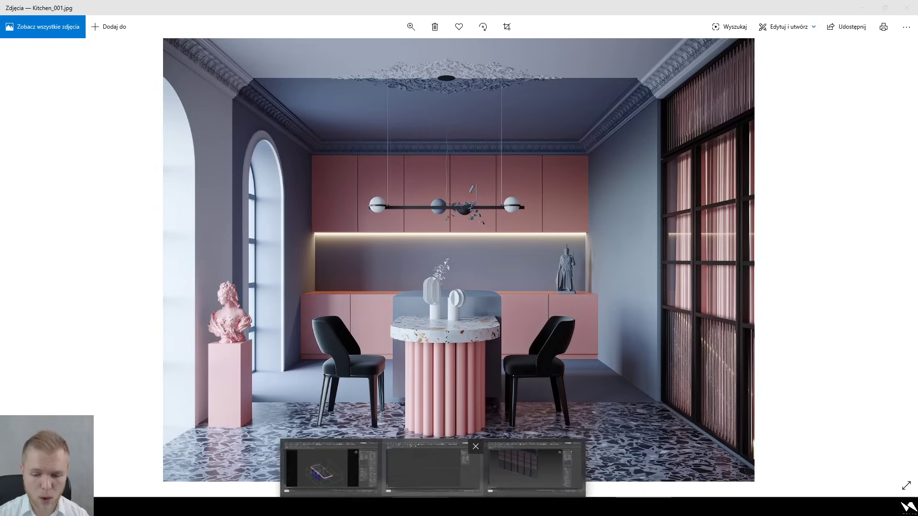
click(313, 473)
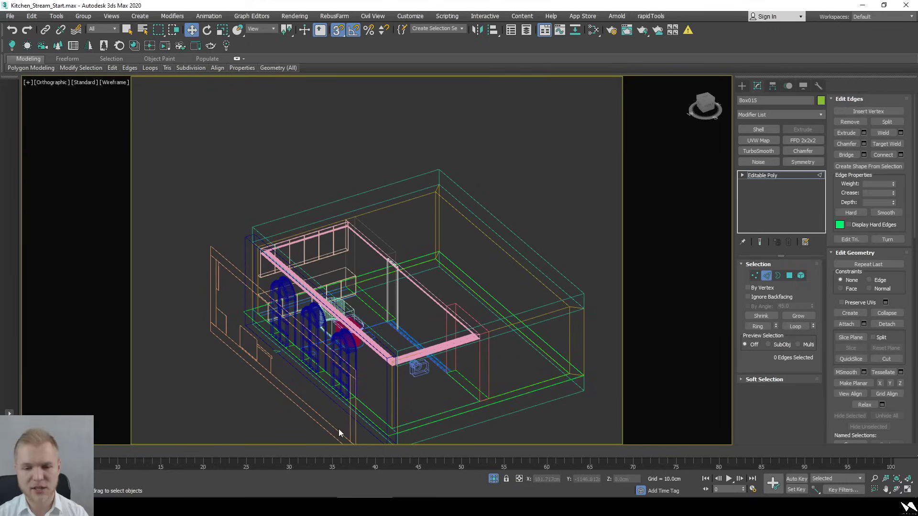
scroll(370, 268, up, 3)
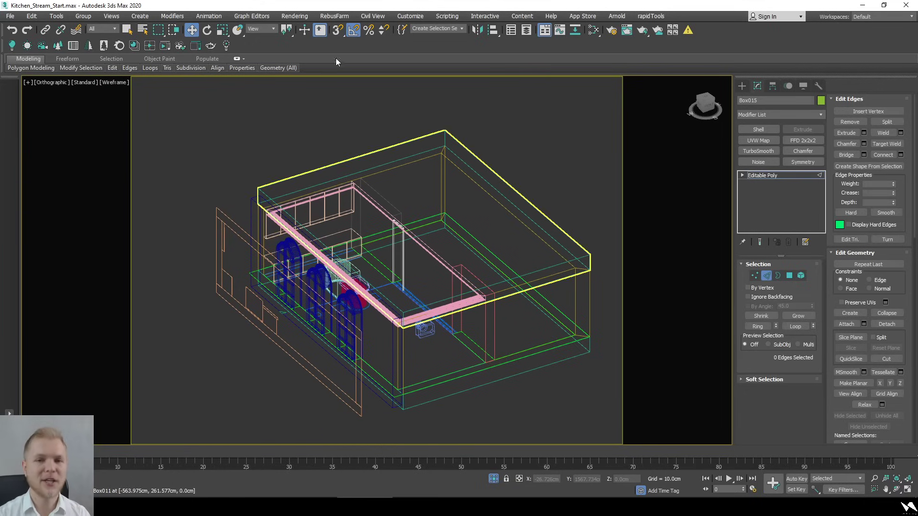
right_click(337, 32)
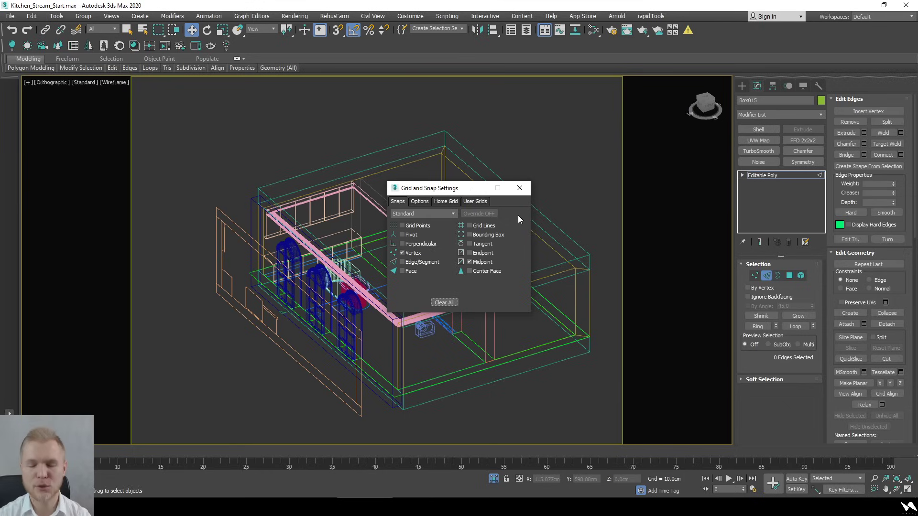
click(519, 187)
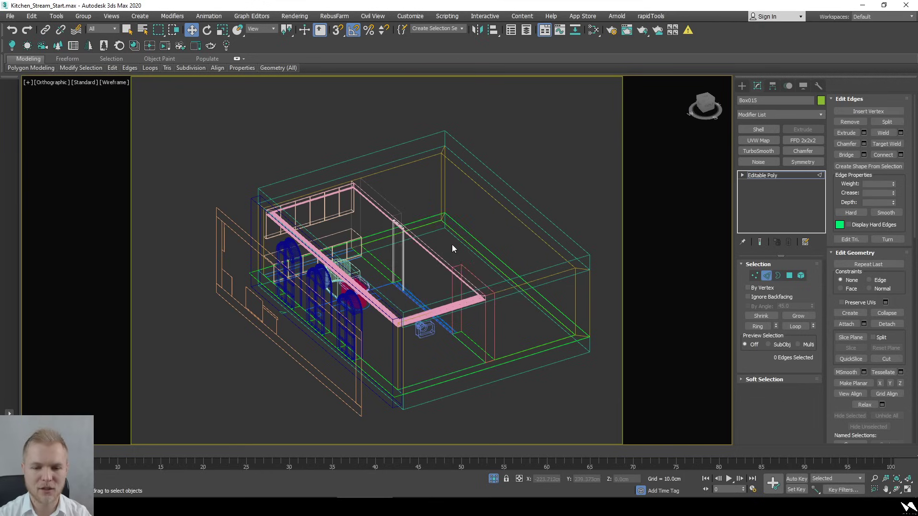
Leave edge editing on the partition box and clear the selection
alt+middle_drag(452, 245, 346, 276)
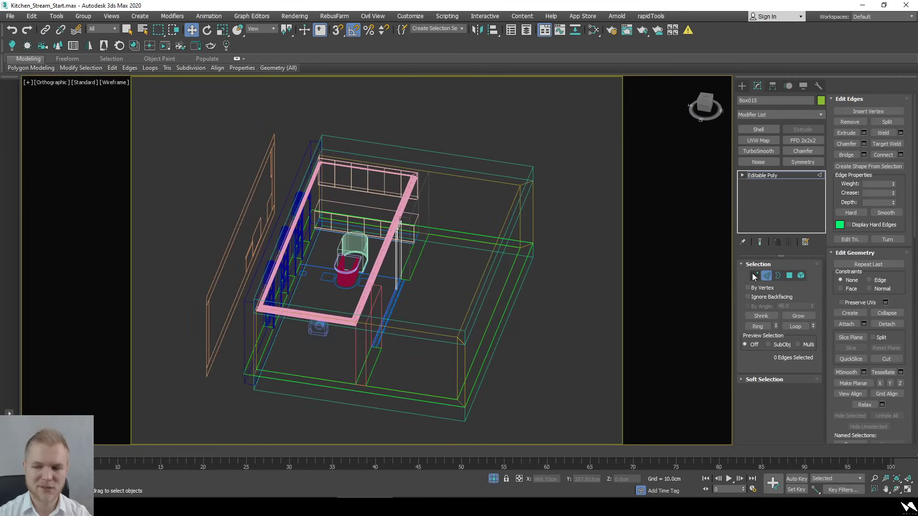
click(766, 276)
alt+middle_drag(437, 327, 391, 338)
scroll(391, 338, up, 10)
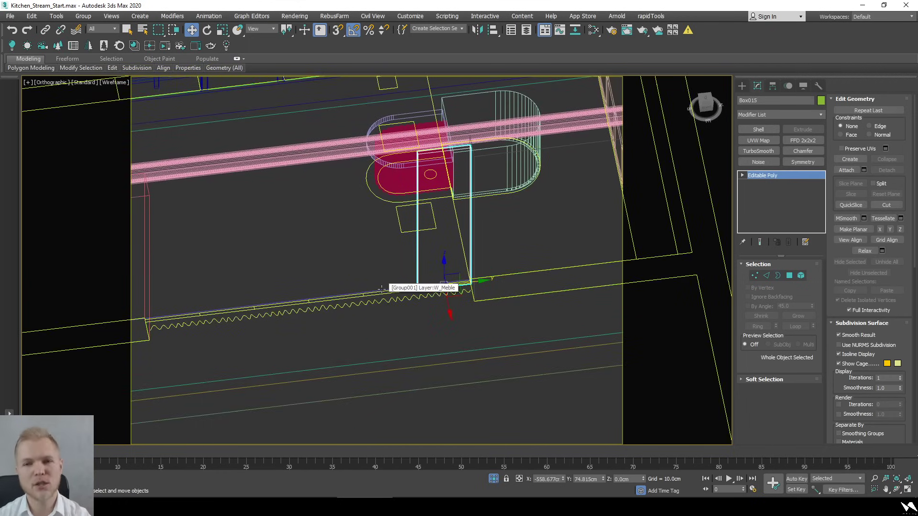
key(ctrl+d)
Try to paste the partition into the kitchen scene, auto-renaming the duplicate object Shape001 and all duplicate materials
right_click(382, 262)
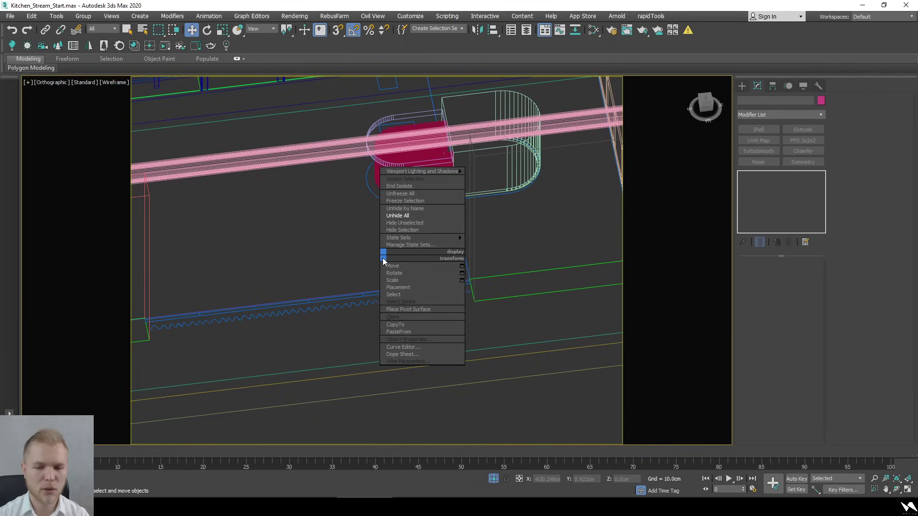
click(414, 330)
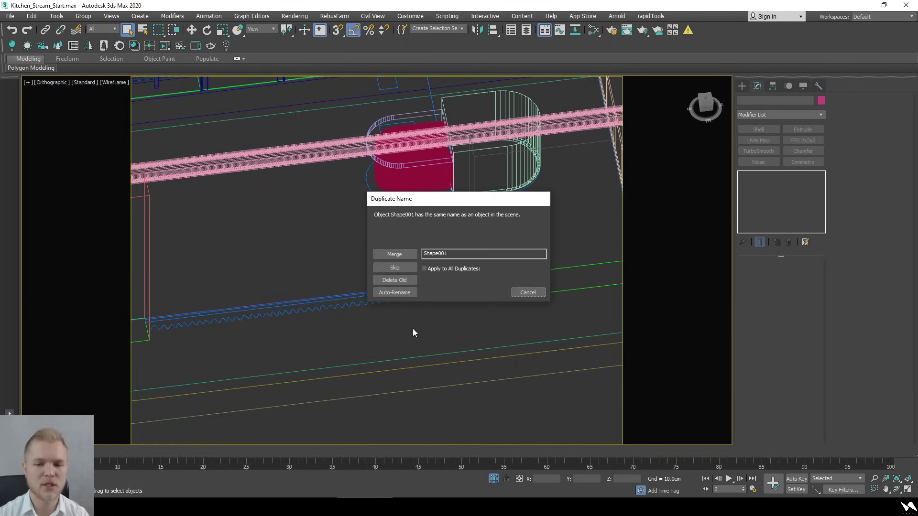
click(402, 294)
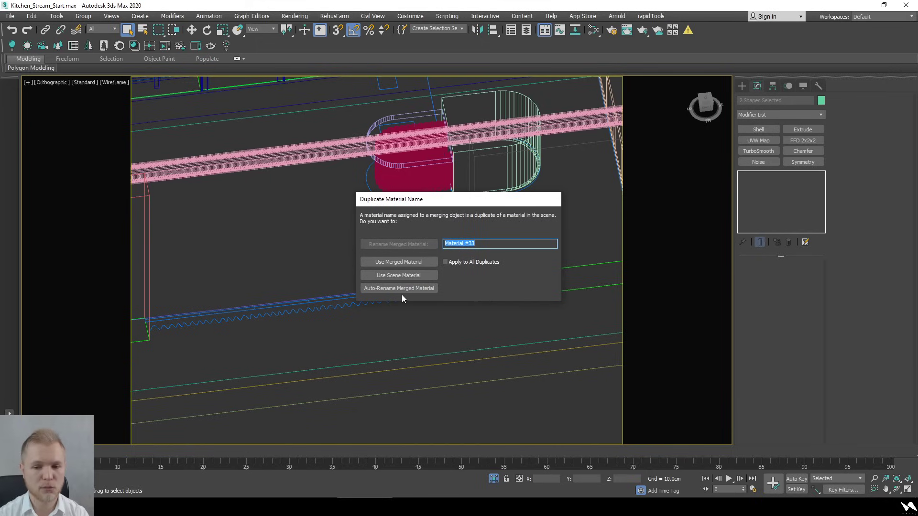
click(496, 263)
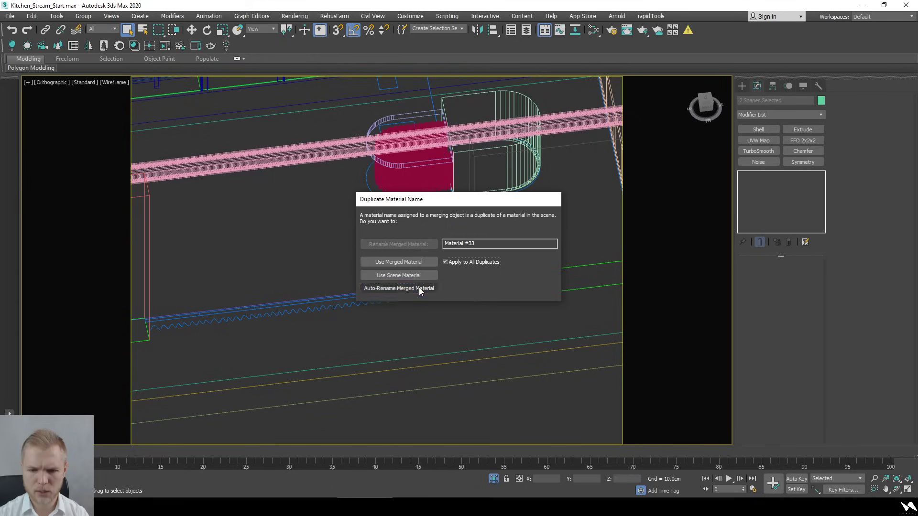
click(419, 288)
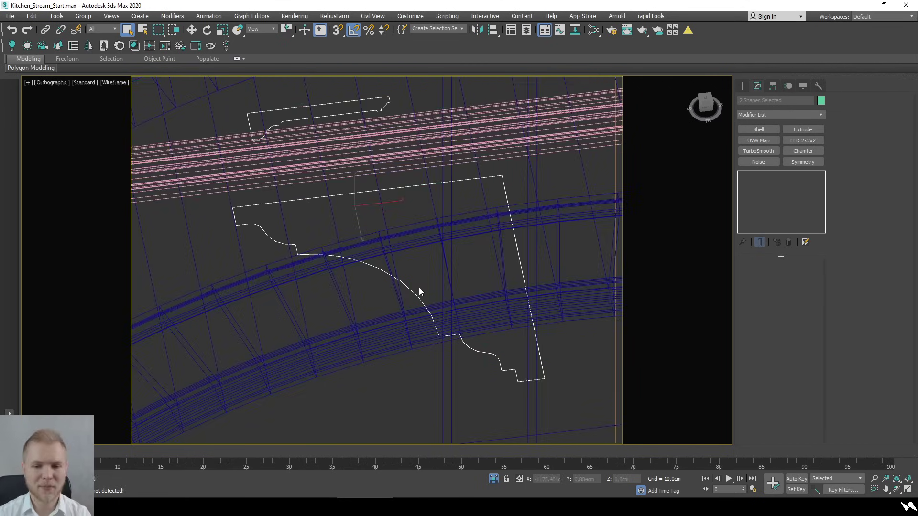
scroll(421, 283, down, 9)
click(425, 268)
Switch to the AutoBackup03.max scene, select all of the isolated partition's objects and copy them for another scene
scroll(425, 269, down, 6)
alt+middle_drag(424, 268, 609, 476)
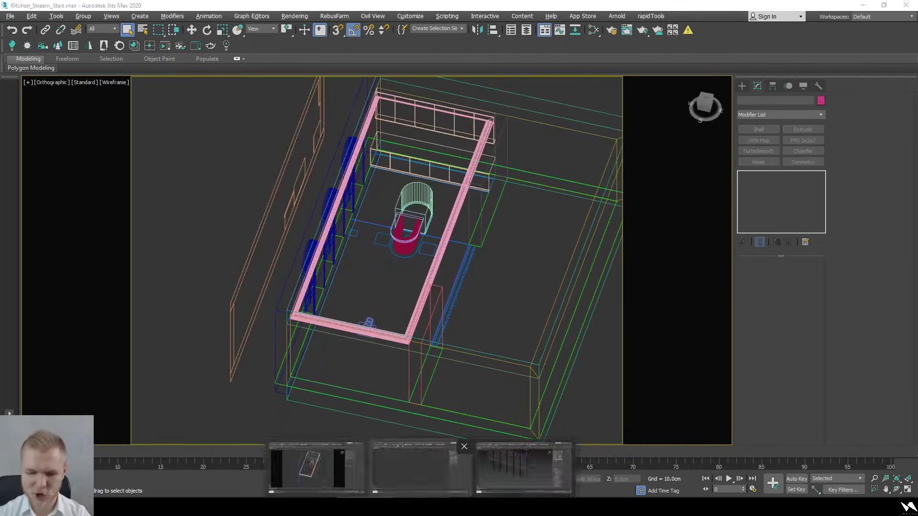
click(335, 474)
click(507, 264)
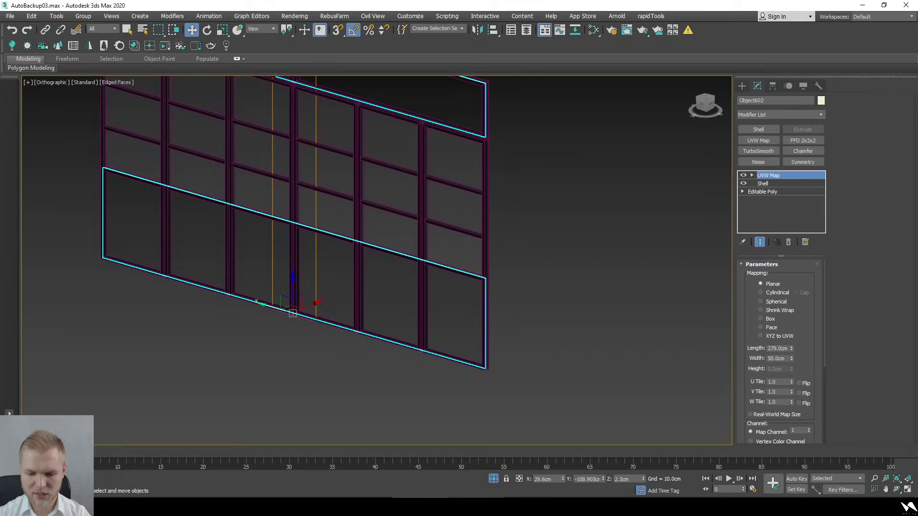
scroll(410, 277, down, 4)
drag(529, 420, 233, 105)
right_click(333, 162)
click(351, 231)
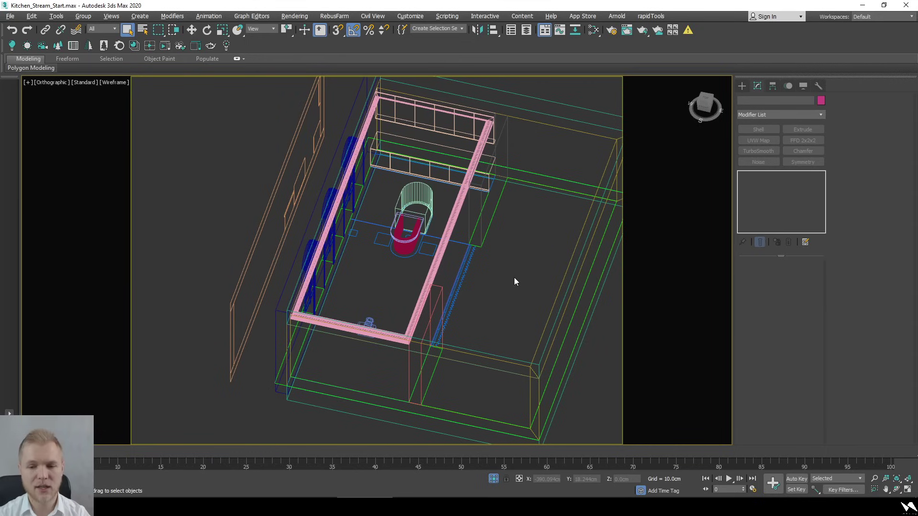
Paste the copied partition objects into the Kitchen_Stream_Start.max scene and show them in the top view
right_click(514, 277)
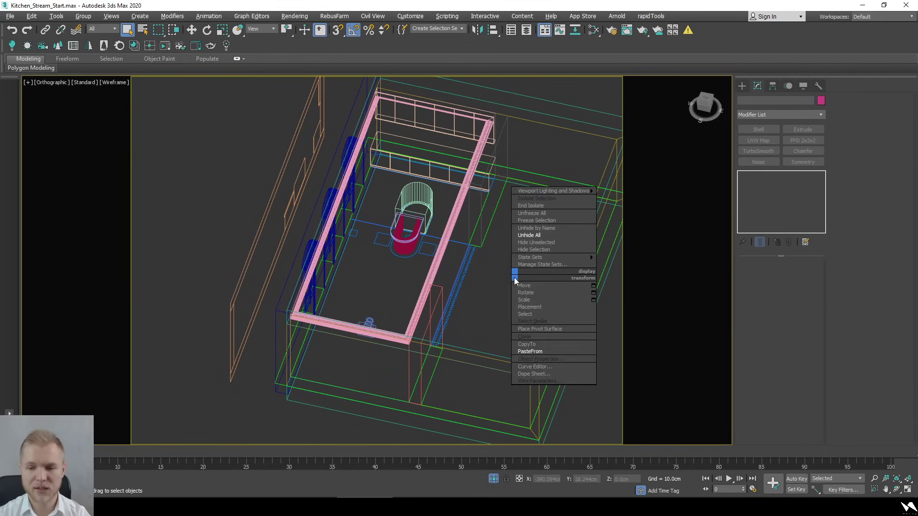
click(575, 357)
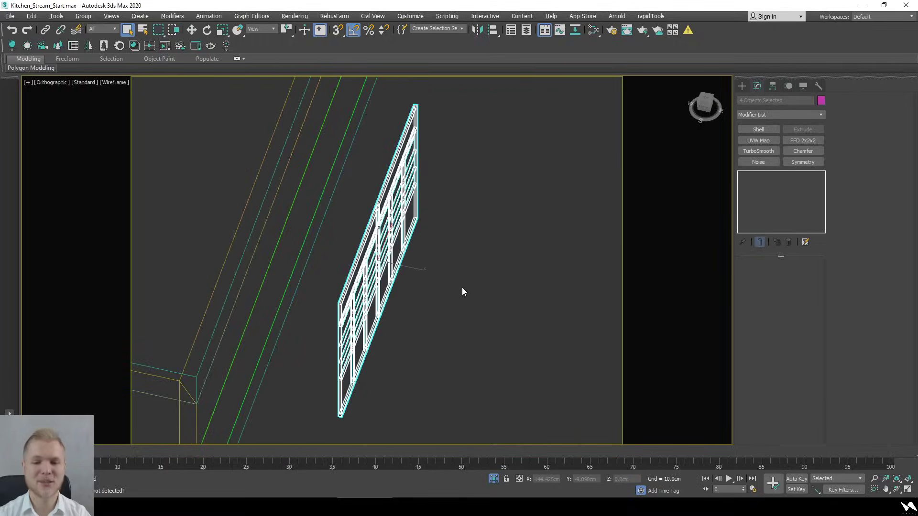
scroll(462, 288, down, 10)
key(t)
scroll(434, 288, up, 8)
scroll(450, 309, down, 3)
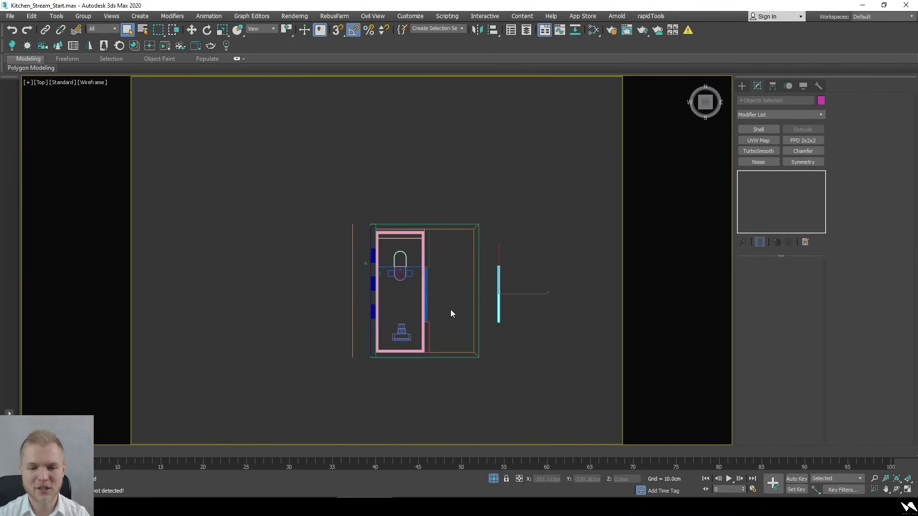
Move the pasted partition toward the kitchen and snap it onto its plan outline between the cornice and the curtain line
scroll(450, 309, up, 3)
key(w)
drag(578, 275, 509, 277)
scroll(459, 240, up, 8)
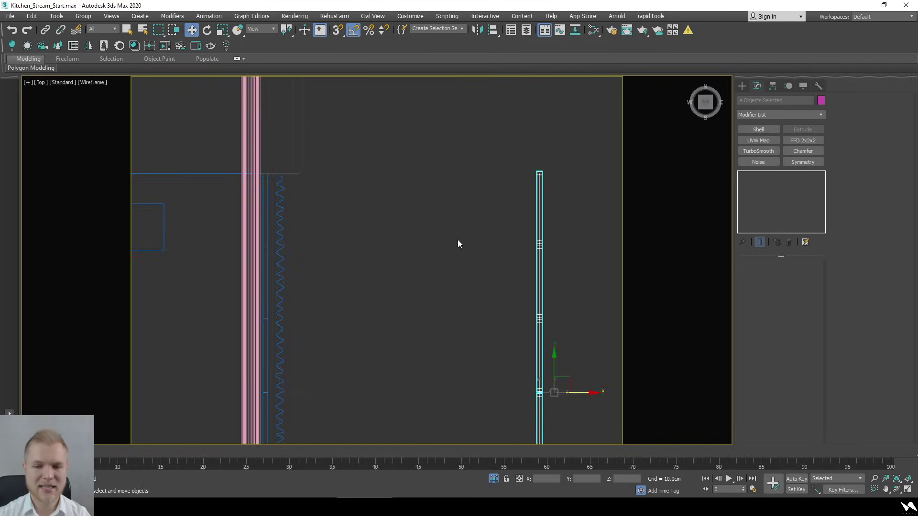
key(s)
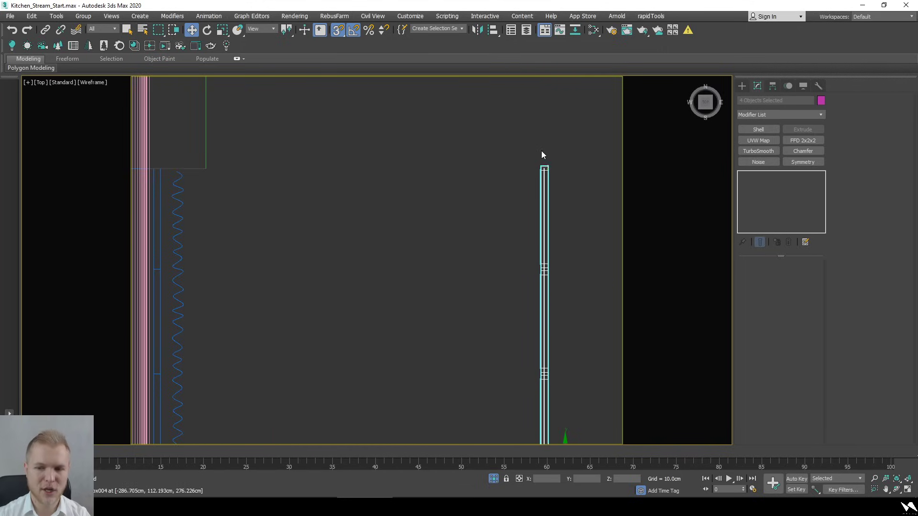
scroll(540, 153, up, 5)
drag(580, 246, 295, 240)
scroll(567, 237, down, 5)
scroll(294, 240, down, 3)
scroll(452, 328, up, 3)
scroll(422, 308, down, 3)
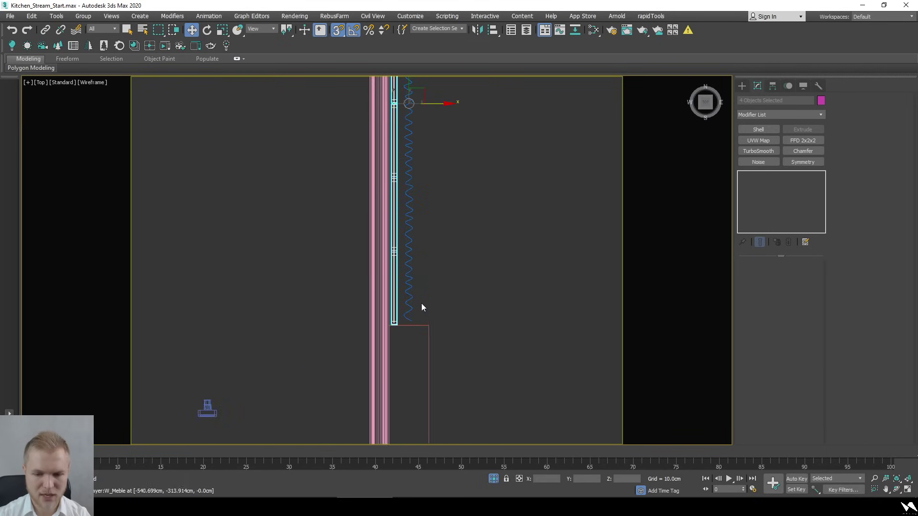
scroll(378, 361, up, 5)
scroll(367, 372, down, 5)
key(s)
Examine the placed partition's fit against the plan outline, cornice and adjoining walls from above and at several angles
scroll(336, 149, up, 3)
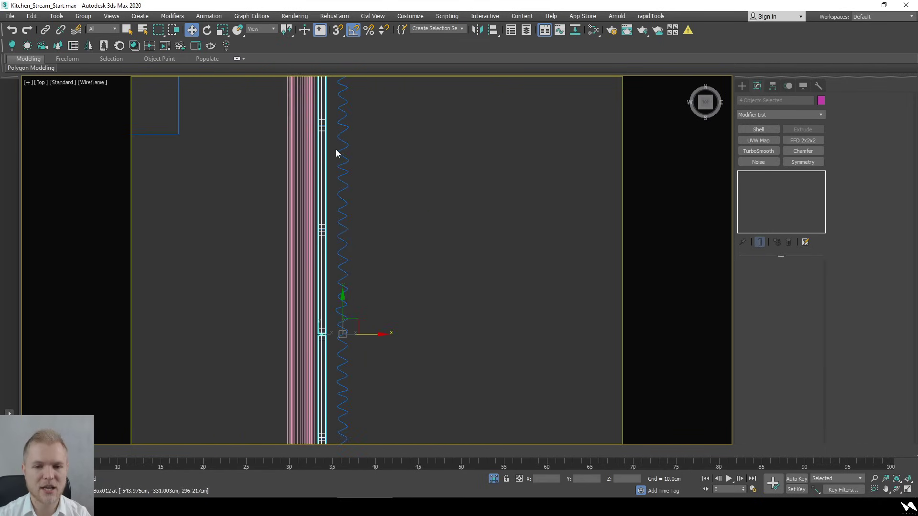
scroll(363, 206, down, 2)
alt+middle_drag(362, 206, 357, 287)
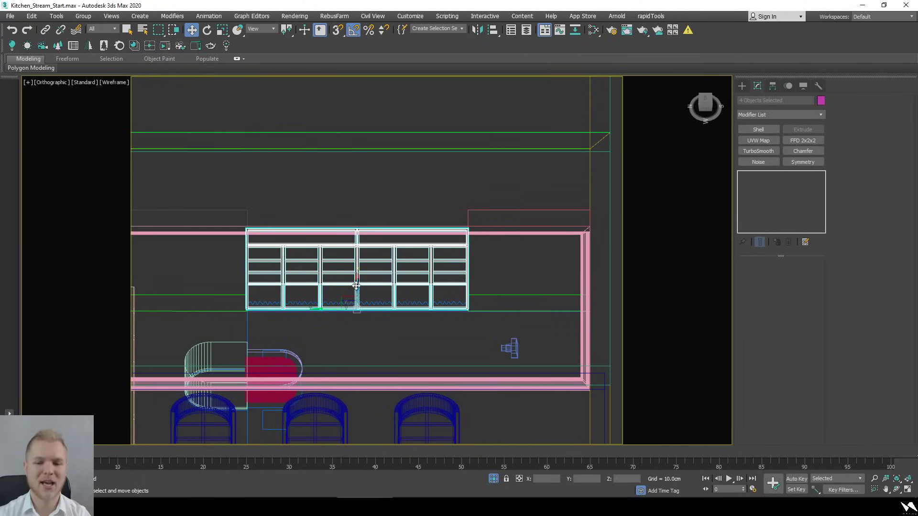
scroll(420, 323, down, 4)
scroll(428, 229, up, 8)
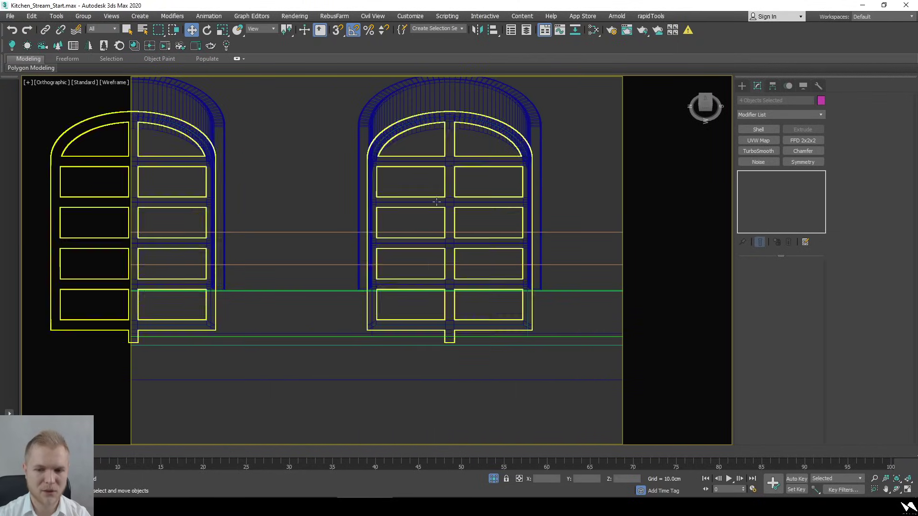
alt+middle_drag(436, 202, 434, 177)
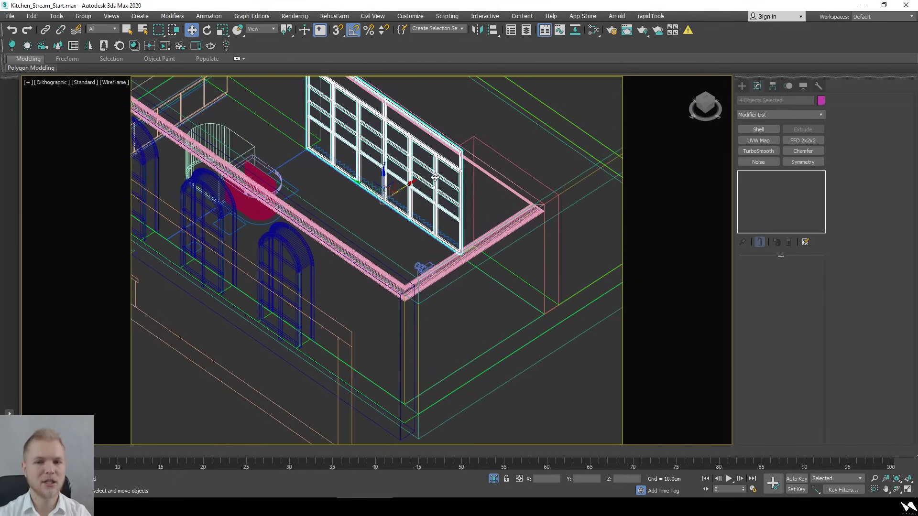
scroll(405, 142, up, 3)
alt+middle_drag(405, 142, 609, 100)
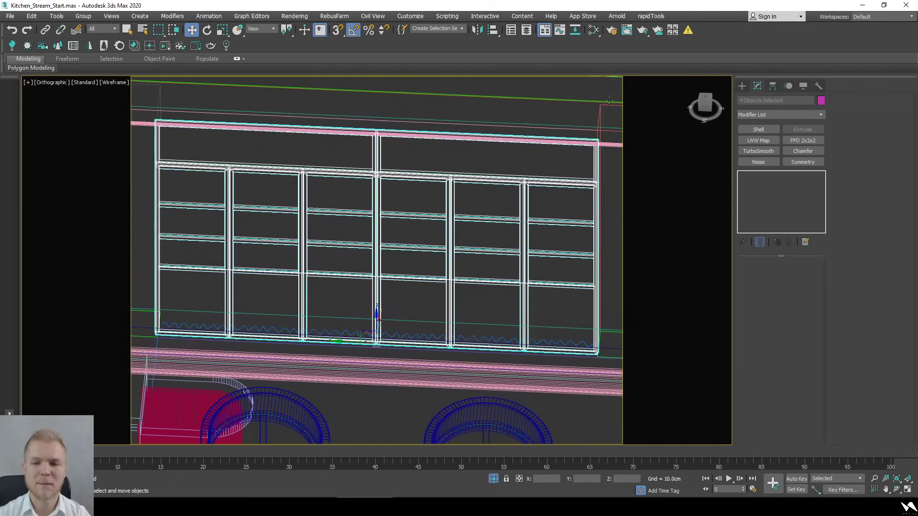
Isolate the selected partition objects in the left view
click(703, 102)
middle_drag(458, 201, 453, 236)
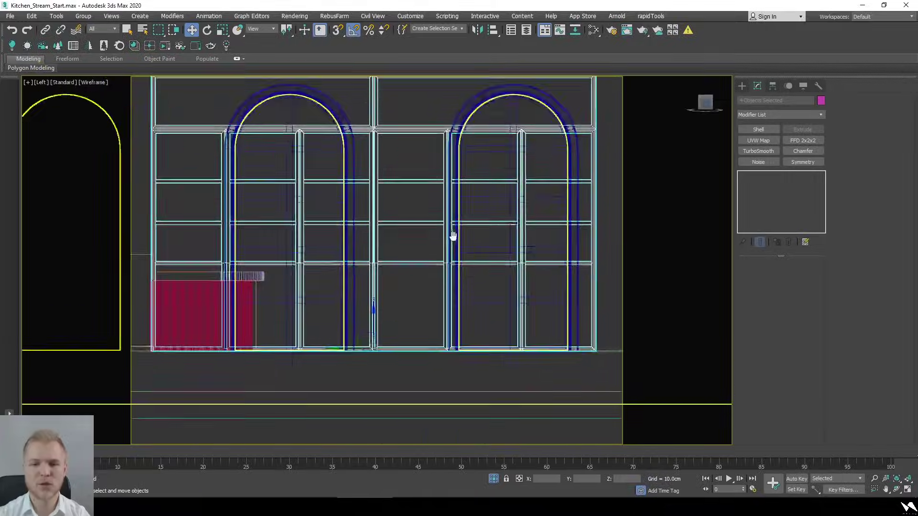
key(alt+q)
scroll(438, 280, down, 2)
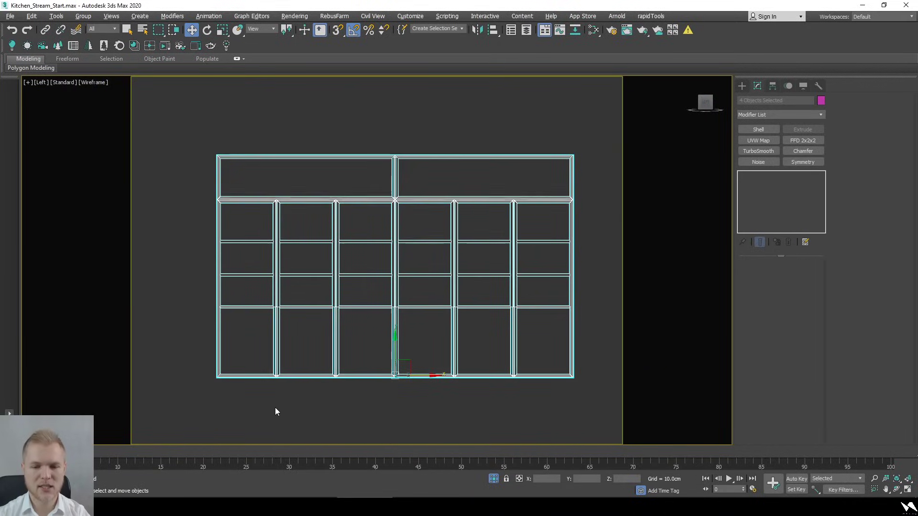
Preview the isolated partition shaded, unhide all scene objects, and show the kitchen shaded through CoronaCamera001
key(F3)
click(275, 412)
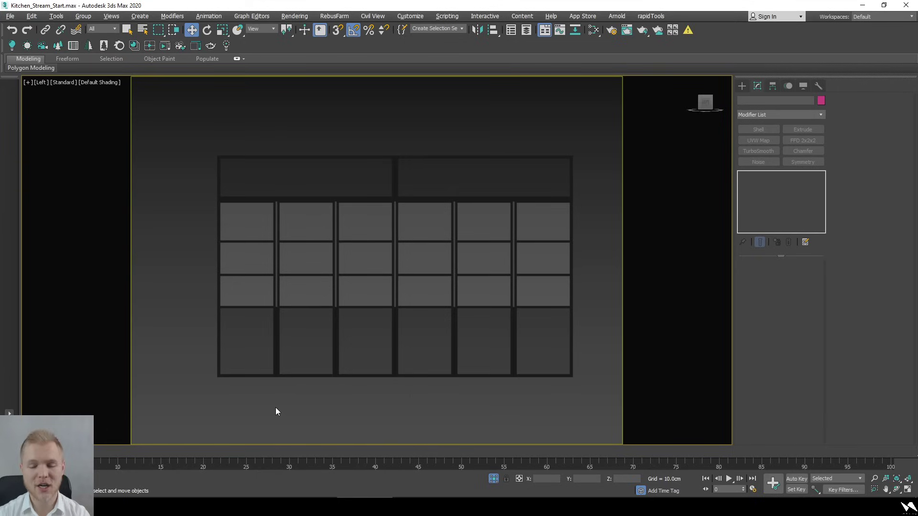
key(F3)
key(t)
scroll(414, 250, down, 2)
right_click(413, 247)
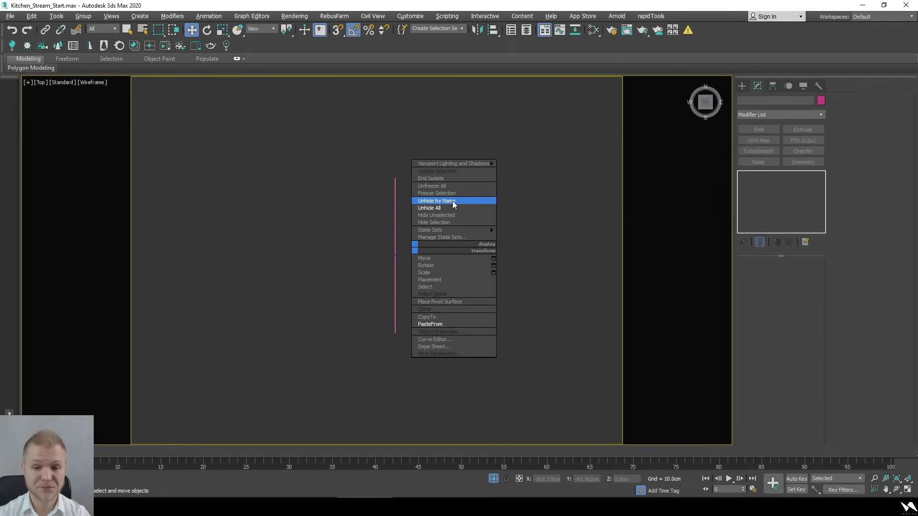
click(449, 208)
key(c)
key(F3)
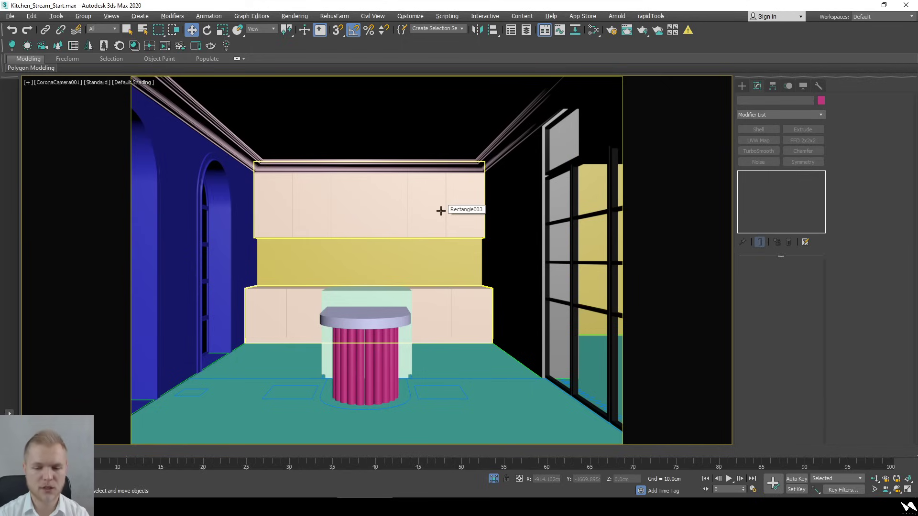
Merge the chair, Group005, from the Chair scene file in the Stream 08 - Kitchen Resources folder
click(10, 16)
mouse_move(55, 147)
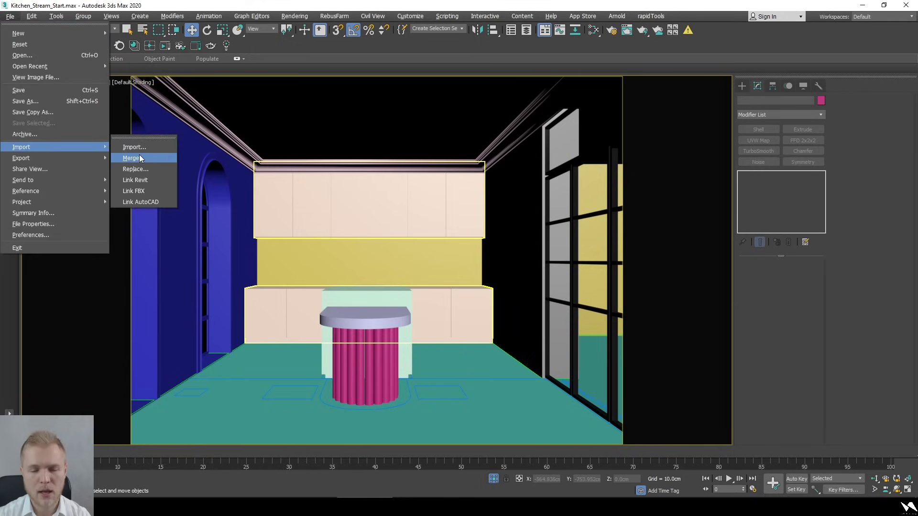
click(139, 155)
click(177, 33)
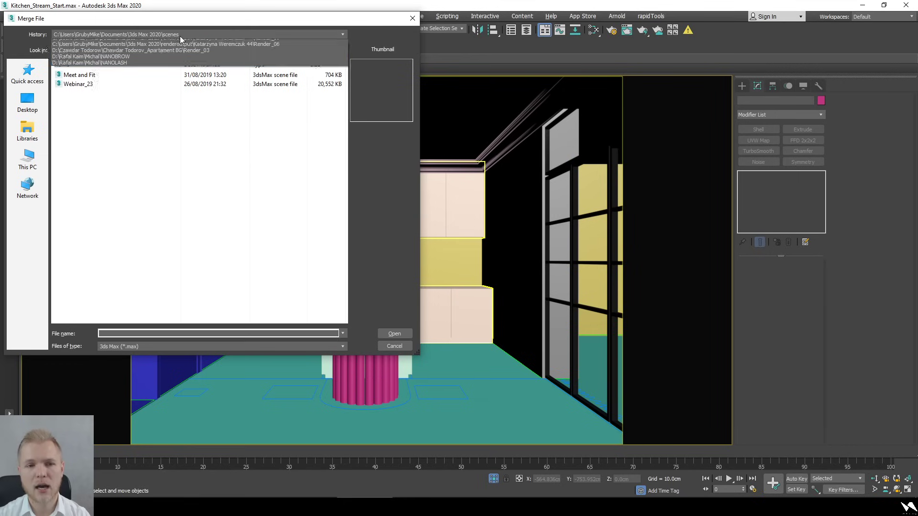
click(205, 41)
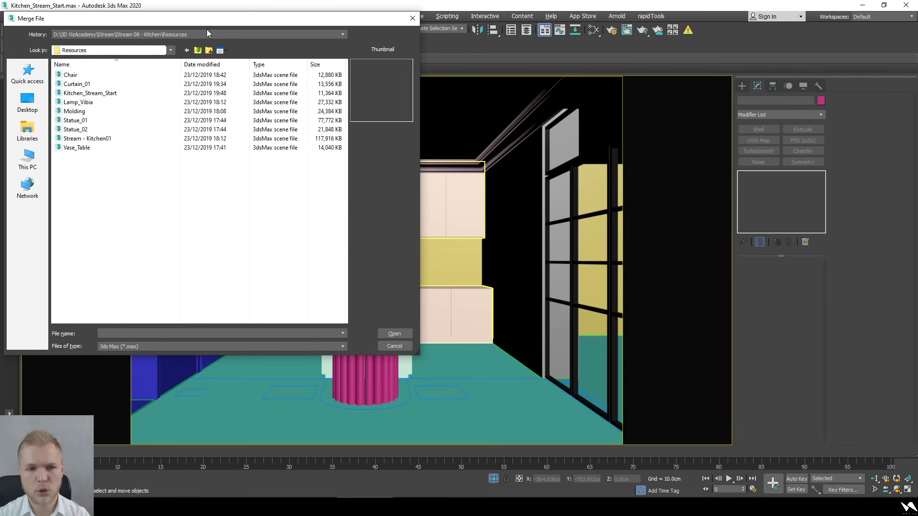
drag(206, 24, 238, 106)
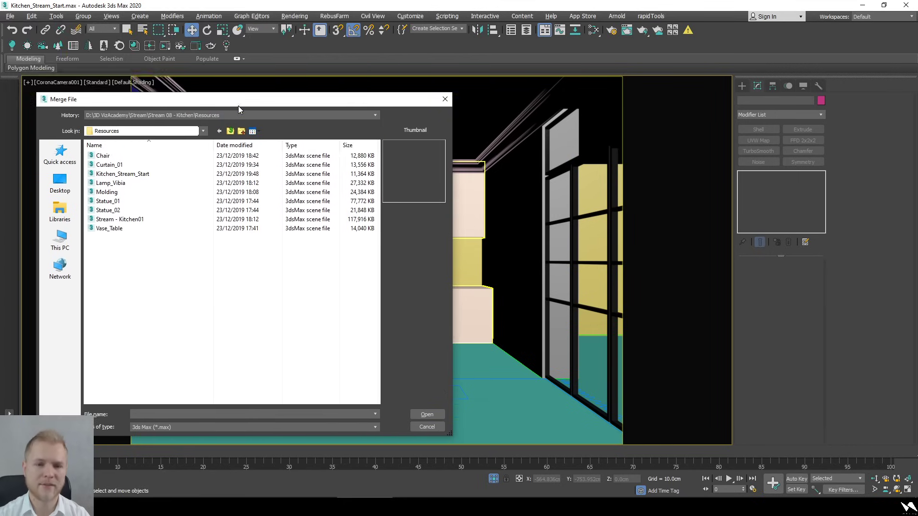
click(134, 159)
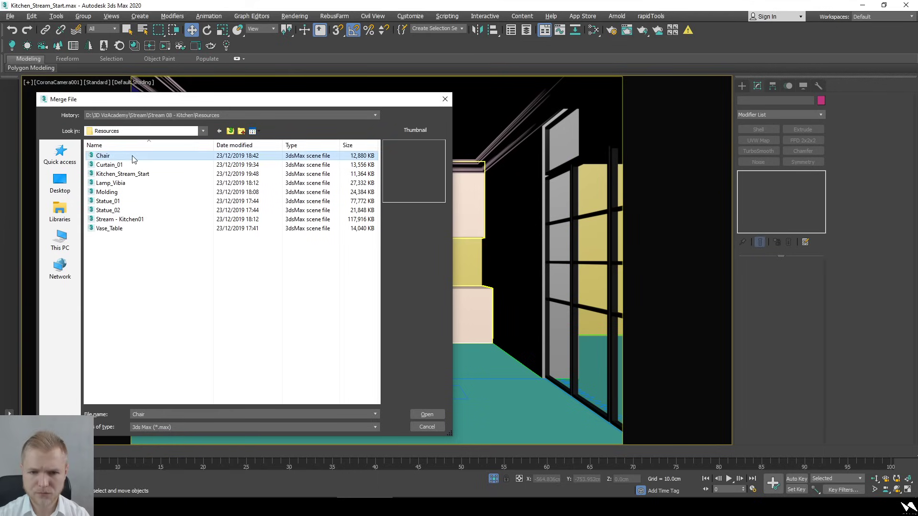
click(167, 280)
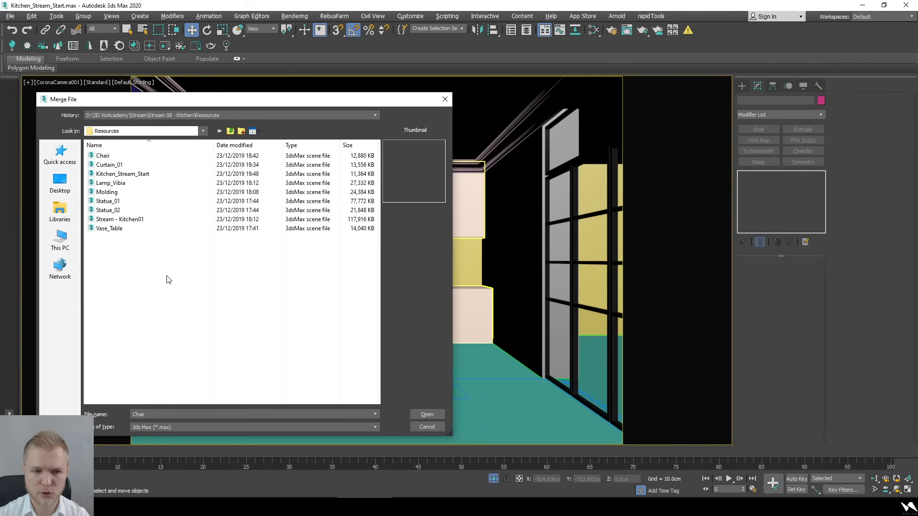
click(127, 157)
click(426, 415)
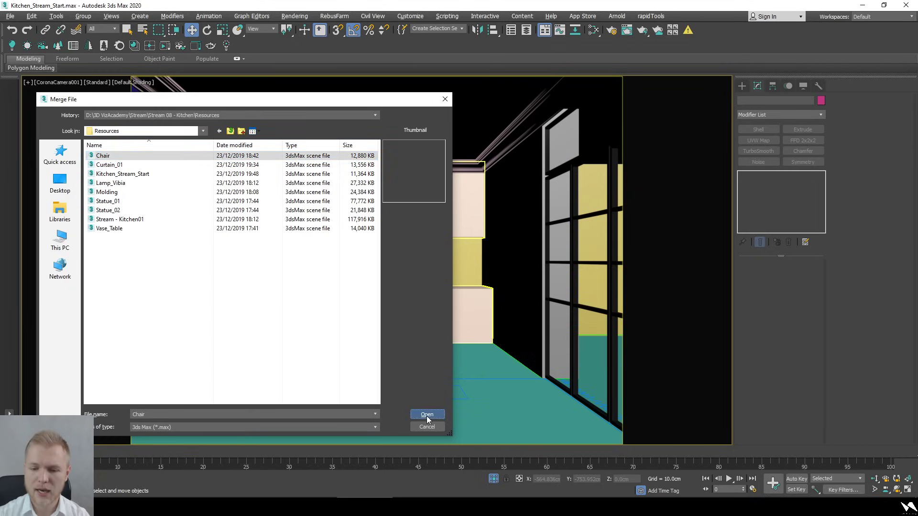
click(387, 168)
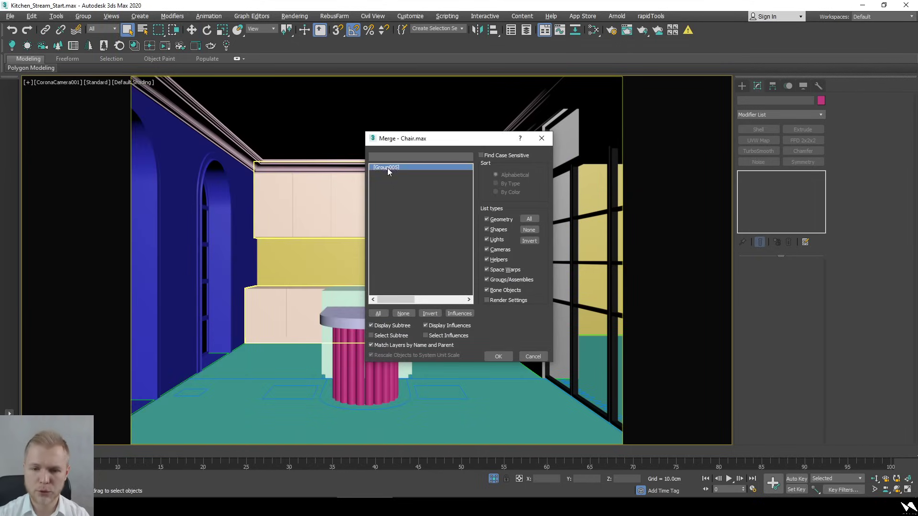
click(508, 358)
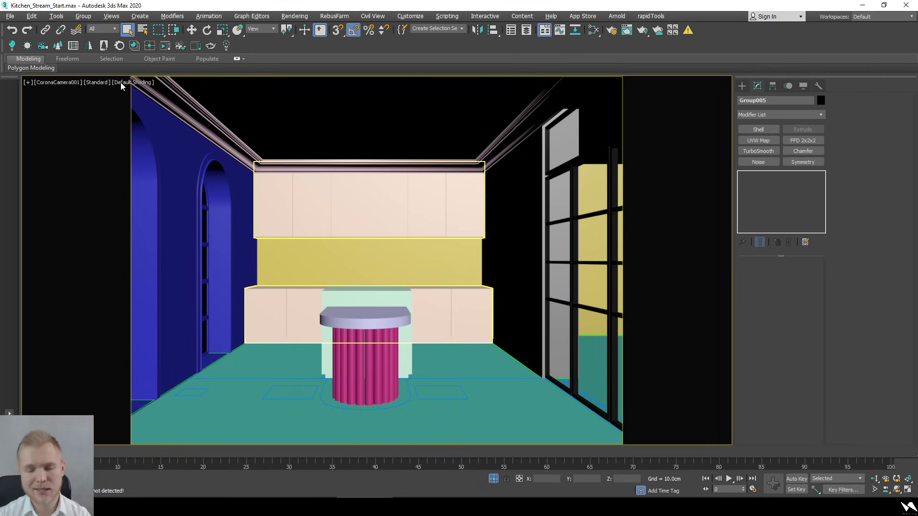
Set the camera view to Clay shading and show the merged chair in a maximized wireframe top view
click(122, 83)
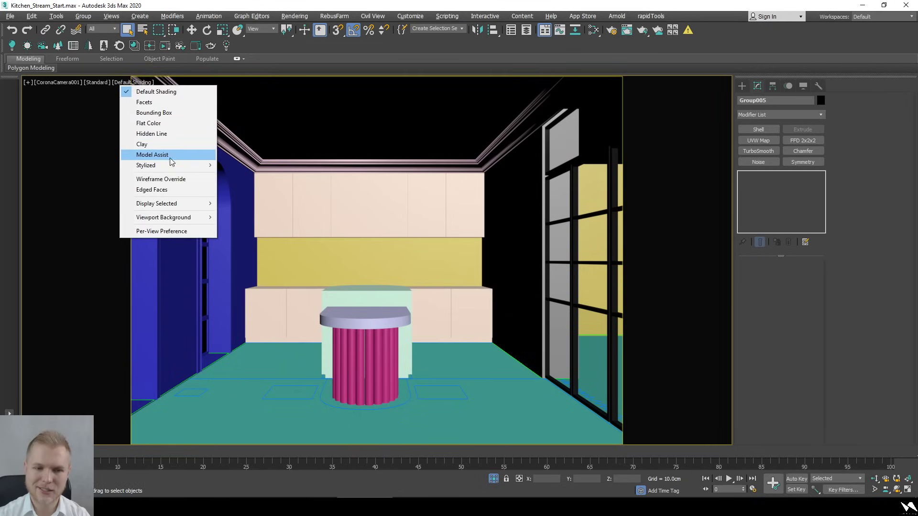
click(144, 145)
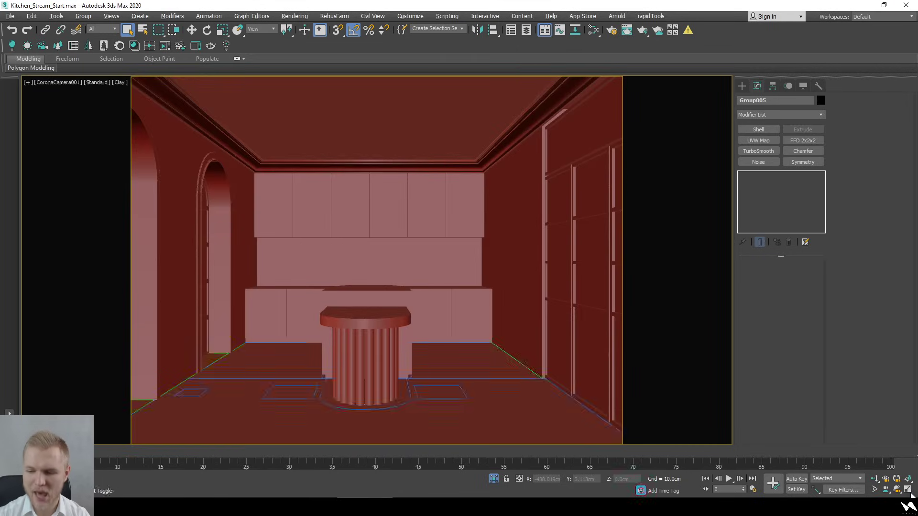
key(alt+w)
click(239, 172)
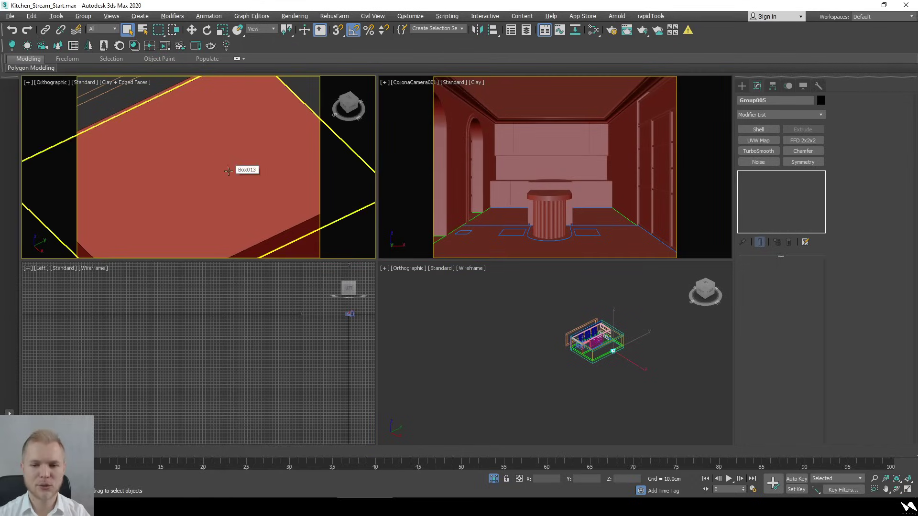
key(alt+w)
key(t)
key(F3)
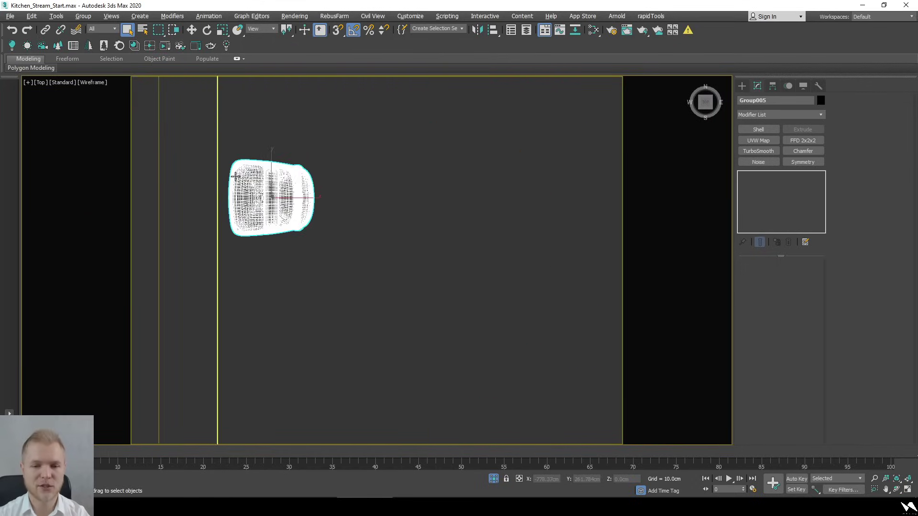
Move the chair beside the rounded table end of the island, over the plan outline on its curtain side
scroll(444, 236, down, 8)
scroll(444, 235, up, 4)
key(w)
drag(477, 236, 263, 237)
scroll(263, 237, up, 5)
drag(334, 232, 345, 232)
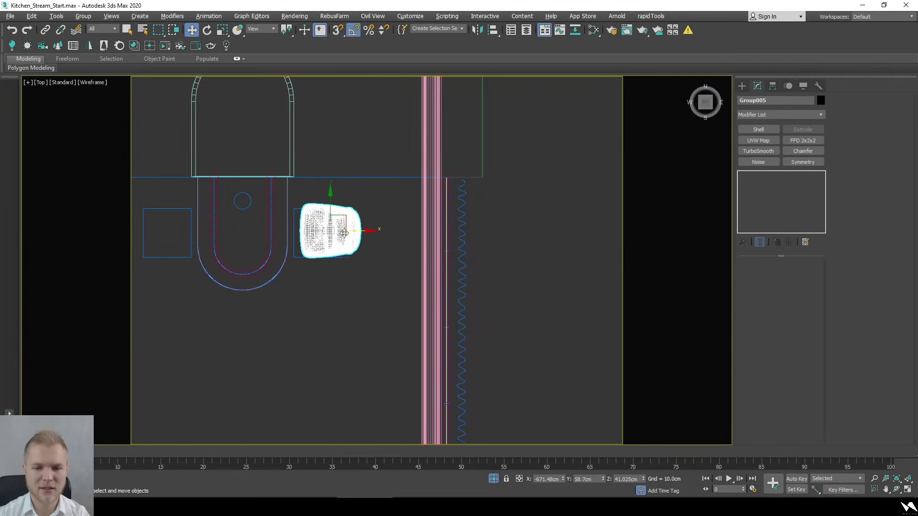
scroll(440, 247, up, 3)
scroll(440, 246, down, 5)
Create a copy of the chair rotated 180 degrees about the vertical axis
middle_drag(319, 257, 425, 225)
key(e)
scroll(547, 217, up, 2)
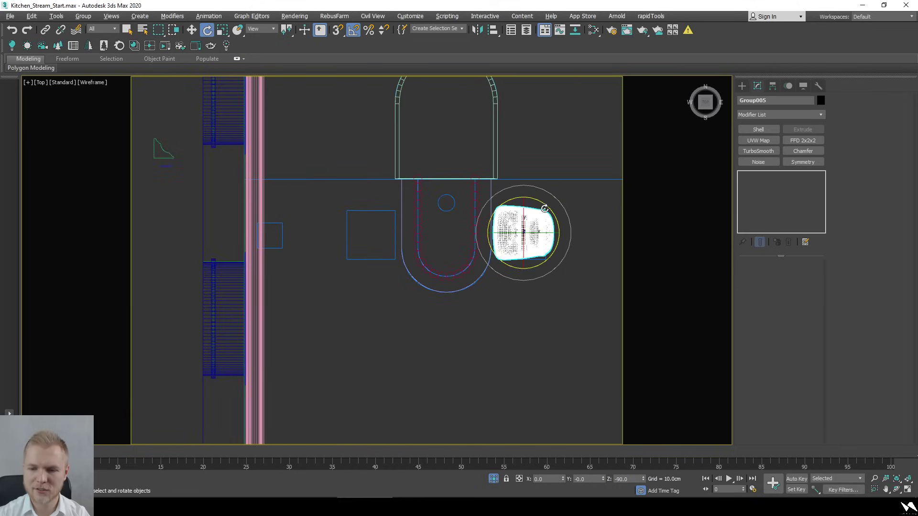
mouse_move(544, 209)
mouse_down()
mouse_move(525, 192)
mouse_move(558, 213)
mouse_move(493, 188)
mouse_move(454, 192)
mouse_up()
click(461, 293)
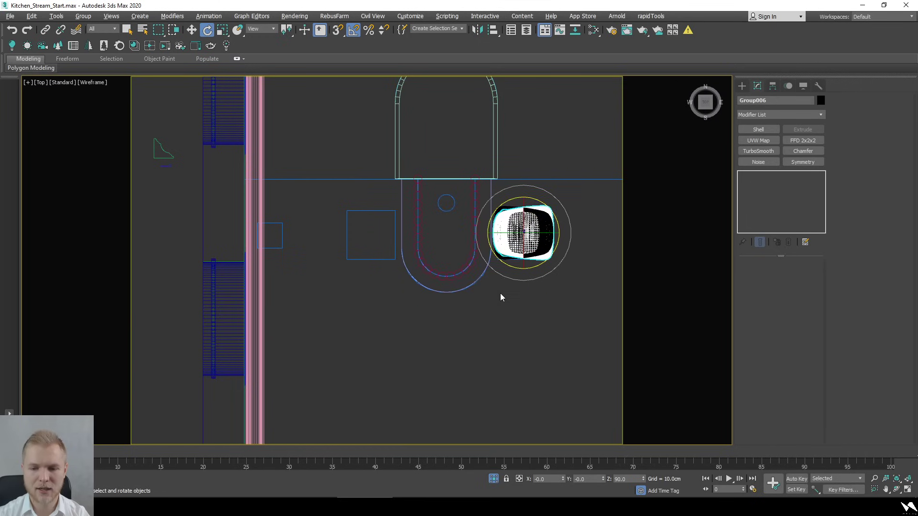
Move the copied chair to the opposite side of the table, over its plan outline facing the first chair
middle_drag(500, 293, 440, 314)
scroll(471, 265, up, 3)
key(w)
drag(478, 253, 161, 253)
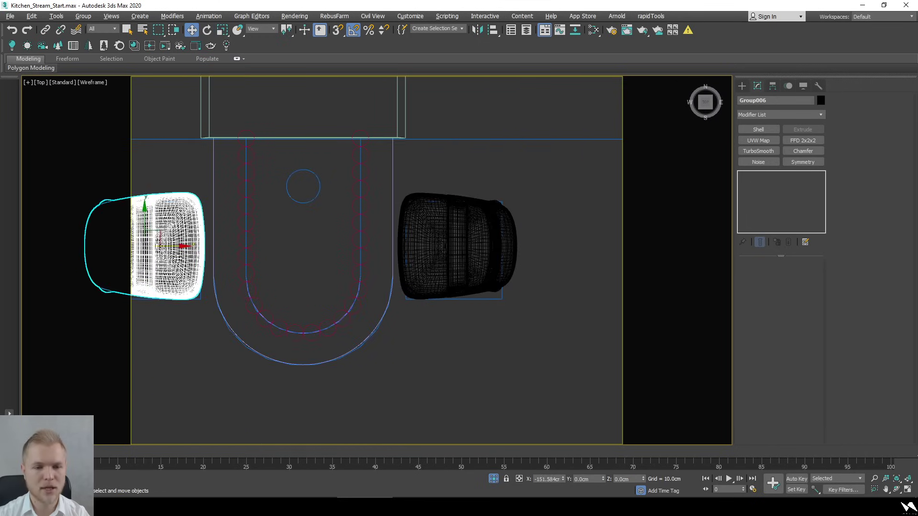
mouse_move(190, 256)
middle_down()
mouse_move(370, 255)
mouse_move(347, 290)
middle_up()
scroll(370, 256, up, 2)
scroll(357, 284, down, 5)
click(461, 252)
scroll(461, 252, down, 3)
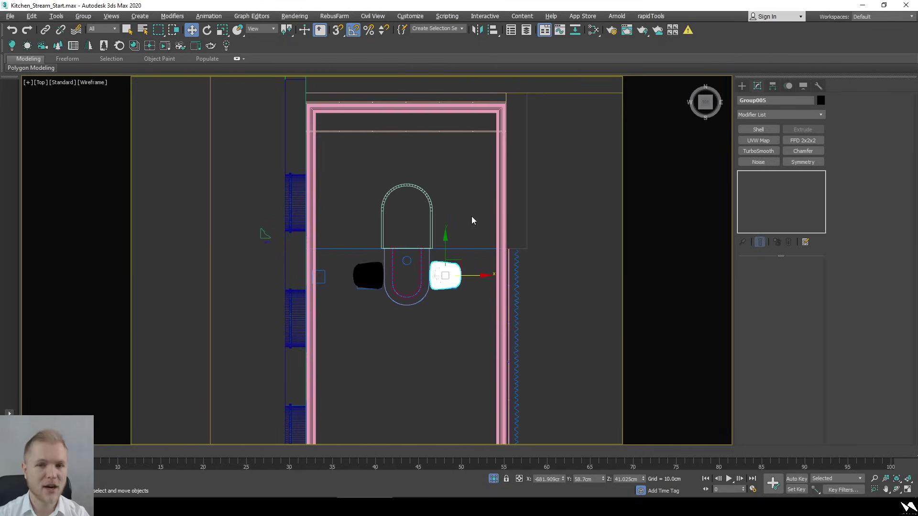
middle_drag(472, 219, 396, 227)
click(453, 240)
Merge the curtain, Object597, from the Curtain_01 scene file in the Resources folder
scroll(435, 221, down, 3)
click(10, 16)
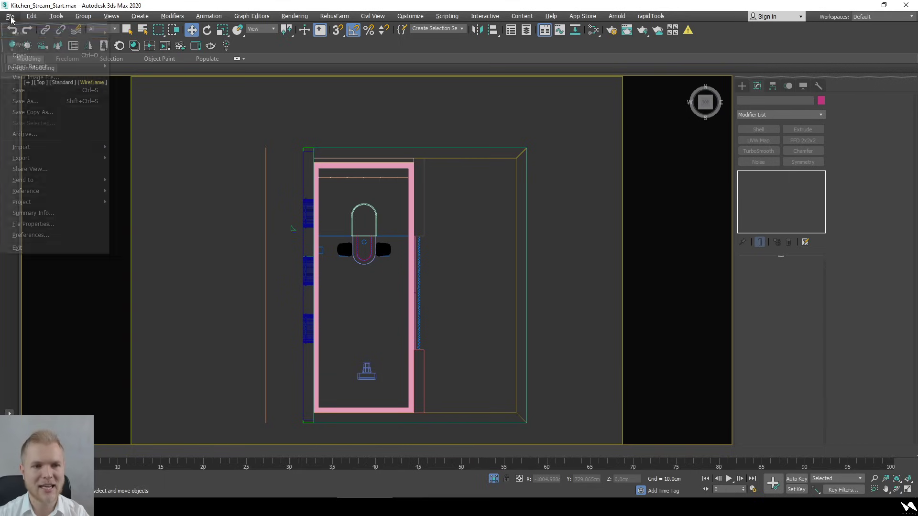
mouse_move(69, 147)
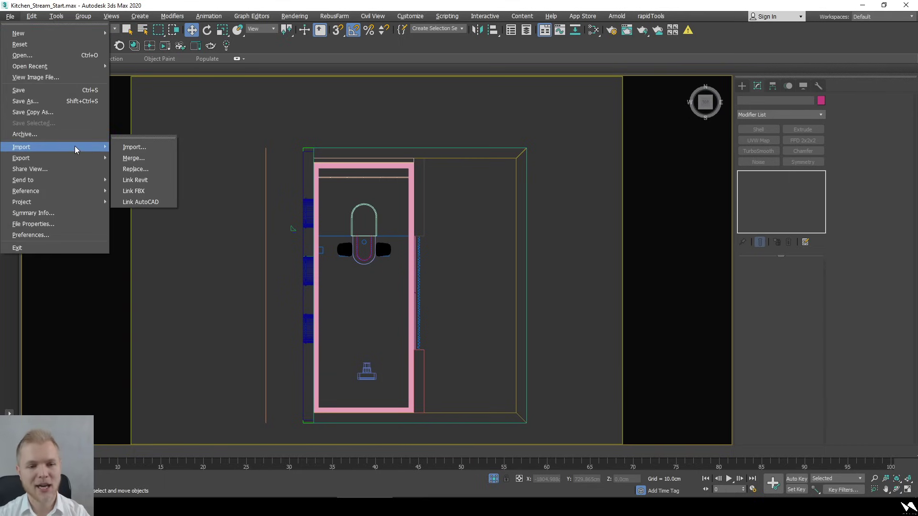
click(147, 158)
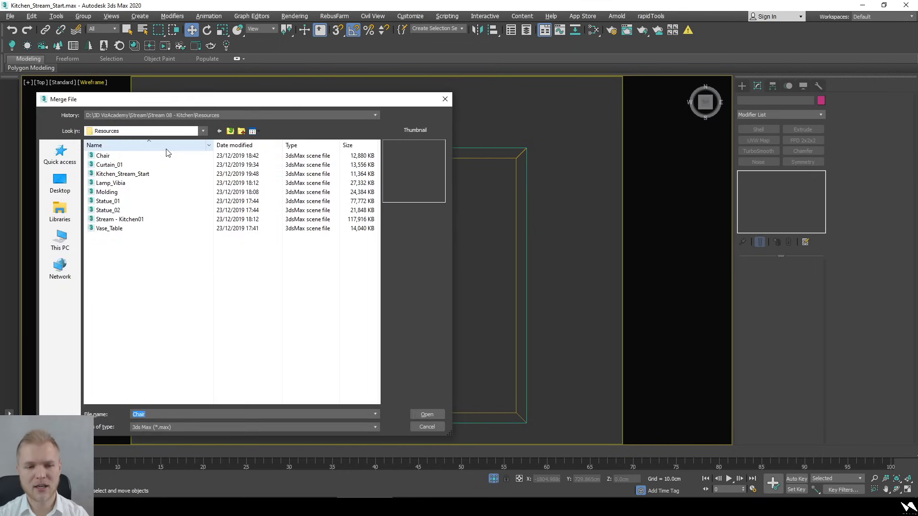
click(165, 164)
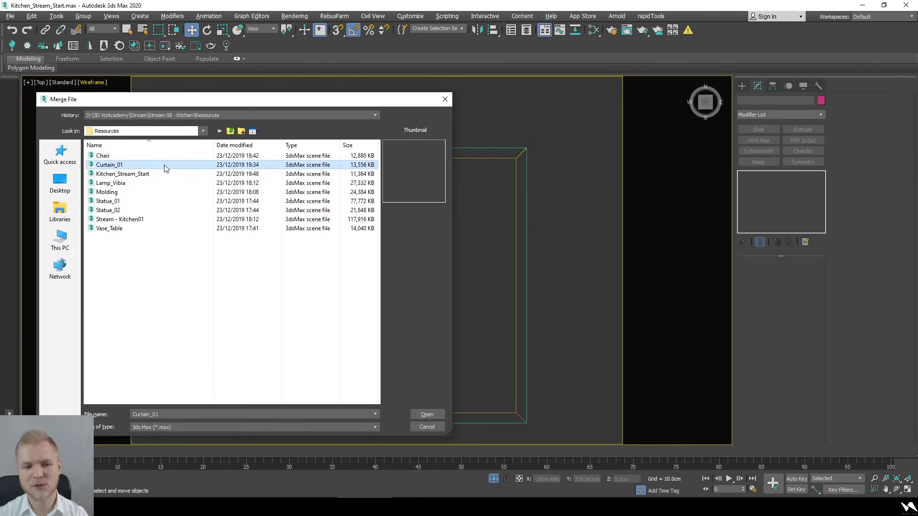
click(426, 414)
click(386, 168)
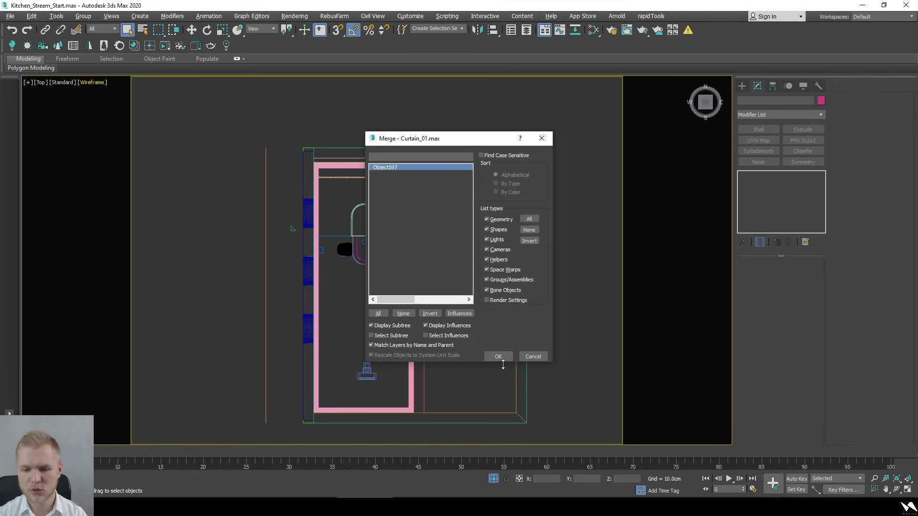
click(498, 356)
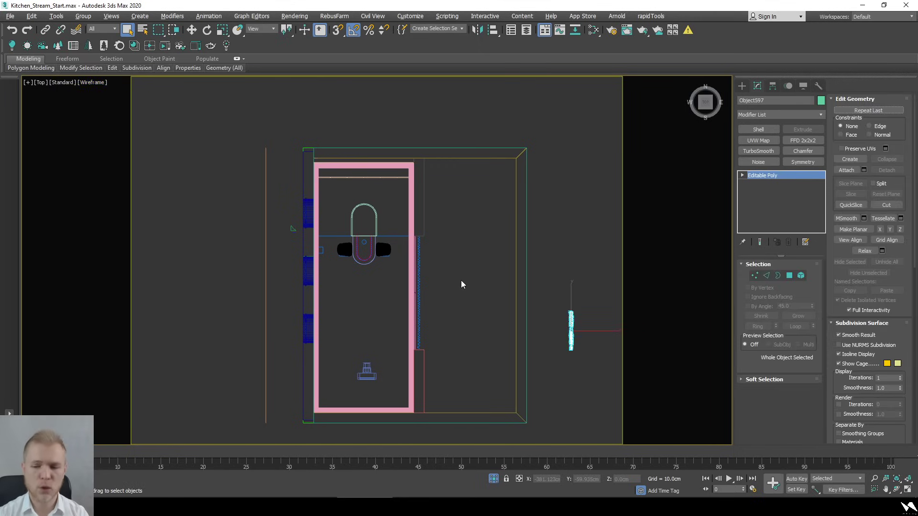
Move the curtain in the top view to the wavy curtain line behind the partition, keeping it slightly clear of the partition
key(w)
drag(597, 330, 441, 331)
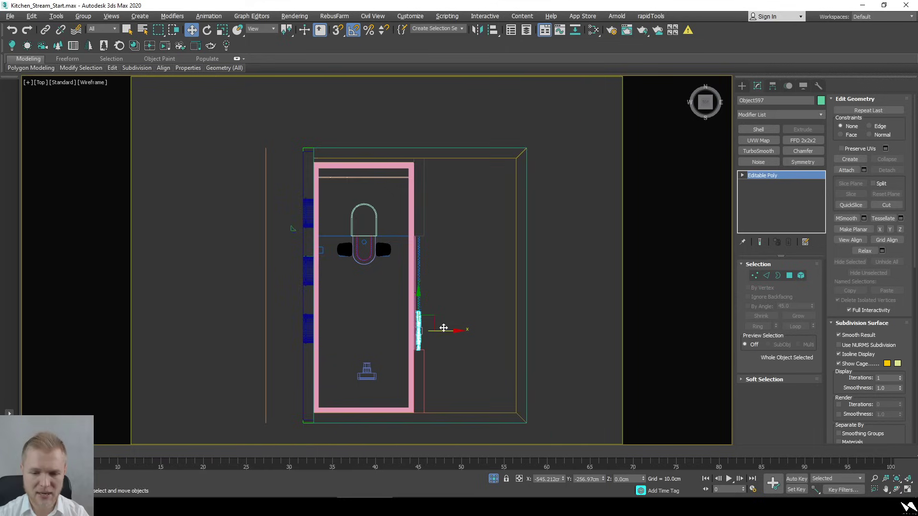
scroll(440, 330, up, 5)
middle_drag(399, 350, 404, 326)
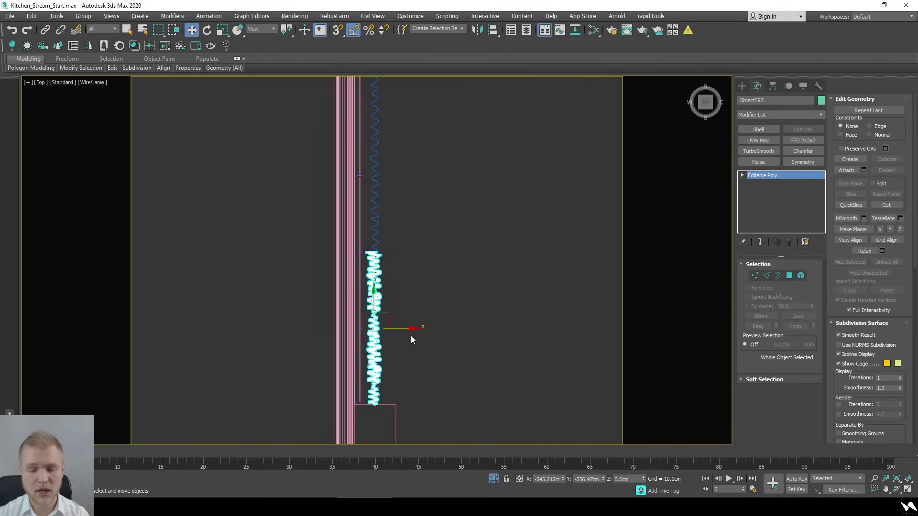
drag(405, 328, 412, 327)
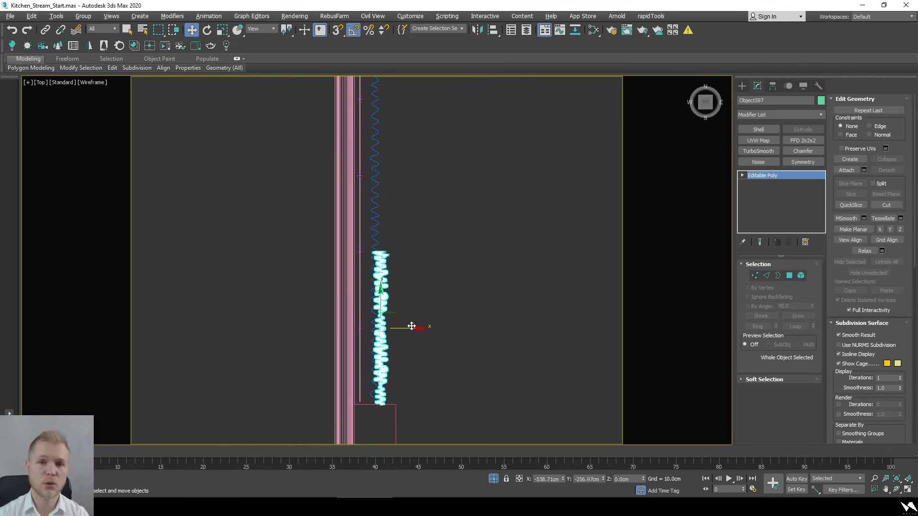
Switch to the browser and look through the VizAcademy website, from the student works to the trainers' works and the Training Programme section
mouse_move(588, 508)
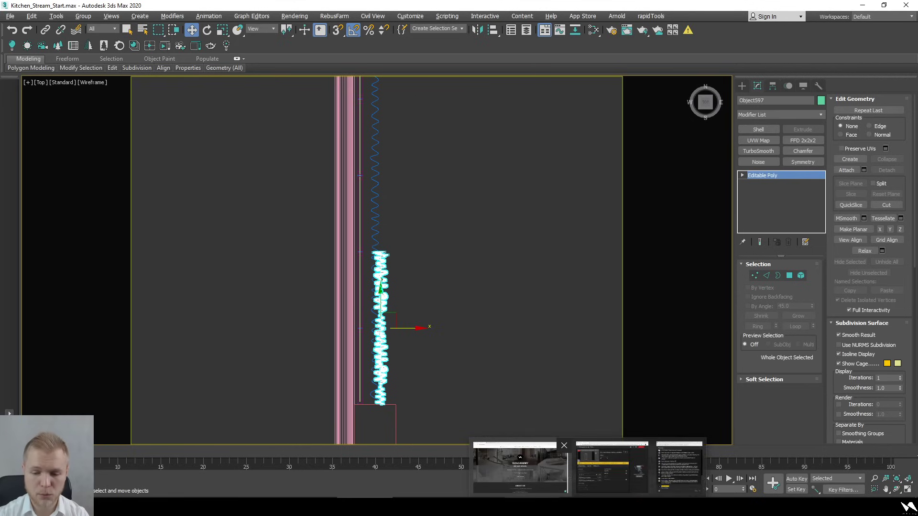
click(669, 469)
scroll(414, 249, down, 15)
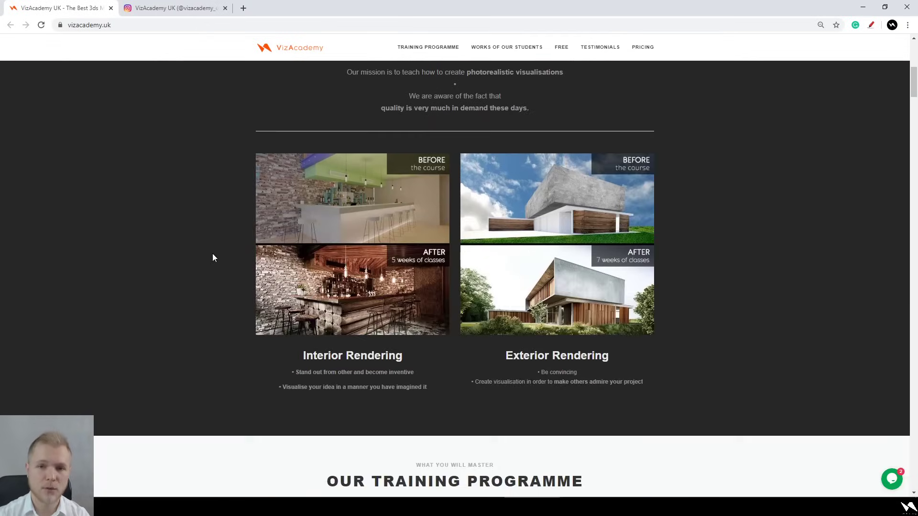
scroll(208, 239, down, 15)
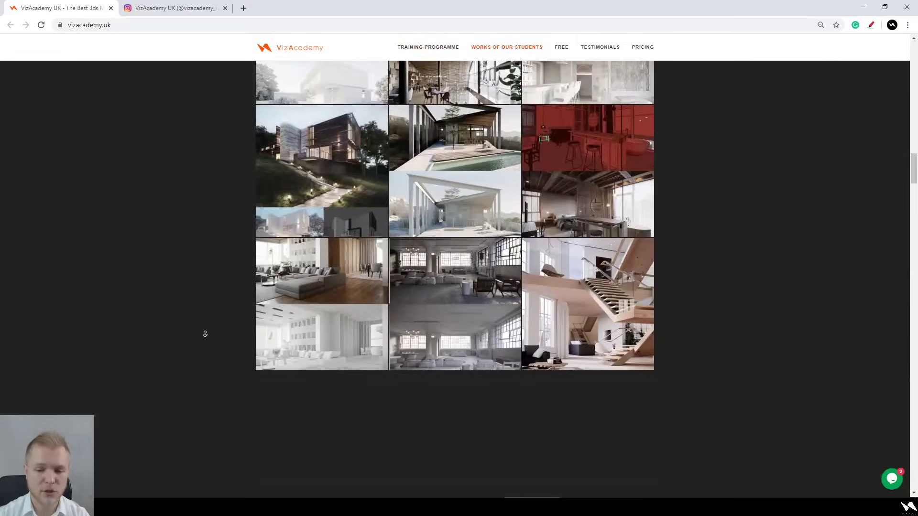
scroll(203, 334, down, 5)
scroll(202, 333, up, 3)
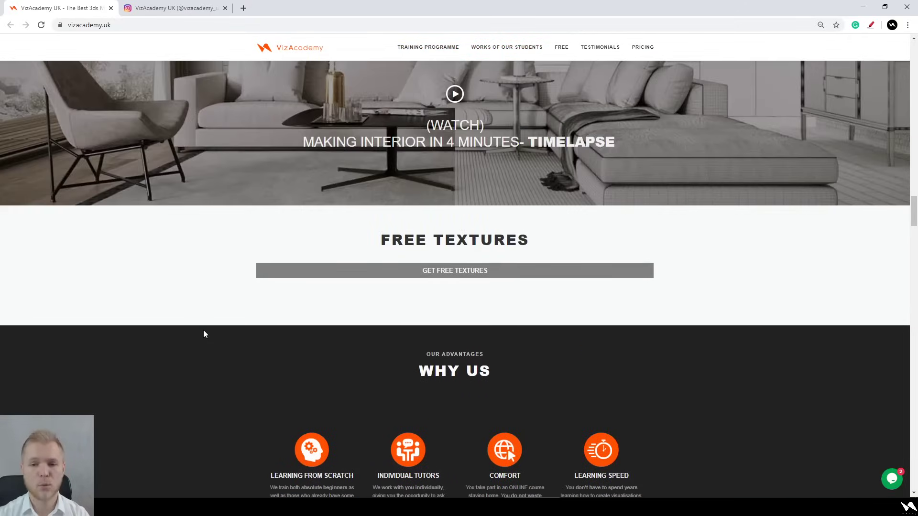
scroll(200, 315, down, 1)
scroll(201, 316, down, 15)
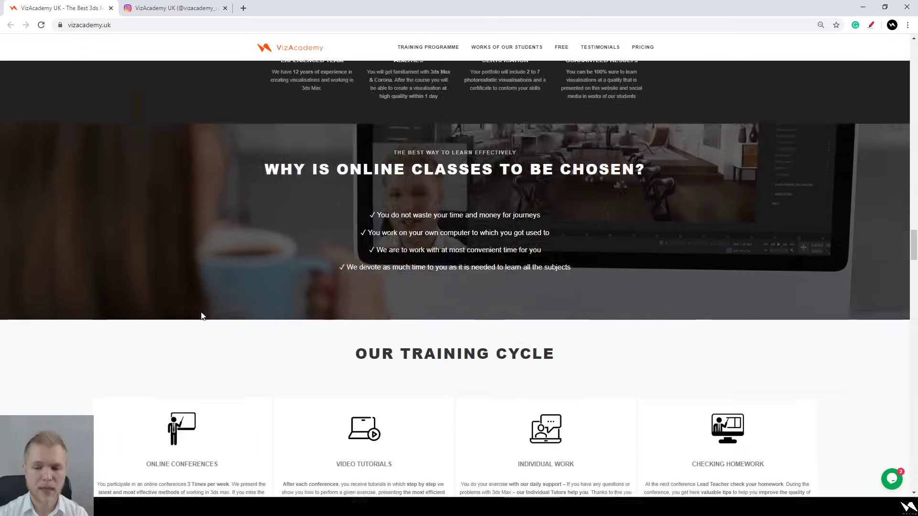
scroll(203, 316, down, 15)
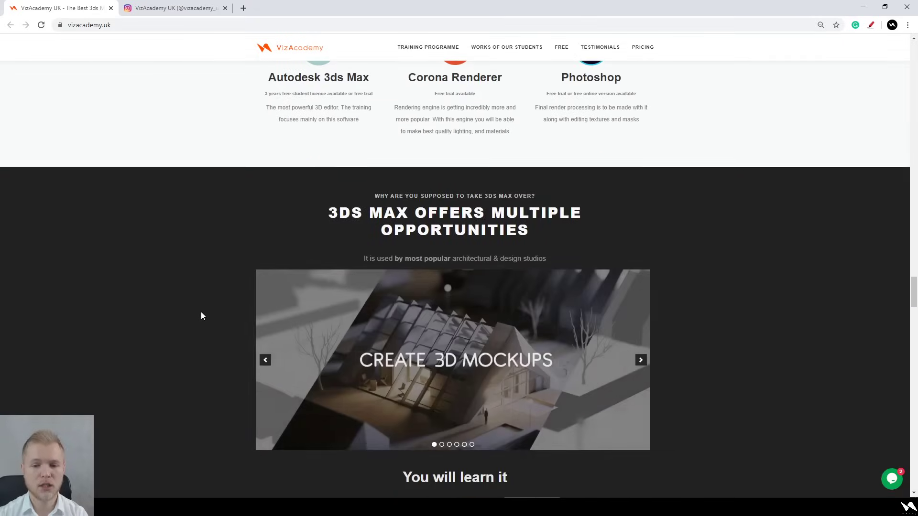
scroll(203, 316, down, 15)
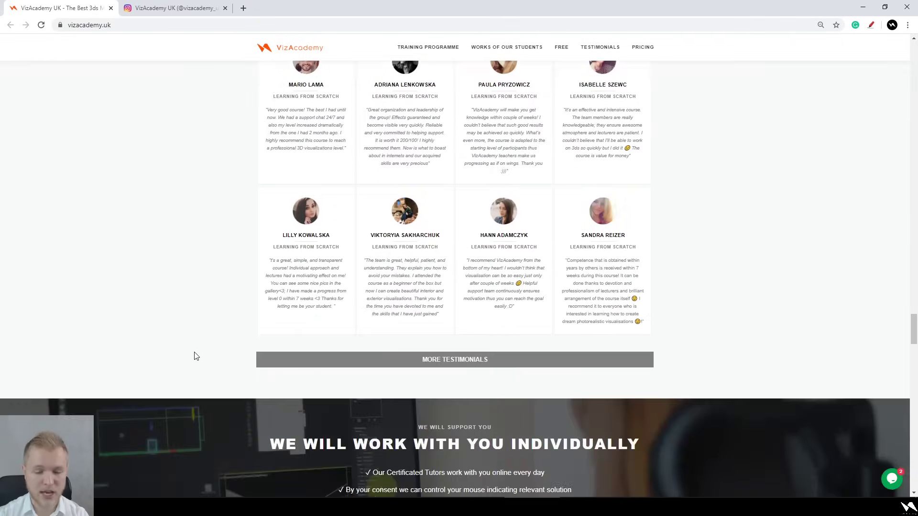
scroll(195, 358, down, 4)
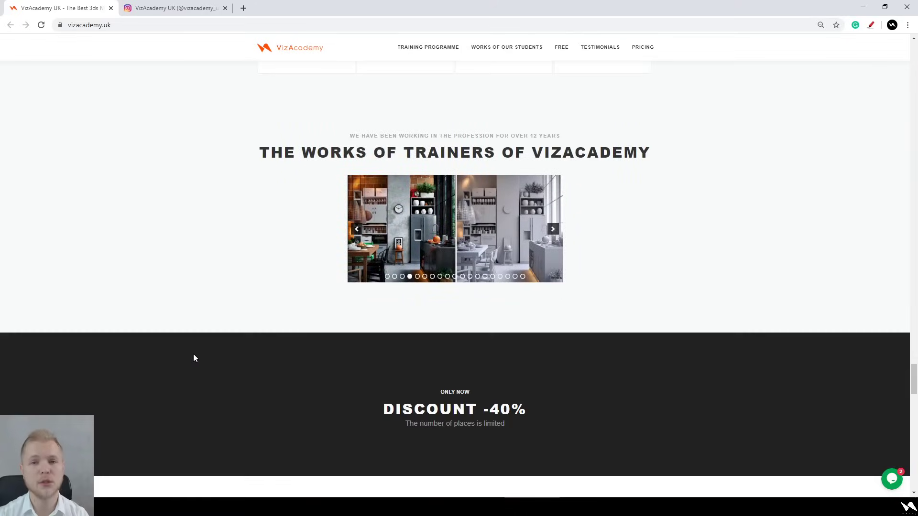
scroll(193, 357, down, 1)
scroll(211, 293, up, 4)
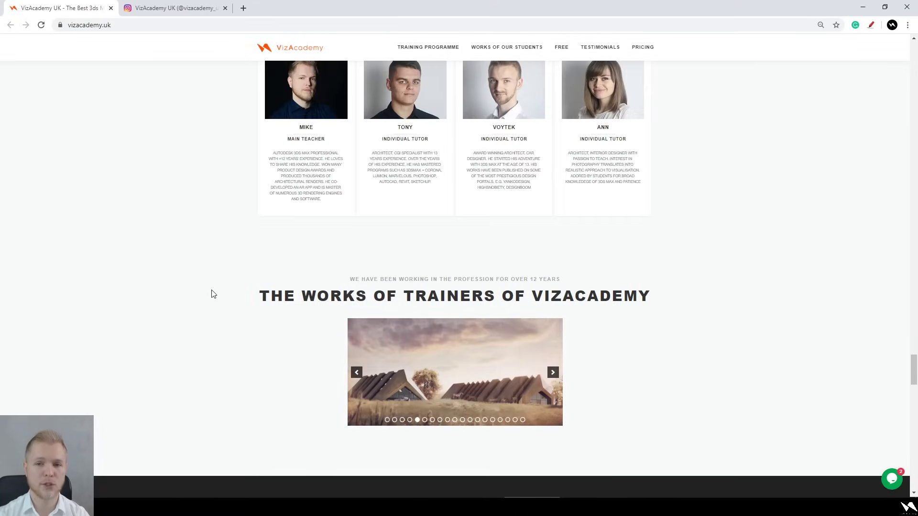
click(409, 48)
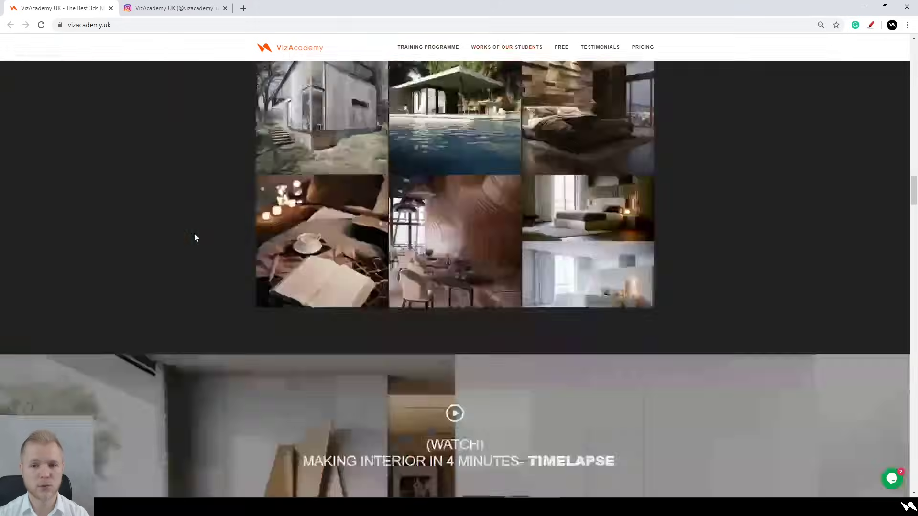
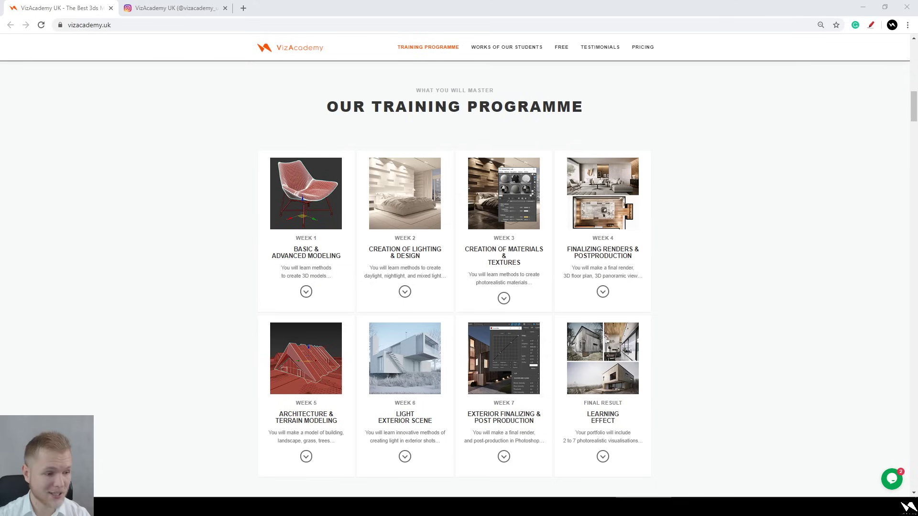
Read the live chat messages in the pop-out window, and switch to 3ds Max with the Stream - Kitchen.max scene
drag(0, 68, 128, 68)
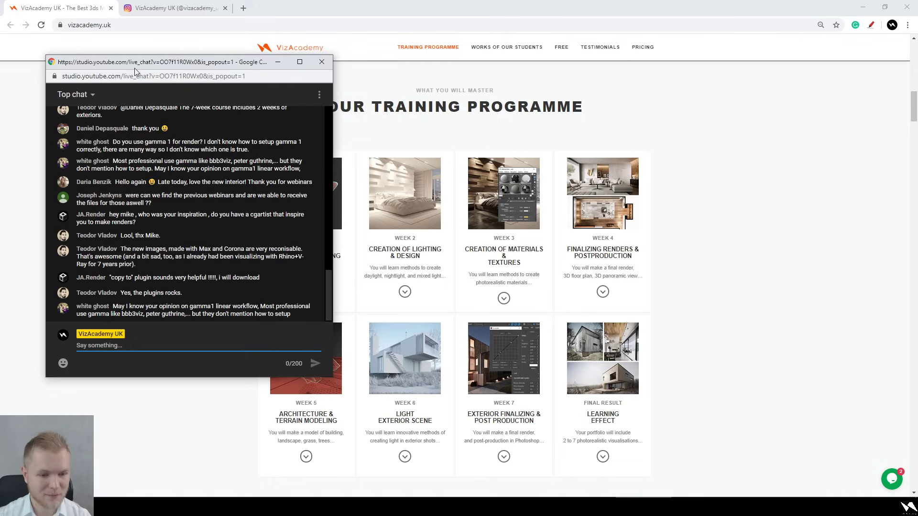
drag(134, 68, 0, 76)
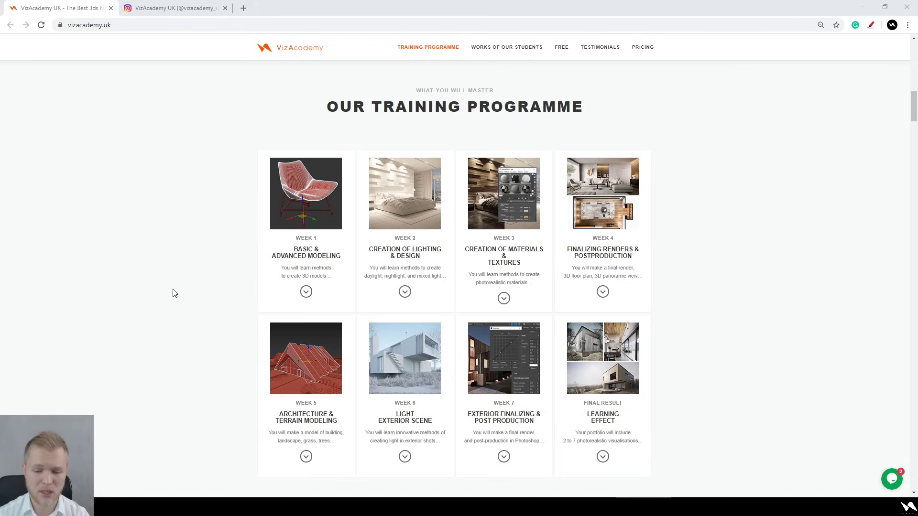
mouse_move(477, 475)
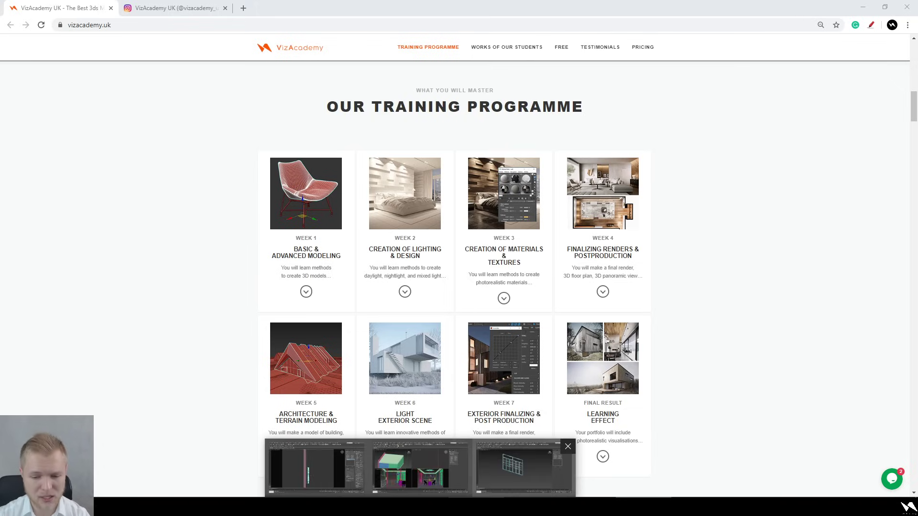
click(418, 475)
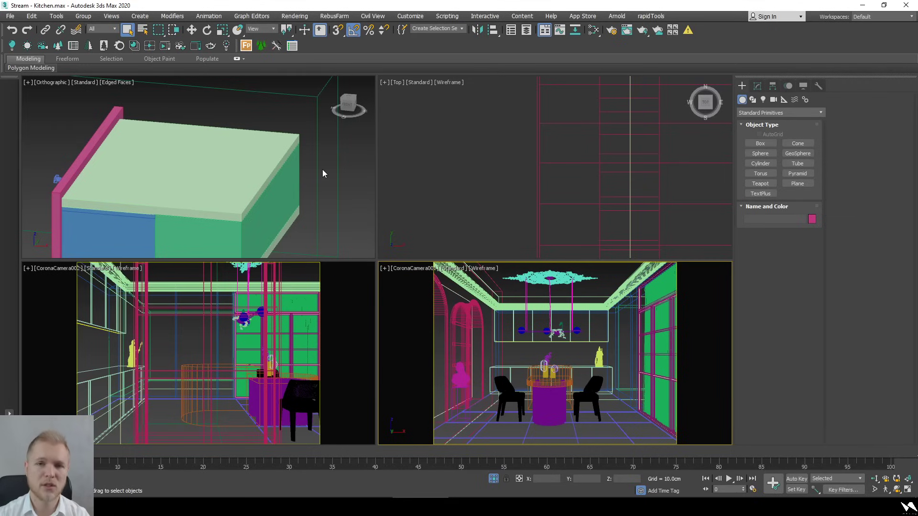
scroll(322, 168, down, 3)
middle_drag(323, 175, 313, 183)
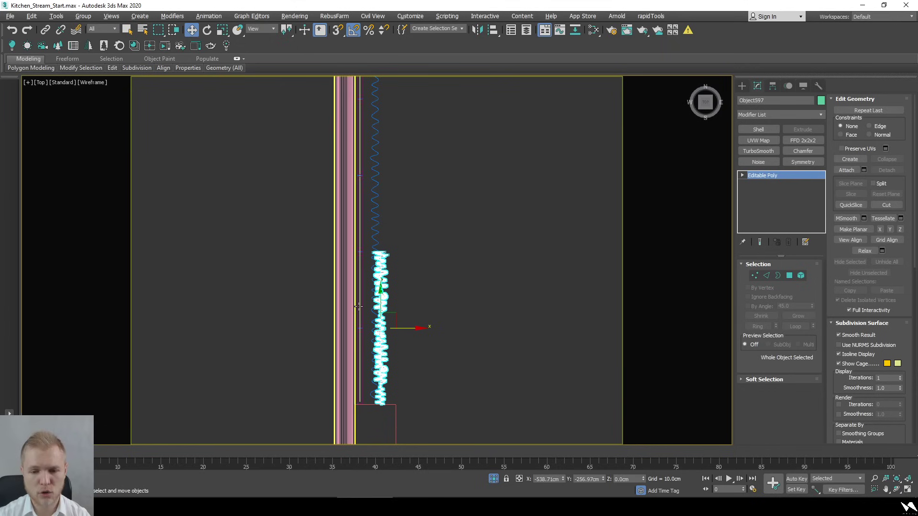
Apply an FFD 2x2x2 modifier to the curtain and stretch its end control points along the partition to half the opening's length
scroll(447, 267, up, 5)
scroll(448, 270, up, 5)
scroll(391, 311, down, 5)
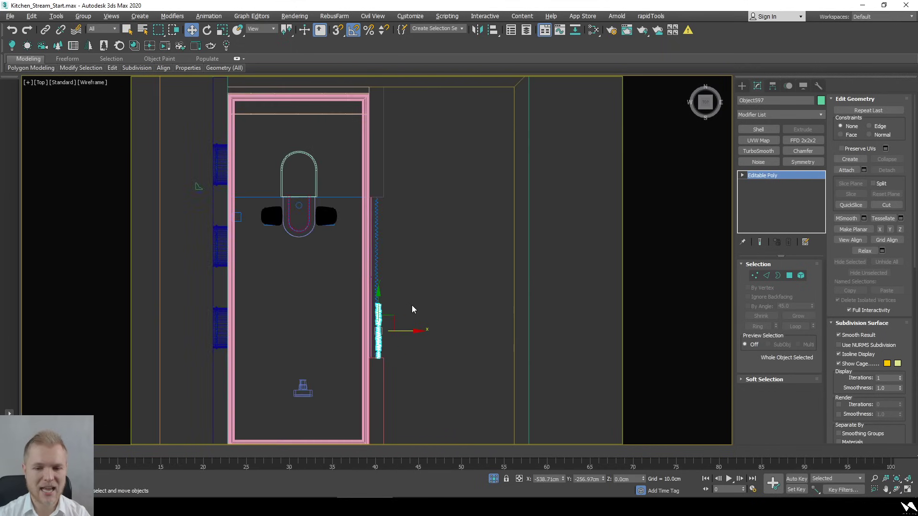
alt+middle_drag(412, 307, 329, 280)
scroll(420, 356, up, 3)
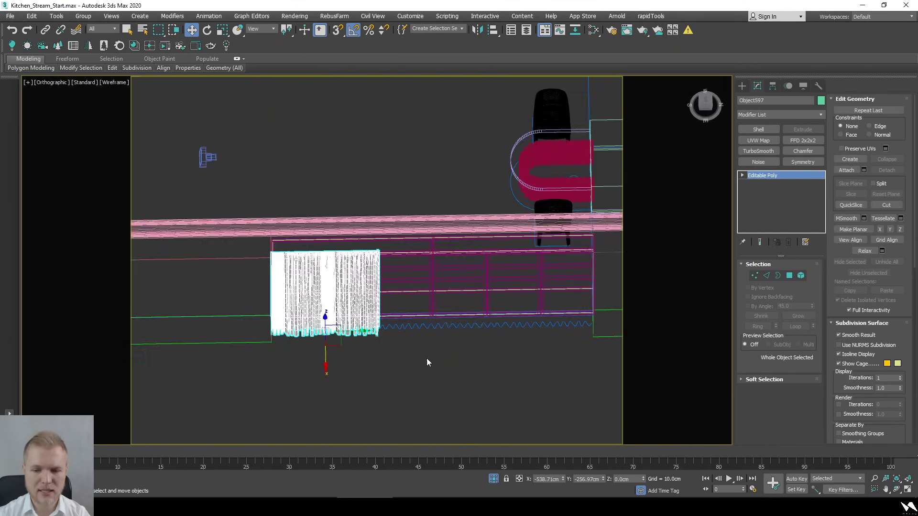
click(803, 140)
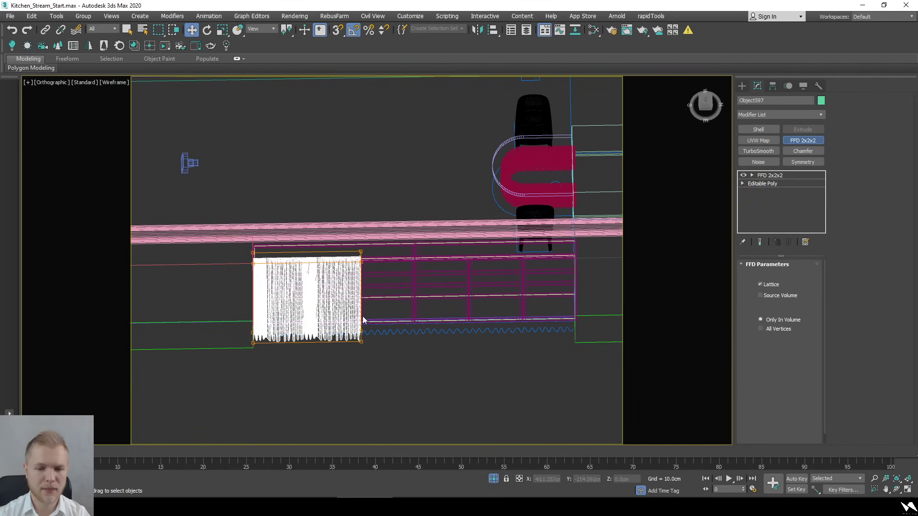
scroll(391, 297, up, 4)
key(s)
drag(325, 306, 477, 308)
scroll(441, 333, down, 4)
click(806, 176)
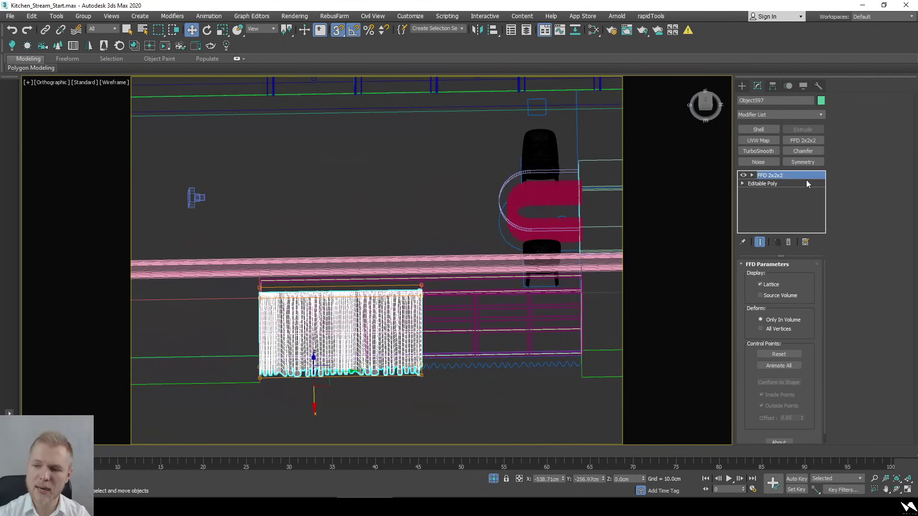
Copy the stretched curtain along the partition, snapping it end to end with the original so it covers the other half
middle_drag(344, 382, 290, 361)
key(s)
mouse_move(286, 353)
shift+mouse_down()
mouse_move(462, 352)
mouse_move(422, 351)
shift+mouse_up()
click(475, 293)
Move the copied curtain's FFD control points at the seam toward the first curtain in the top view to close the gap
key(t)
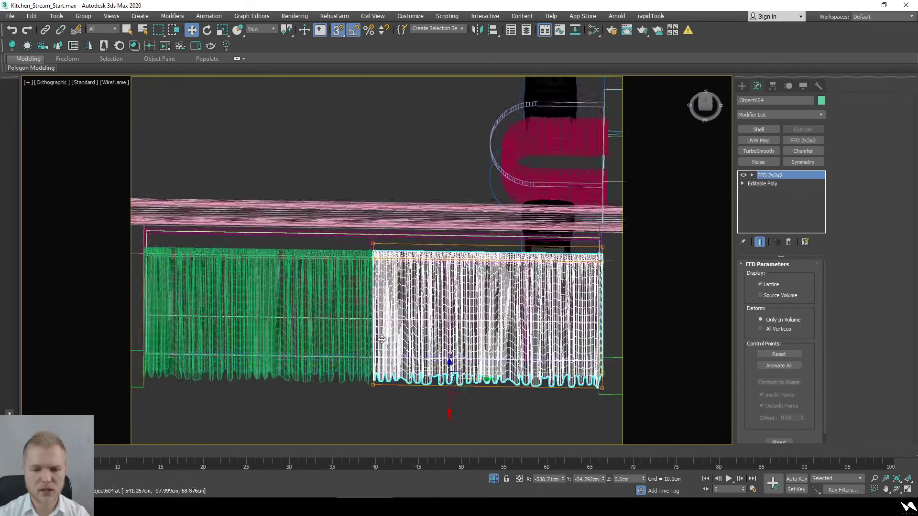
key(F3)
scroll(390, 378, up, 3)
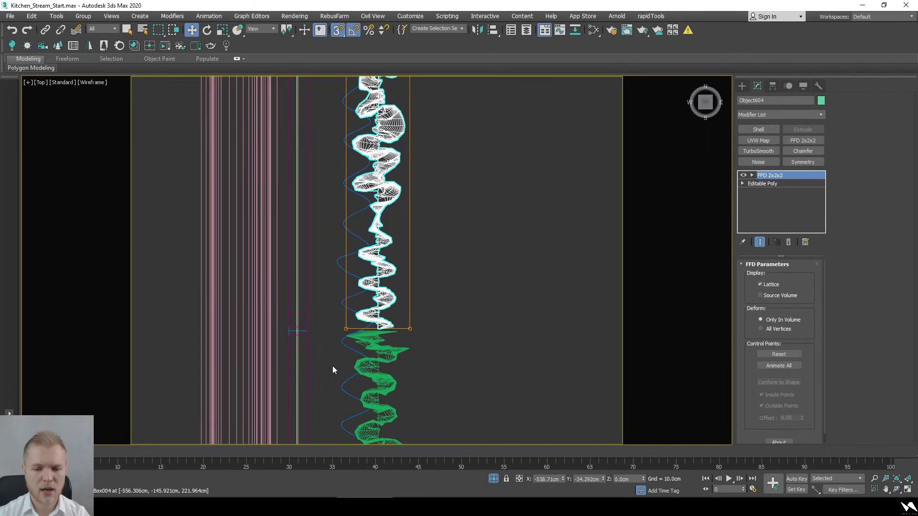
drag(322, 355, 399, 322)
scroll(378, 333, up, 3)
key(s)
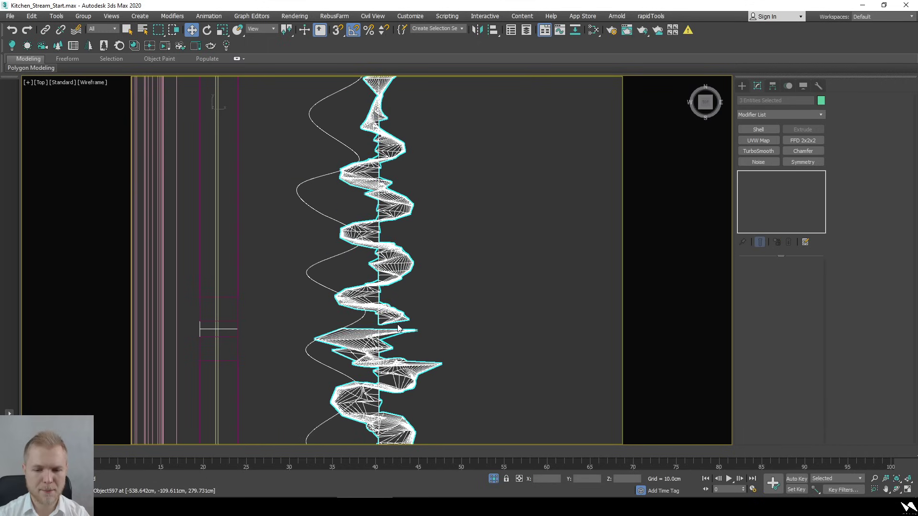
click(433, 310)
click(382, 294)
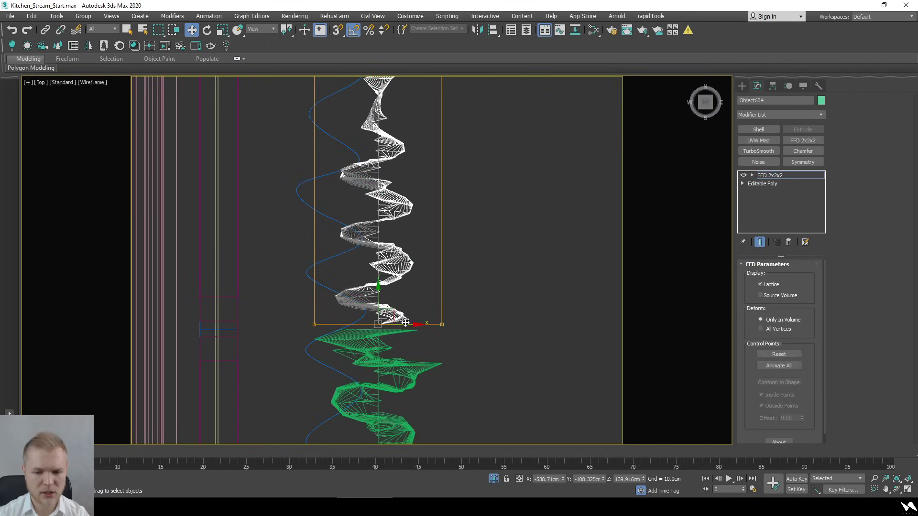
scroll(378, 297, down, 9)
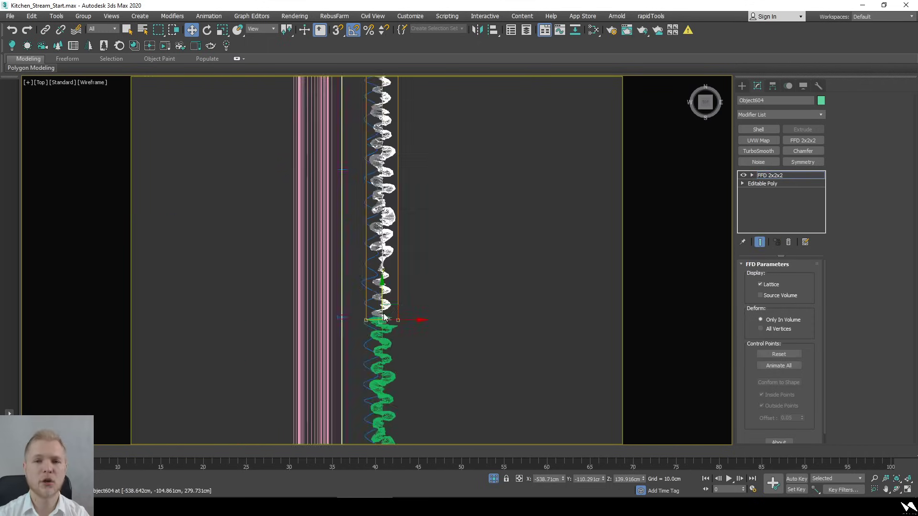
scroll(421, 308, down, 4)
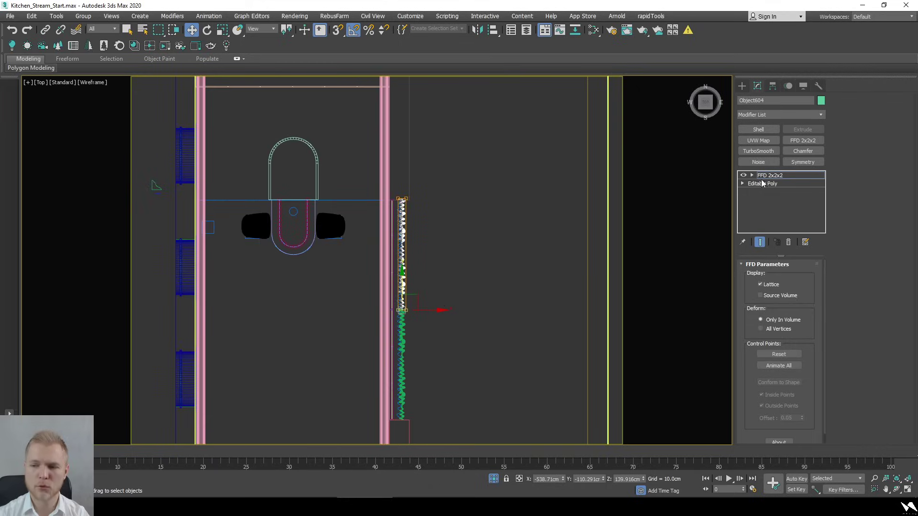
click(436, 289)
Examine the room layout around the table, chairs and curtains from above and from an angled view
scroll(387, 311, down, 8)
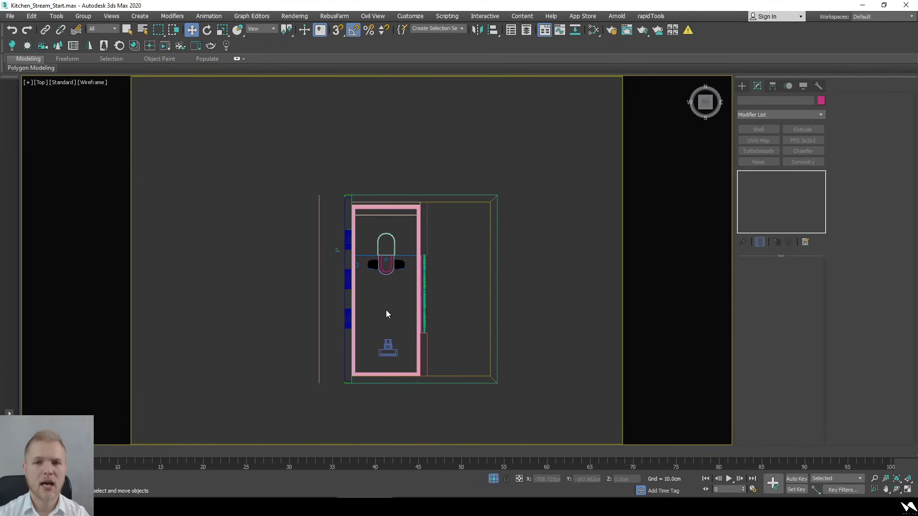
scroll(322, 303, up, 5)
middle_drag(321, 303, 356, 302)
scroll(378, 305, up, 3)
scroll(371, 314, down, 3)
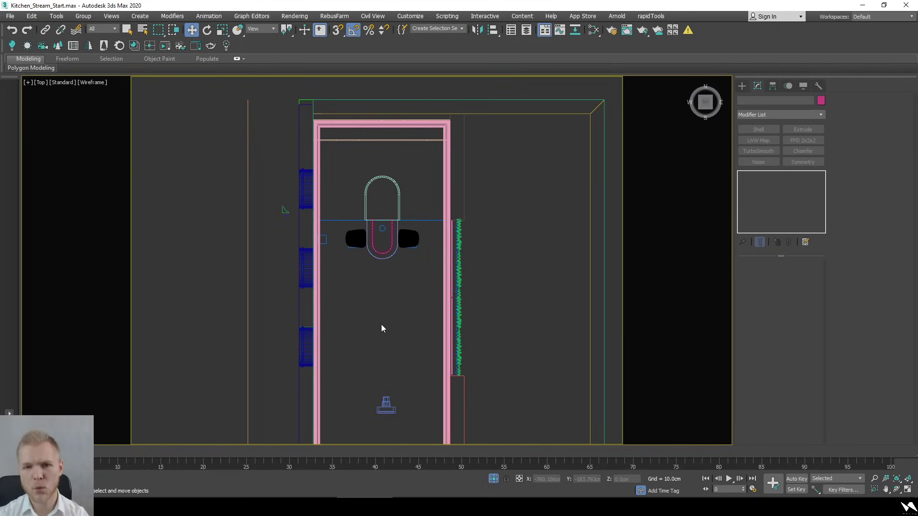
scroll(381, 328, down, 3)
click(398, 363)
scroll(400, 324, up, 2)
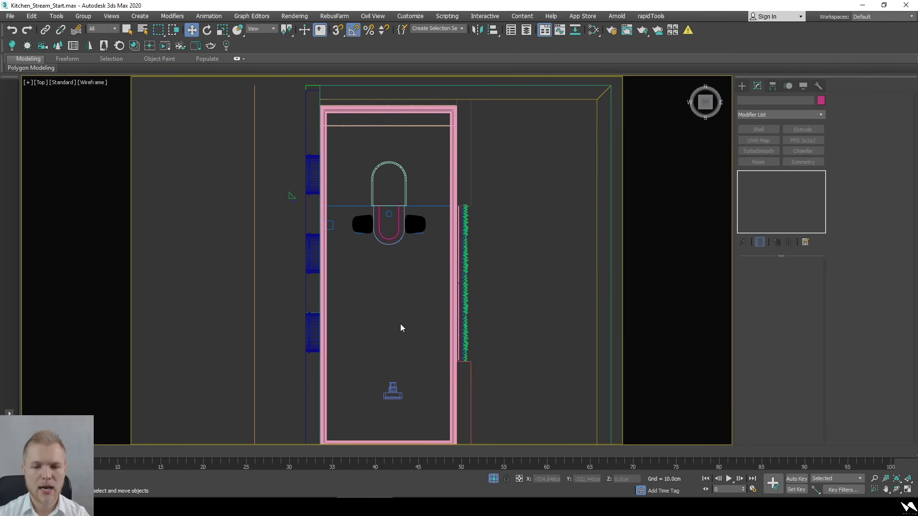
alt+middle_drag(400, 323, 421, 301)
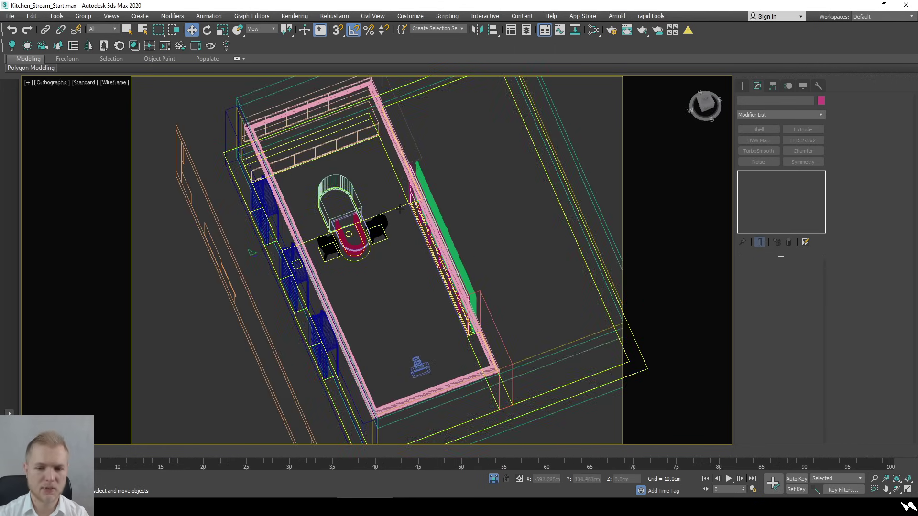
alt+middle_drag(400, 208, 410, 244)
scroll(397, 197, up, 4)
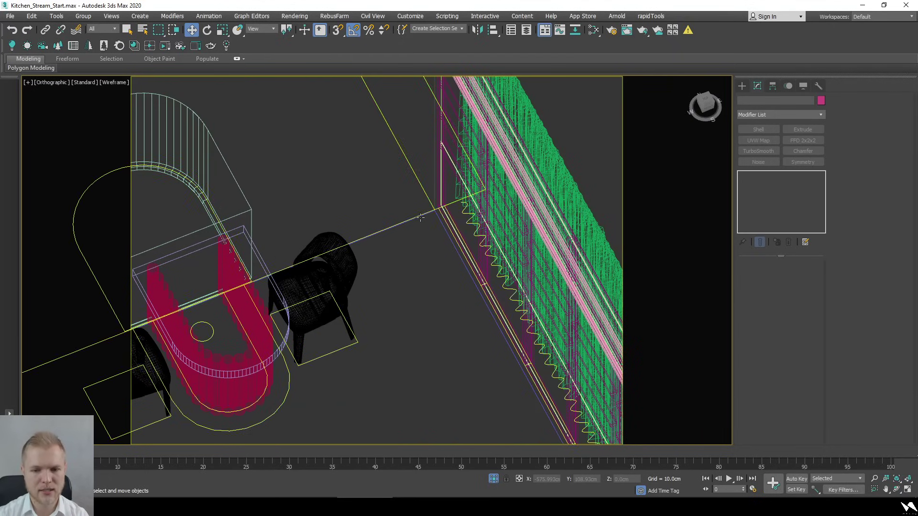
Check the Gamma and LUT preference settings and close them without changing anything
click(306, 16)
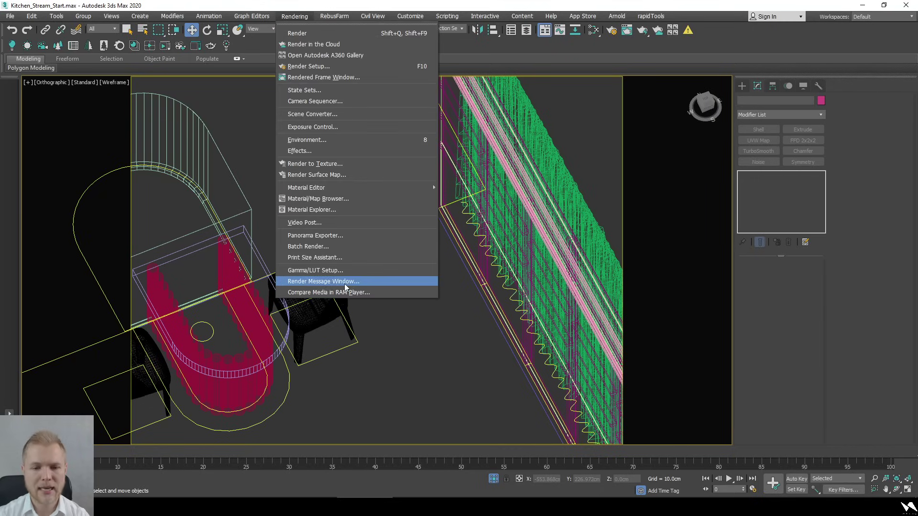
click(347, 270)
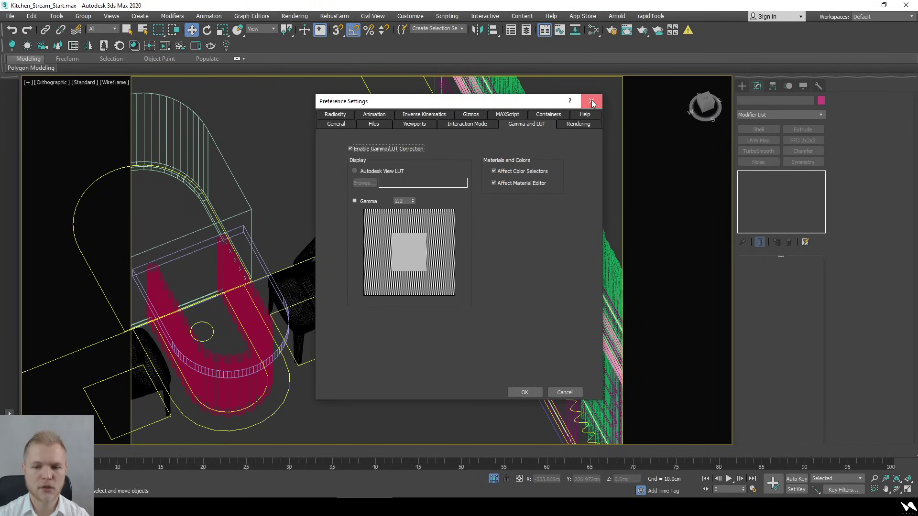
click(592, 102)
scroll(426, 308, down, 8)
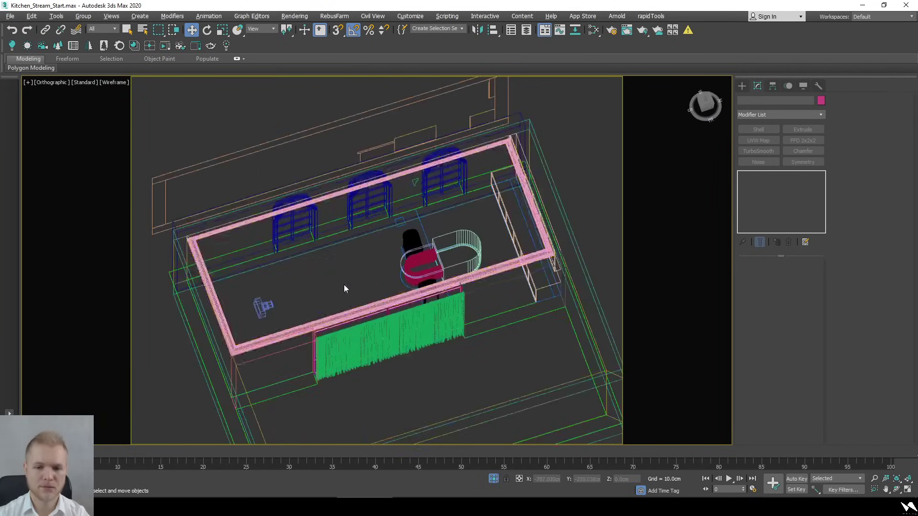
scroll(387, 214, up, 3)
scroll(459, 193, up, 7)
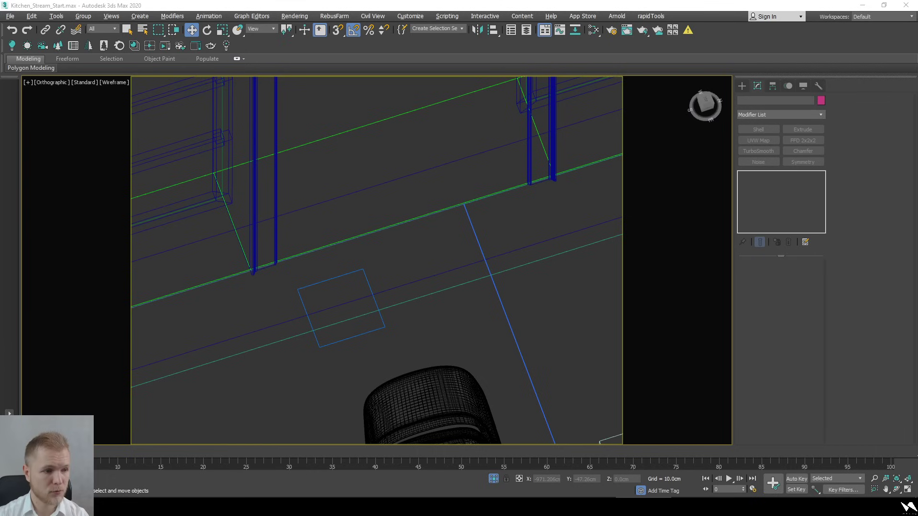
Bring up the live chat window and move it away from the modelling area
key(alt+Tab)
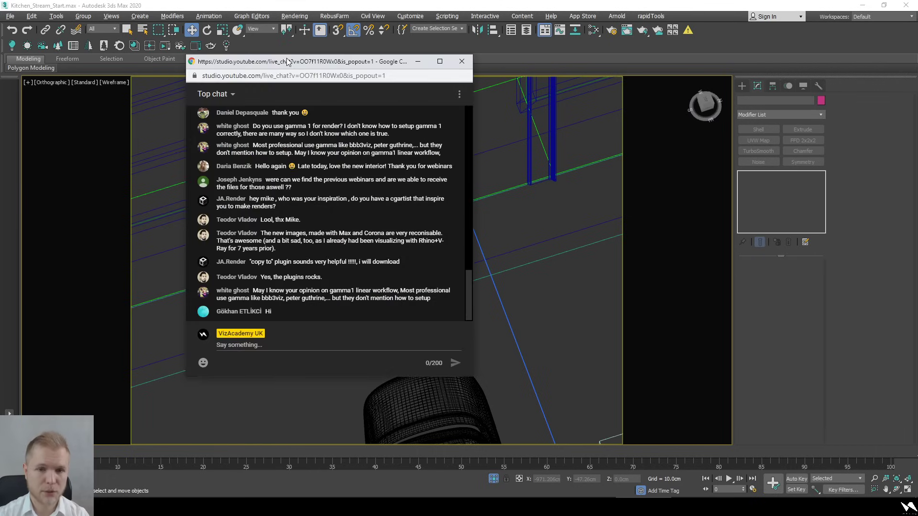
drag(286, 60, 0, 114)
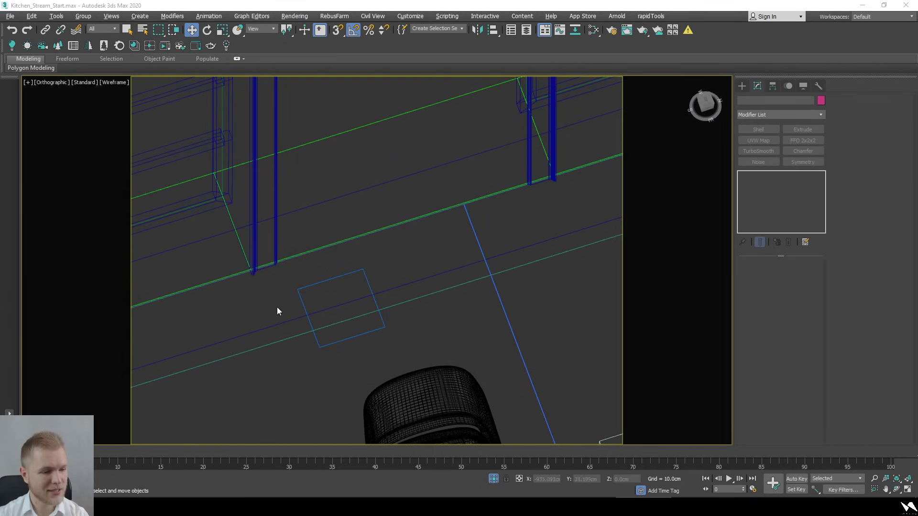
Show the room through CoronaCamera001 with edged faces and select the lower partition panel object
scroll(308, 236, down, 5)
alt+middle_drag(310, 237, 412, 307)
scroll(380, 258, up, 3)
scroll(381, 257, down, 5)
scroll(415, 334, up, 2)
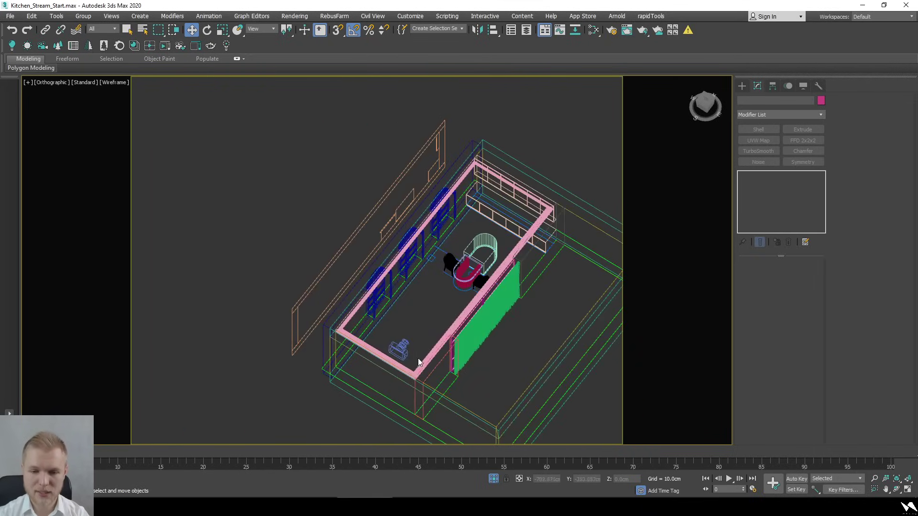
key(c)
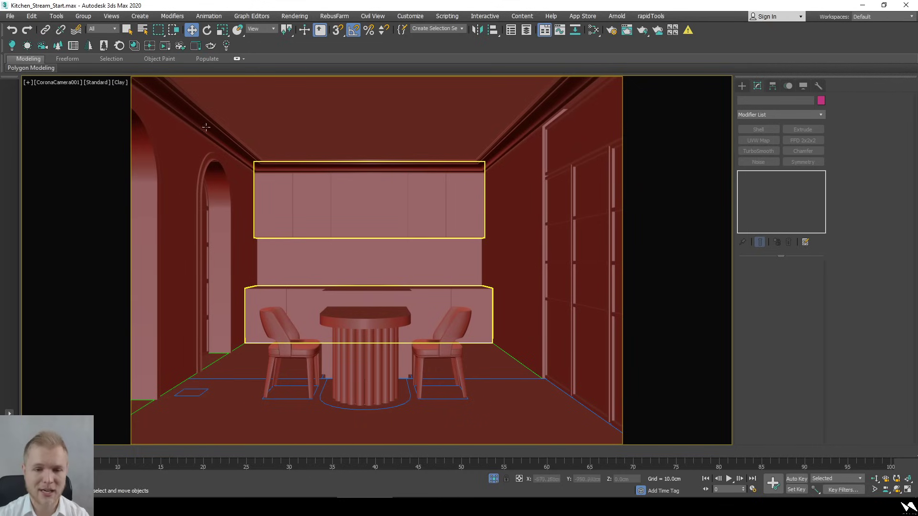
key(ctrl+d)
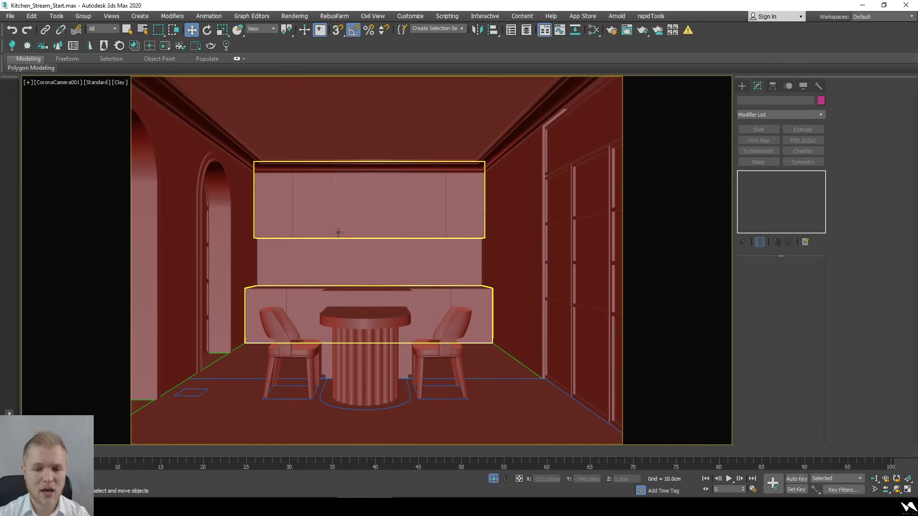
key(F4)
click(587, 325)
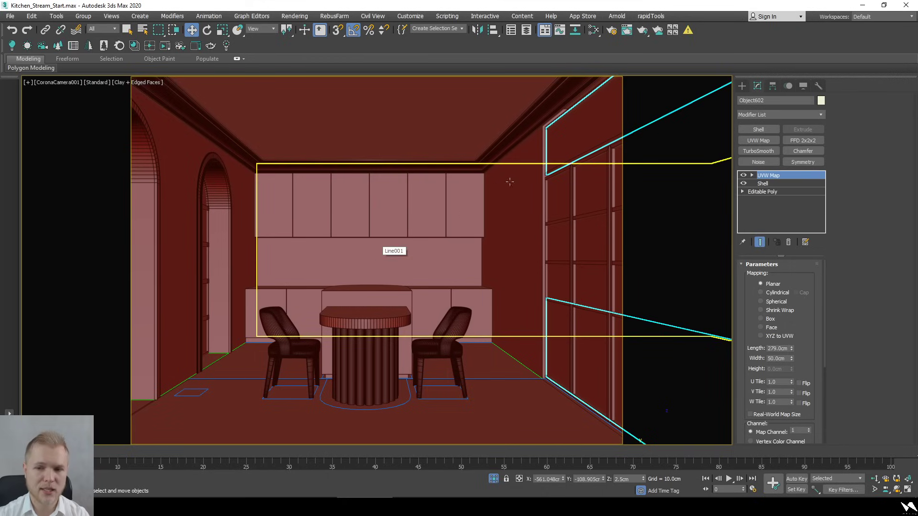
click(11, 16)
mouse_move(55, 146)
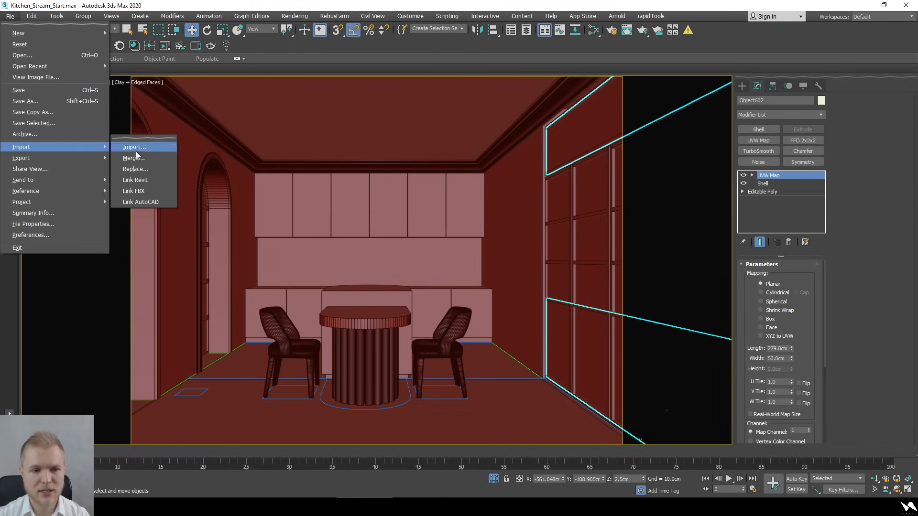
click(165, 158)
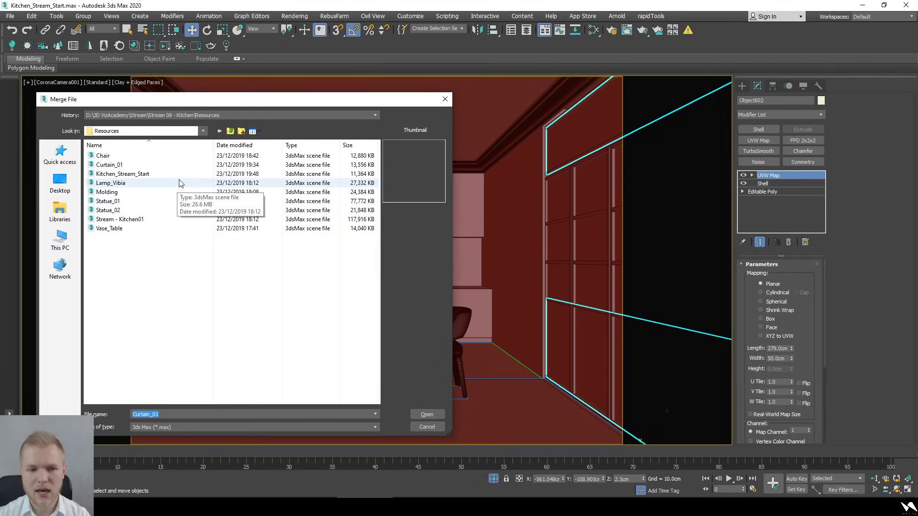
click(427, 427)
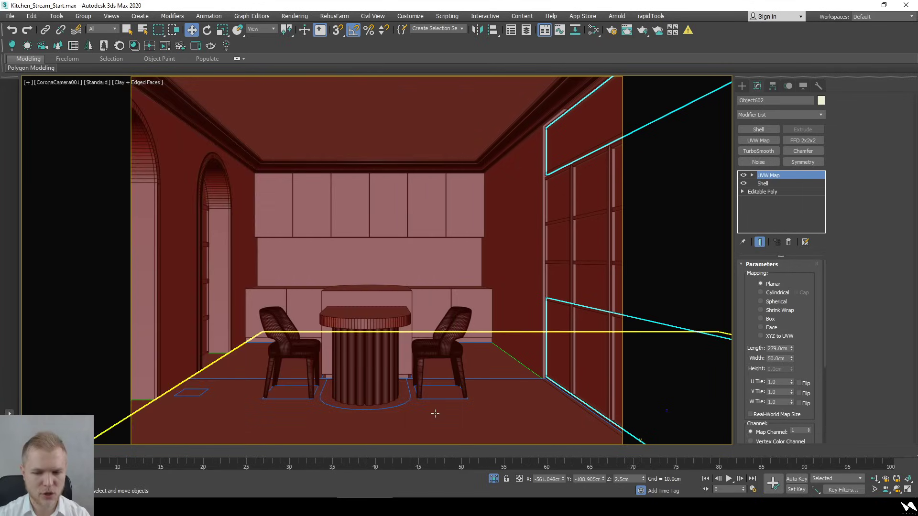
Switch to the Stream - Kitchen scene and maximize its CoronaCamera001 view
click(418, 480)
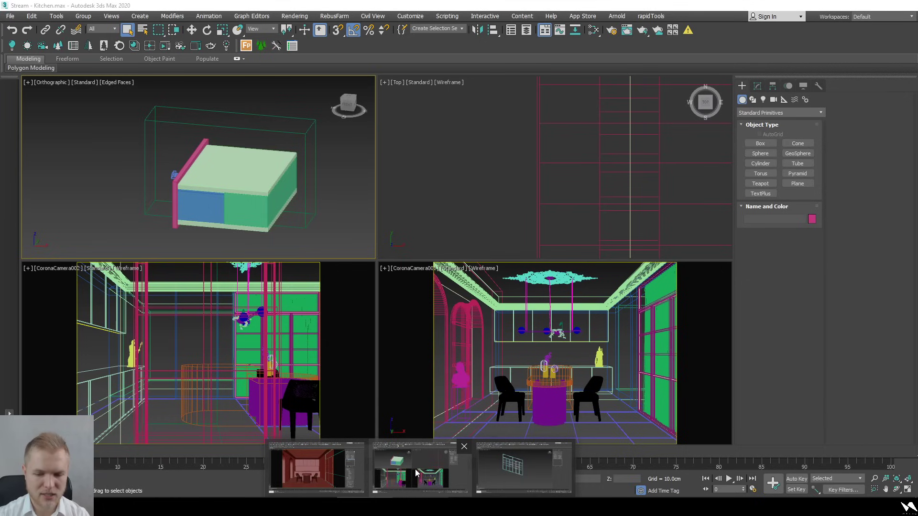
click(611, 273)
key(alt+w)
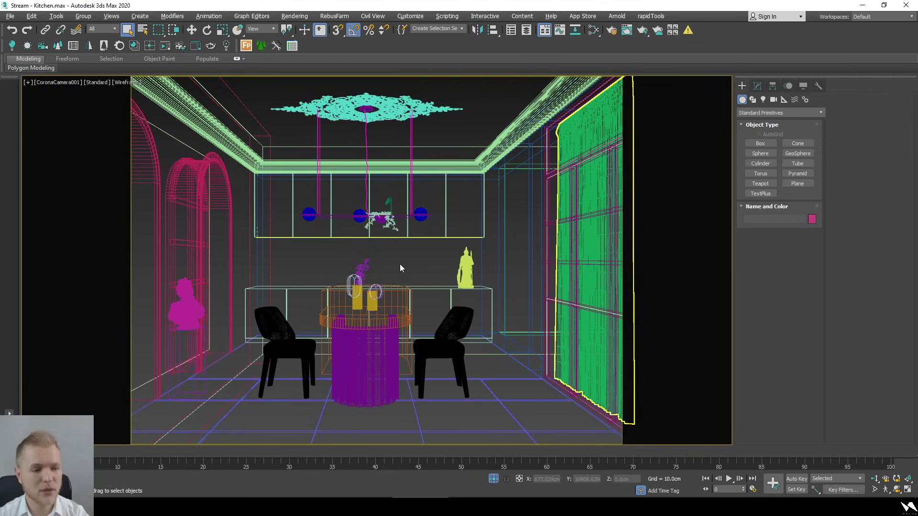
Delete the large wireframe box surrounding the arched window facade, working in a shaded view of the whole building
key(t)
key(F3)
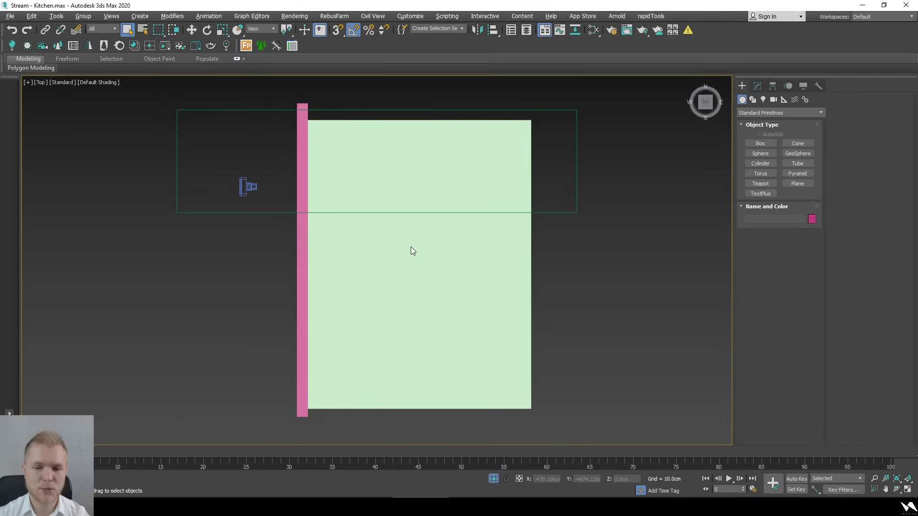
mouse_move(411, 246)
alt+middle_down()
mouse_move(441, 235)
mouse_move(393, 258)
alt+middle_up()
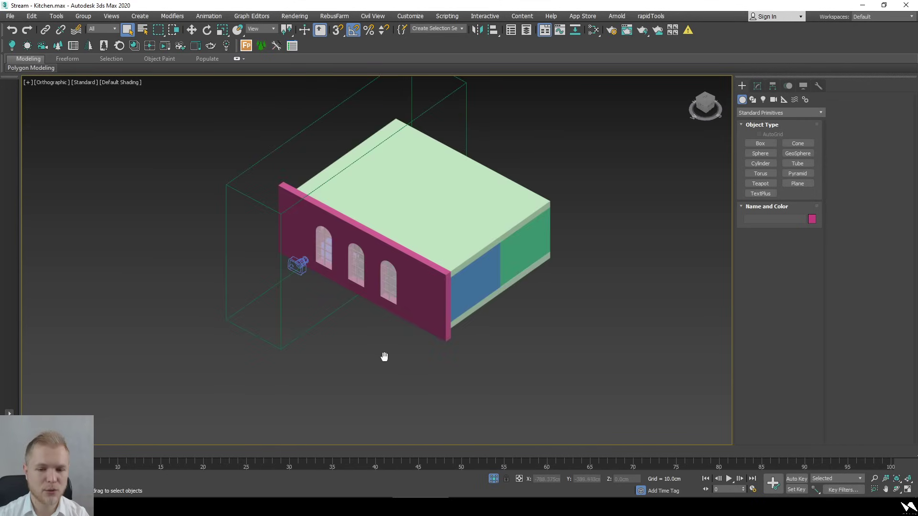
alt+middle_drag(383, 356, 387, 157)
click(433, 320)
click(382, 144)
key(Delete)
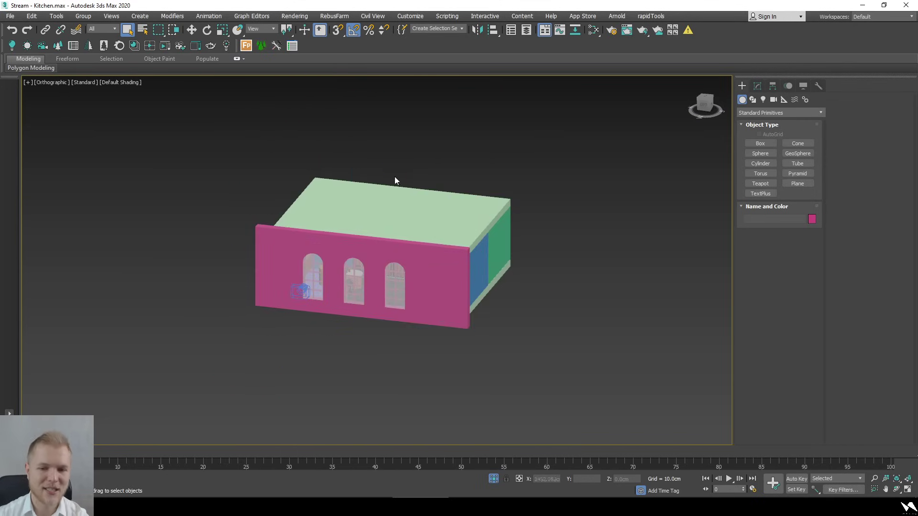
Examine the finished kitchen's layout, ceiling rosette and pendant lamp in wireframe from above and from an angled view
key(F3)
key(t)
scroll(525, 232, up, 8)
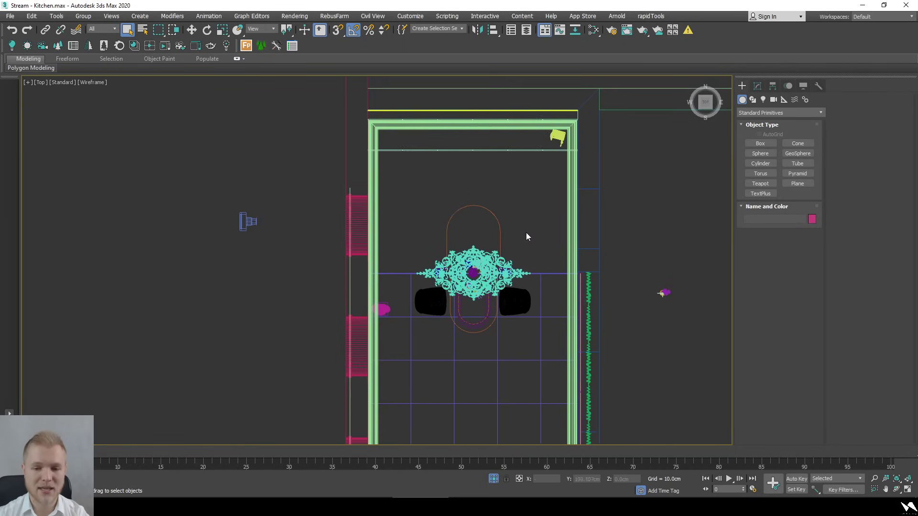
scroll(460, 272, down, 6)
alt+middle_drag(481, 330, 533, 288)
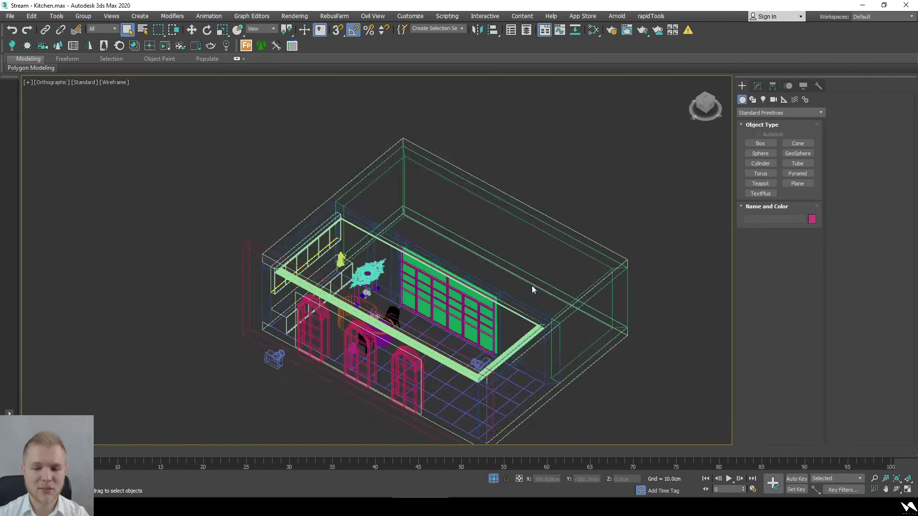
scroll(374, 311, up, 5)
scroll(374, 311, up, 8)
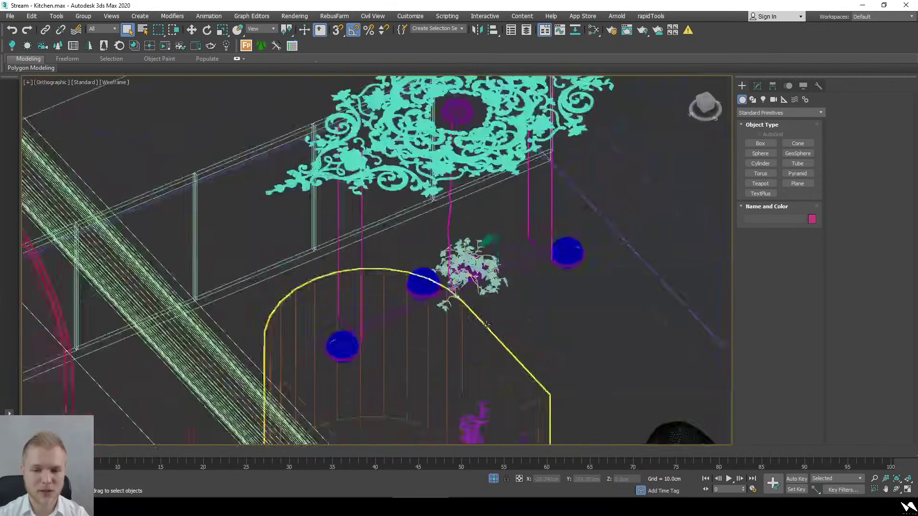
alt+middle_drag(485, 325, 434, 305)
scroll(434, 306, down, 5)
middle_drag(421, 229, 475, 317)
Return to the CoronaCamera001 view and shade it as Clay
key(c)
double_click(452, 183)
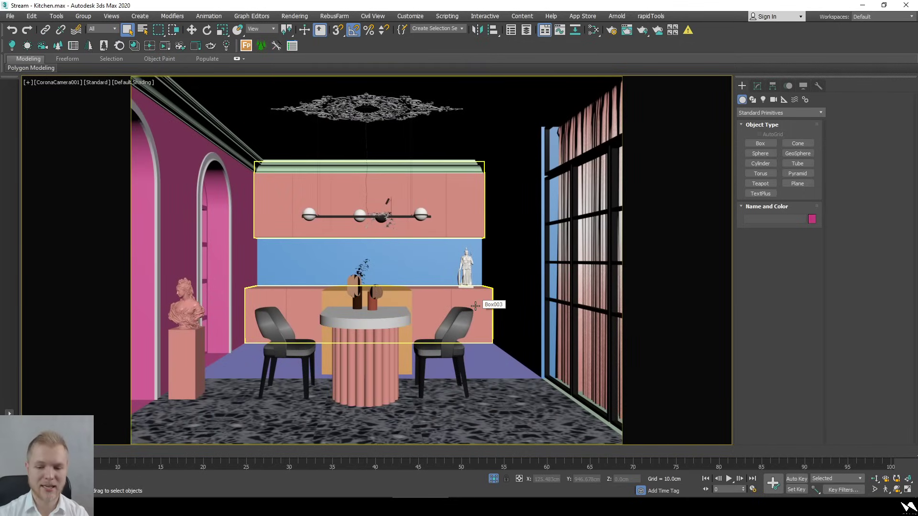
click(131, 82)
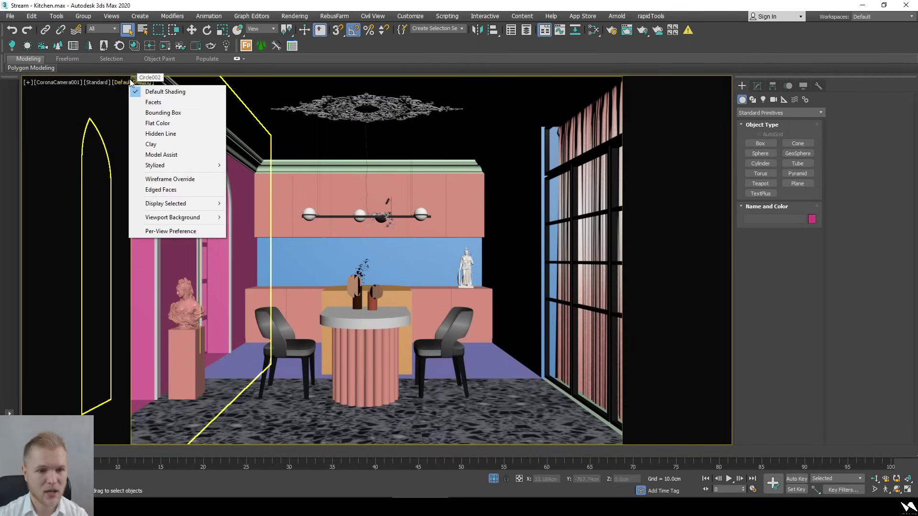
click(152, 144)
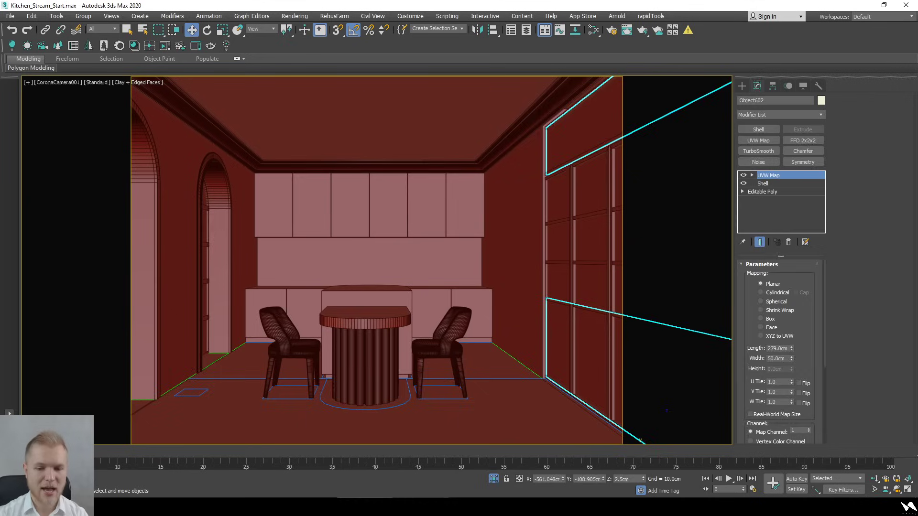
Return to the Stream - Kitchen scene and check the ceiling rosette and partition panels by selecting each one
click(421, 507)
click(378, 118)
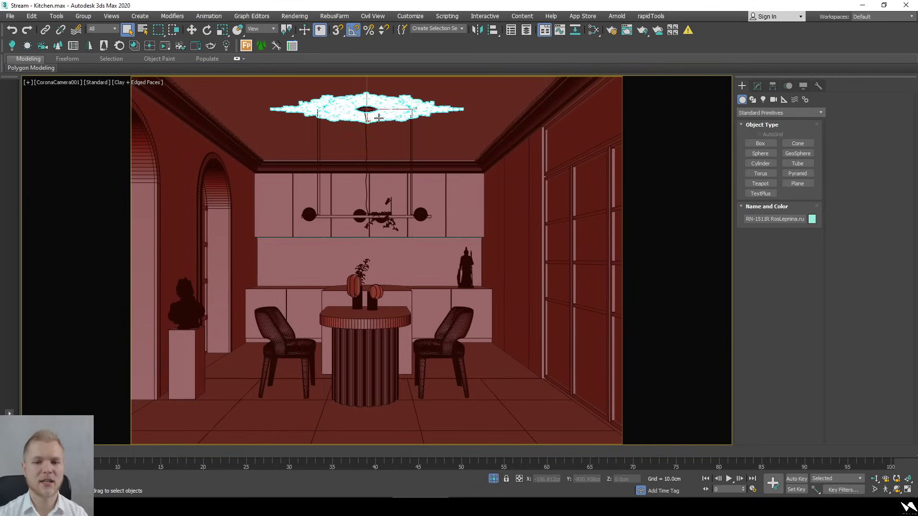
click(597, 283)
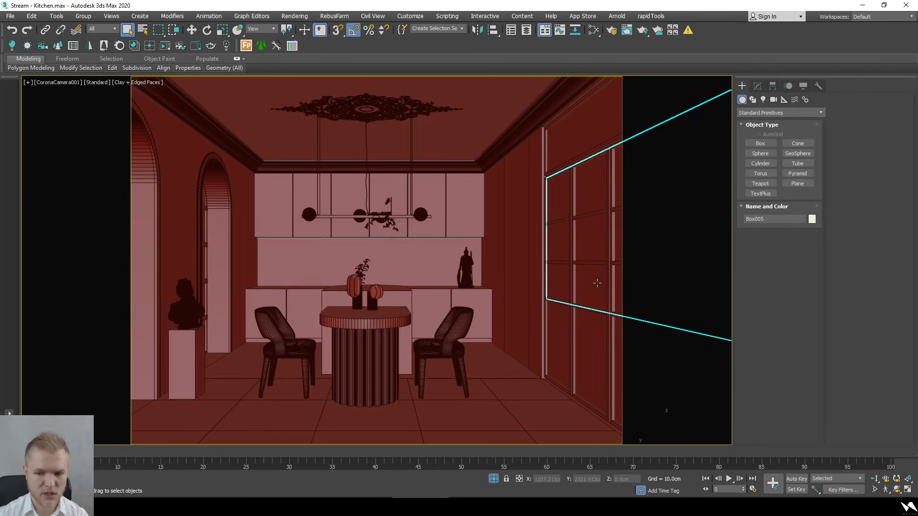
click(596, 367)
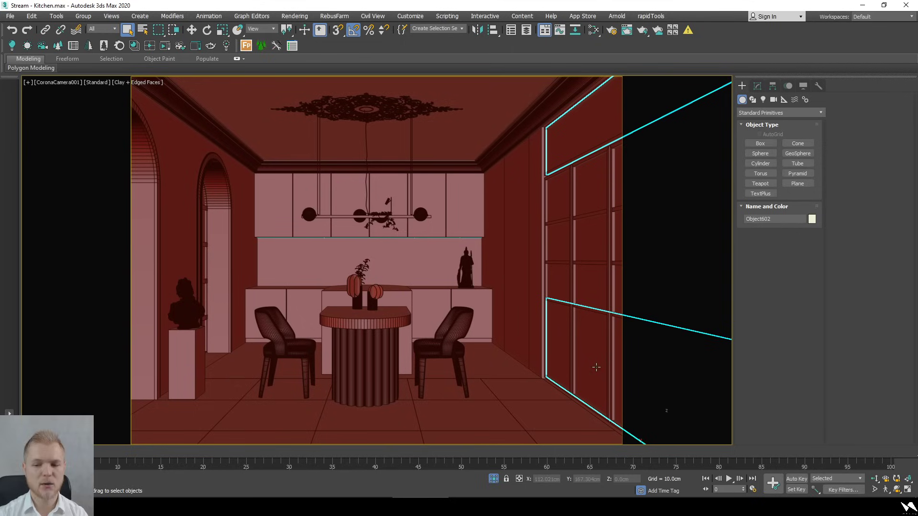
Replace the Corona render setup's override material with a new CoronaMtl
click(611, 30)
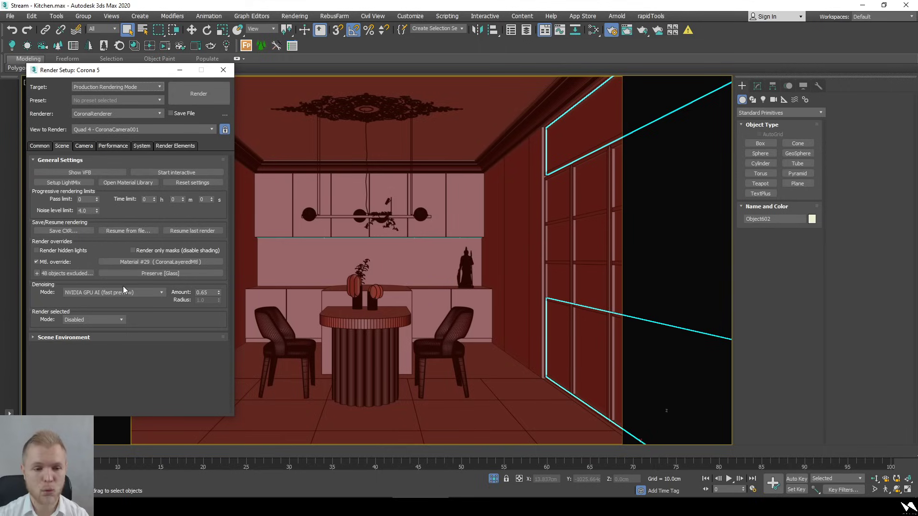
right_click(162, 263)
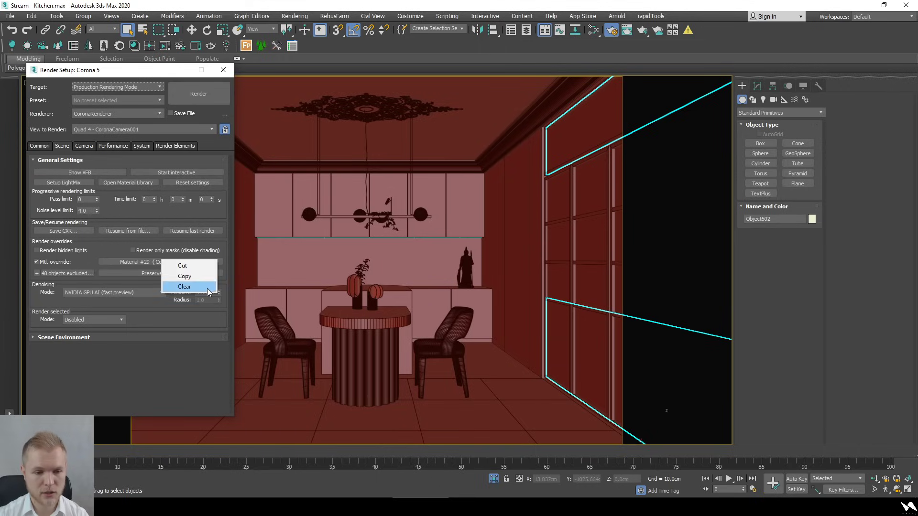
click(183, 287)
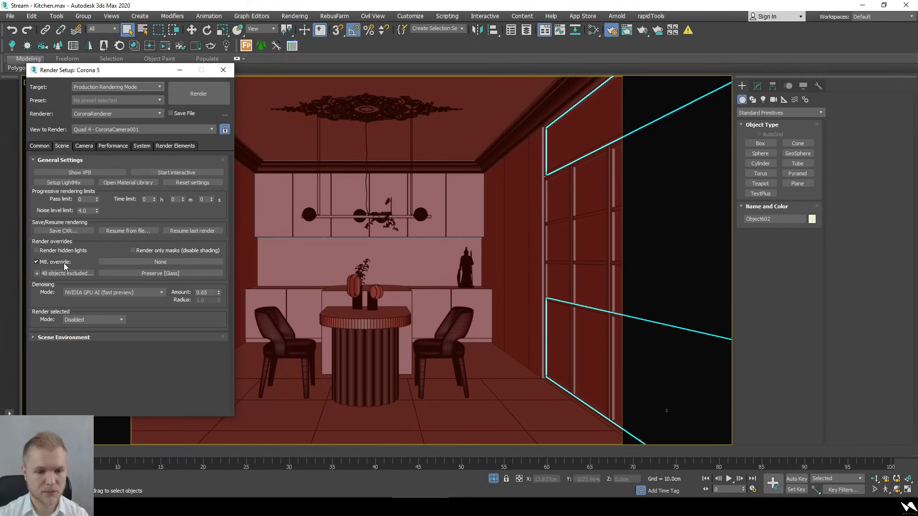
click(144, 262)
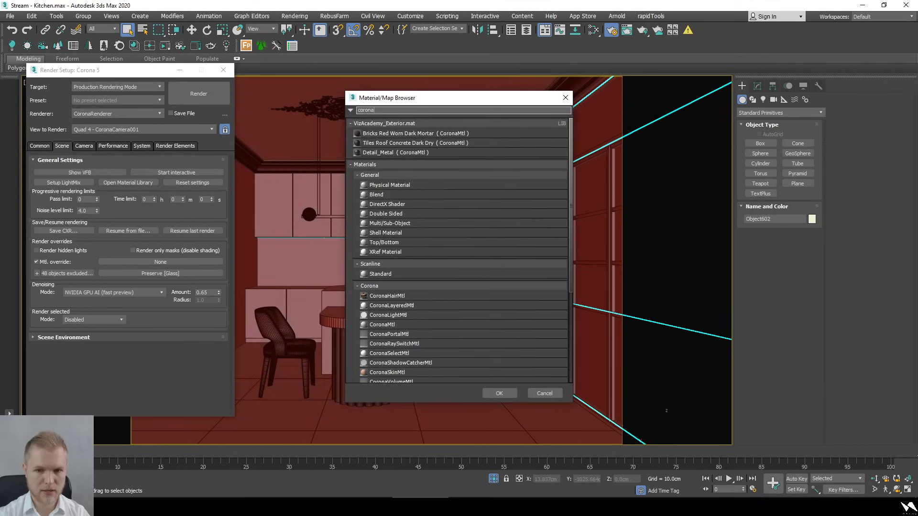
key(Return)
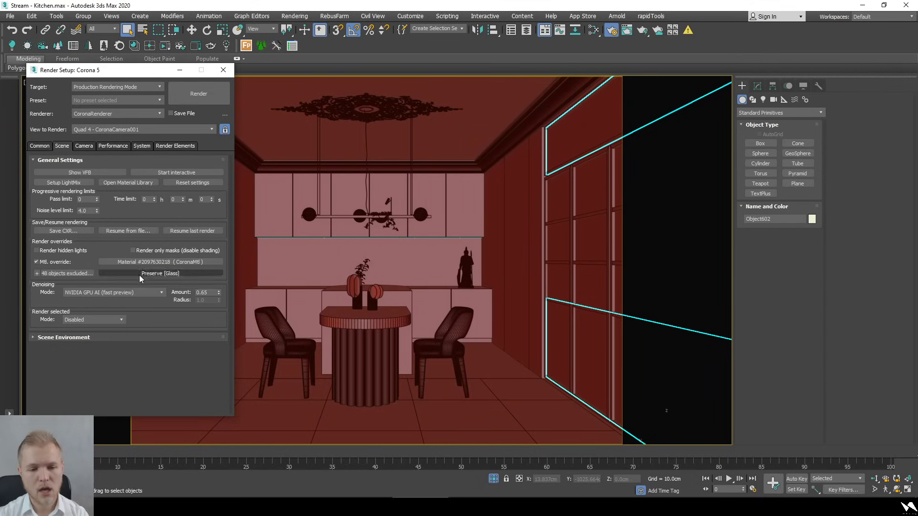
Set the material override to preserve portal materials
click(139, 276)
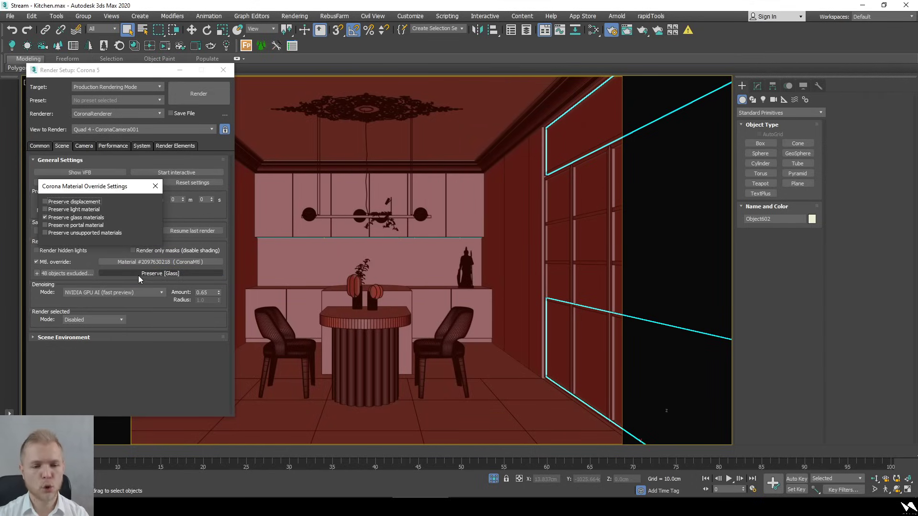
click(81, 225)
click(156, 186)
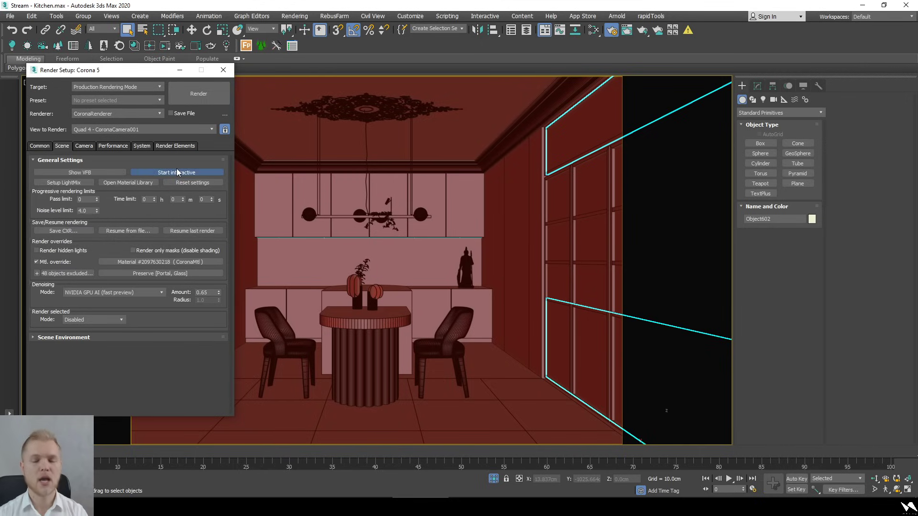
Start an interactive Corona render, display the BEAUTY pass and move the frame buffer clear of the render settings
click(177, 172)
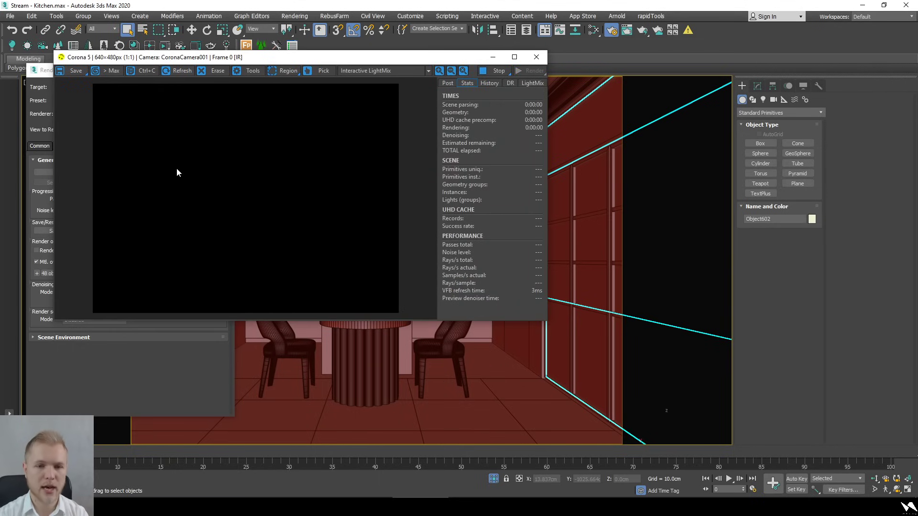
click(365, 71)
click(363, 80)
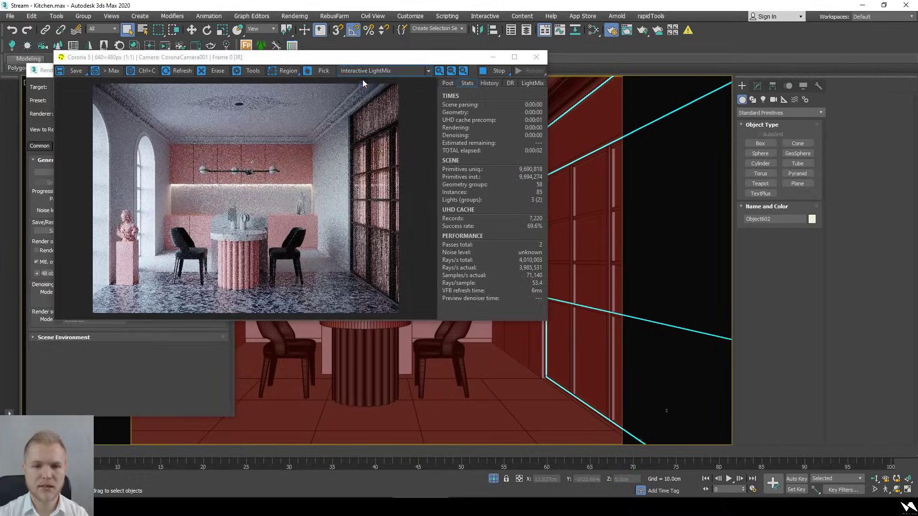
drag(366, 57, 618, 86)
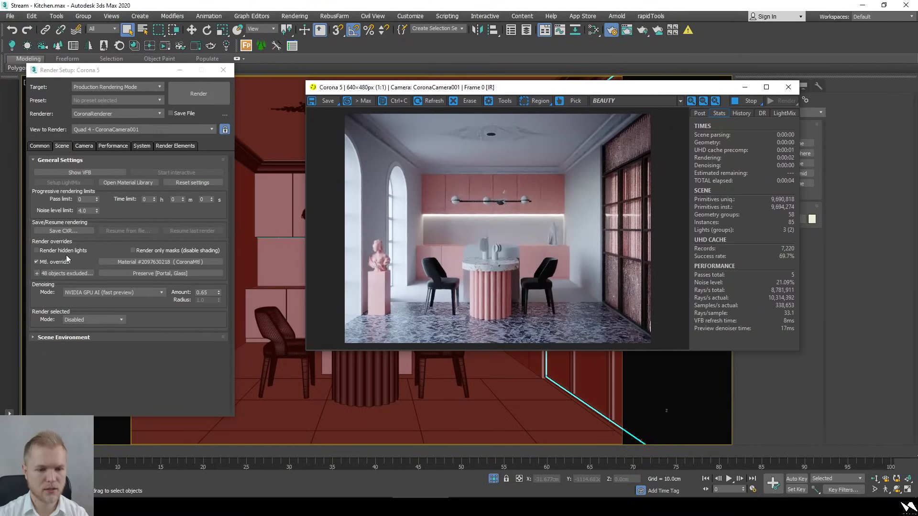
Clear all objects from the material override's exclusion list and move the frame buffer to review the overridden render
click(58, 274)
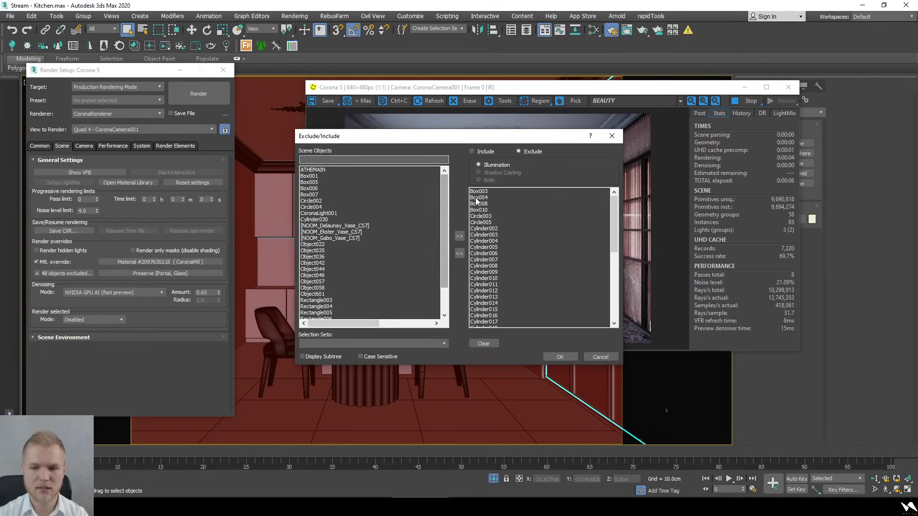
click(488, 342)
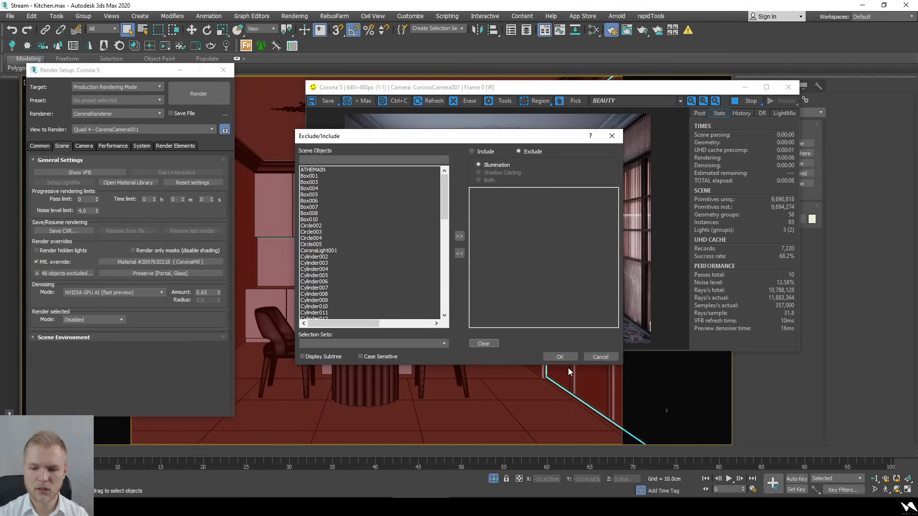
click(559, 357)
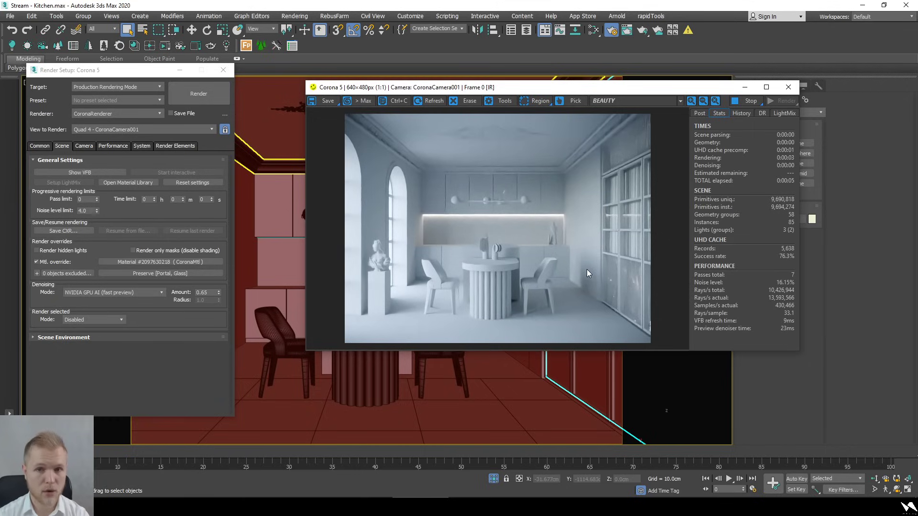
scroll(586, 268, up, 1)
scroll(494, 221, down, 1)
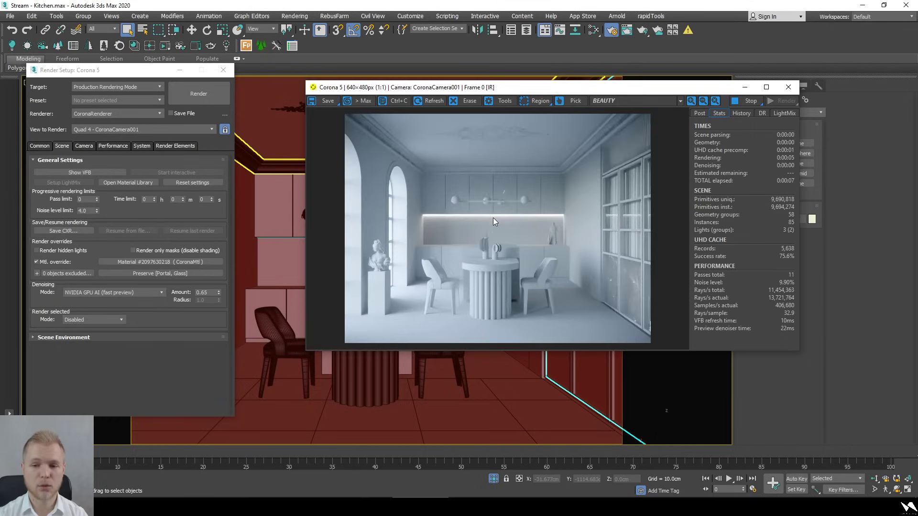
drag(499, 87, 406, 127)
Expand the scene environment settings and clear the CoronaSky map from the single map slot
click(128, 351)
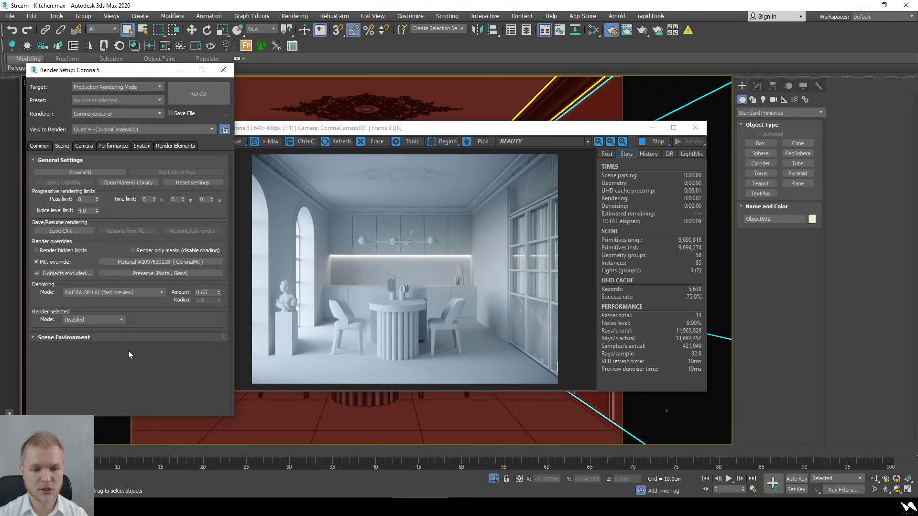
click(109, 340)
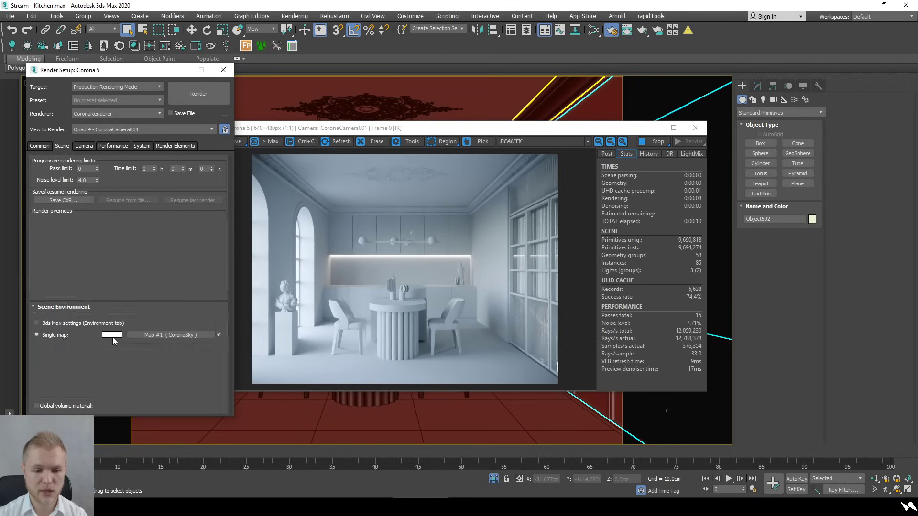
right_click(167, 338)
click(202, 366)
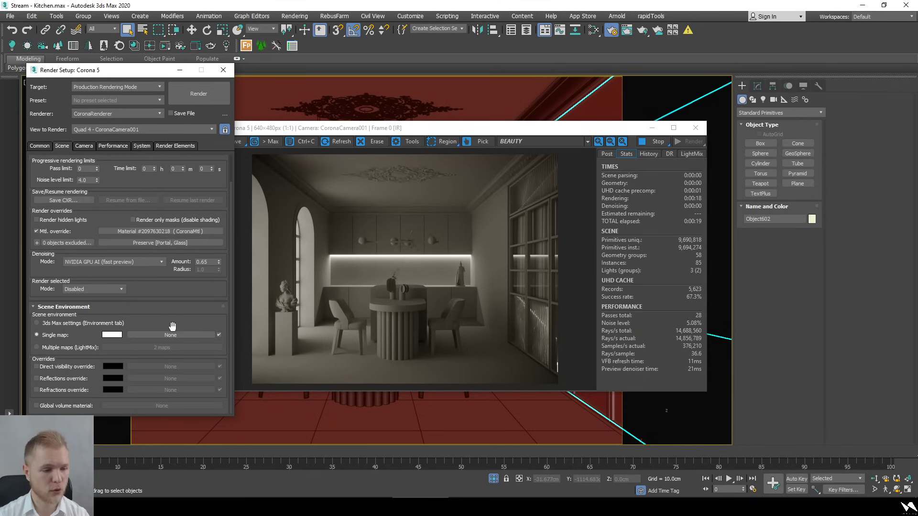
Assign a new CoronaSky map to the scene environment's single map slot
click(161, 334)
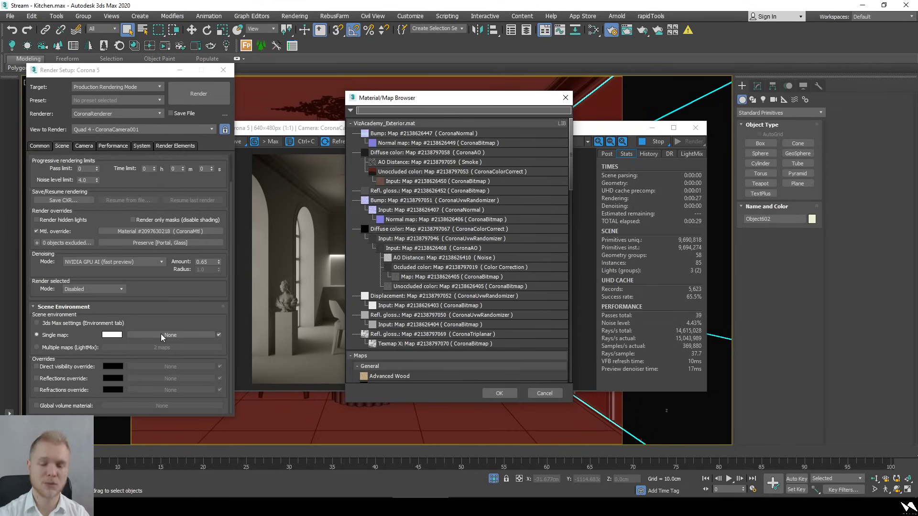
text(corona)
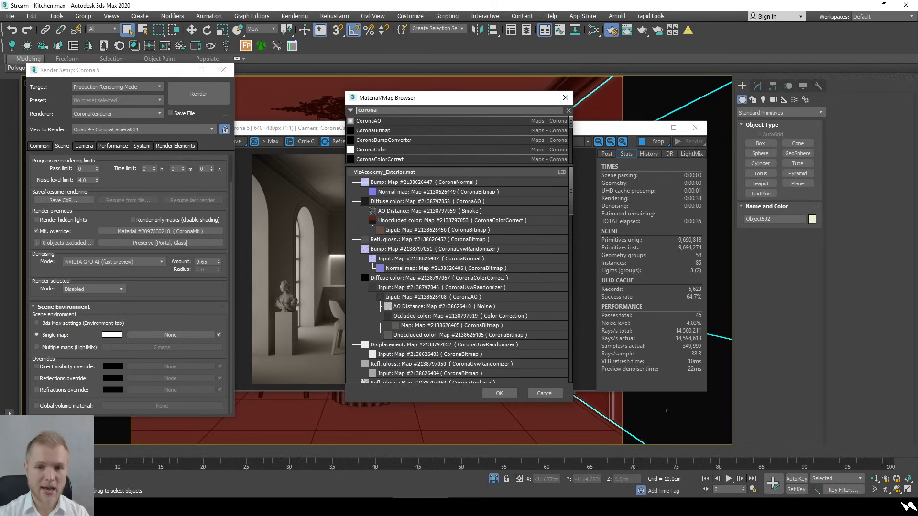
text(sky)
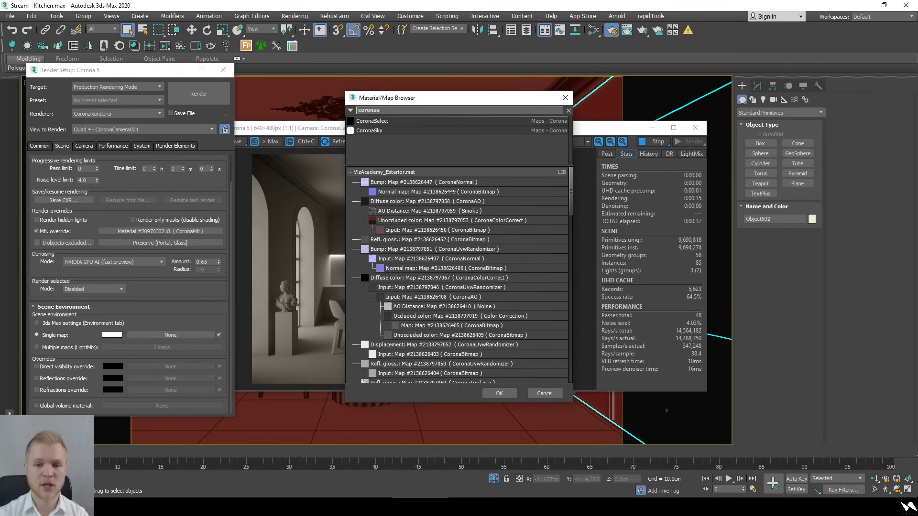
key(Return)
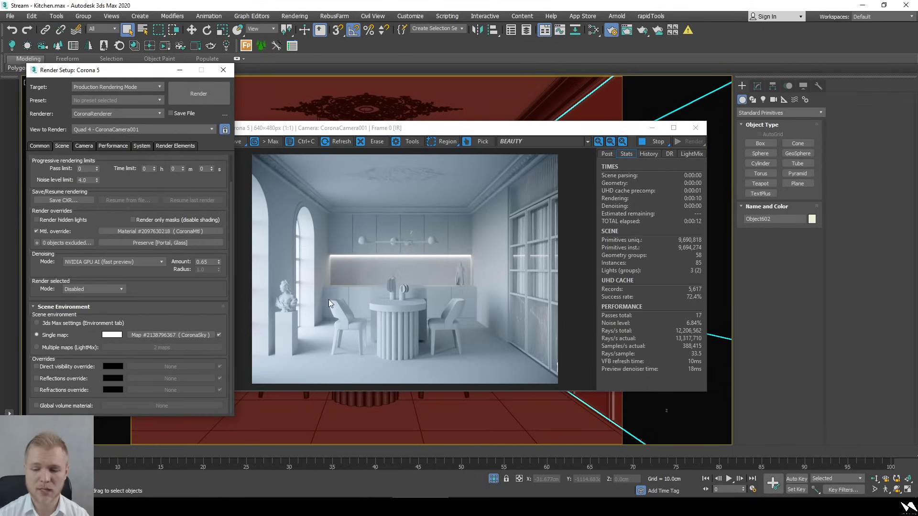
Check the Kitchen_001.jpg reference image, and minimize it together with the render settings and frame buffer
key(alt+Tab)
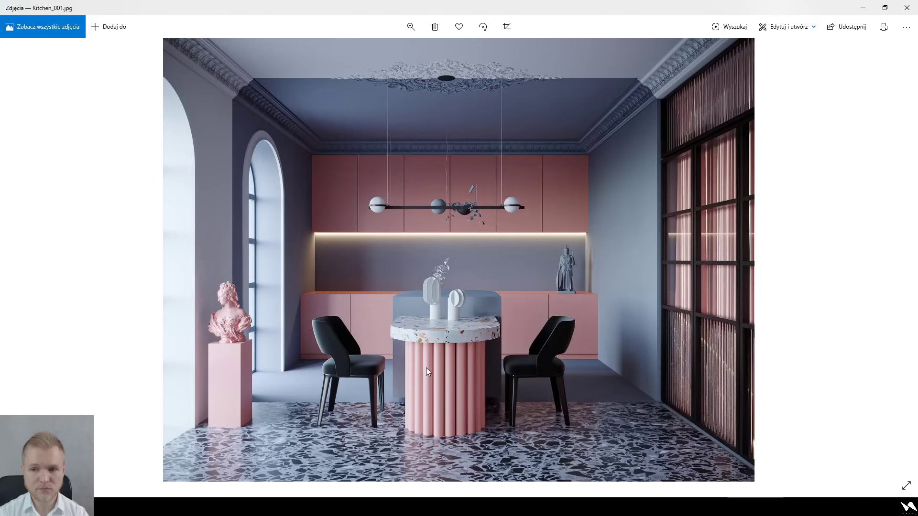
click(871, 11)
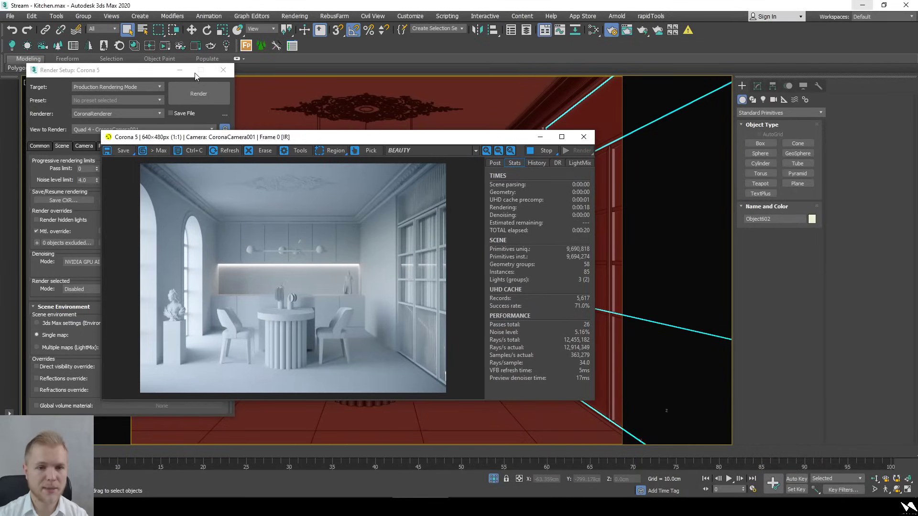
click(180, 70)
click(540, 136)
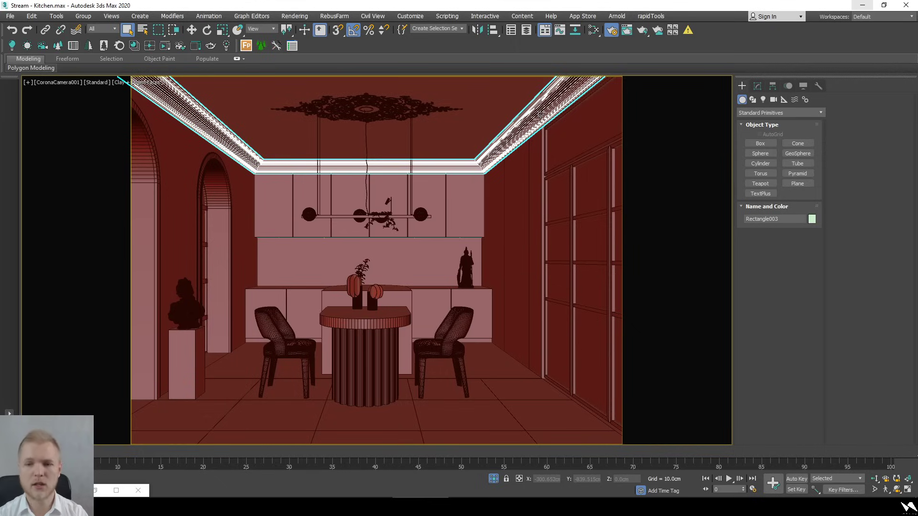
Isolate the ceiling crown moulding, display it shaded with edges and show its Corona displacement modifier settings
key(alt+q)
key(t)
key(z)
alt+middle_drag(441, 216, 446, 212)
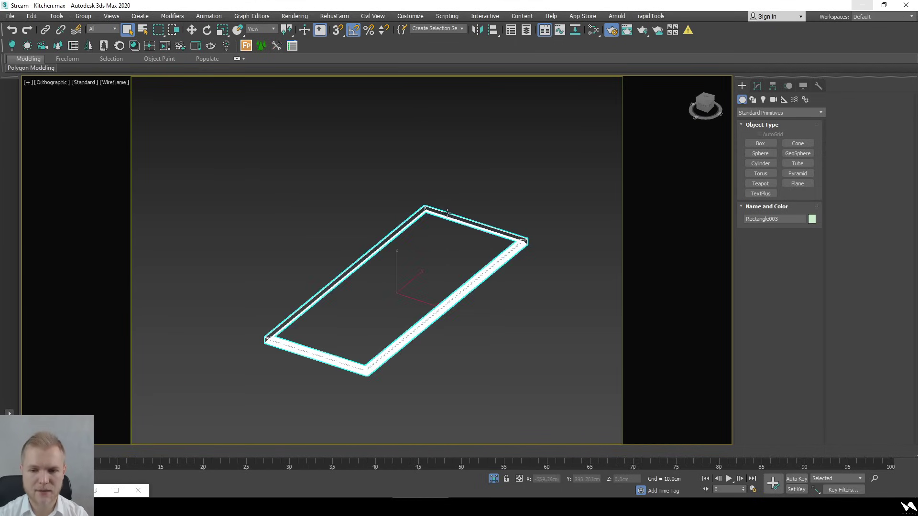
scroll(379, 261, up, 10)
key(F3)
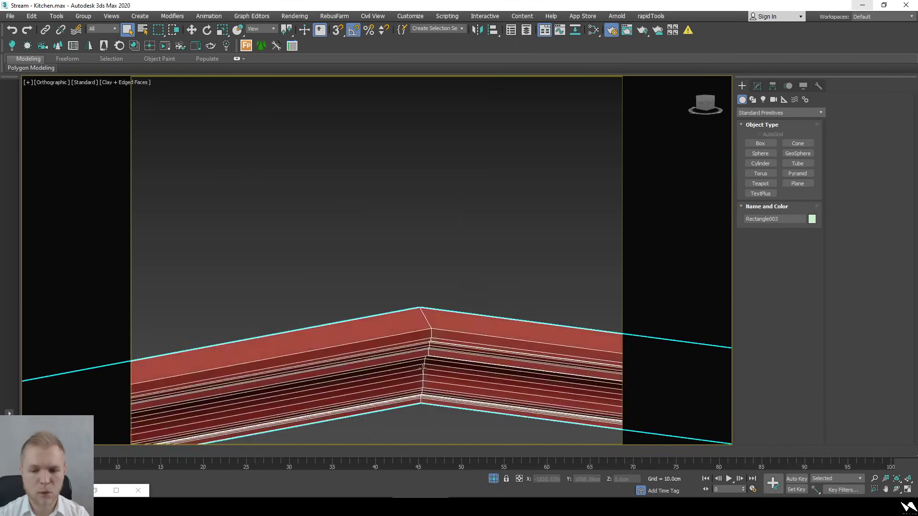
middle_drag(422, 367, 446, 288)
scroll(442, 292, up, 3)
scroll(442, 291, down, 3)
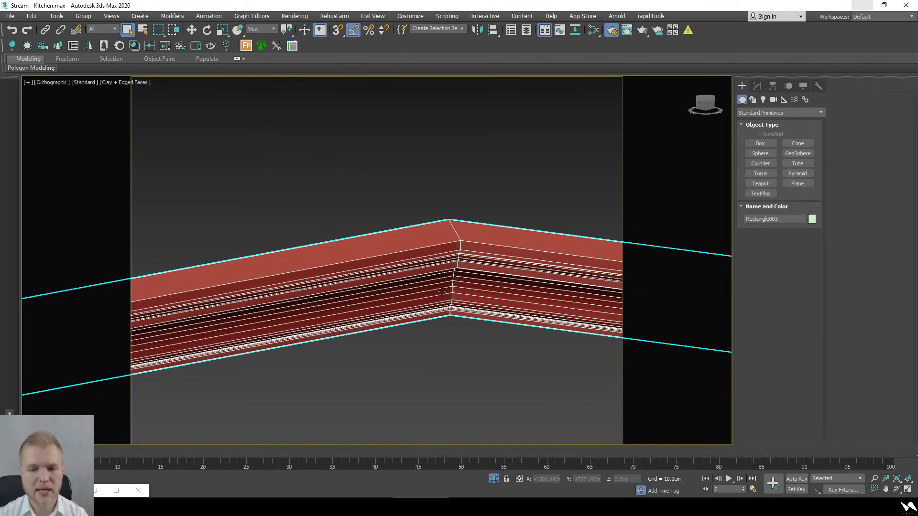
alt+middle_drag(554, 233, 624, 208)
click(757, 86)
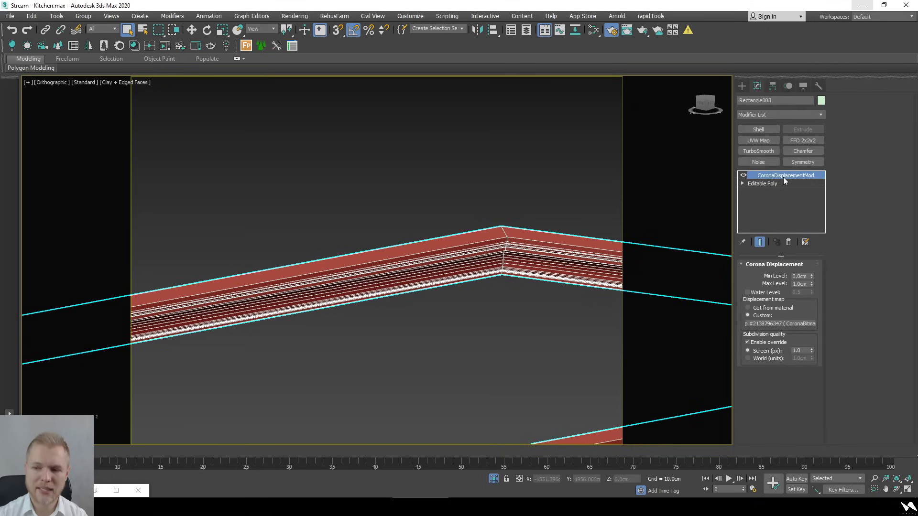
alt+middle_drag(403, 311, 435, 364)
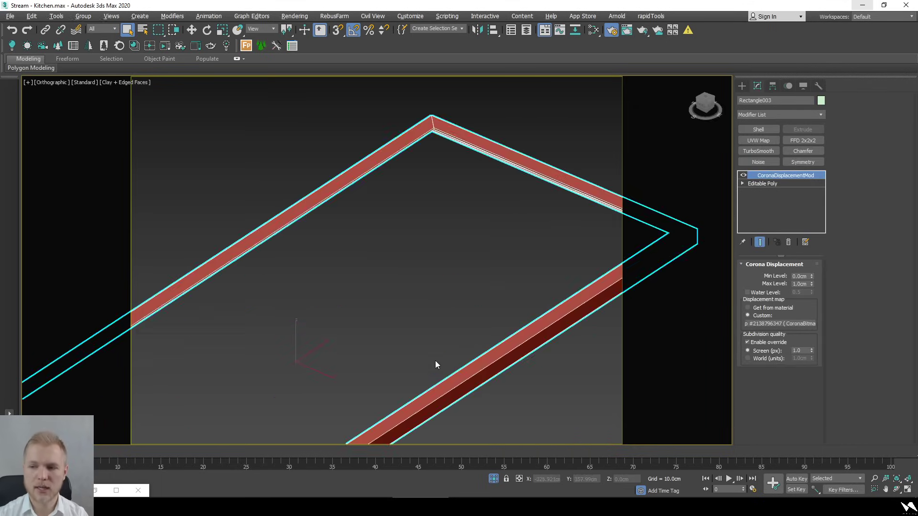
Add a UVW Map modifier to the crown moulding and set its planar length and width to 15 cm
click(760, 140)
alt+middle_drag(542, 248, 493, 248)
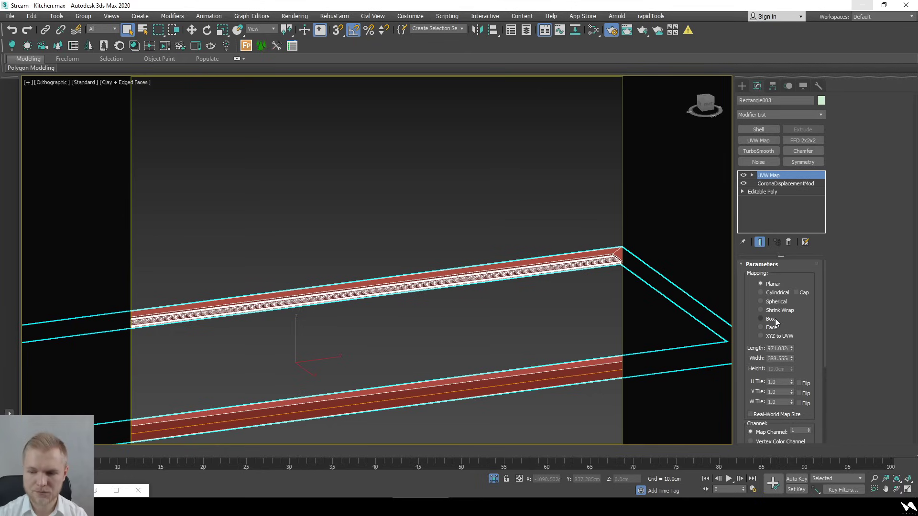
alt+middle_drag(579, 323, 389, 258)
key(e)
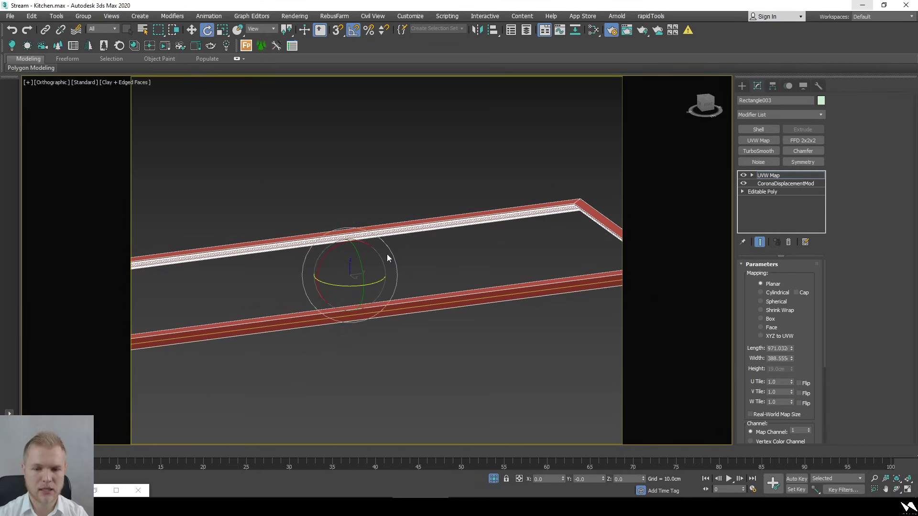
double_click(779, 349)
text(15.0cm)
key(Tab)
text(15)
key(Return)
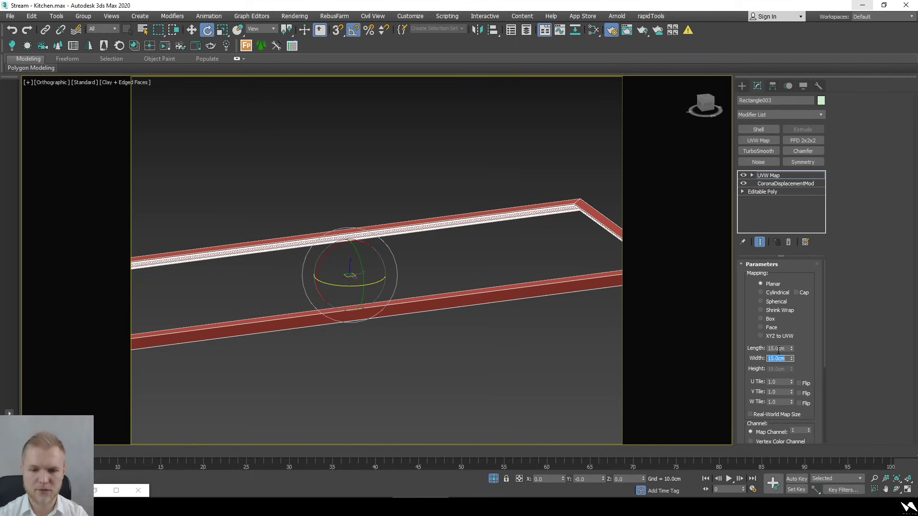
Move the UVW Map gizmo to the moulding's far short side and rotate it 90 degrees about X to stand upright
key(w)
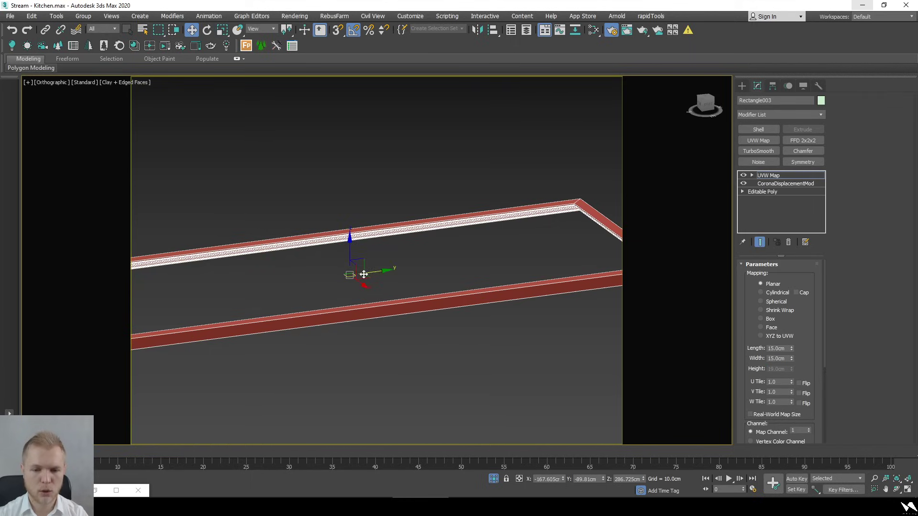
drag(363, 274, 607, 258)
alt+middle_drag(606, 258, 413, 274)
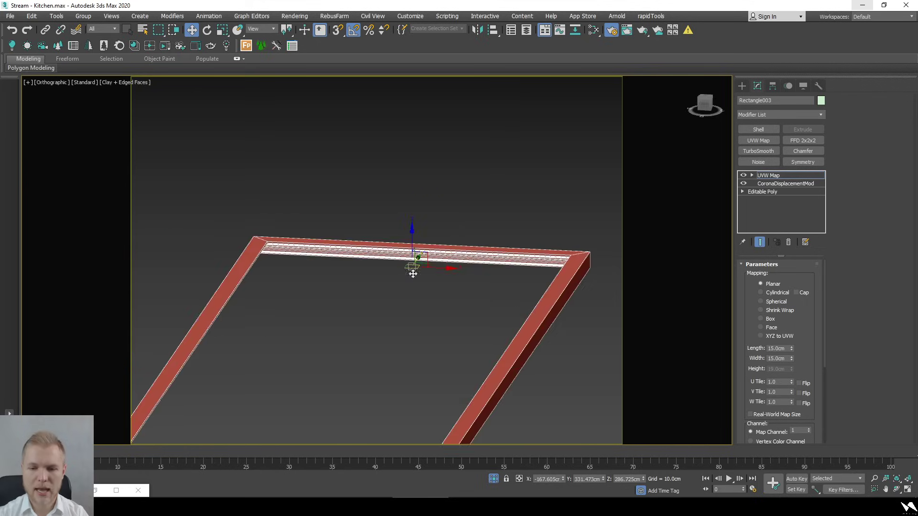
scroll(412, 274, up, 5)
key(e)
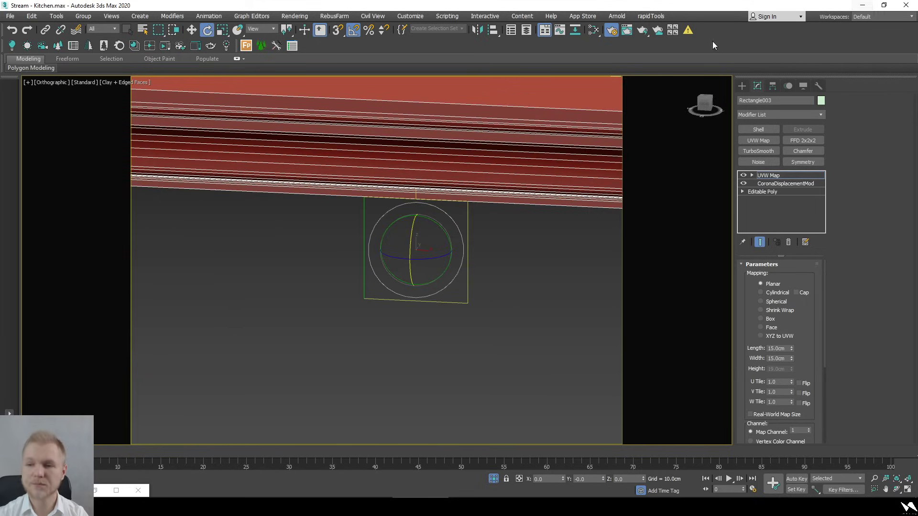
drag(703, 109, 581, 164)
key(f)
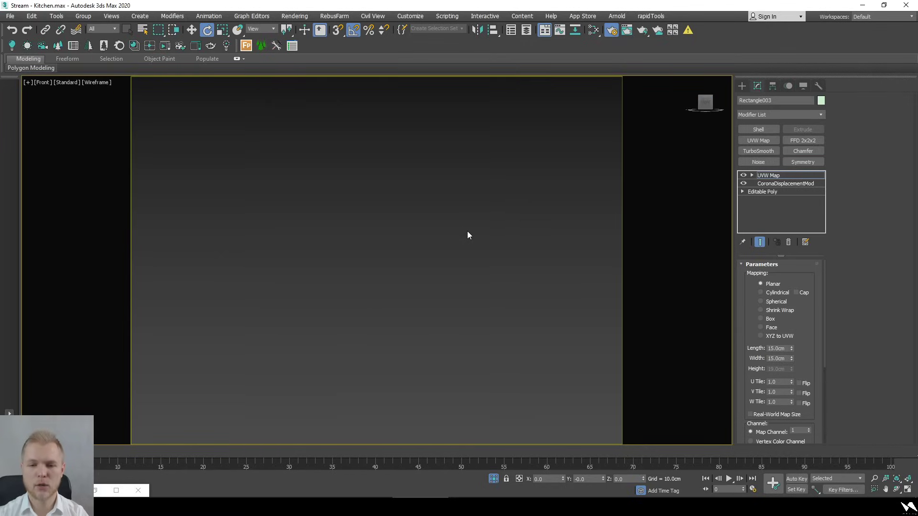
scroll(372, 275, up, 6)
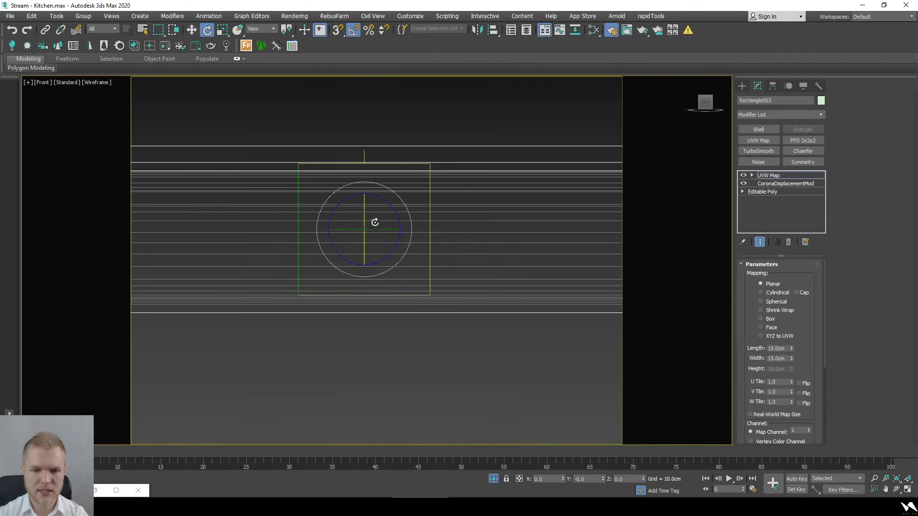
key(F3)
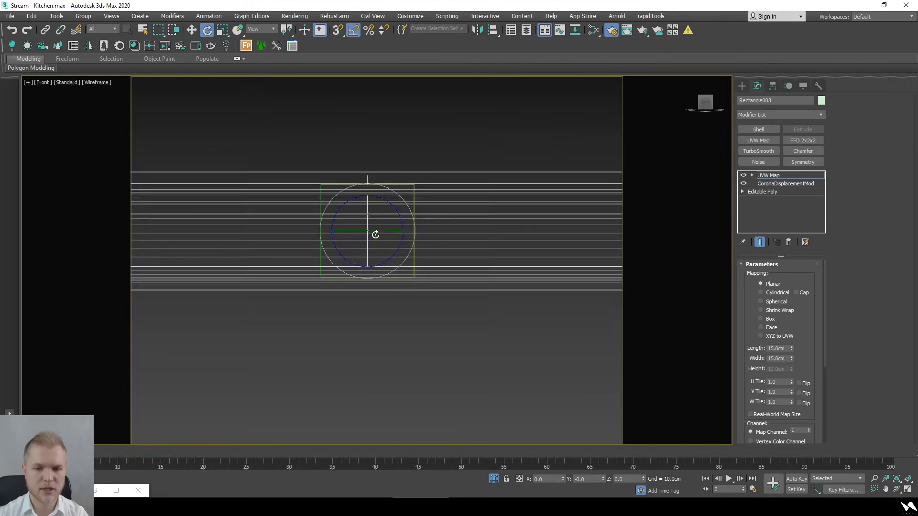
Set the UVW Map gizmo's length and width to 12 cm
double_click(777, 349)
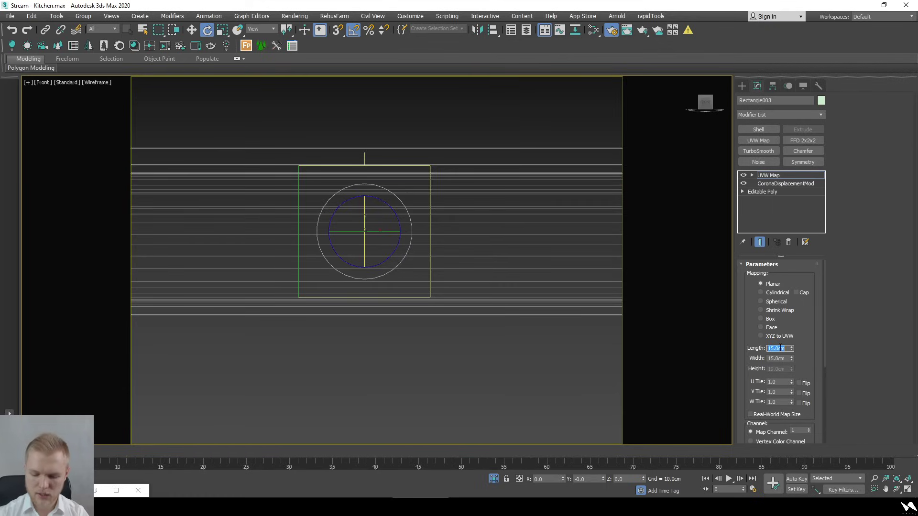
text(12)
key(Tab)
text(12)
key(Return)
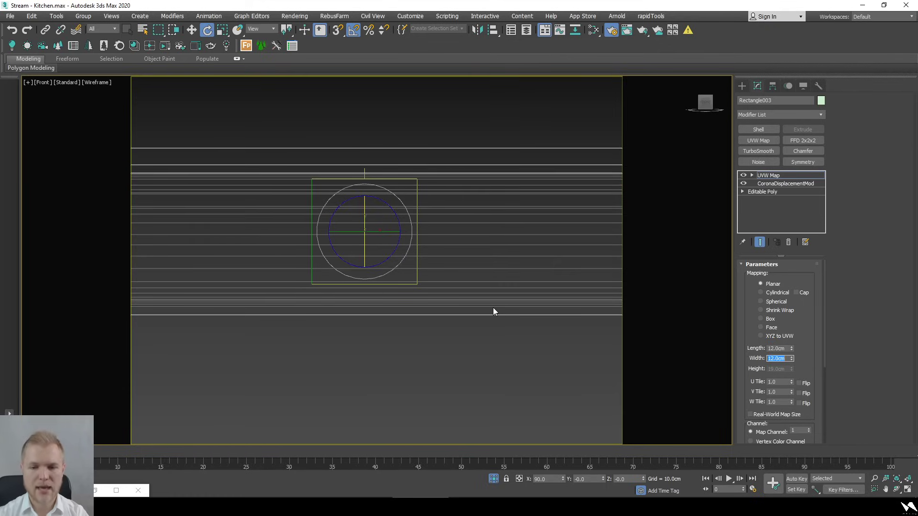
Return to the shaded CoronaCamera001 view and place the CoronaDisplacementMod above the UVW Map in the modifier stack
key(c)
double_click(446, 185)
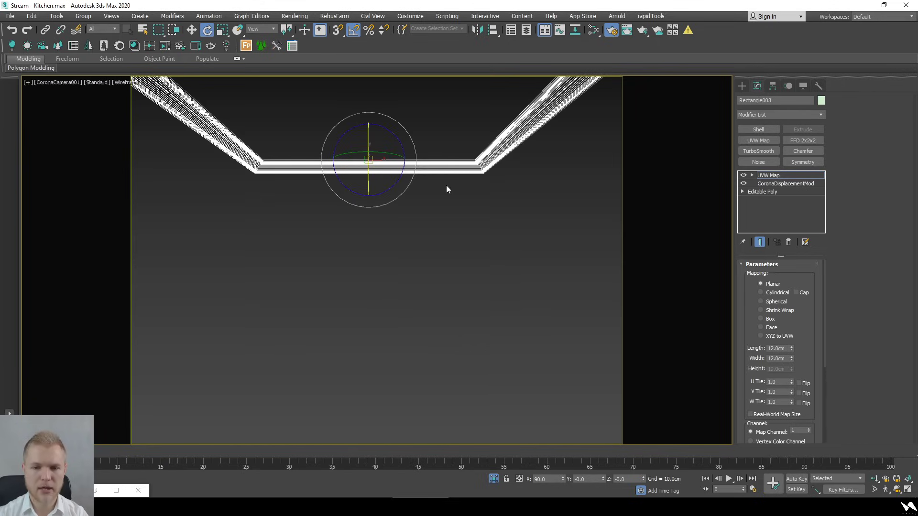
key(c)
click(489, 324)
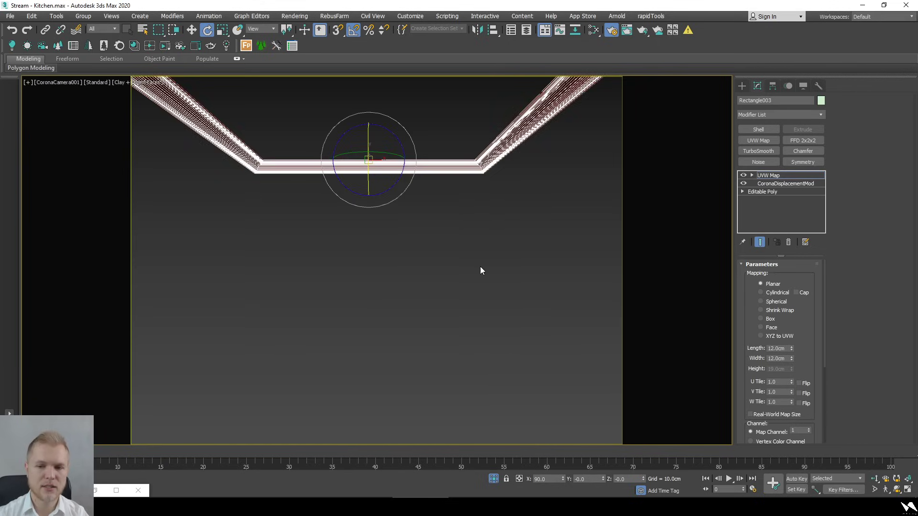
drag(798, 185, 795, 174)
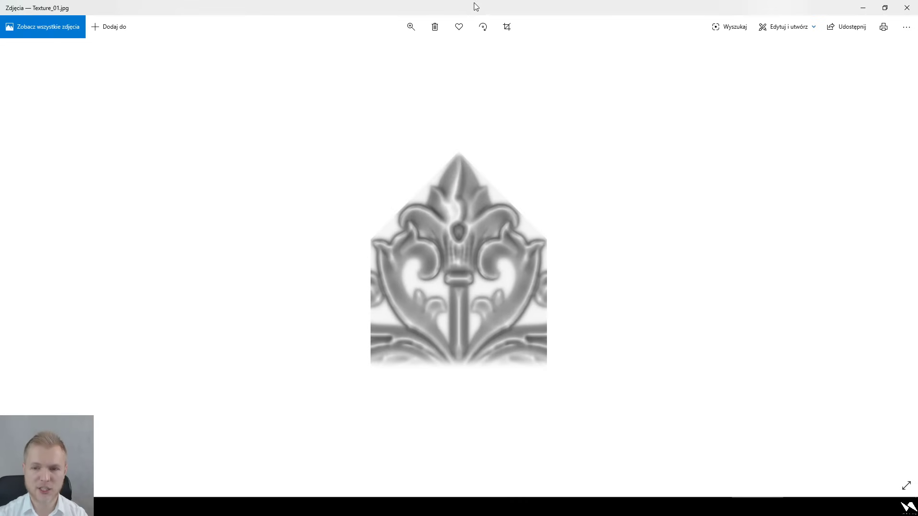
View the Texture_01.jpg ornament image in a smaller window and close it
double_click(475, 5)
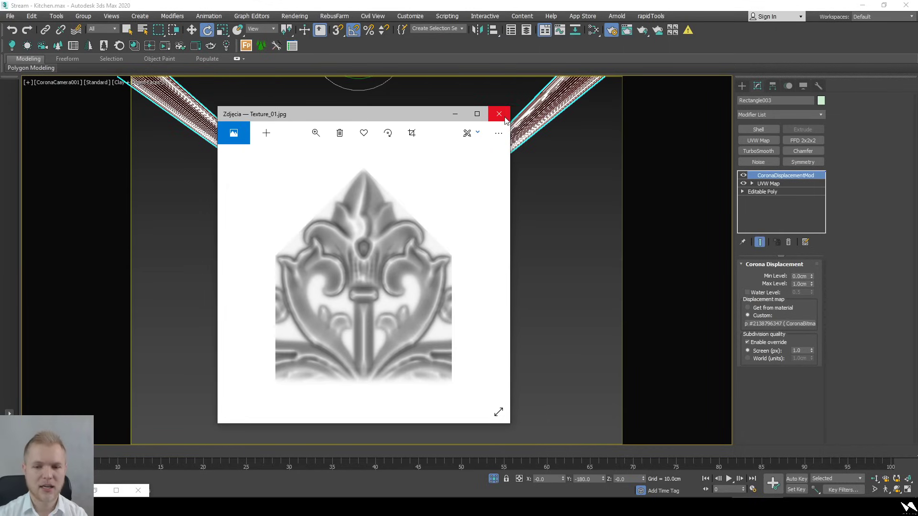
click(501, 115)
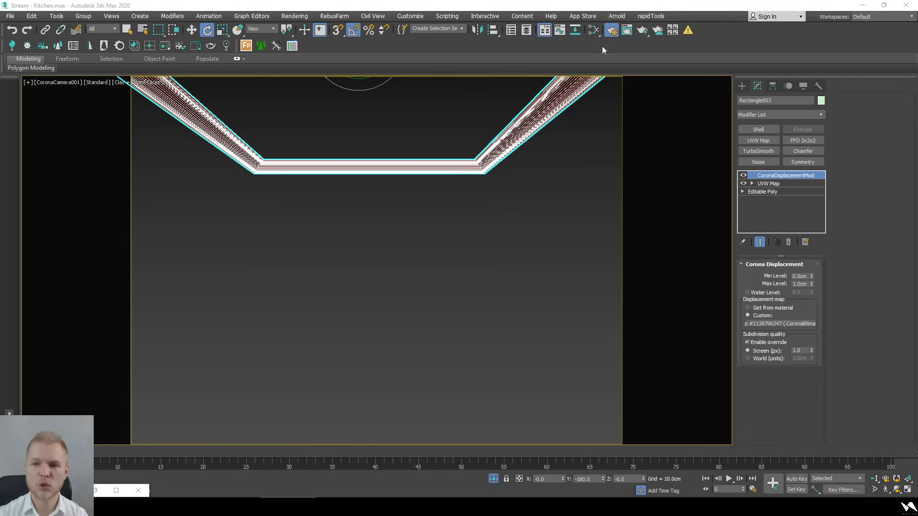
Remove the UVW Map modifier from the crown moulding and unhide all scene objects
right_click(779, 184)
click(795, 200)
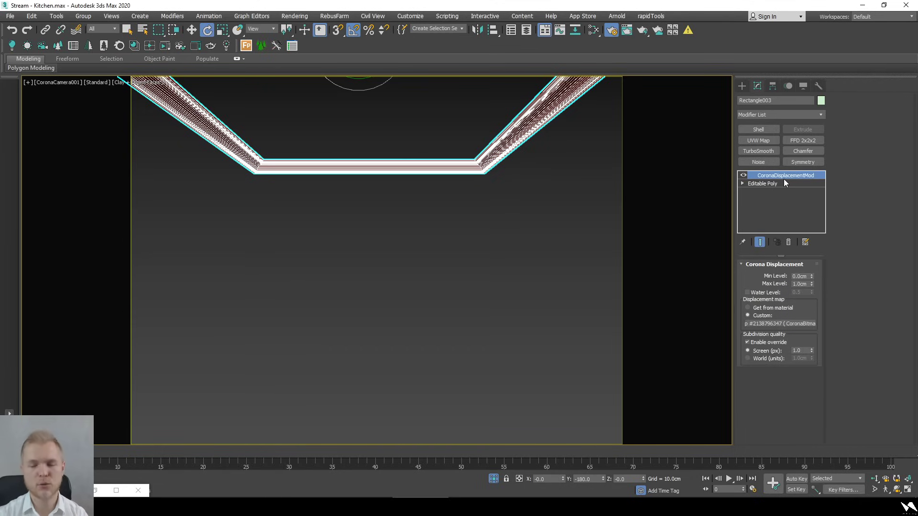
drag(783, 179, 404, 197)
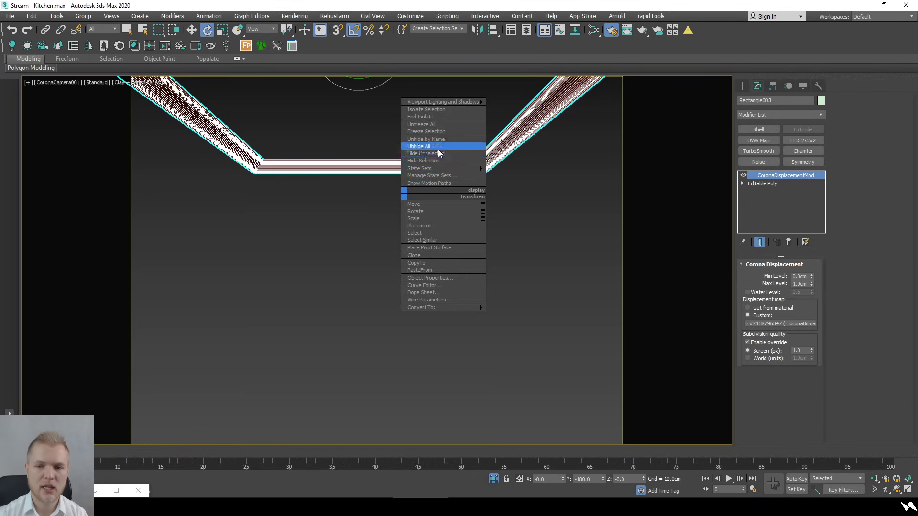
click(438, 146)
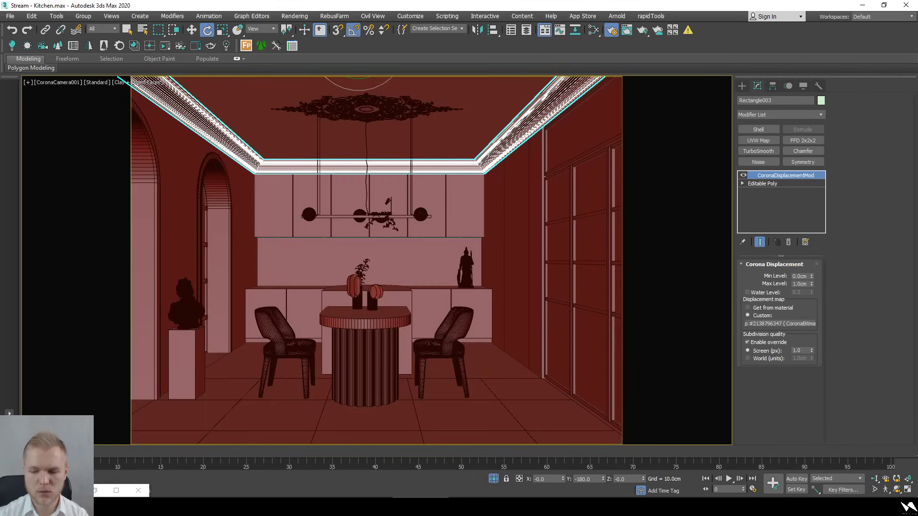
View the Kitchen_001.jpg reference render, and compare the wall and ceiling objects in the camera's wireframe and shaded displays
key(alt+Tab)
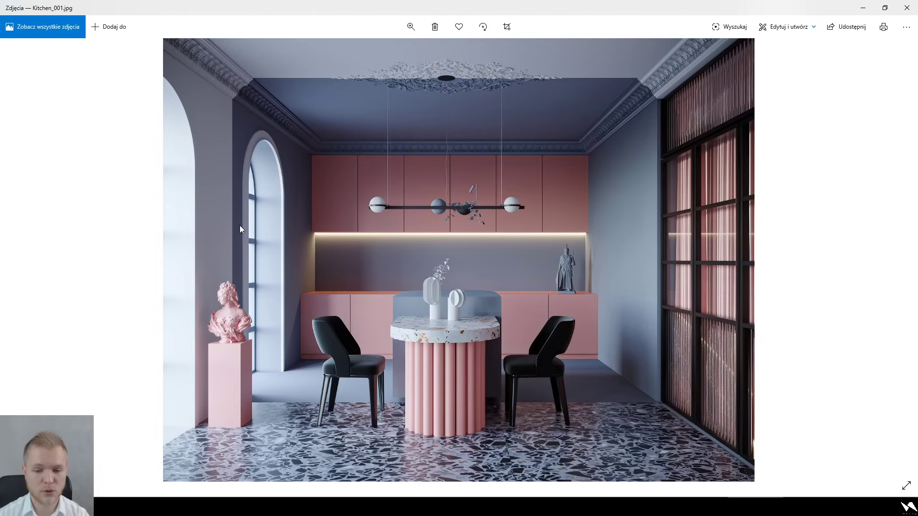
click(863, 8)
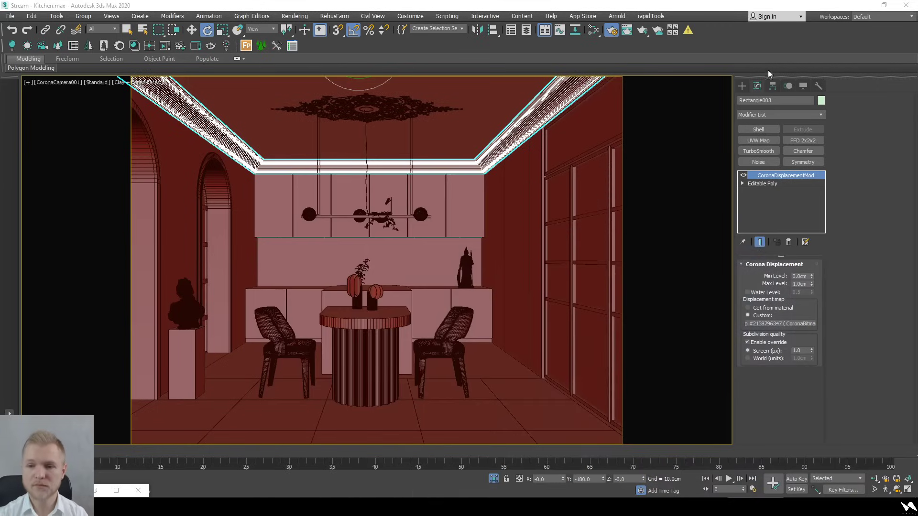
ctrl+click(504, 189)
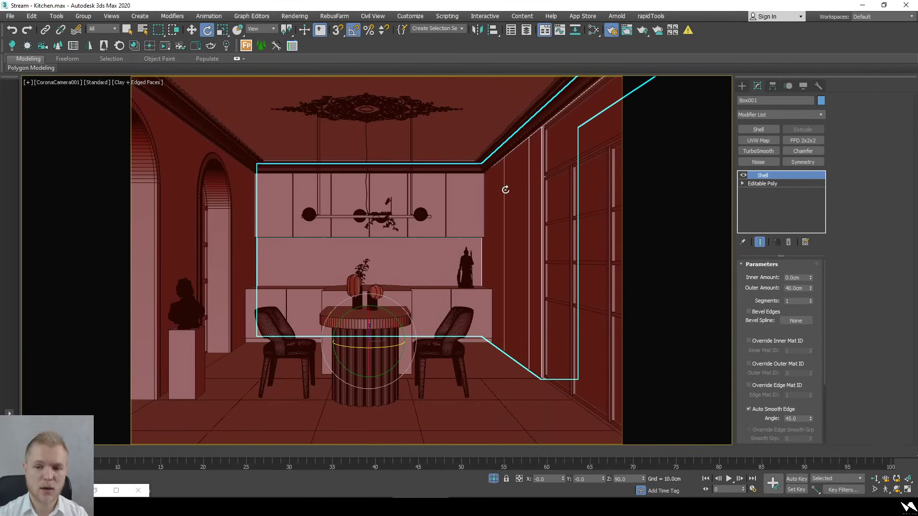
ctrl+click(439, 106)
key(F3)
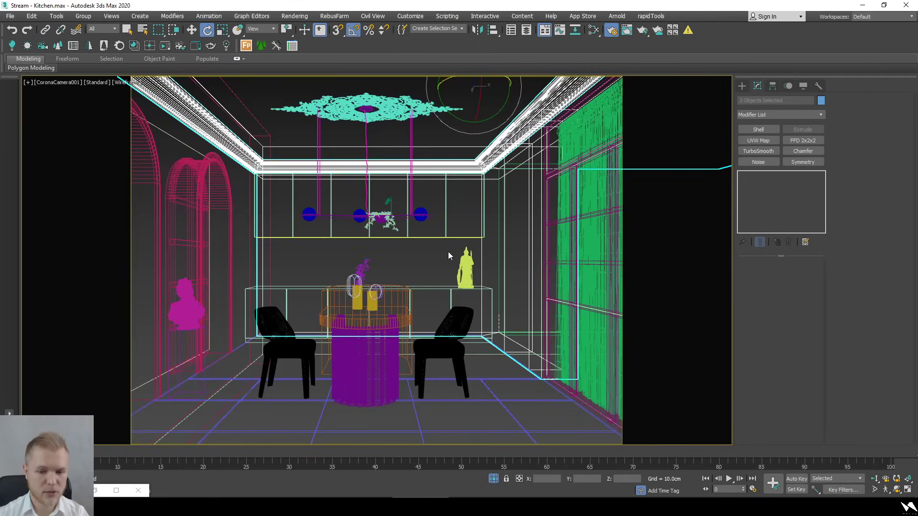
click(409, 254)
key(F3)
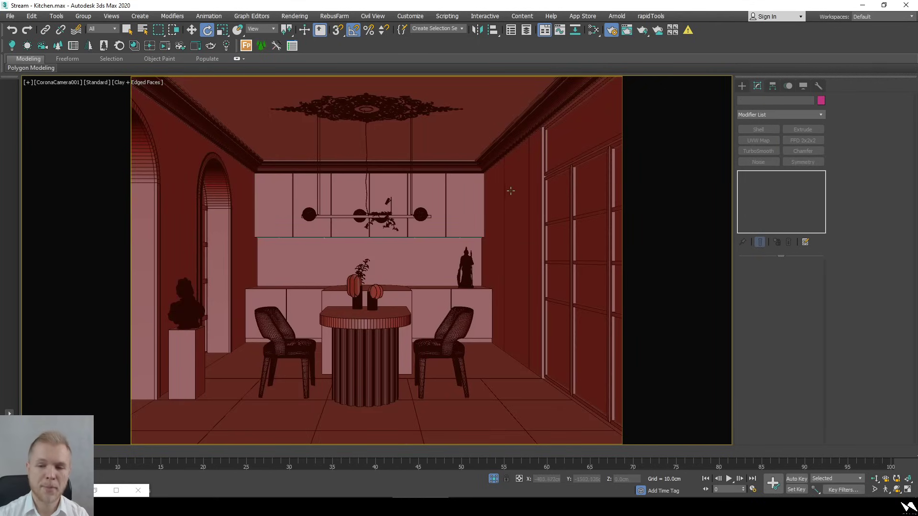
Locate and select the thin rectangular Corona light at the wall cabinets, starting from the Top view
click(457, 242)
key(t)
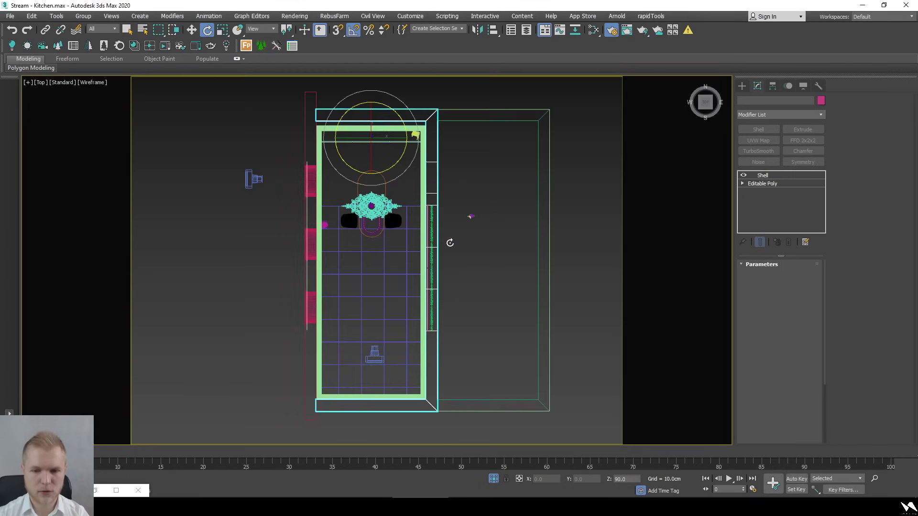
scroll(475, 264, up, 8)
scroll(371, 282, down, 2)
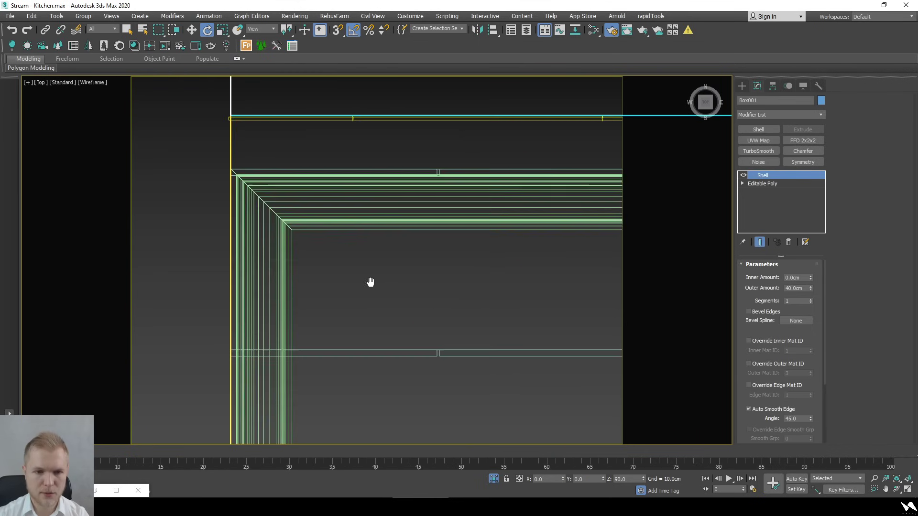
alt+middle_drag(371, 282, 416, 256)
middle_drag(296, 354, 366, 229)
scroll(354, 227, up, 7)
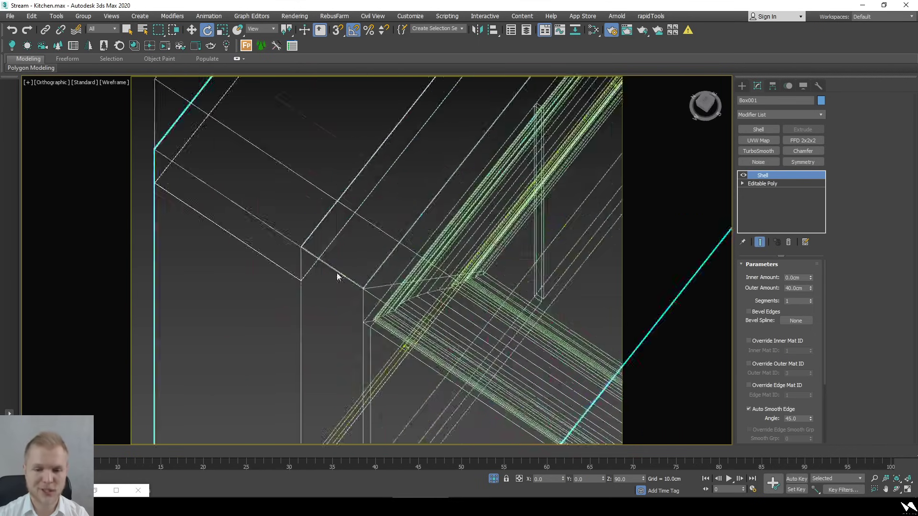
click(338, 341)
scroll(344, 338, down, 3)
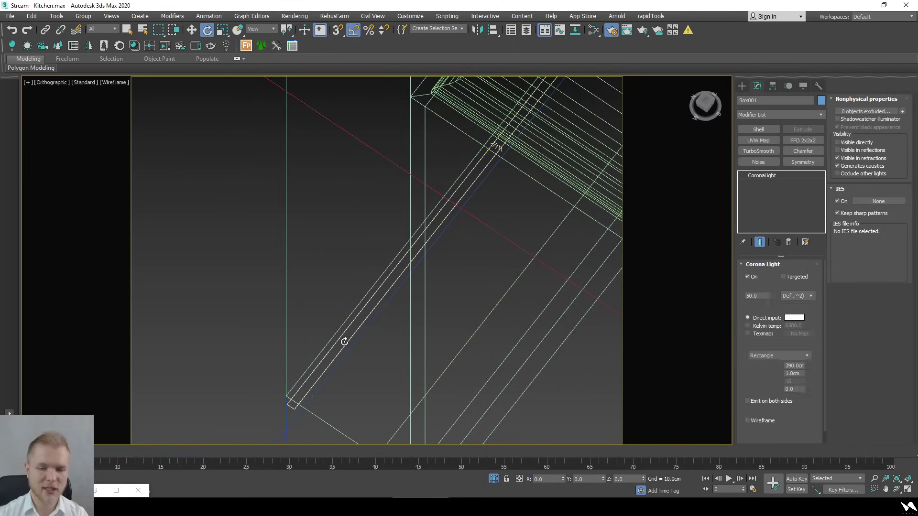
Examine the selected Corona light's placement behind the wall cabinets and within the whole room from several angles
scroll(354, 339, down, 4)
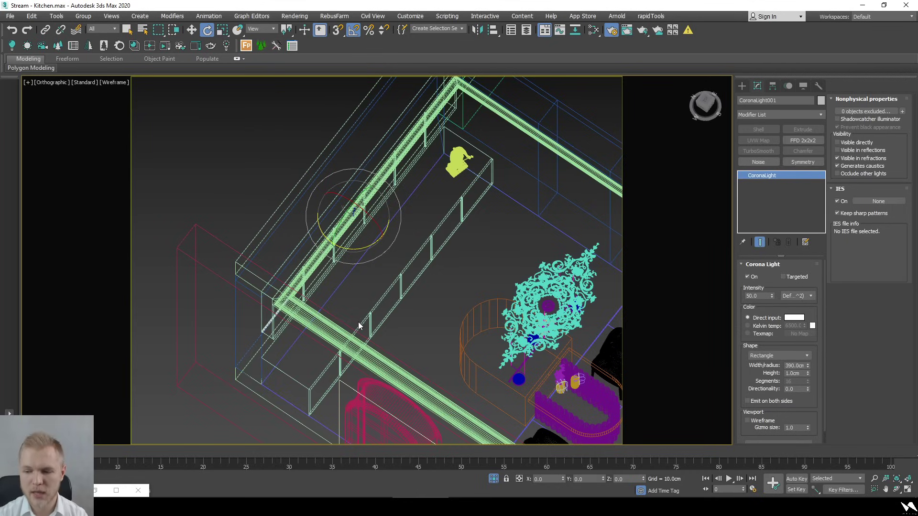
scroll(358, 322, down, 5)
alt+middle_drag(370, 311, 449, 286)
scroll(375, 322, up, 5)
scroll(449, 285, up, 5)
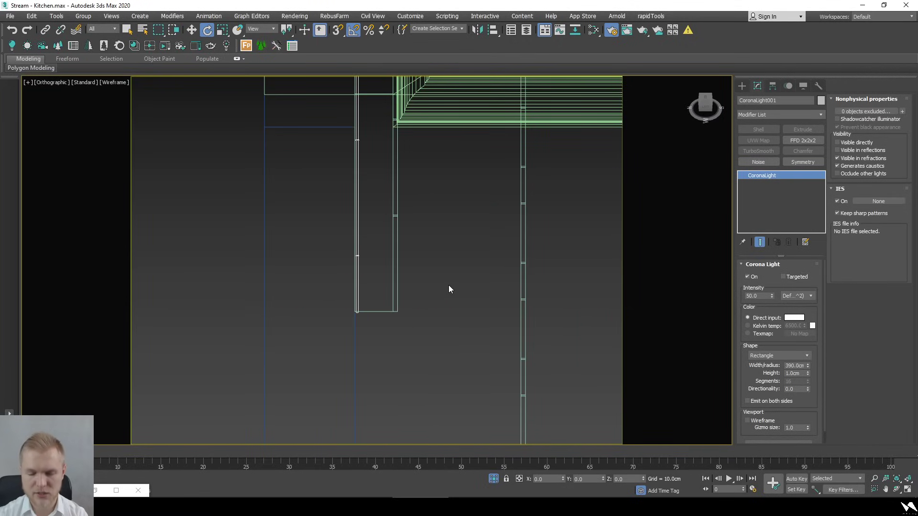
scroll(339, 321, down, 5)
alt+middle_drag(339, 320, 395, 288)
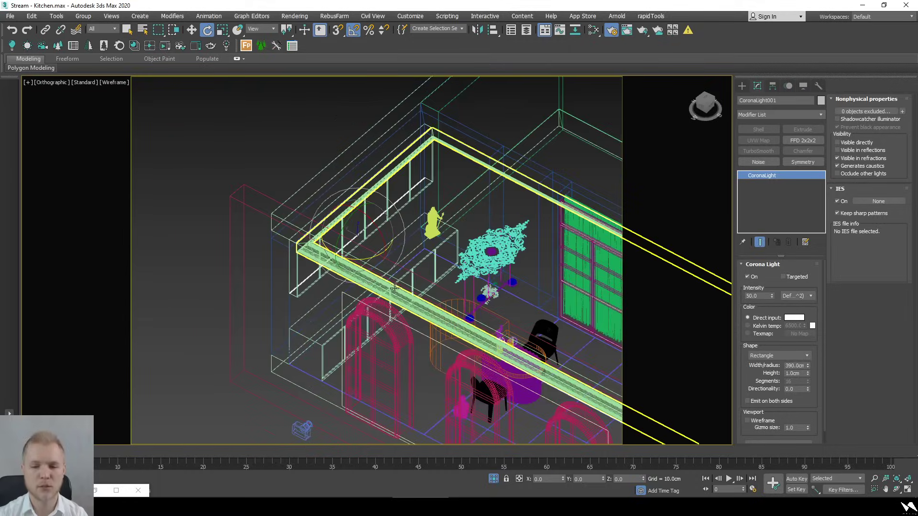
scroll(482, 282, down, 5)
alt+middle_drag(483, 284, 472, 311)
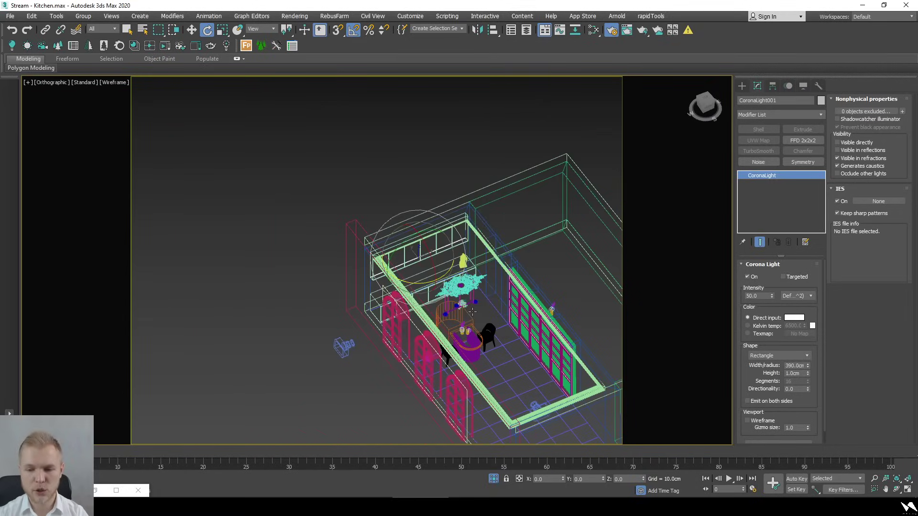
Return to the CoronaCamera001 view with clay shading and select the tiled floor
key(c)
double_click(445, 186)
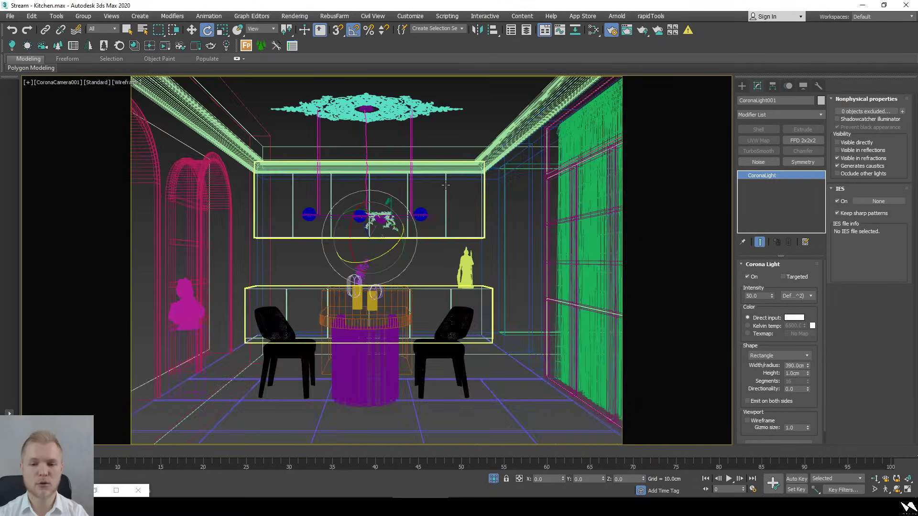
key(F3)
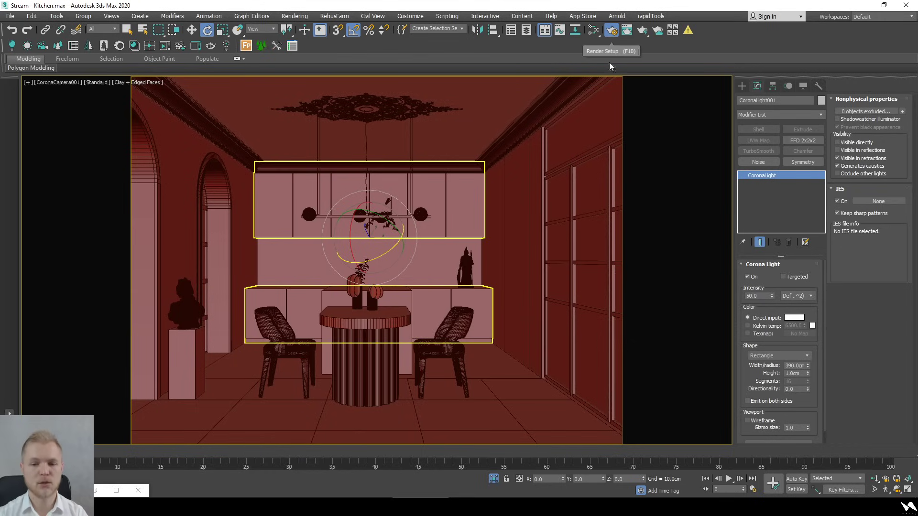
click(491, 402)
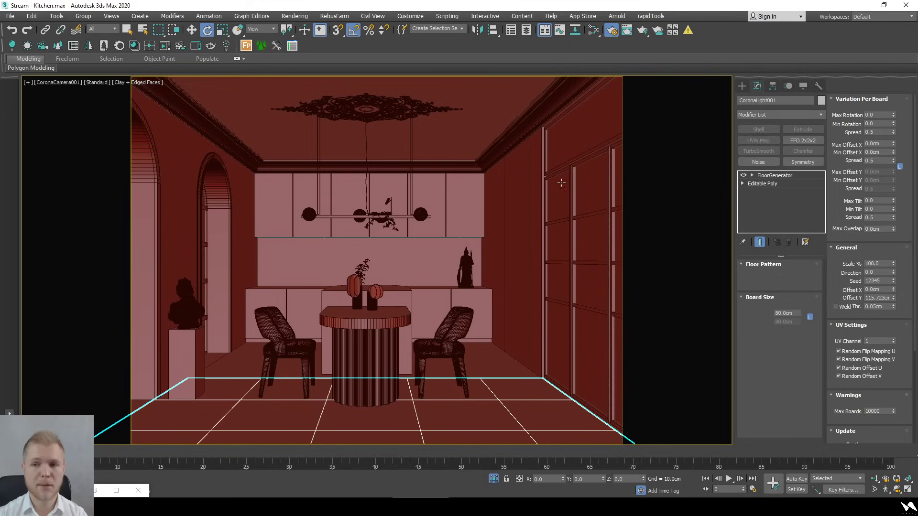
Open Render Setup and show the Corona frame buffer with the interactive clay render beside it
click(612, 31)
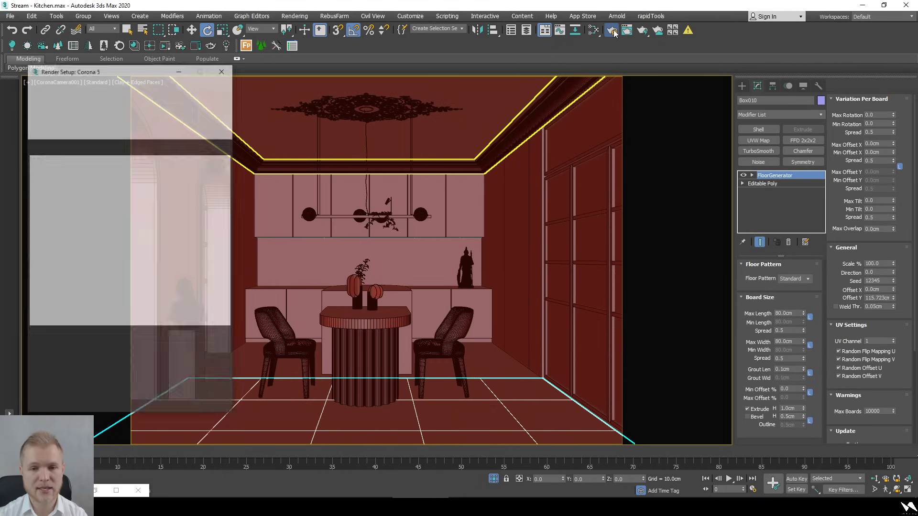
drag(132, 78, 130, 93)
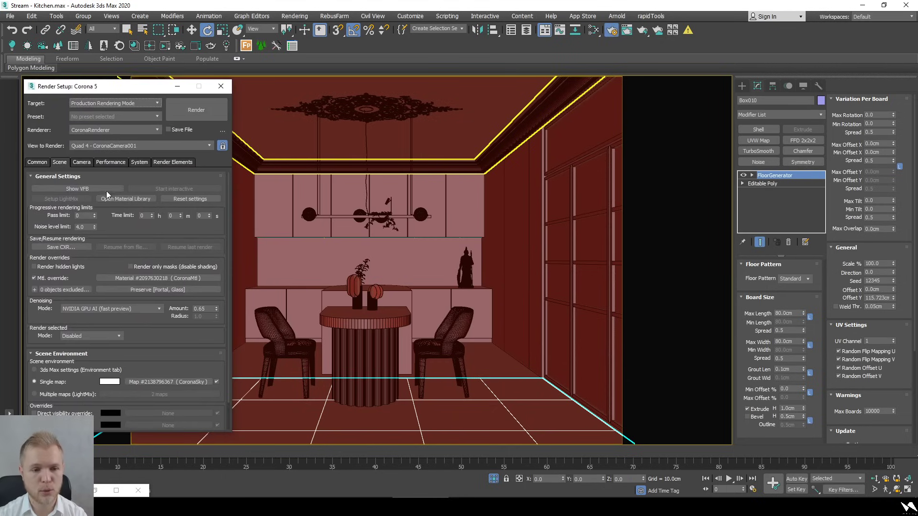
click(106, 190)
drag(316, 139, 546, 109)
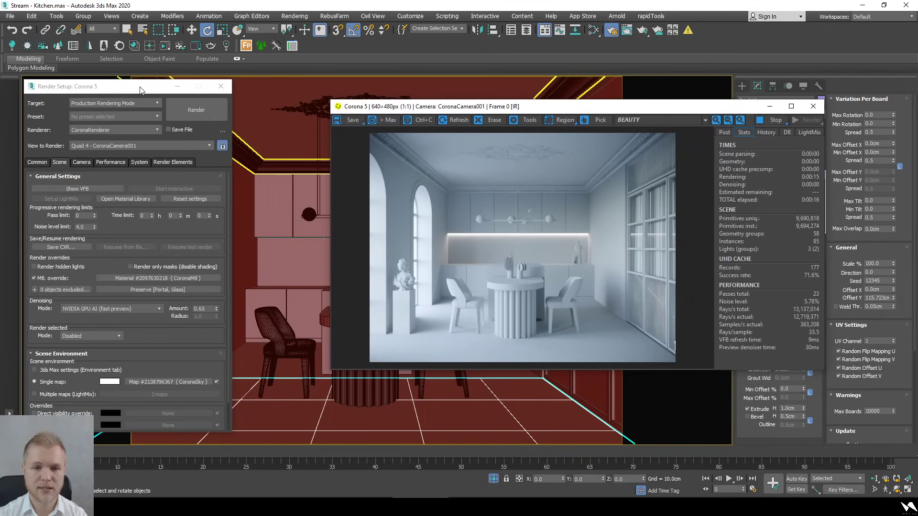
Move the frame buffer clear of the dining table in the viewport and minimize Render Setup
key(F10)
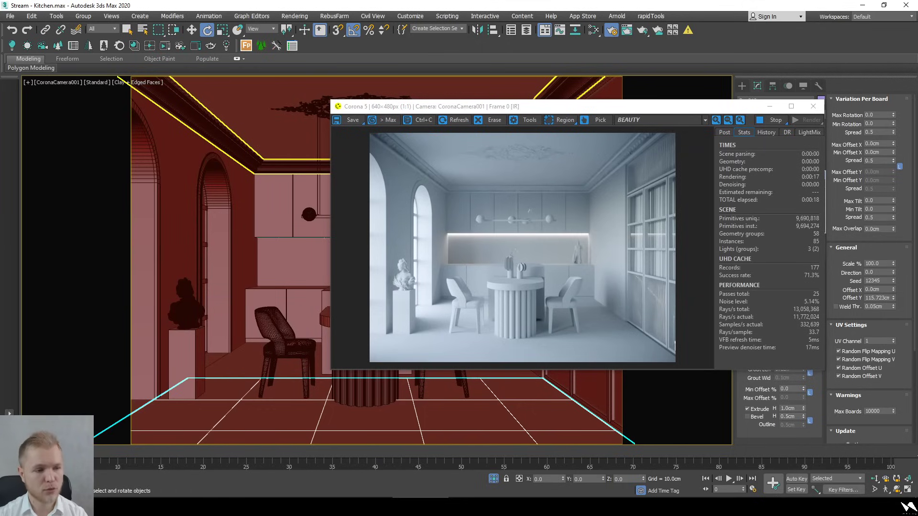
key(F10)
drag(159, 90, 133, 80)
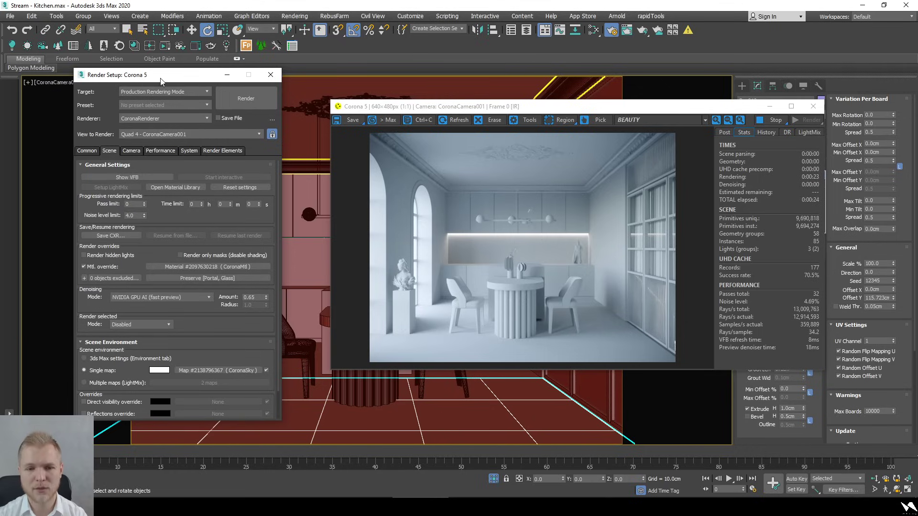
drag(162, 76, 76, 93)
click(280, 170)
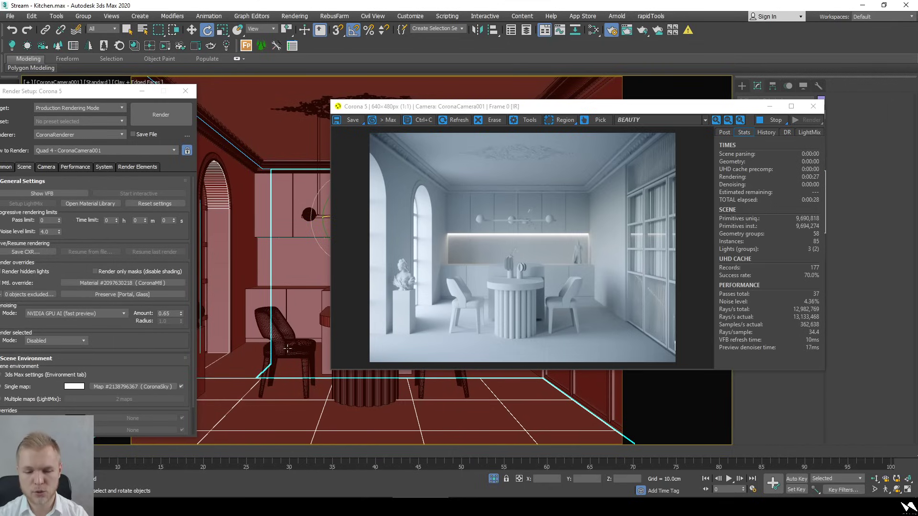
drag(617, 109, 691, 75)
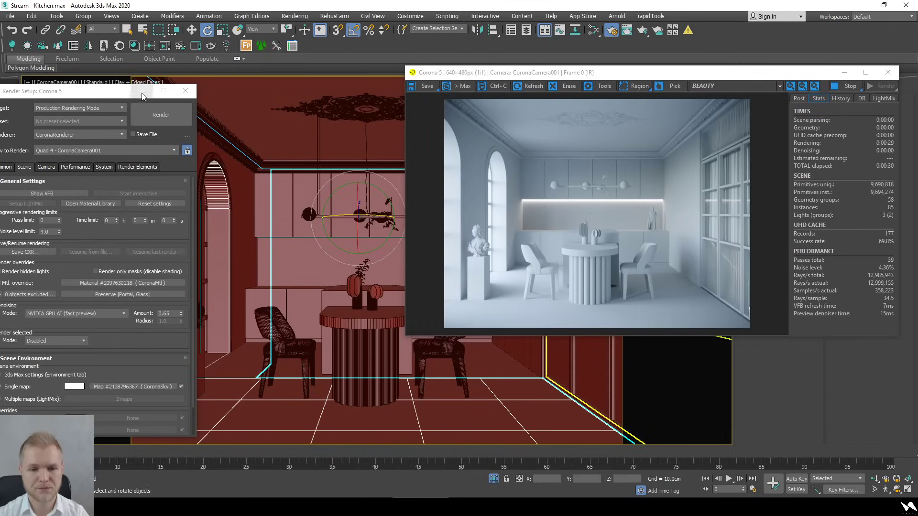
click(142, 91)
Create a new empty view with the default name in the Slate Material Editor
click(594, 31)
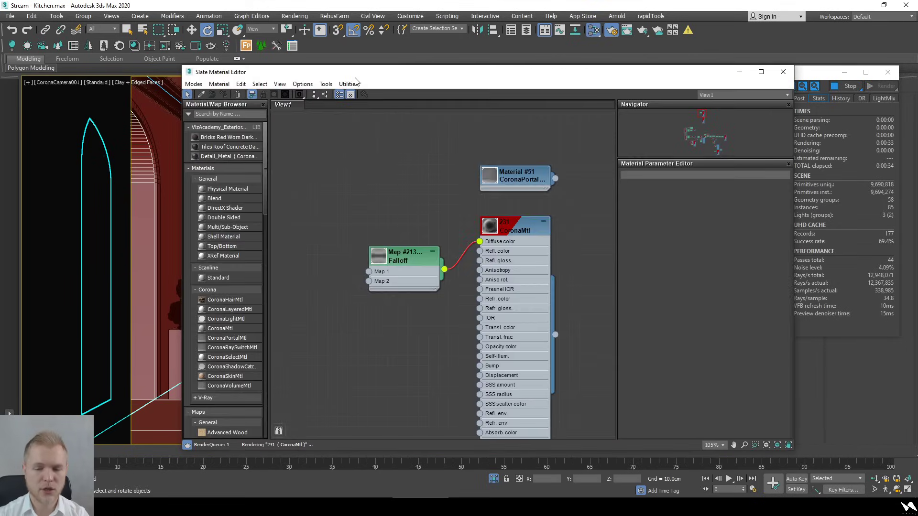
right_click(403, 104)
click(420, 108)
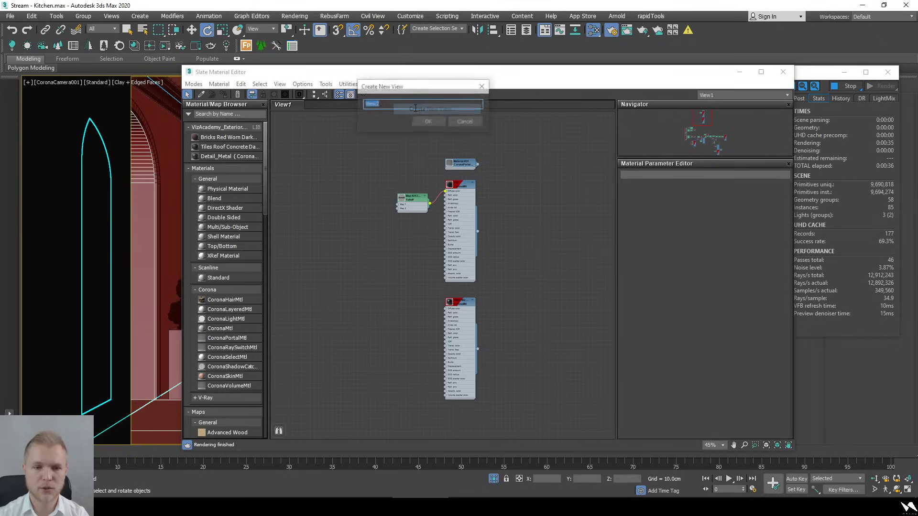
key(Return)
Open the VA_Kitchen.mat material library in the Material/Map Browser
click(188, 115)
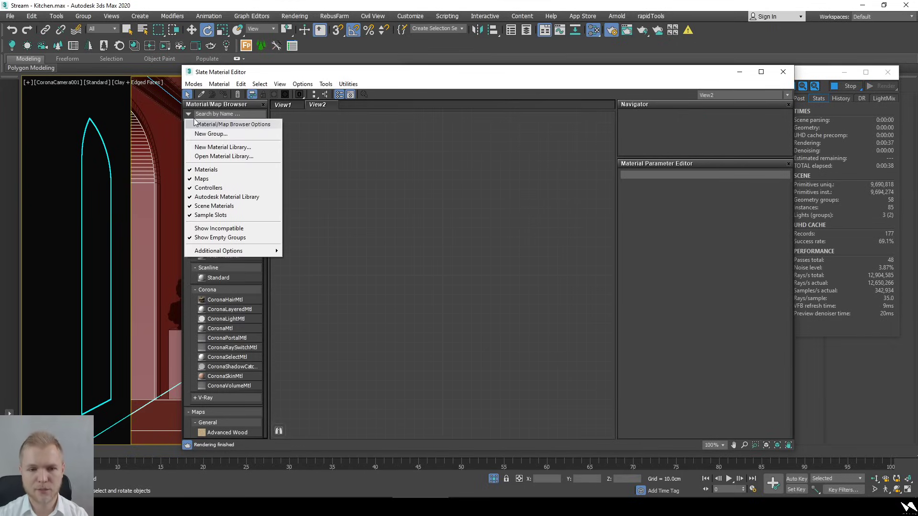
click(220, 156)
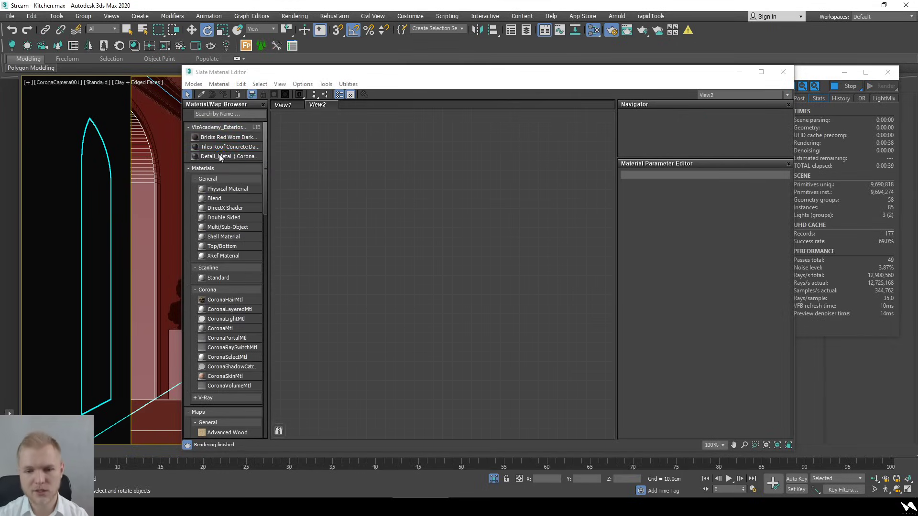
double_click(259, 156)
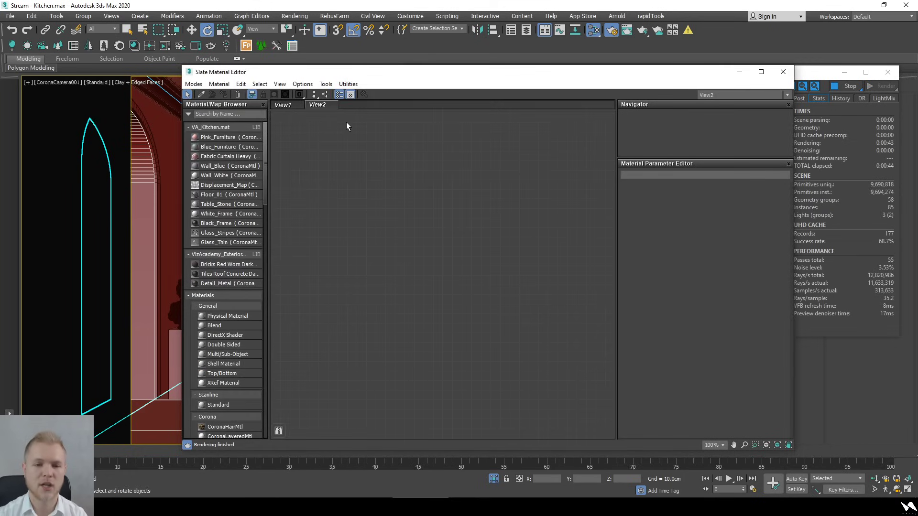
Add the Pink_Furniture material from VA_Kitchen.mat to the new view and close the Slate Material Editor
drag(373, 80, 423, 96)
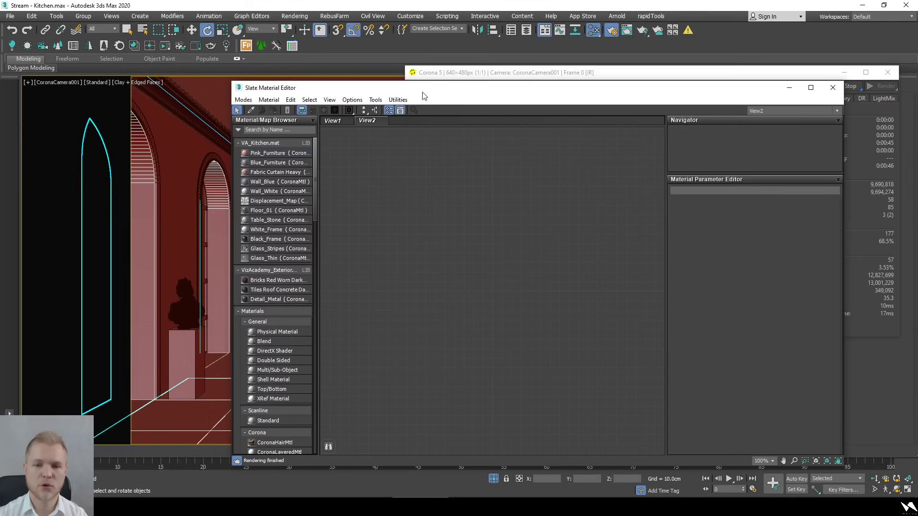
drag(268, 155, 364, 206)
scroll(531, 191, down, 3)
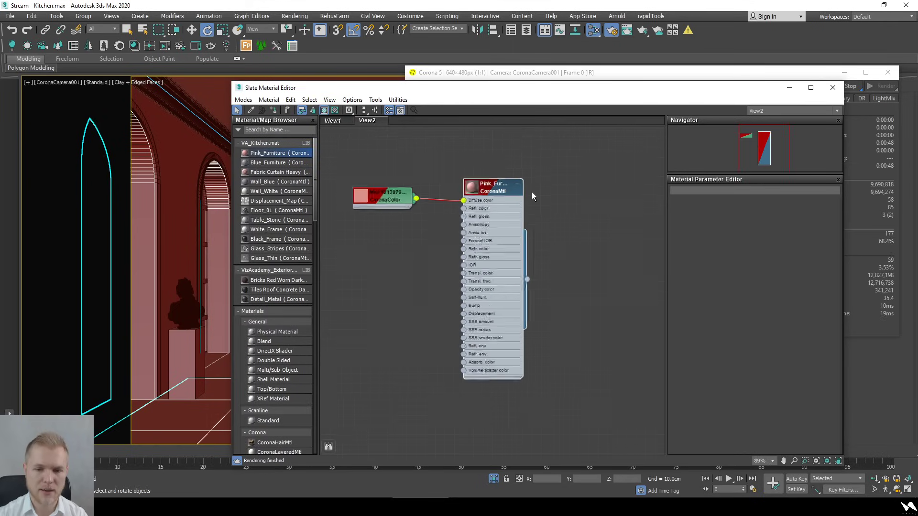
scroll(489, 206, up, 3)
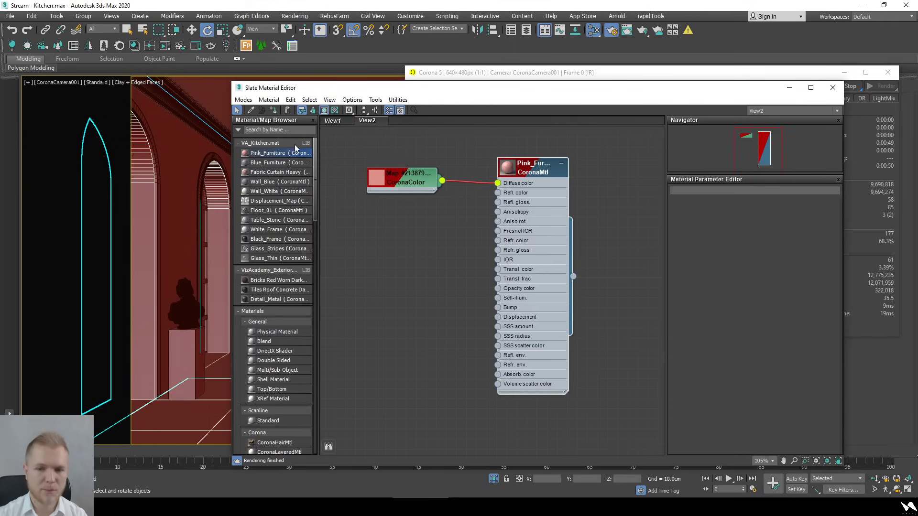
click(313, 110)
key(m)
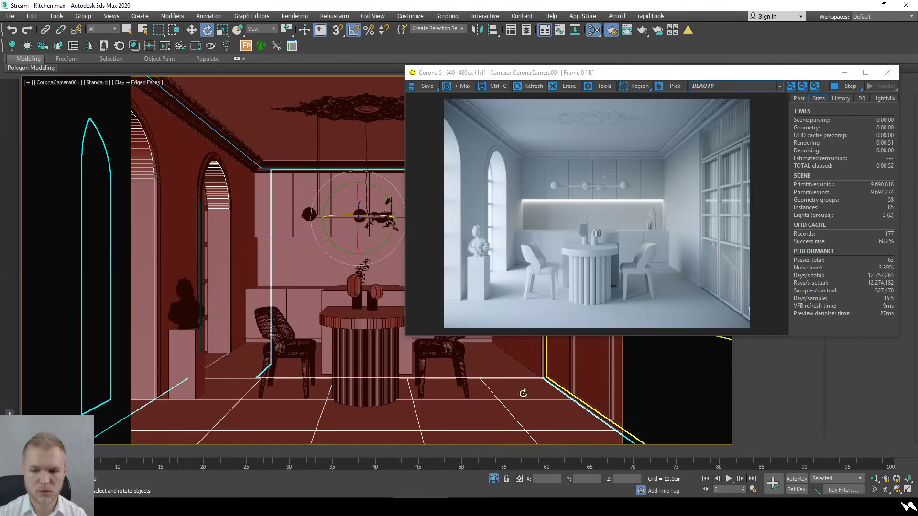
Select a table base column, the kitchen cabinets, the pedestal and the bust, and compare the pink items with the Kitchen_001.jpg reference
click(390, 362)
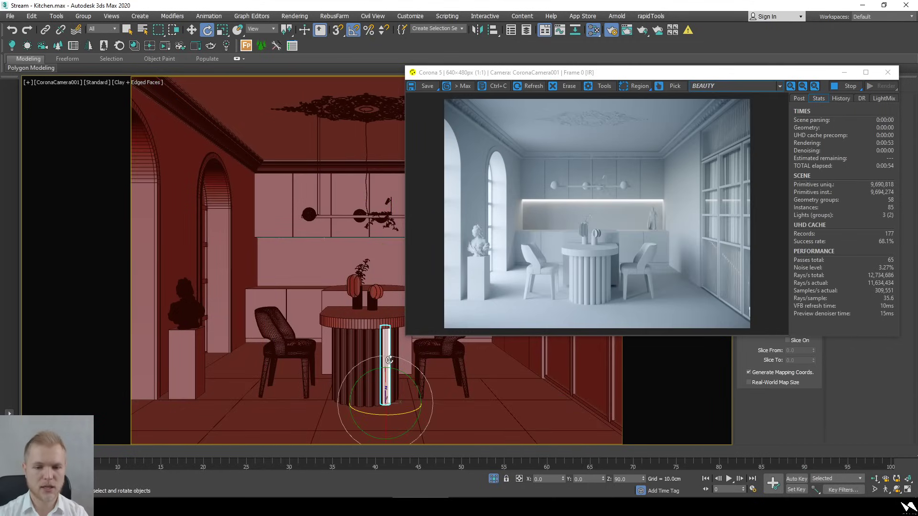
ctrl+click(298, 293)
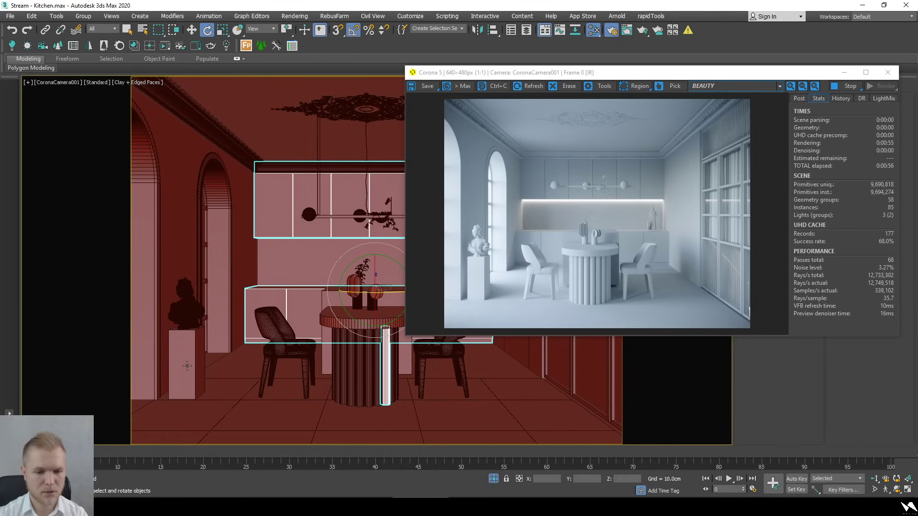
ctrl+click(186, 341)
ctrl+click(191, 309)
drag(607, 78, 509, 90)
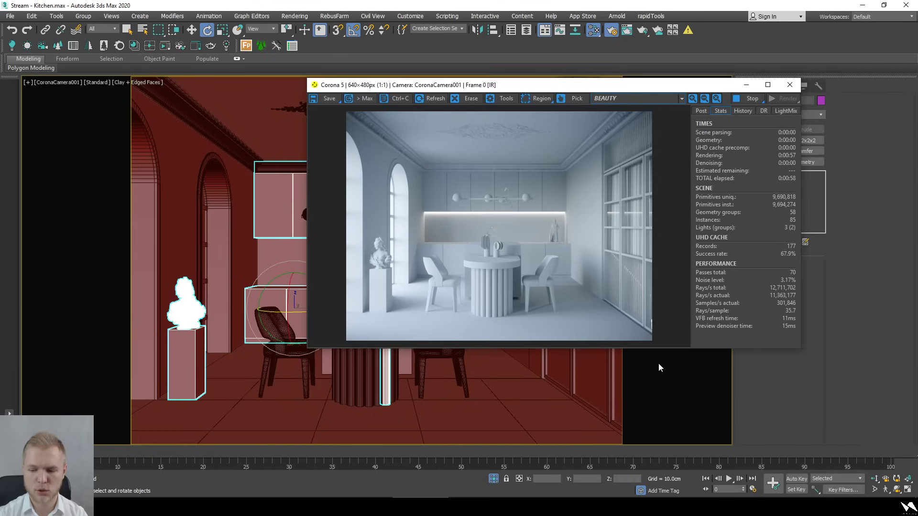
key(alt+Tab)
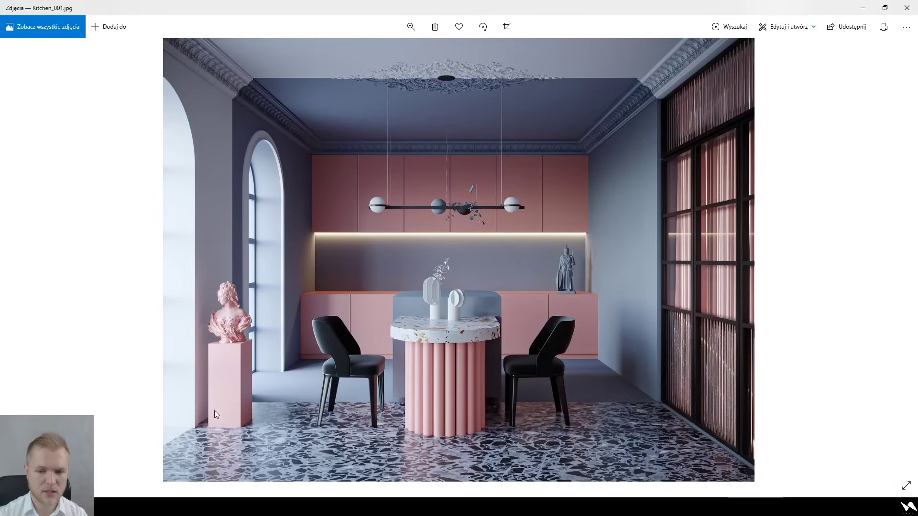
click(863, 7)
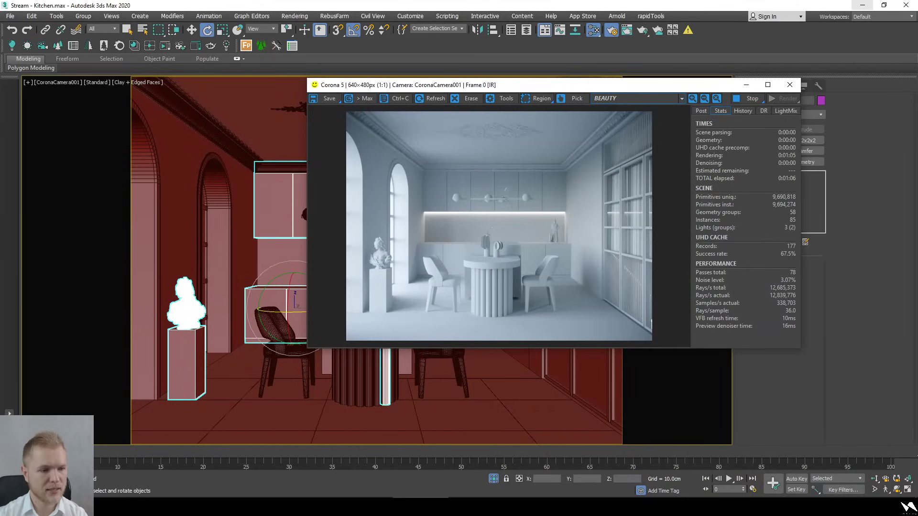
Reopen the Slate Material Editor, show Pink_Furniture's parameters and add the Fabric Curtain Heavy library material to View2
key(m)
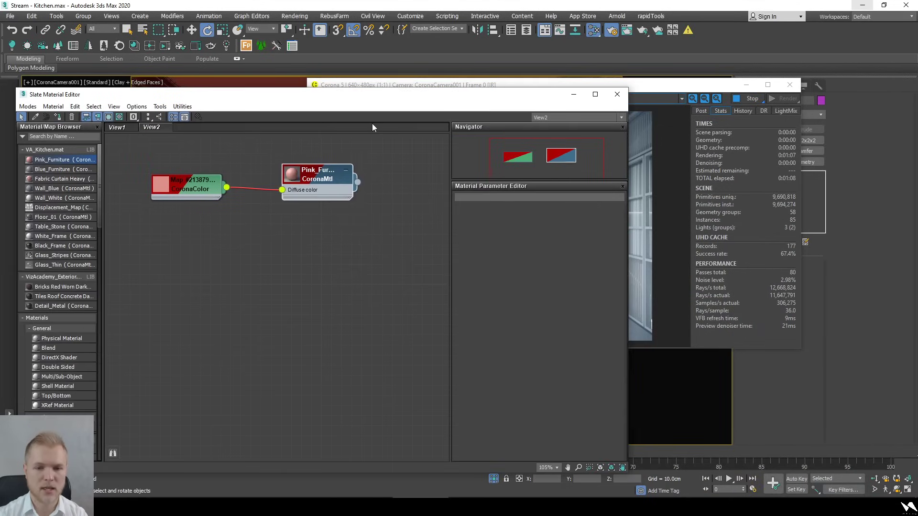
double_click(321, 197)
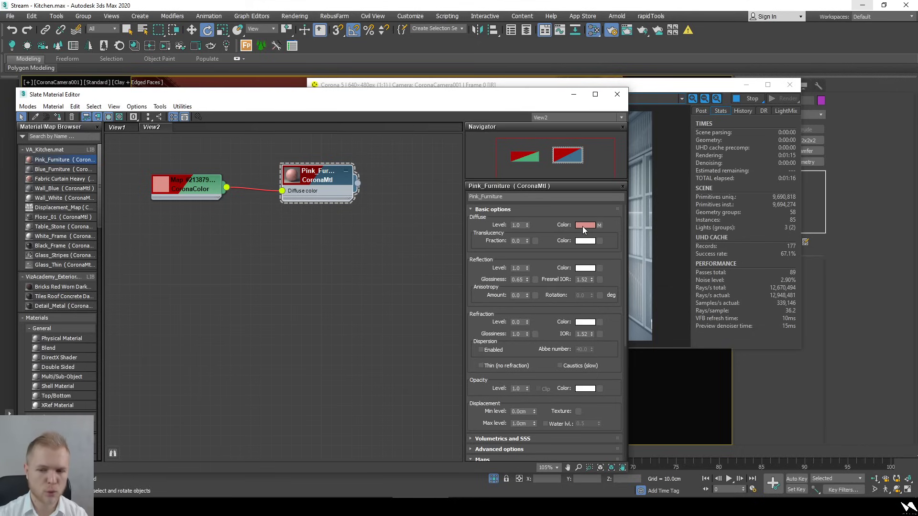
drag(226, 187, 280, 354)
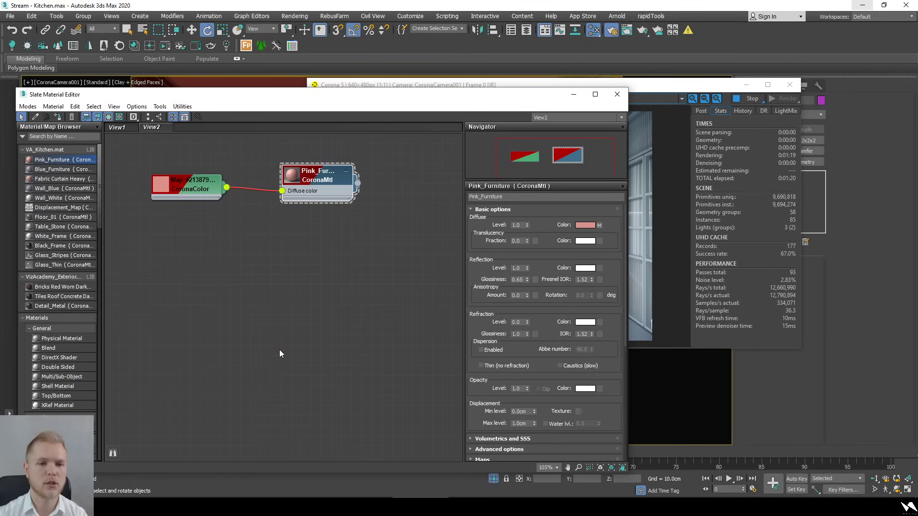
drag(67, 179, 310, 306)
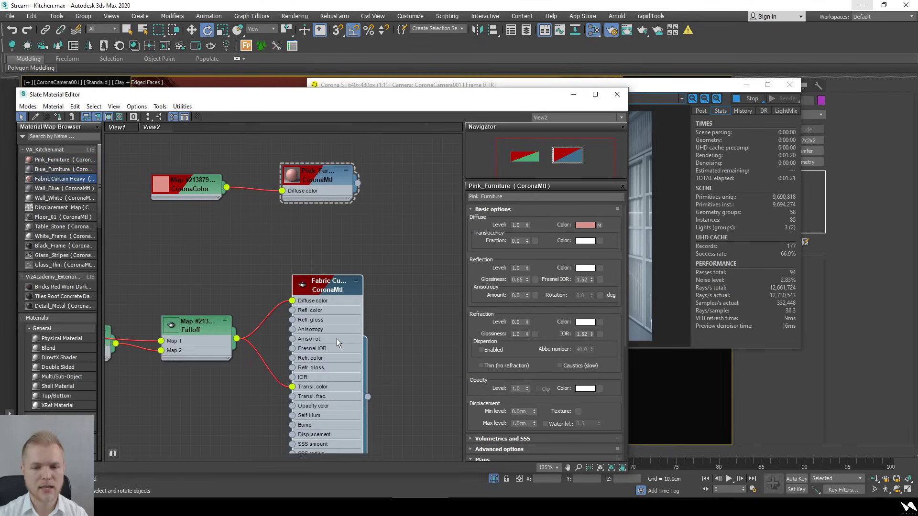
scroll(251, 351, down, 8)
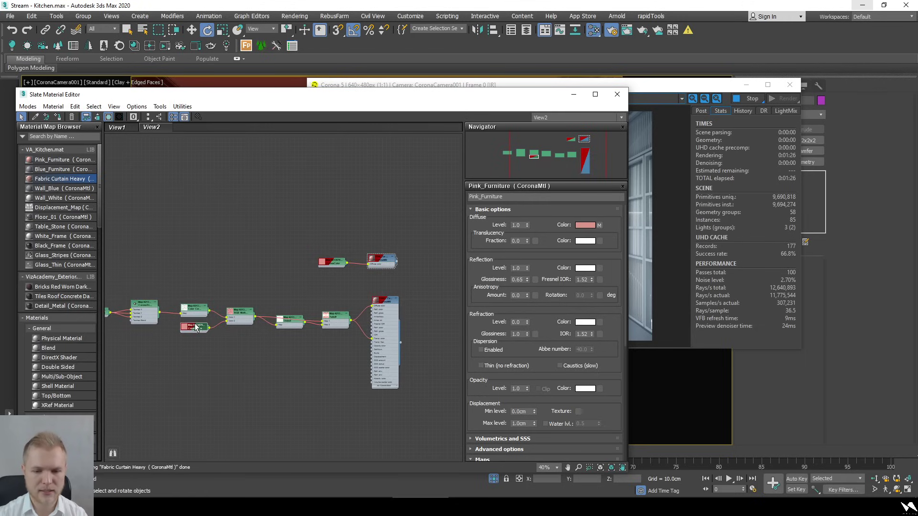
Feed Pink_Furniture's CoronaColor map into the curtain's RGB Multiply Color 2, delete the replaced color map, and place Pink_Furniture above the curtain material
drag(195, 322, 227, 324)
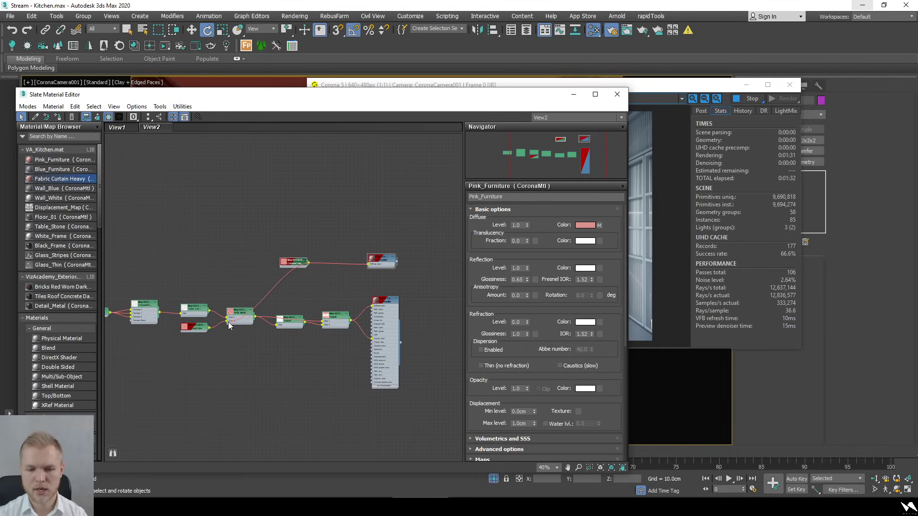
click(199, 328)
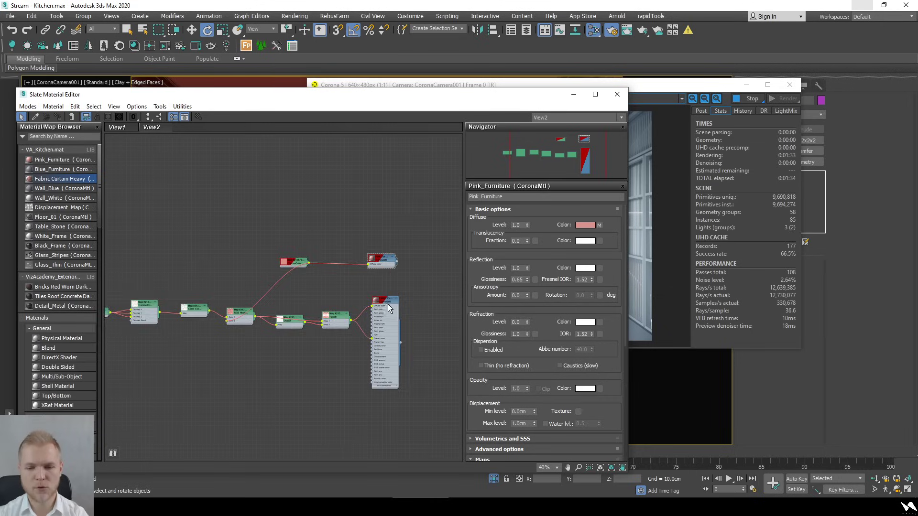
scroll(389, 308, up, 5)
mouse_move(386, 317)
middle_down()
mouse_move(391, 245)
mouse_move(383, 311)
middle_up()
scroll(390, 245, down, 3)
drag(381, 218, 392, 250)
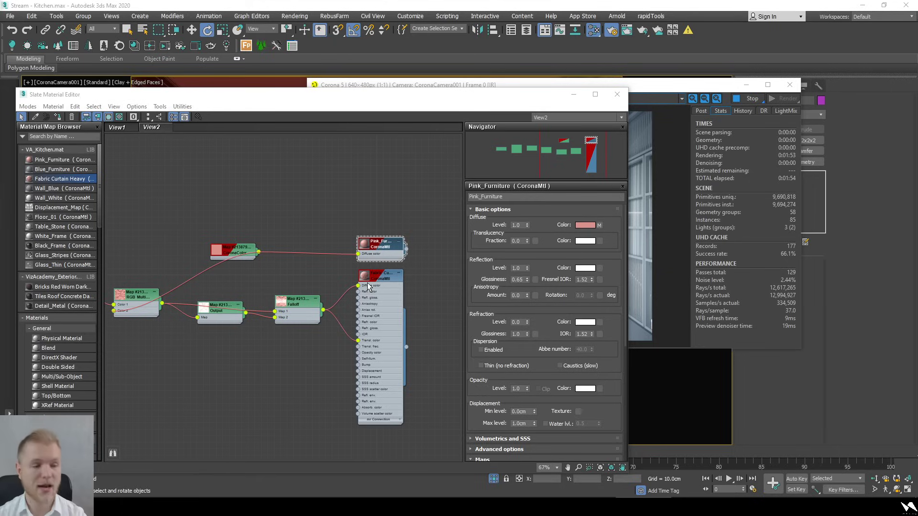
Check the processor load and temperature in Core Temp during the interactive render, and close it
click(672, 253)
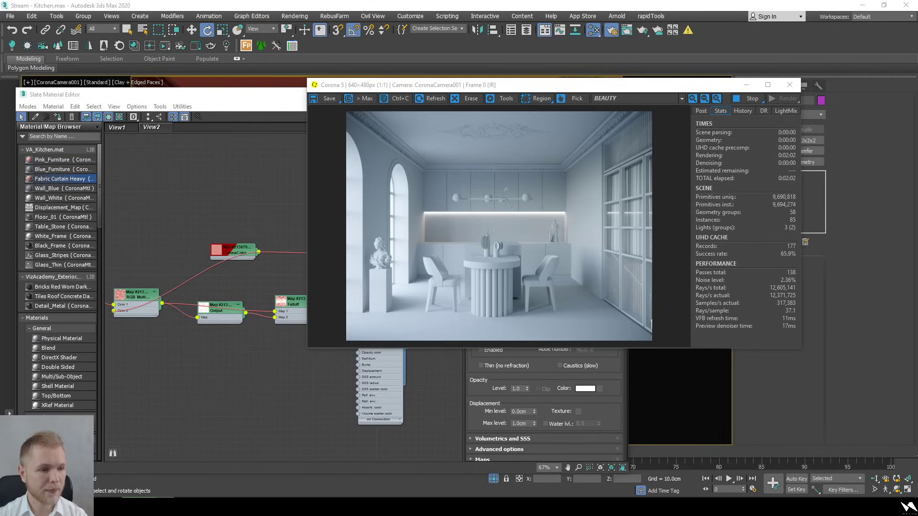
drag(253, 63, 181, 106)
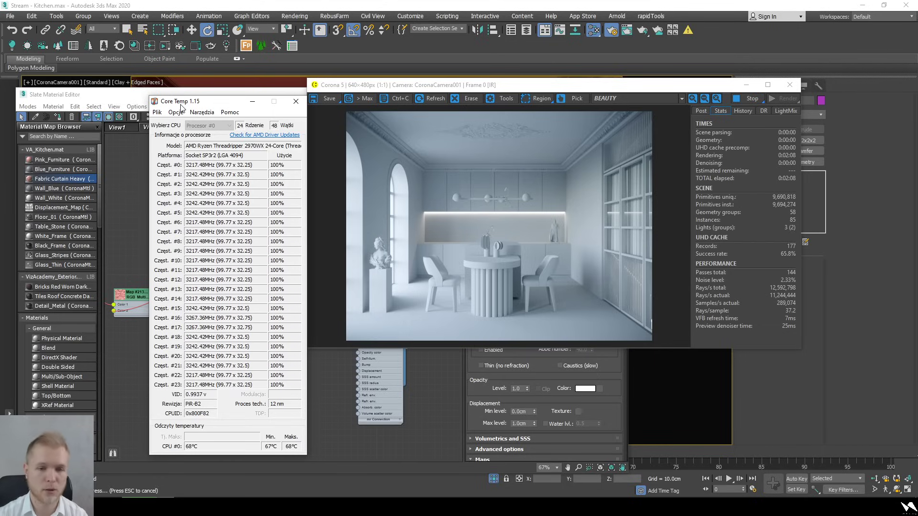
click(297, 102)
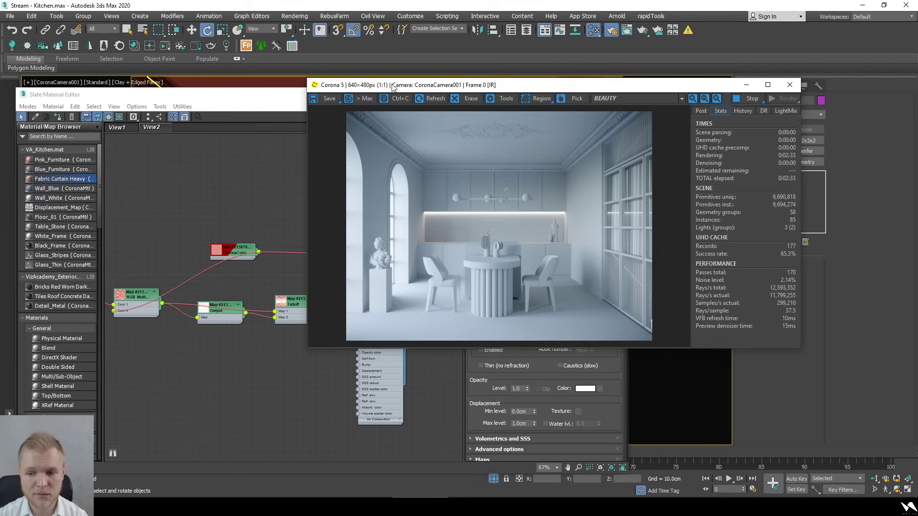
Move the Corona frame buffer and the Slate Material Editor aside to uncover the kitchen camera viewport
drag(480, 91, 354, 135)
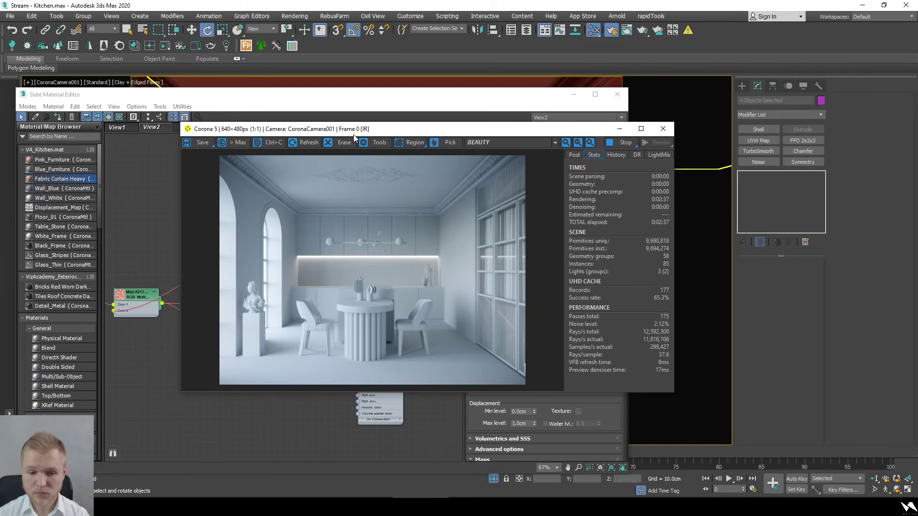
click(176, 231)
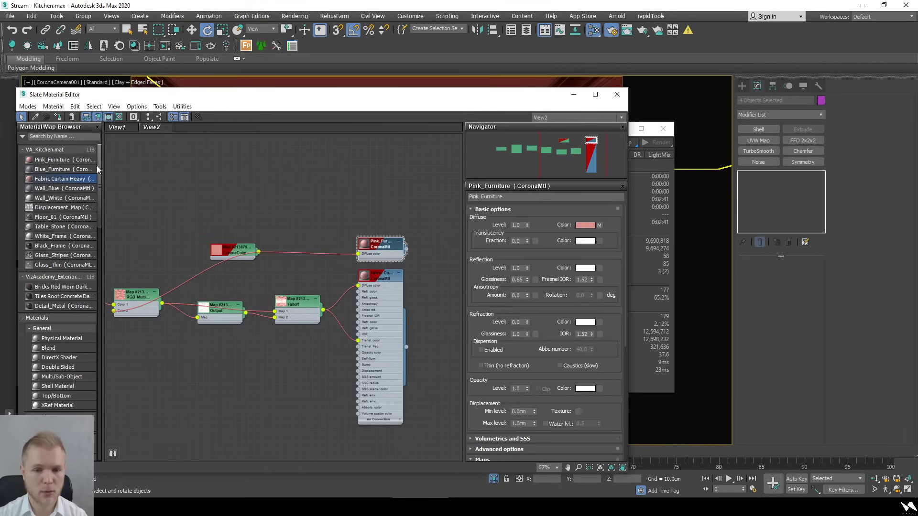
drag(321, 96, 316, 322)
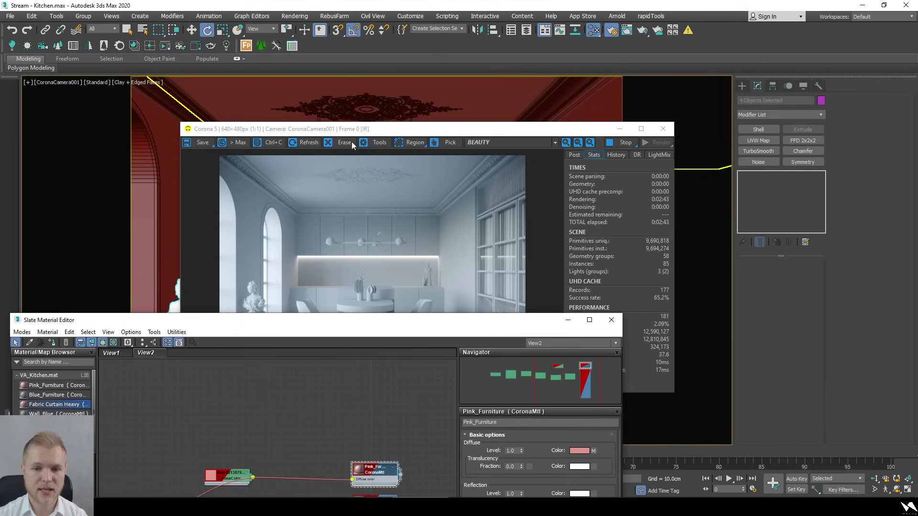
click(360, 133)
drag(360, 134, 725, 73)
drag(405, 325, 420, 480)
Add the table's remaining base columns to the selection and assign Pink_Furniture to all selected objects
click(382, 395)
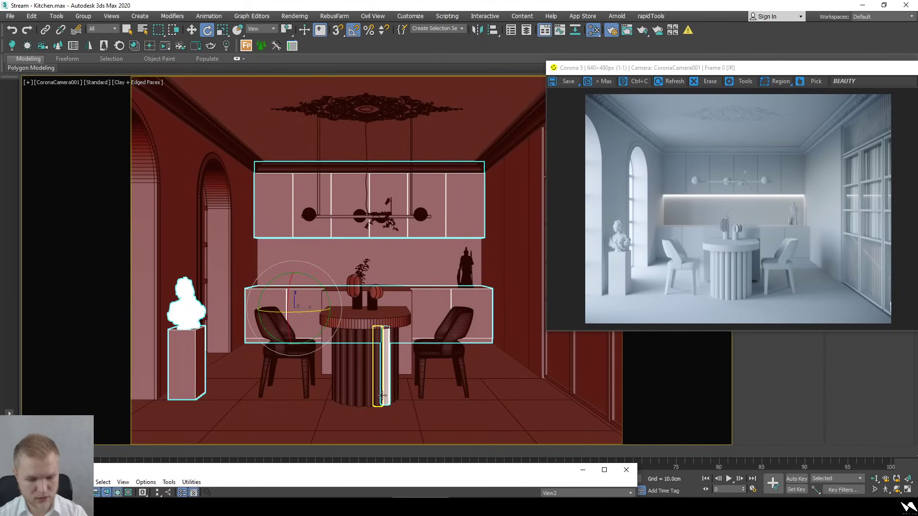
click(378, 395)
drag(375, 478, 324, 71)
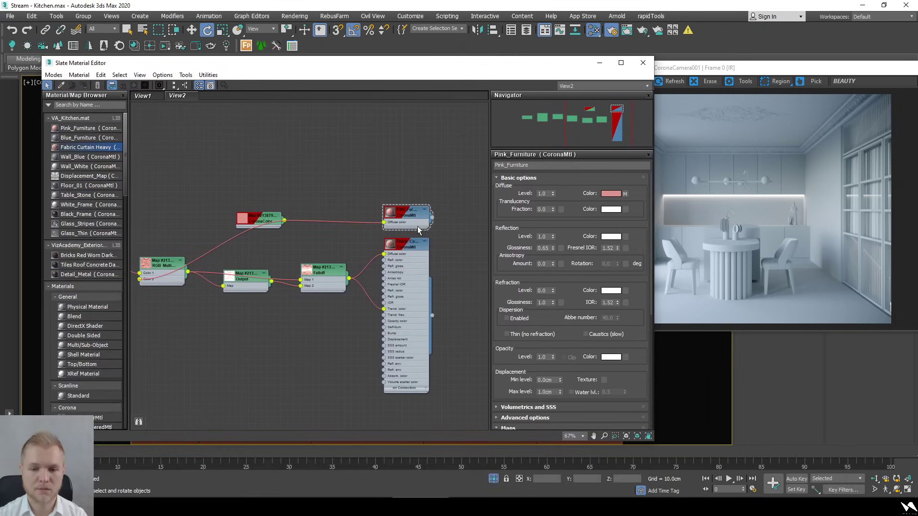
click(82, 85)
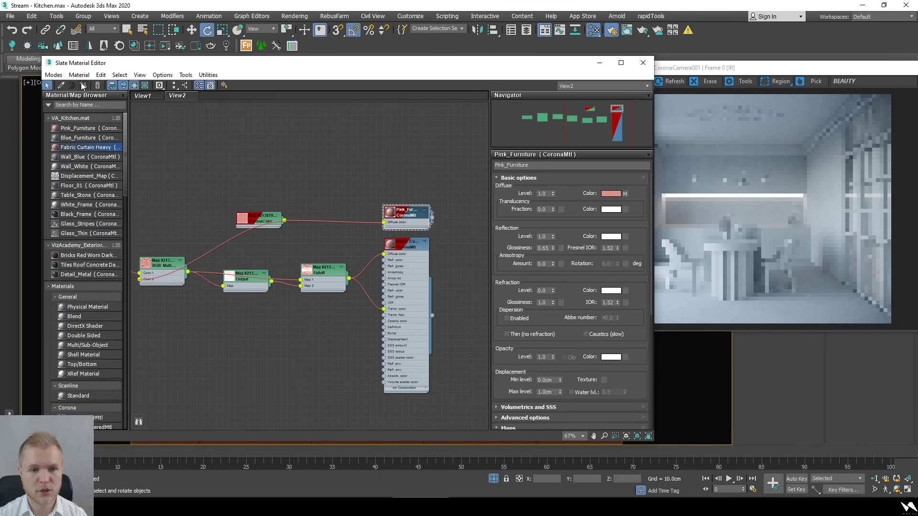
Bring up Render Setup with its material override settings and bring the Corona frame buffer to the front
click(610, 31)
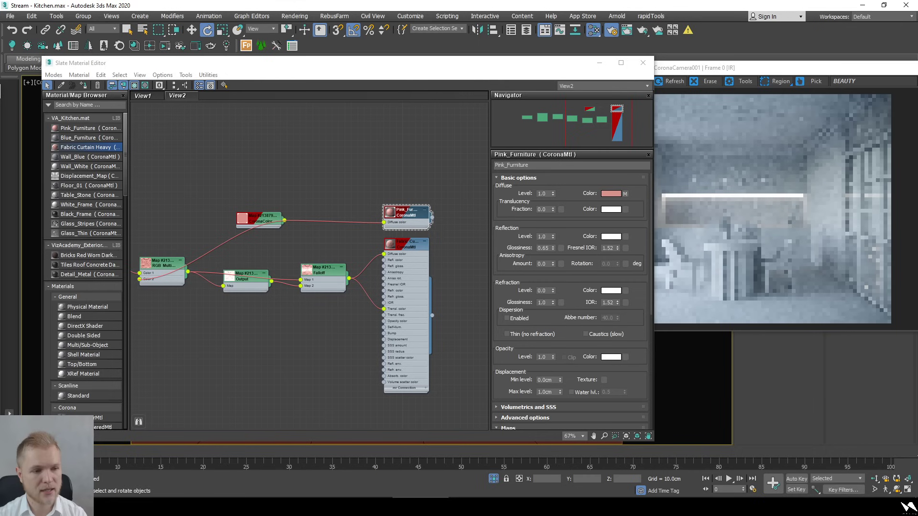
drag(0, 91, 211, 91)
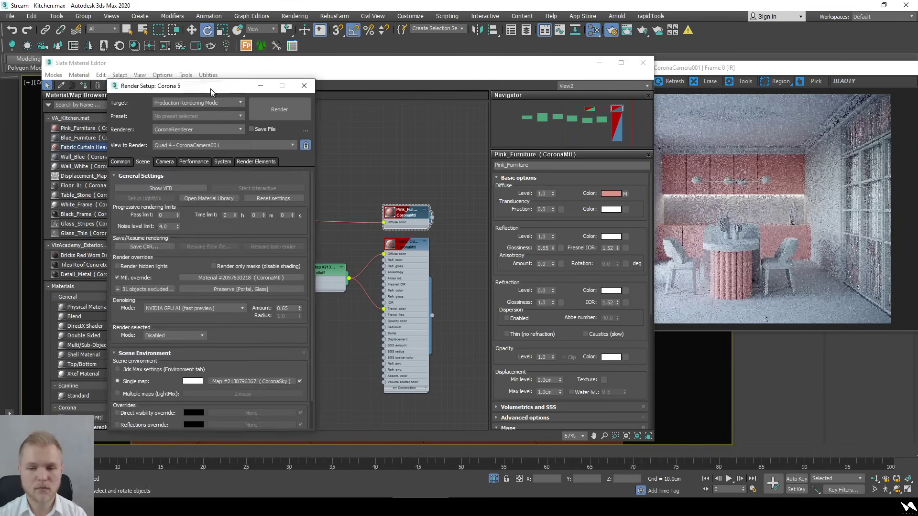
click(786, 233)
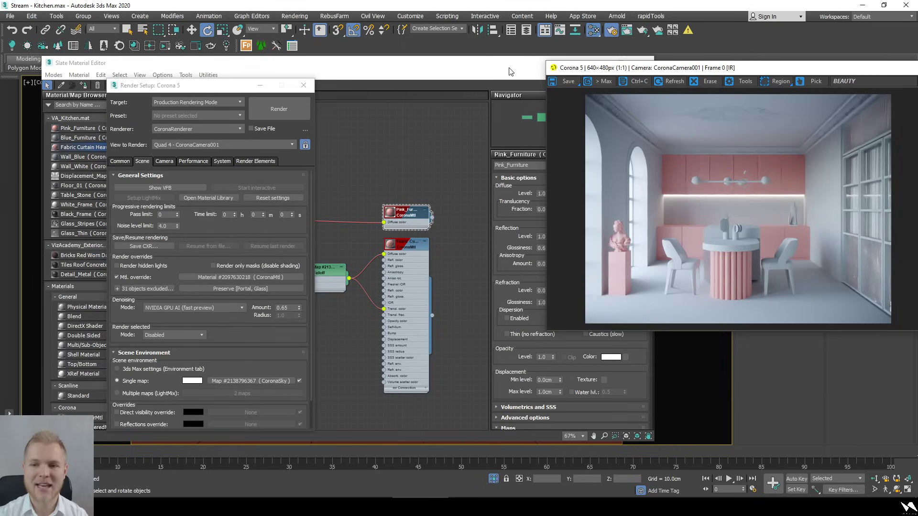
Put the Slate Material Editor away, select the kitchen floor object, and reopen the editor over the viewport
drag(509, 72, 445, 66)
click(535, 57)
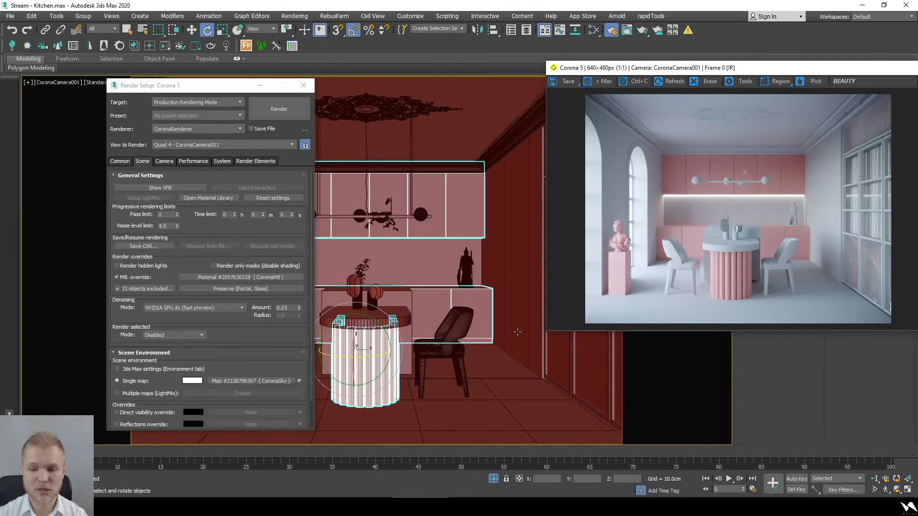
click(591, 35)
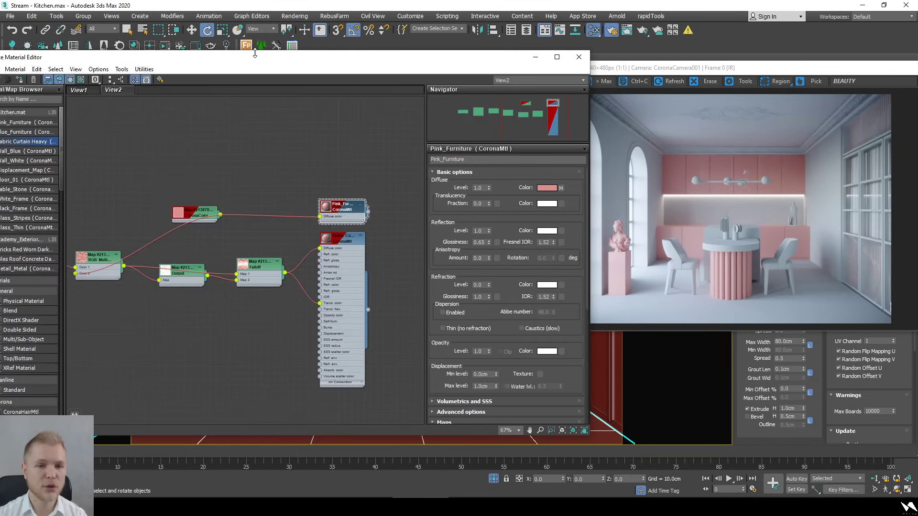
drag(256, 57, 423, 52)
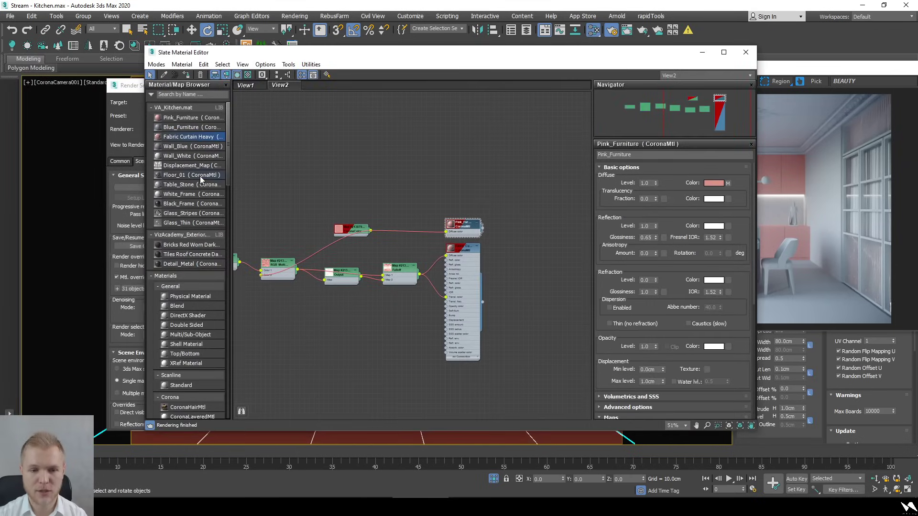
Add the Floor_01 material from VA_Kitchen.mat to View2 and bring its terrazzo bitmap nodes into view
drag(200, 176, 407, 285)
scroll(407, 286, down, 2)
scroll(406, 287, up, 3)
middle_drag(406, 287, 449, 224)
scroll(463, 197, up, 5)
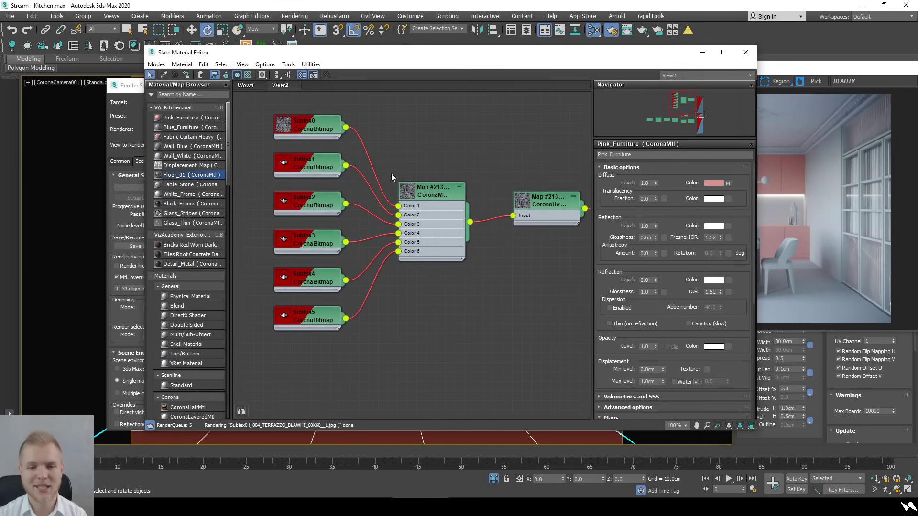
Set the mode of Floor_01's CoronaMultiMap to Mesh Element
click(316, 132)
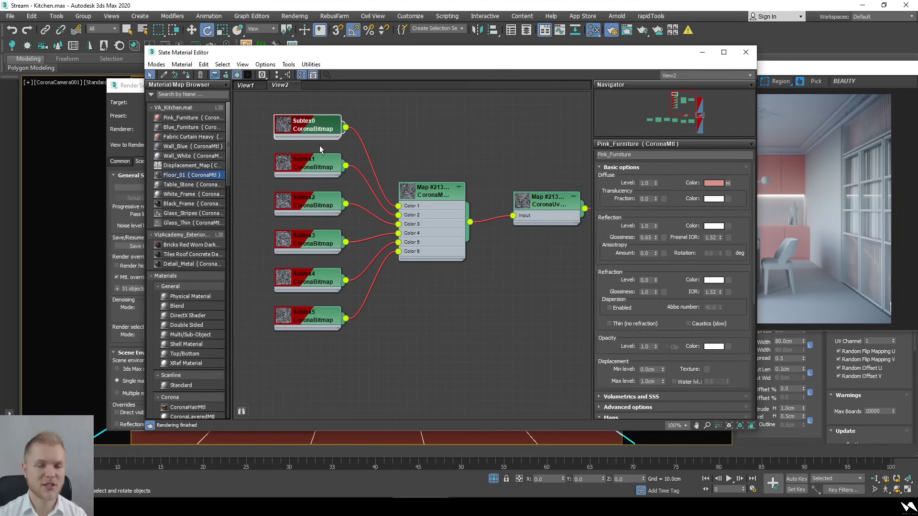
double_click(446, 235)
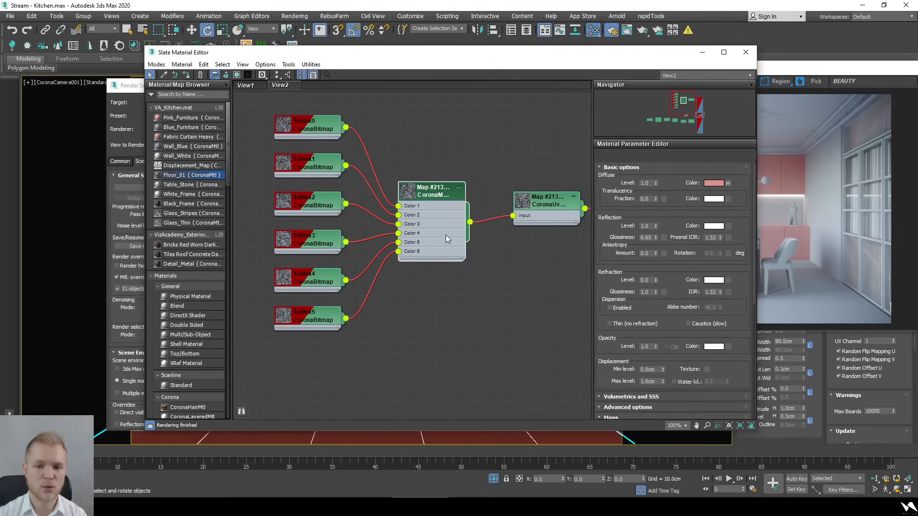
middle_drag(461, 259, 362, 277)
click(629, 181)
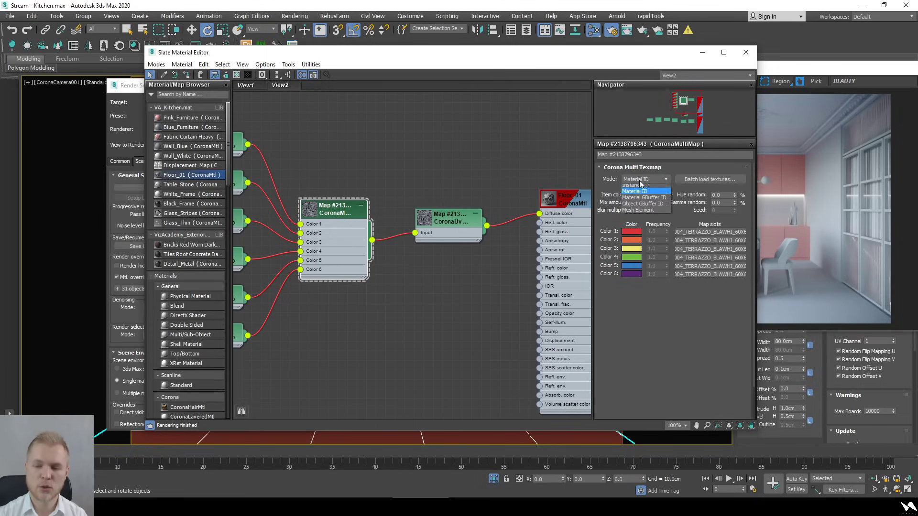
click(640, 225)
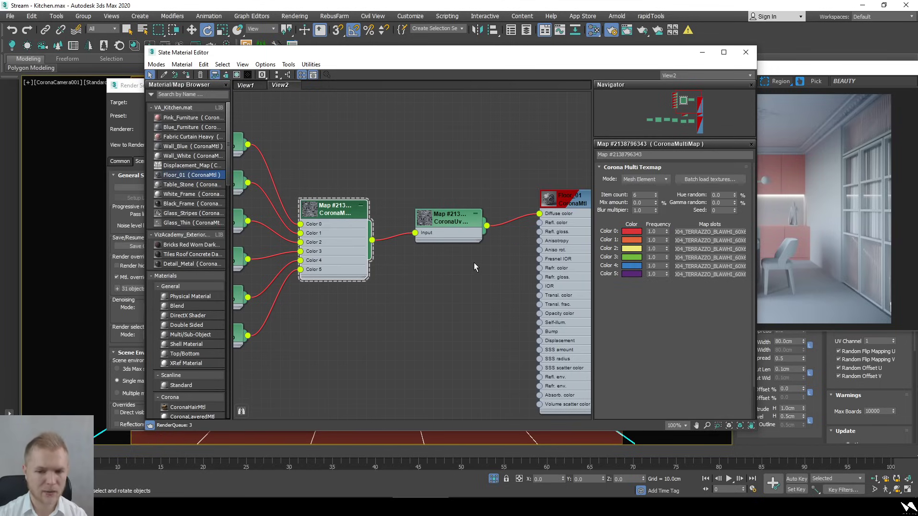
Open the parameters of the CoronaUvwRandomizer map connected to Floor_01's diffuse color
middle_drag(456, 239, 429, 238)
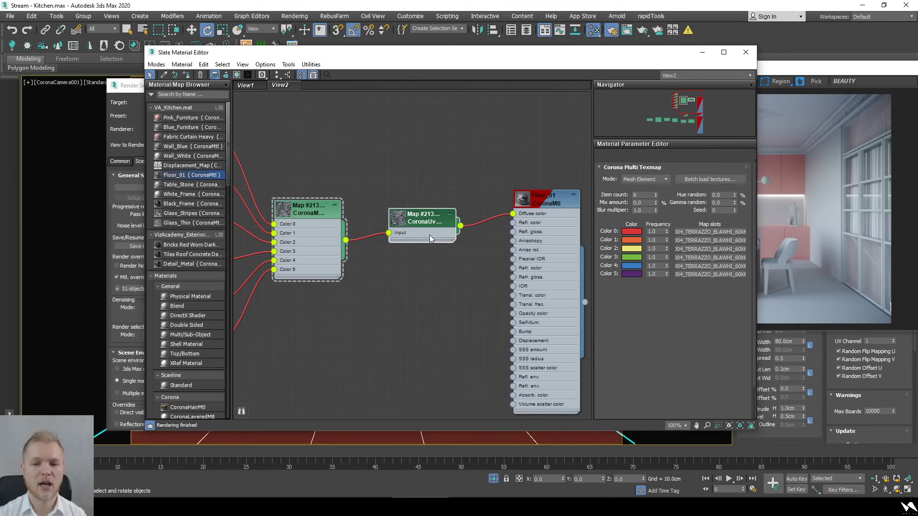
click(429, 234)
middle_drag(501, 268, 403, 268)
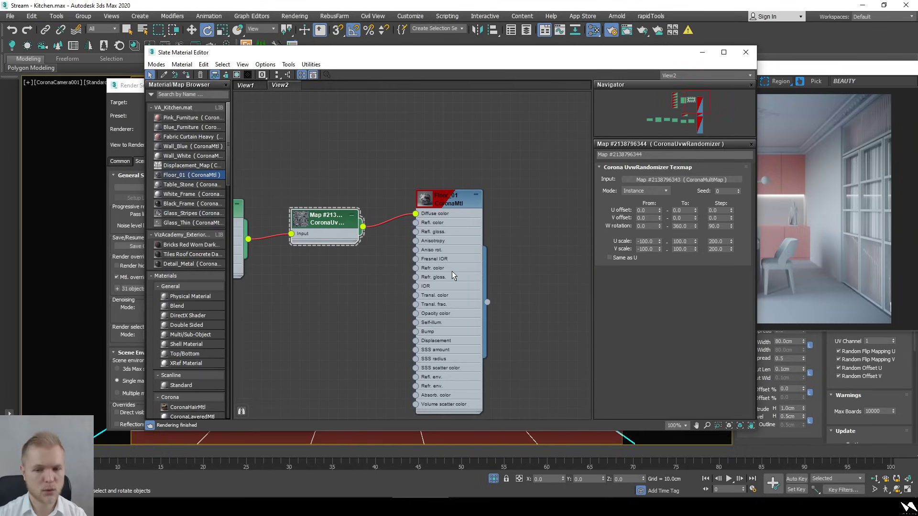
Assign Floor_01 to the selected kitchen floor and add the floor to the objects excluded from the Corona material override
click(452, 242)
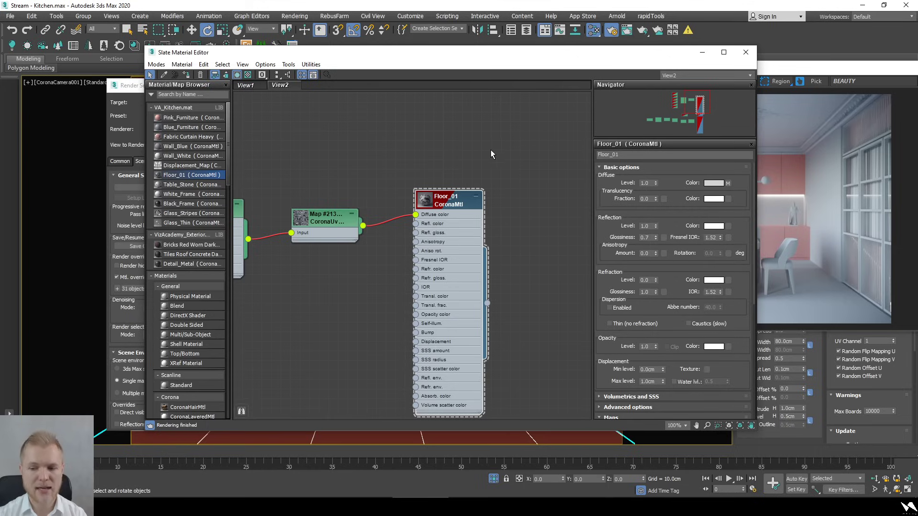
click(188, 75)
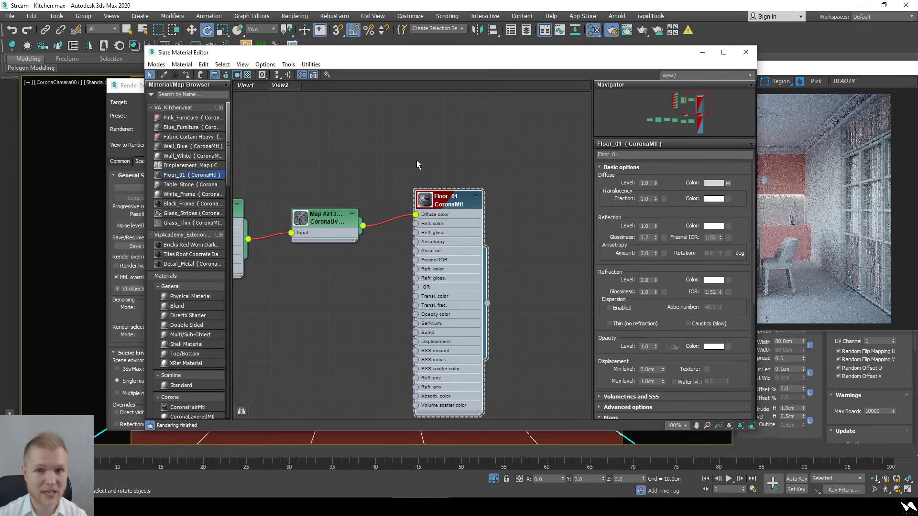
drag(442, 57, 267, 49)
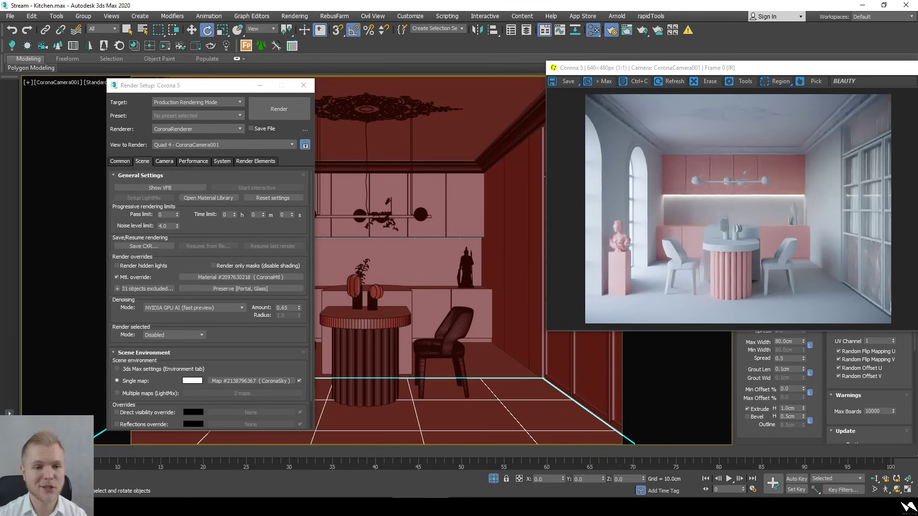
click(116, 289)
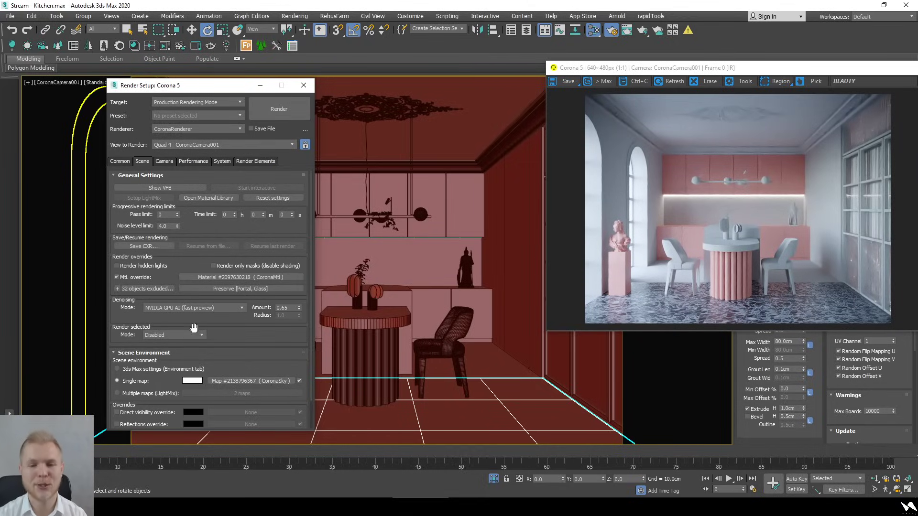
click(303, 85)
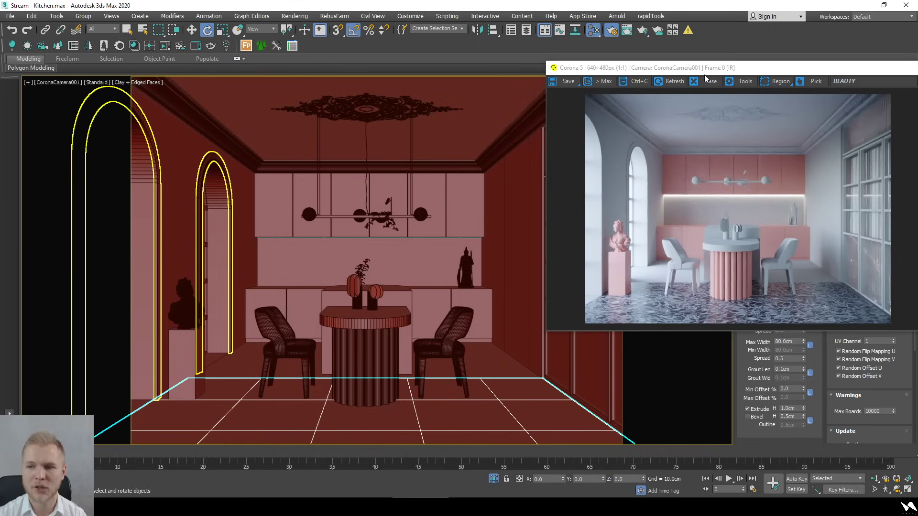
Move the render window off the glazed partition, select the partition's main frame, and open the Slate Material Editor
drag(704, 69, 228, 88)
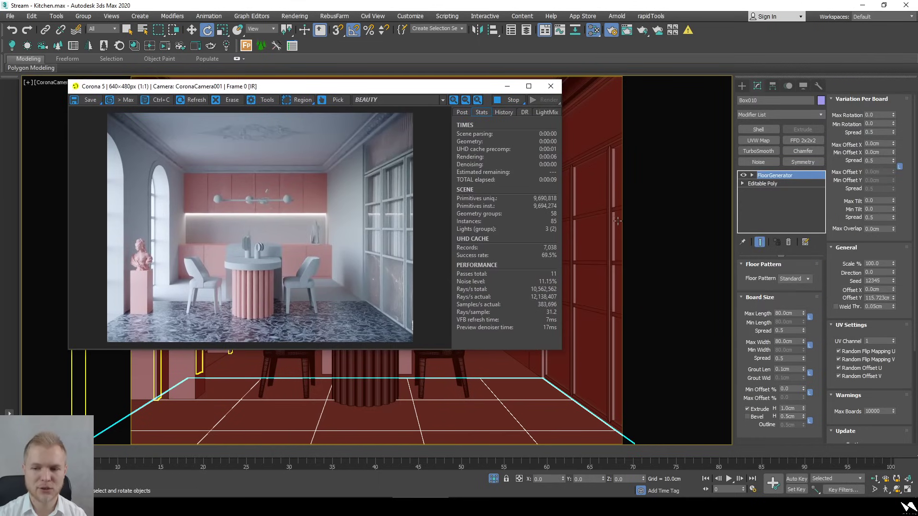
click(607, 211)
click(306, 315)
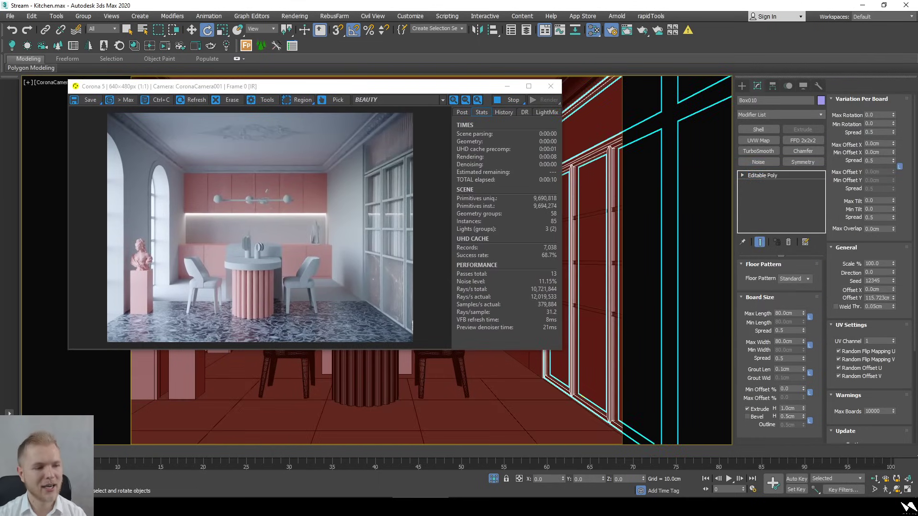
key(m)
drag(359, 72, 430, 67)
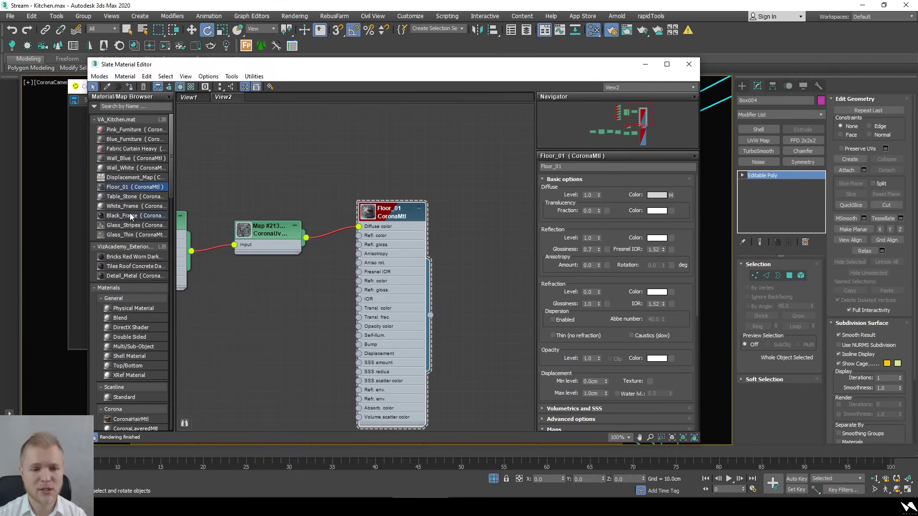
Add the Black_Frame material from VA_Kitchen.mat to View2 and bring its node tree into close view
drag(130, 216, 258, 380)
scroll(351, 275, down, 6)
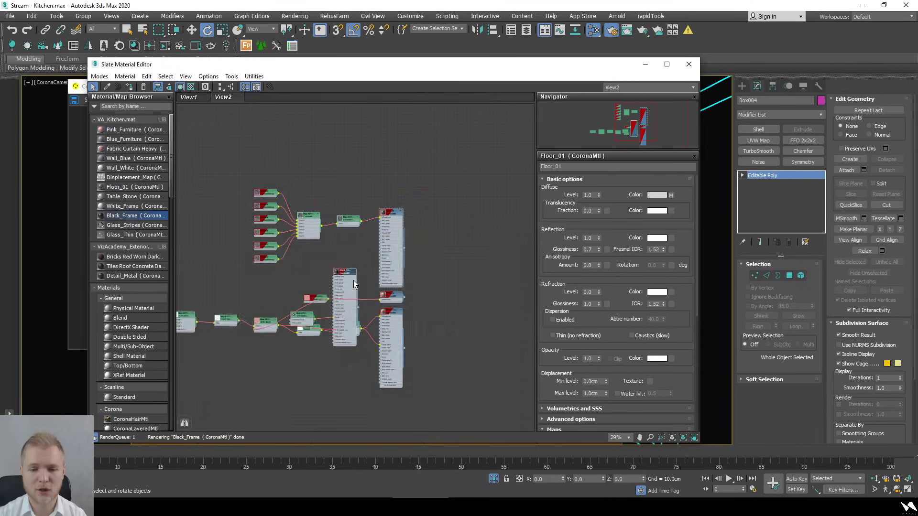
middle_drag(353, 280, 346, 325)
scroll(379, 177, up, 4)
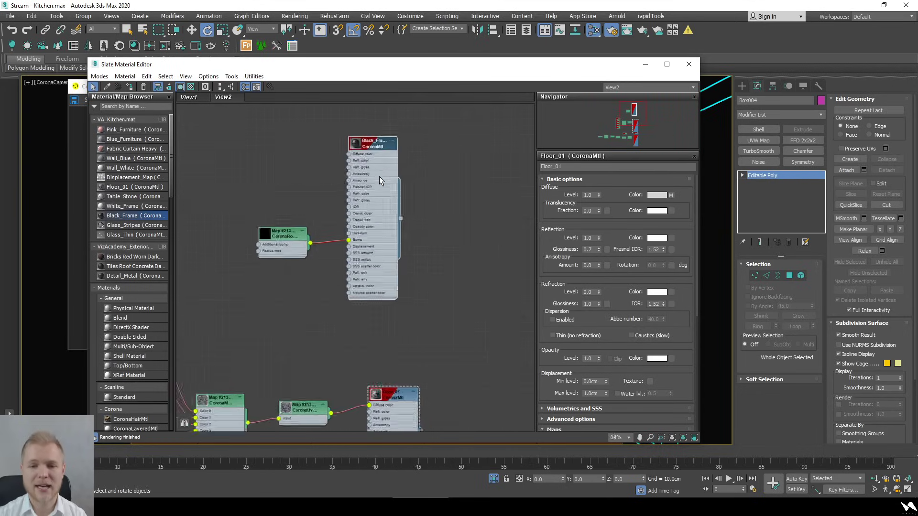
scroll(379, 196, up, 3)
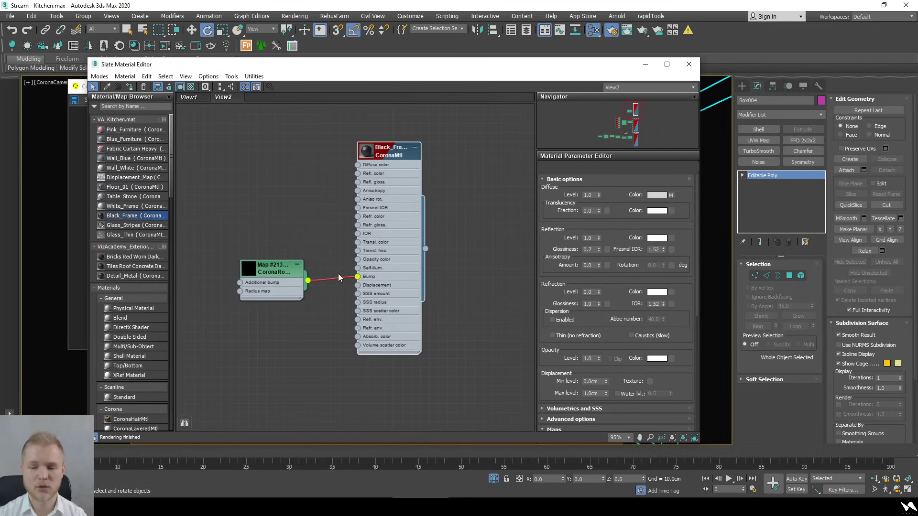
Set the radius of the CoronaRoundEdges map in Black_Frame's bump slot to 0.3 cm
double_click(378, 272)
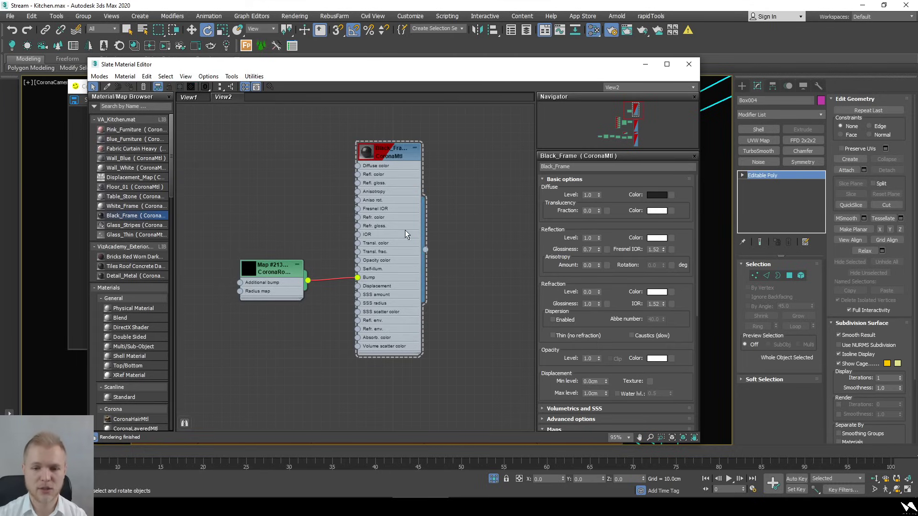
double_click(282, 291)
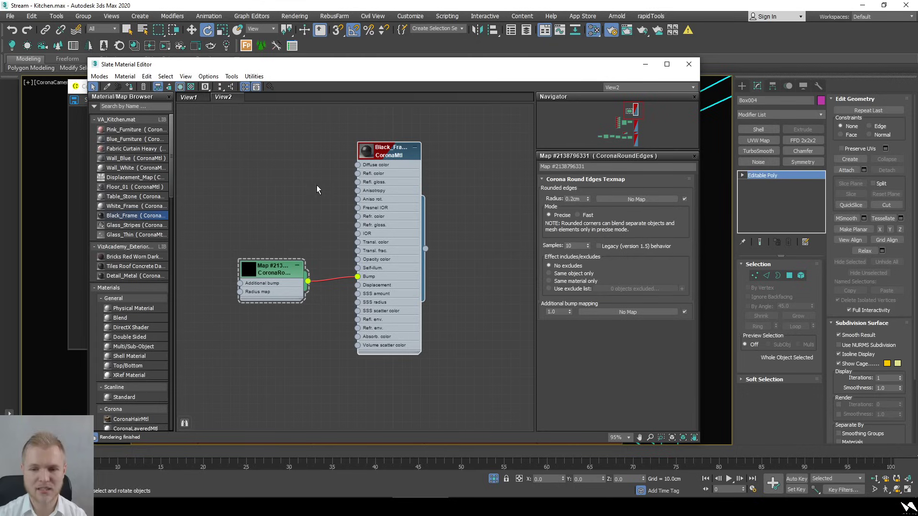
double_click(571, 199)
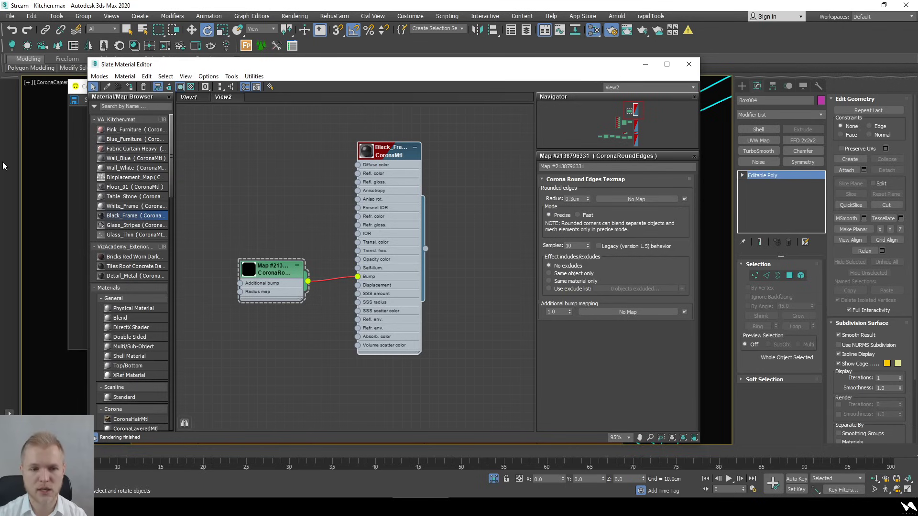
Exclude the selected partition frame from the Corona material override so it renders with Black_Frame
click(612, 31)
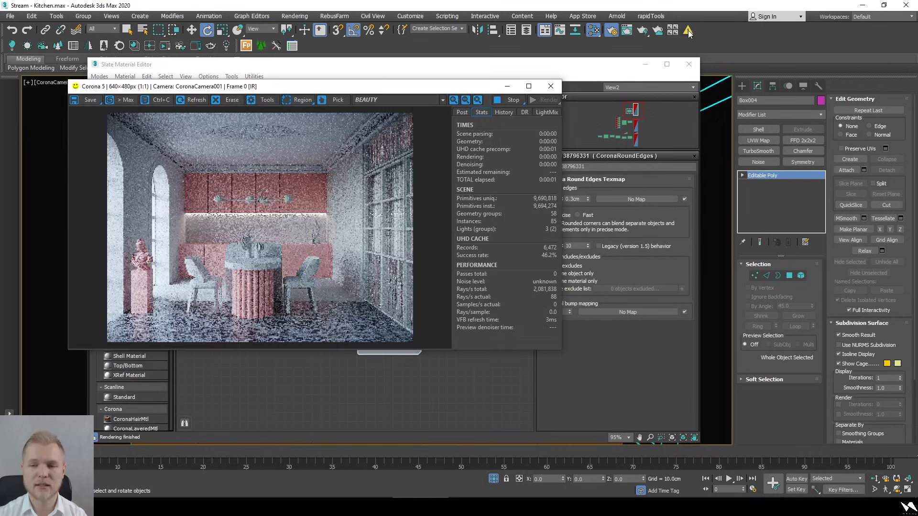
click(613, 30)
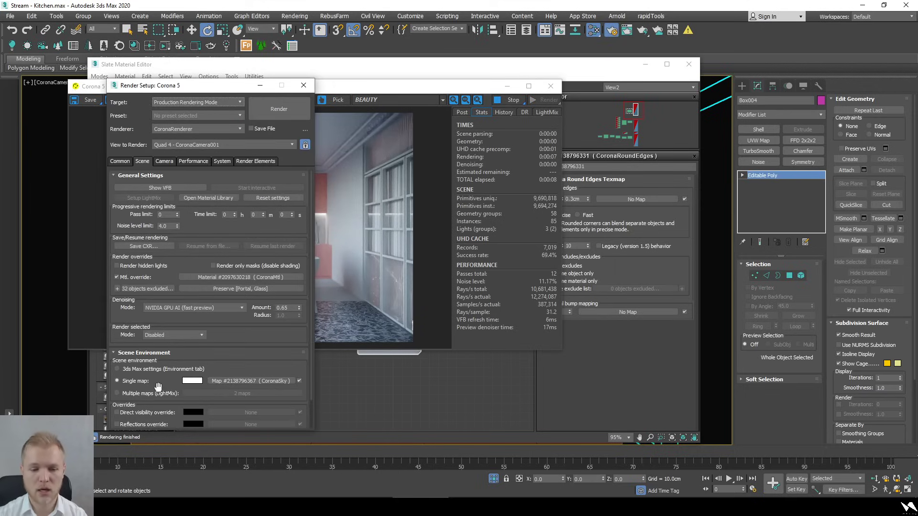
click(117, 289)
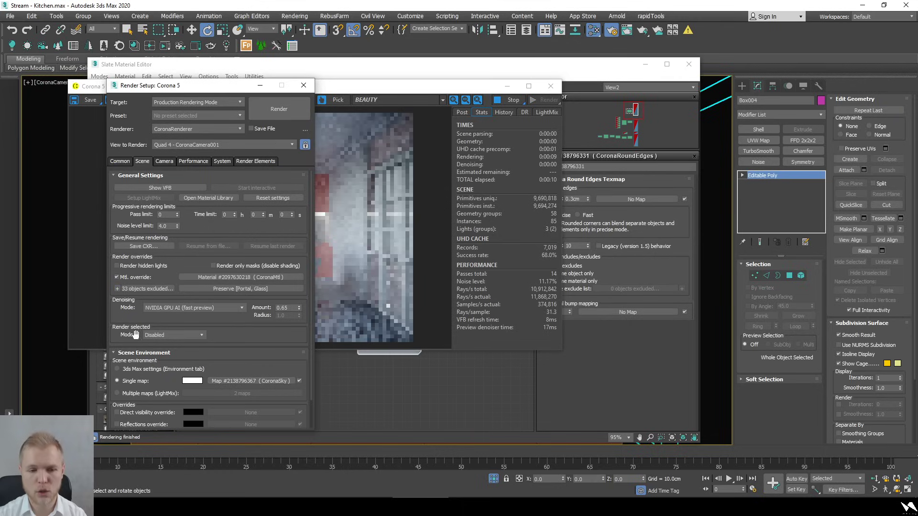
Select the partition's horizontal crossbars, give them the Black_Frame material, and exclude them from the material override
click(645, 64)
drag(448, 91, 413, 165)
click(598, 212)
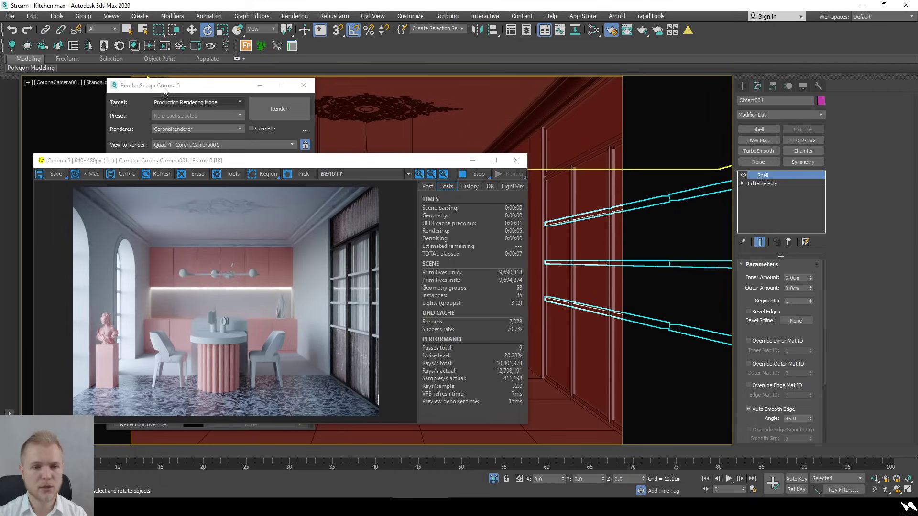
click(309, 128)
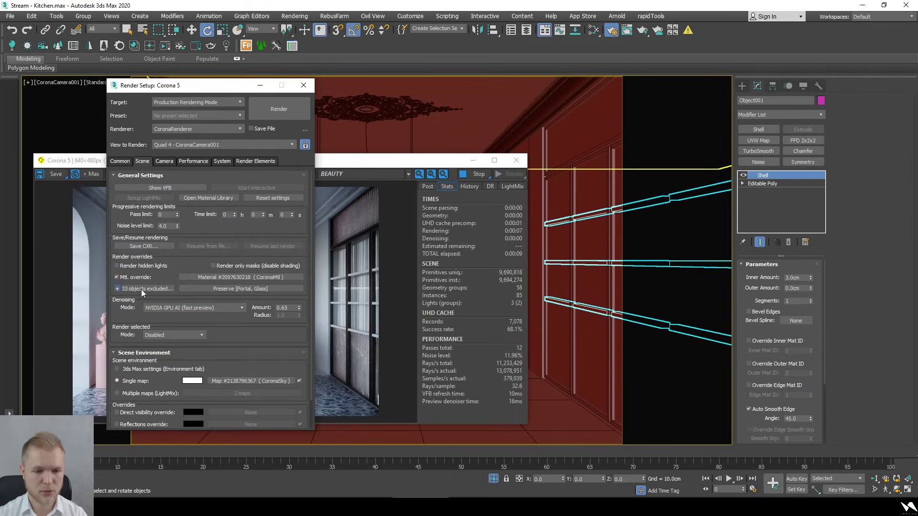
click(591, 31)
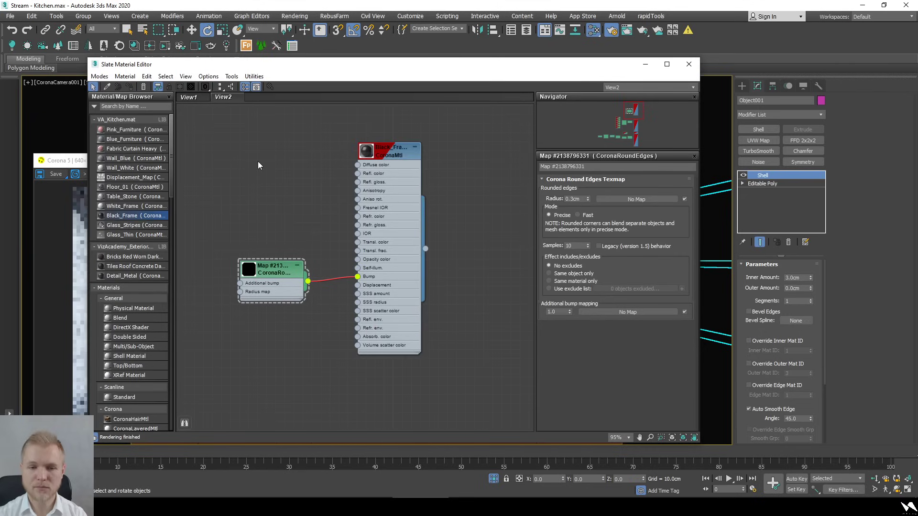
click(75, 238)
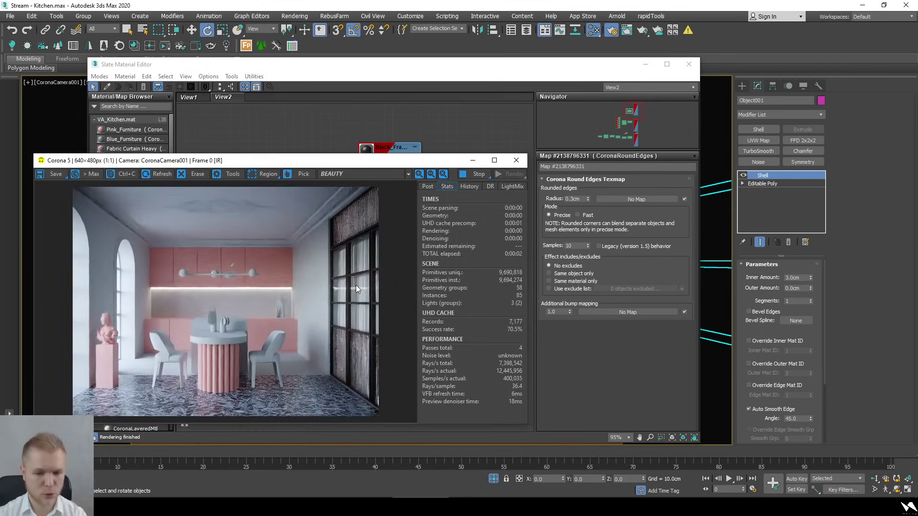
click(369, 125)
drag(371, 66, 400, 71)
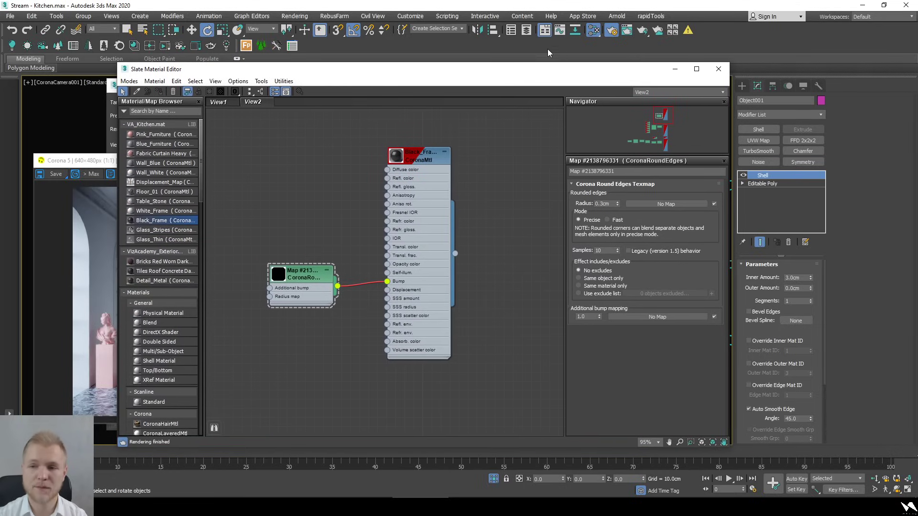
click(674, 69)
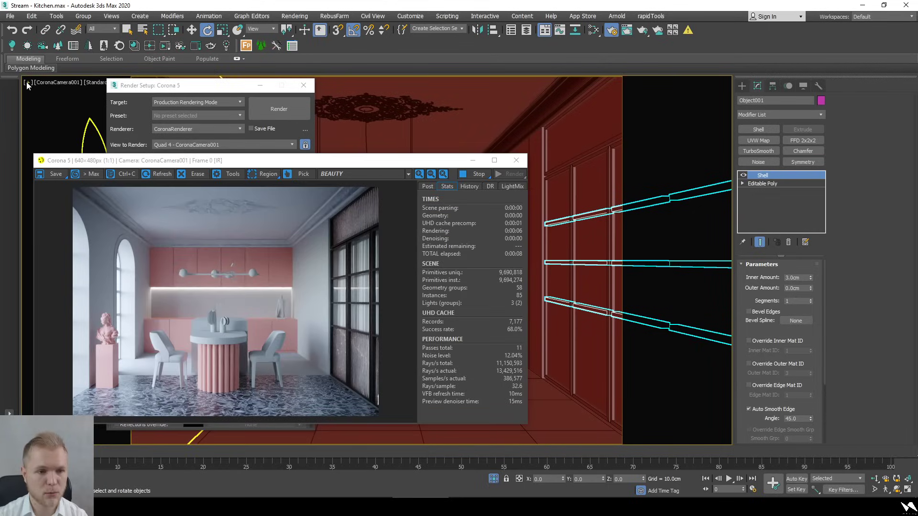
Inspect the rounded edges of the partition's crossbars up close in the interactive render using 2D Pan Zoom Mode, and restore the full camera framing
click(27, 82)
mouse_move(87, 220)
key(Escape)
scroll(561, 270, up, 10)
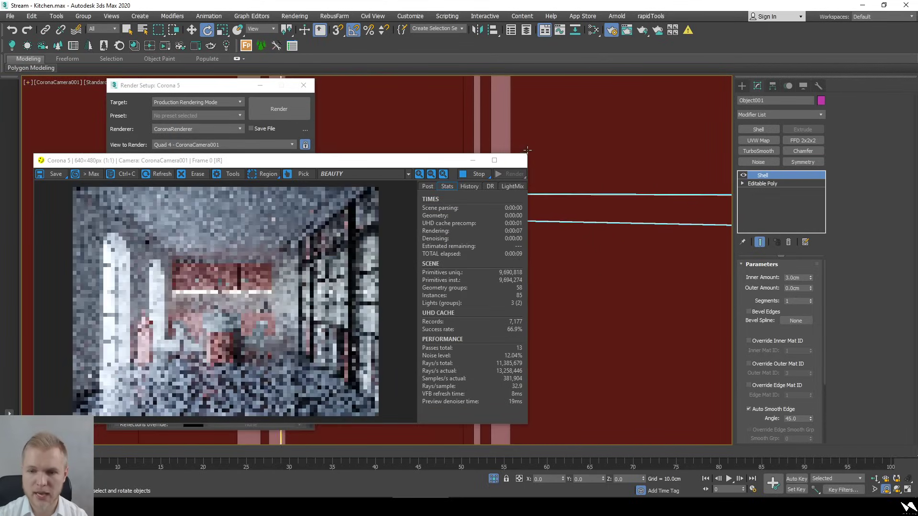
scroll(561, 270, up, 8)
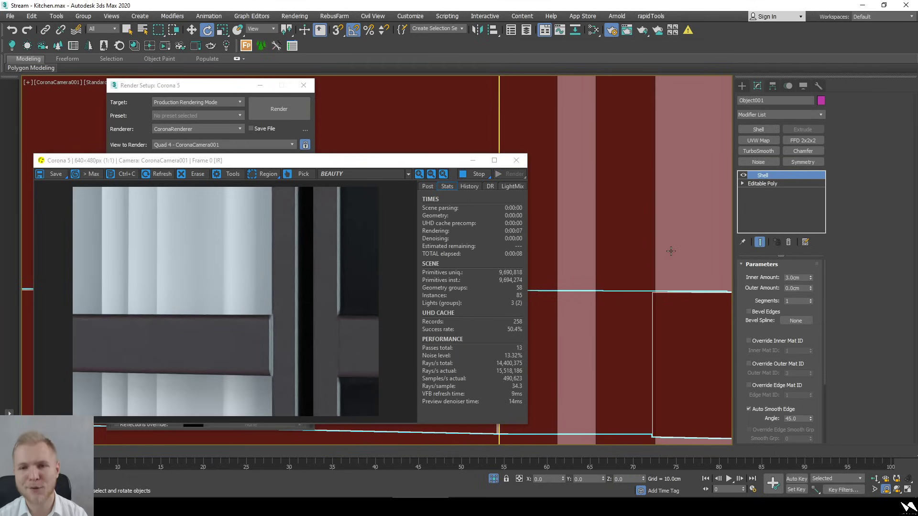
alt+middle_drag(578, 263, 580, 299)
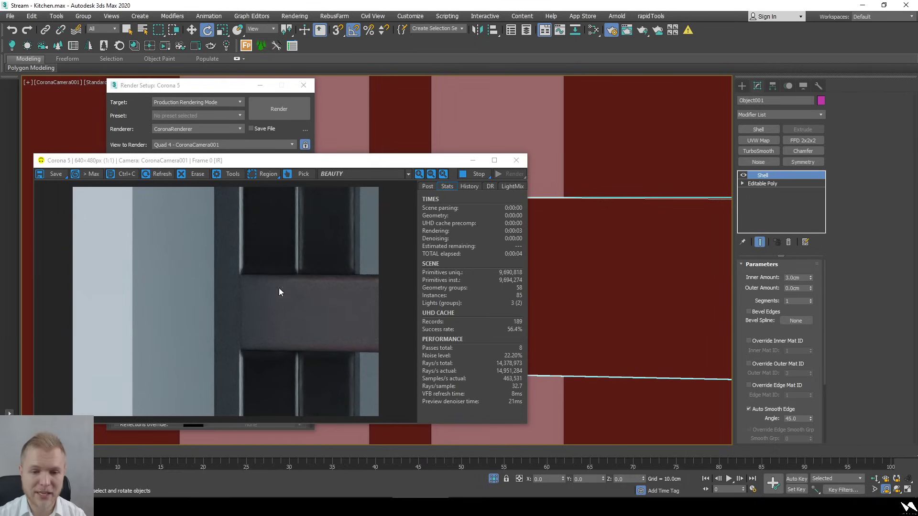
scroll(687, 207, down, 10)
alt+middle_drag(676, 213, 616, 269)
key(shift+z)
key(shift+z)
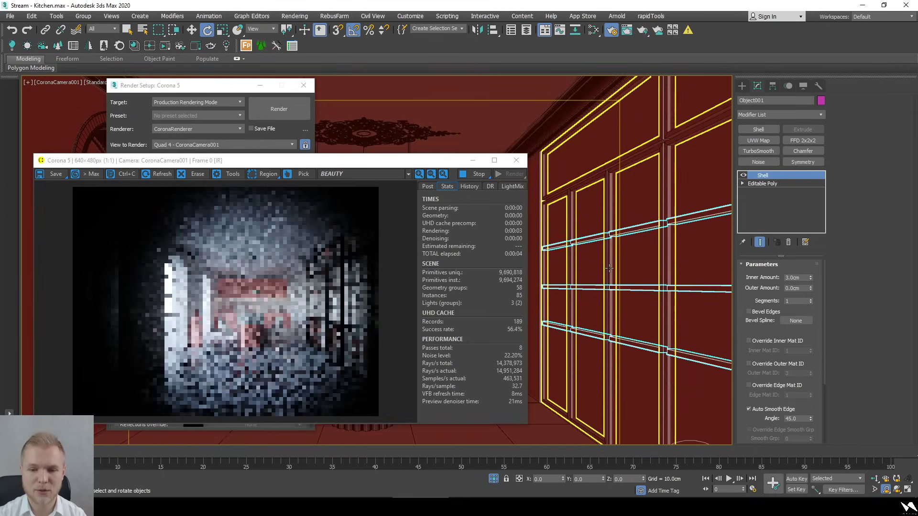
click(28, 84)
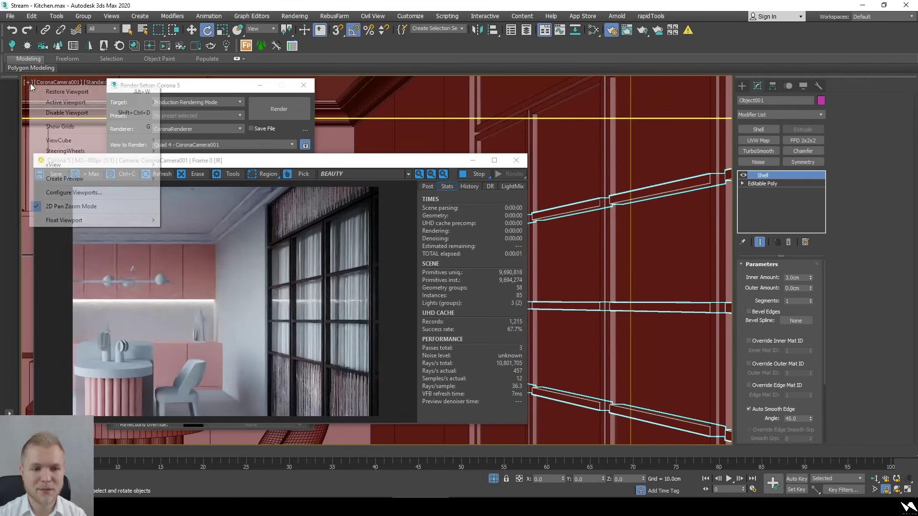
click(67, 206)
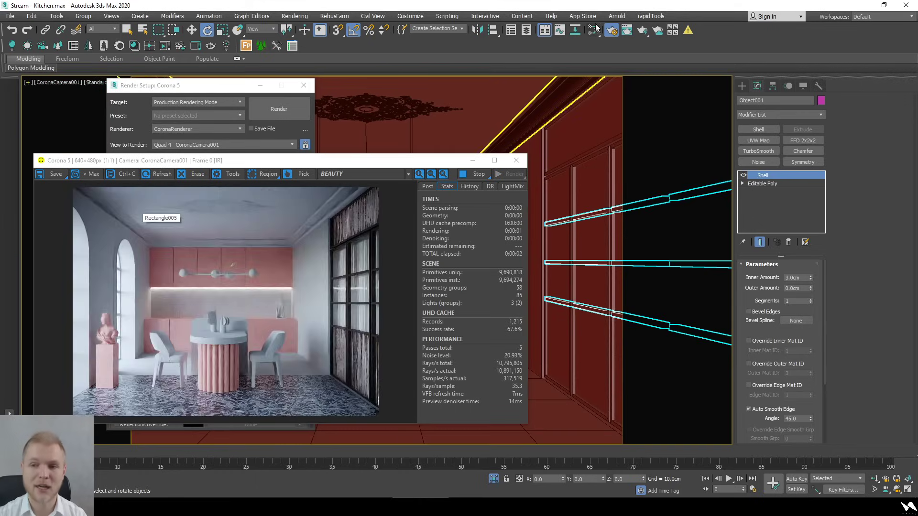
Put the Corona render and Render Setup windows away, select the arched window frame spline, and reopen the Slate Material Editor
click(181, 86)
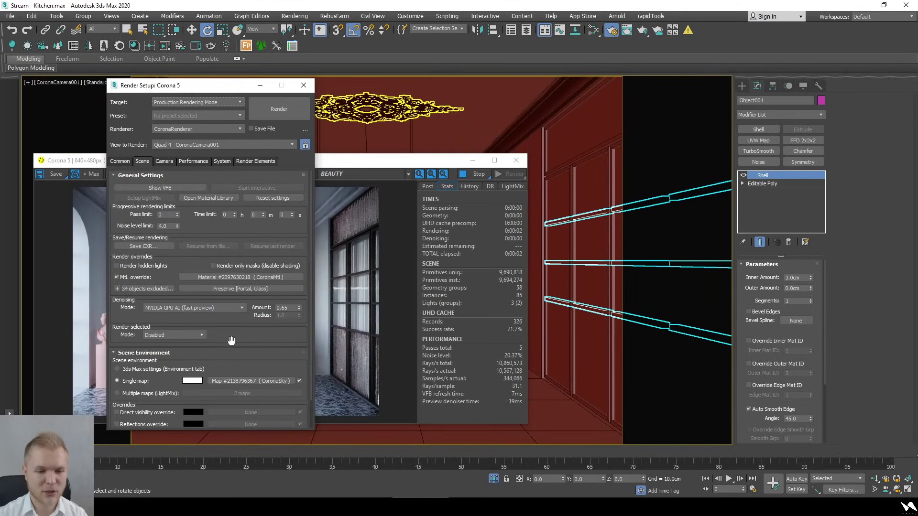
click(346, 286)
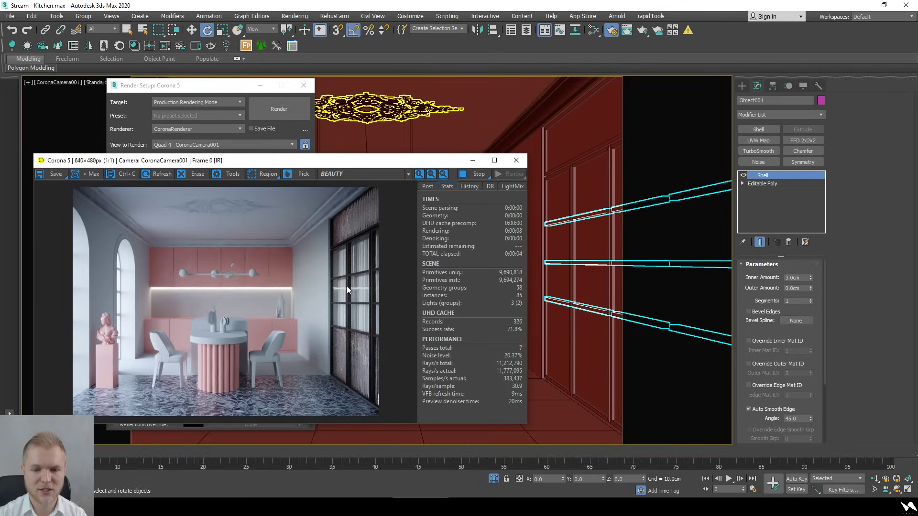
click(472, 160)
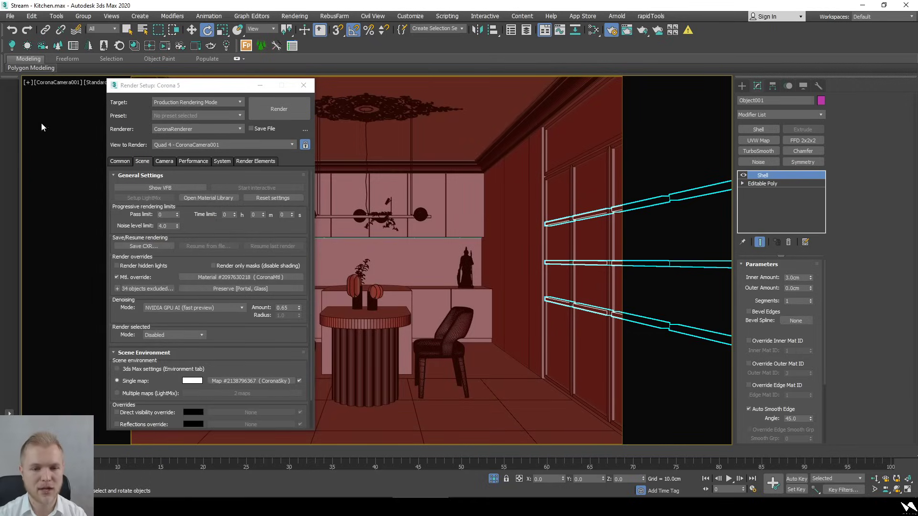
click(260, 85)
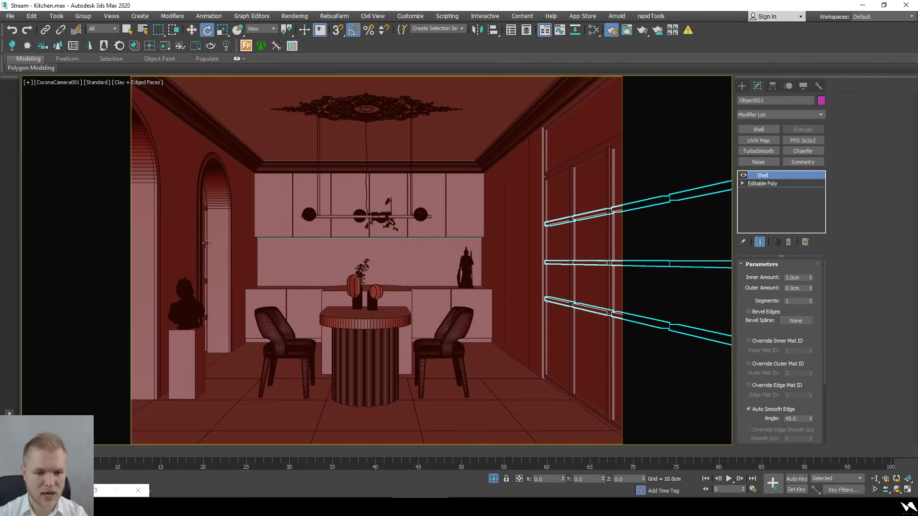
click(204, 244)
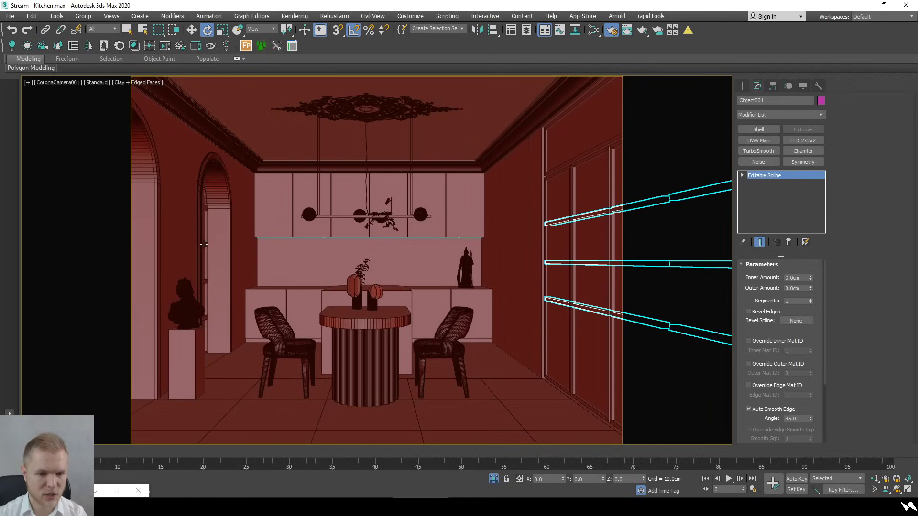
click(593, 30)
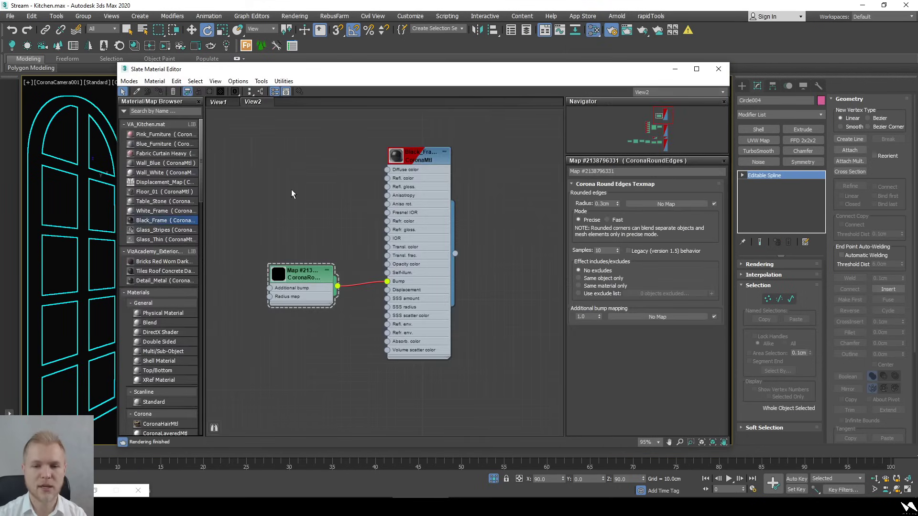
Load the White_Frame material from the VA_Kitchen.mat library into the node view and set its reflection glossiness to 0.65
double_click(153, 211)
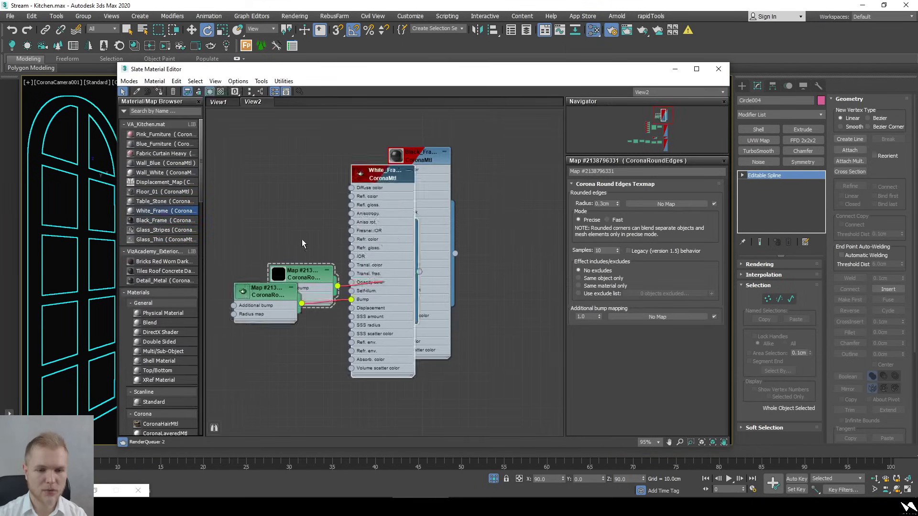
double_click(378, 237)
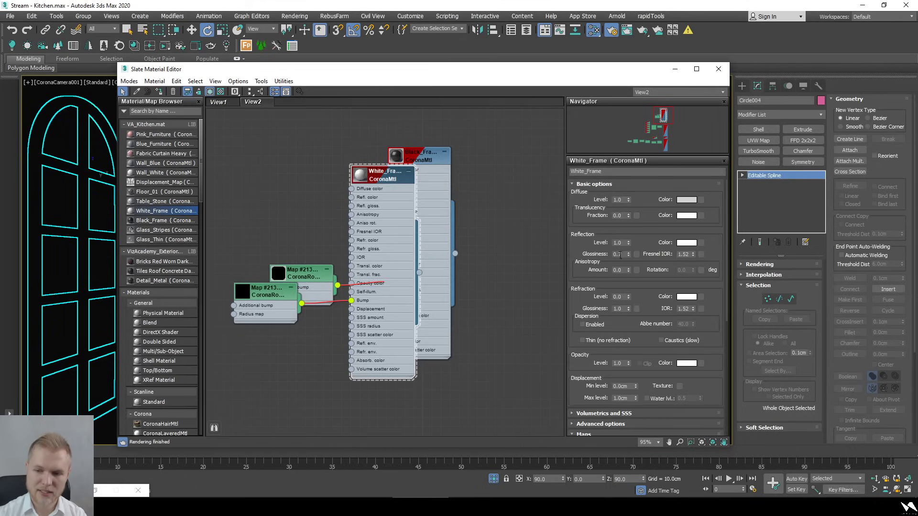
double_click(620, 255)
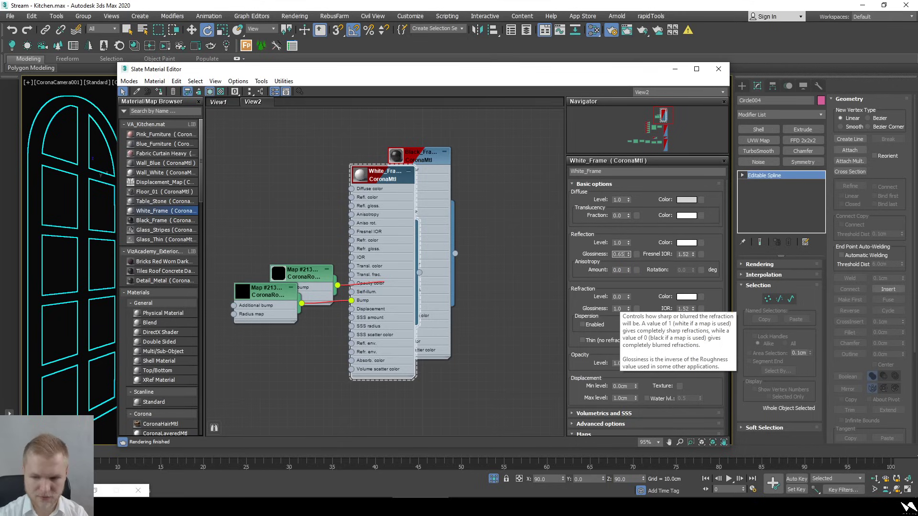
text(0.65)
key(Return)
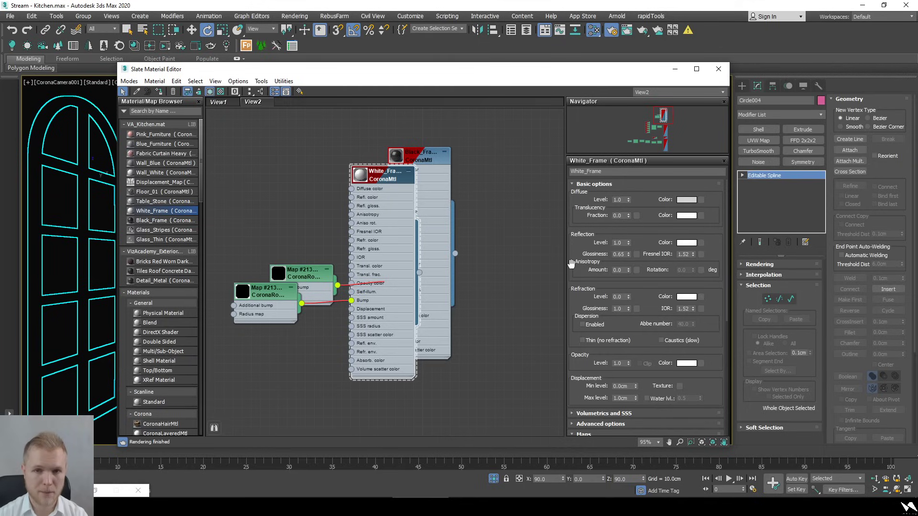
Arrange the White_Frame material and its round edges map above the Black_Frame nodes, aligned with them
scroll(322, 198, down, 5)
middle_drag(322, 198, 330, 295)
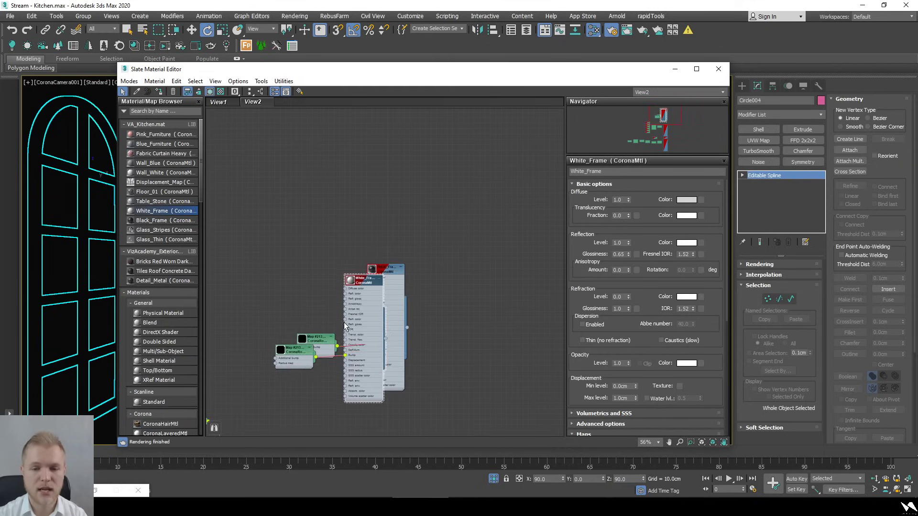
drag(346, 323, 364, 184)
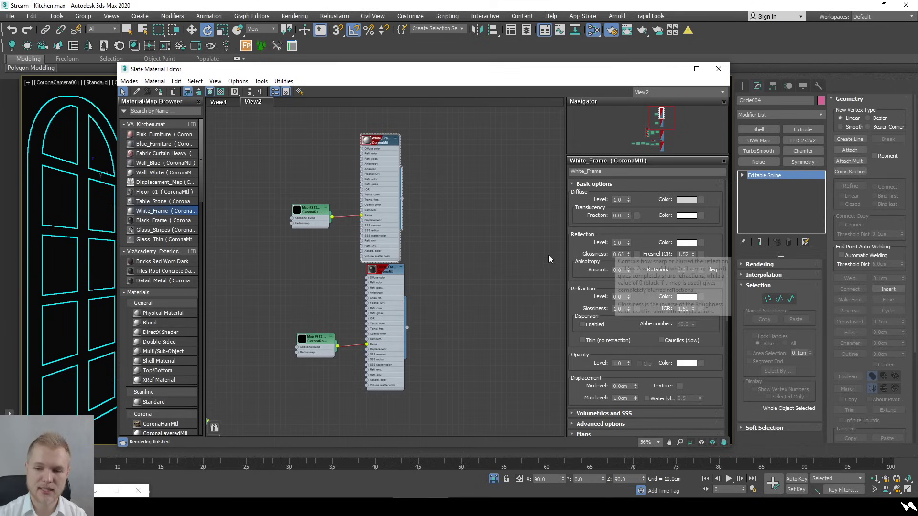
scroll(315, 267, up, 2)
drag(426, 238, 440, 224)
middle_drag(447, 235, 416, 290)
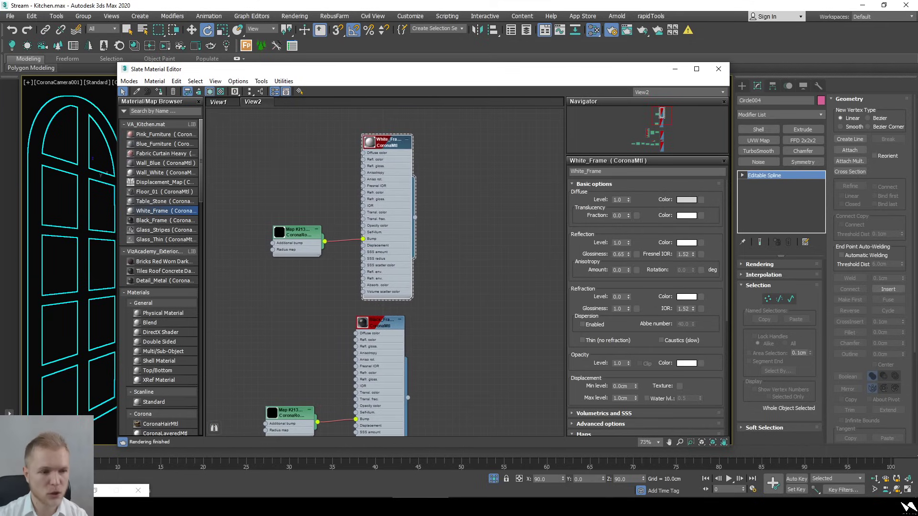
drag(395, 201, 387, 202)
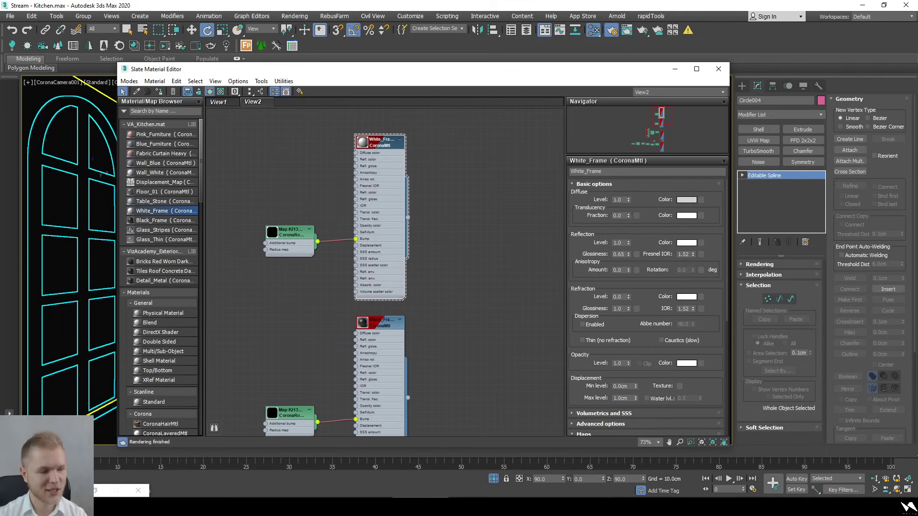
Put the material editor away and exclude the selected arched window frames from the Corona material override in Render Setup
click(674, 69)
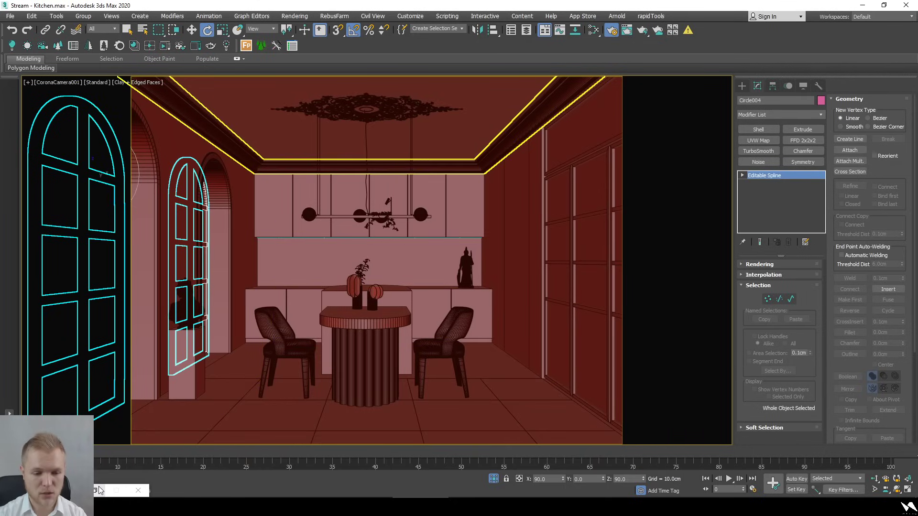
key(F10)
click(118, 289)
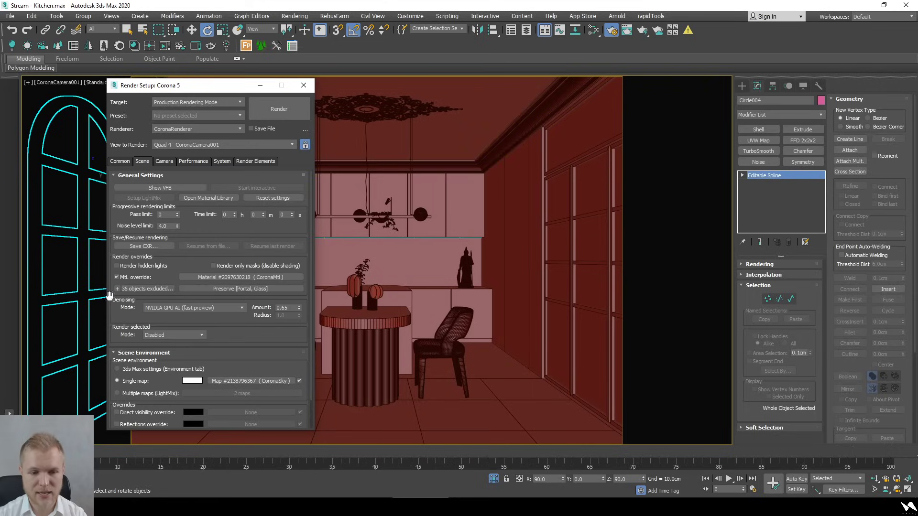
click(260, 86)
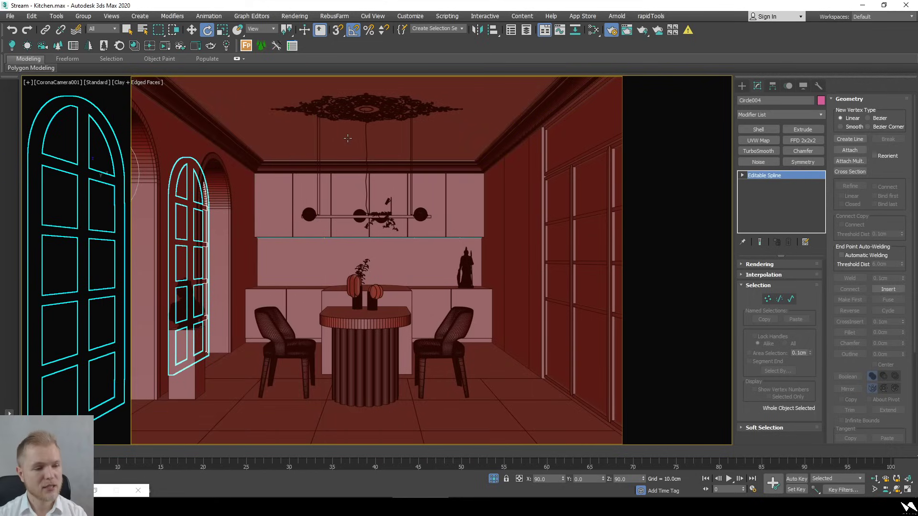
Select the plant on the pendant lamp, followed by the statuette on the kitchen counter
click(390, 217)
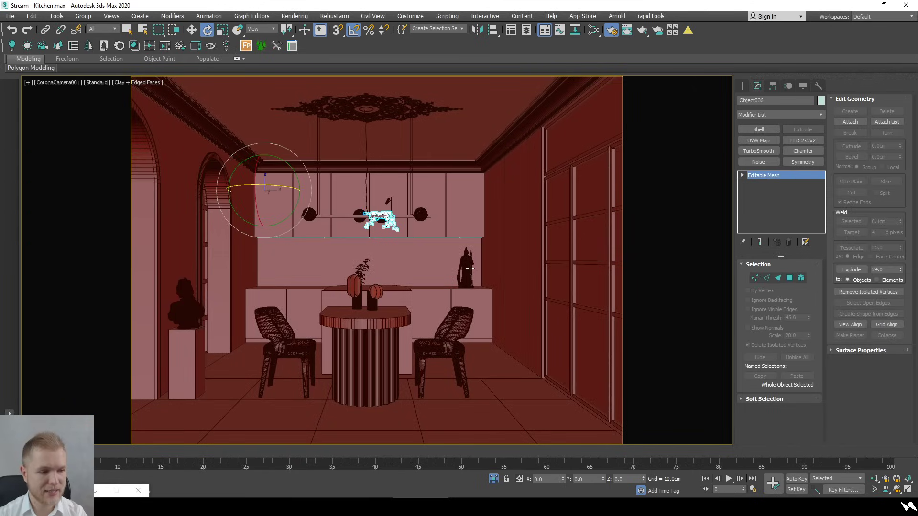
click(469, 269)
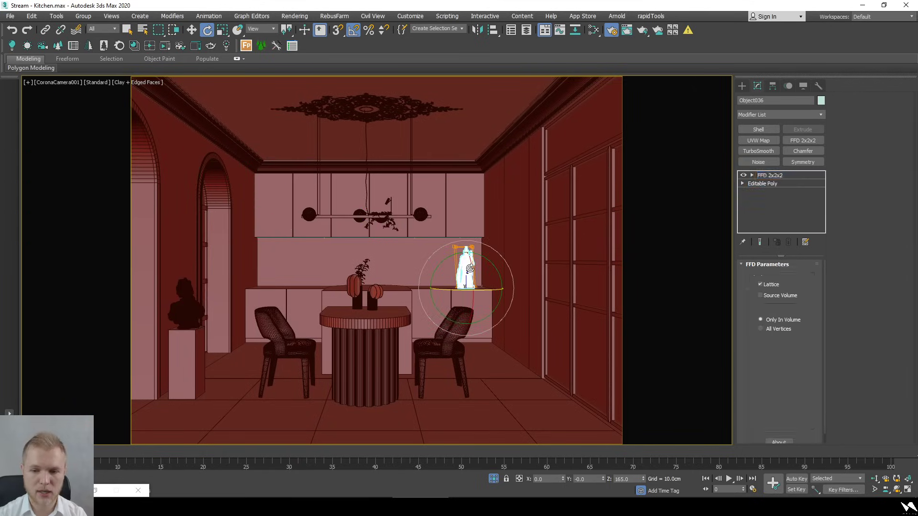
Bring the Blue_Furniture material into the node view and add the selected statue to the material override exclusions
click(594, 30)
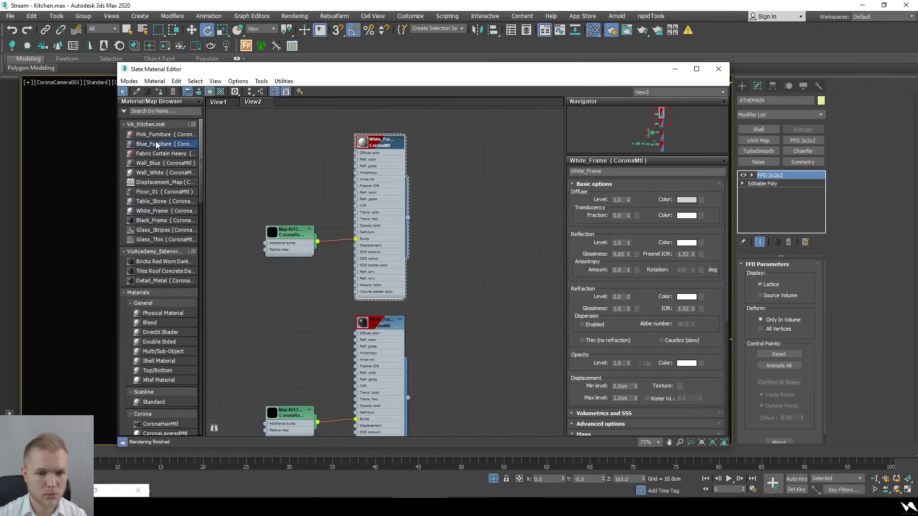
drag(157, 143, 473, 141)
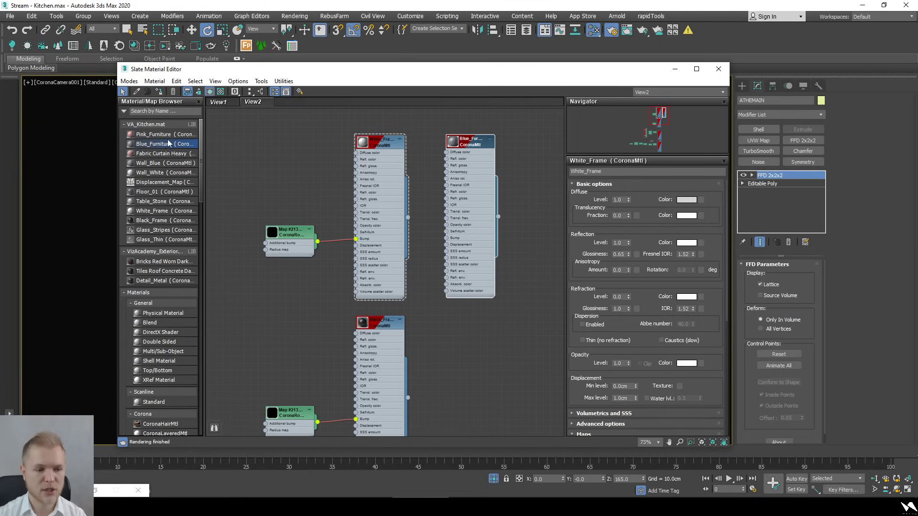
key(F10)
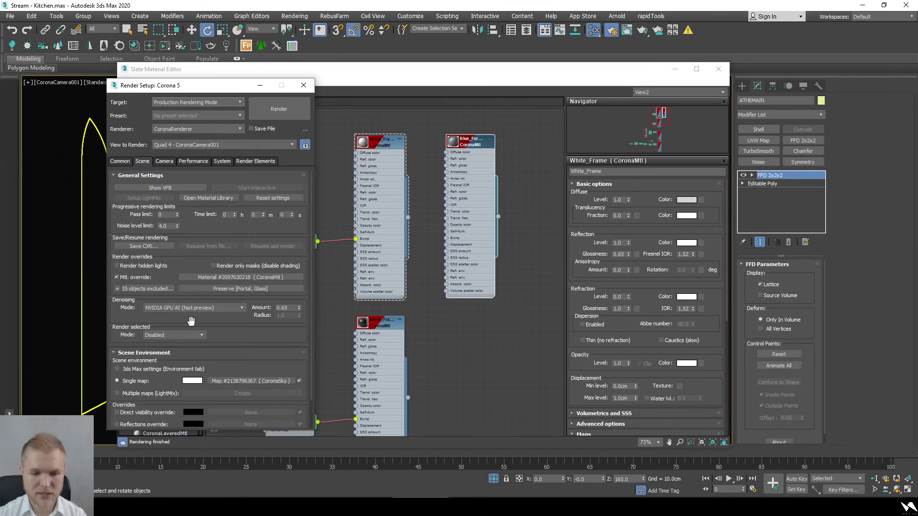
click(117, 289)
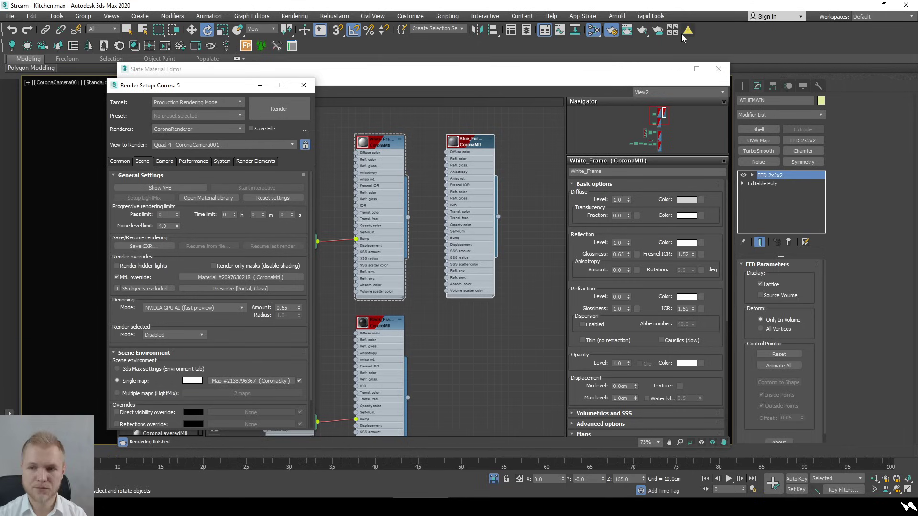
Exclude both chairs and the pendant lamp with its ceiling rosette from the material override, and start the interactive render
click(674, 68)
click(439, 358)
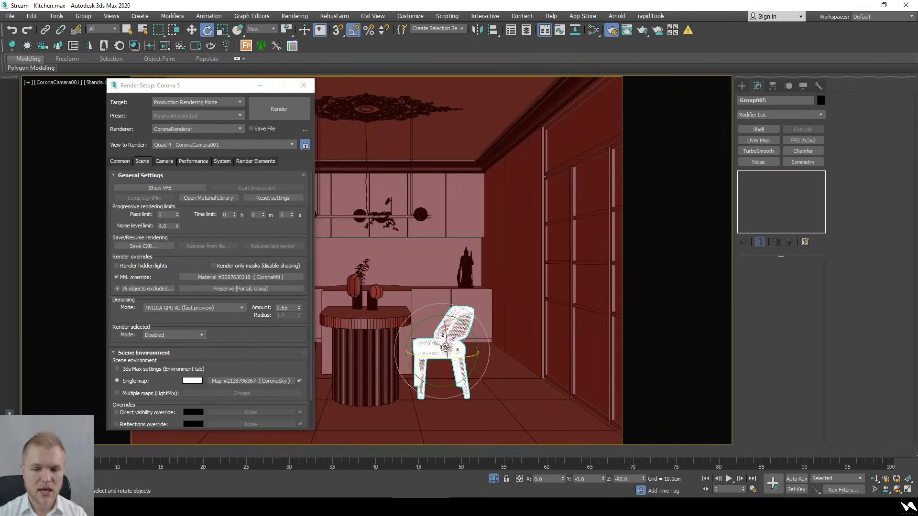
drag(204, 89, 595, 77)
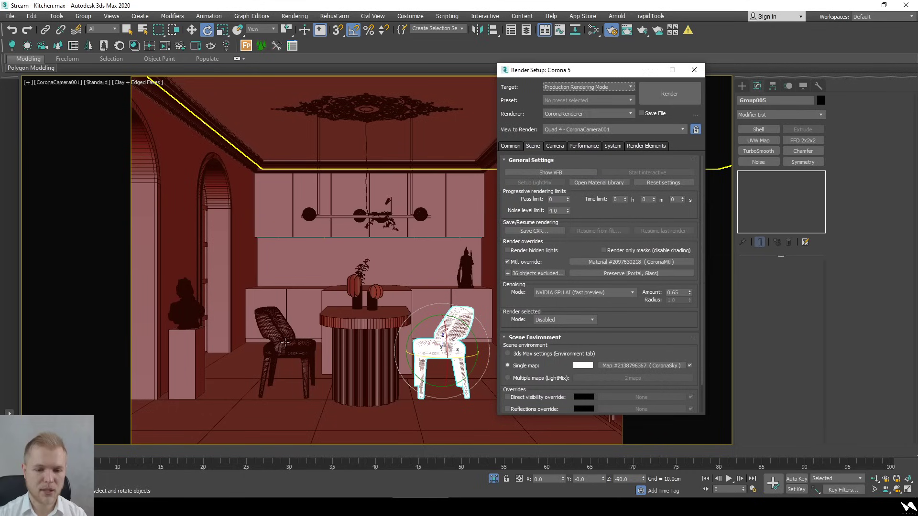
ctrl+click(285, 343)
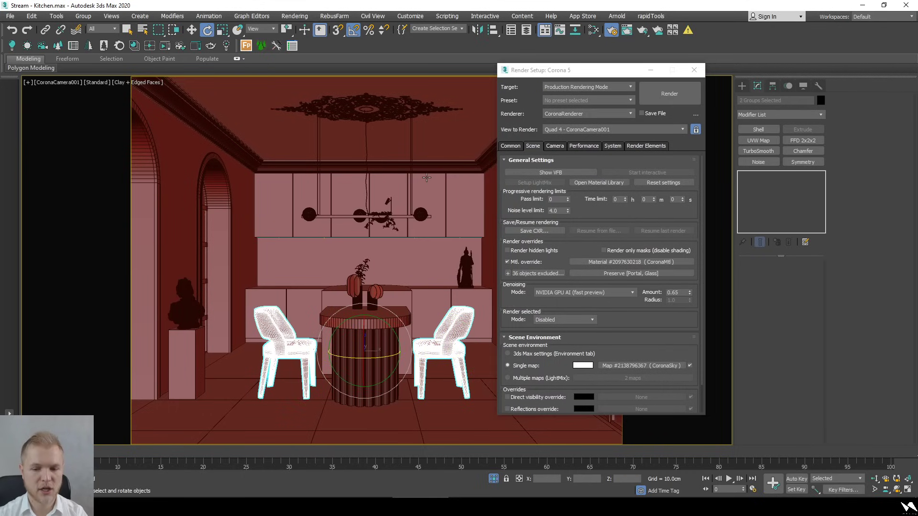
key(F3)
drag(434, 230, 295, 90)
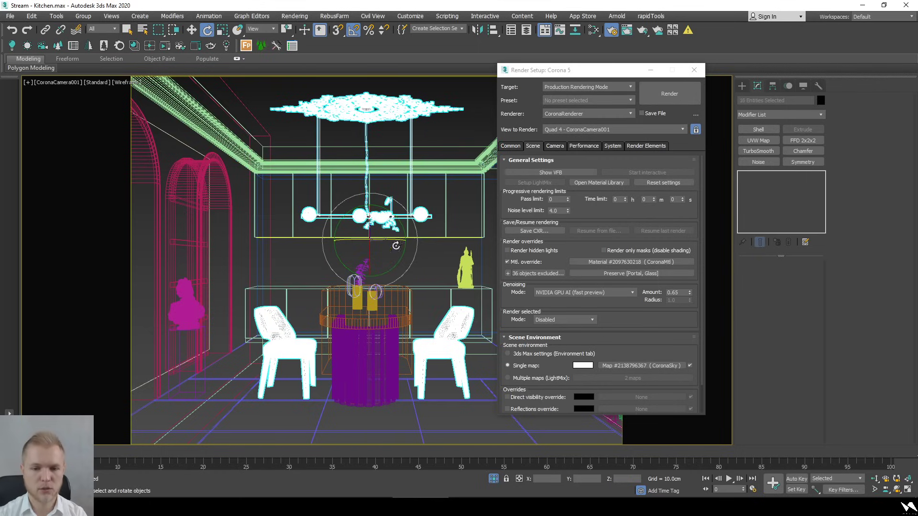
key(w)
mouse_move(394, 241)
mouse_down()
mouse_move(435, 244)
mouse_move(400, 249)
mouse_up()
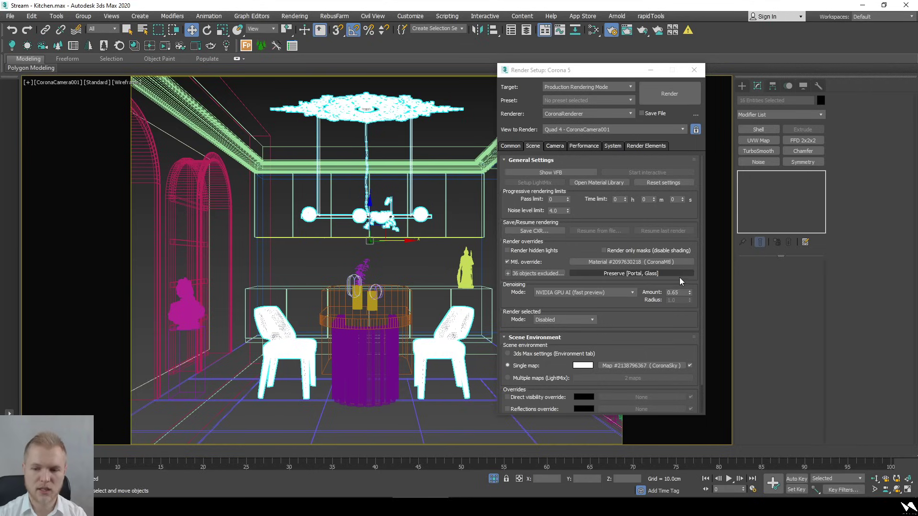
click(507, 273)
click(508, 273)
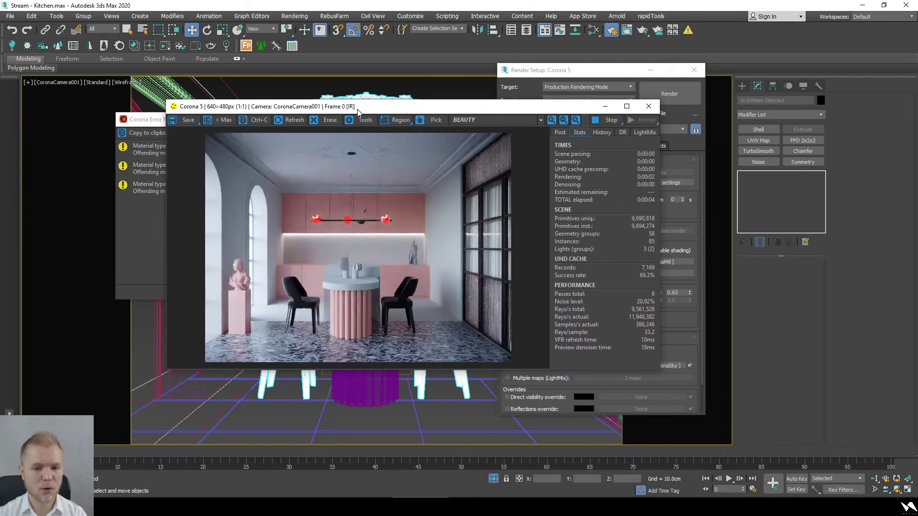
Examine the pendant lamp and its globes up close in the interactive render
scroll(350, 201, up, 3)
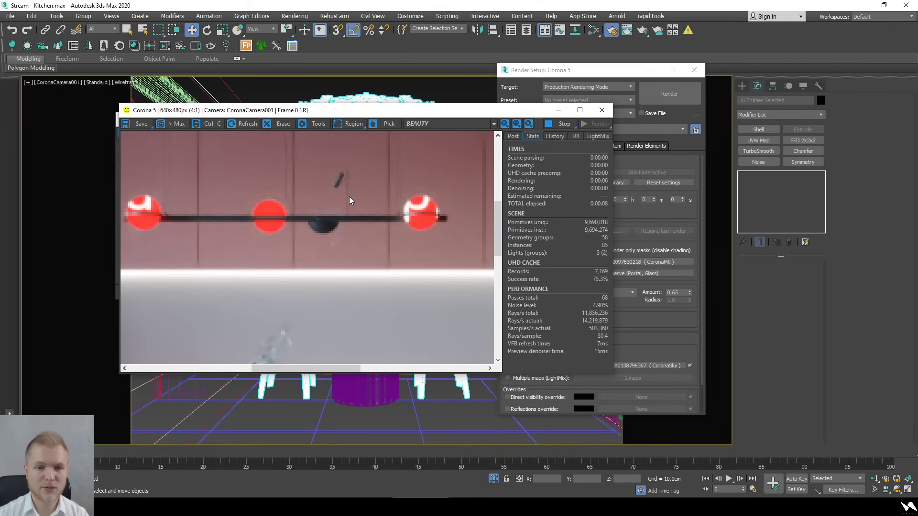
scroll(349, 200, down, 4)
drag(277, 111, 423, 91)
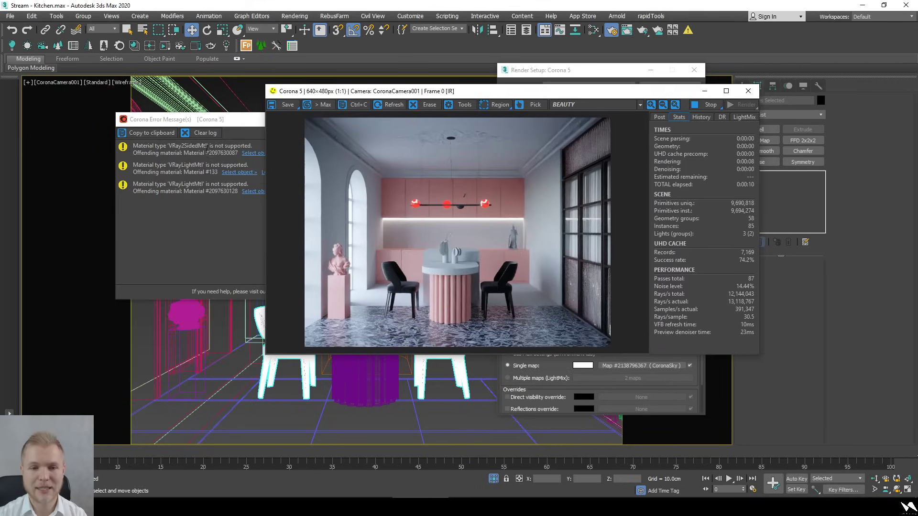
Ignore the unsupported VRay material warnings, close the error messages and stop the interactive render
drag(224, 120, 141, 166)
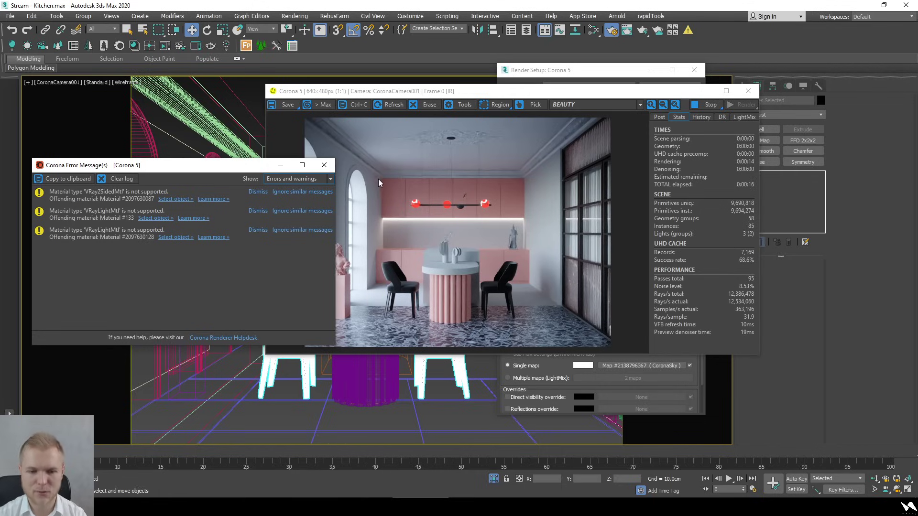
click(290, 211)
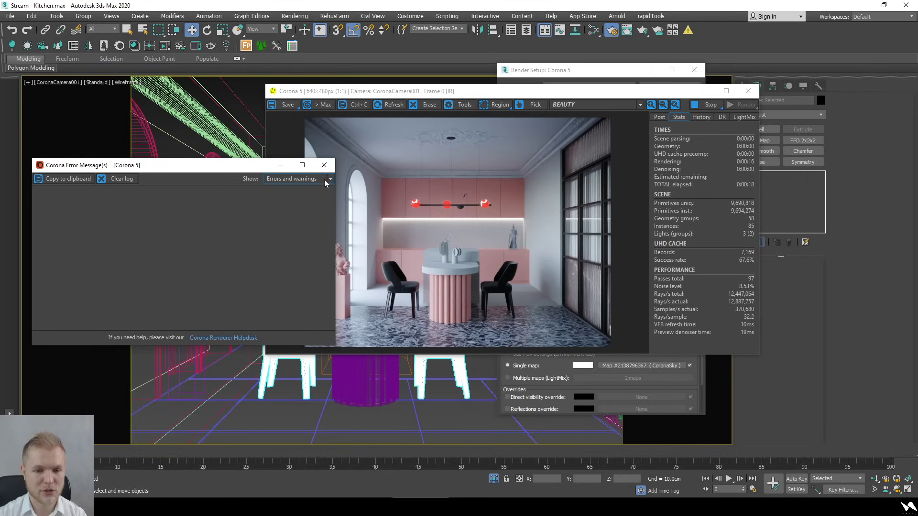
click(324, 165)
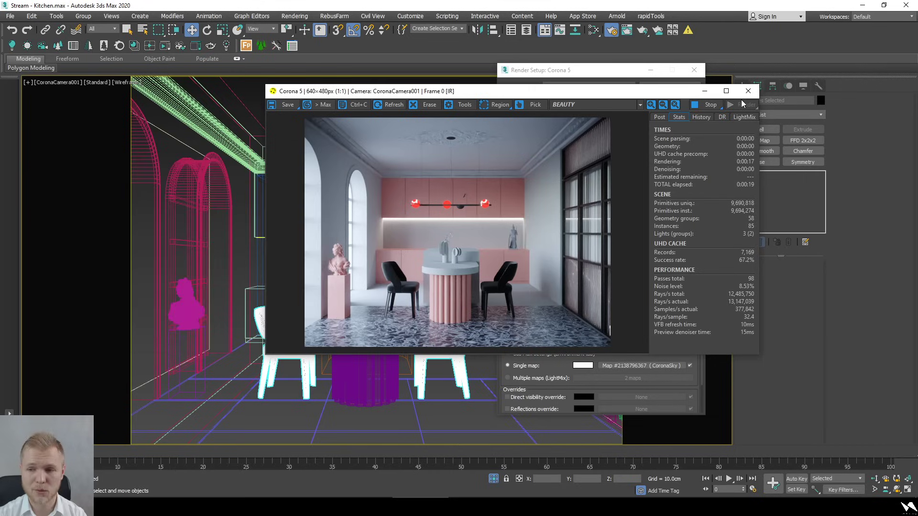
click(717, 104)
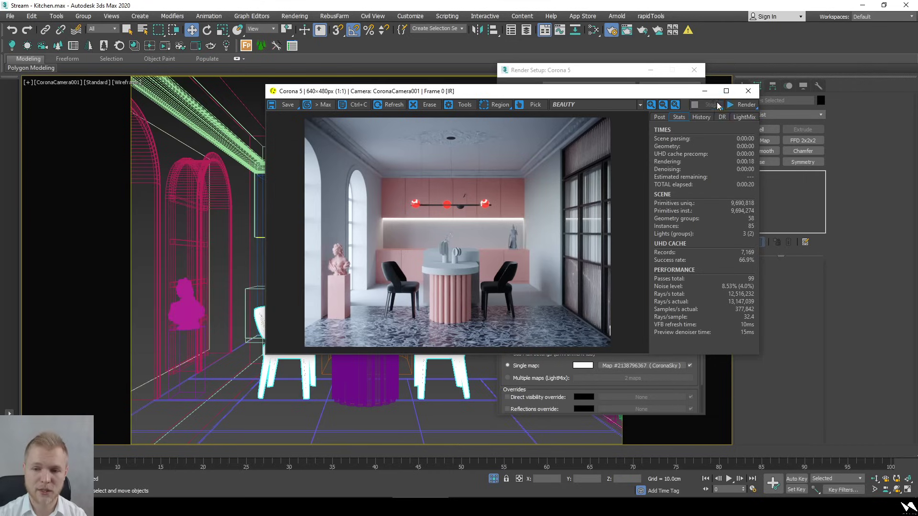
Run the Corona Converter on all scene materials, maps and lights, and put the converter away
click(120, 46)
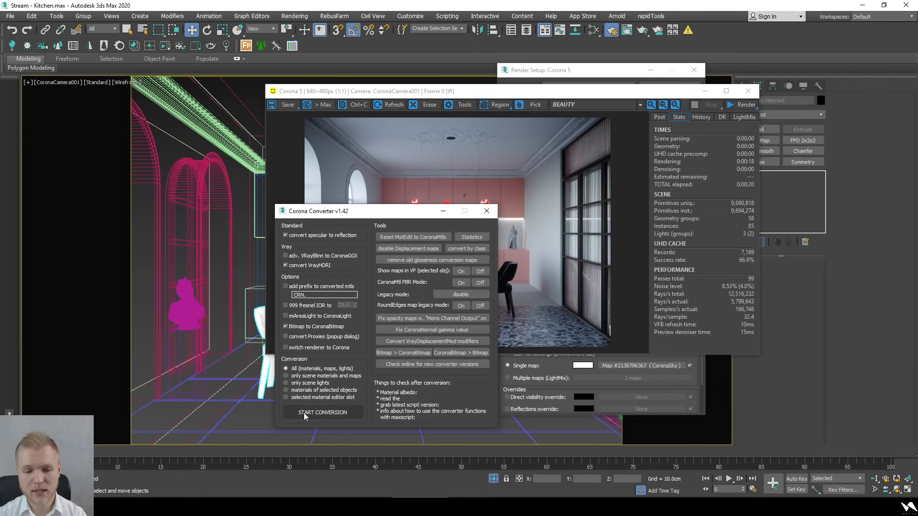
click(305, 413)
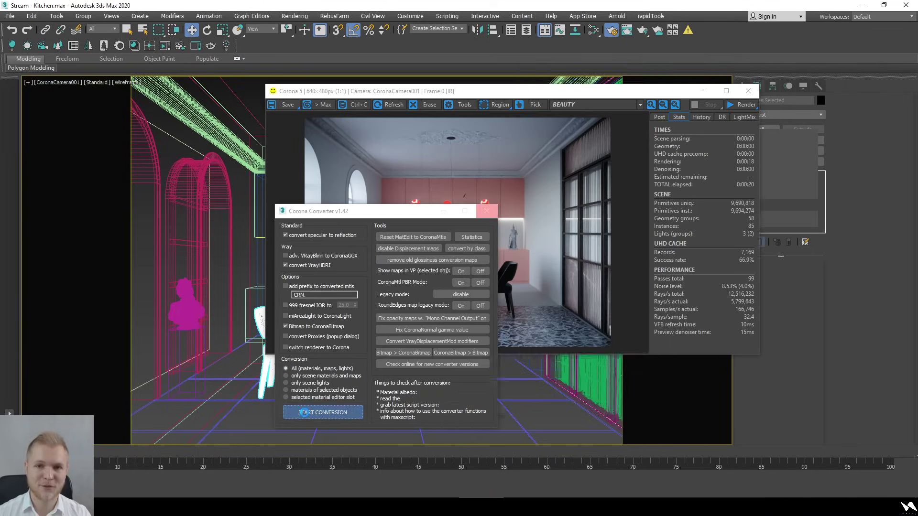
click(443, 211)
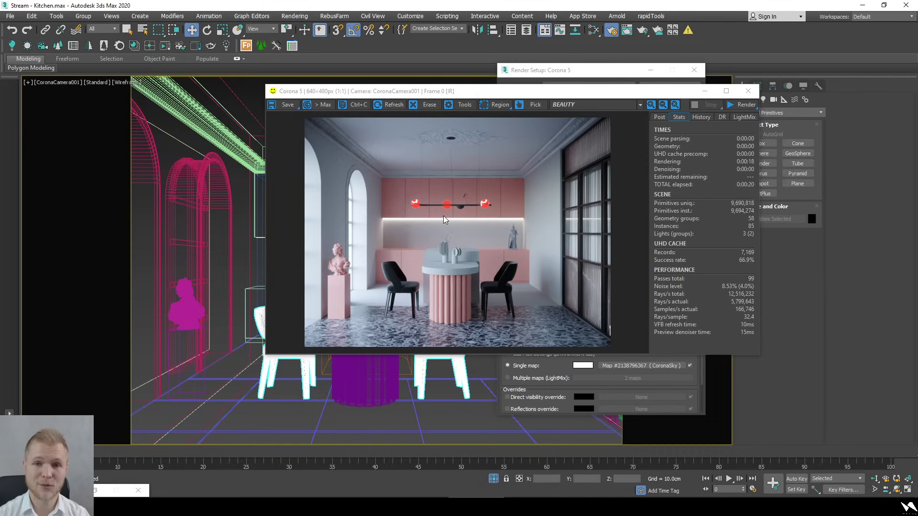
Select the pendant lamp's leftmost globe and load its material into a new Slate Material Editor view
drag(511, 96, 668, 88)
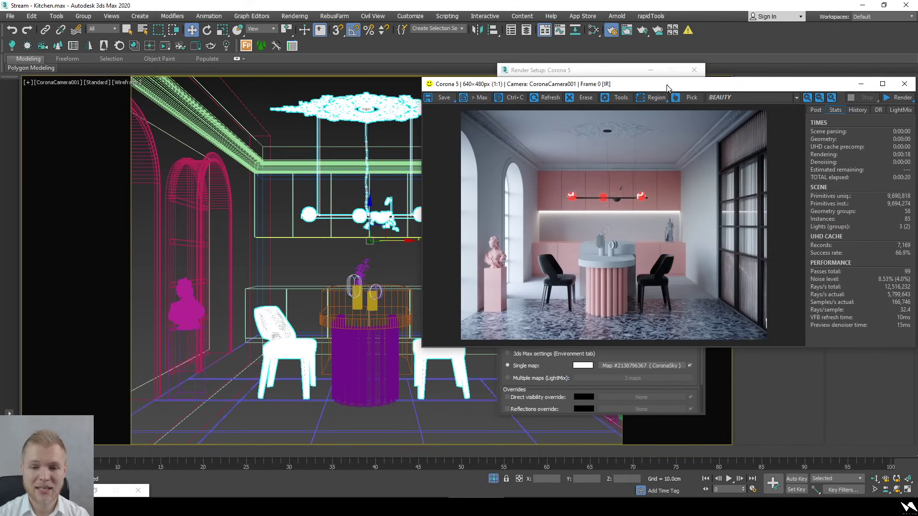
click(350, 246)
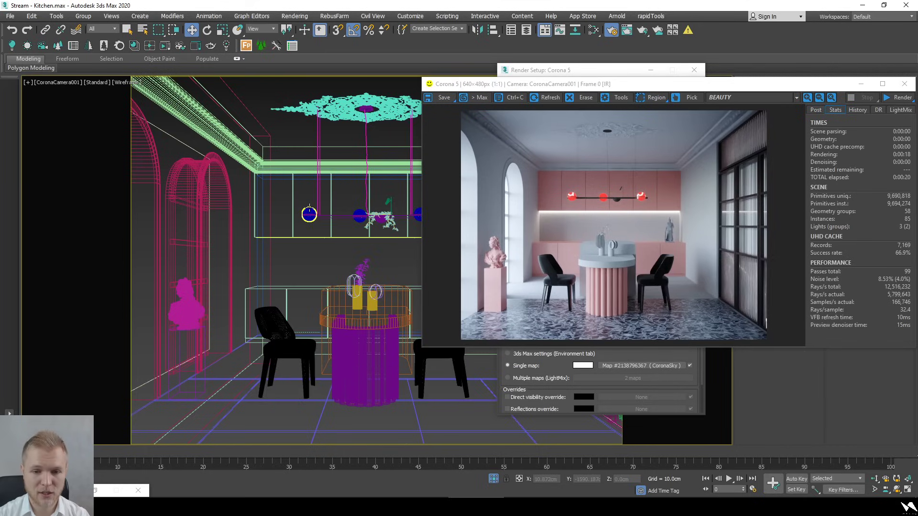
click(312, 218)
click(593, 29)
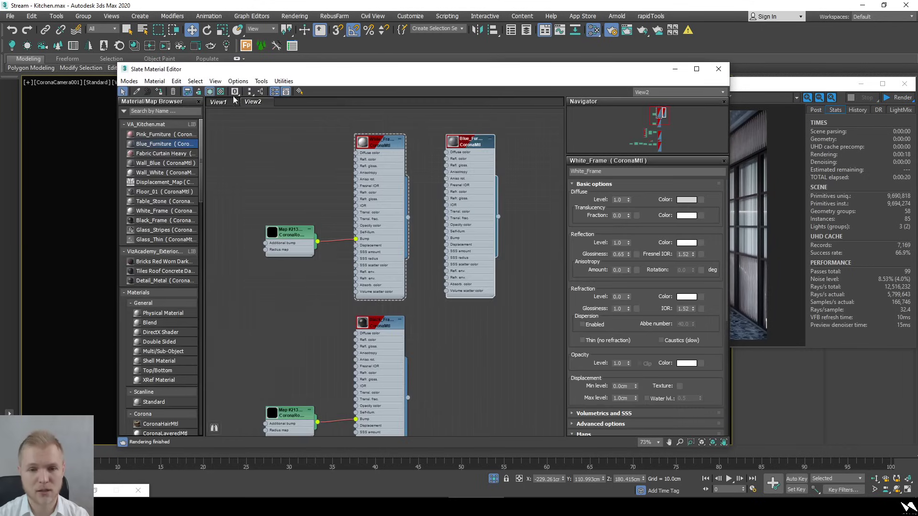
right_click(317, 101)
click(335, 105)
key(Return)
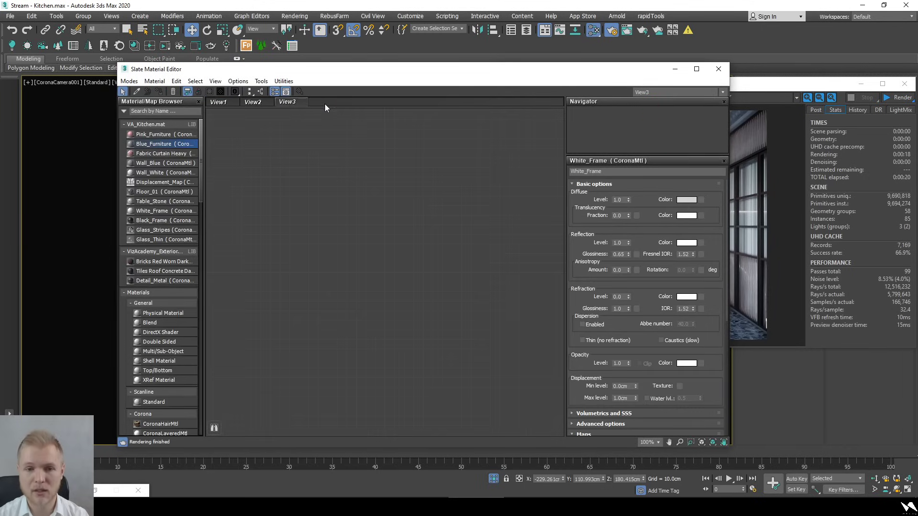
click(154, 81)
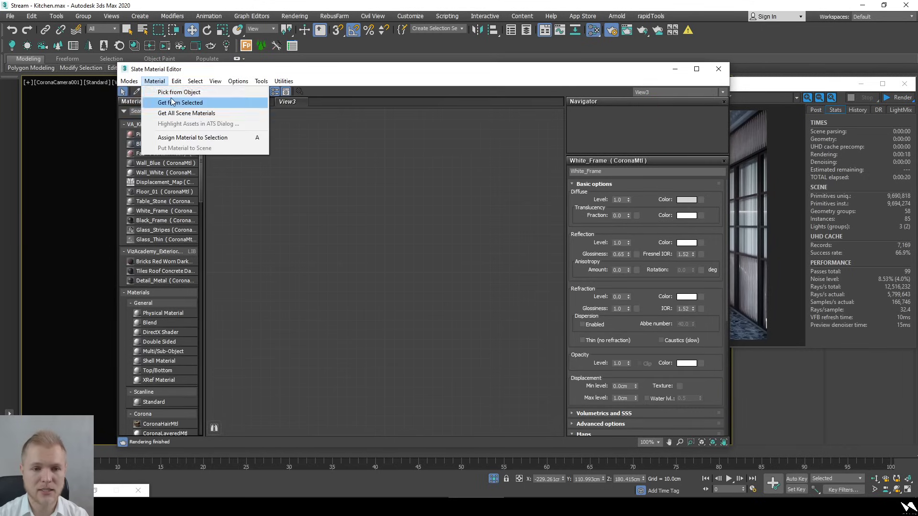
click(163, 100)
scroll(358, 283, down, 4)
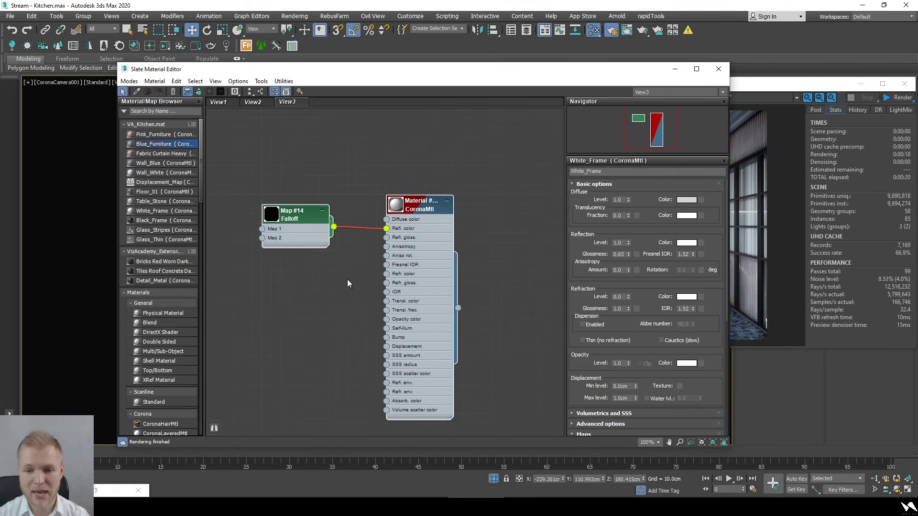
Delete the Falloff map from the globe material's reflection color and make its diffuse color slightly darker
click(303, 230)
key(Delete)
click(423, 270)
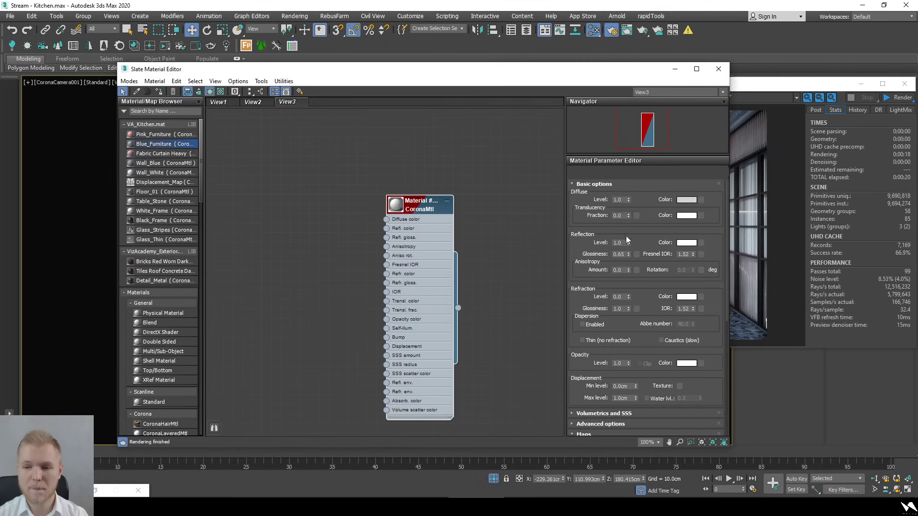
click(691, 201)
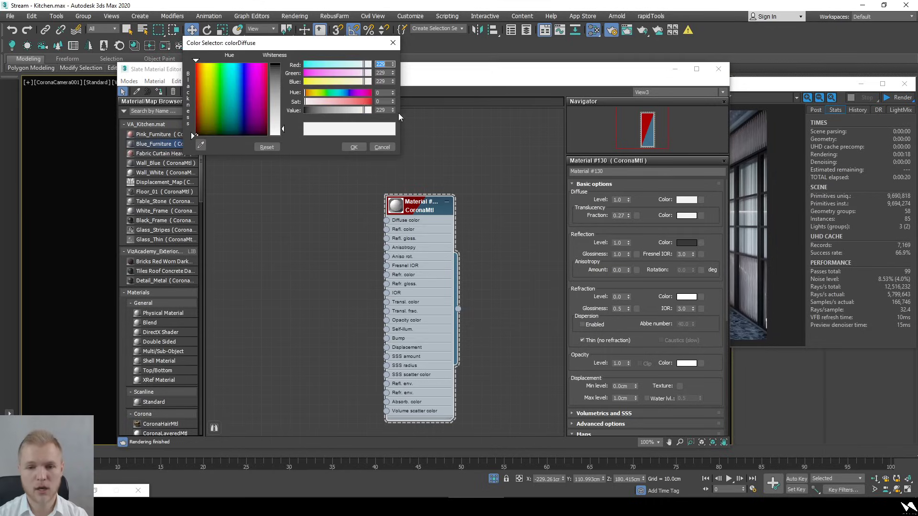
click(354, 110)
click(354, 148)
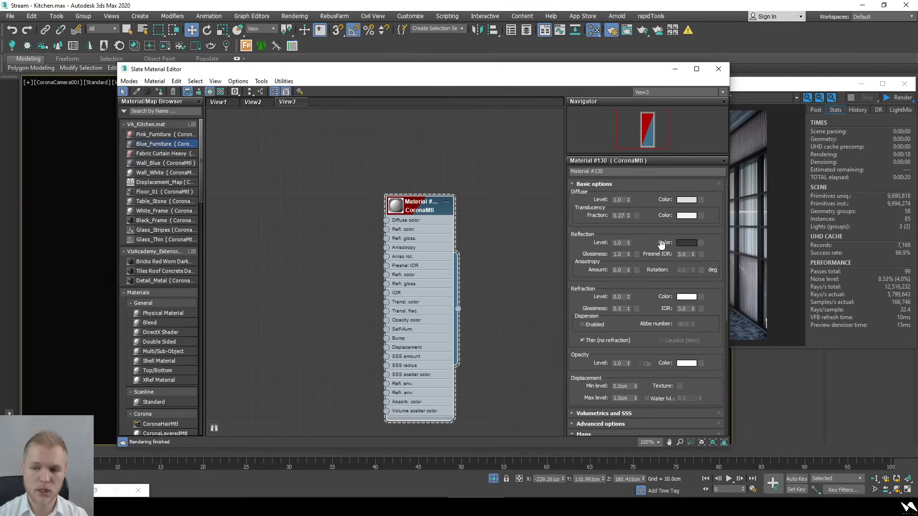
Set the globe material's reflection color to white (255), Fresnel IOR to 2.0 and reflection glossiness to 0.91
click(687, 244)
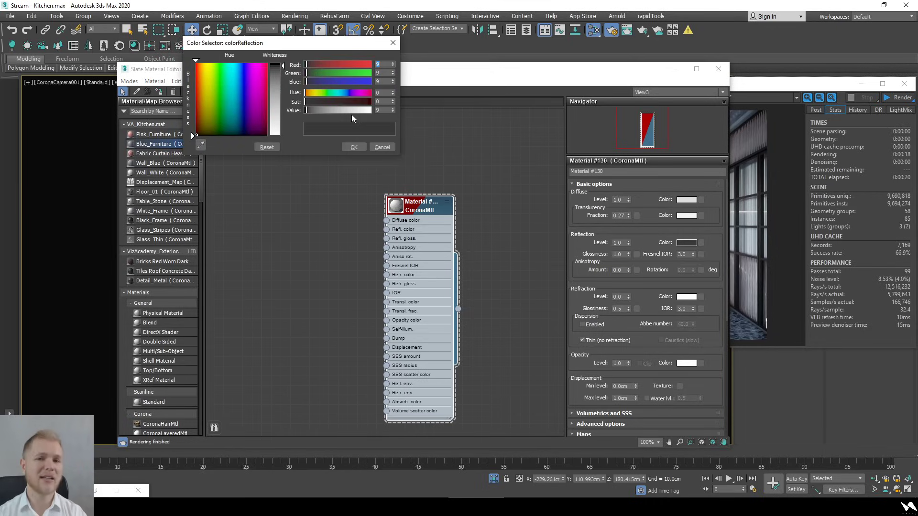
drag(354, 112, 397, 116)
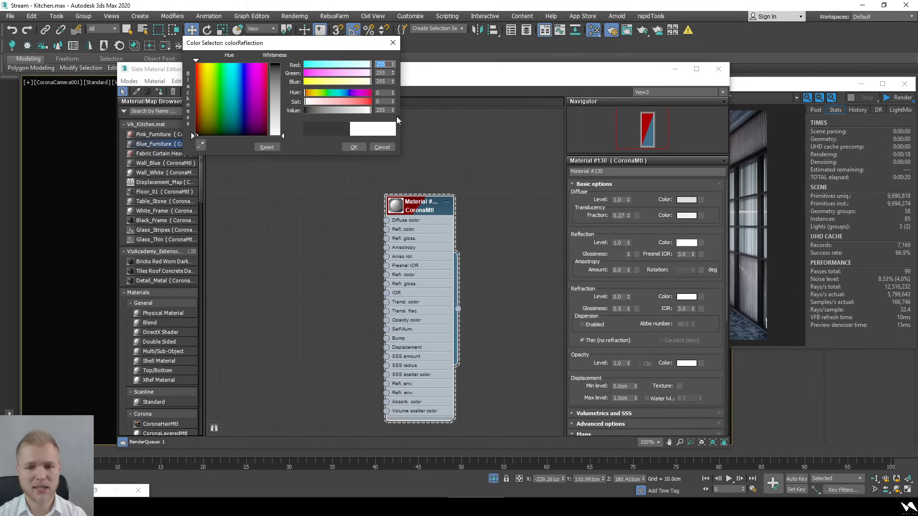
click(354, 147)
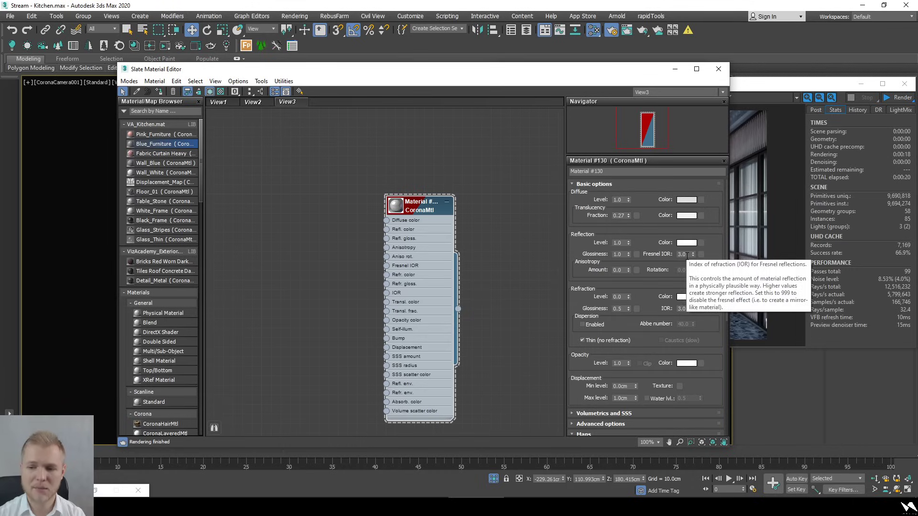
double_click(683, 255)
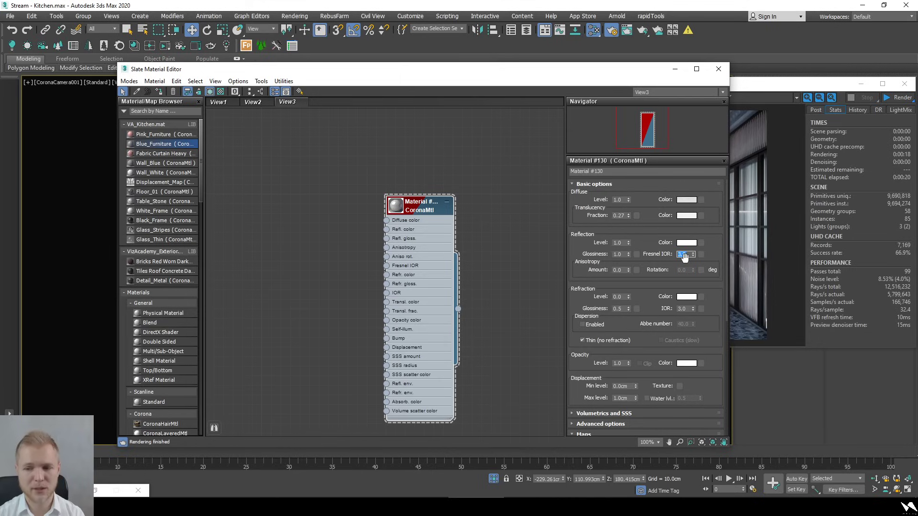
text(2)
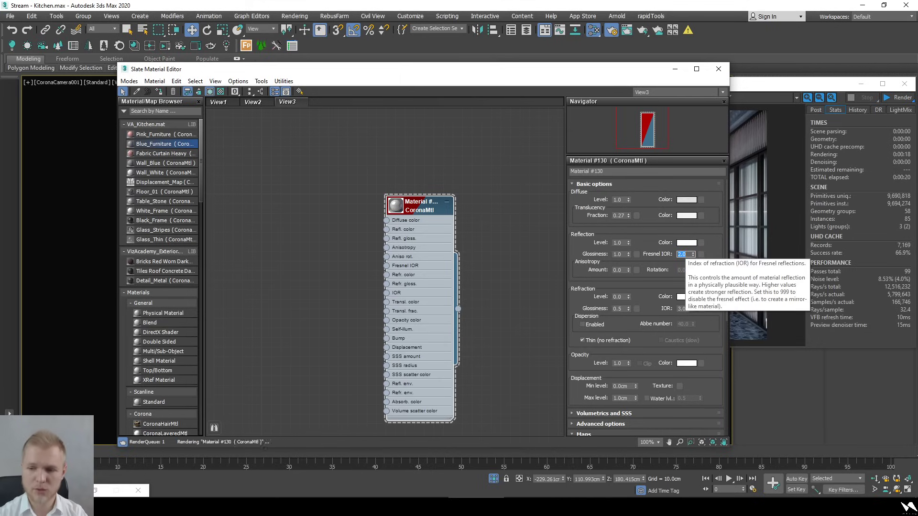
key(Return)
drag(628, 255, 627, 258)
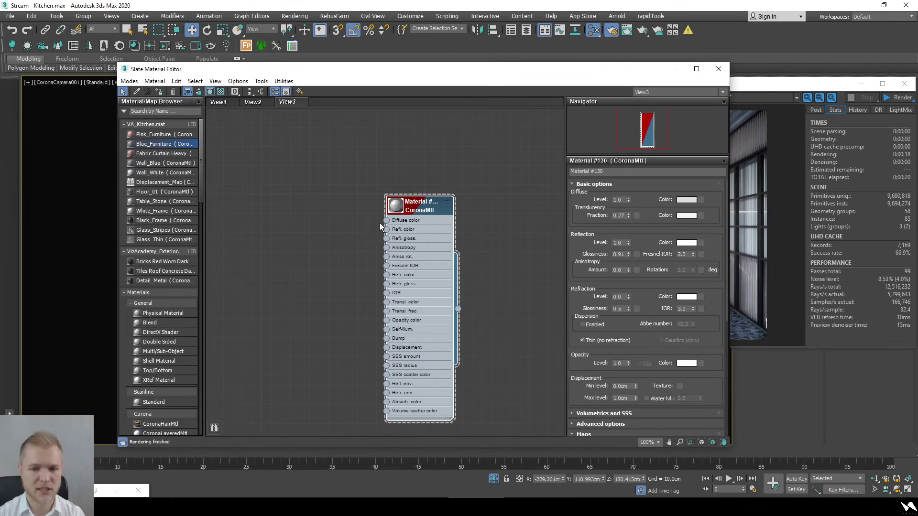
Open the globe material's preview in its own window and enlarge it
right_click(414, 225)
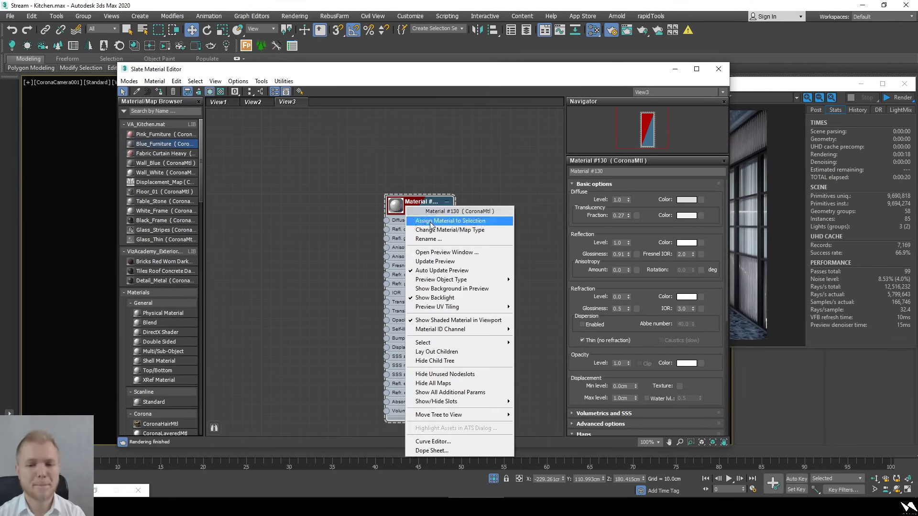
click(414, 251)
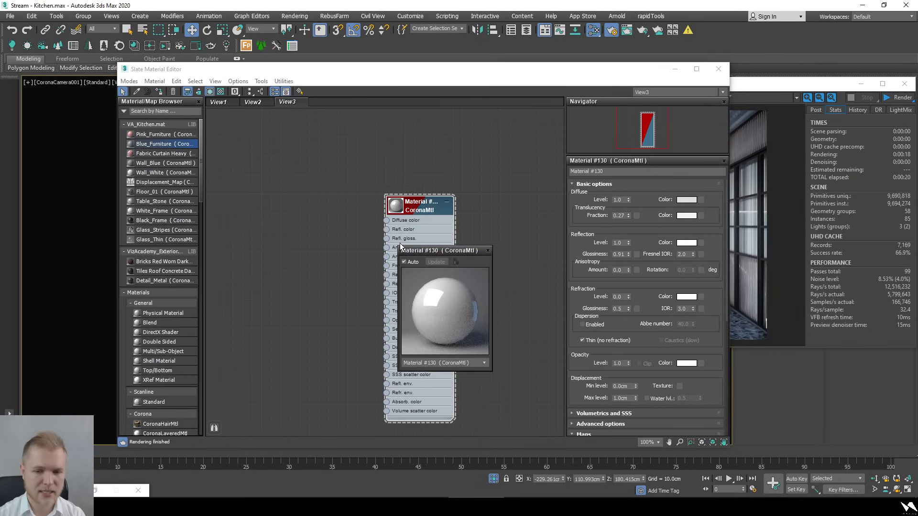
drag(398, 247, 232, 117)
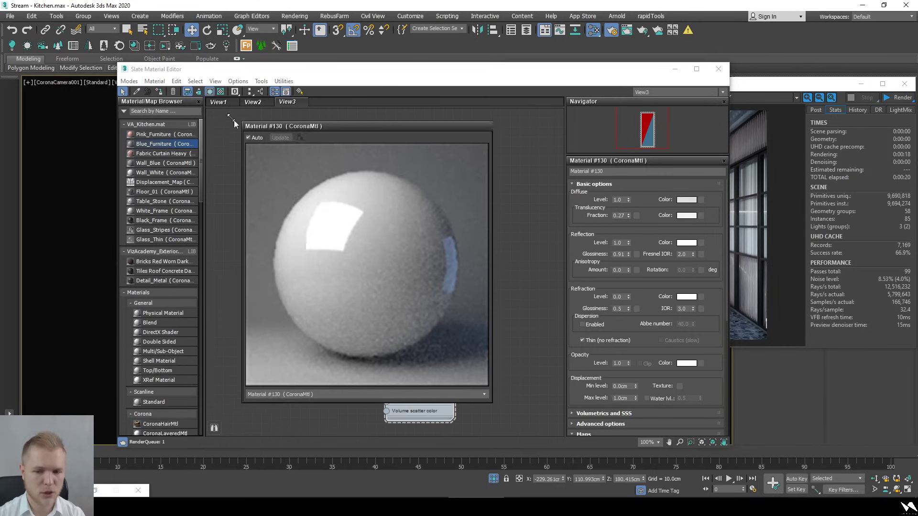
Try a pure white (255) diffuse color on the globe material and put its preview away
click(690, 203)
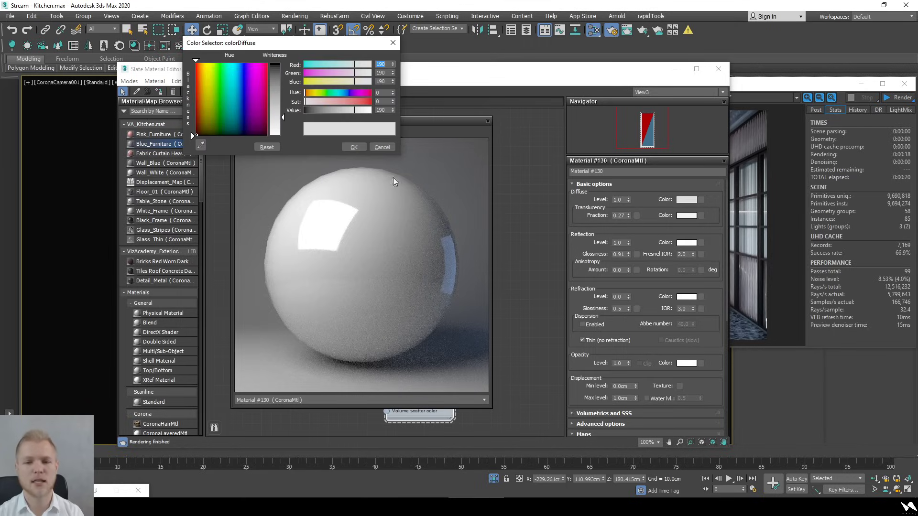
drag(354, 115, 405, 115)
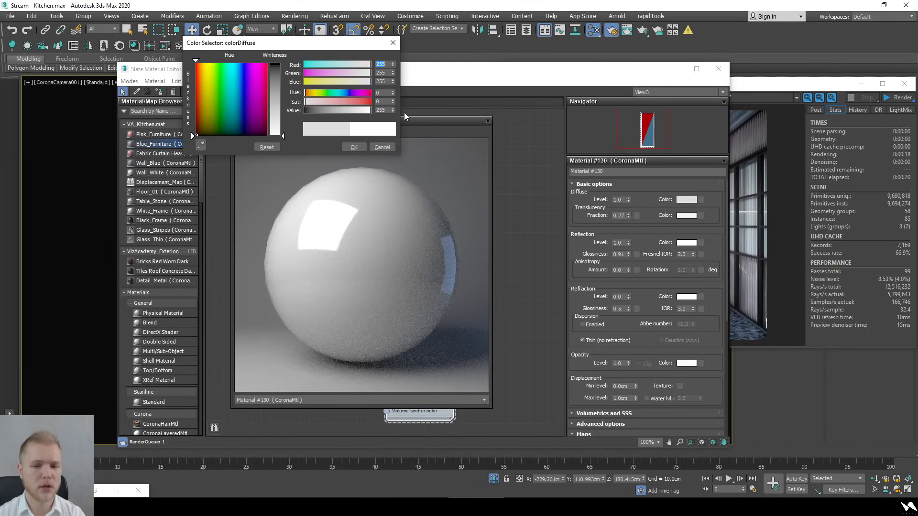
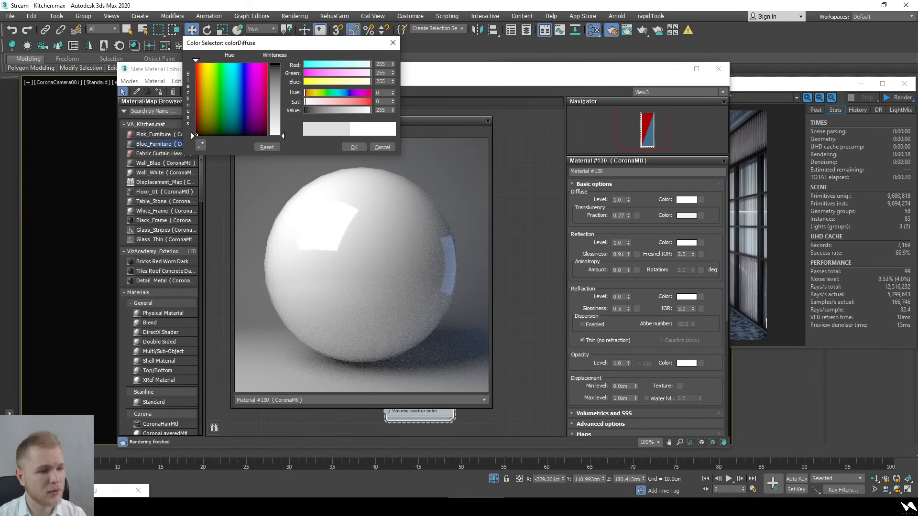
click(382, 147)
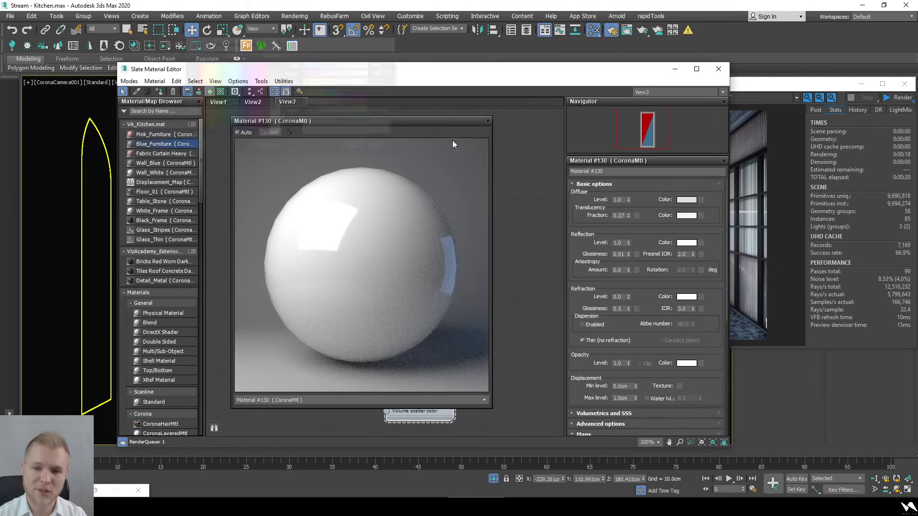
click(487, 120)
Restart the interactive render and examine the pendant lamp's globes up close
click(674, 69)
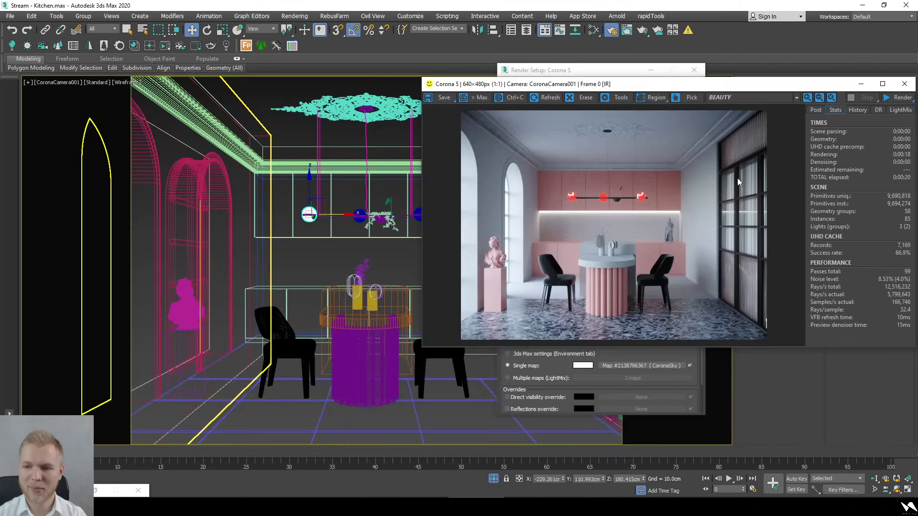
drag(771, 84, 627, 120)
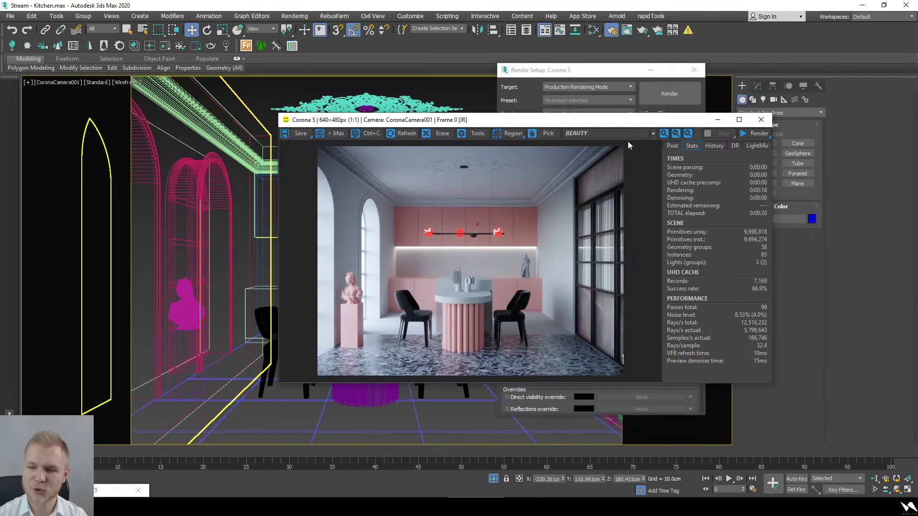
click(757, 136)
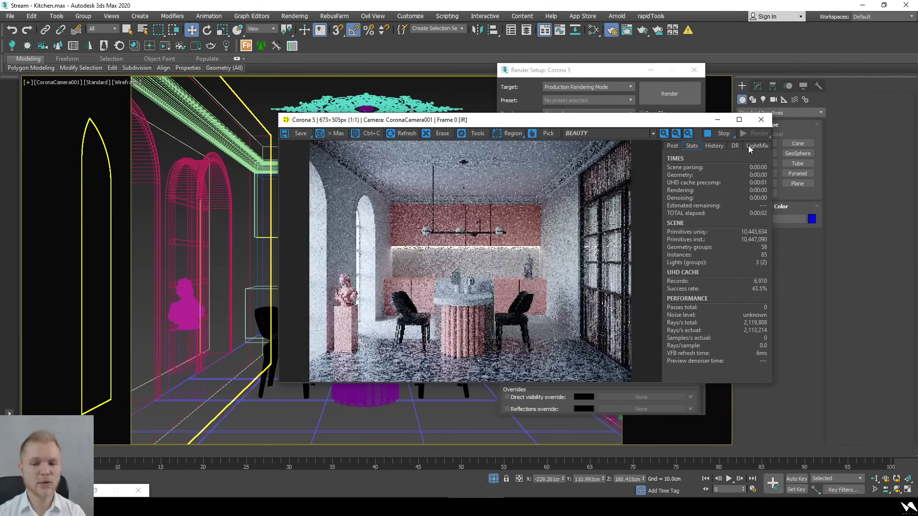
scroll(460, 238, up, 2)
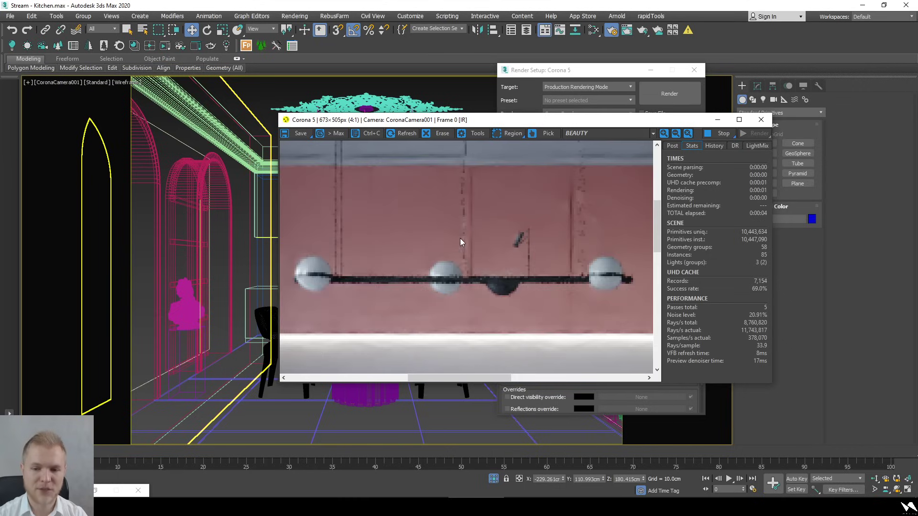
scroll(466, 259, down, 2)
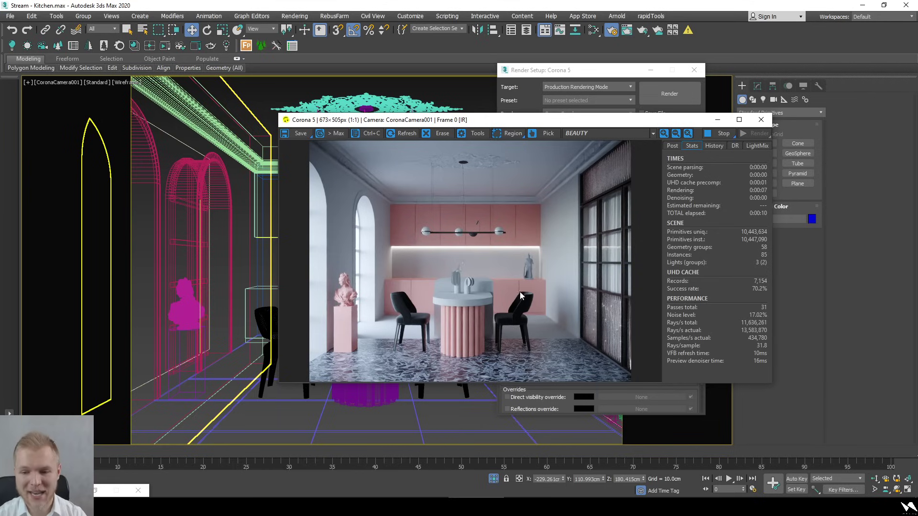
Uncover the partition in the camera view, switch the viewport to shaded display and select the partition's glass panels
drag(574, 119, 325, 111)
click(650, 70)
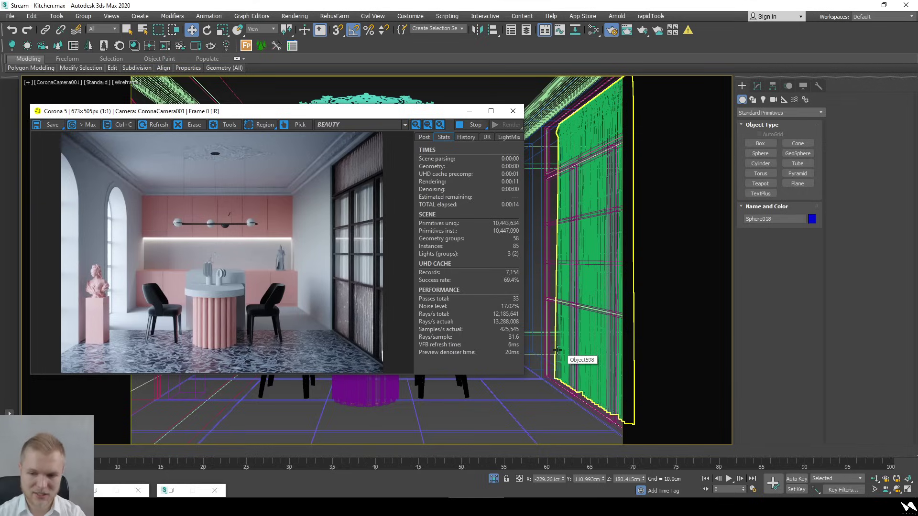
key(F3)
click(553, 339)
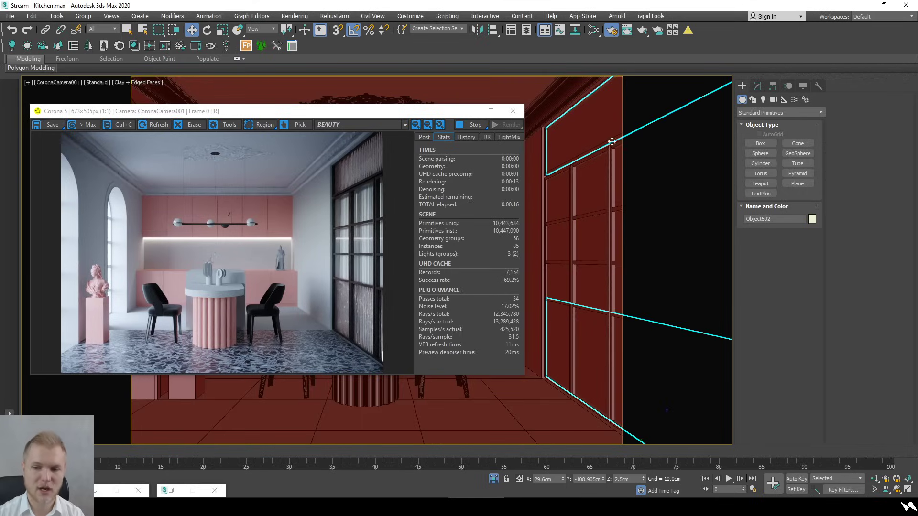
Load the selected glass panels' material into the current Slate Material Editor view
click(593, 30)
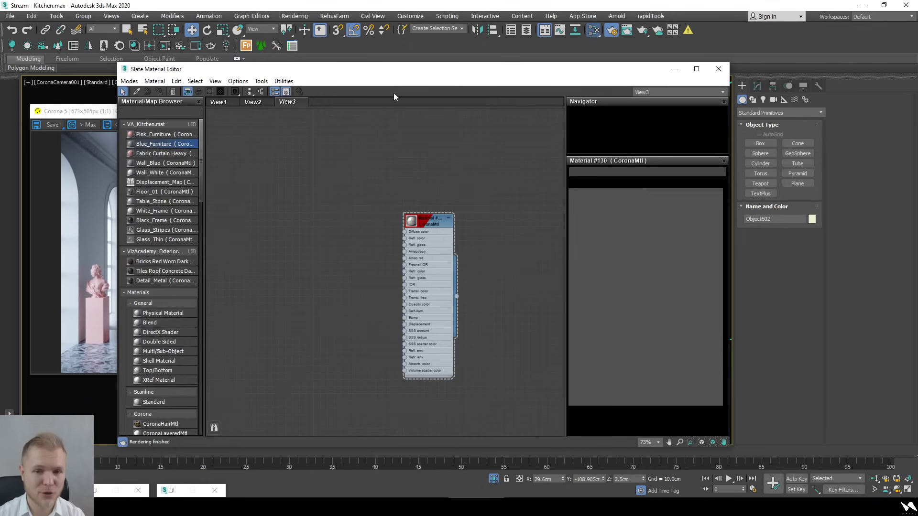
click(183, 65)
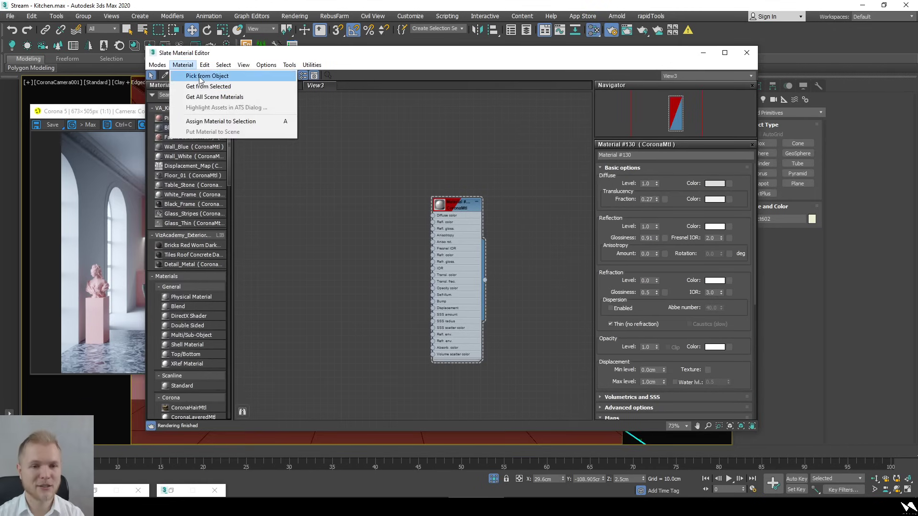
click(205, 86)
scroll(383, 258, down, 3)
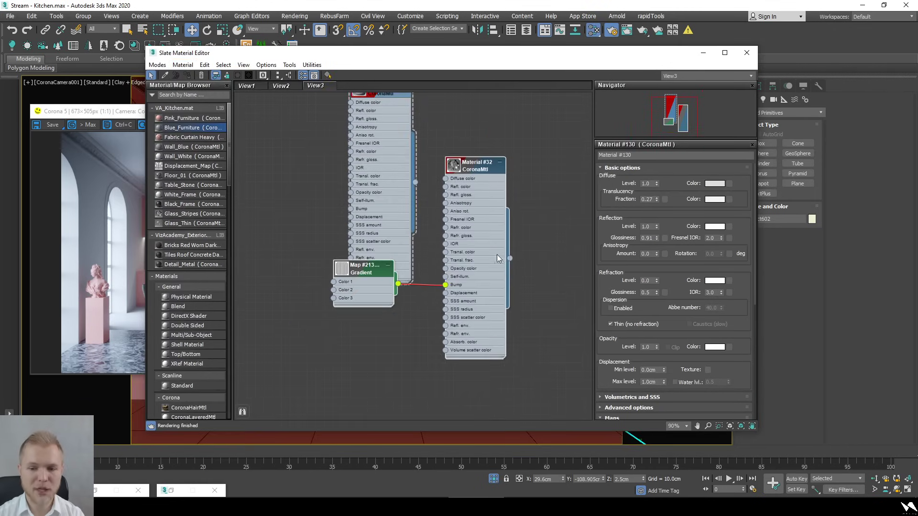
drag(497, 254, 480, 365)
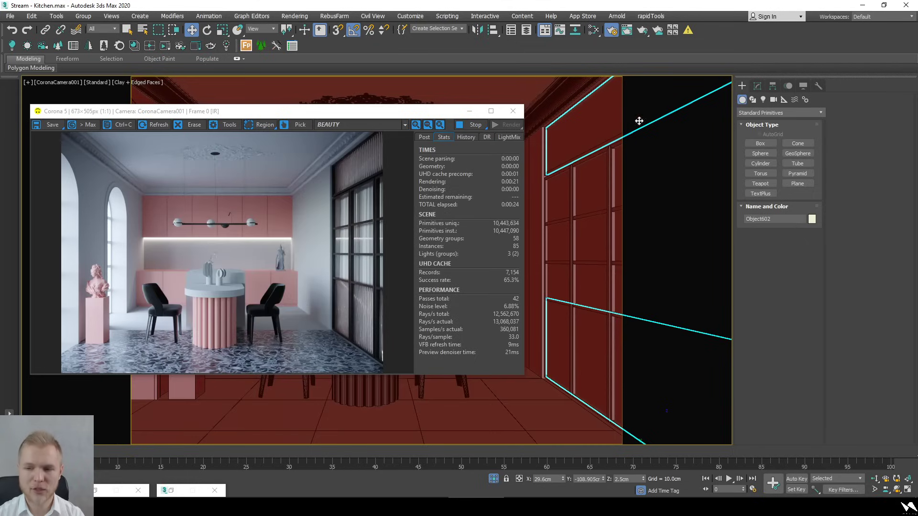
Go to the glass panels' Editable Poly level and hide all unselected objects
click(757, 86)
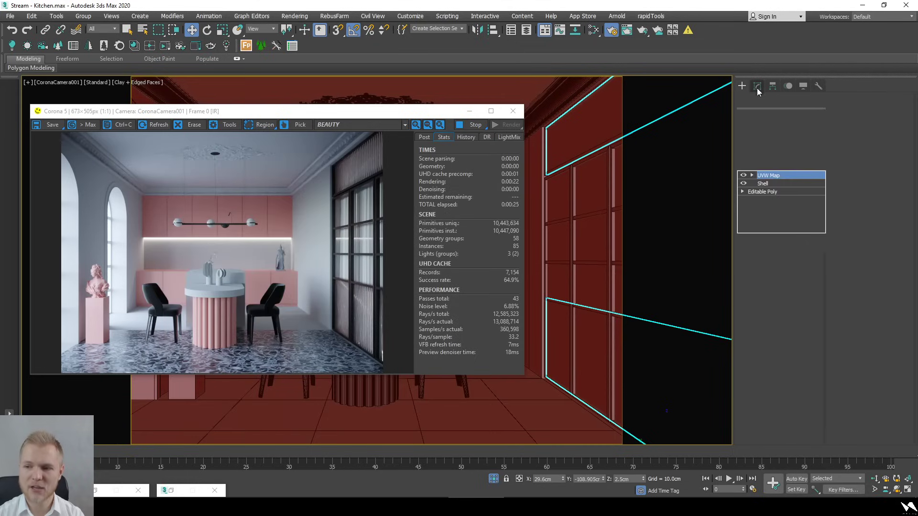
click(765, 192)
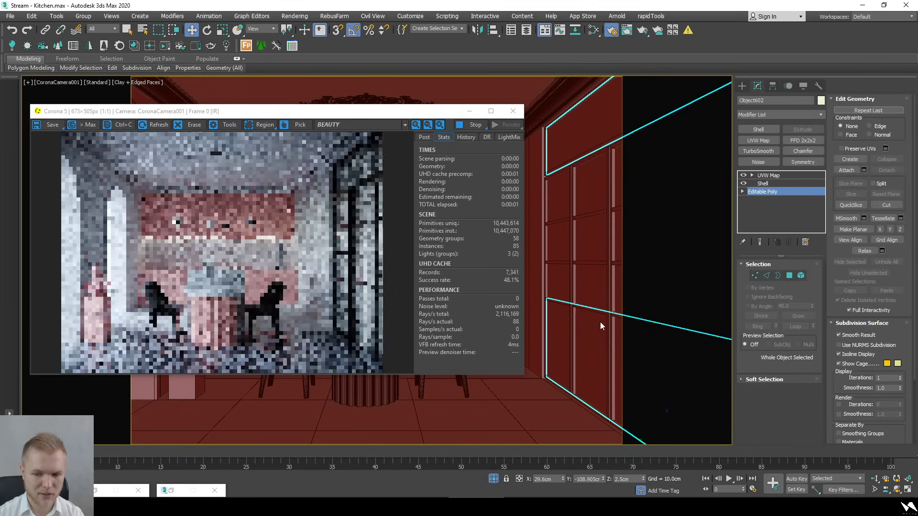
right_click(577, 314)
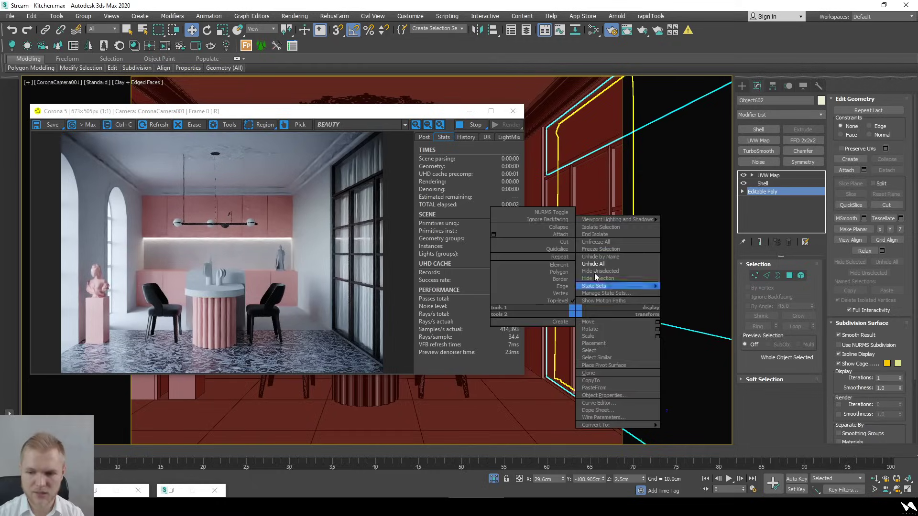
click(595, 274)
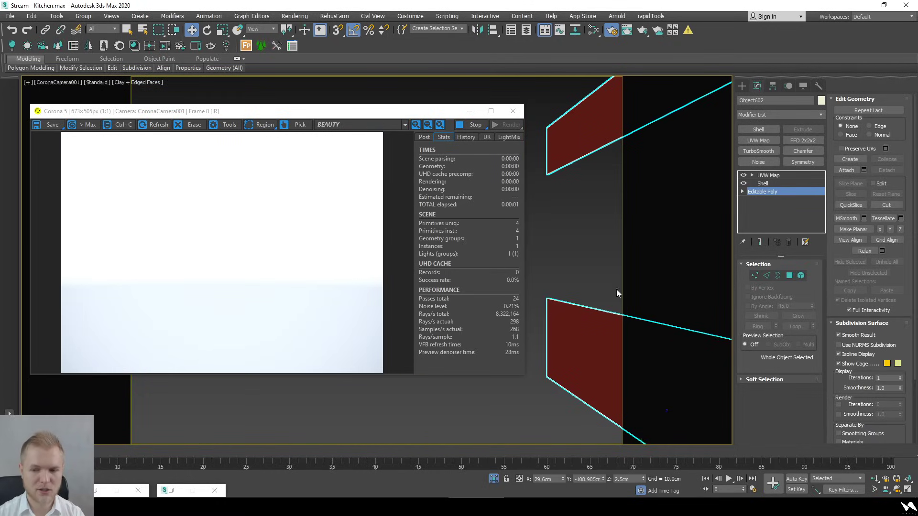
Examine the glass panels' Shell and UVW Map modifiers and unhide all objects
right_click(607, 297)
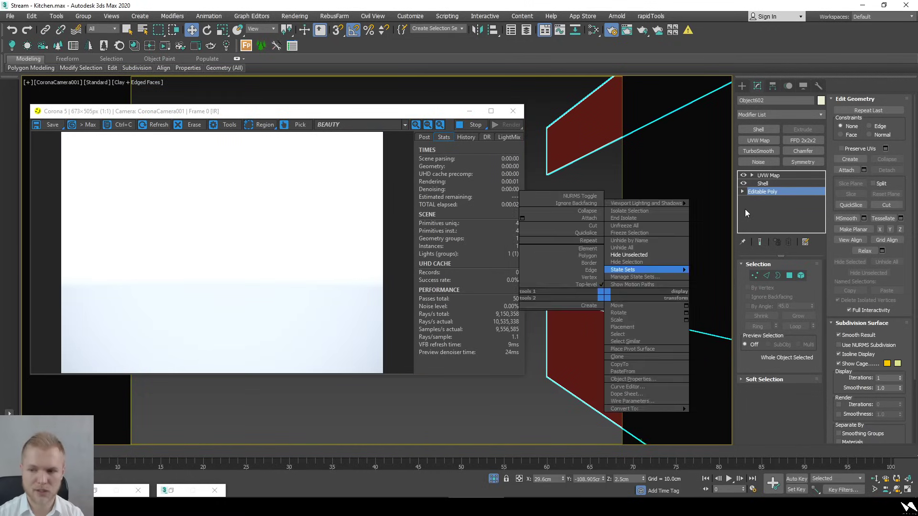
click(780, 184)
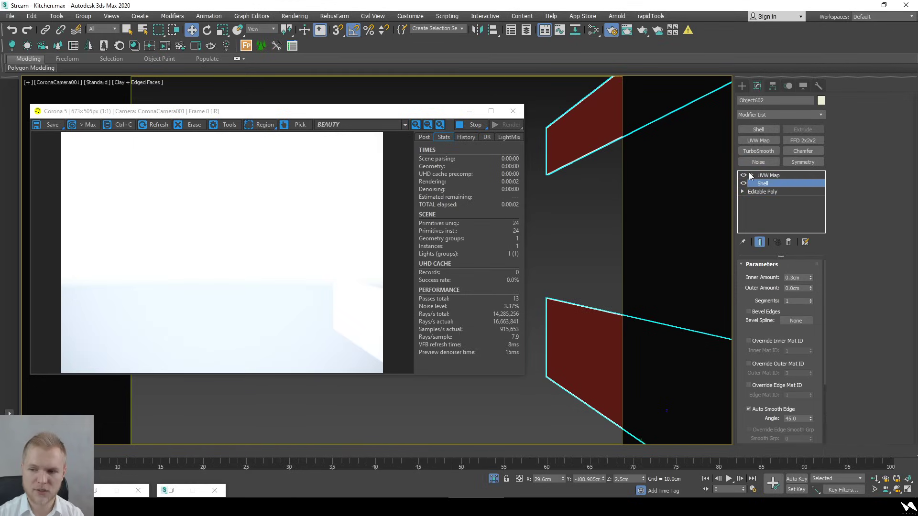
click(764, 176)
right_click(578, 268)
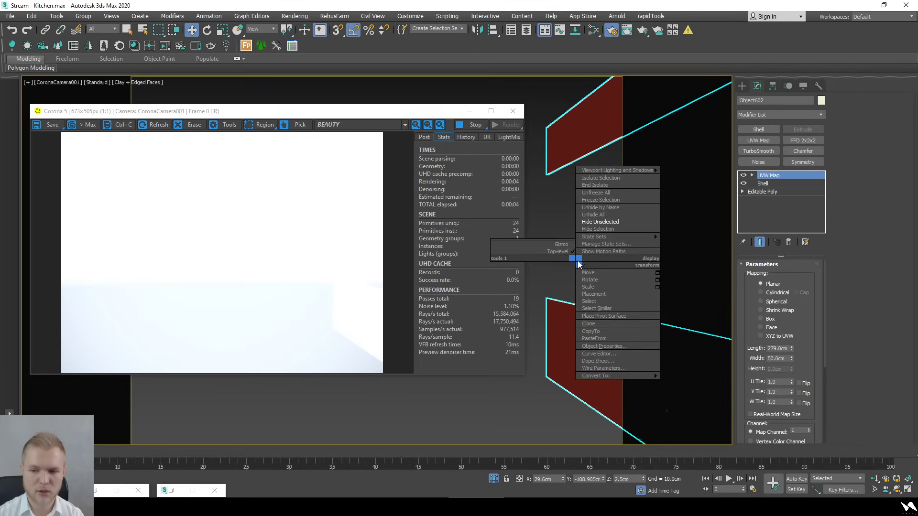
click(606, 211)
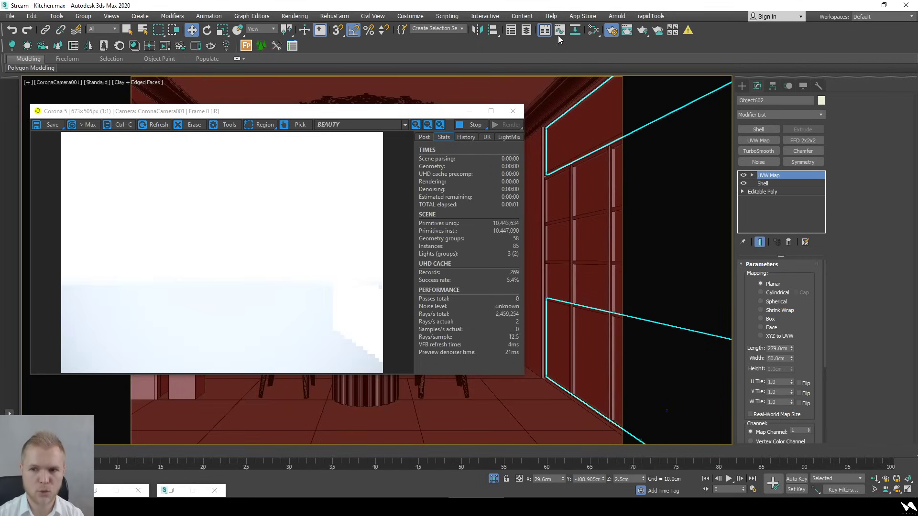
Show the parameters of the glass material's Gradient bump map and place a copy of the map beside it
click(593, 30)
middle_drag(381, 379, 368, 283)
scroll(369, 283, up, 3)
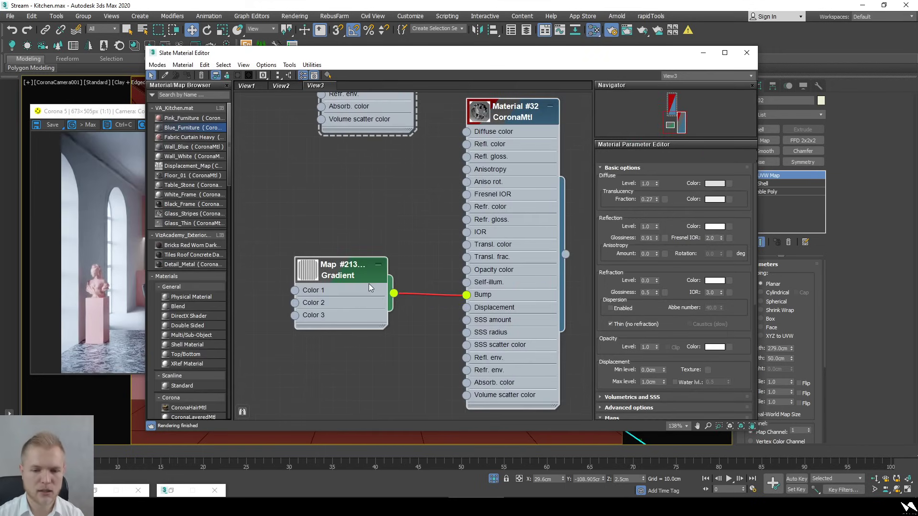
right_click(369, 283)
click(303, 383)
click(303, 384)
middle_drag(303, 383, 413, 296)
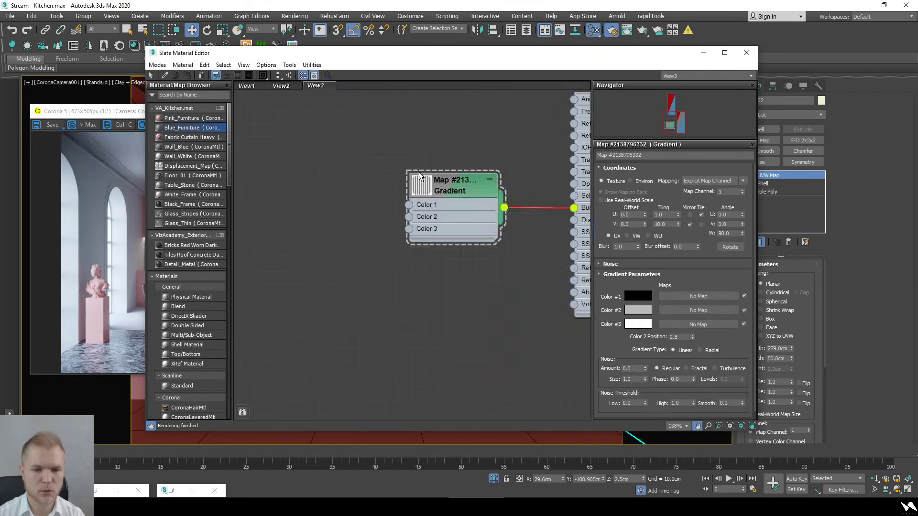
scroll(411, 268, down, 2)
shift+drag(453, 203, 291, 303)
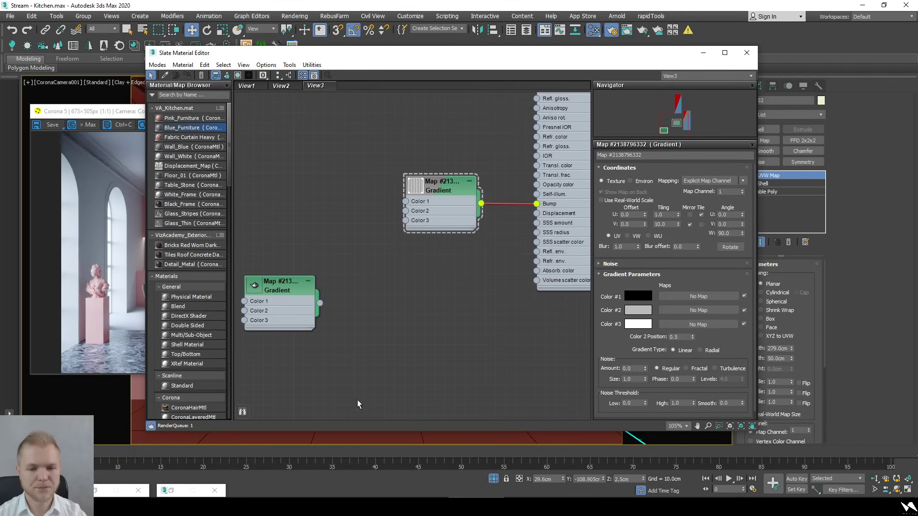
Add a new CoronaMtl and connect the copied Gradient map to its diffuse color
click(180, 95)
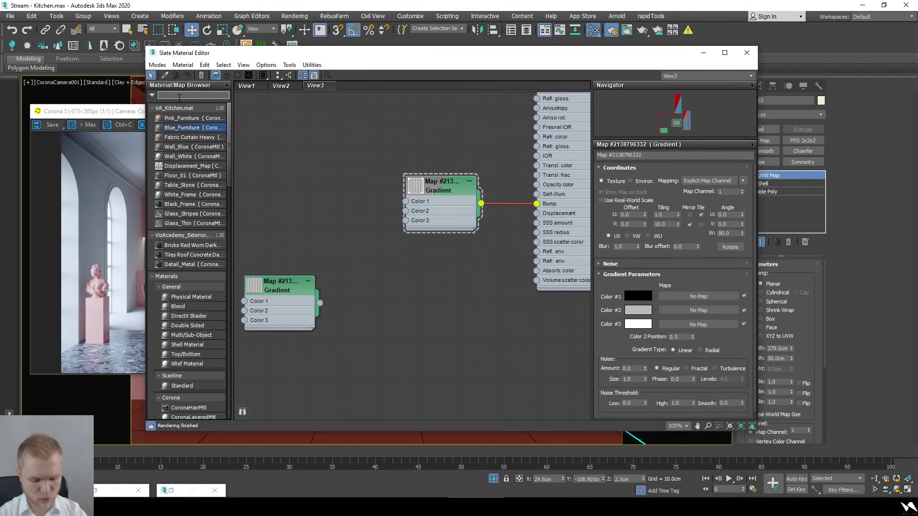
text(corona)
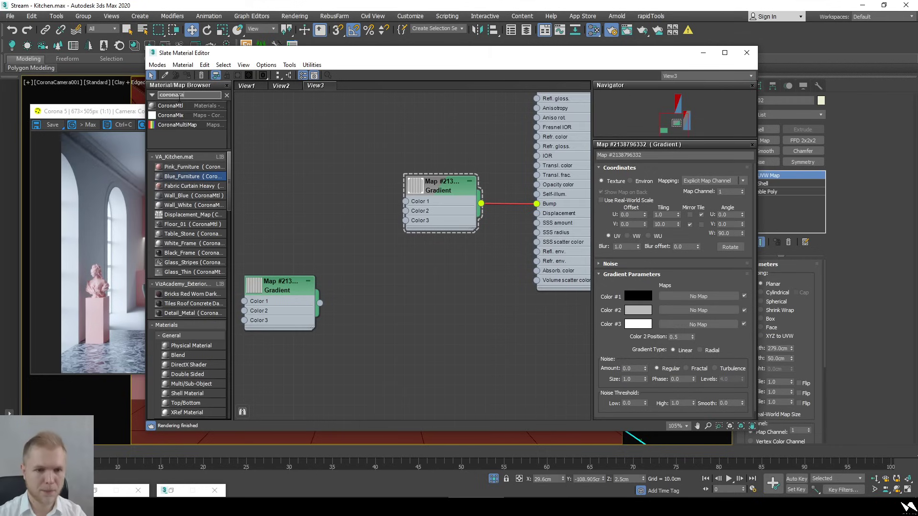
text(m)
key(Return)
scroll(377, 313, up, 3)
drag(376, 314, 431, 328)
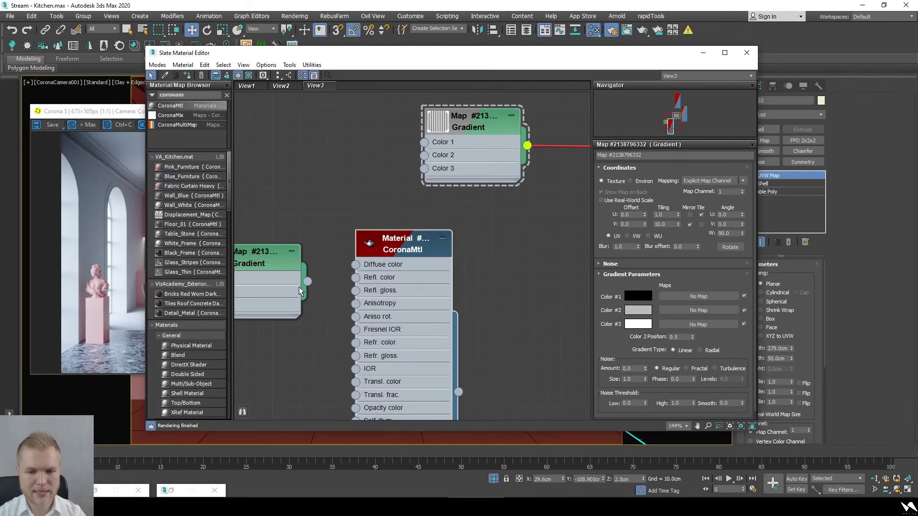
drag(307, 281, 355, 264)
Set the preview object type of the new CoronaMtl to Box
right_click(435, 282)
mouse_move(465, 238)
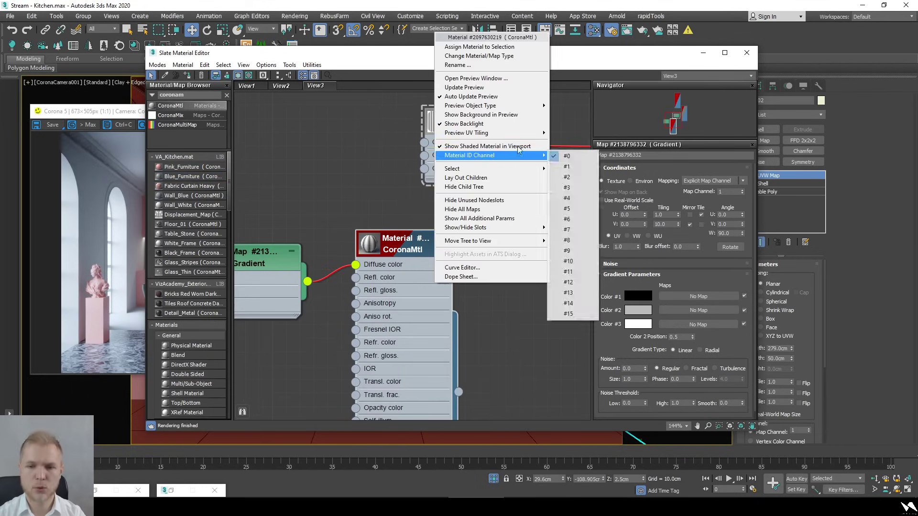
mouse_move(519, 106)
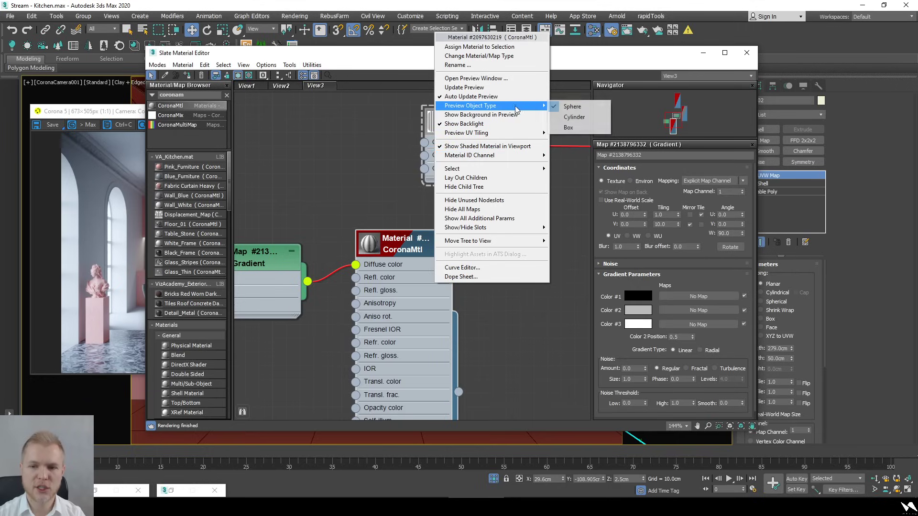
click(574, 117)
scroll(392, 253, up, 1)
Open an enlarged preview window of the new CoronaMtl and place it clear of the connected nodes
right_click(392, 252)
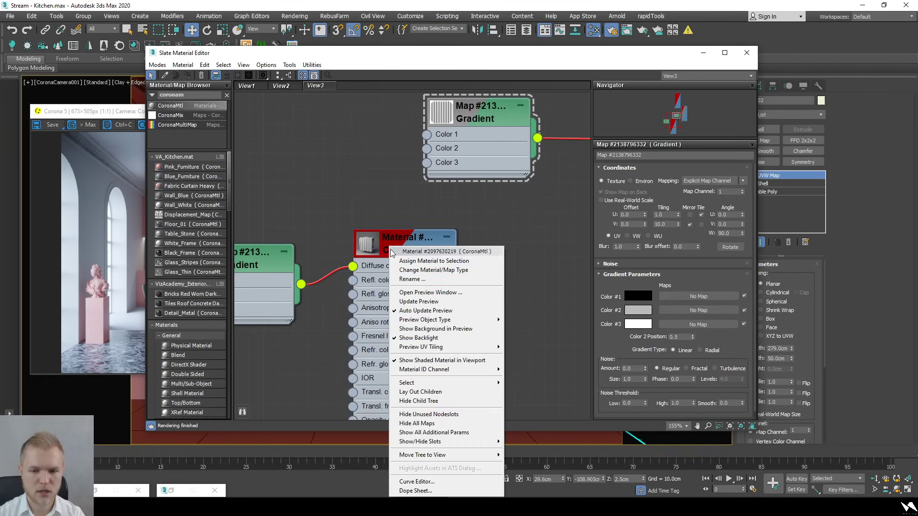
click(430, 292)
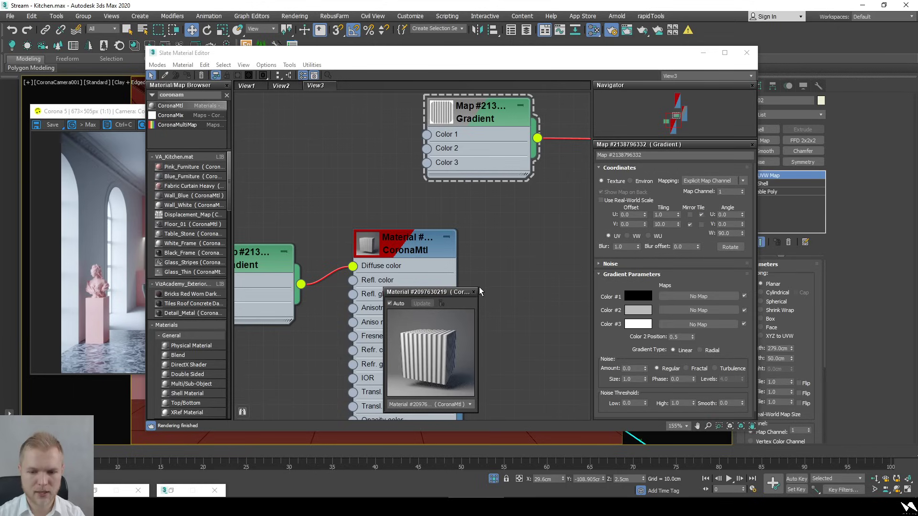
drag(478, 289, 656, 97)
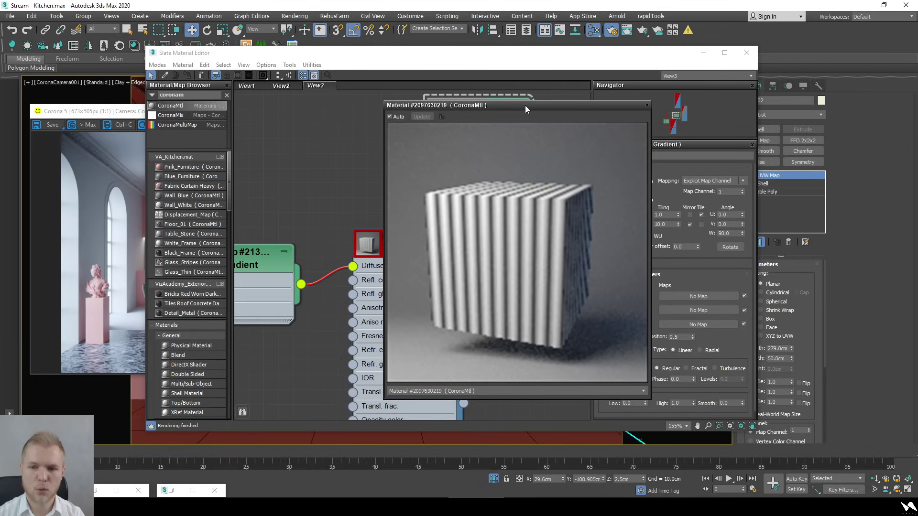
drag(525, 105, 536, 155)
middle_drag(394, 249, 435, 224)
scroll(339, 263, down, 2)
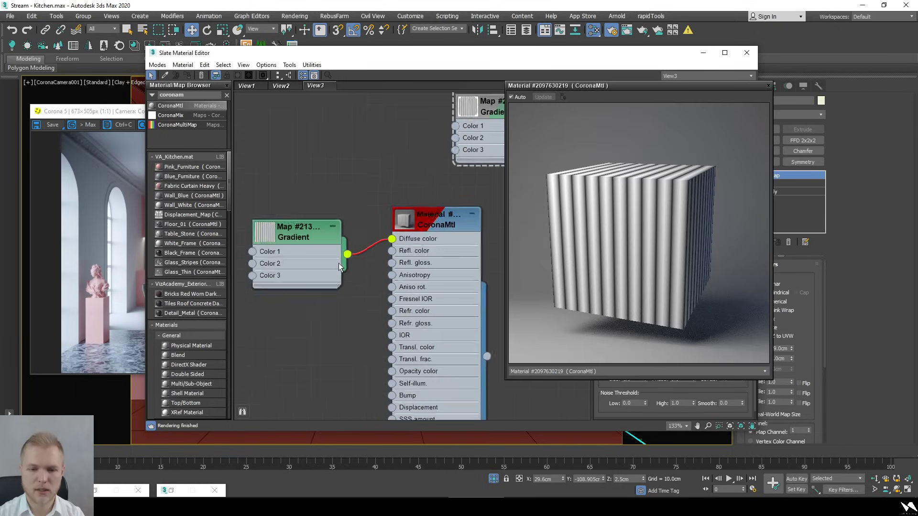
Set the copied Gradient map's V tiling to 1.0 and replace its V mirroring with plain tiling
double_click(318, 263)
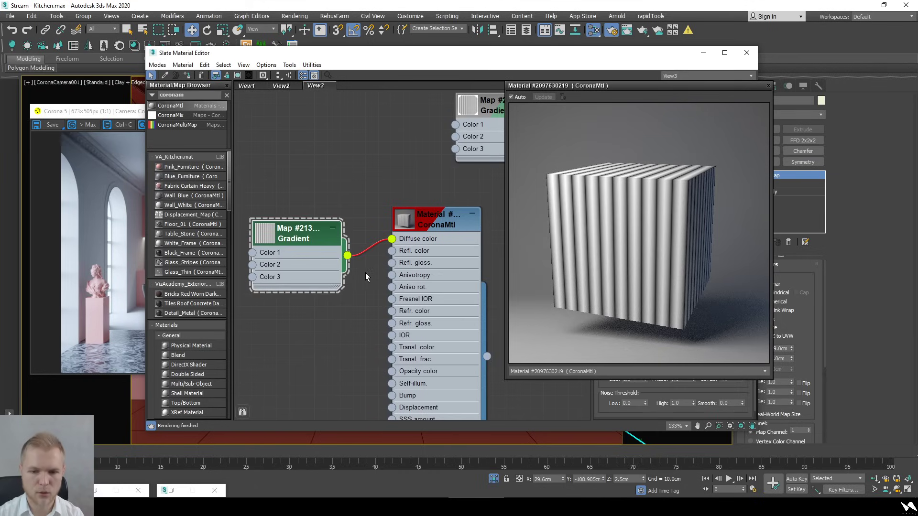
scroll(270, 187, down, 2)
drag(614, 87, 208, 141)
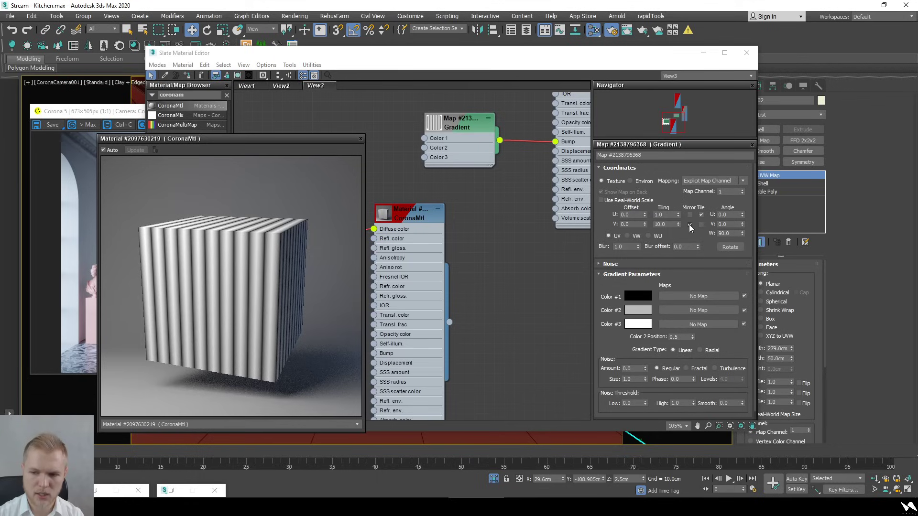
double_click(669, 225)
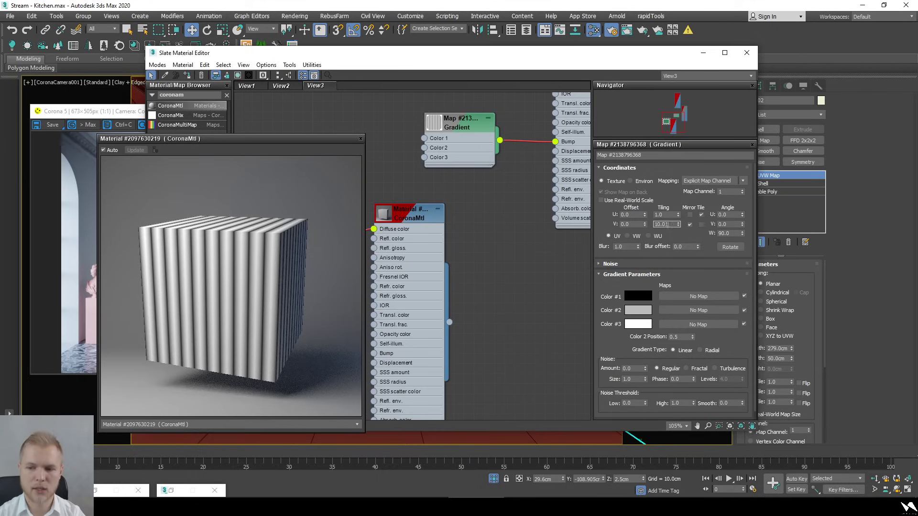
text(1)
key(Return)
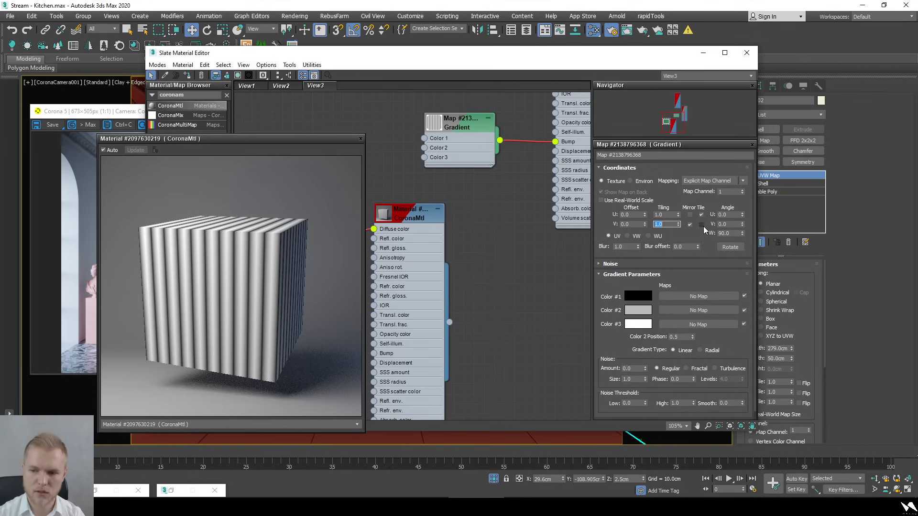
click(701, 225)
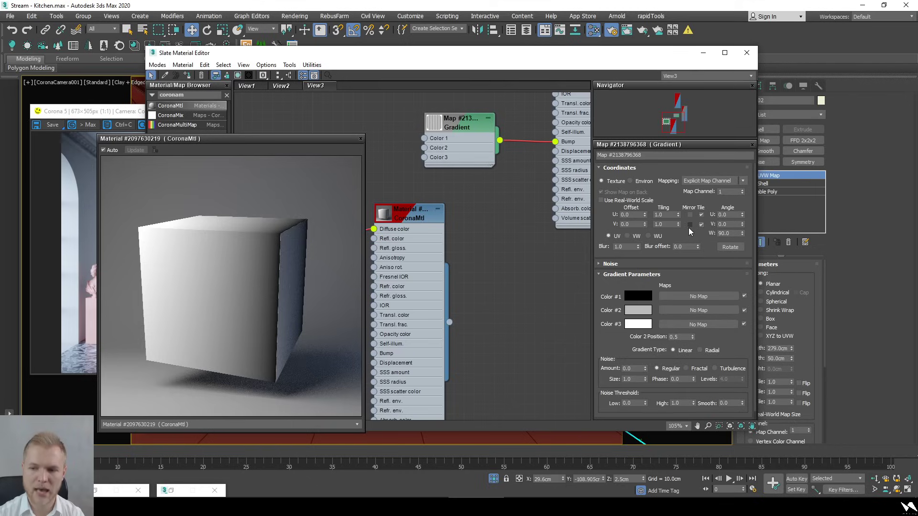
Return the copied Gradient map to a V tiling of 10.0 with mirroring and close the material preview
double_click(665, 224)
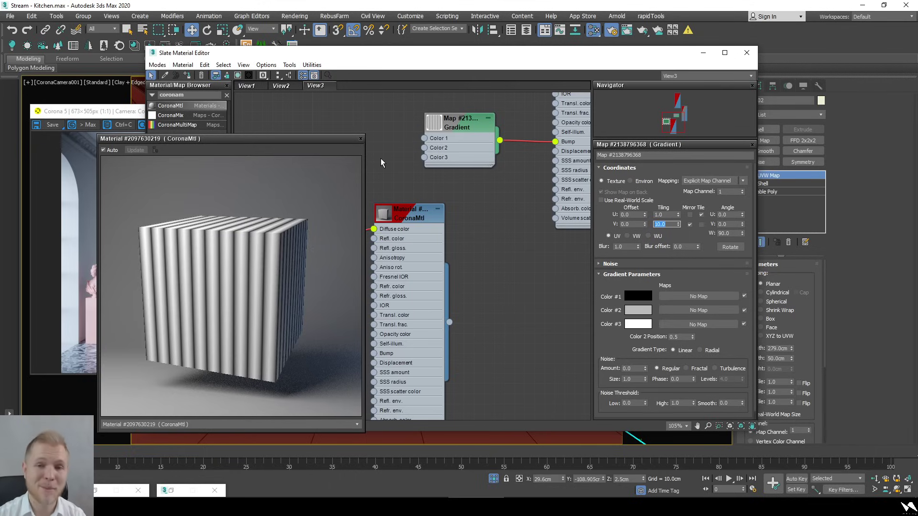
click(361, 141)
scroll(339, 377, up, 2)
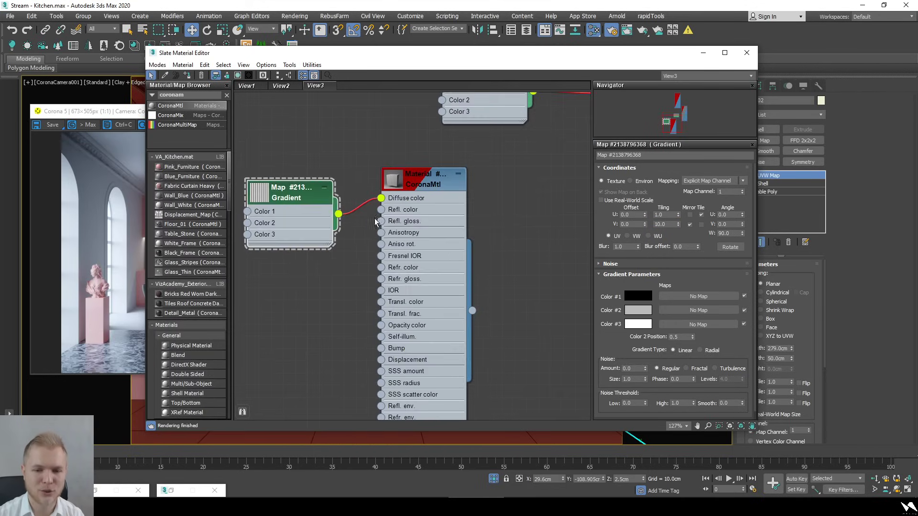
Reconnect the copied Gradient map from diffuse color to bump and show the material in an enlarged preview
drag(380, 205, 381, 348)
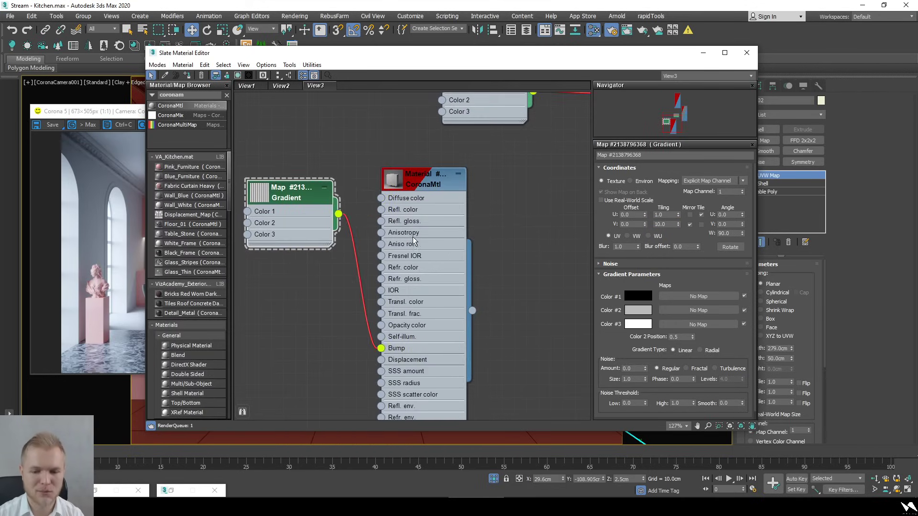
right_click(414, 239)
click(454, 284)
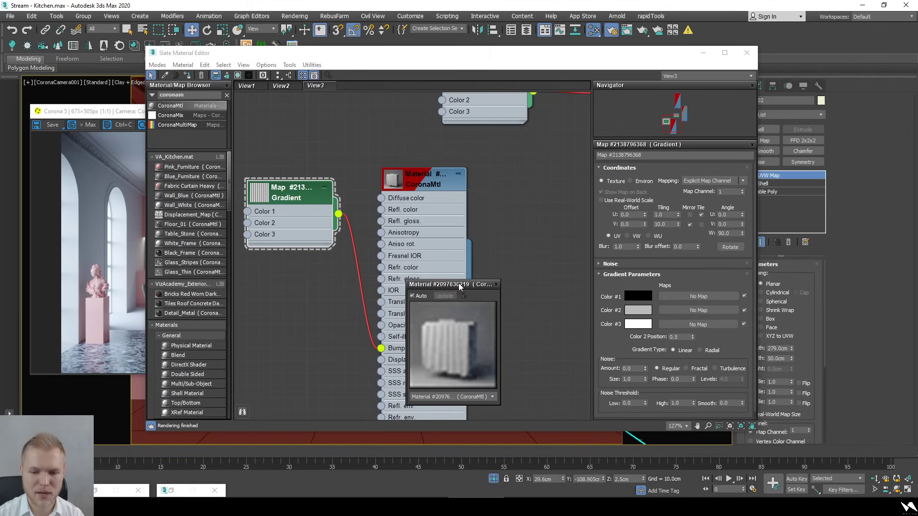
drag(455, 278, 455, 94)
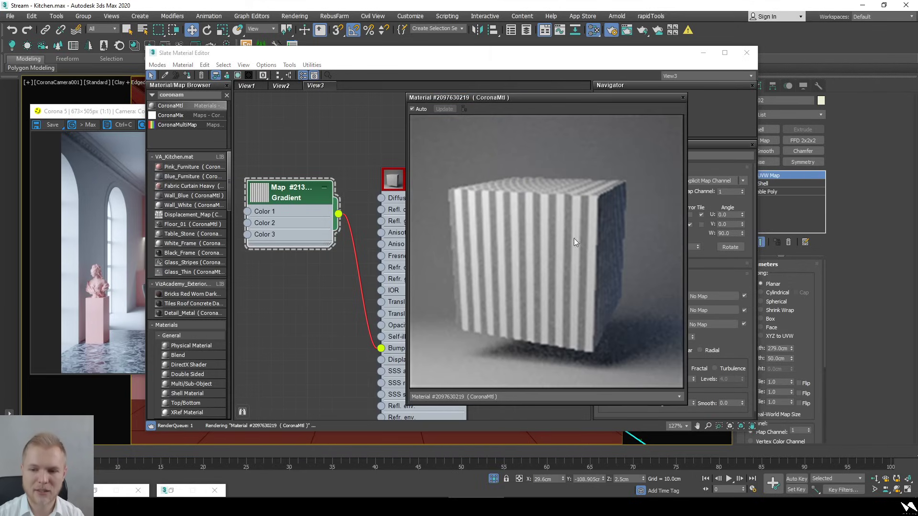
drag(546, 103, 719, 103)
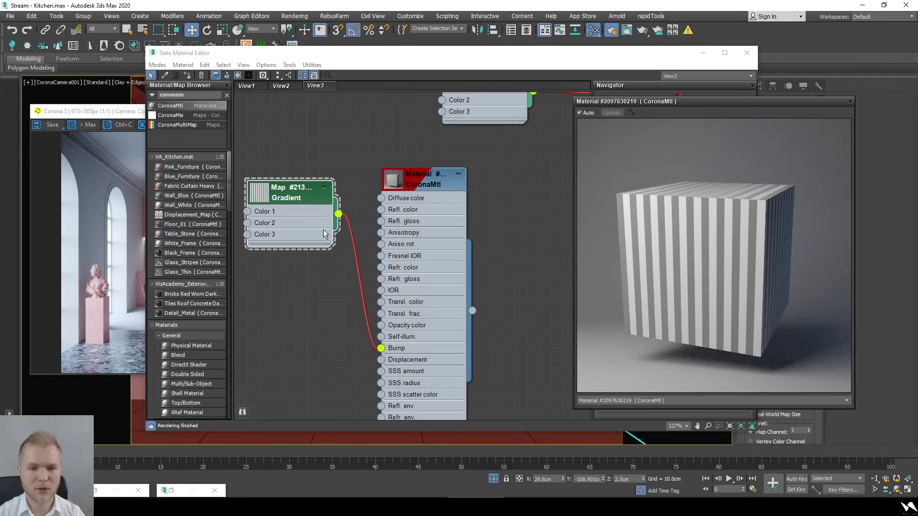
Insert a CoronaBumpConverter between the copied Gradient map and the bump input, and spread the nodes apart
click(191, 96)
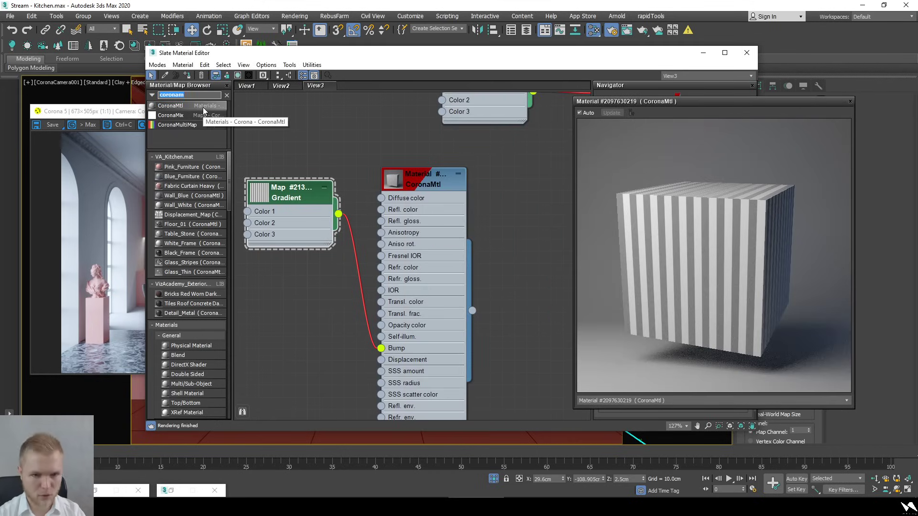
text(coronab)
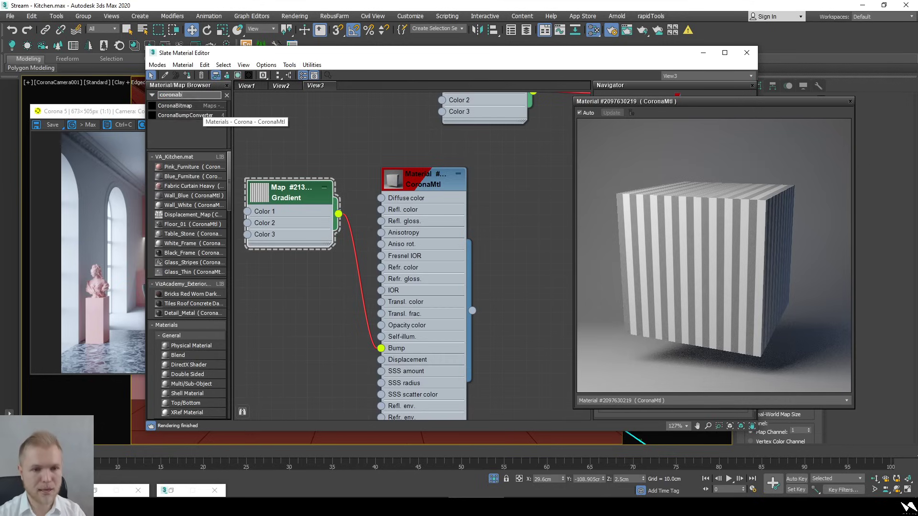
drag(185, 115, 359, 267)
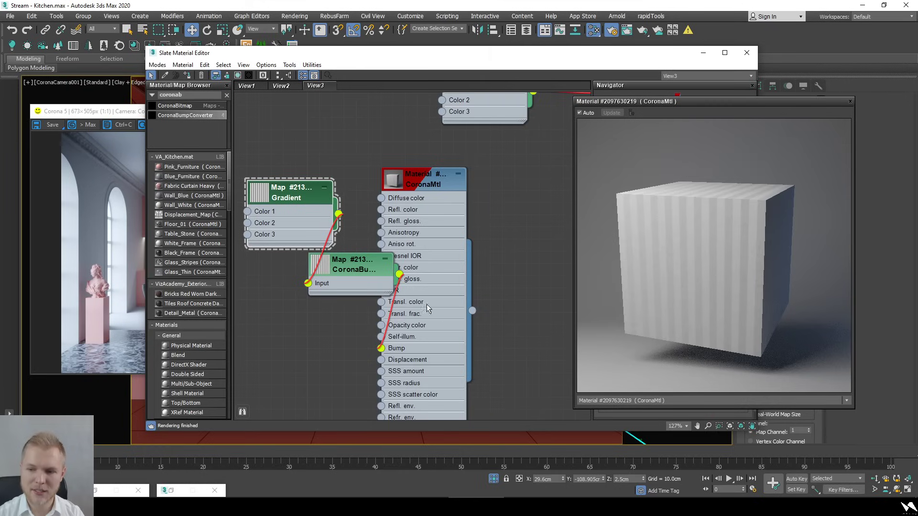
scroll(428, 308, down, 3)
drag(320, 212, 457, 128)
drag(367, 265, 298, 289)
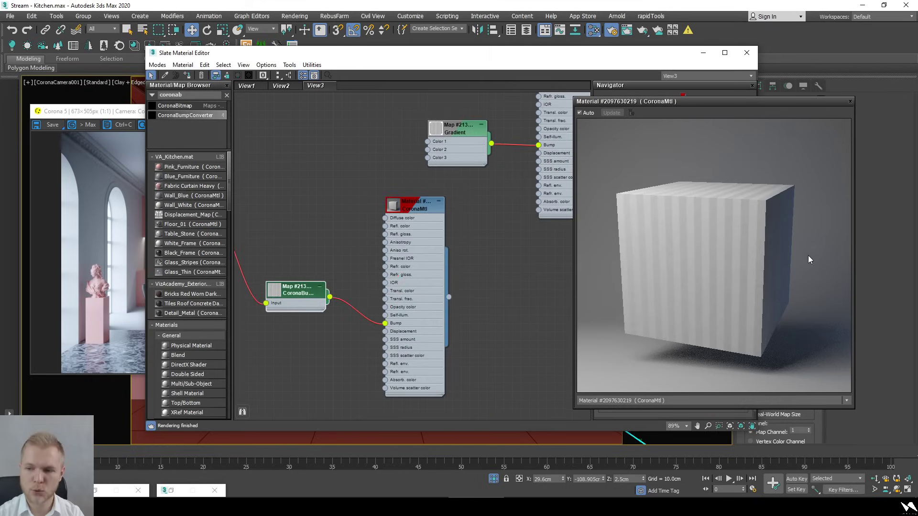
Delete the demonstration CoronaMtl together with its CoronaBumpConverter and copied Gradient map
scroll(403, 284, down, 3)
scroll(392, 300, up, 2)
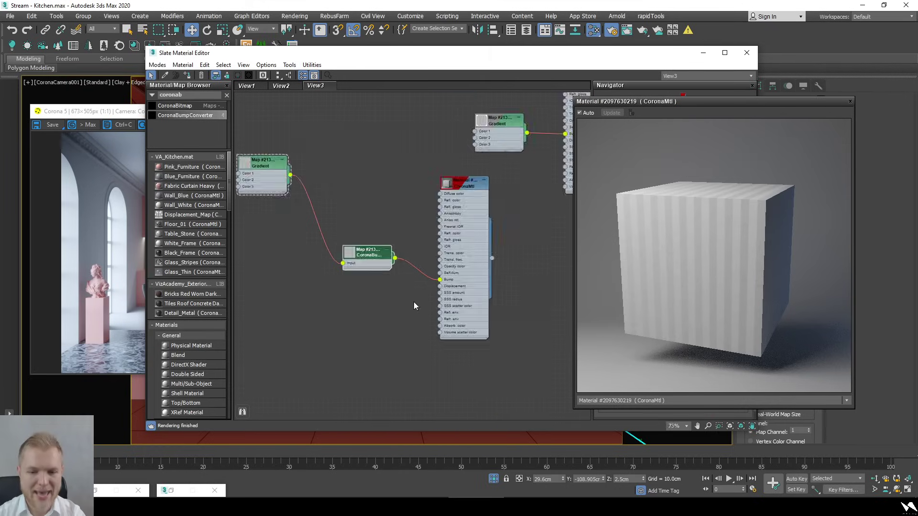
drag(271, 331, 492, 148)
key(Delete)
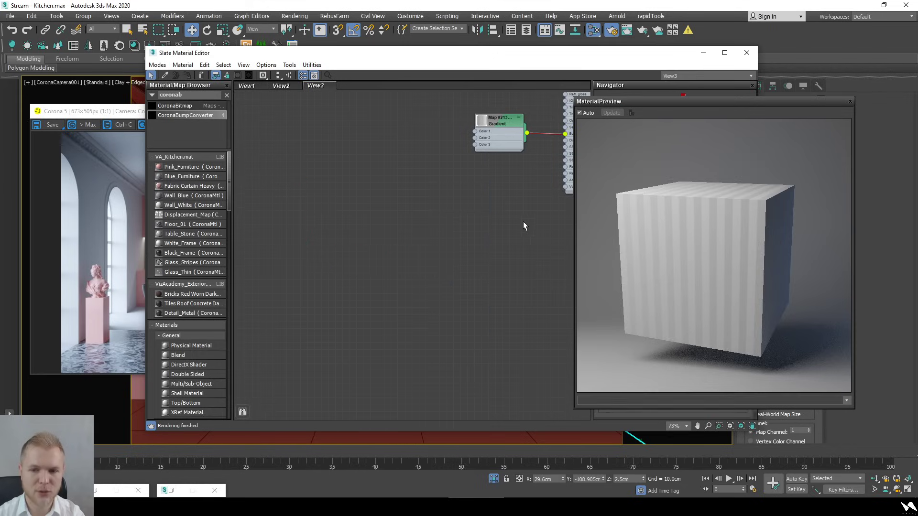
Open a preview window for the ribbed glass material, Material #32, and close the empty preview
middle_drag(523, 222, 356, 236)
scroll(355, 236, up, 1)
scroll(366, 198, up, 4)
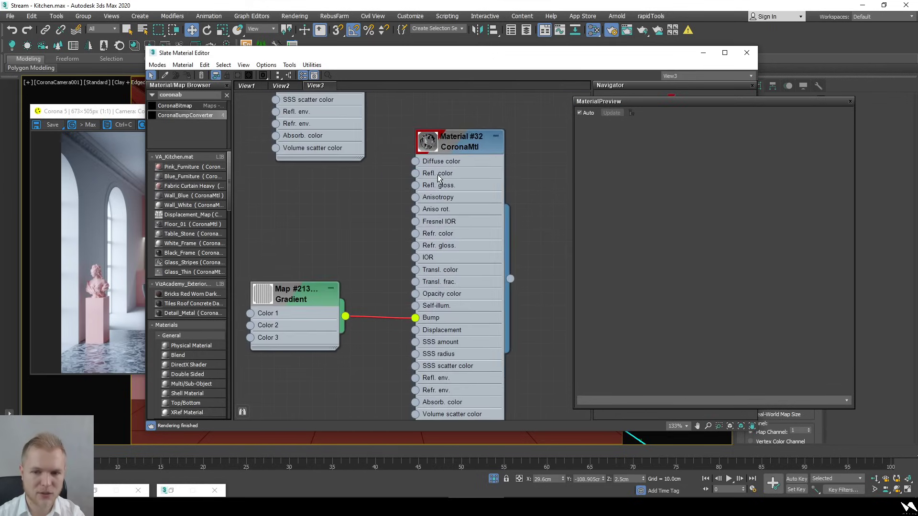
right_click(440, 180)
click(480, 225)
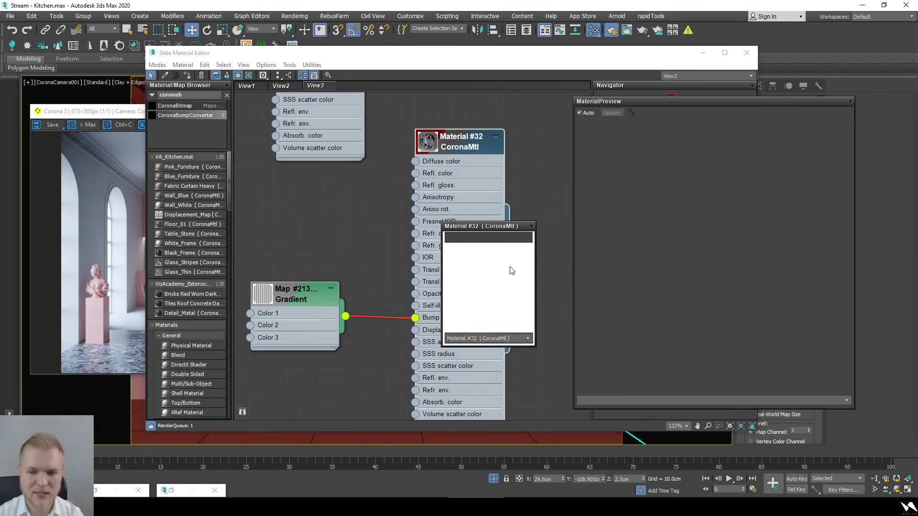
click(850, 102)
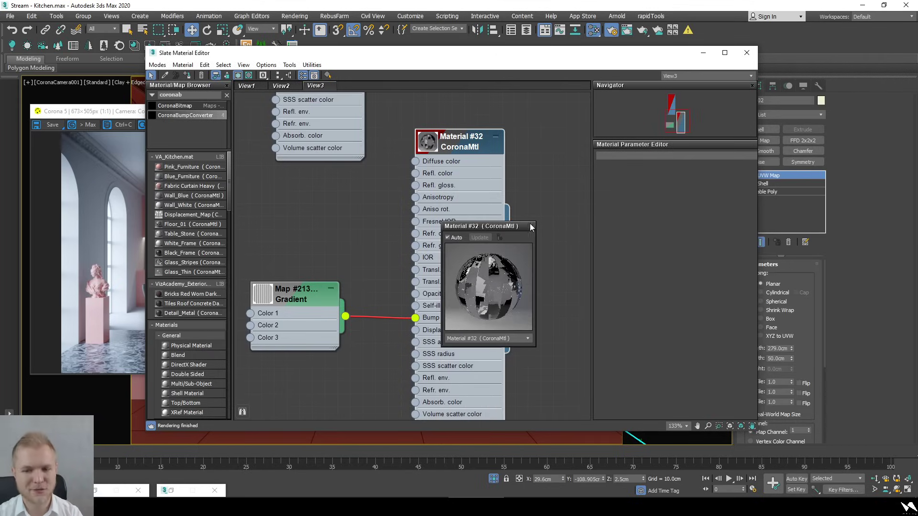
Examine Material #32's basic options and its bump amount with the Gradient map
double_click(437, 369)
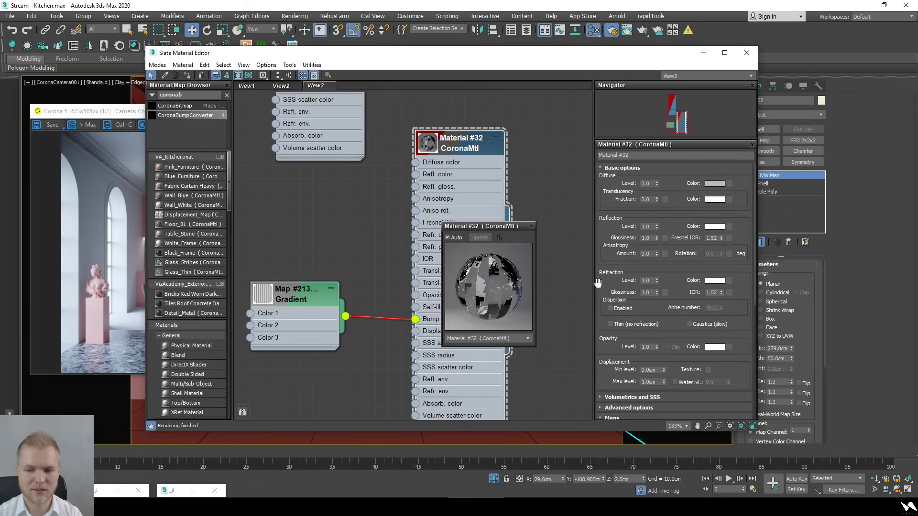
drag(603, 324, 579, 69)
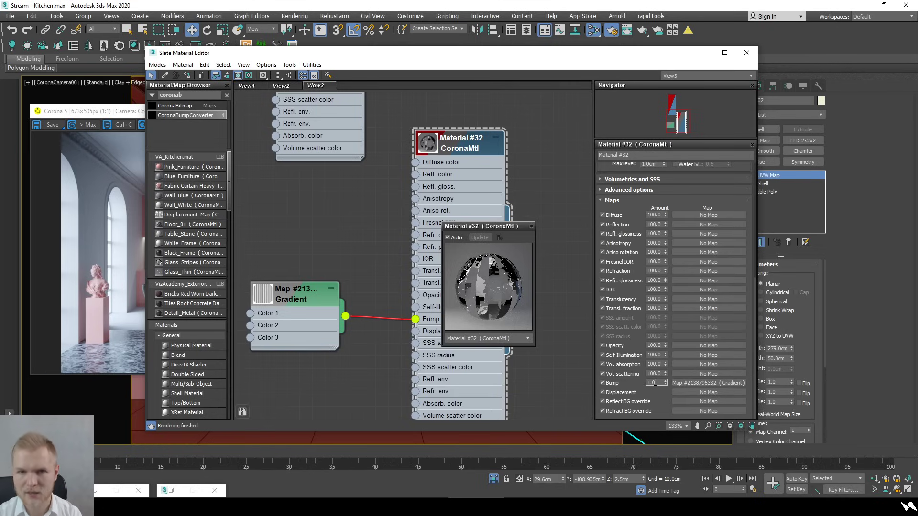
click(531, 226)
middle_drag(454, 296, 511, 305)
scroll(511, 306, down, 2)
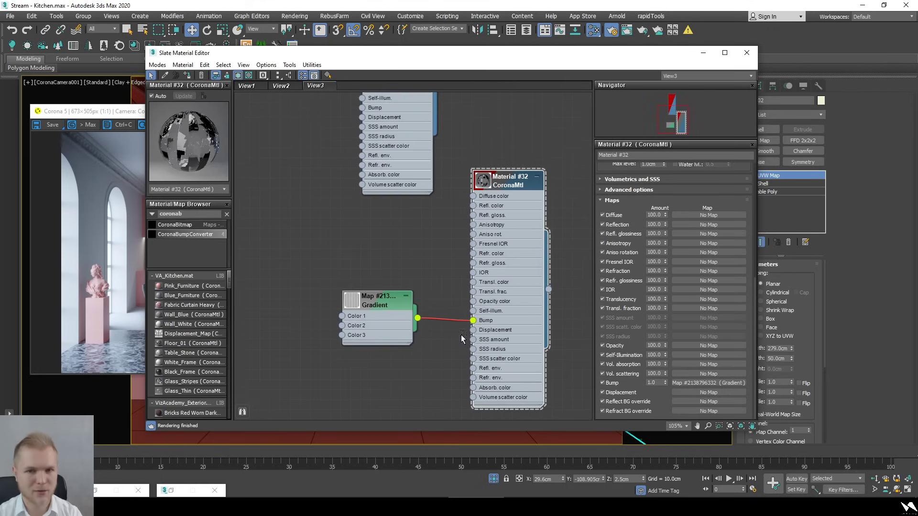
scroll(407, 243, down, 2)
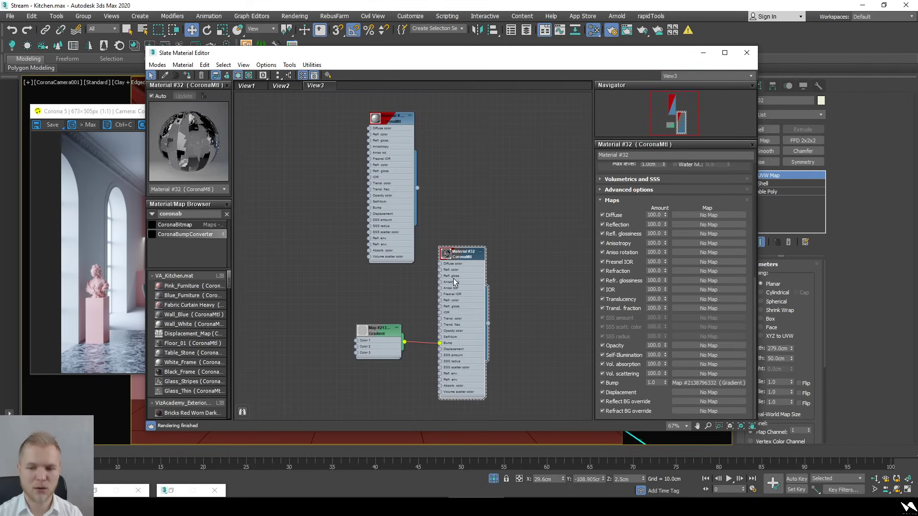
scroll(616, 192, up, 5)
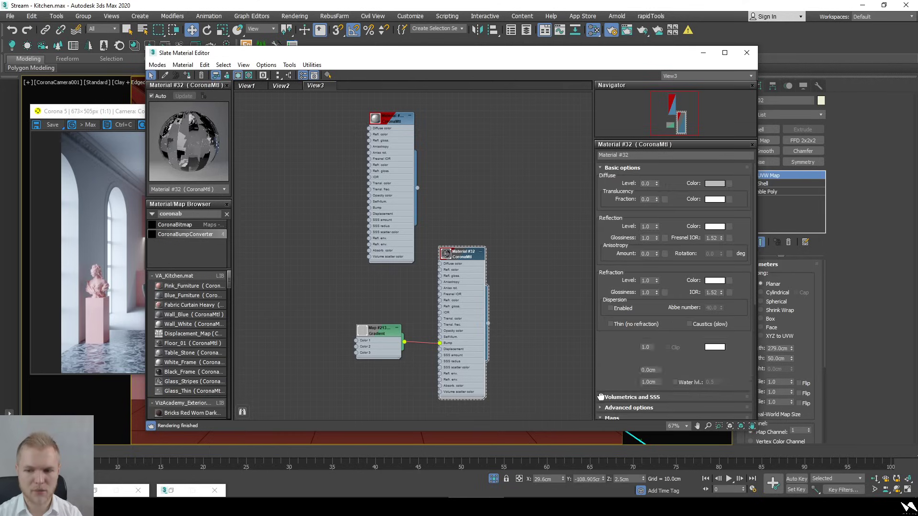
Minimize the material editor and inspect the partition's ribbed glass up close in the interactive render
click(703, 52)
scroll(370, 316, up, 3)
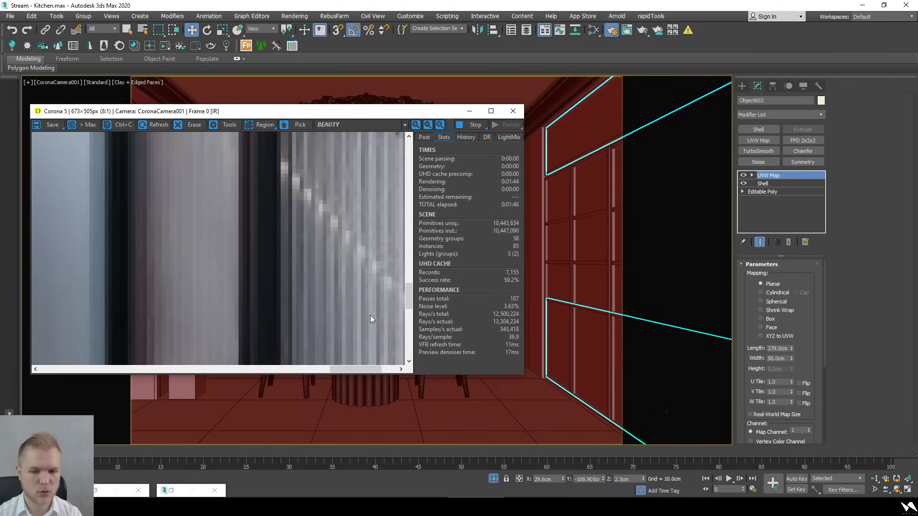
scroll(361, 279, down, 3)
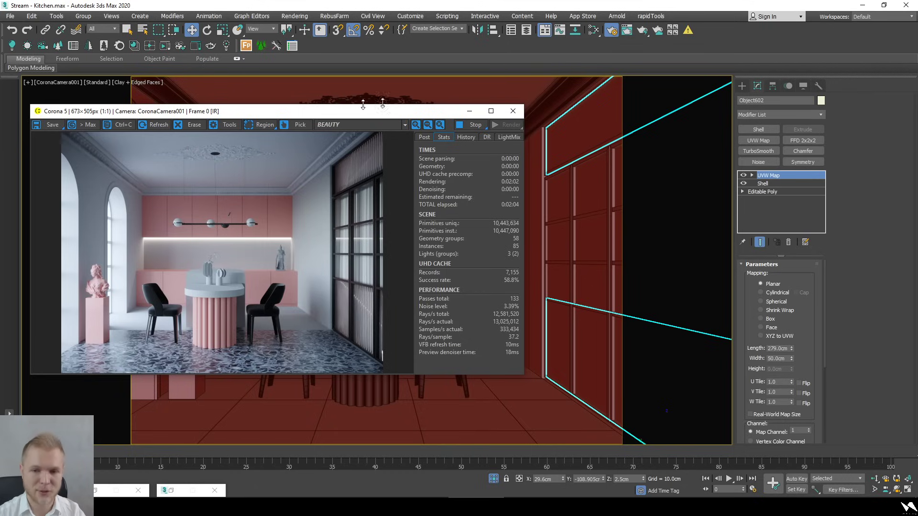
Select the room's walls, ceiling rosette and ceiling cornice together, moving the render window clear of the objects
drag(441, 105, 441, 96)
drag(66, 102, 391, 119)
click(250, 263)
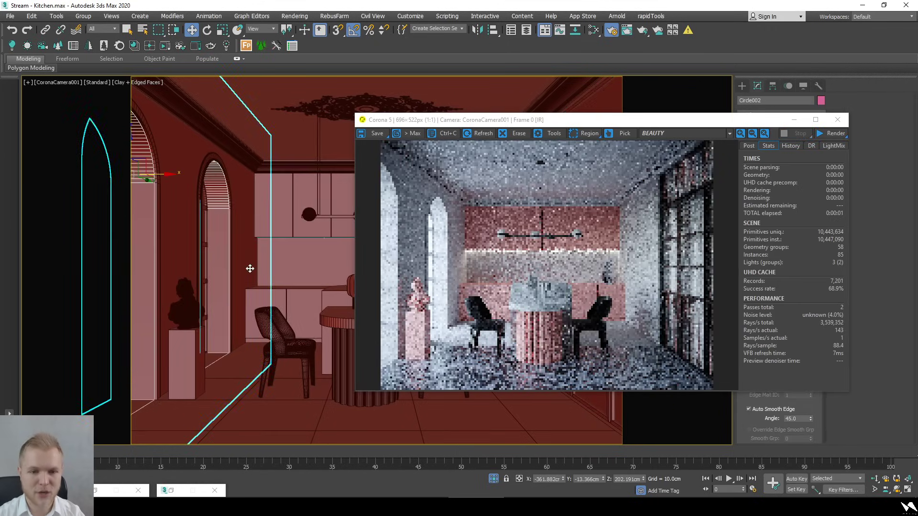
click(333, 115)
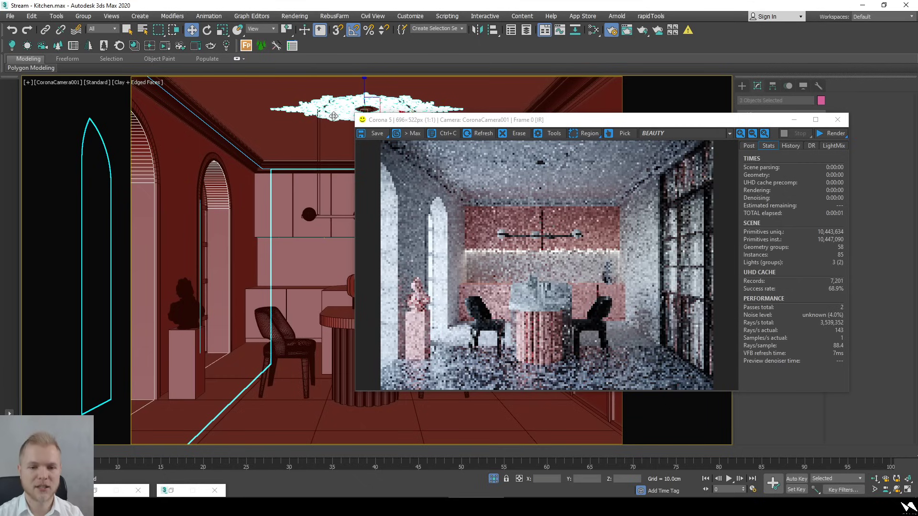
ctrl+click(252, 169)
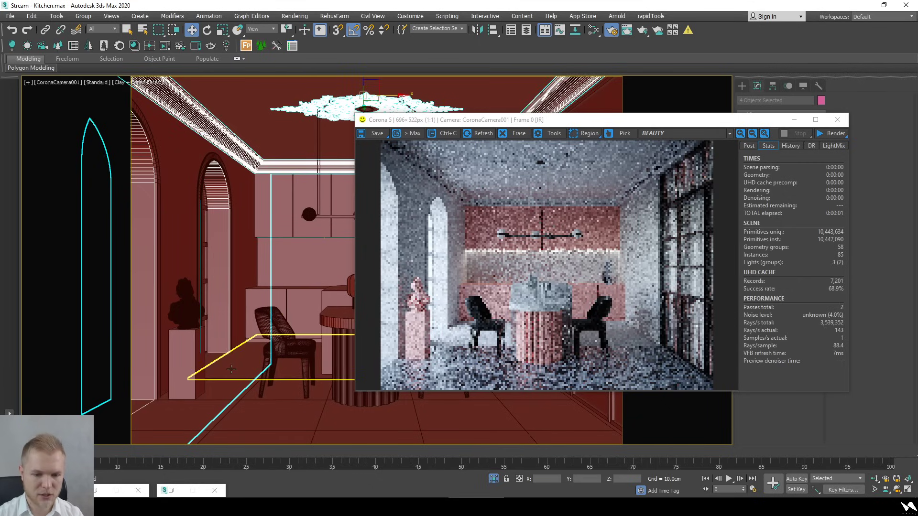
drag(549, 123, 582, 287)
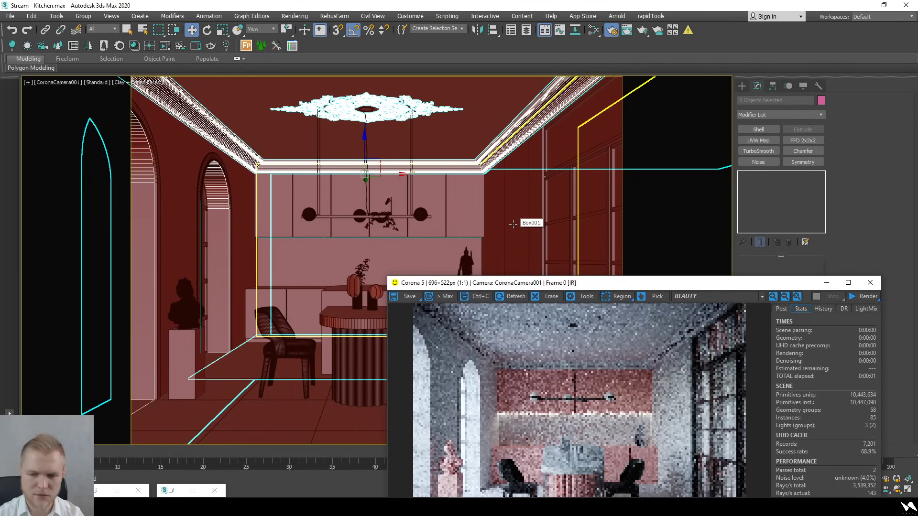
ctrl+click(513, 224)
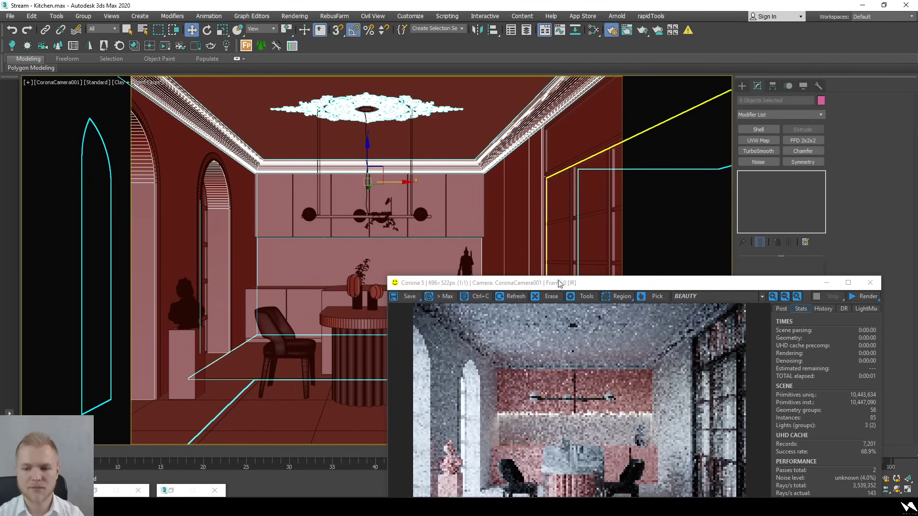
drag(560, 285, 661, 146)
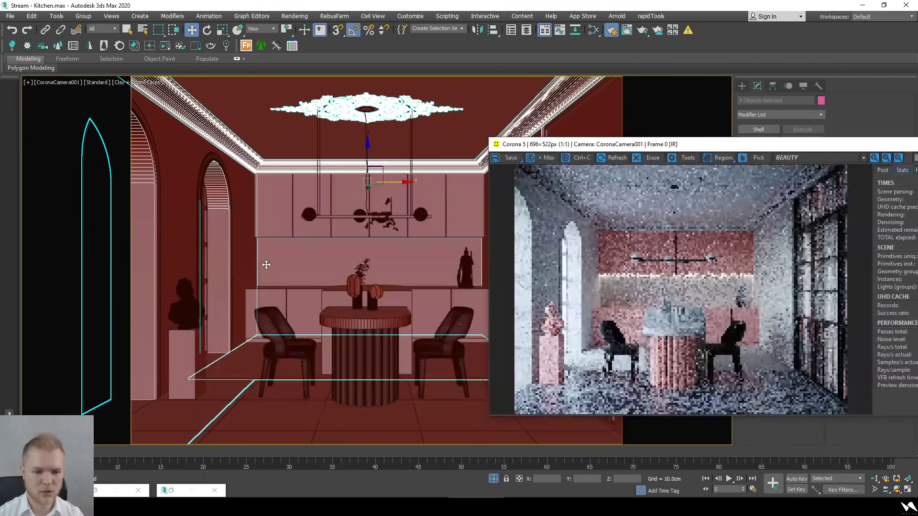
Hide all unselected objects and check the remaining room shell in wireframe and shaded display
right_click(390, 309)
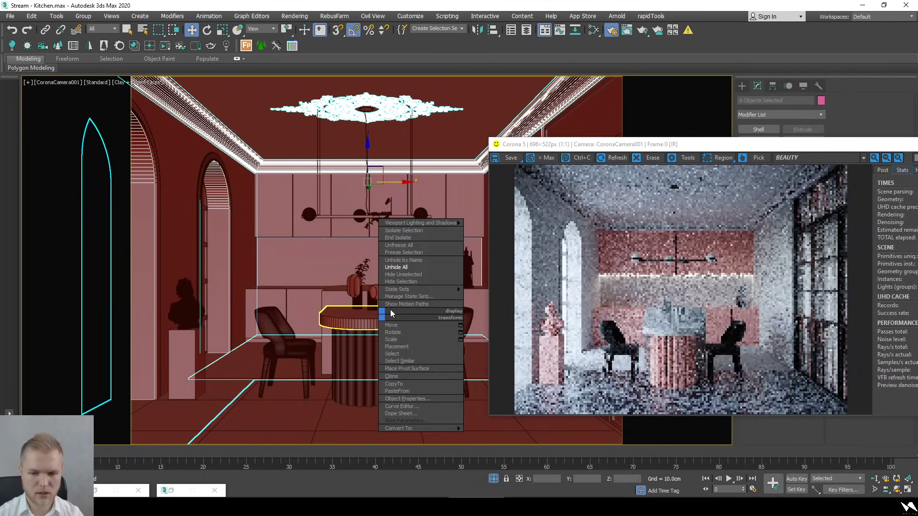
click(425, 272)
key(F3)
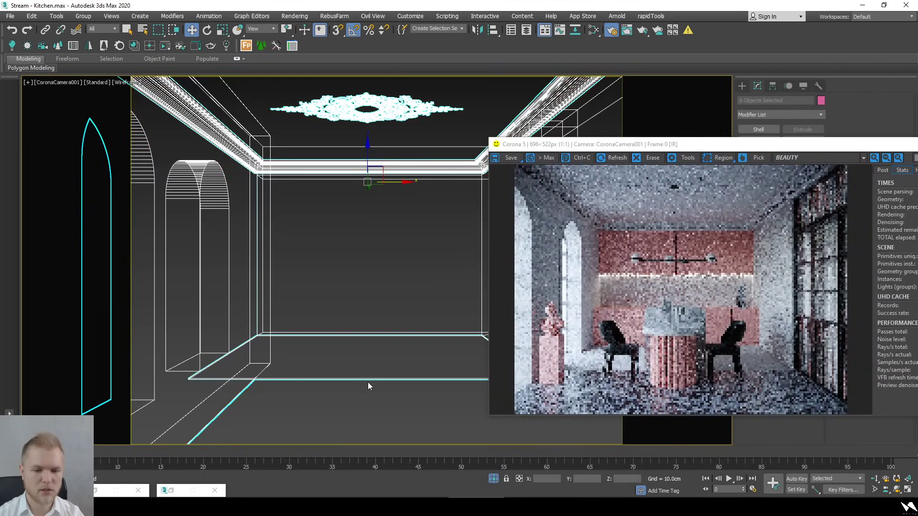
key(F4)
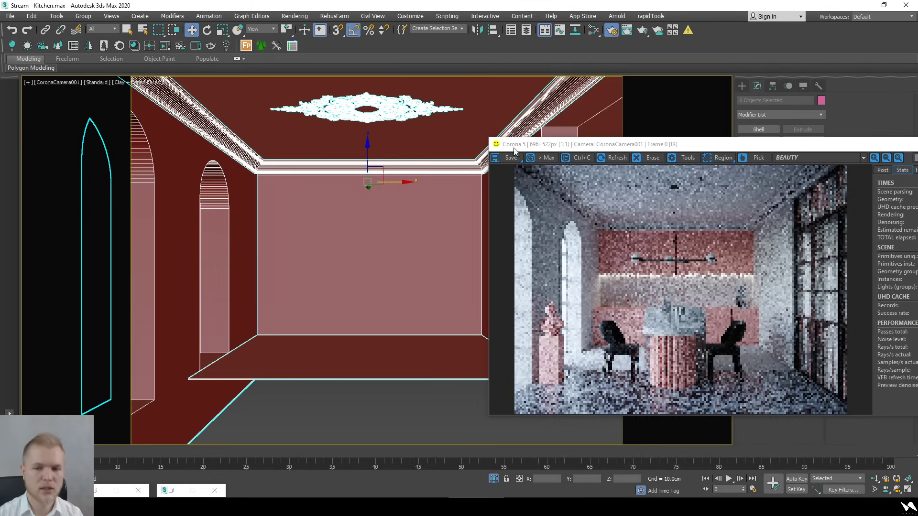
Open the Slate Material Editor, delete all nodes from View3 and close the material preview pane
drag(629, 144, 331, 158)
click(588, 31)
scroll(423, 209, down, 5)
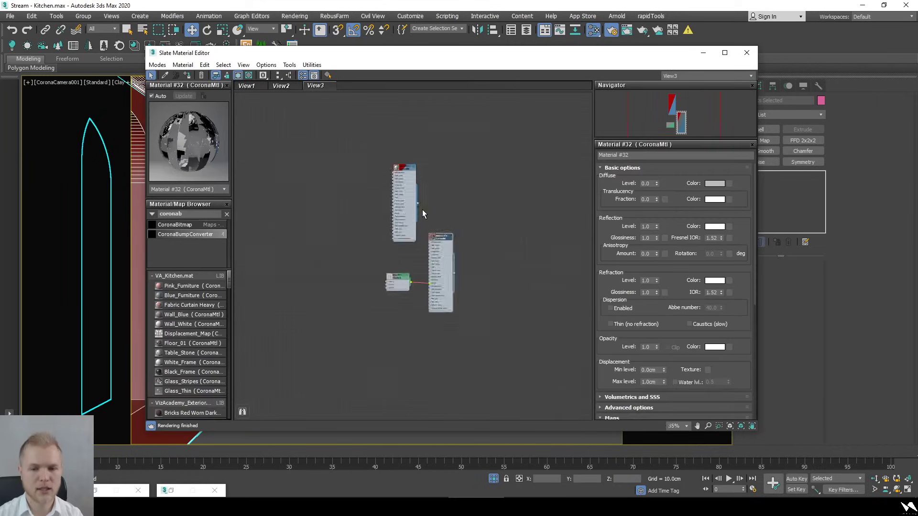
key(ctrl+a)
key(Delete)
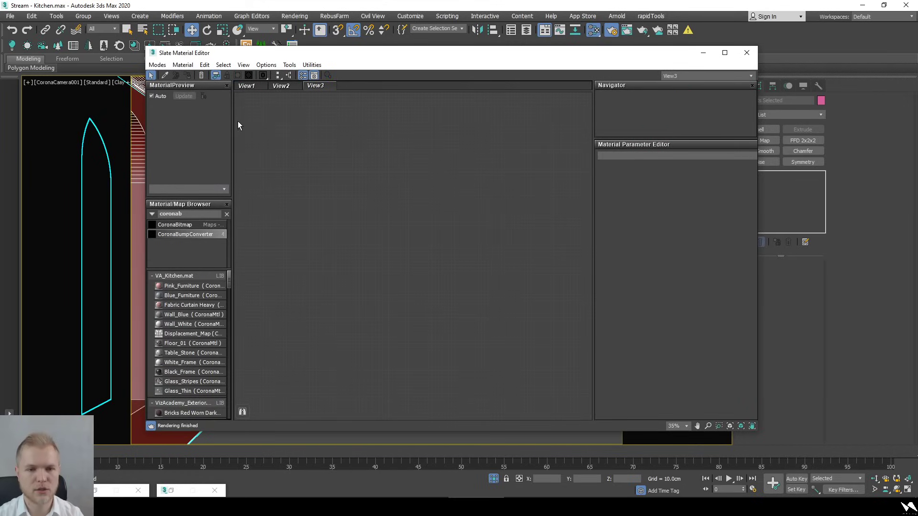
click(226, 85)
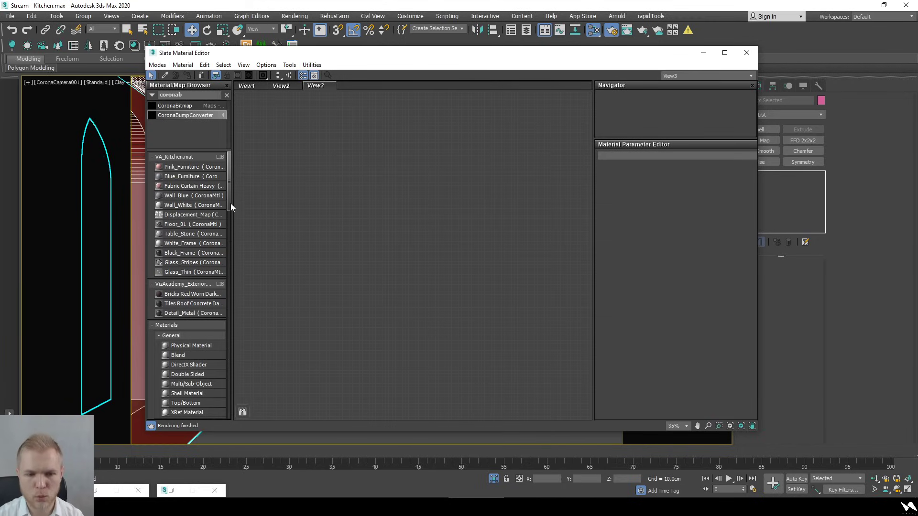
Add Wall_White and Wall_Blue from the VA_Kitchen.mat library to View3, collapse their nodes and stack Wall_White above Wall_Blue
double_click(194, 205)
scroll(447, 259, up, 4)
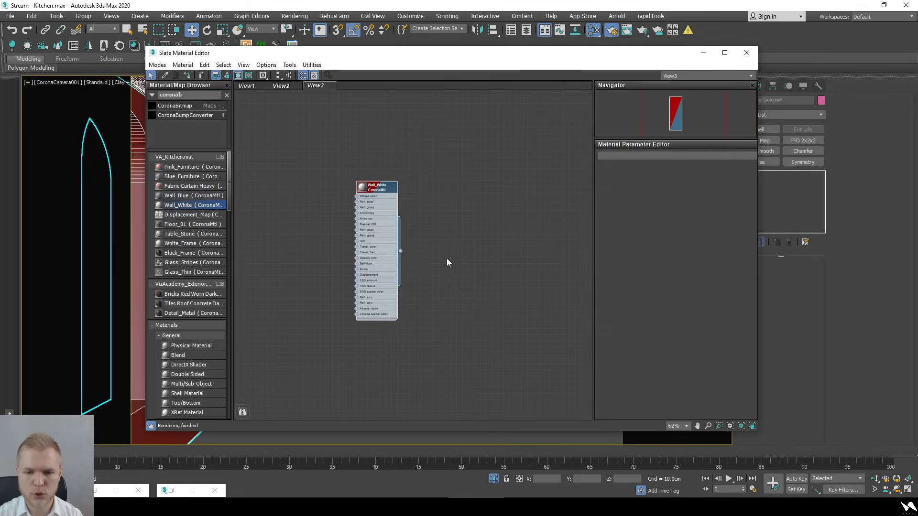
drag(381, 245, 376, 299)
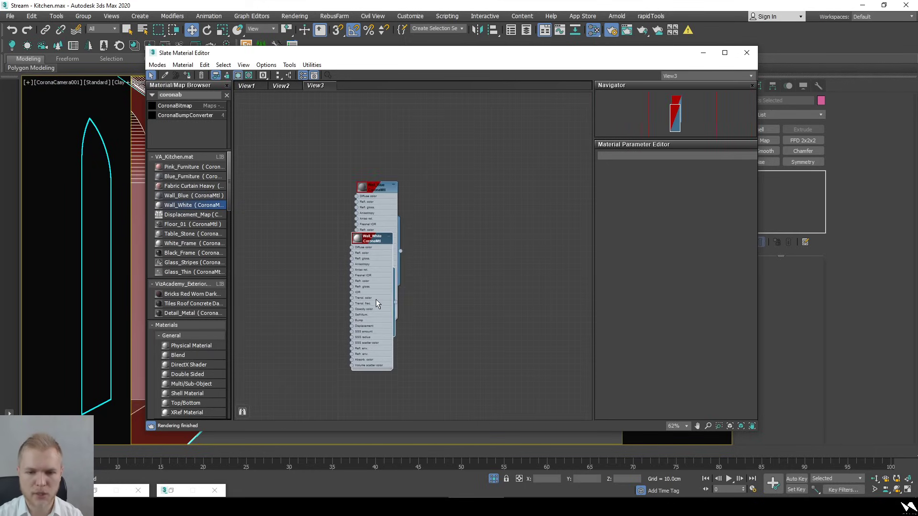
click(228, 76)
drag(376, 187, 364, 217)
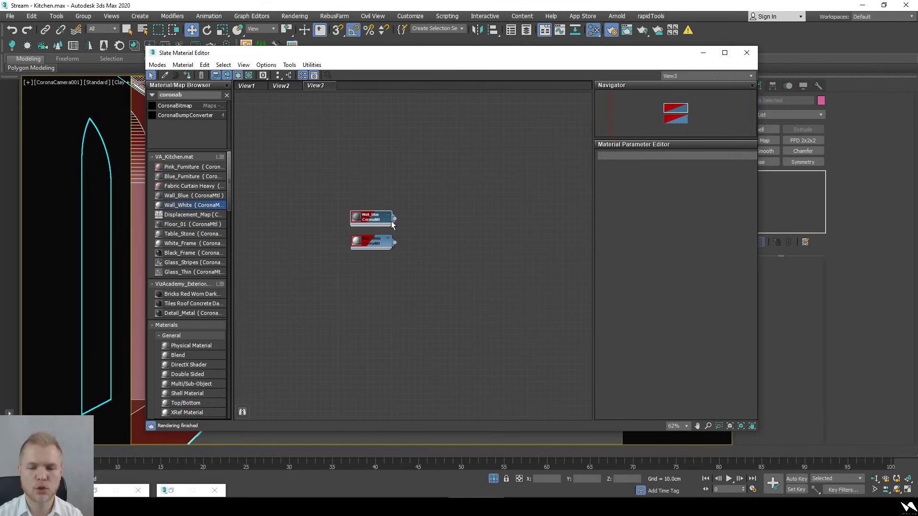
scroll(391, 225, up, 5)
drag(360, 273, 357, 189)
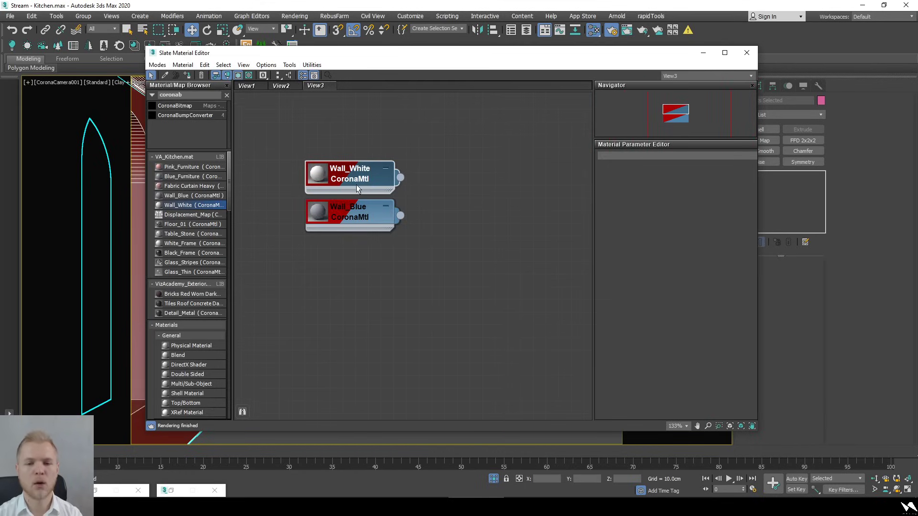
middle_drag(362, 187, 372, 224)
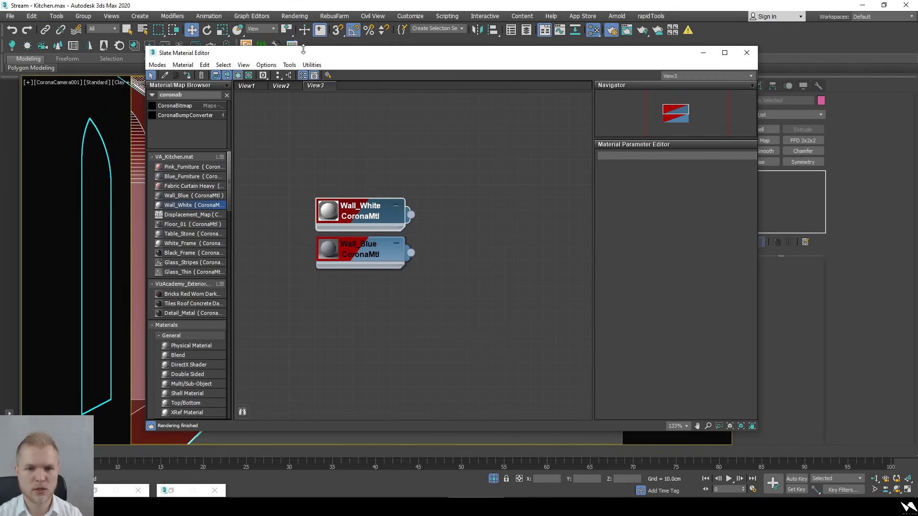
Move the editor and render windows apart and disable the material override in Corona's render settings
drag(303, 51, 673, 46)
drag(405, 160, 323, 140)
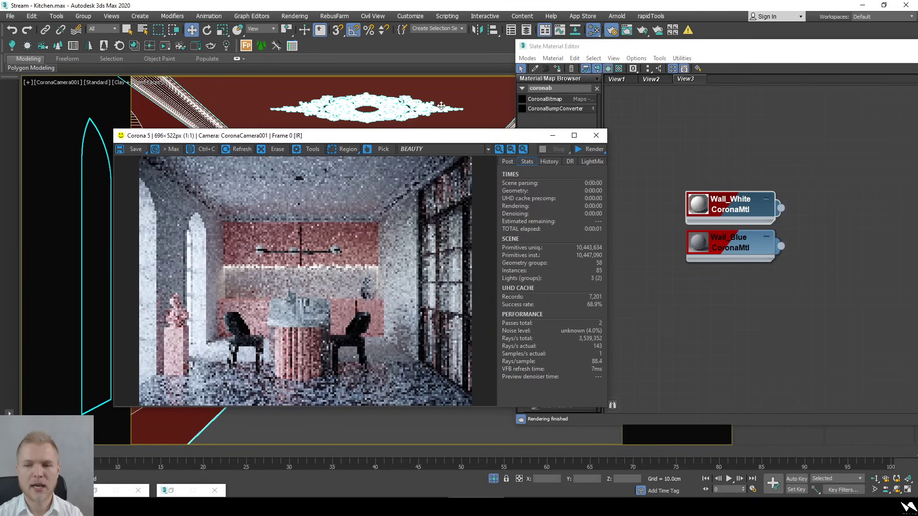
click(609, 31)
click(610, 30)
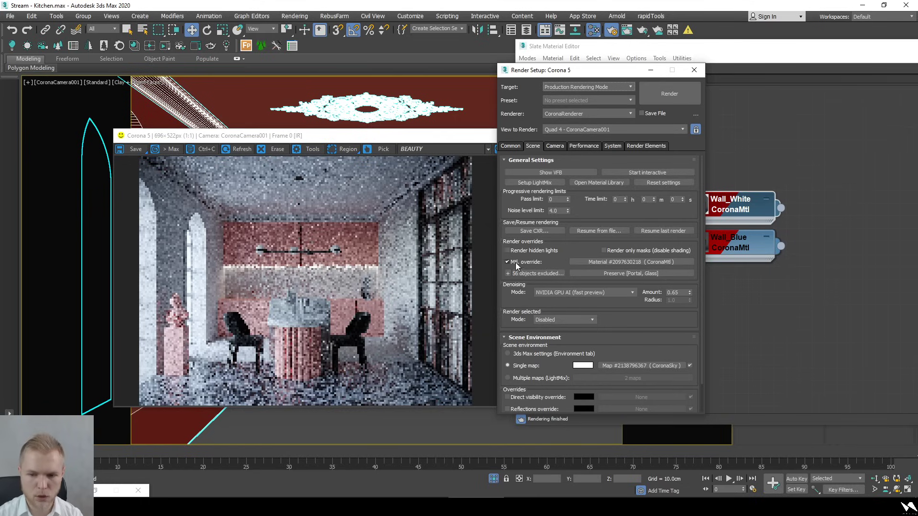
click(516, 263)
Unhide all objects and start an interactive Corona render of the kitchen
right_click(341, 97)
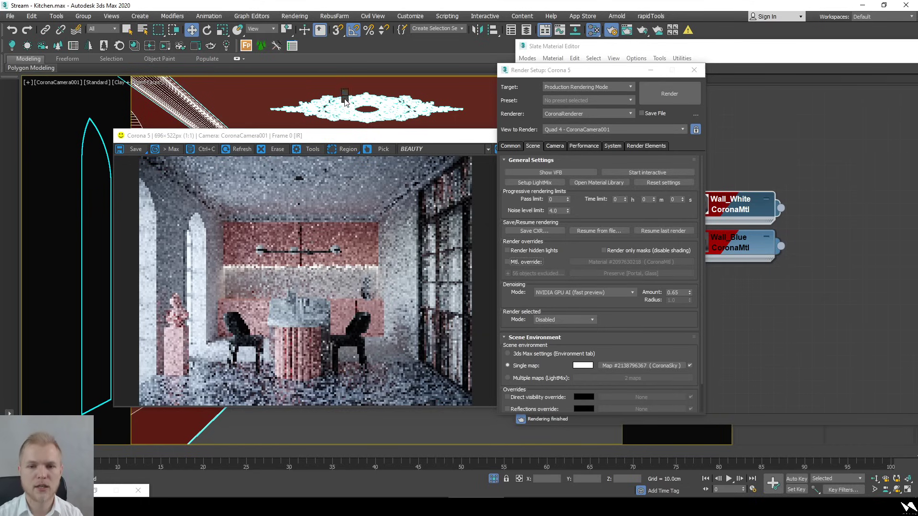
click(372, 49)
click(681, 173)
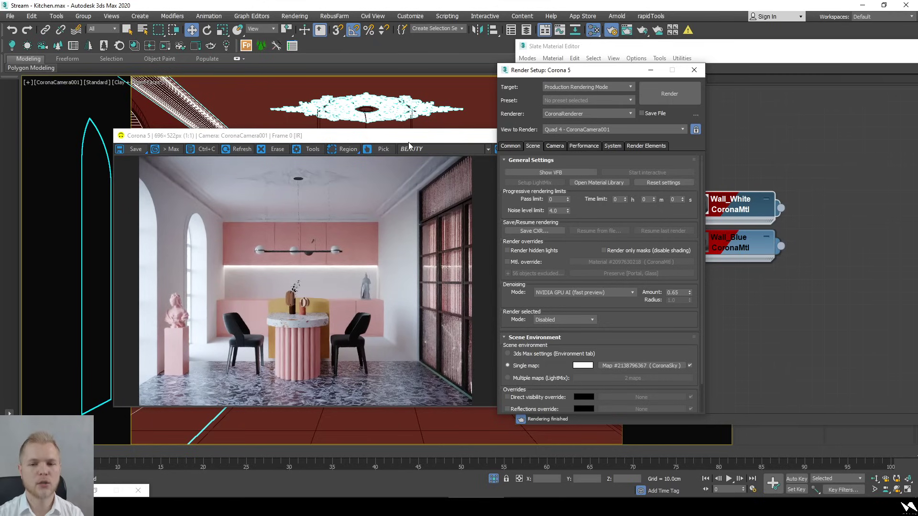
Close the render settings, arrange the material editor beside the render and open Wall_Blue's parameters
drag(404, 136, 333, 110)
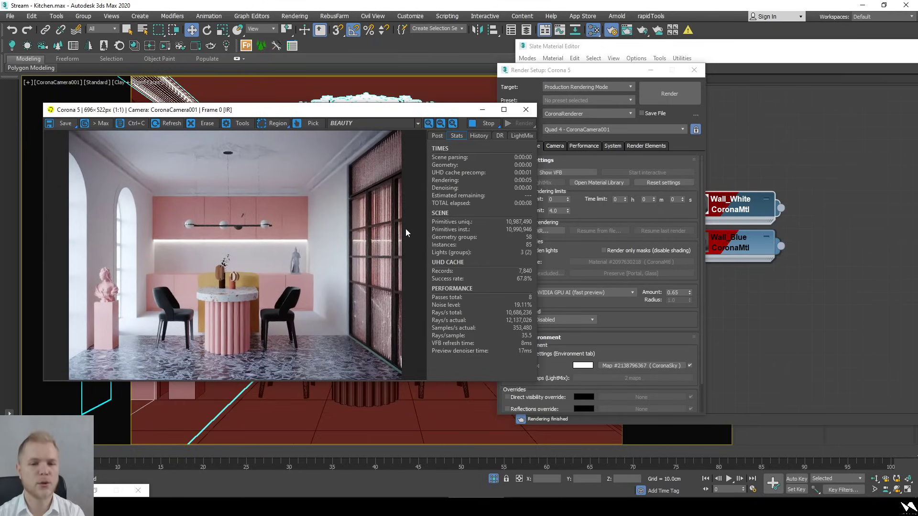
drag(340, 115, 333, 101)
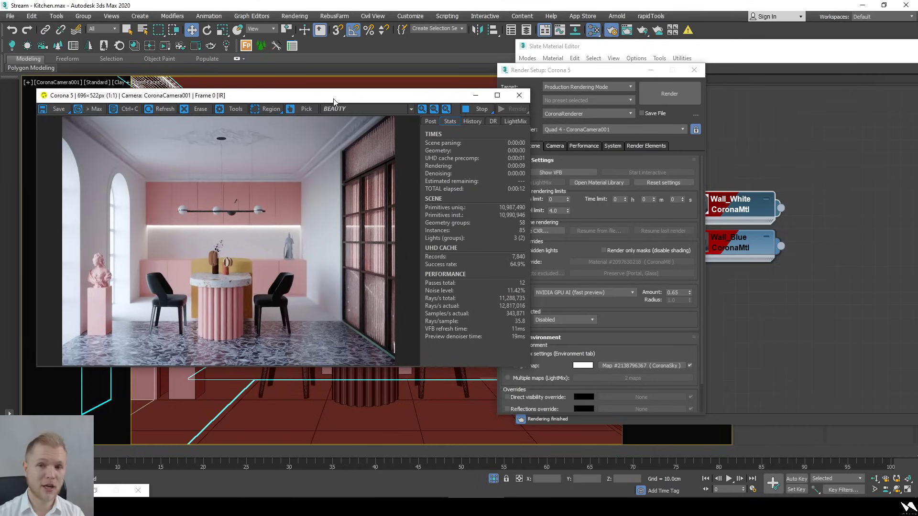
click(688, 70)
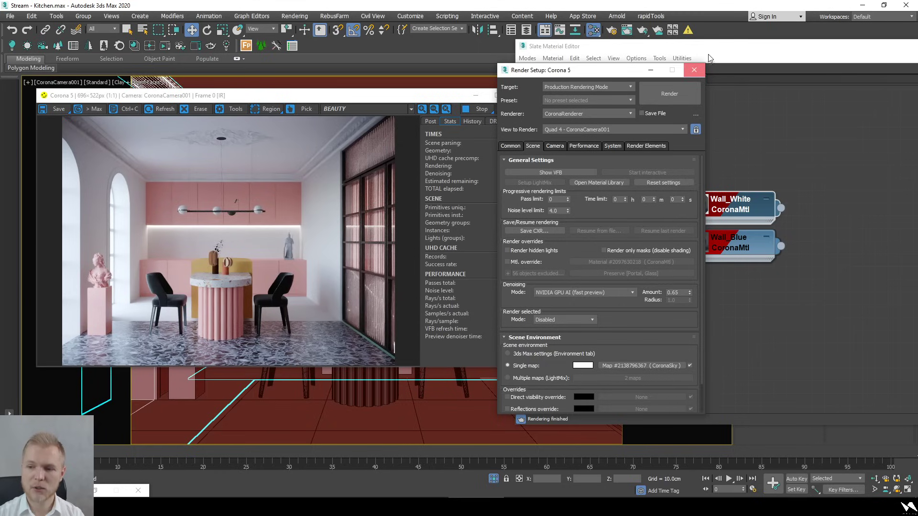
drag(746, 50, 628, 64)
click(627, 261)
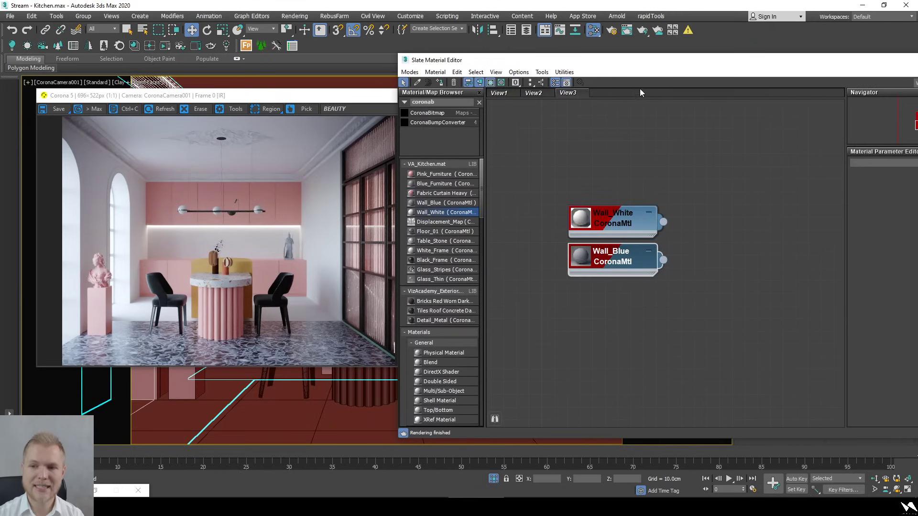
drag(646, 62, 484, 72)
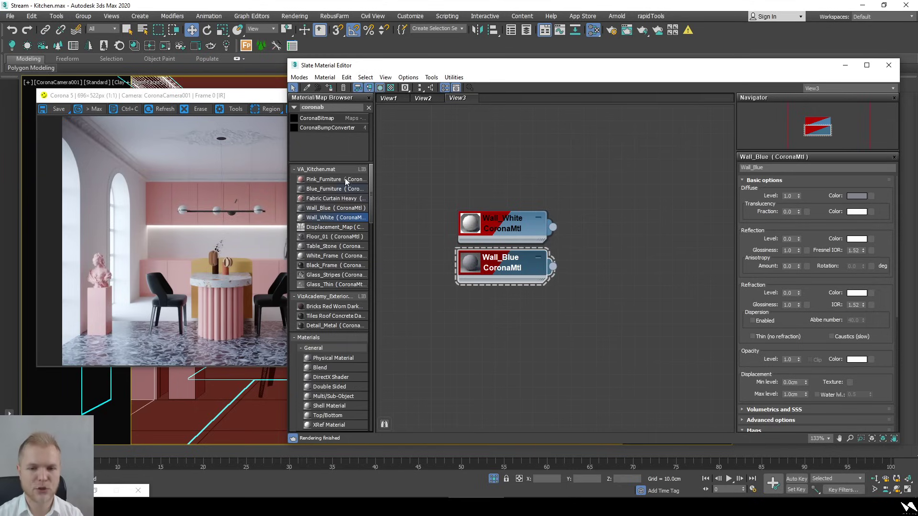
Find CoronaLayeredMtl in the material browser and add it to View3, placed beside the two wall materials
click(368, 107)
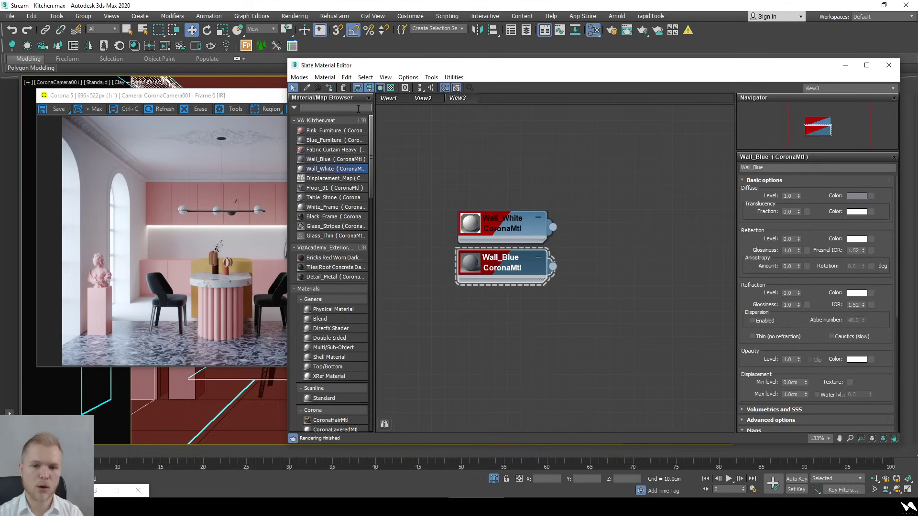
text(nal)
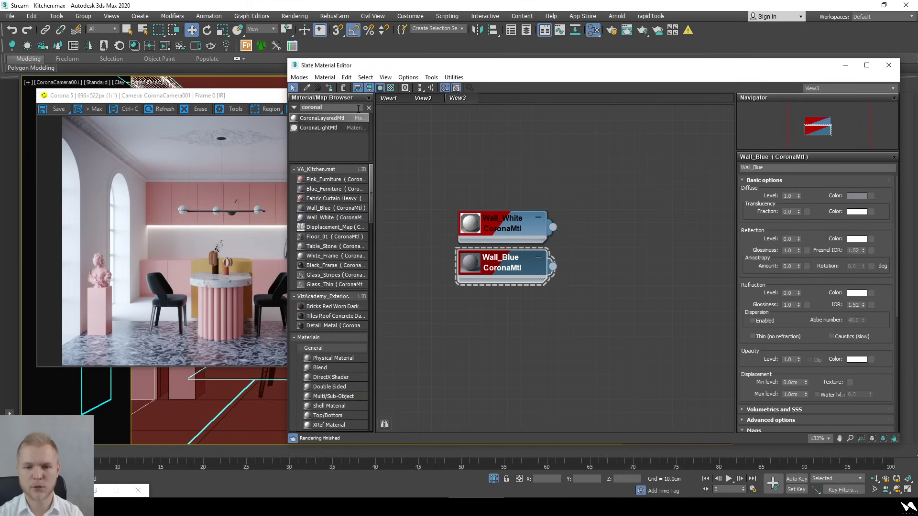
key(Return)
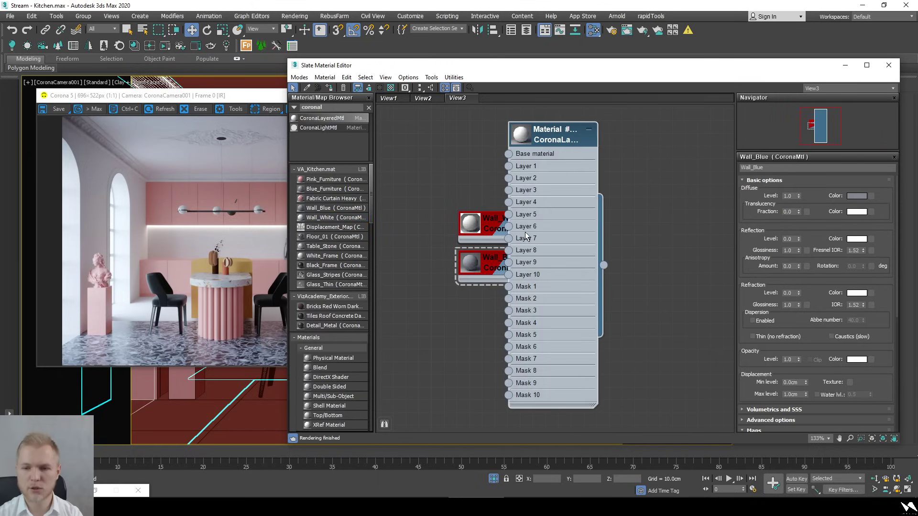
drag(548, 233, 674, 259)
middle_drag(578, 259, 510, 258)
scroll(508, 244, up, 1)
Connect Wall_White to the layered material's Base material and Wall_Blue to Layer 1, and check the interactive render
drag(478, 226, 571, 172)
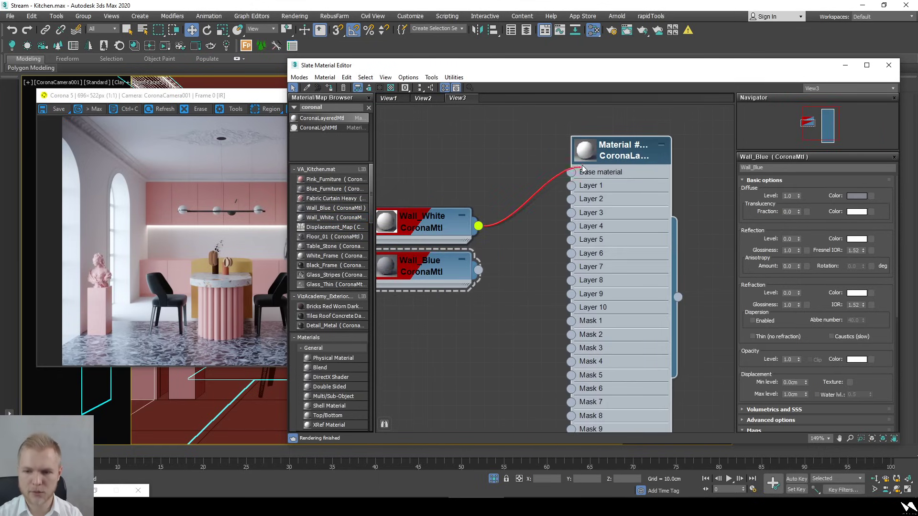
scroll(461, 197, down, 1)
drag(437, 214, 489, 157)
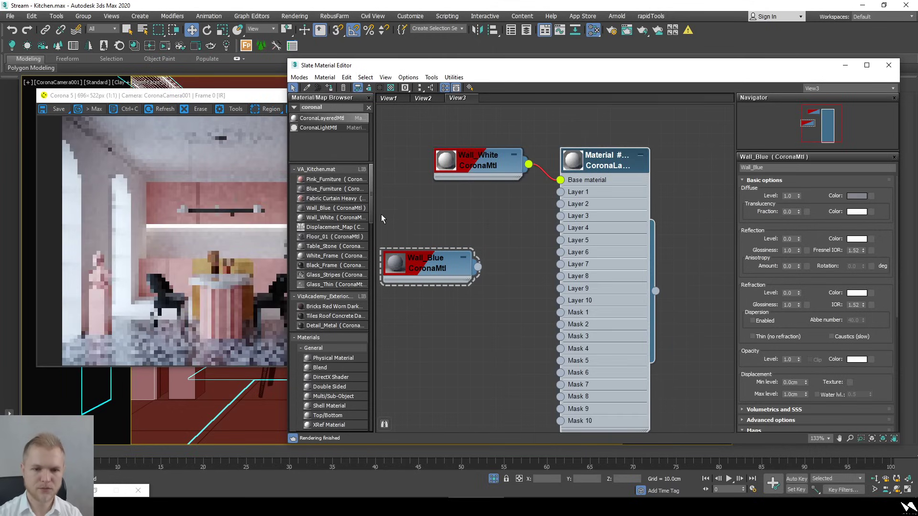
drag(454, 262, 560, 191)
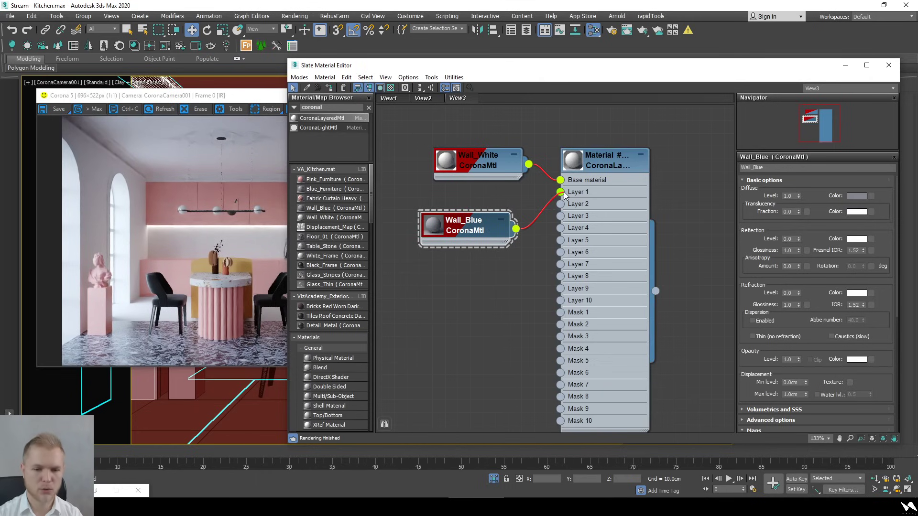
drag(472, 233, 484, 208)
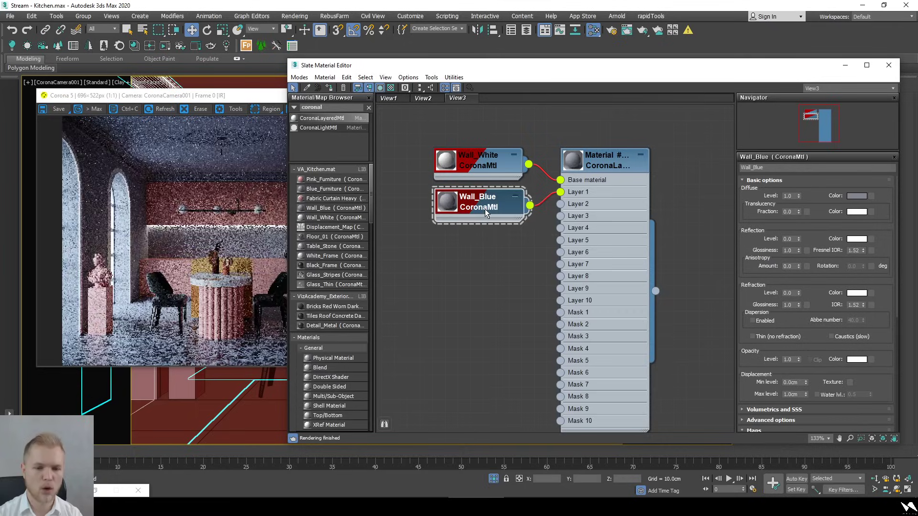
click(148, 253)
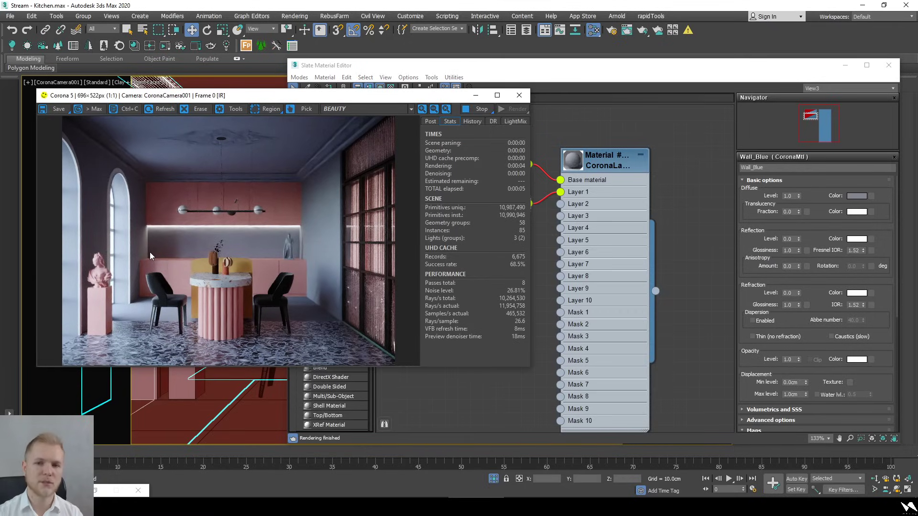
drag(251, 100, 197, 104)
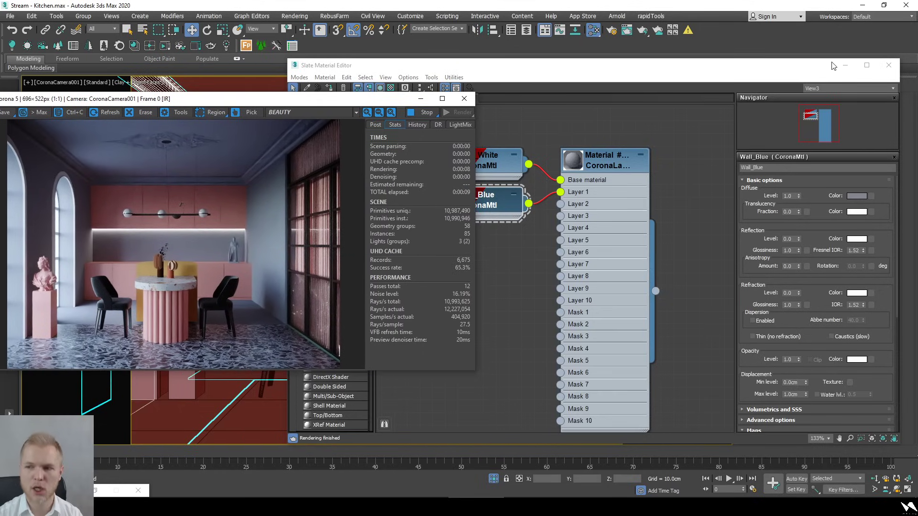
Minimise the material editor, bring the whole render window into view and show the complete room in perspective within the four-viewport layout
click(844, 65)
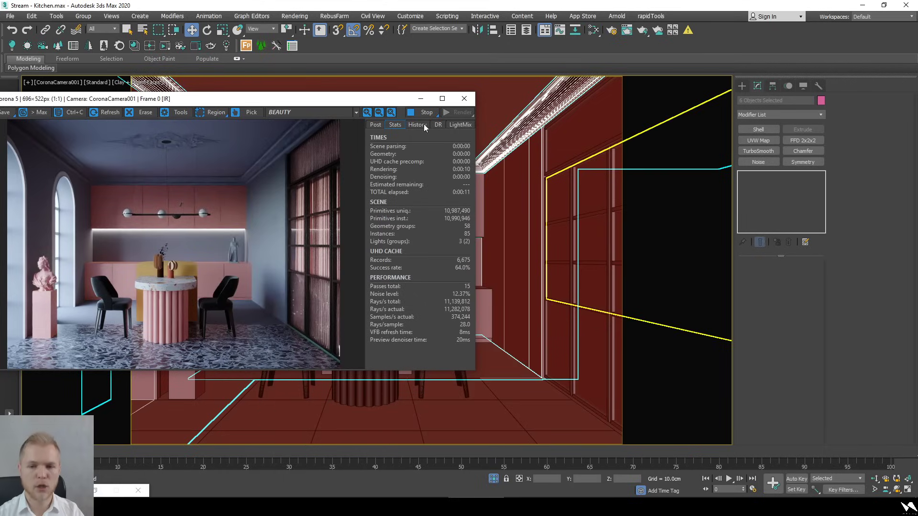
drag(382, 100, 383, 80)
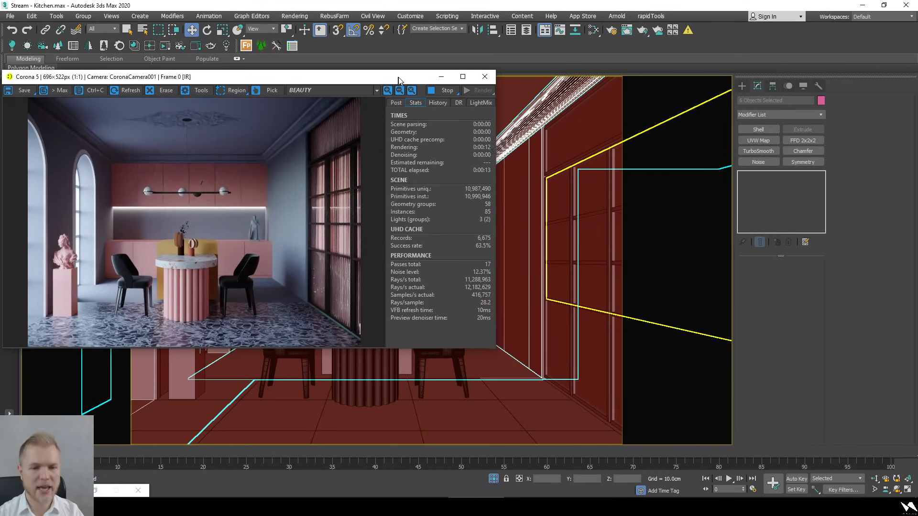
click(905, 488)
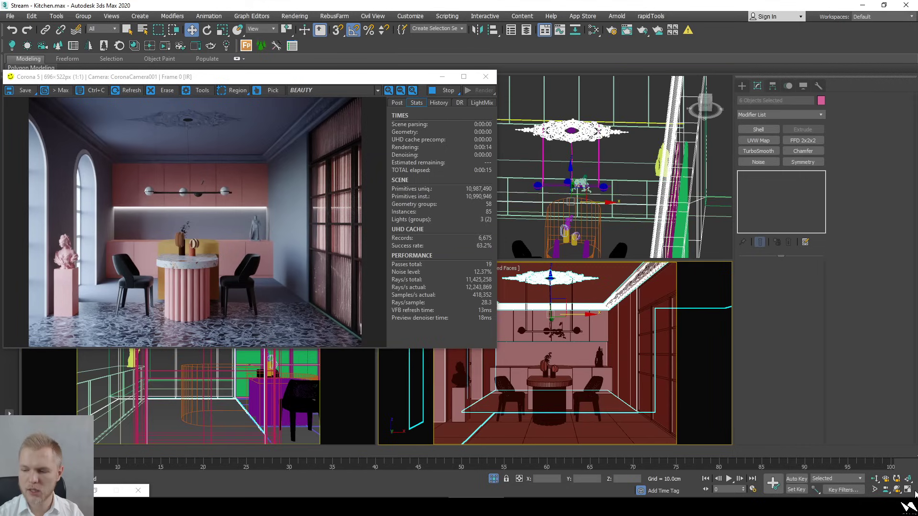
scroll(675, 213, down, 6)
alt+middle_drag(667, 203, 661, 213)
middle_drag(661, 213, 620, 193)
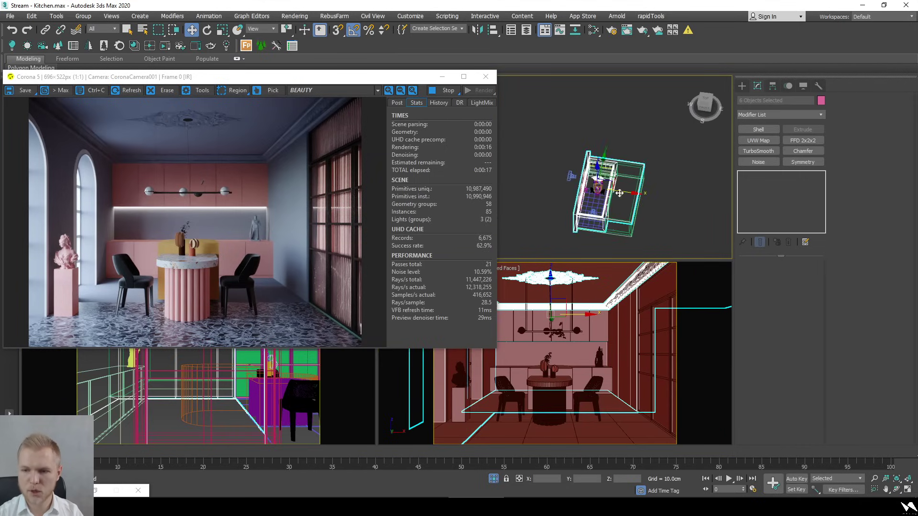
scroll(620, 194, up, 6)
click(620, 194)
Create a box of about 452 x 345 x 415 cm outside the room's window side and lower it slightly
click(742, 85)
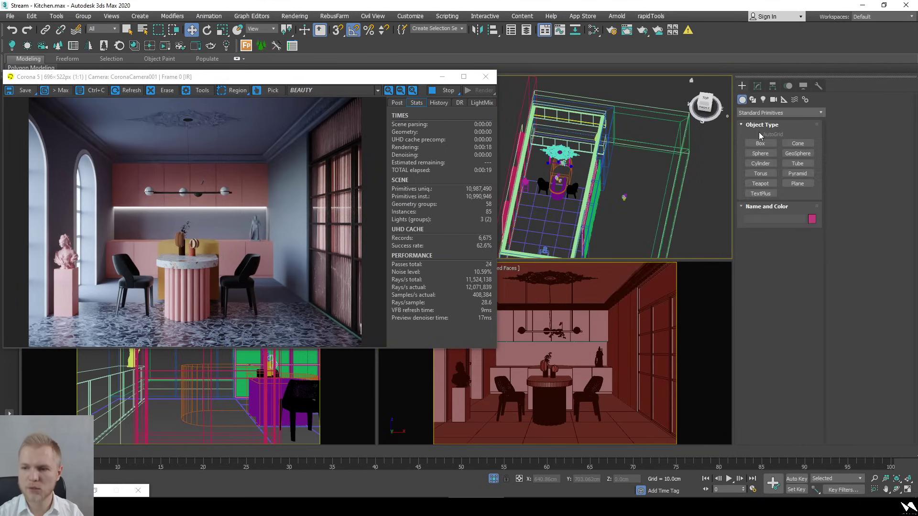
drag(618, 190, 716, 148)
click(717, 102)
alt+middle_drag(697, 192, 649, 164)
key(w)
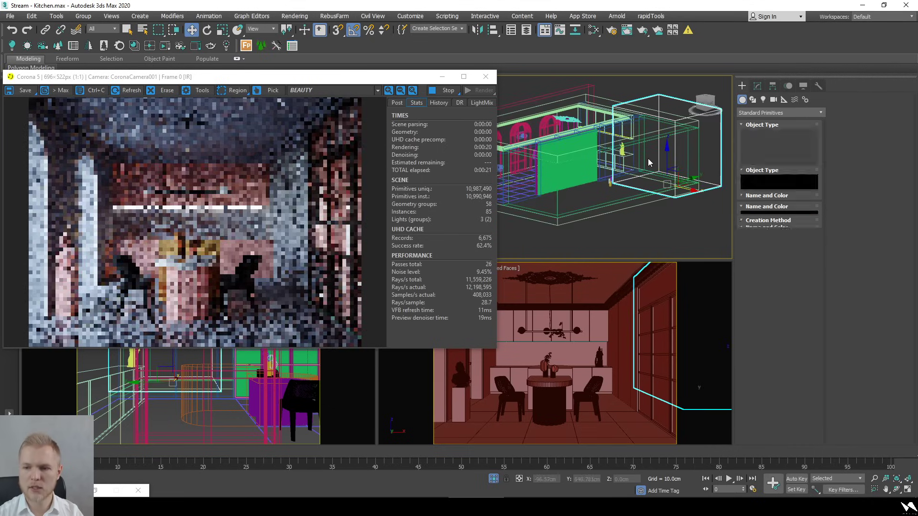
drag(665, 164, 666, 169)
Turn off Renderable in the new box's object properties
right_click(666, 170)
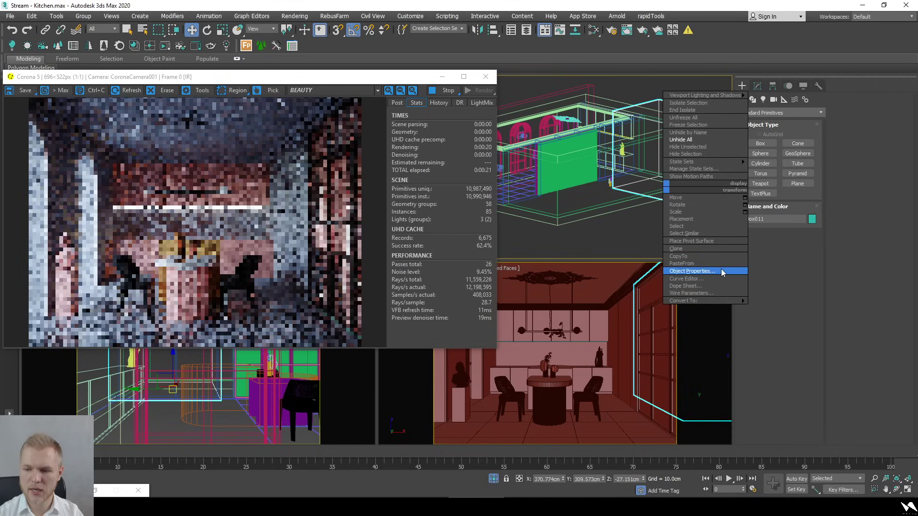
click(713, 269)
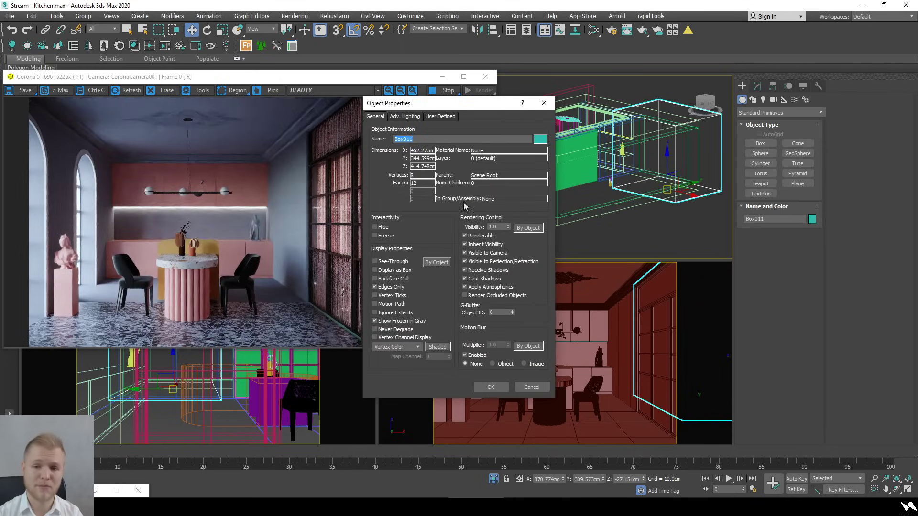
click(490, 237)
click(497, 389)
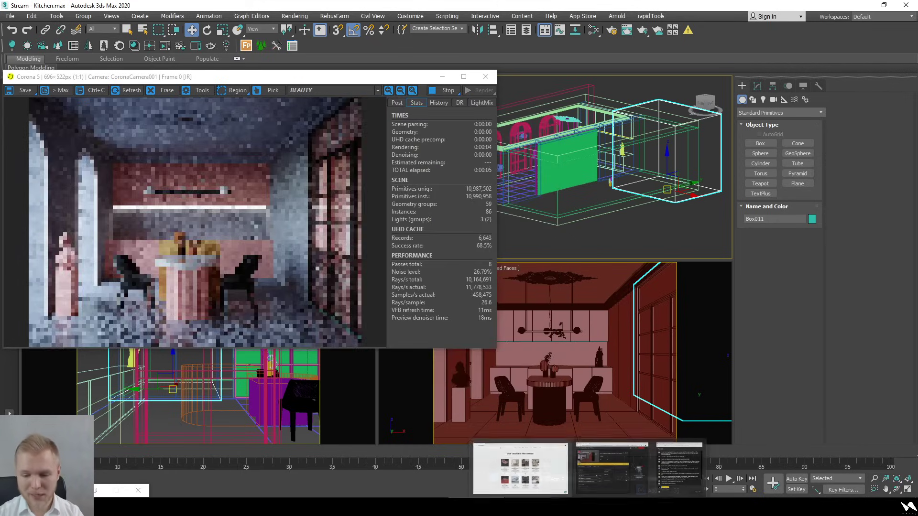
Switch to the browser and look through the VizAcademy site's training programme, student works and pricing table
click(520, 469)
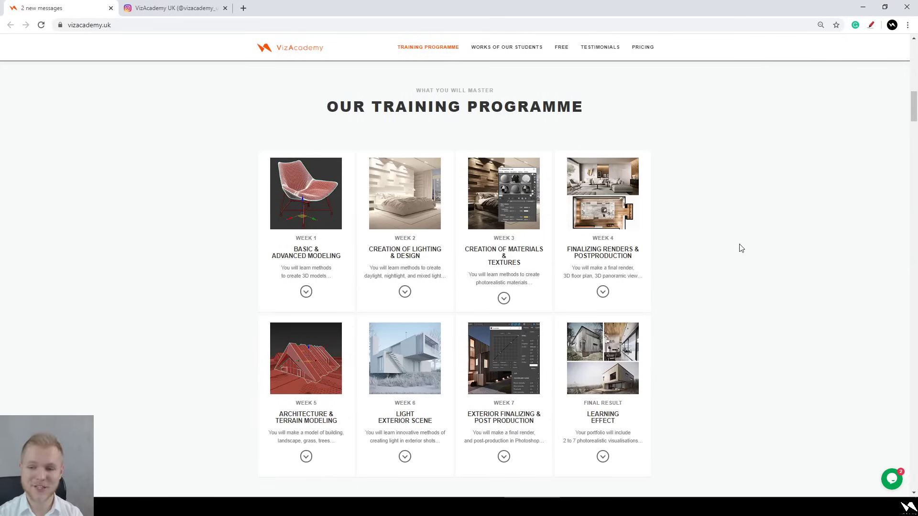
scroll(740, 246, up, 15)
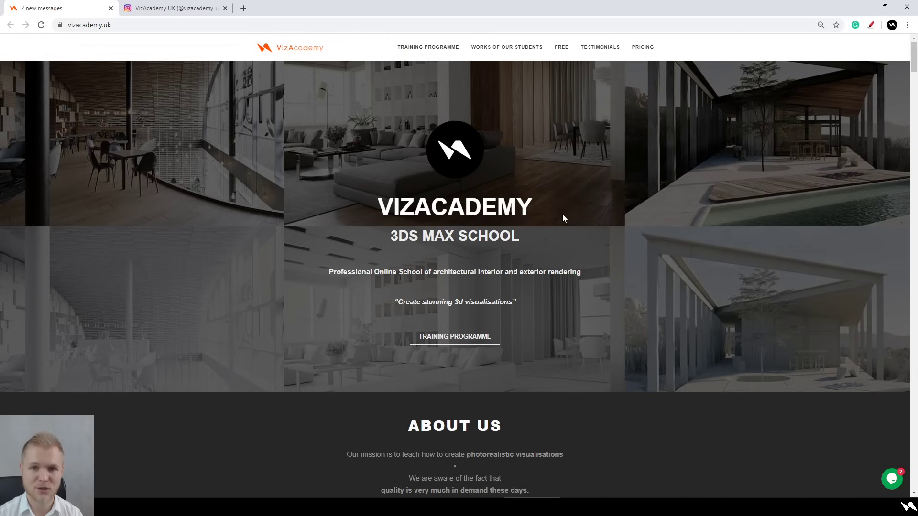
scroll(562, 215, down, 10)
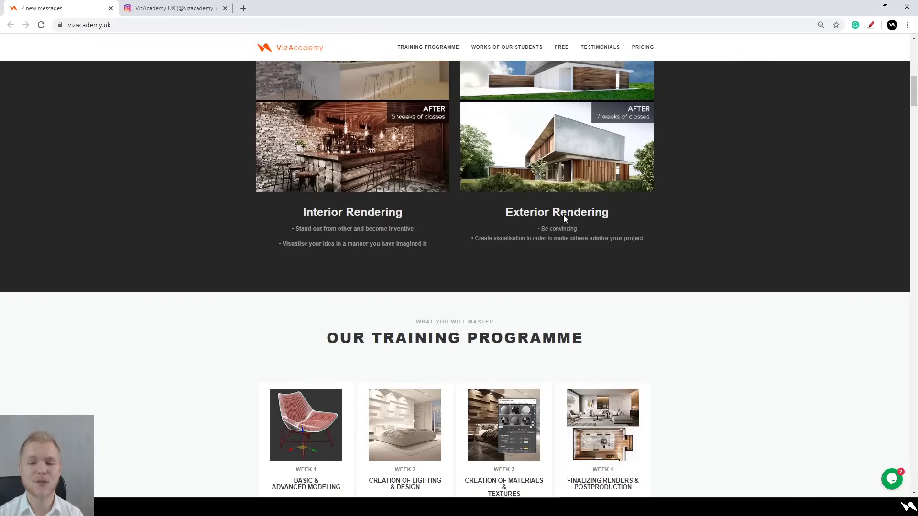
scroll(748, 289, down, 5)
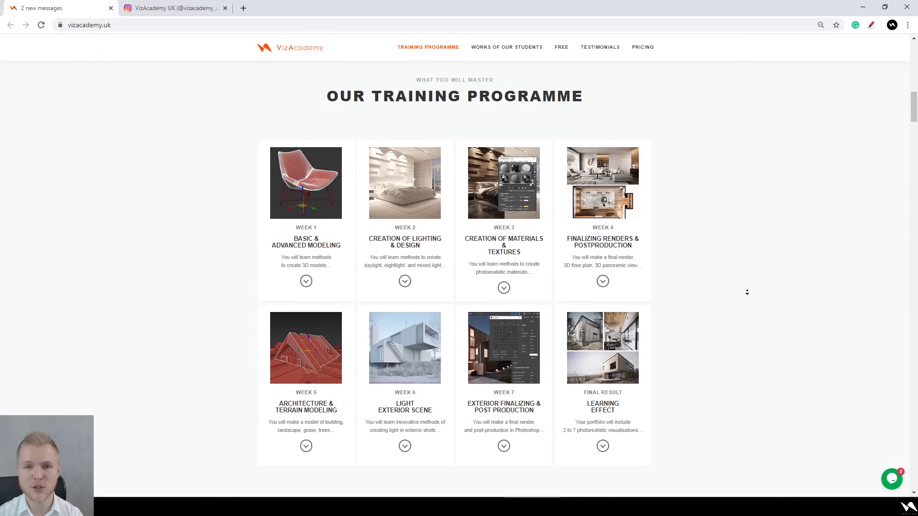
scroll(694, 220, down, 1)
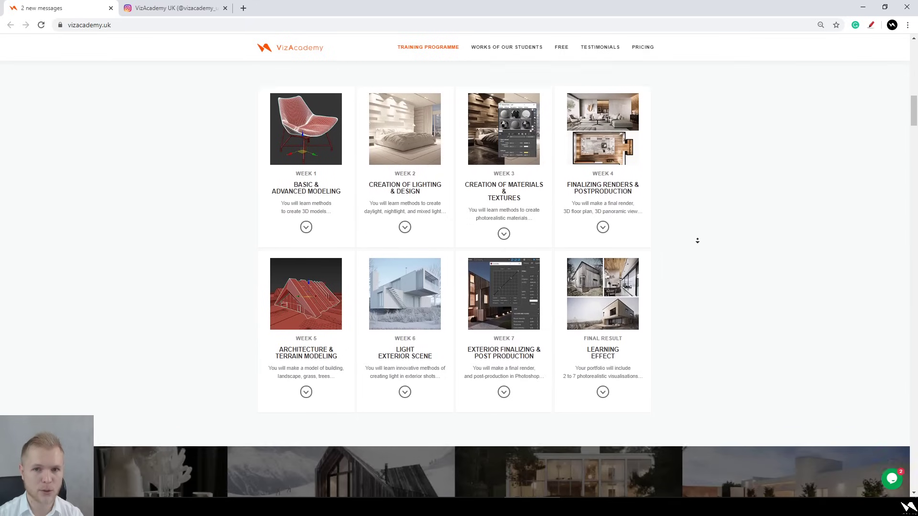
scroll(697, 240, down, 7)
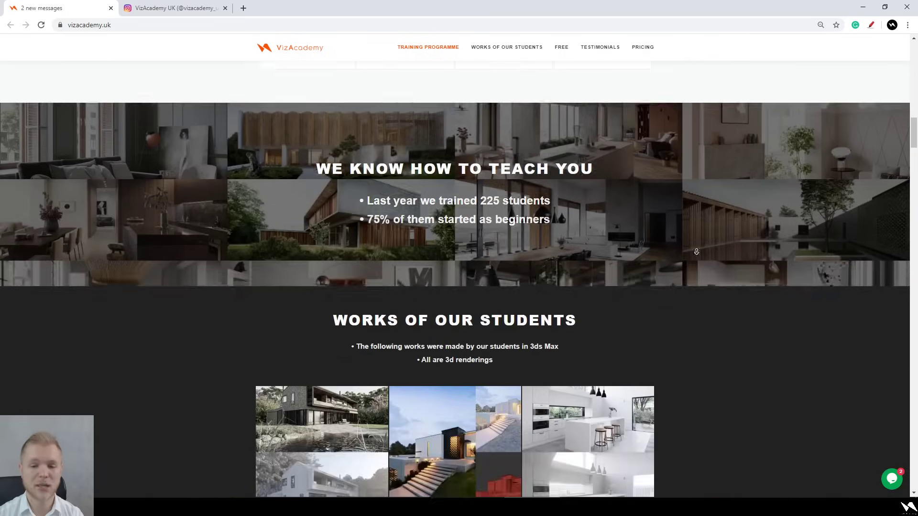
scroll(697, 254, down, 7)
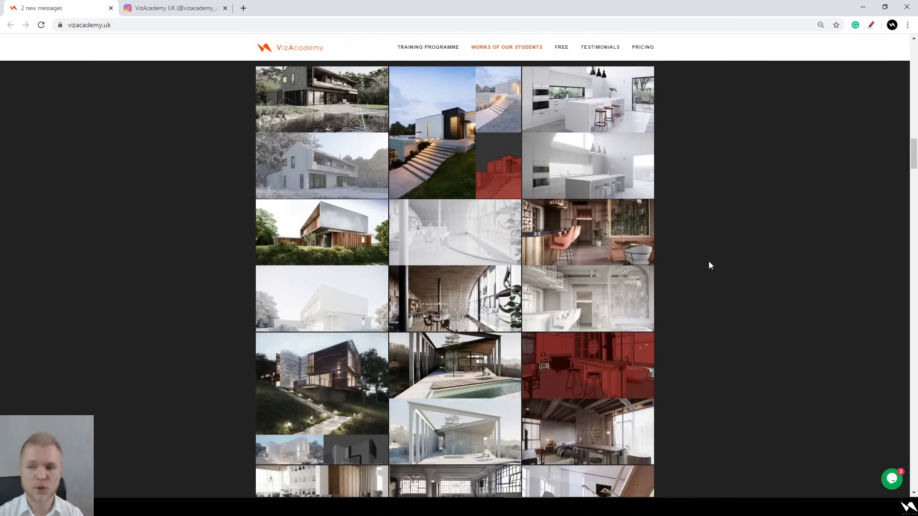
scroll(709, 265, down, 8)
drag(914, 185, 913, 405)
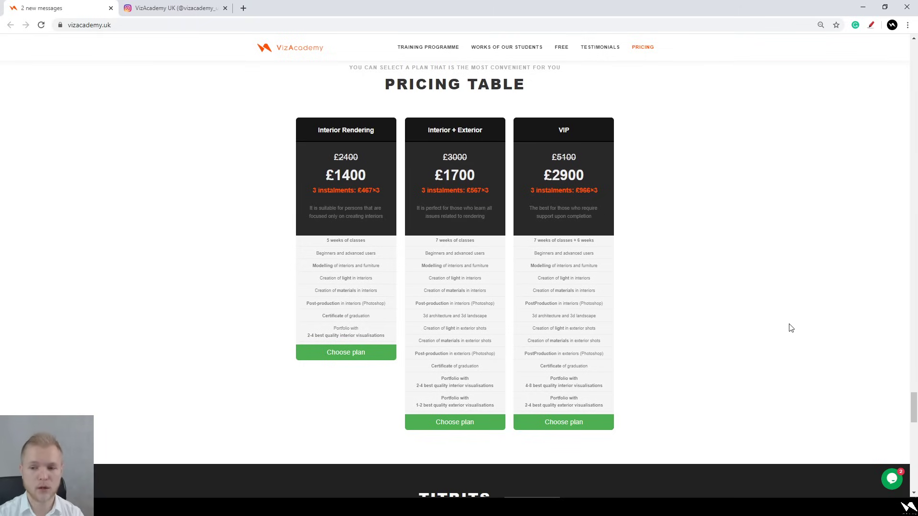
Review the site's testimonials, course software, training cycle, free textures and student works, returning to the training programme
scroll(744, 280, up, 8)
scroll(743, 280, up, 15)
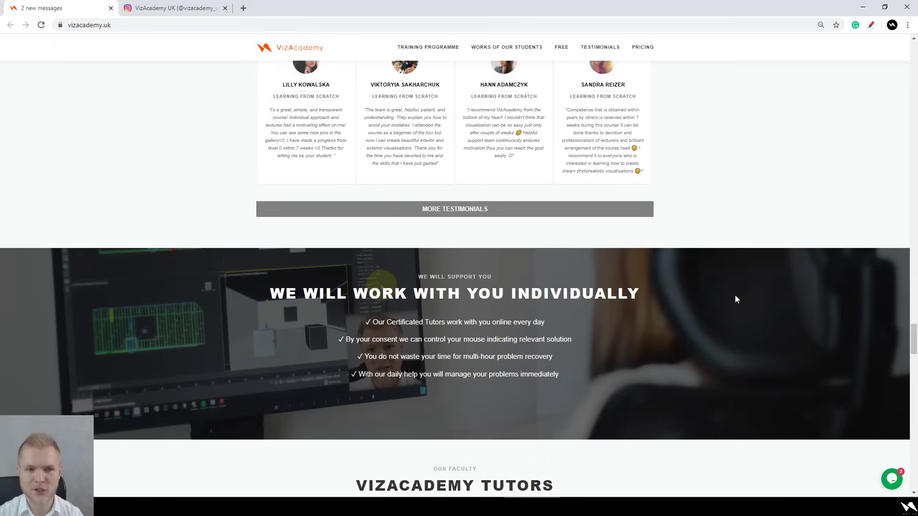
scroll(735, 296, up, 10)
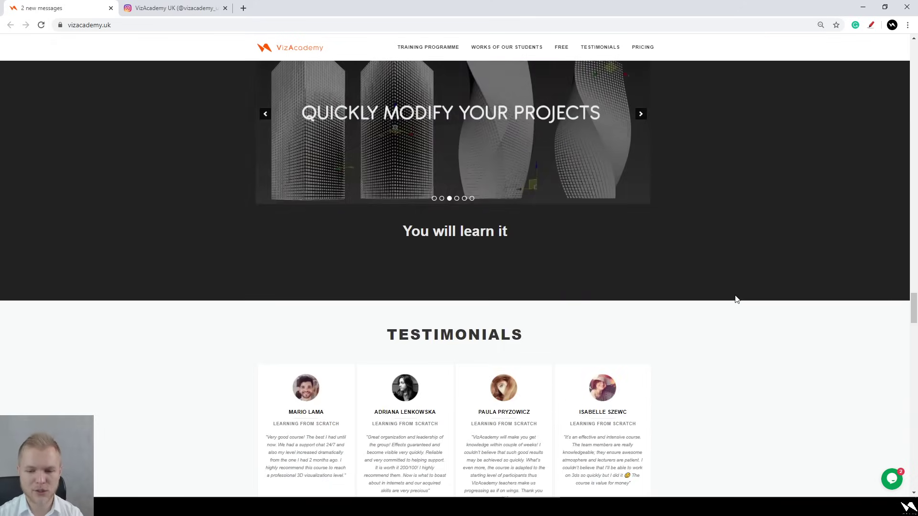
scroll(736, 296, up, 8)
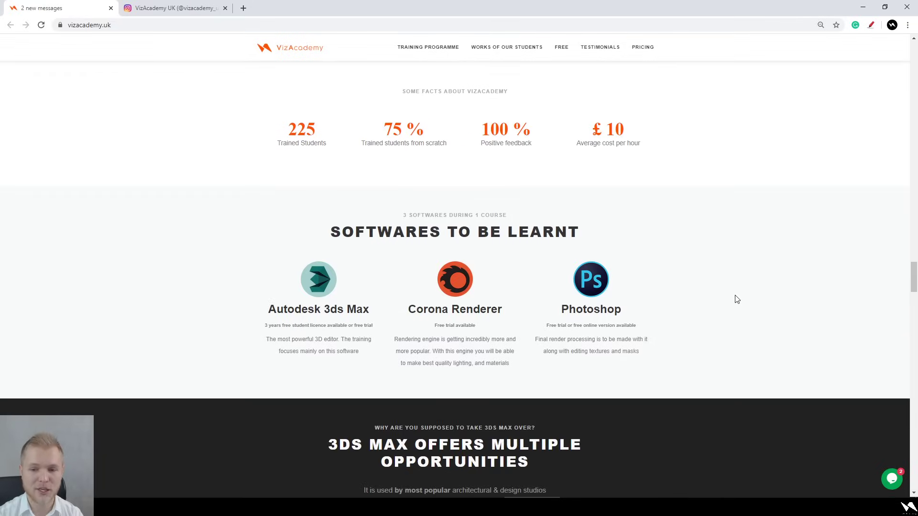
scroll(736, 299, up, 7)
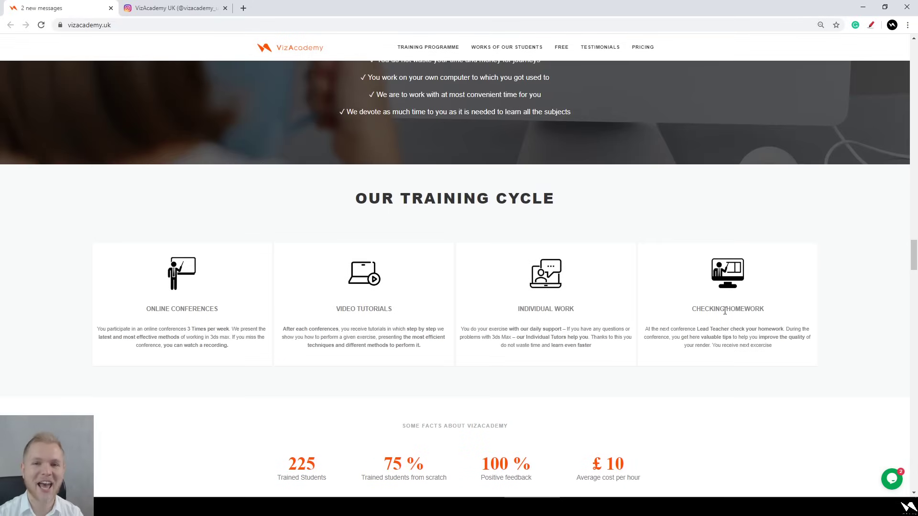
scroll(603, 341, up, 13)
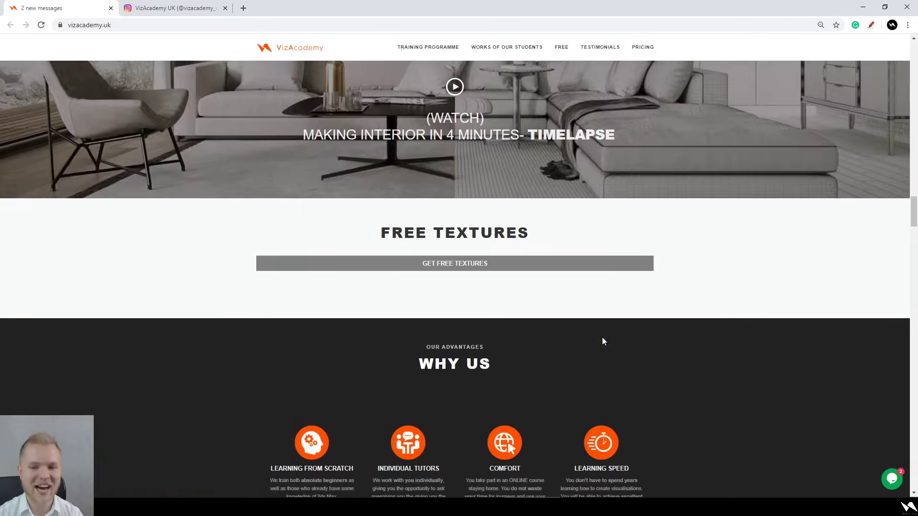
scroll(603, 341, up, 10)
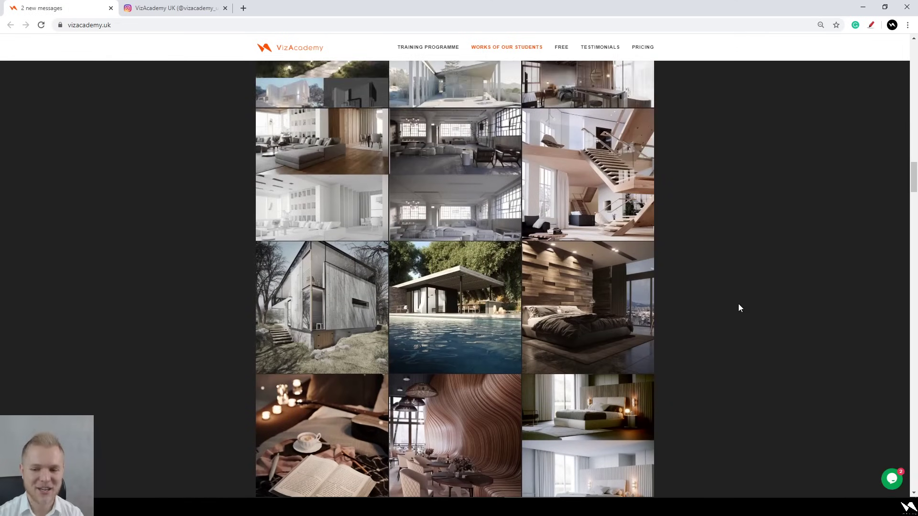
scroll(738, 306, up, 10)
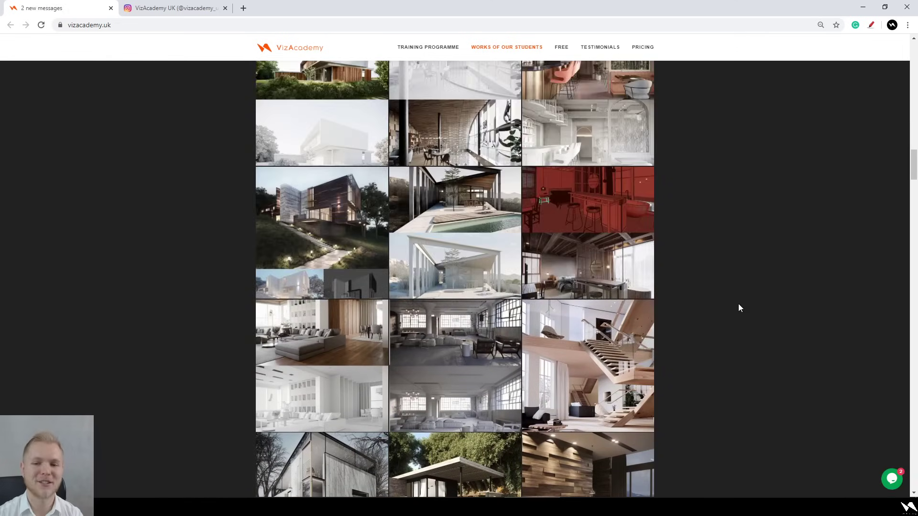
scroll(738, 308, up, 3)
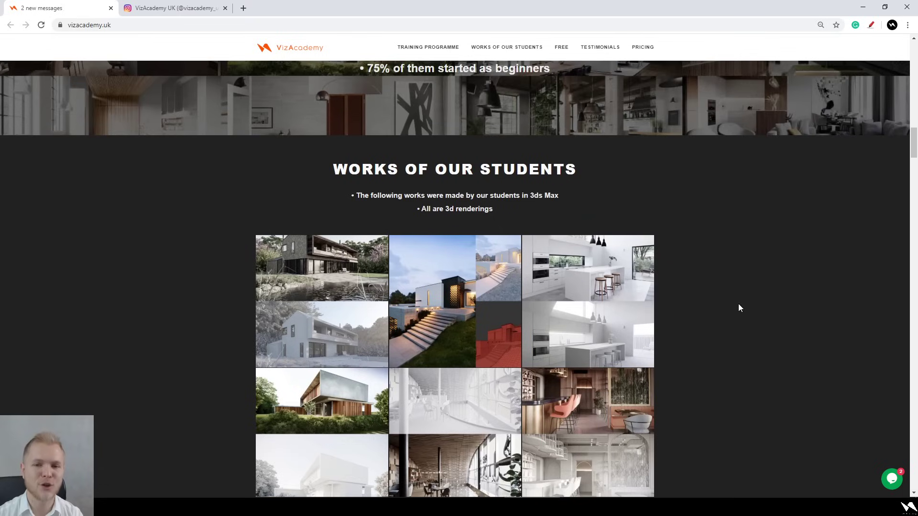
scroll(739, 308, up, 6)
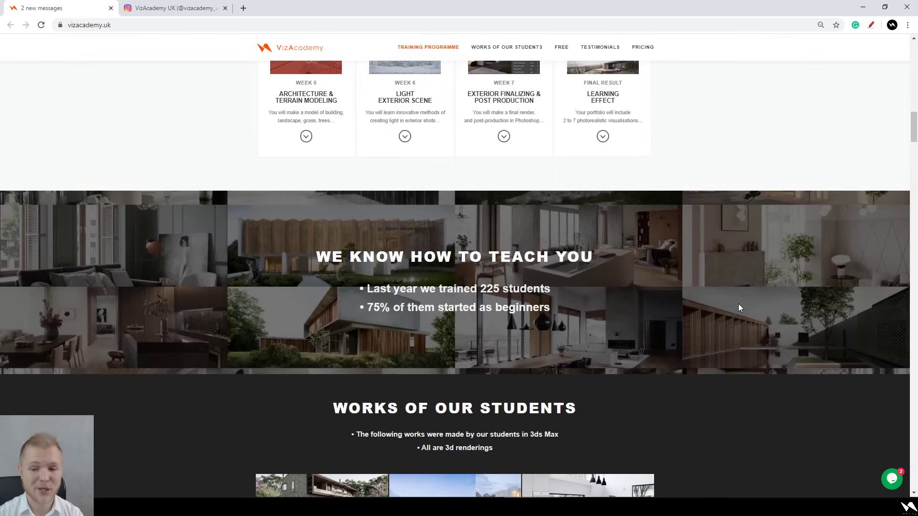
scroll(740, 307, up, 4)
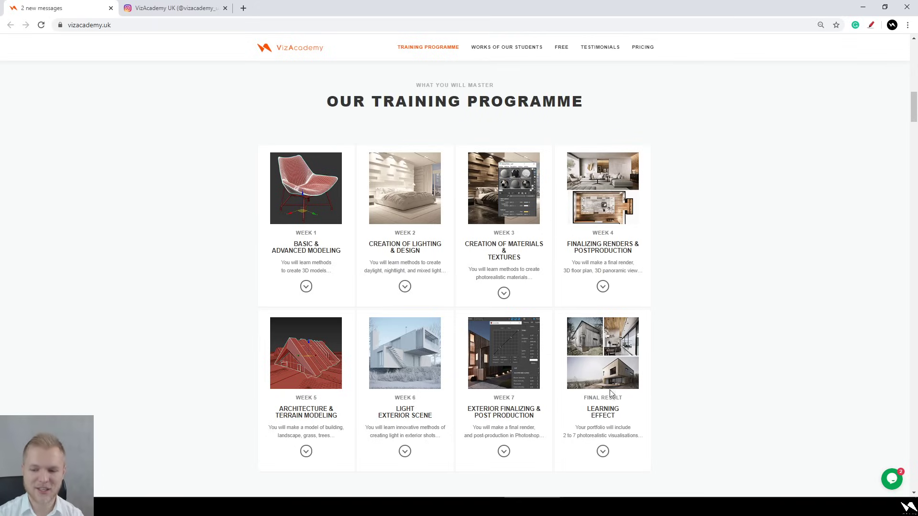
Switch to the VizAcademy Instagram profile, open the lakeside cabin render post, read its caption and close it
click(177, 8)
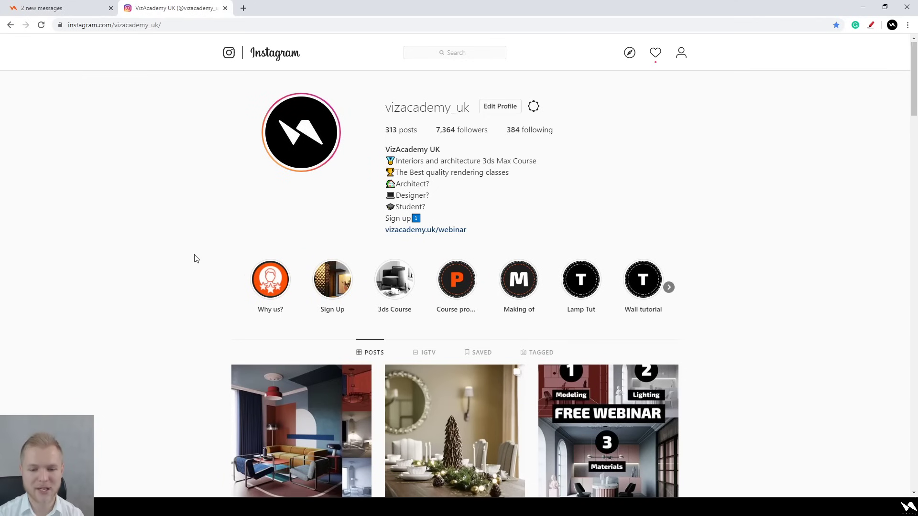
scroll(191, 263, down, 5)
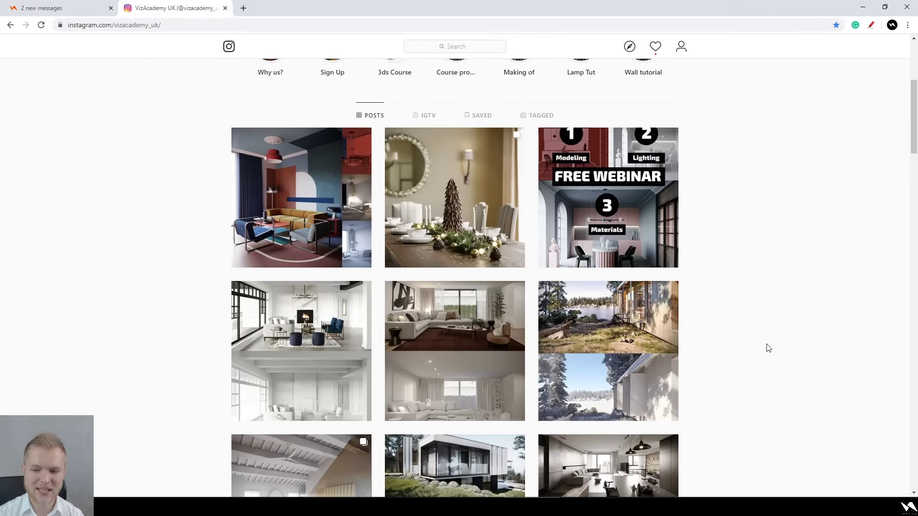
click(589, 305)
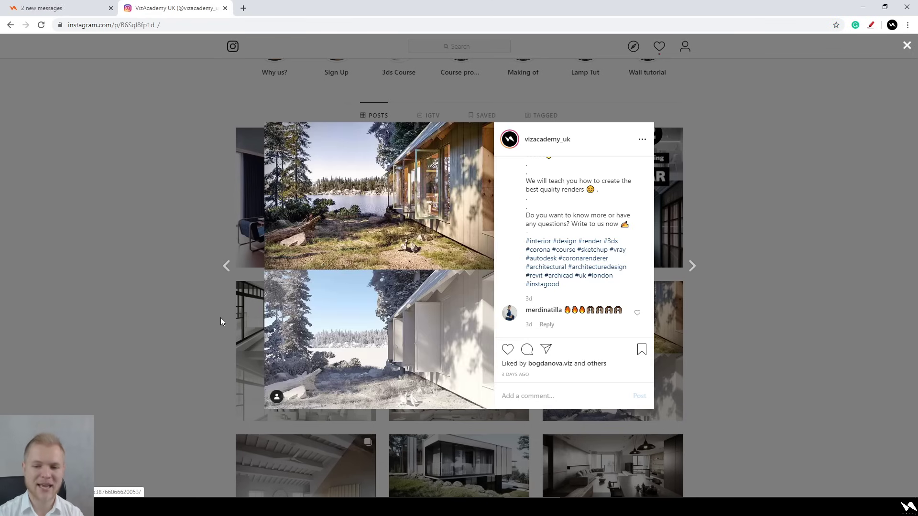
scroll(525, 274, up, 2)
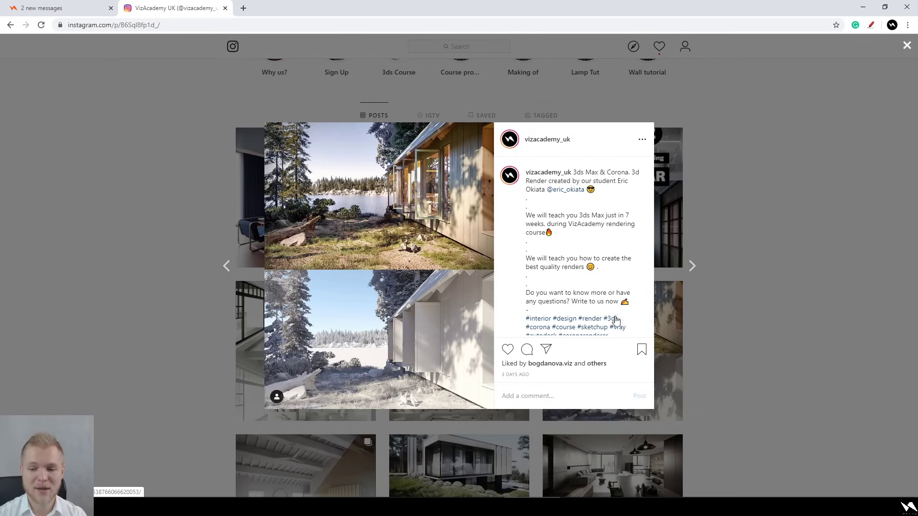
scroll(709, 294, down, 2)
click(726, 297)
Look through the older student render posts on the VizAcademy Instagram profile
scroll(741, 302, down, 6)
scroll(741, 301, down, 20)
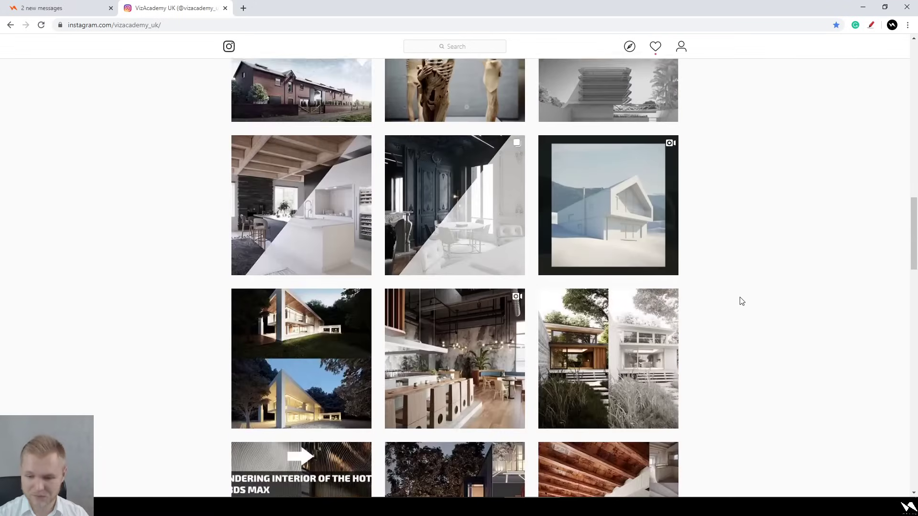
scroll(741, 302, down, 13)
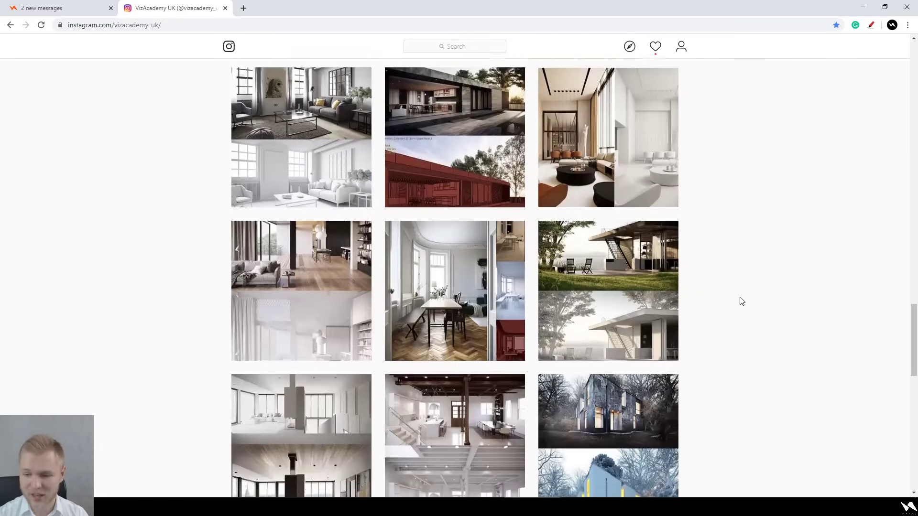
scroll(741, 302, down, 18)
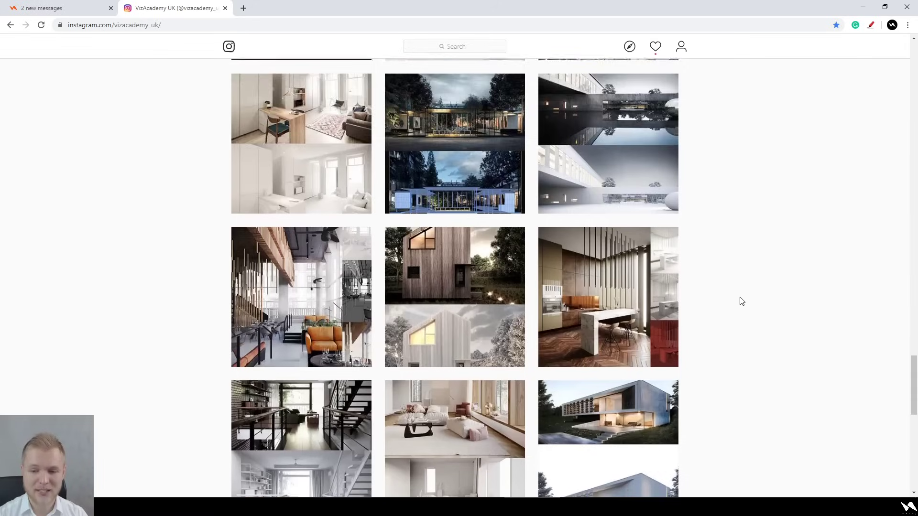
scroll(741, 301, down, 7)
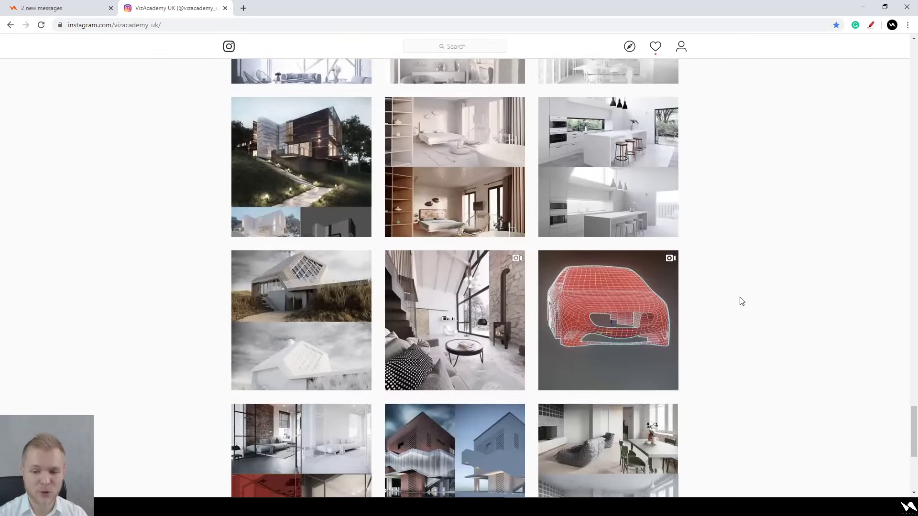
Browse more interior and exterior before-and-after student renders in the VizAcademy Instagram grid and return to the newest posts
scroll(741, 301, up, 4)
scroll(741, 302, up, 6)
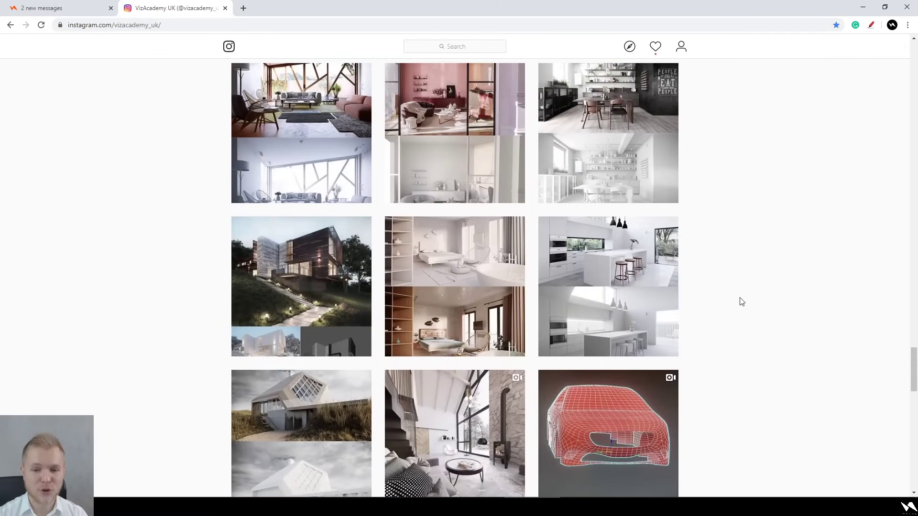
scroll(741, 301, up, 3)
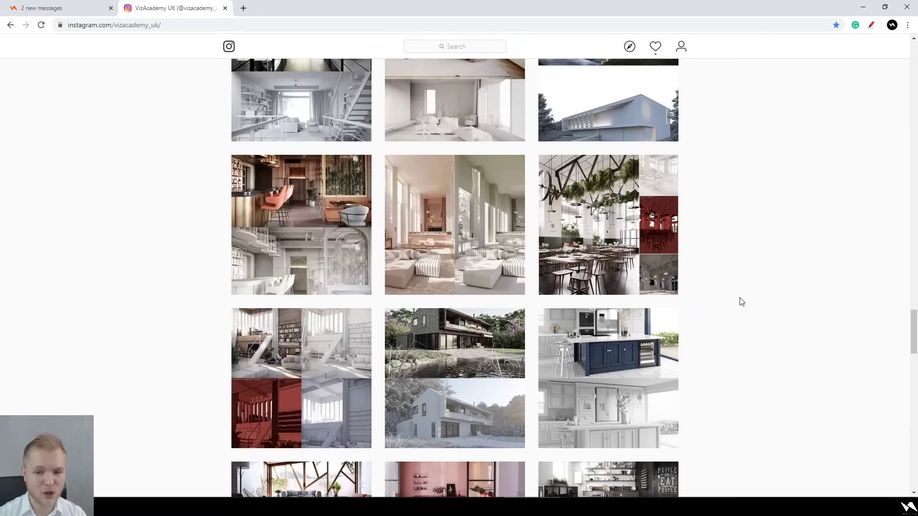
scroll(741, 301, down, 15)
scroll(741, 301, down, 4)
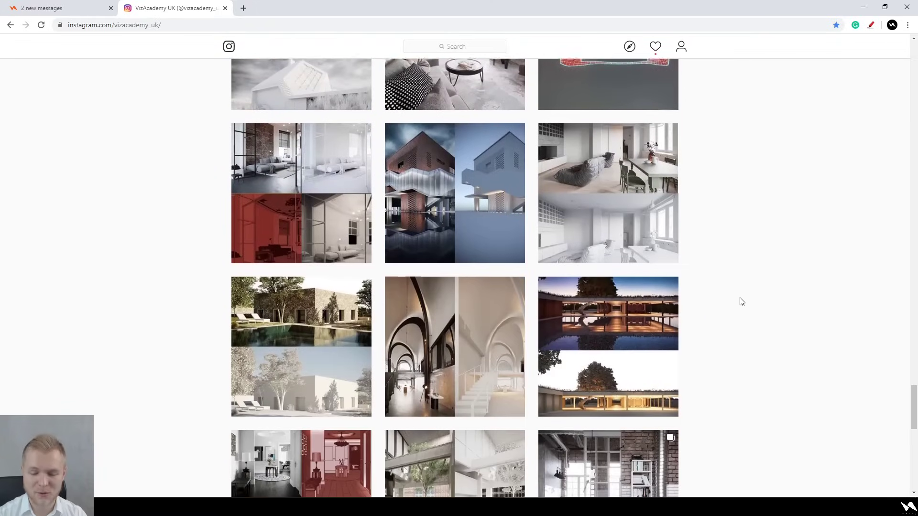
scroll(688, 320, down, 2)
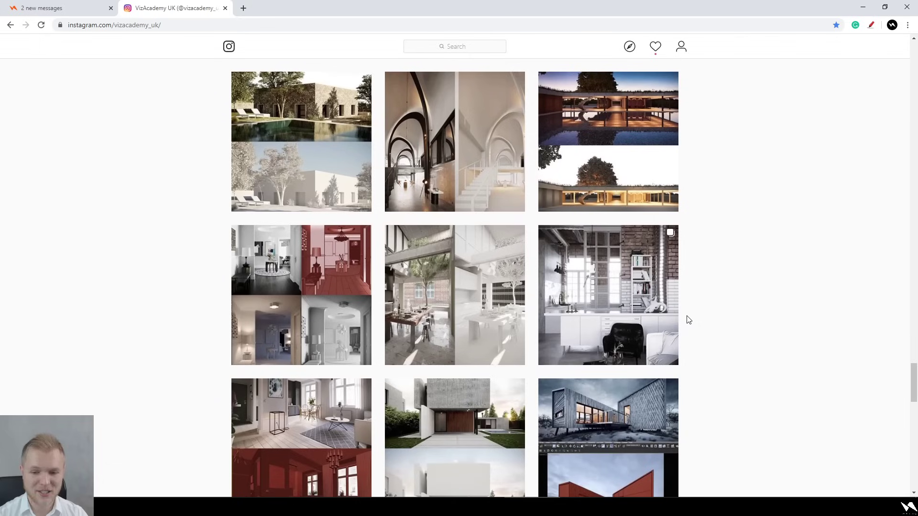
scroll(688, 319, down, 4)
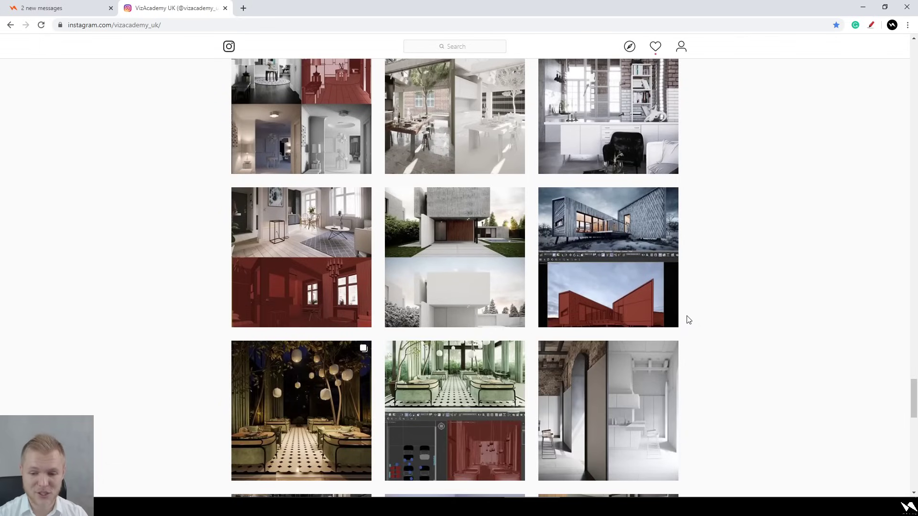
scroll(688, 320, down, 5)
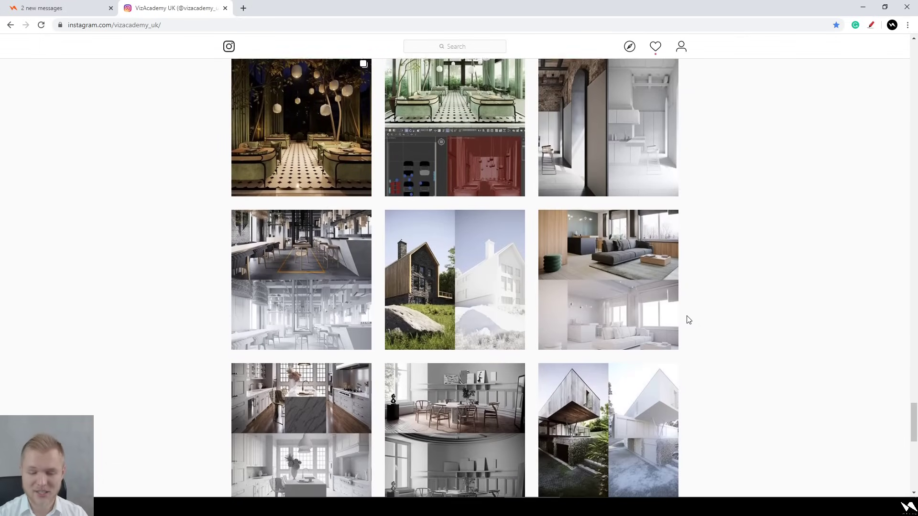
scroll(688, 320, down, 6)
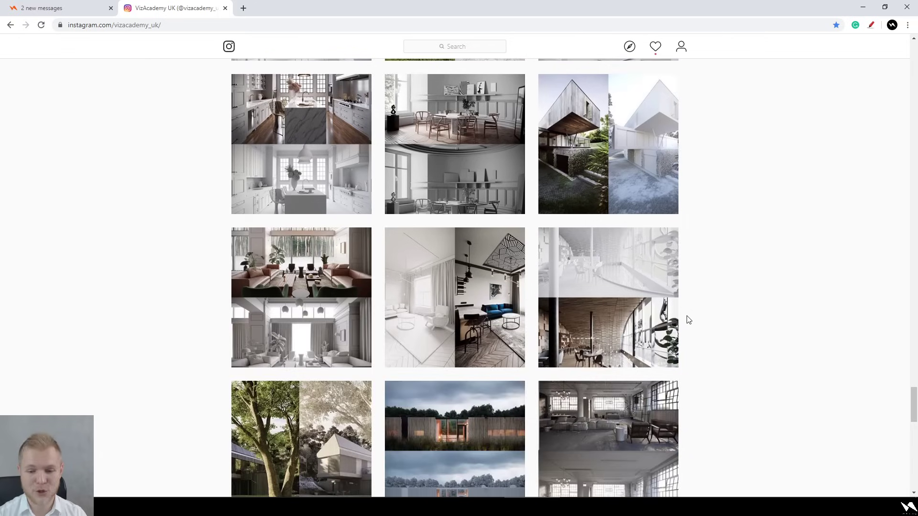
scroll(688, 320, down, 4)
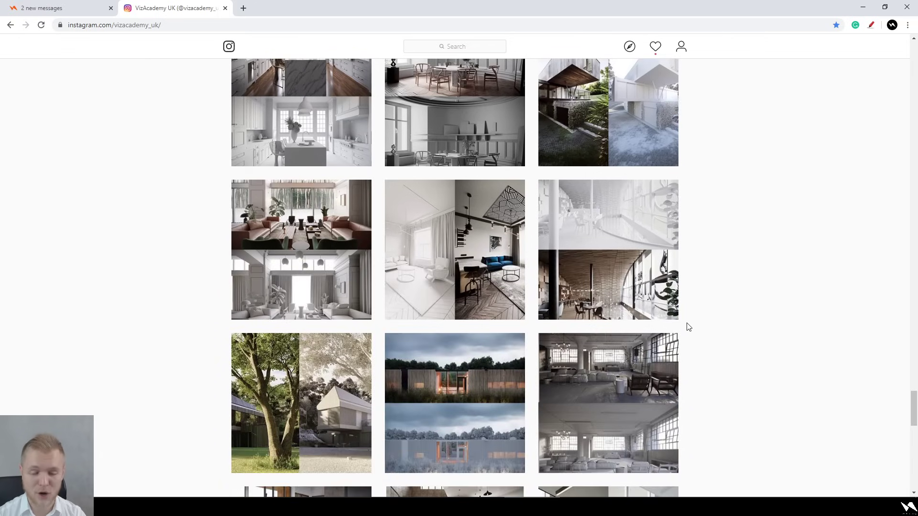
scroll(689, 334, down, 15)
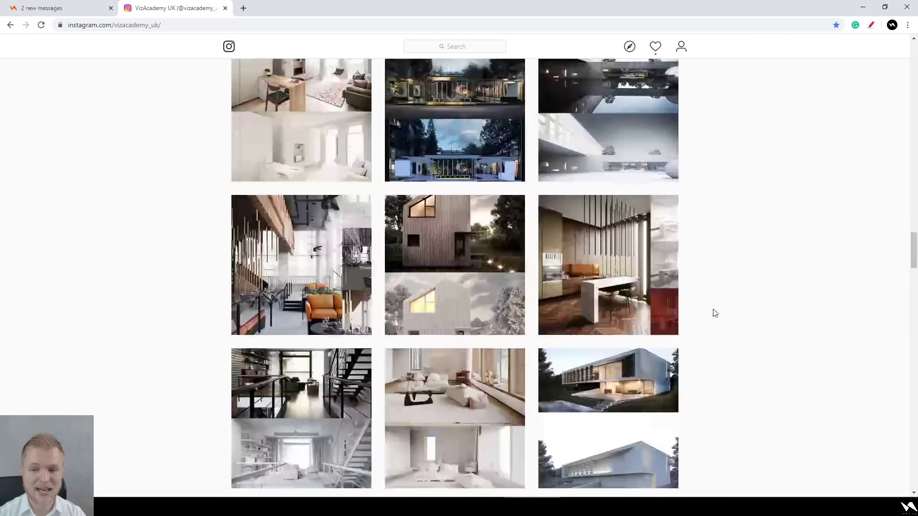
scroll(718, 286, up, 7)
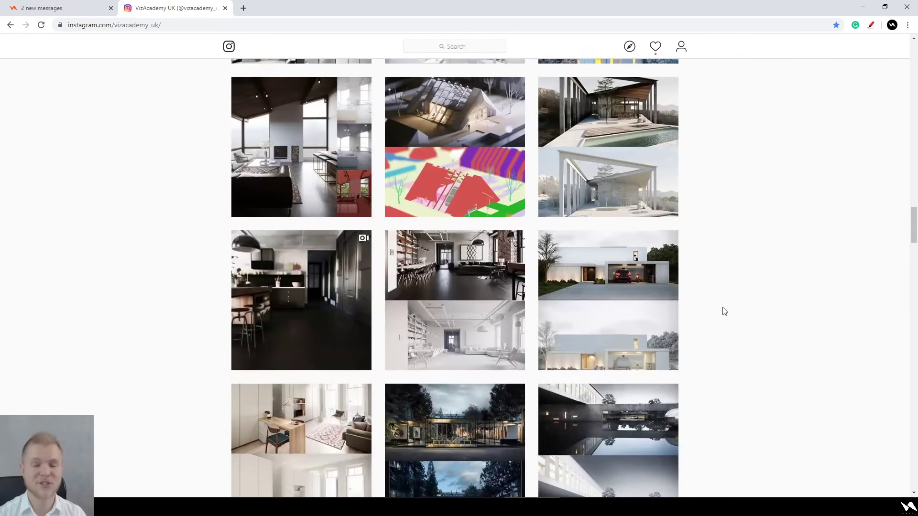
scroll(717, 260, down, 10)
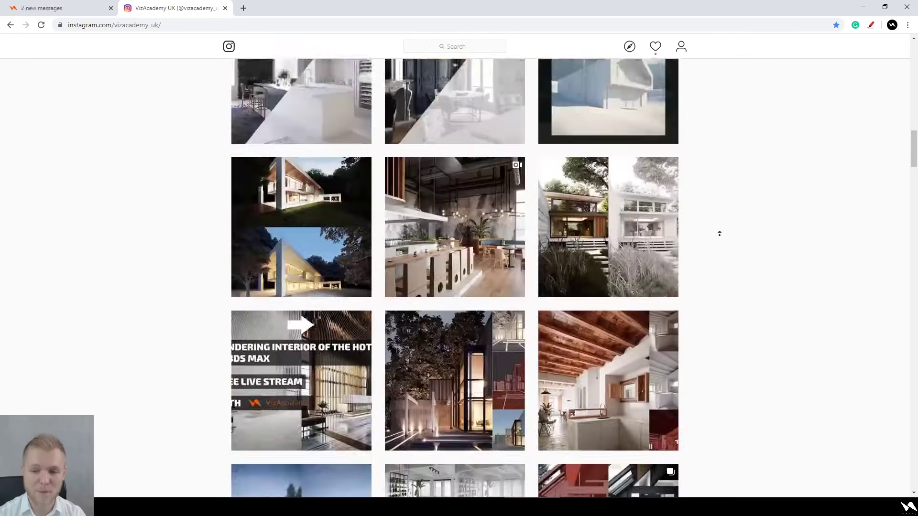
scroll(720, 328, up, 10)
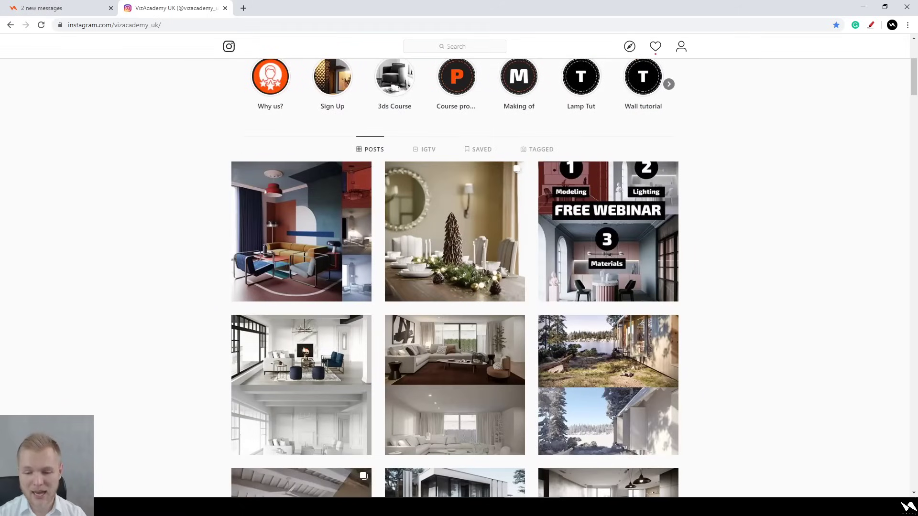
Switch back to 3ds Max and move the Corona render window toward the middle of the viewports
click(470, 466)
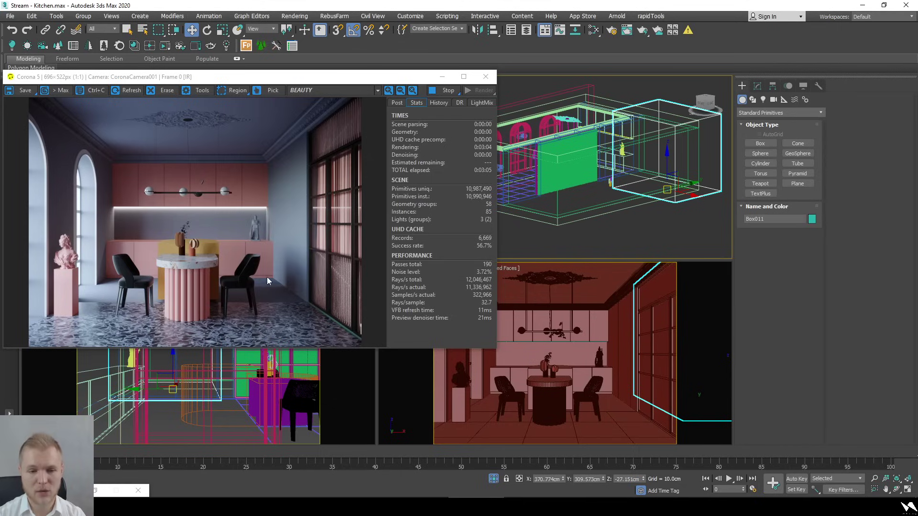
click(217, 83)
drag(305, 81, 399, 133)
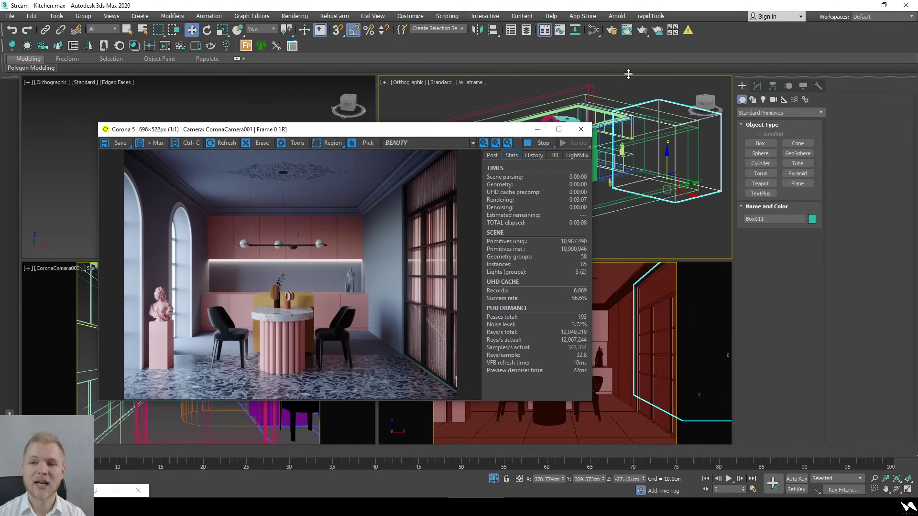
Find the CoronaDistance map in the Slate Material Editor and add it below the Wall_White and Wall_Blue materials
click(595, 32)
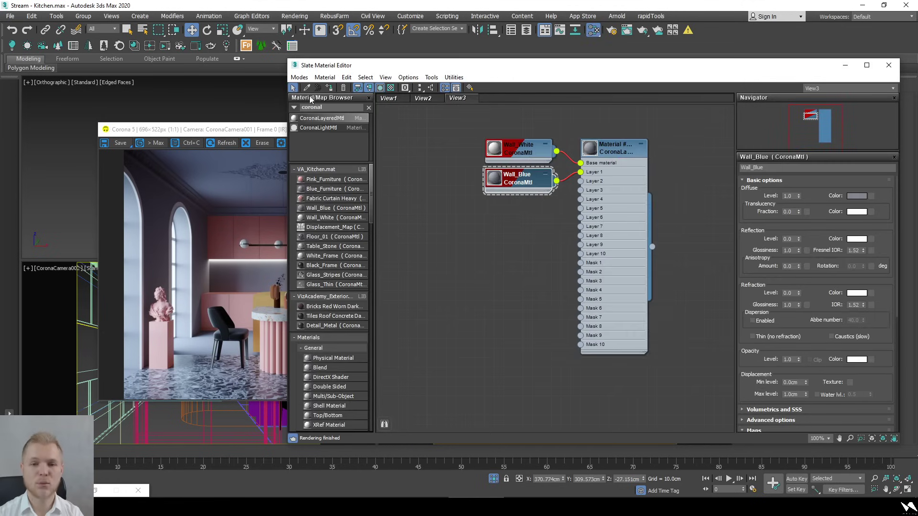
click(343, 107)
key(BackSpace)
text(c)
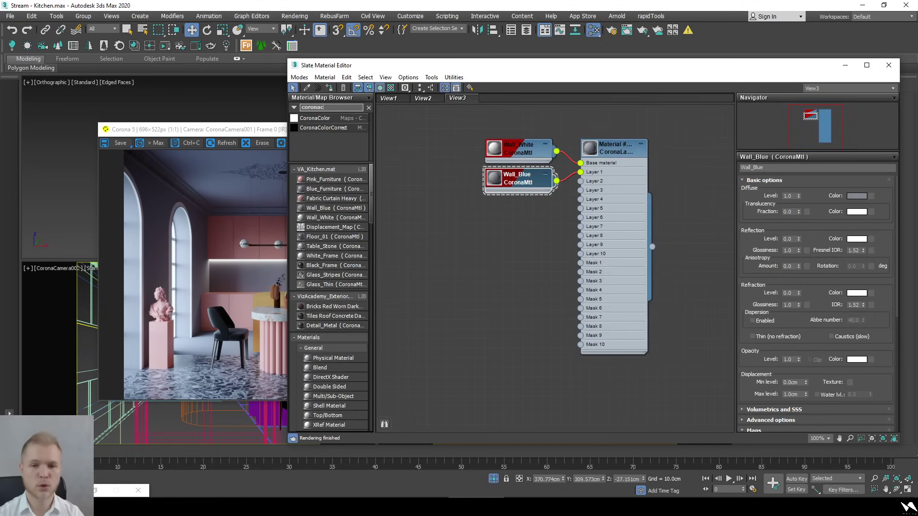
key(BackSpace)
text(d)
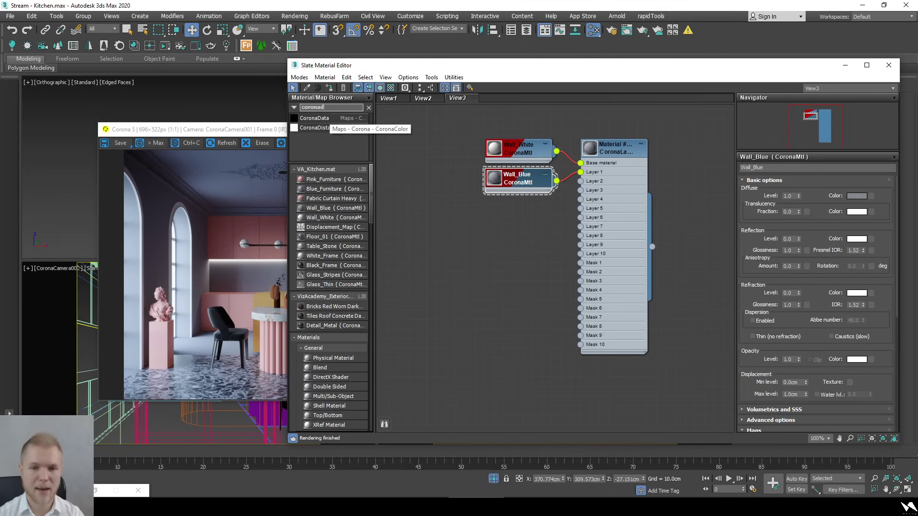
drag(319, 128, 473, 271)
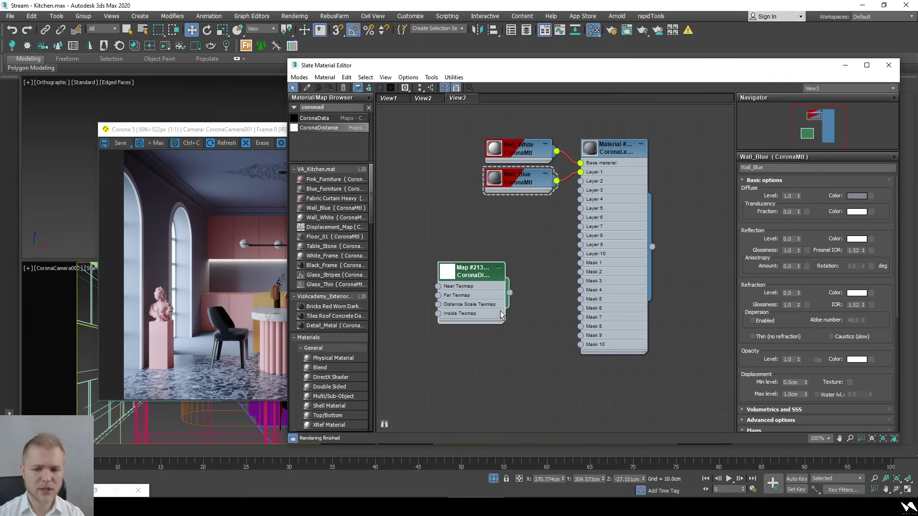
Show the CoronaDistance map's parameters and set its Distance far to 0 cm
double_click(484, 298)
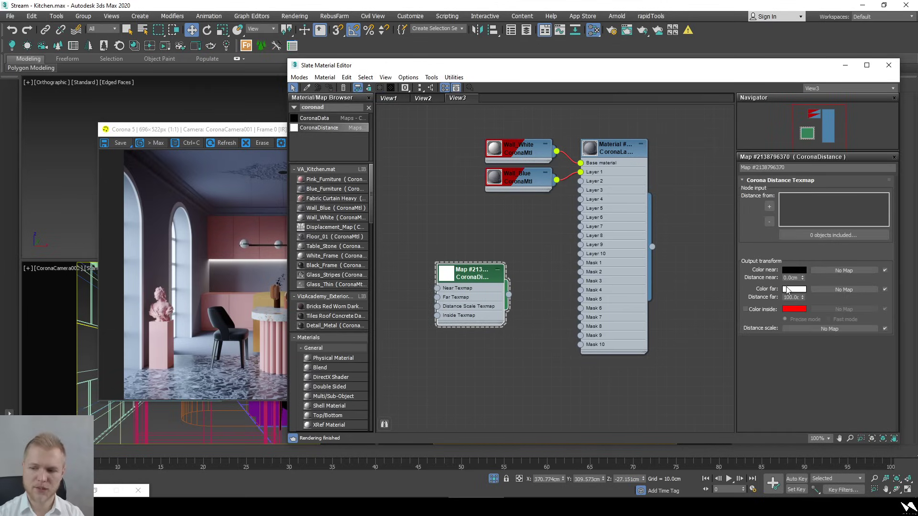
right_click(795, 298)
click(802, 301)
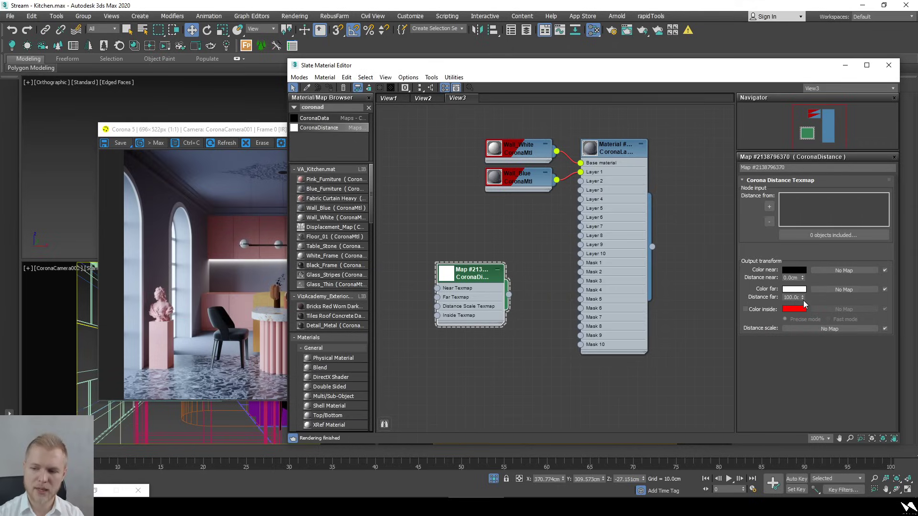
right_click(802, 299)
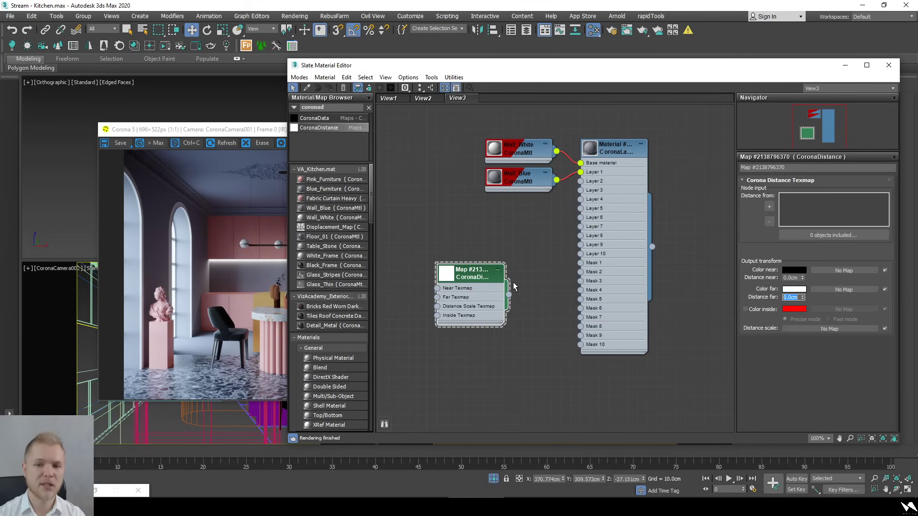
drag(499, 286, 509, 278)
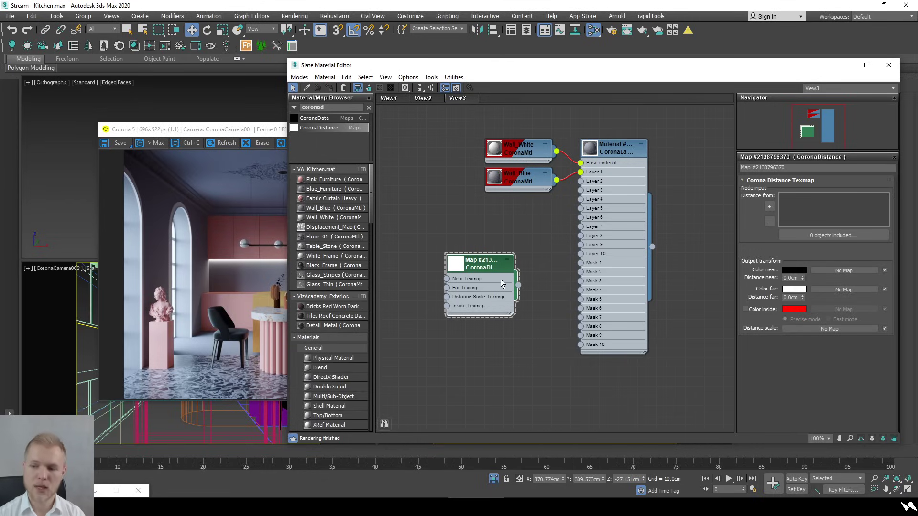
Enable the distance map's Color inside and make it white by copying the Color far swatch onto it
right_click(794, 274)
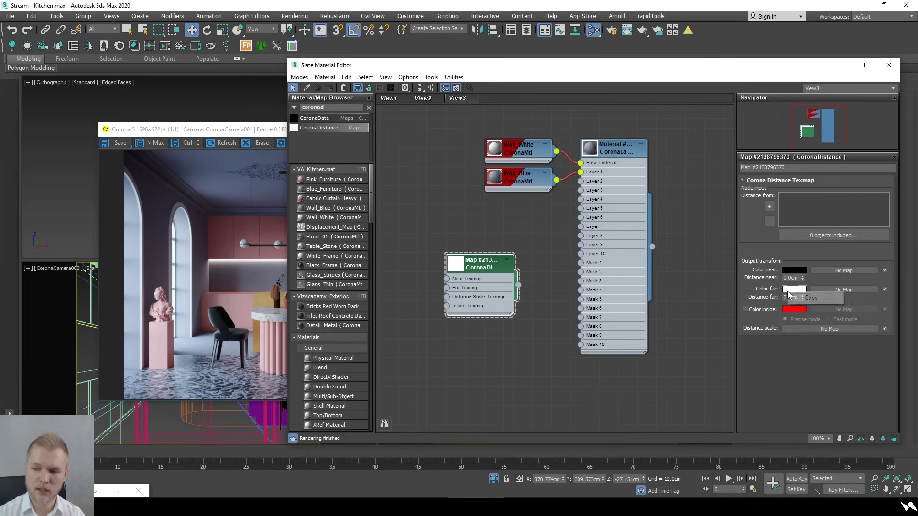
right_click(787, 292)
right_click(793, 314)
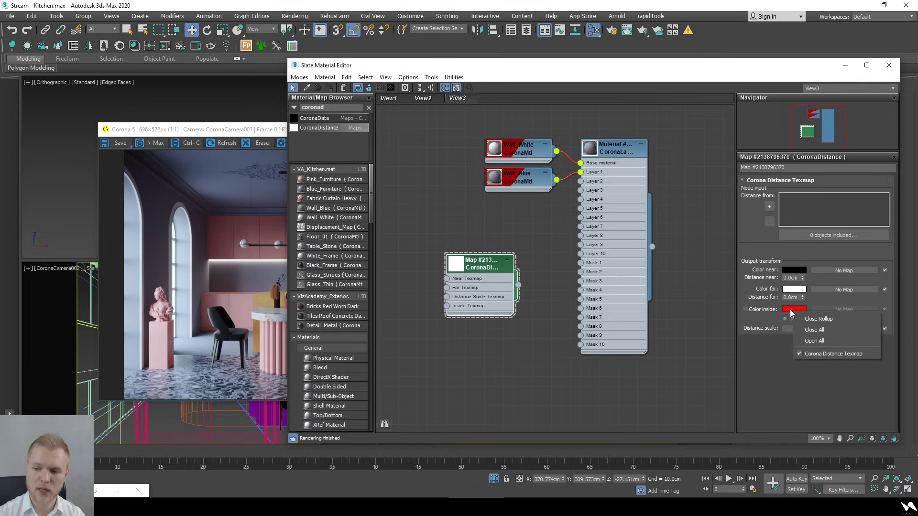
right_click(790, 312)
right_click(786, 305)
right_click(784, 310)
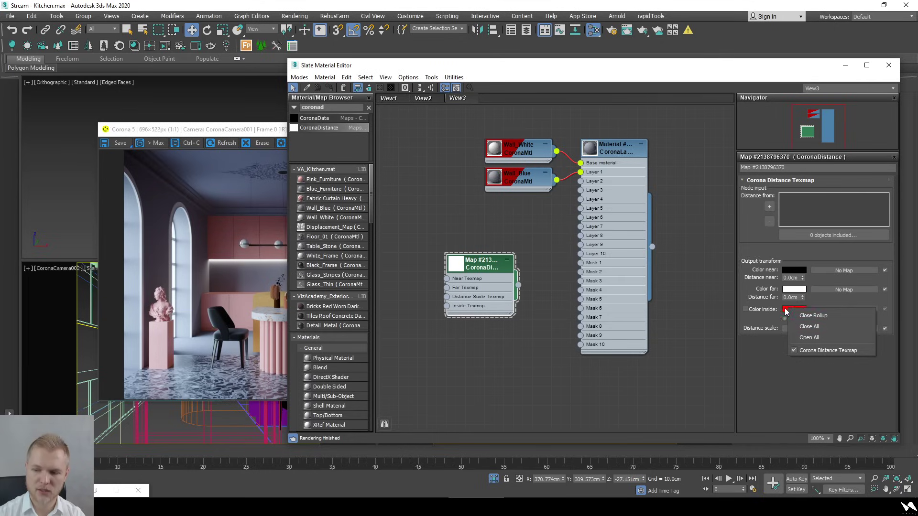
click(768, 319)
click(745, 309)
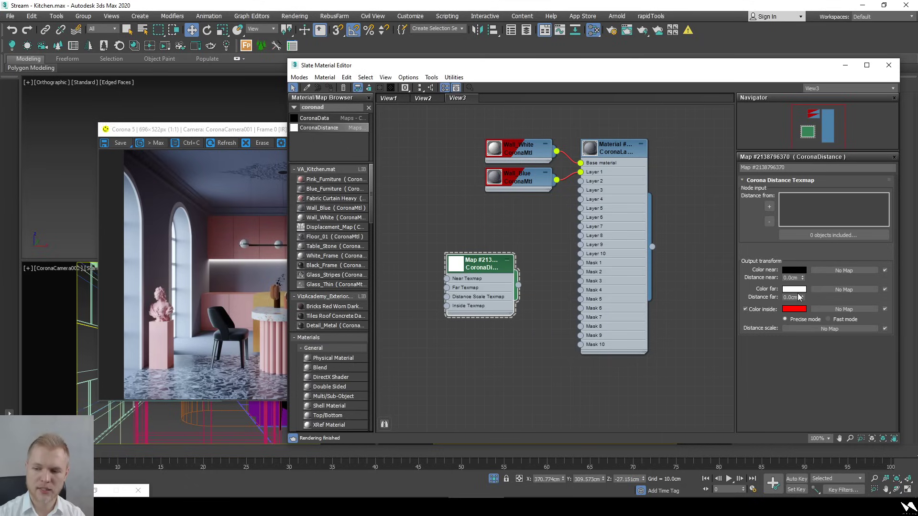
right_click(794, 309)
click(792, 316)
right_click(795, 313)
click(805, 329)
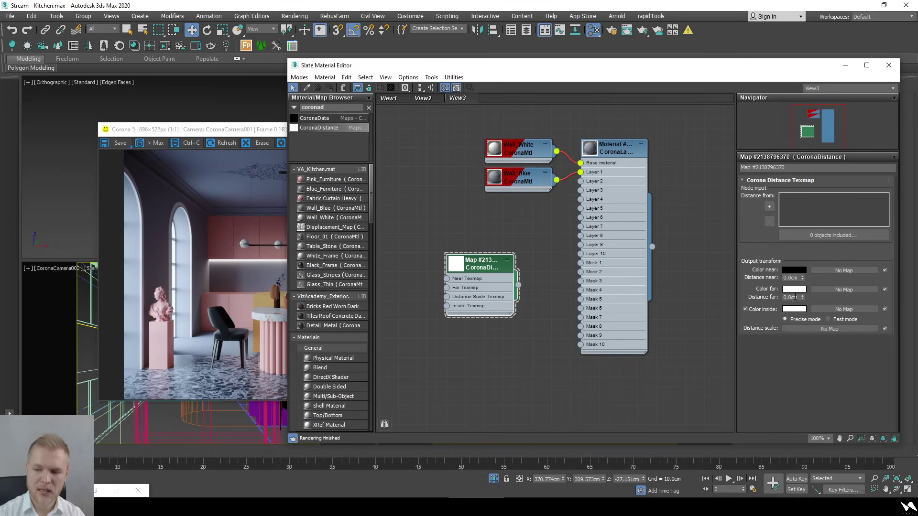
Make the distance map's Color far black by copying the Color near swatch onto it
right_click(799, 274)
click(815, 280)
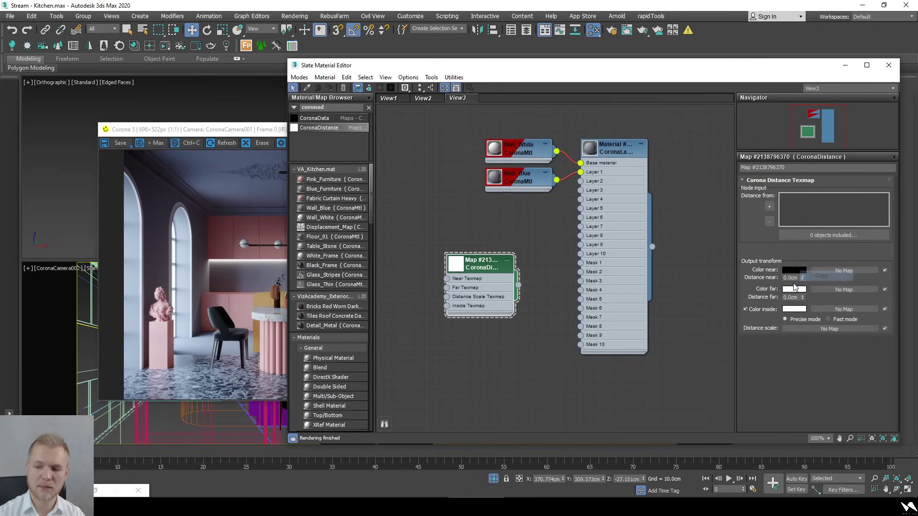
right_click(793, 290)
click(812, 307)
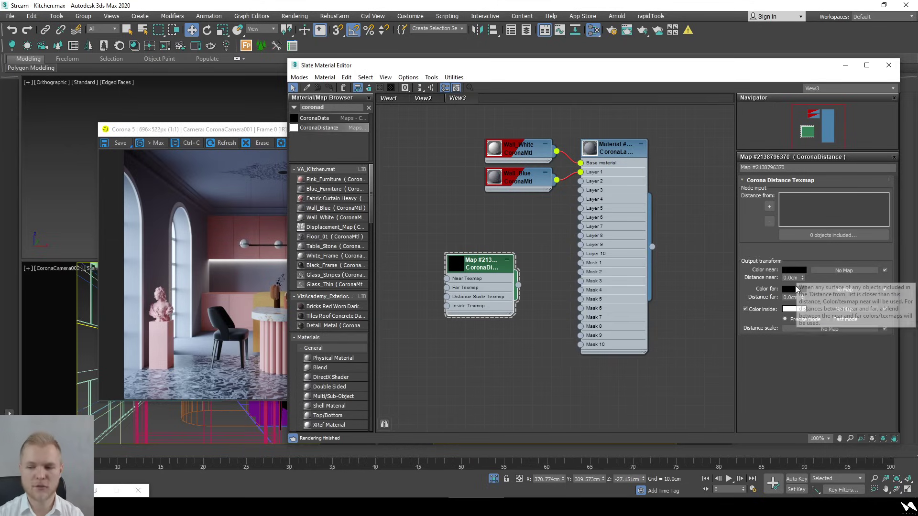
Connect the CoronaDistance map to Mask 1 of the layered material and bring the render forward to check it
drag(483, 285, 496, 266)
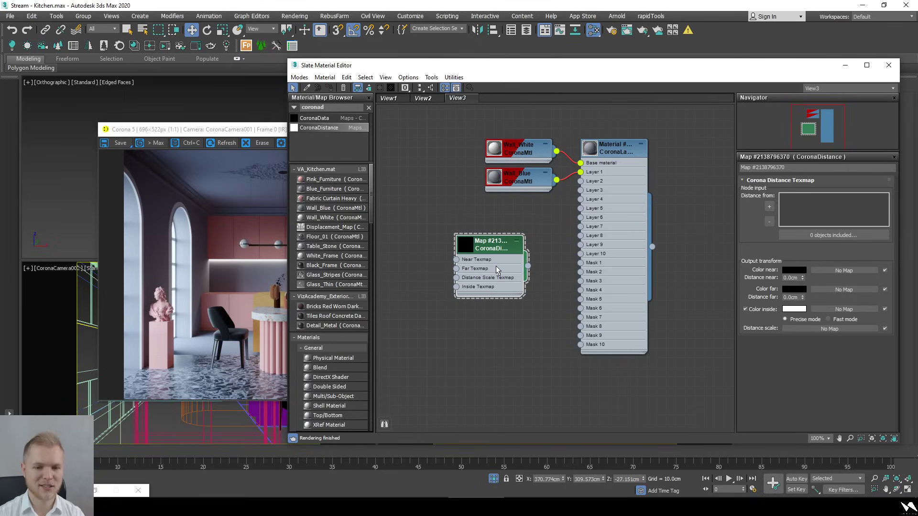
drag(515, 264, 580, 263)
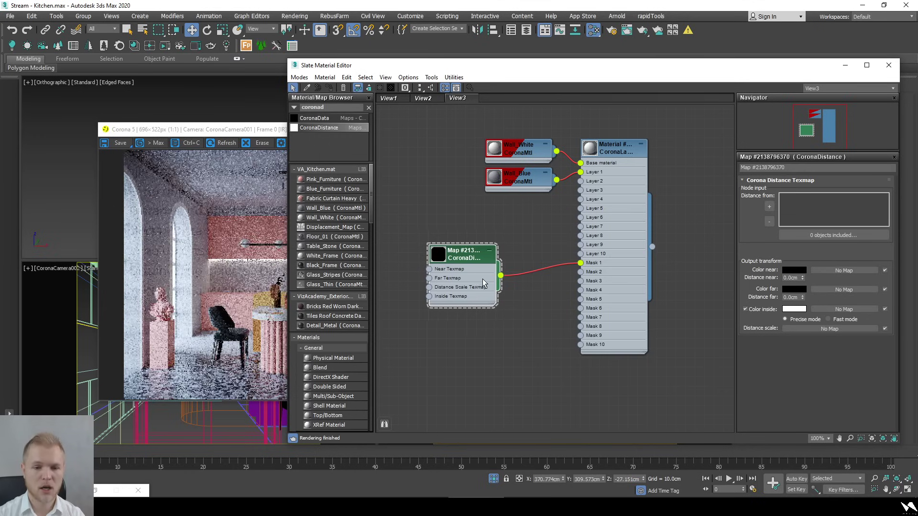
click(274, 188)
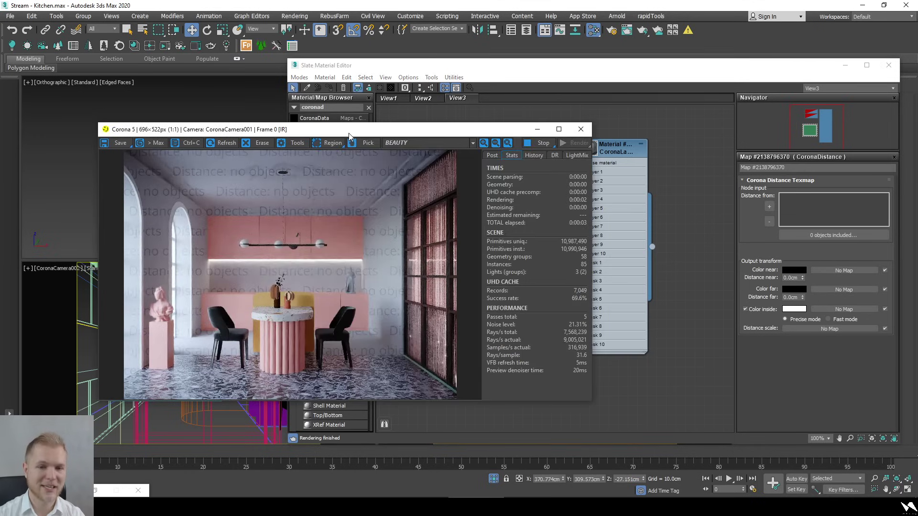
Rearrange the render window, material editor and distance map node so the viewports containing the outside box are uncovered
drag(351, 134, 283, 106)
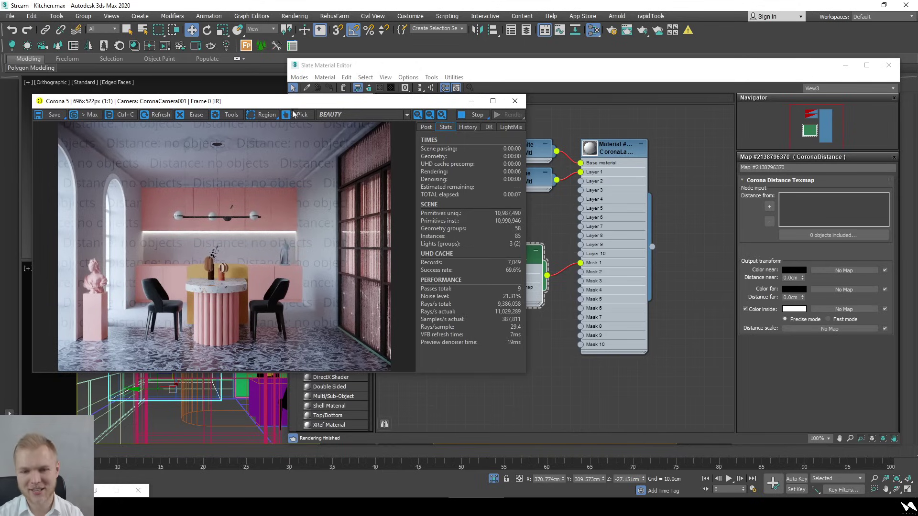
drag(637, 73, 328, 73)
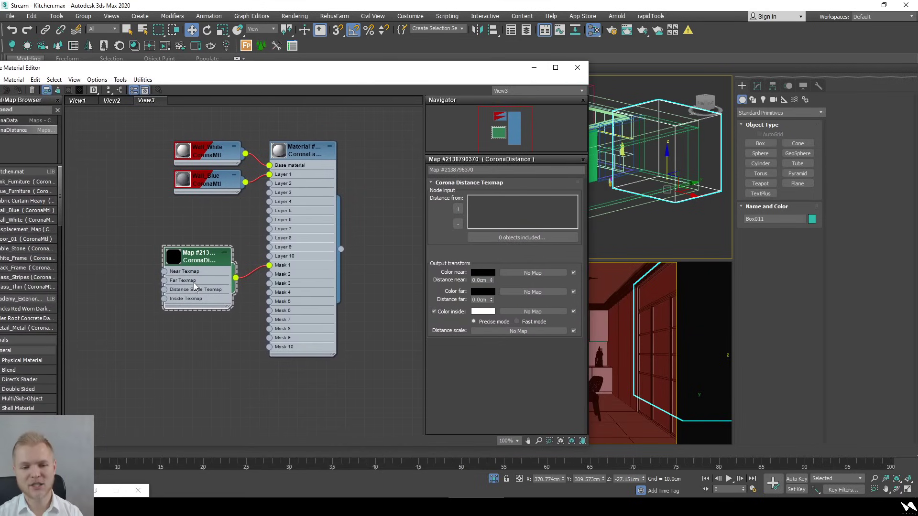
drag(194, 285, 195, 276)
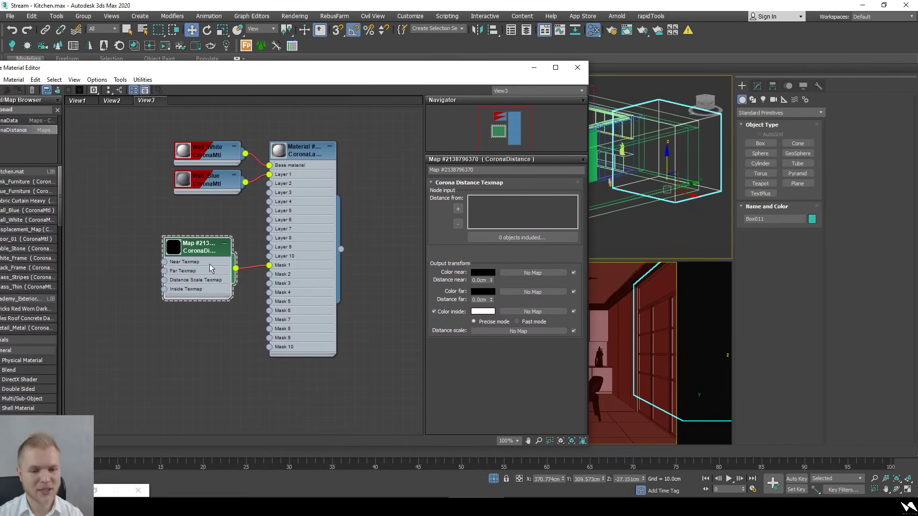
Add Box011 to the distance map's Distance from list and move it along X to about 66 cm, overlapping half the kitchen
click(457, 209)
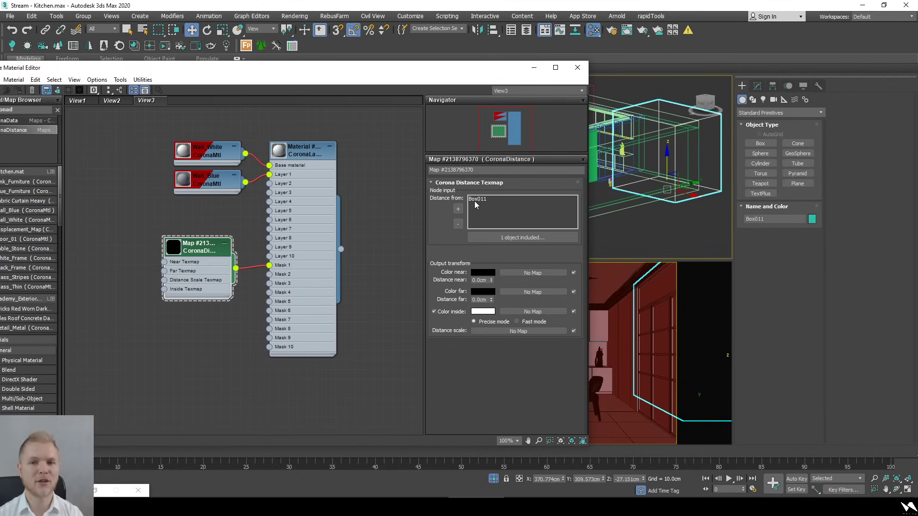
click(538, 67)
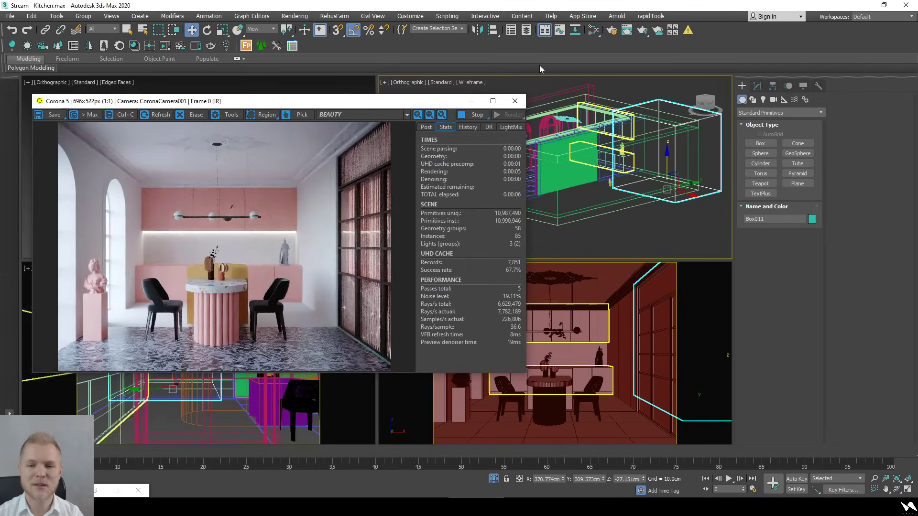
drag(682, 202, 647, 192)
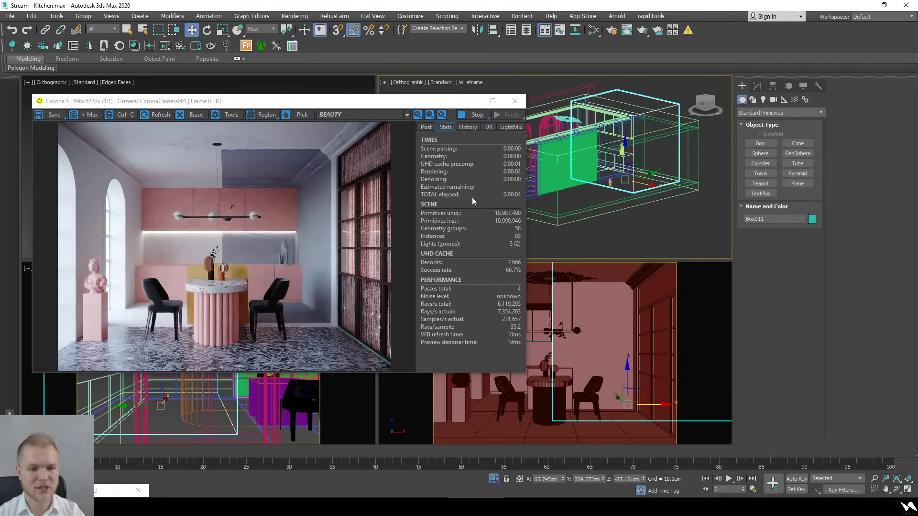
drag(242, 95, 241, 79)
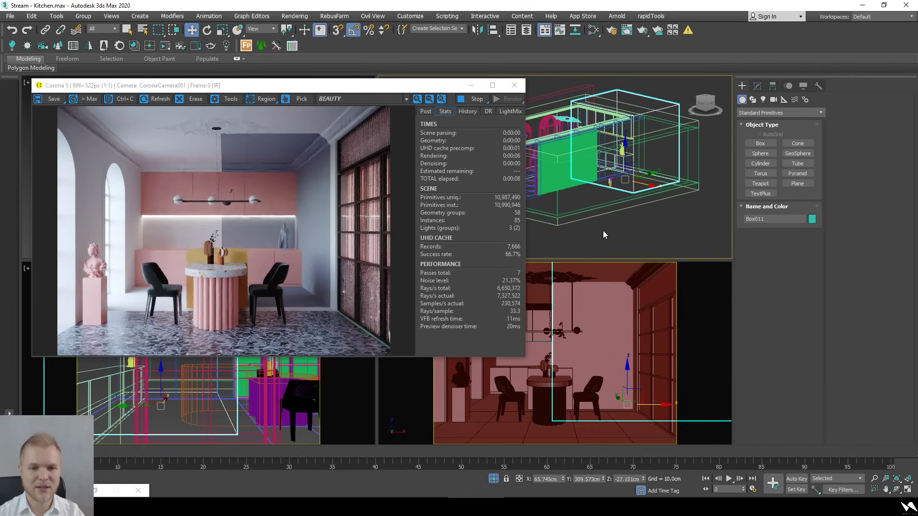
Examine the curtained window side of the room in the model and in the render, where the floor meets the frame
alt+middle_drag(606, 217, 685, 225)
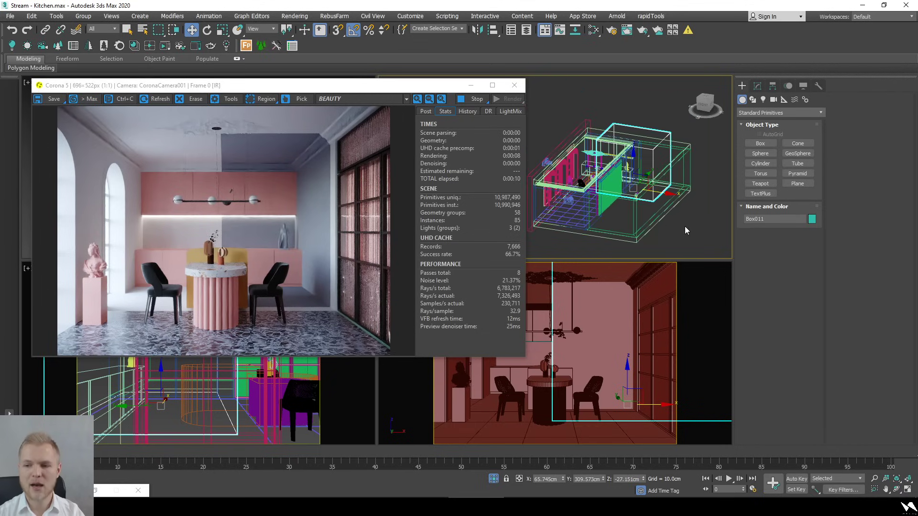
click(683, 135)
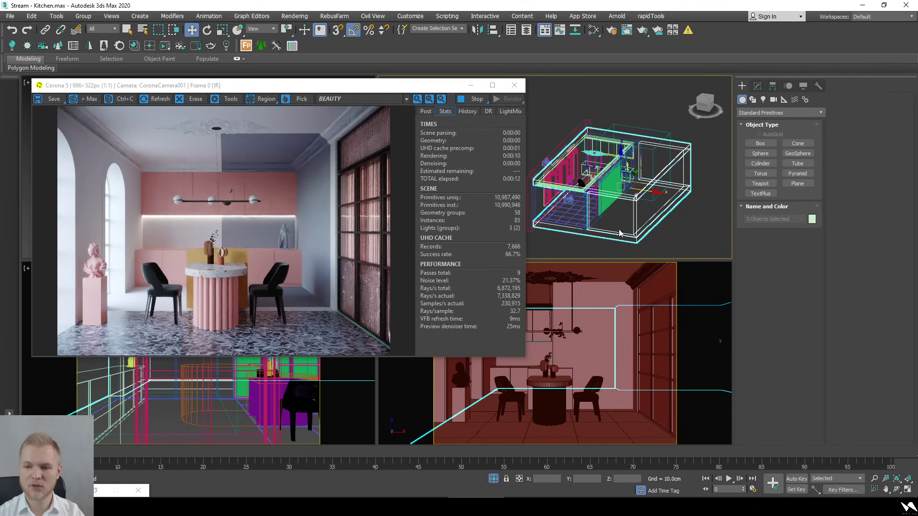
scroll(607, 227, up, 3)
scroll(595, 220, up, 3)
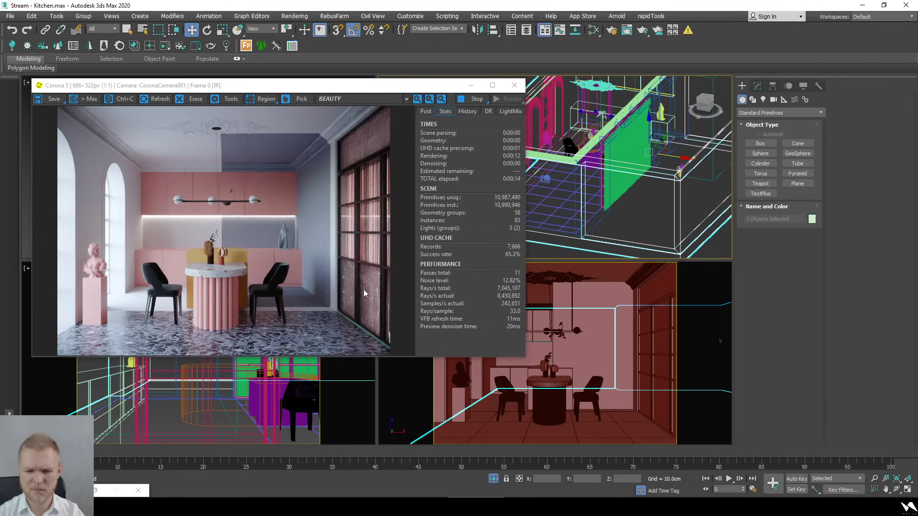
scroll(366, 334, up, 3)
scroll(366, 333, down, 2)
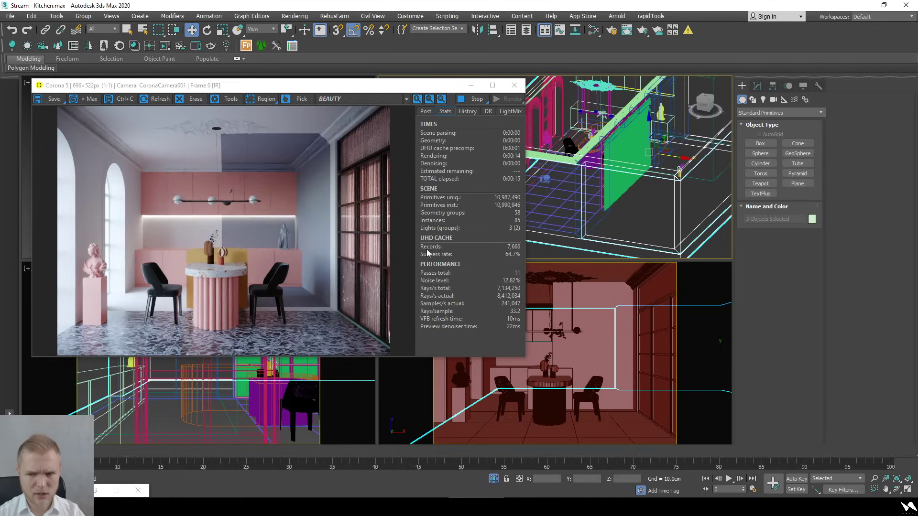
click(593, 30)
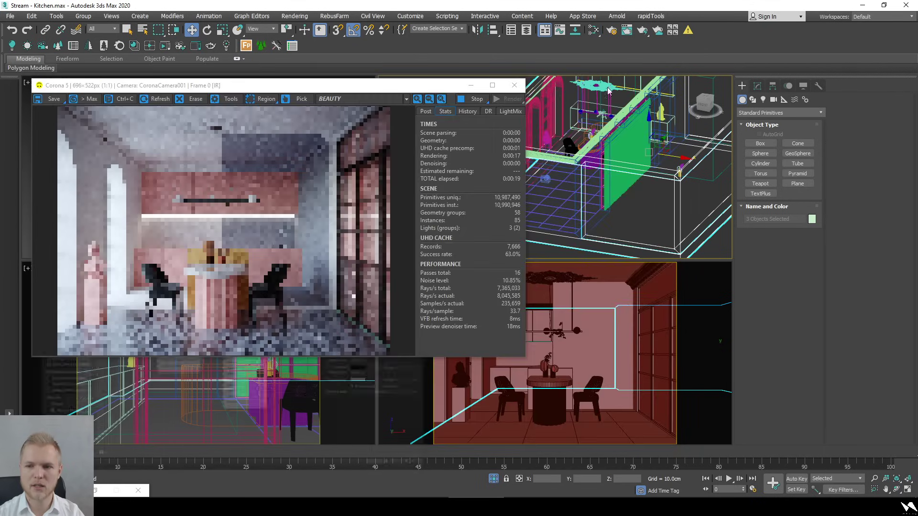
click(616, 72)
scroll(378, 344, up, 3)
scroll(377, 344, down, 3)
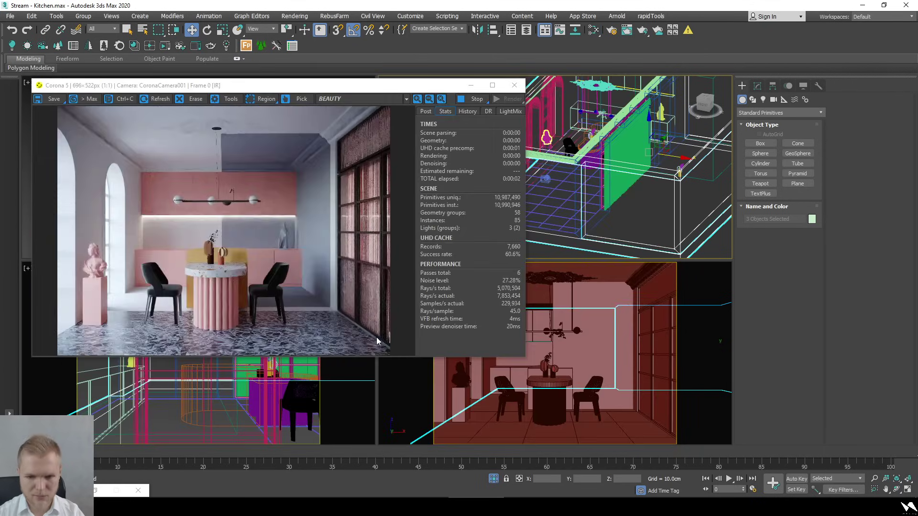
Extend the floor's window-side edge about 40 cm along X at the Editable Poly level beneath FloorGenerator, and check the floor in the render
click(599, 216)
scroll(626, 224, up, 2)
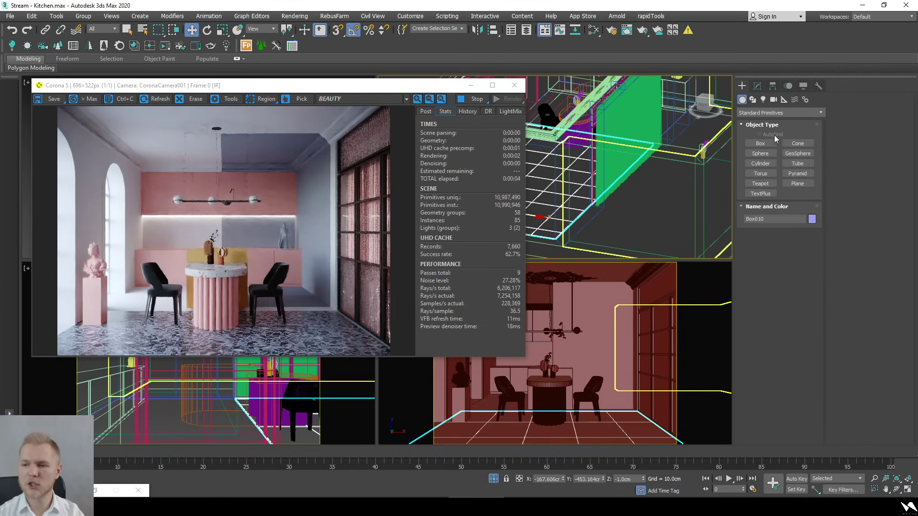
click(760, 88)
click(774, 182)
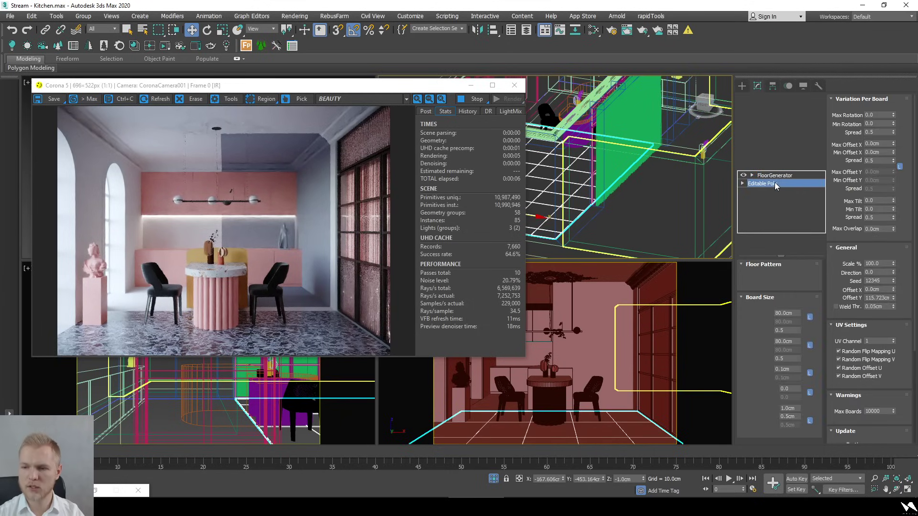
key(2)
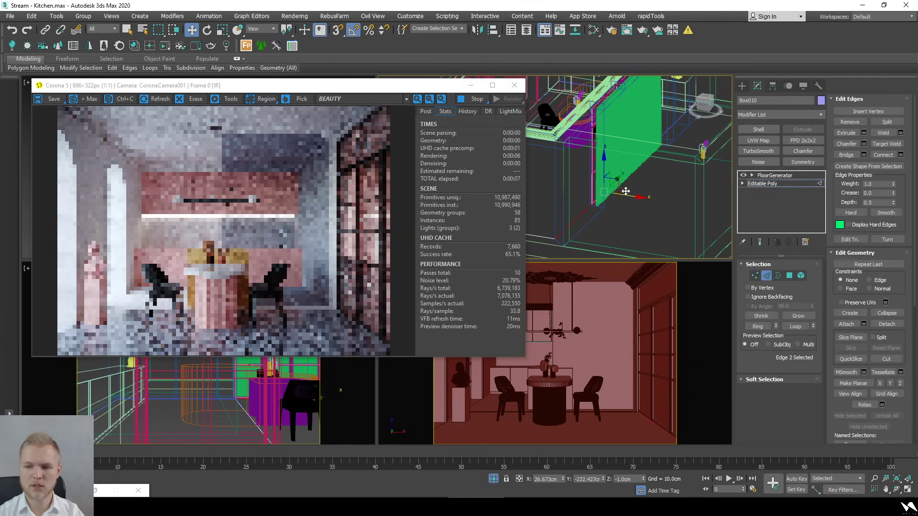
key(s)
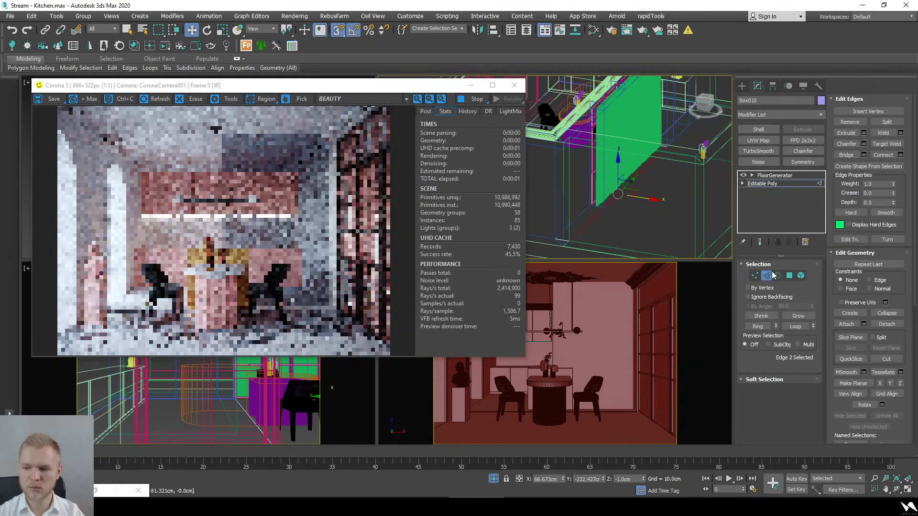
click(766, 276)
click(781, 176)
click(670, 229)
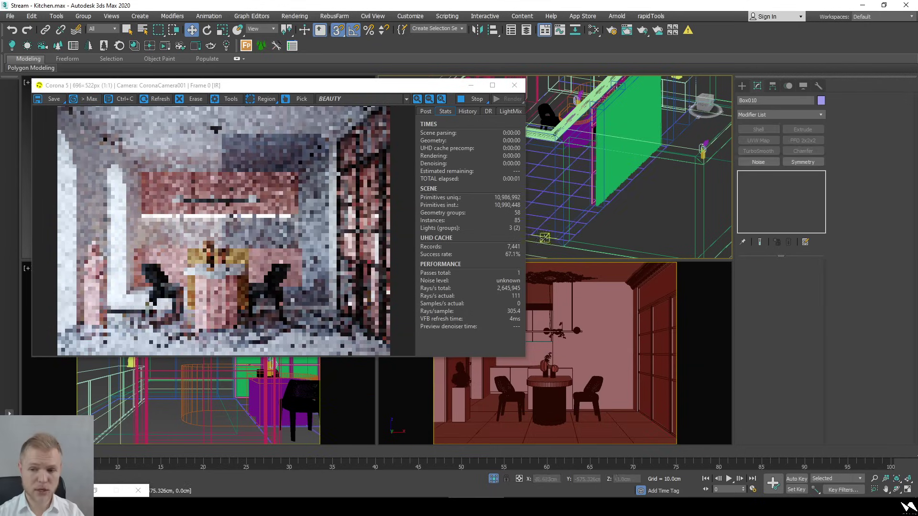
scroll(366, 349, up, 3)
scroll(359, 248, down, 3)
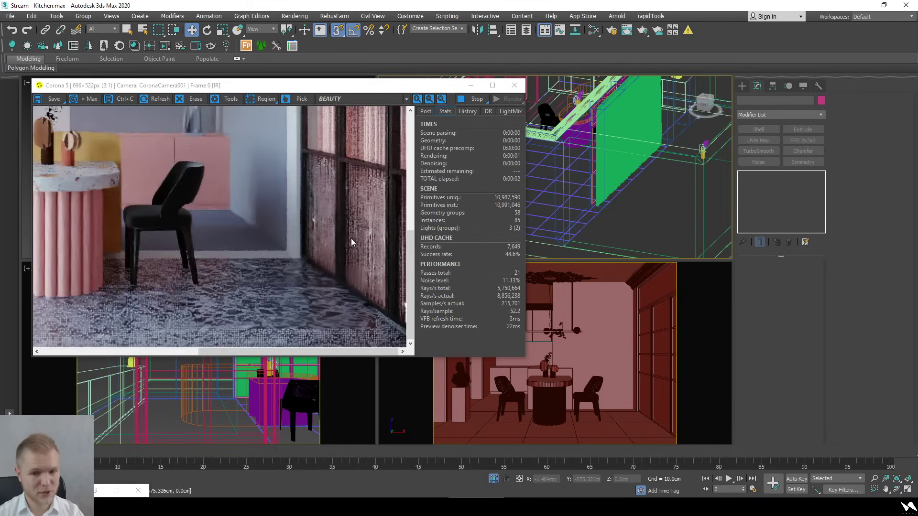
scroll(676, 171, down, 5)
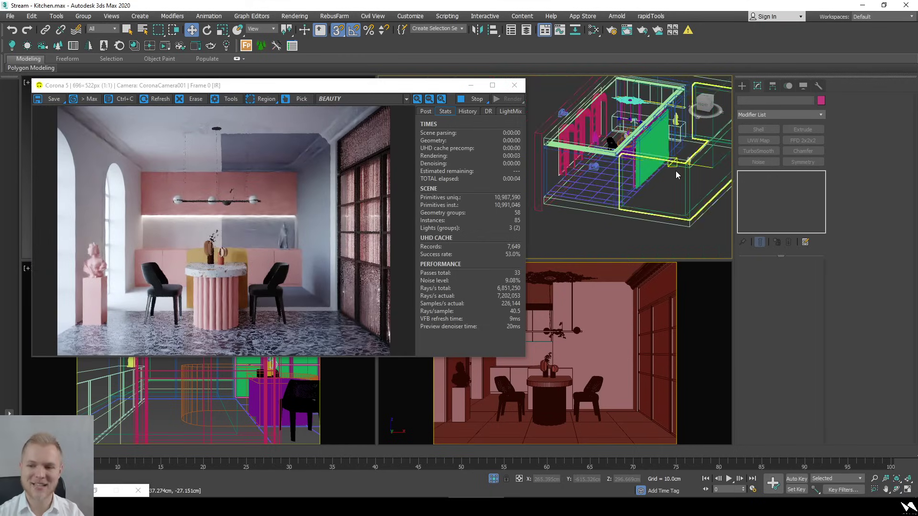
Switch the viewport to a top view and convert Box011 to an Editable Poly
key(t)
scroll(632, 167, up, 10)
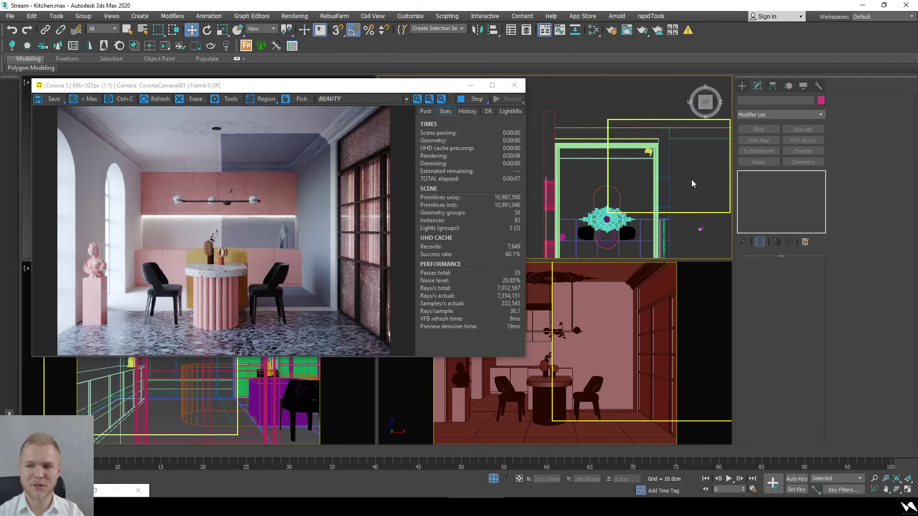
click(695, 204)
right_click(647, 156)
mouse_move(669, 271)
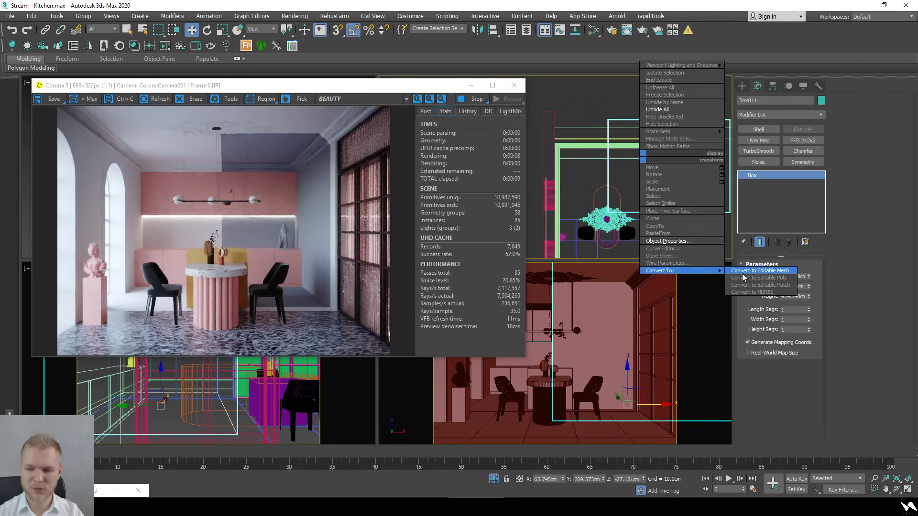
click(750, 277)
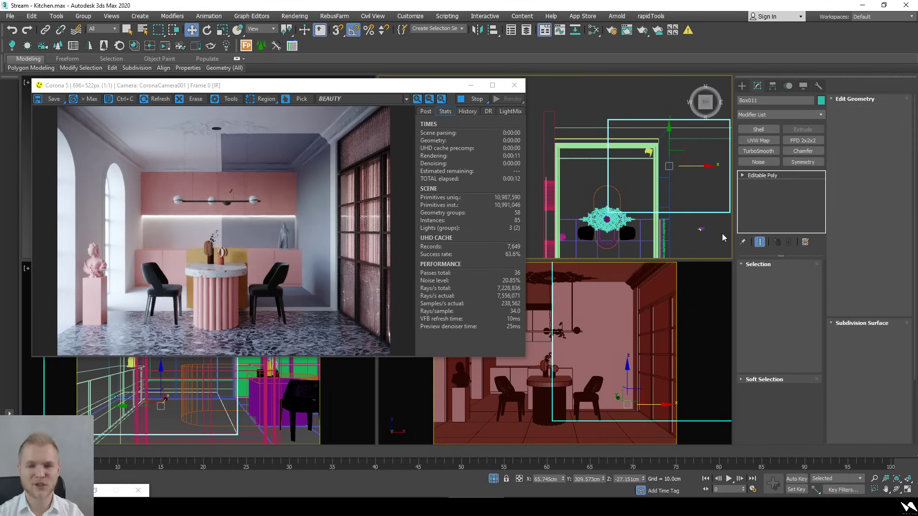
Scale the box's whole element down in plan to about 45% in X and Y
middle_drag(702, 183, 690, 184)
key(r)
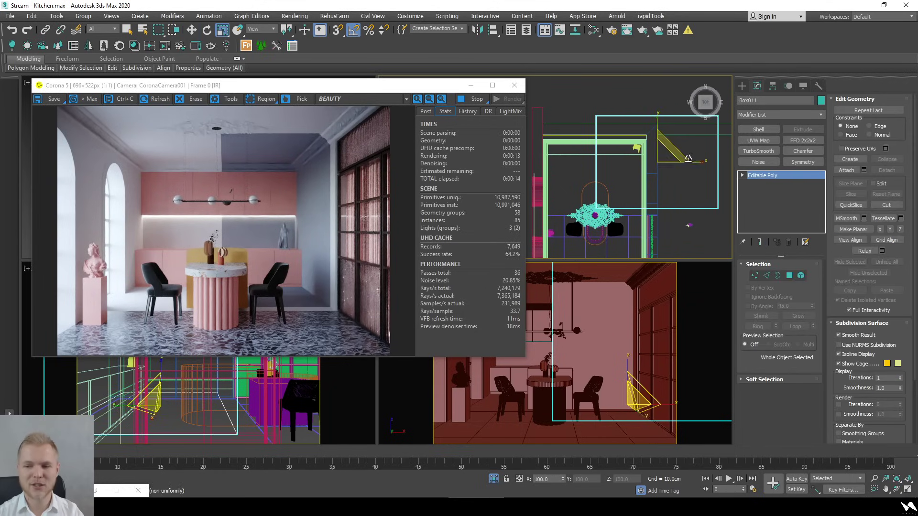
key(5)
click(683, 192)
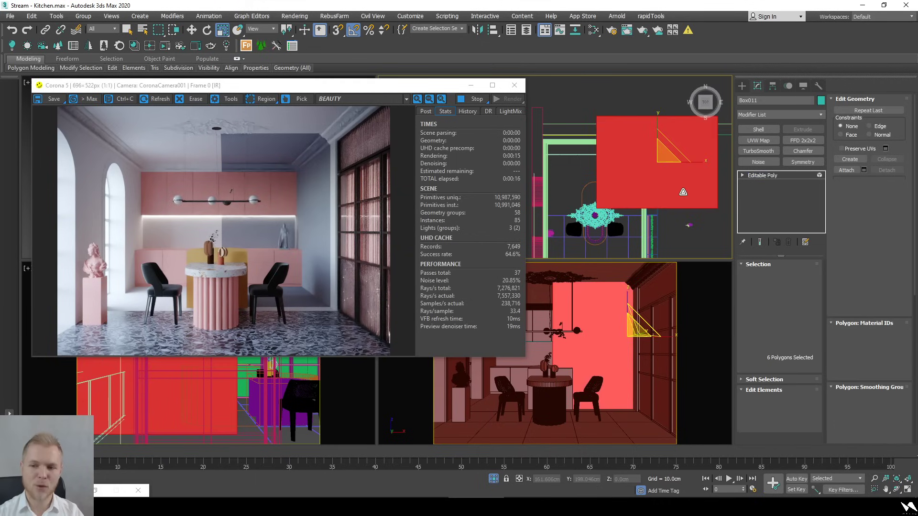
drag(669, 152, 632, 192)
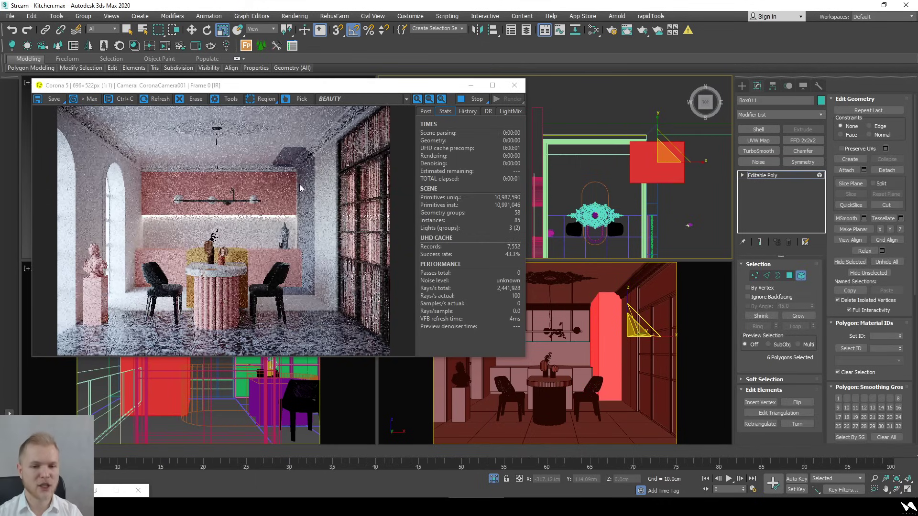
Move the four vertices on the box's arched-window side along X to about -362 cm, just beyond the wall
middle_drag(583, 210, 599, 199)
key(1)
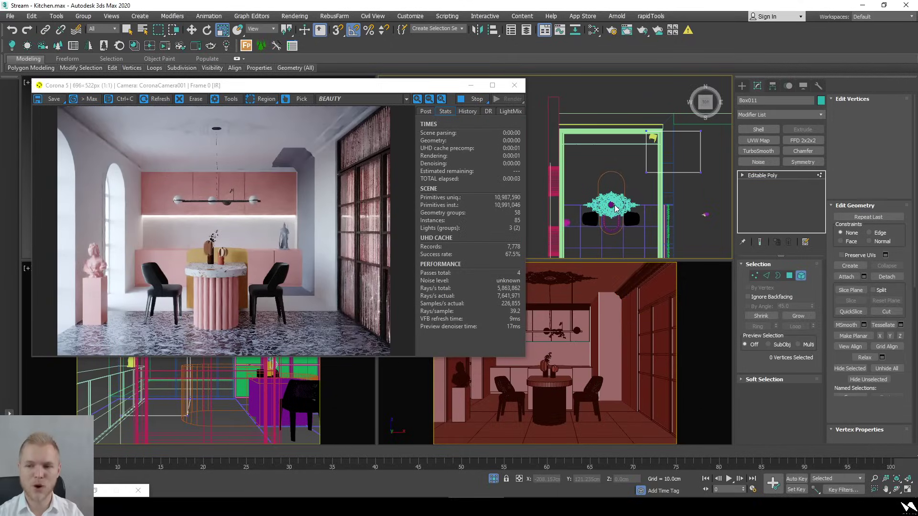
key(w)
scroll(653, 108, up, 2)
drag(682, 158, 561, 189)
scroll(601, 165, up, 4)
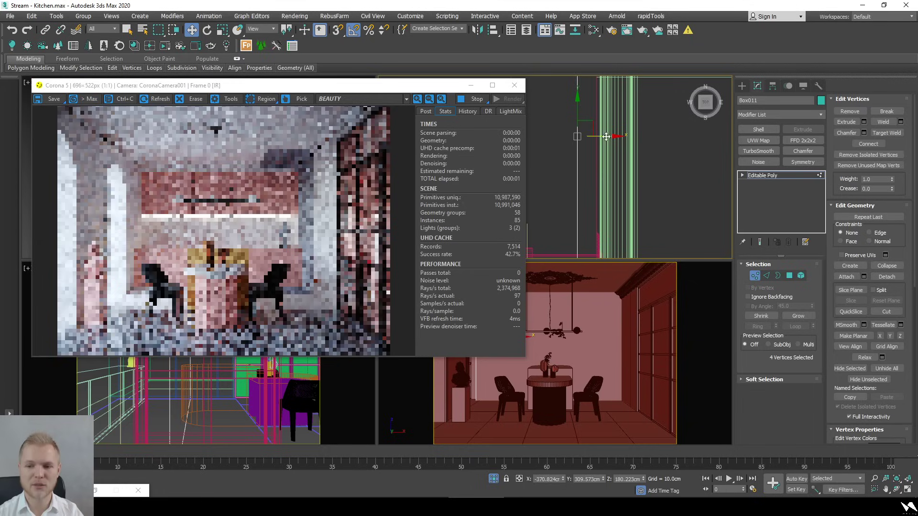
drag(615, 143, 618, 146)
scroll(579, 143, down, 4)
middle_drag(578, 144, 642, 141)
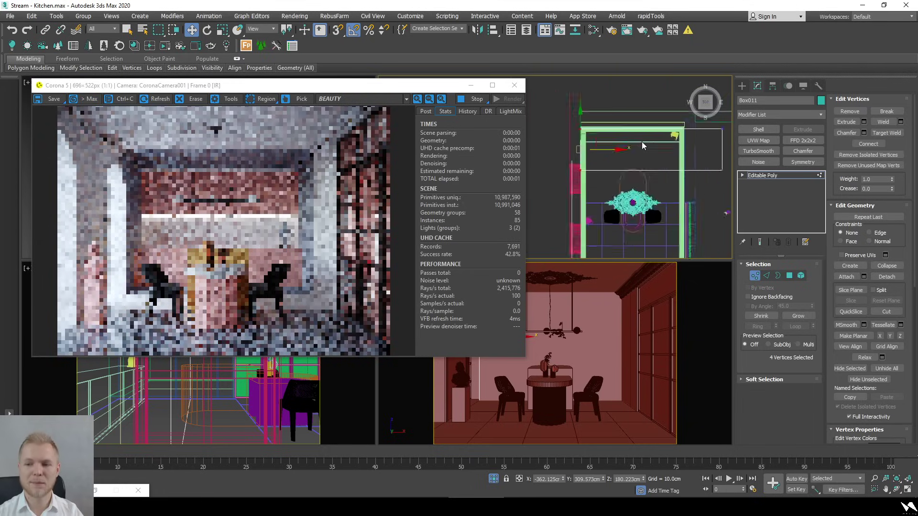
Move the box's four rear vertices along Y to about 468 cm, beyond the kitchen's back wall
drag(715, 151, 609, 108)
scroll(650, 132, up, 2)
drag(650, 133, 647, 110)
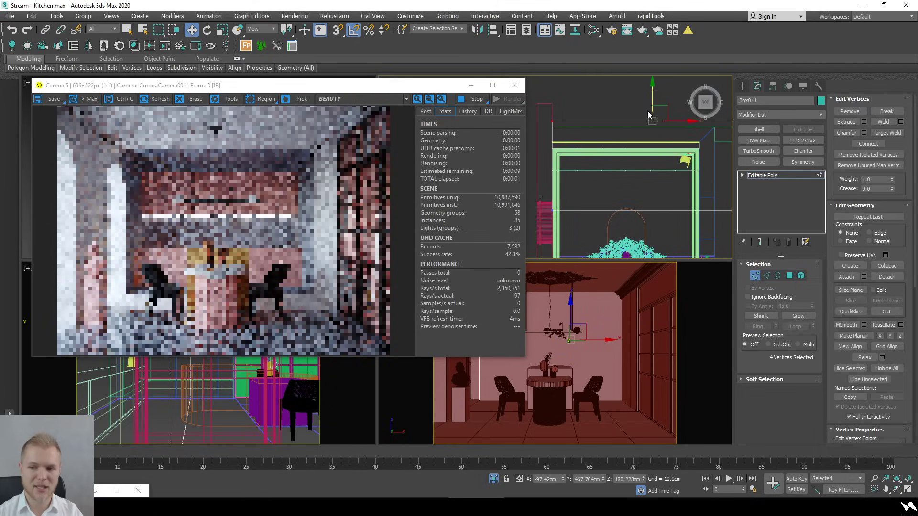
Move the box's four front vertices along Y to about 110 cm, level with the ceiling rosette's centre, and finish the vertex editing
scroll(647, 111, down, 3)
drag(706, 162, 621, 201)
scroll(592, 181, up, 2)
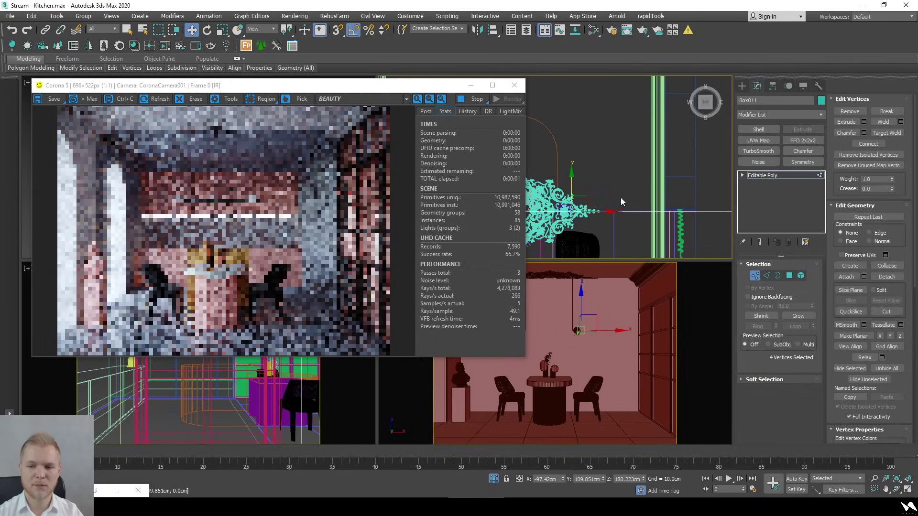
key(z)
scroll(621, 200, up, 3)
key(s)
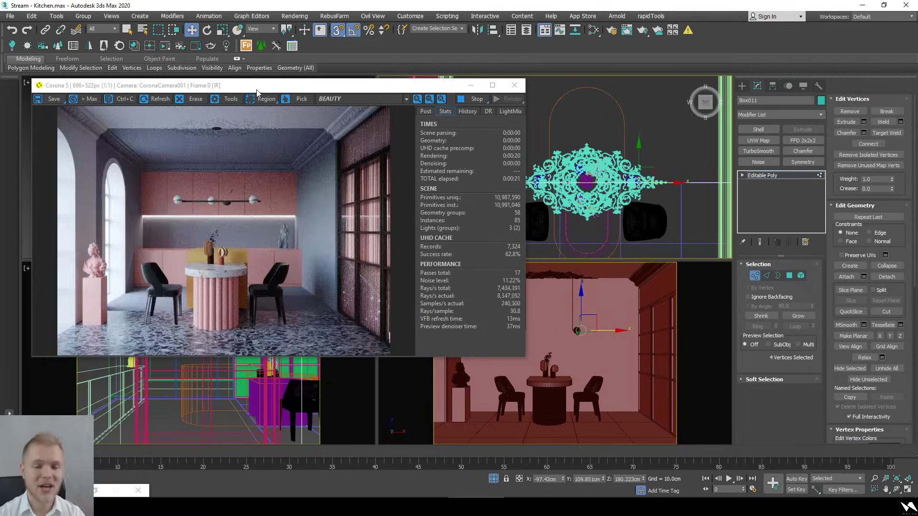
drag(241, 89, 257, 92)
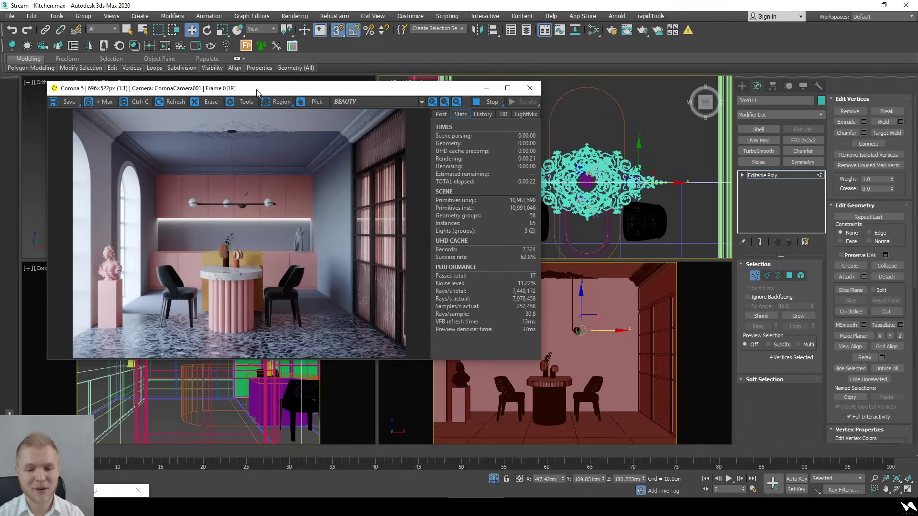
click(670, 149)
scroll(667, 161, down, 3)
key(s)
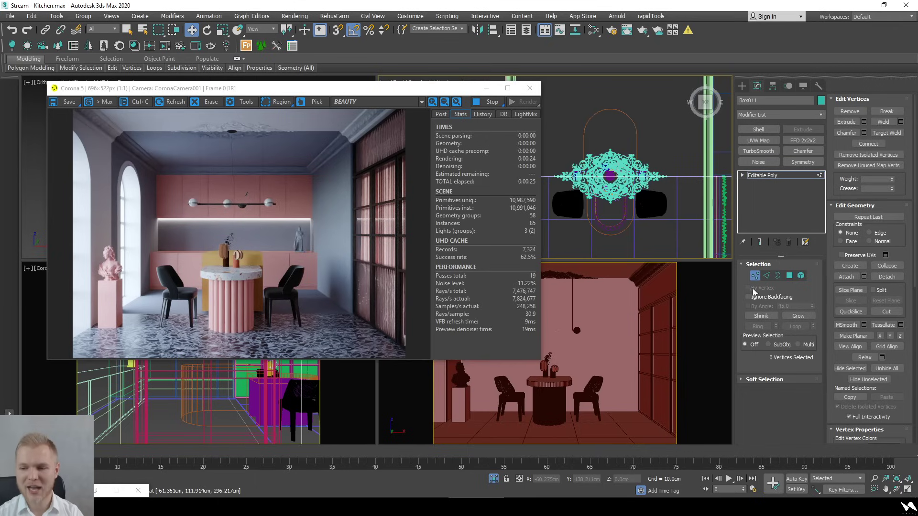
click(754, 275)
Assign the Blue_Furniture material to the rounded yellow unit behind the dining table
scroll(669, 192, down, 3)
alt+middle_drag(669, 192, 645, 218)
click(645, 219)
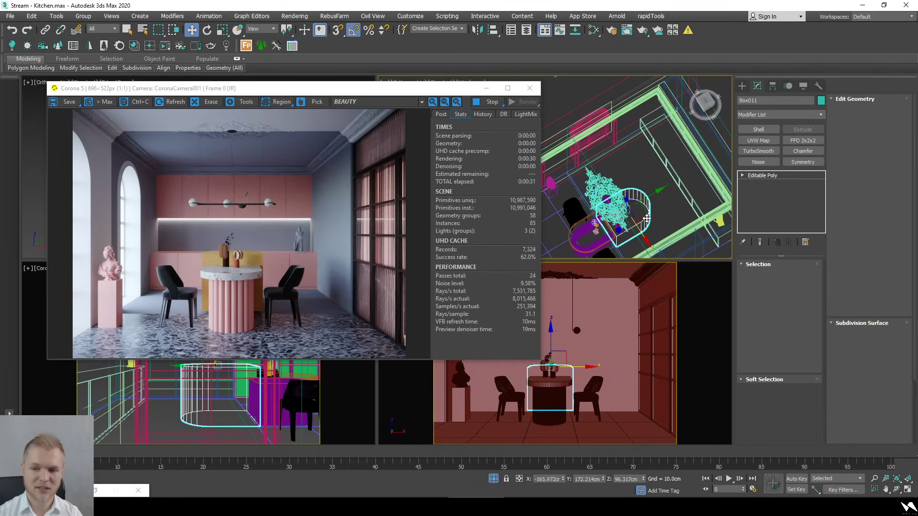
key(m)
scroll(394, 258, down, 5)
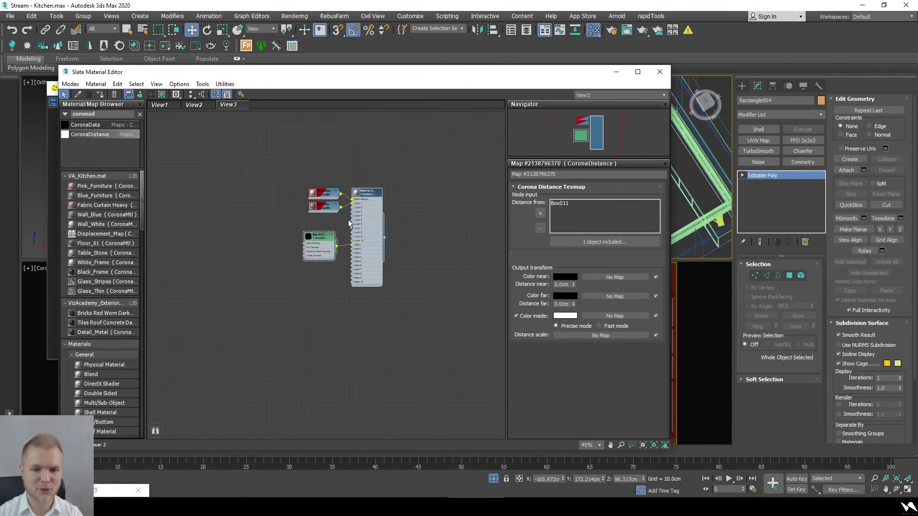
scroll(335, 239, up, 2)
scroll(275, 229, down, 4)
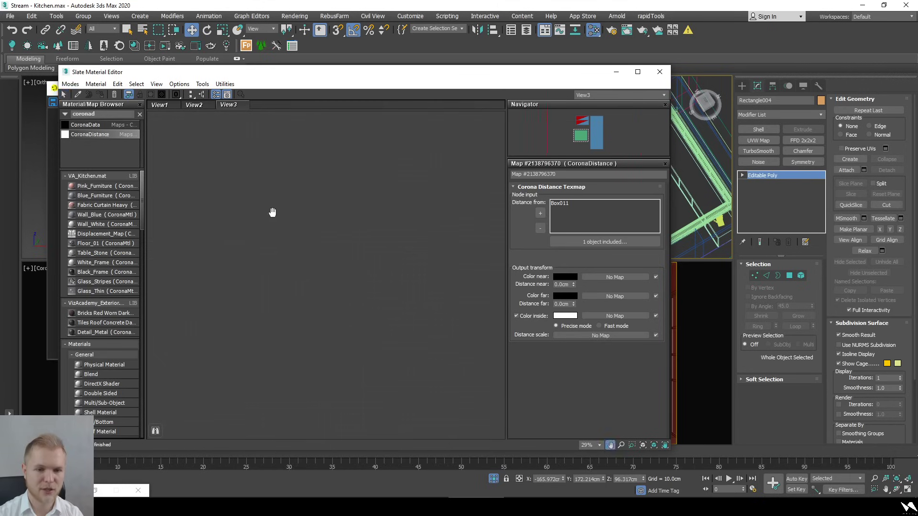
click(194, 105)
middle_drag(311, 210, 307, 263)
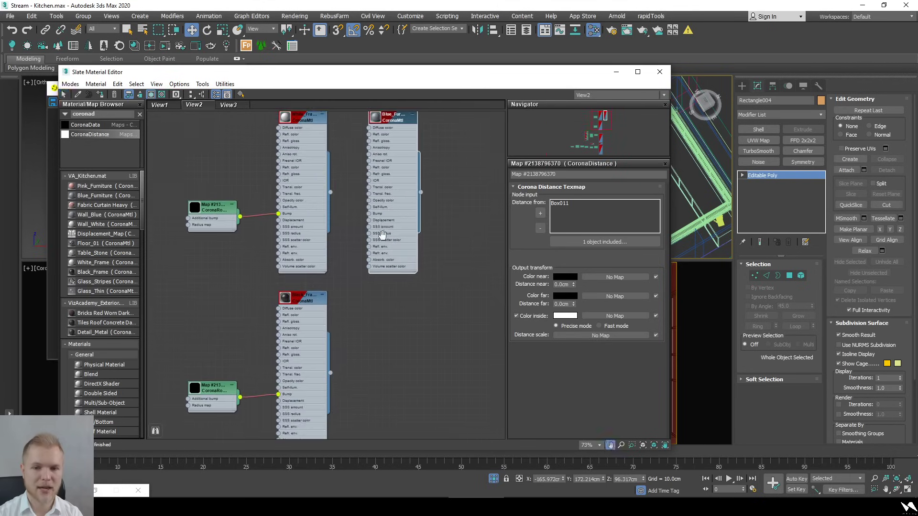
scroll(389, 240, up, 1)
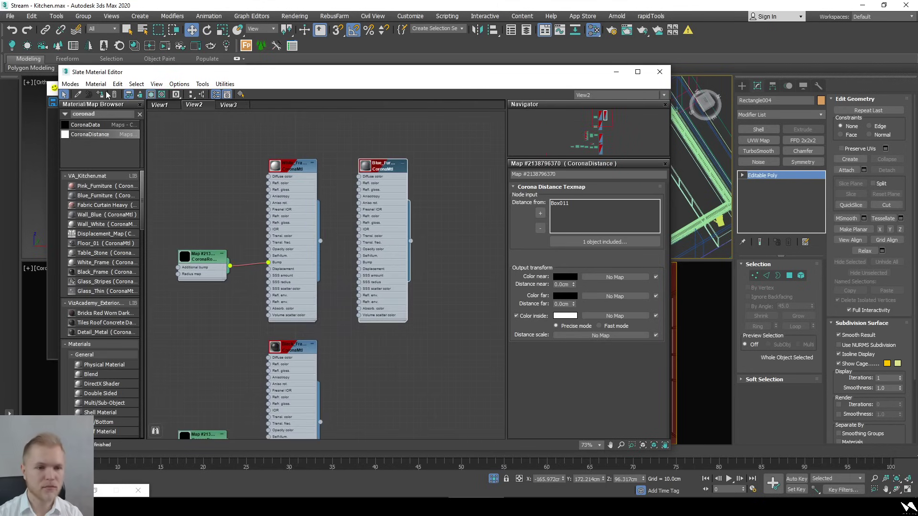
drag(310, 72, 531, 51)
click(211, 232)
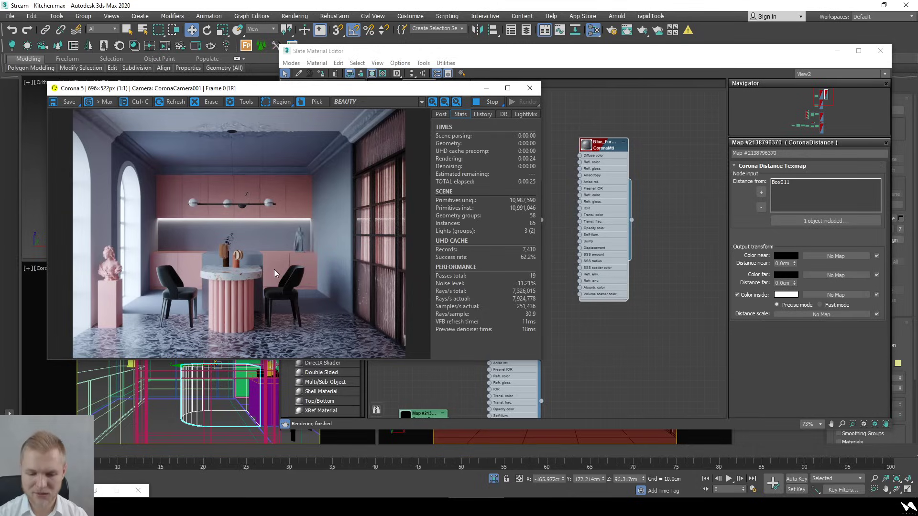
Switch to Photoshop and compare the clay render on Layer 1 of Kitchen_001.jpg with the coloured render beneath it
mouse_move(176, 499)
click(191, 482)
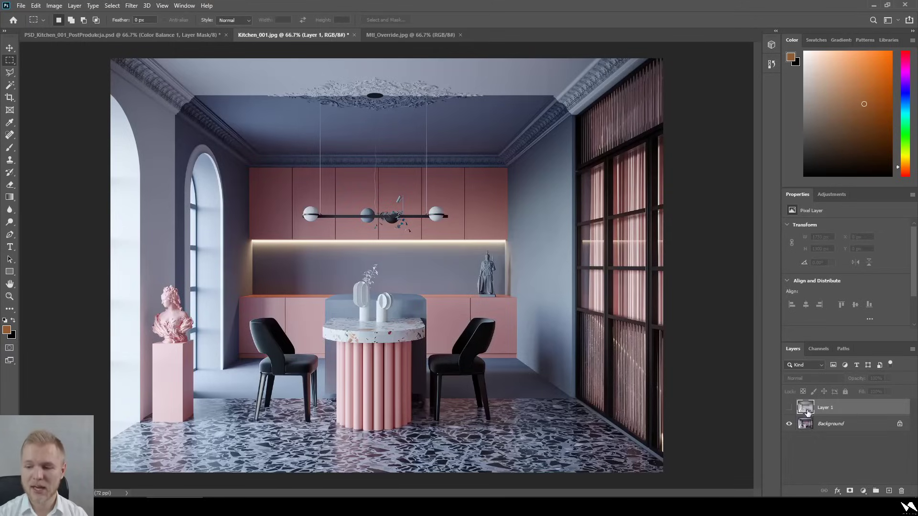
click(790, 407)
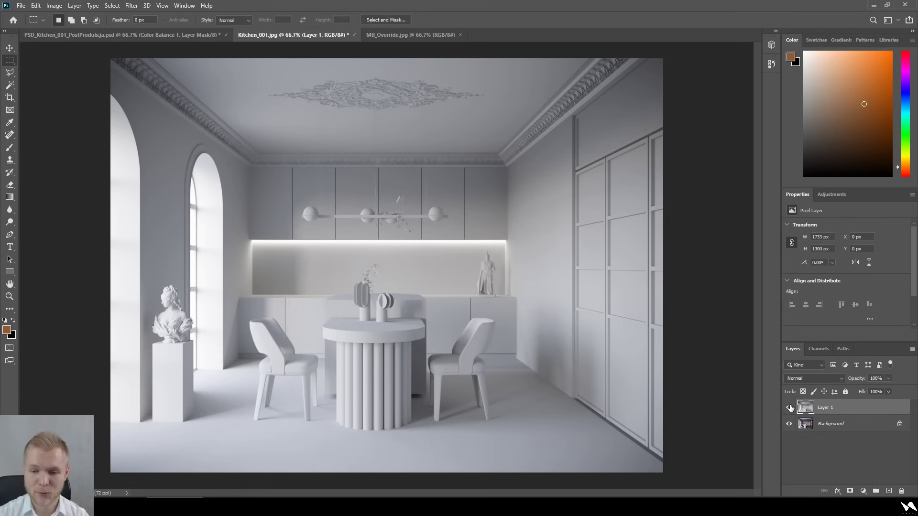
click(789, 407)
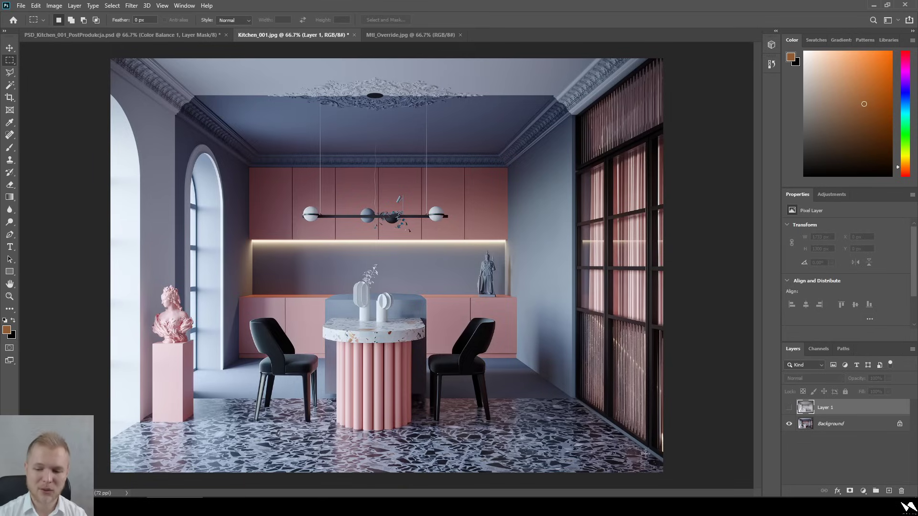
Outline the terrazzo floor area beside the glazed partition, along the skirting's lower edge, with the Polygonal Lasso
drag(662, 472, 571, 391)
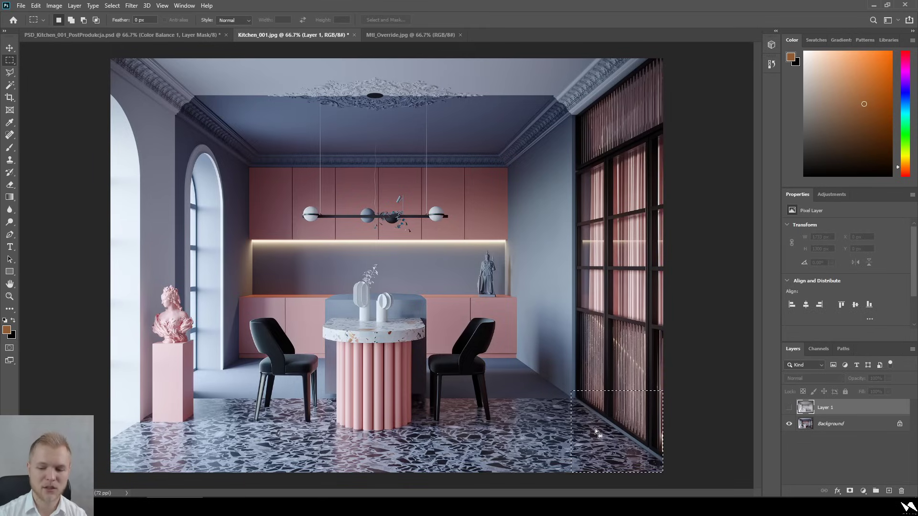
key(ctrl+plus)
key(ctrl+plus)
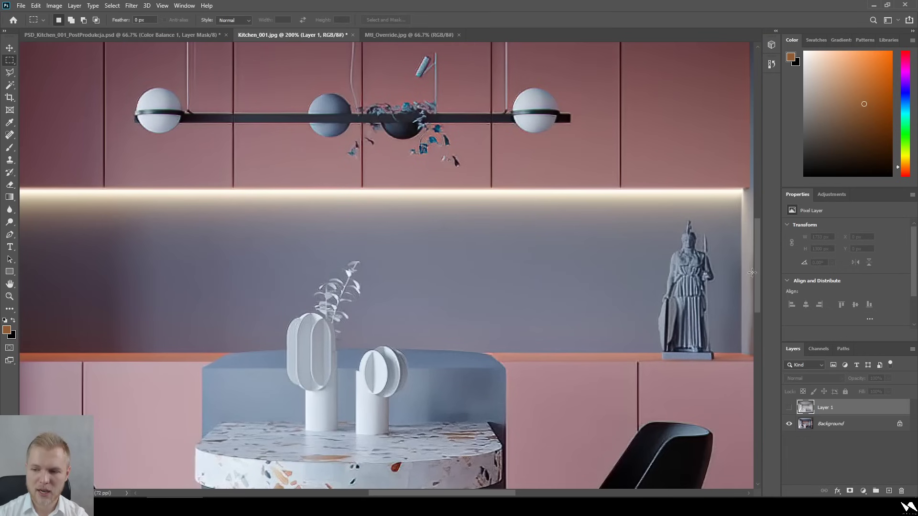
drag(757, 274, 758, 367)
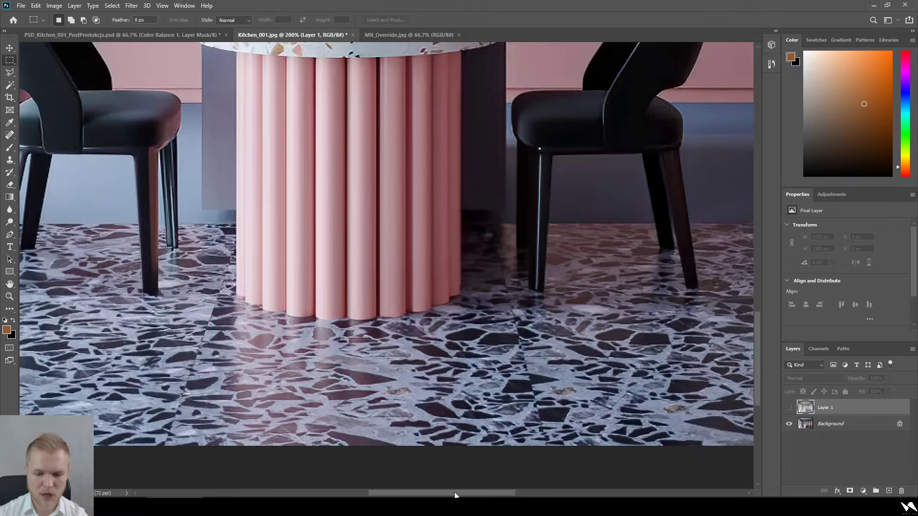
drag(454, 492, 582, 493)
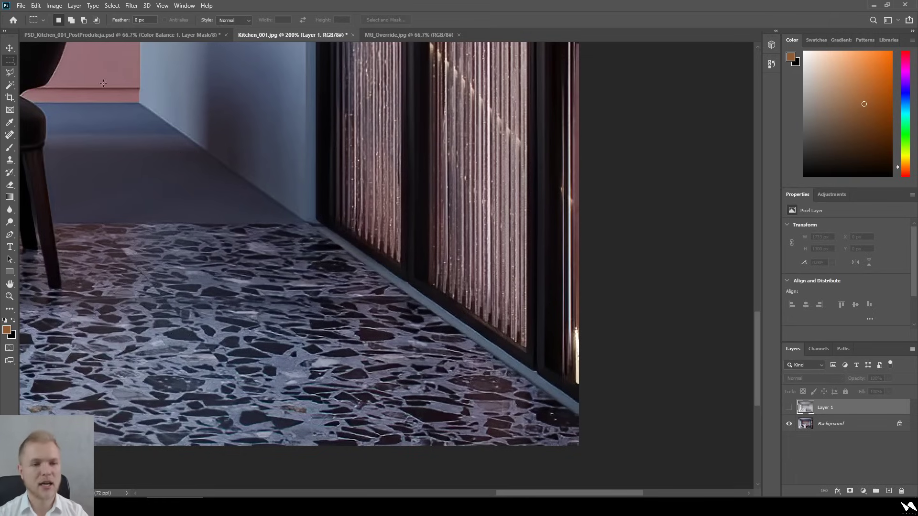
click(9, 73)
click(132, 464)
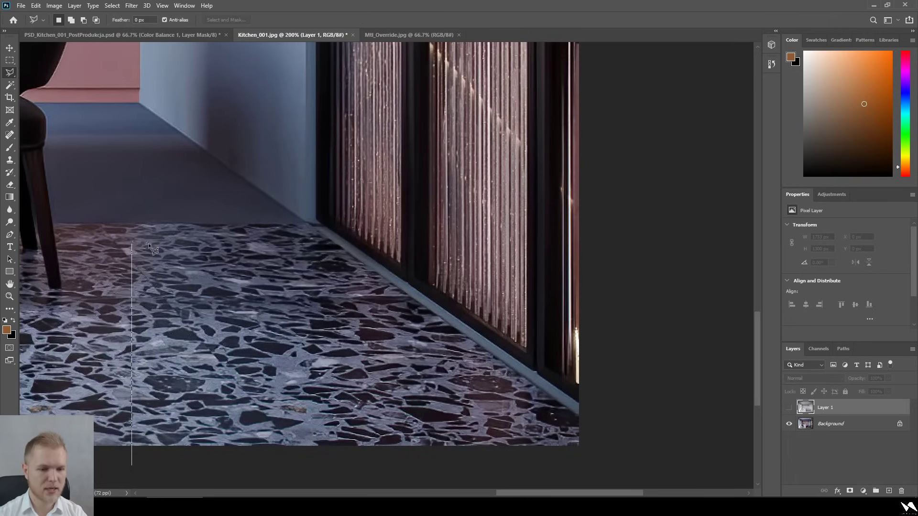
shift+click(150, 222)
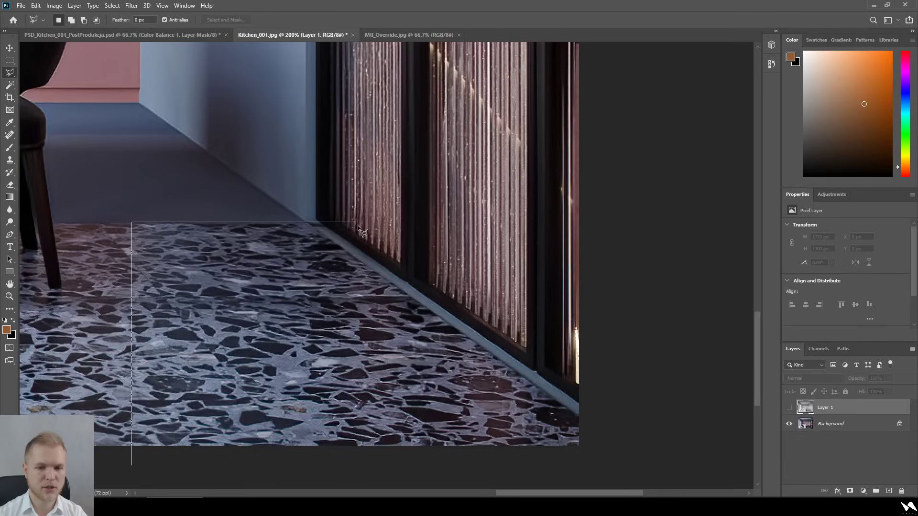
click(307, 222)
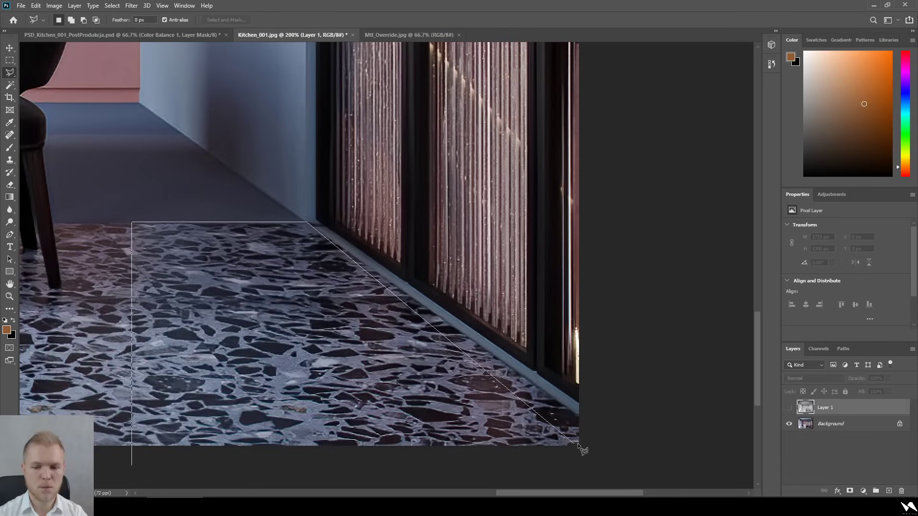
click(629, 450)
click(139, 469)
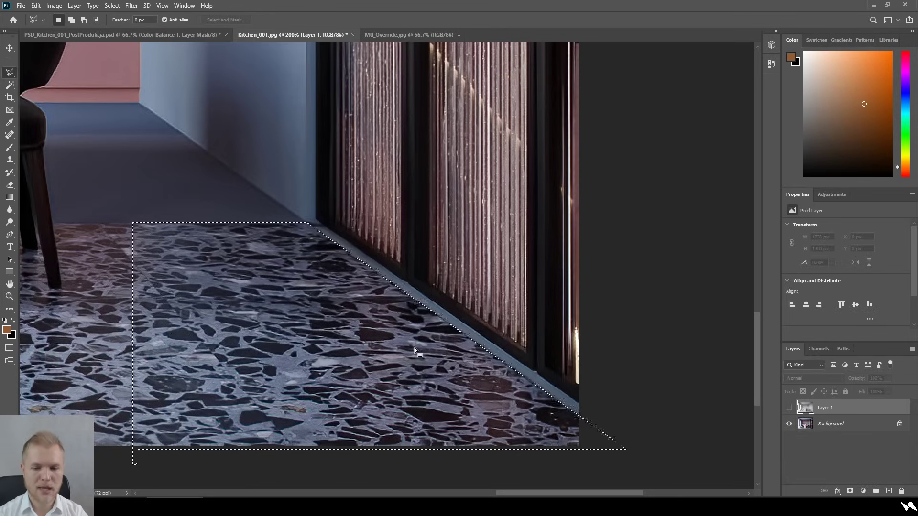
Copy the selected floor area from the Background onto its own layer, discarding the copy made from Layer 1
key(ctrl+j)
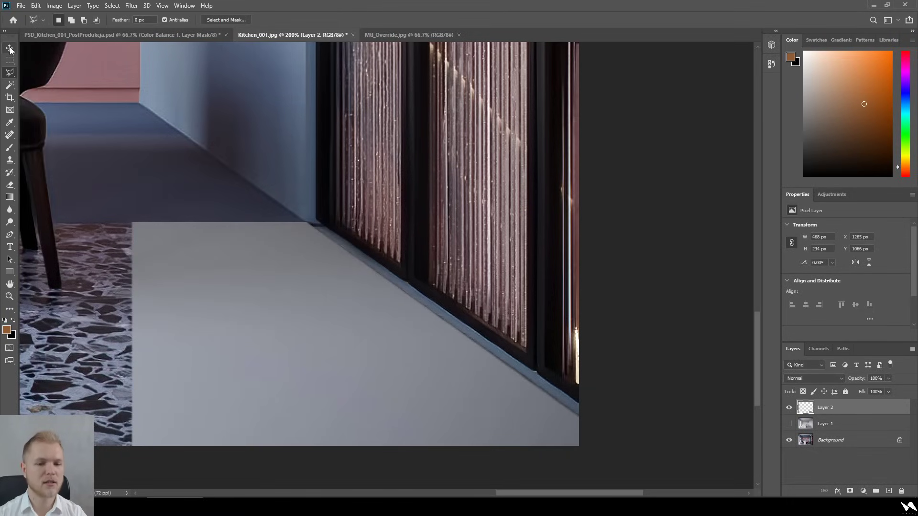
key(ctrl+z)
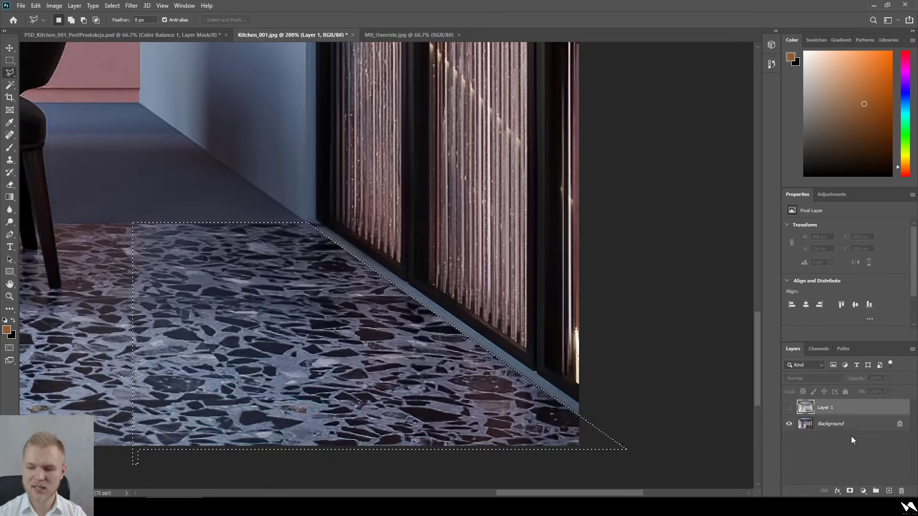
click(851, 423)
key(ctrl+shift+alt+n)
key(ctrl+d)
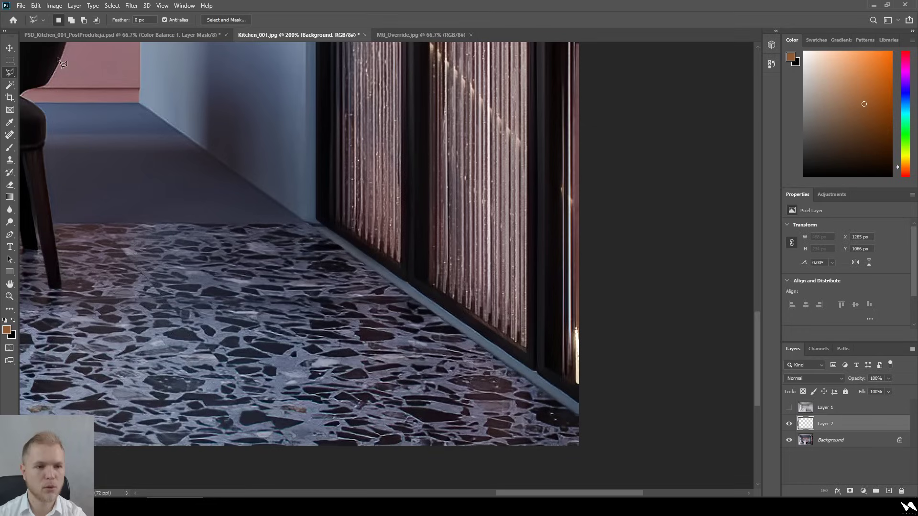
Shift the copied floor patch about 16 px horizontally over the blue skirting and erase its edge nearest the table to blend it
key(v)
drag(484, 295, 547, 326)
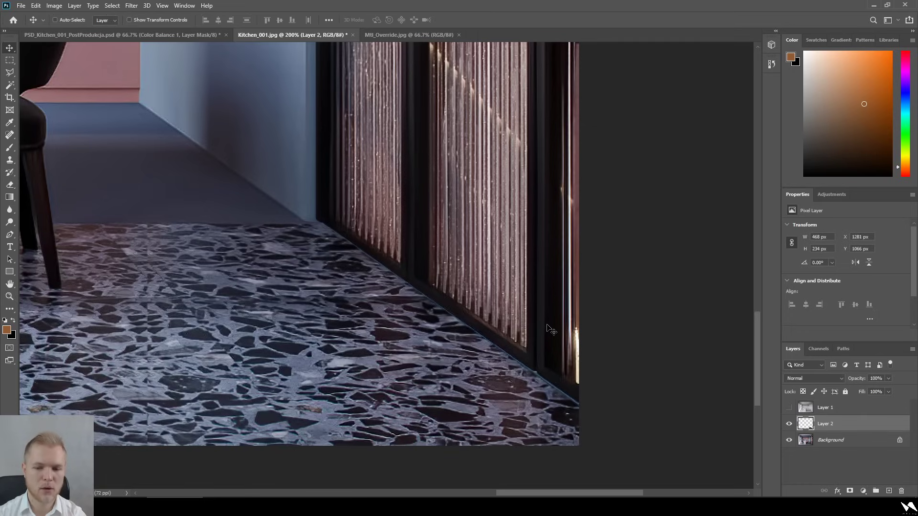
key(e)
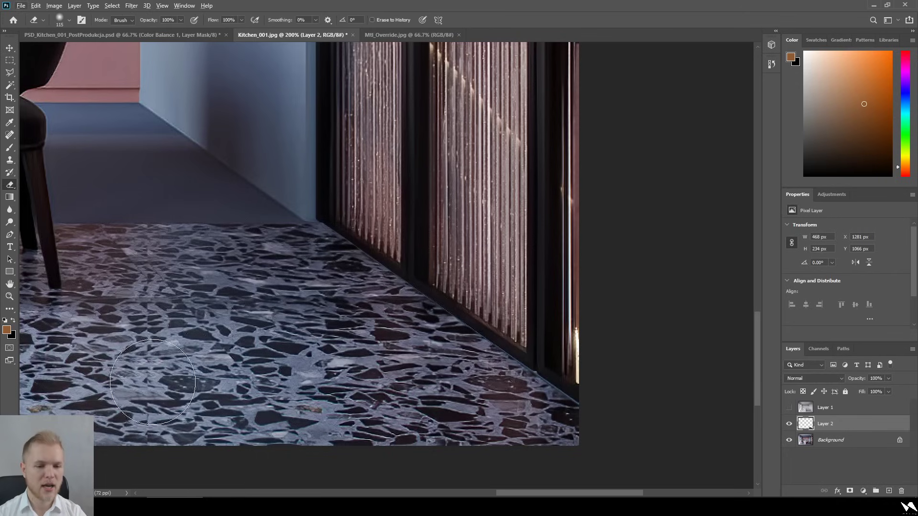
mouse_move(157, 406)
mouse_down()
mouse_move(194, 428)
mouse_move(334, 324)
mouse_move(225, 330)
mouse_move(285, 364)
mouse_move(205, 308)
mouse_move(219, 219)
mouse_up()
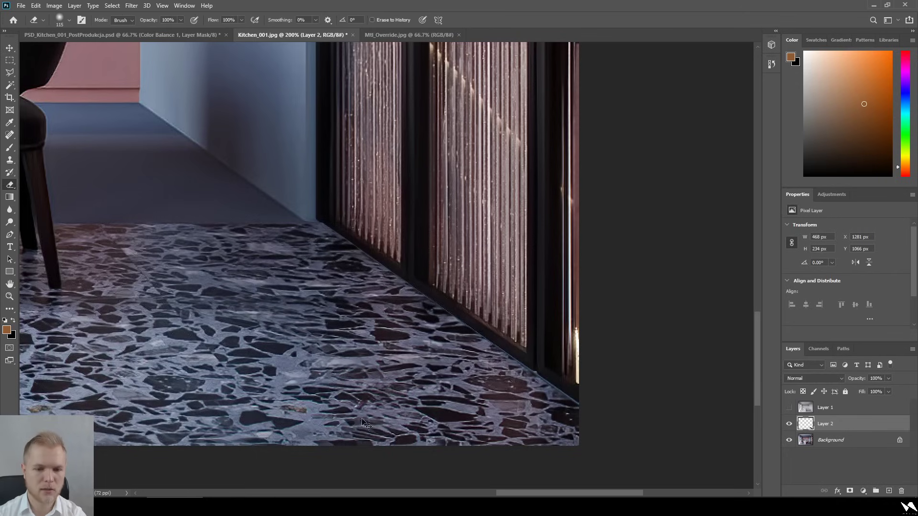
Delete the layer holding the copied floor patch
key(ctrl+minus)
key(ctrl+minus)
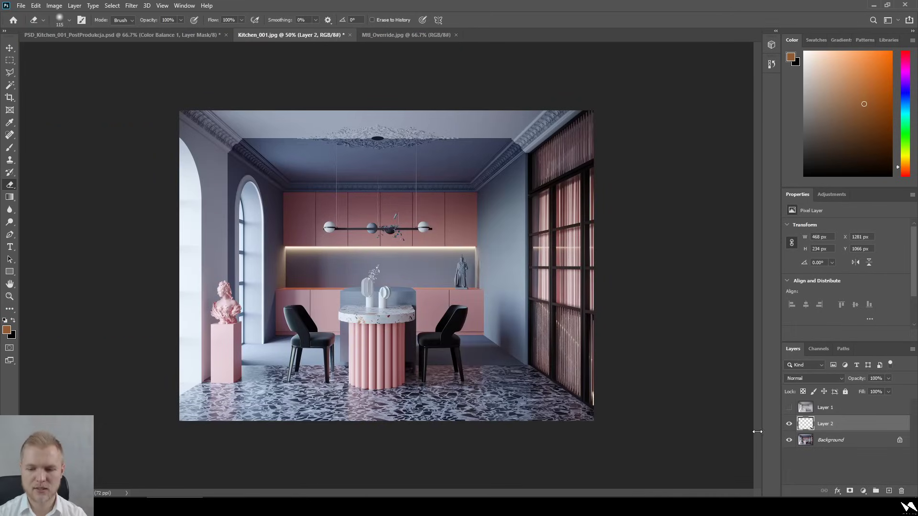
key(Delete)
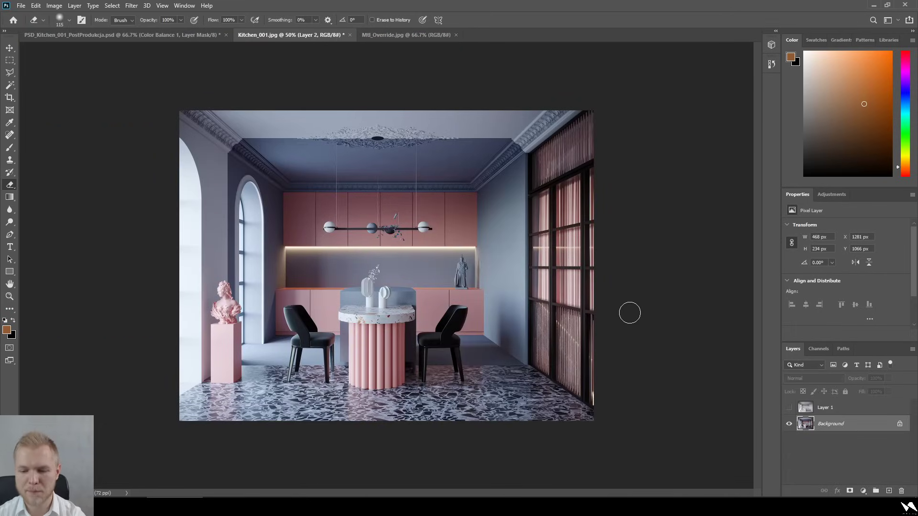
Place a duplicate of the Background layer above Layer 1 and open the Camera Raw Filter for it
click(823, 411)
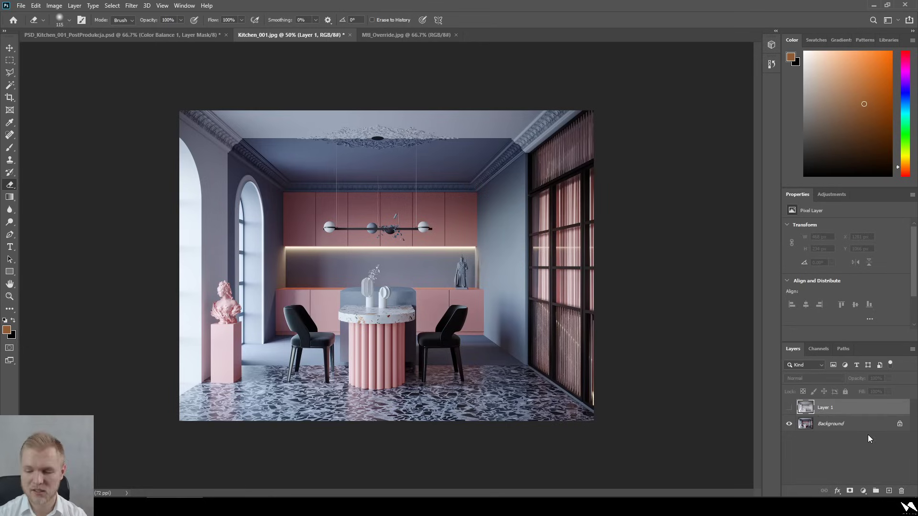
click(848, 424)
key(ctrl+j)
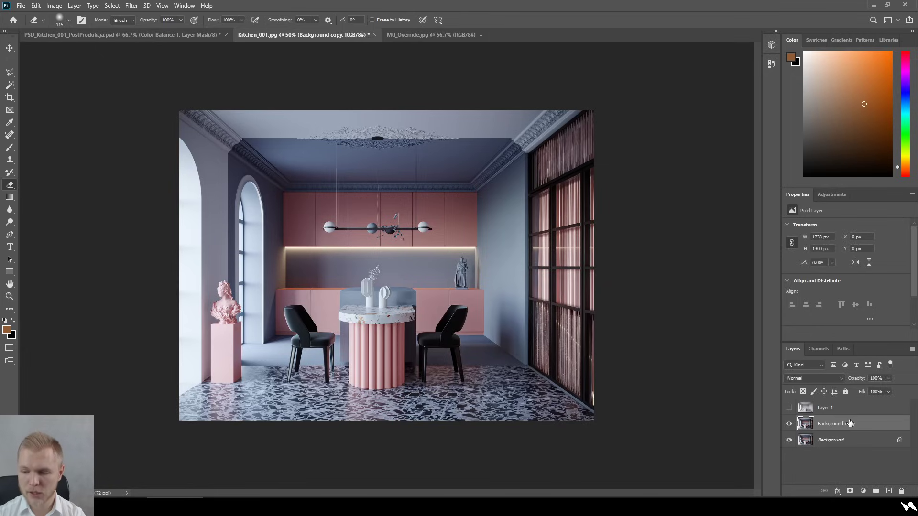
drag(848, 423, 851, 404)
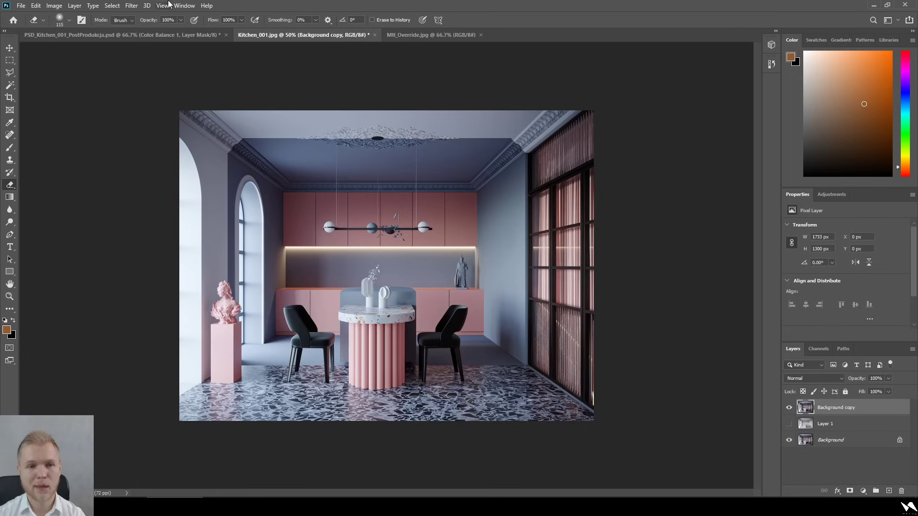
click(131, 6)
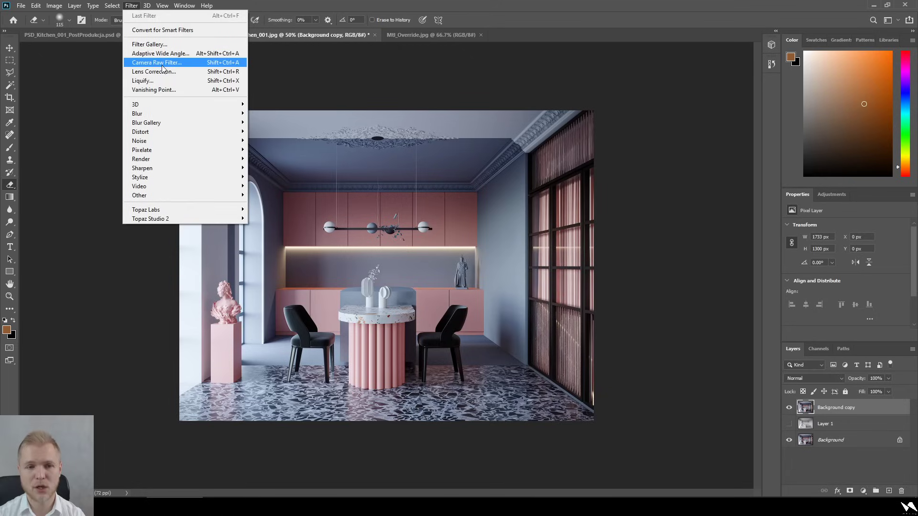
click(152, 62)
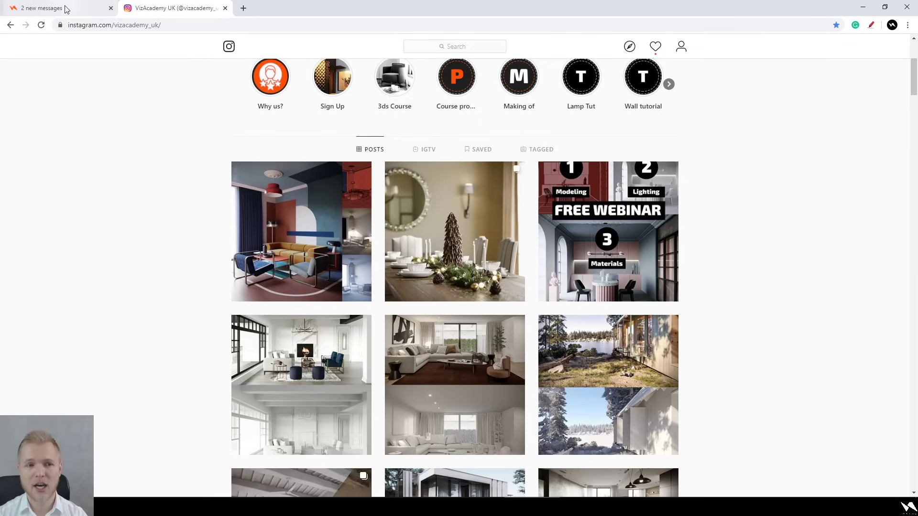
Look through the VizAcademy website in the browser, from the course advantages down to the pricing table
click(64, 8)
middle_click(229, 182)
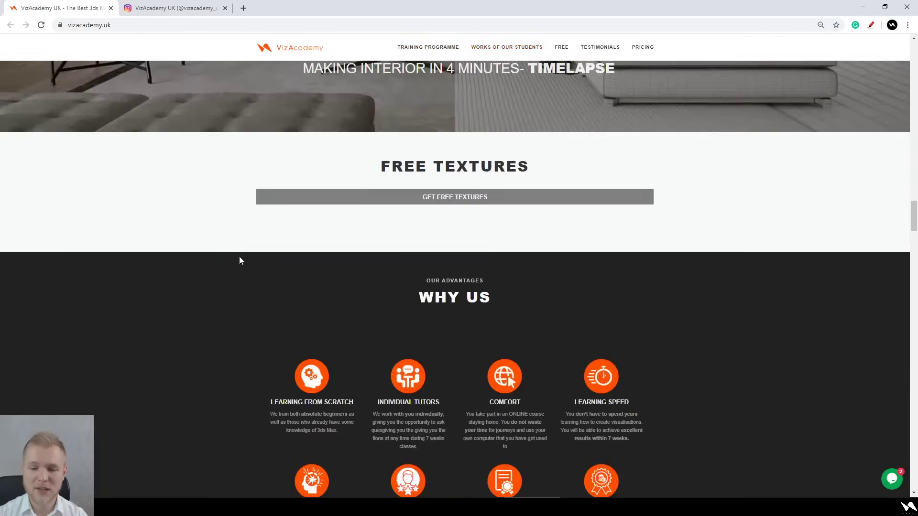
scroll(239, 261, down, 14)
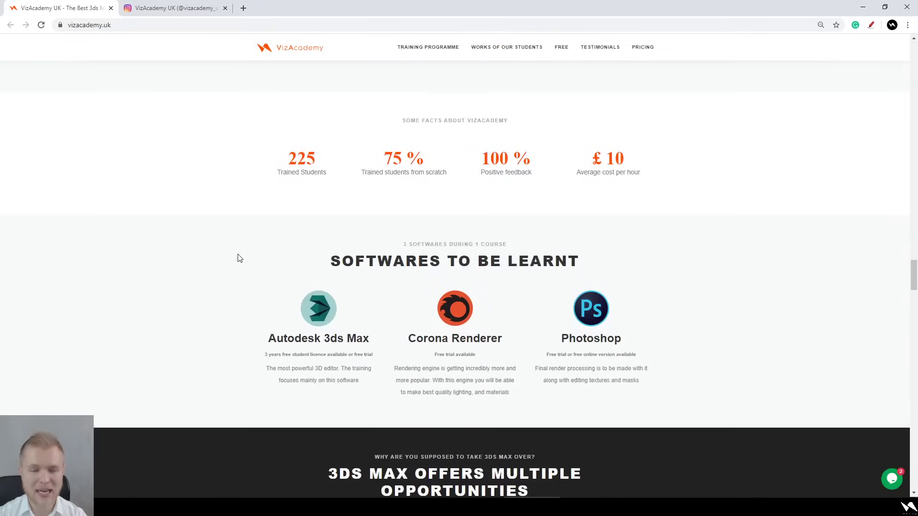
scroll(240, 258, down, 3)
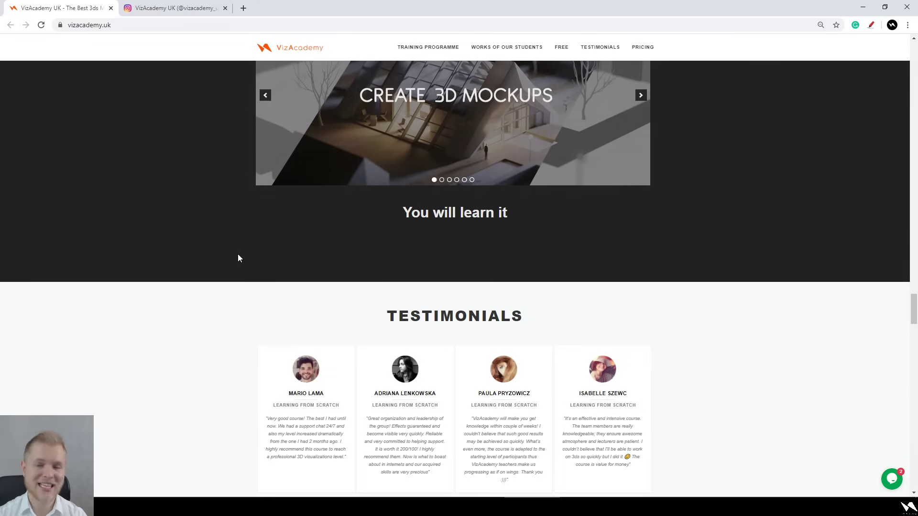
scroll(239, 258, down, 6)
scroll(239, 258, down, 8)
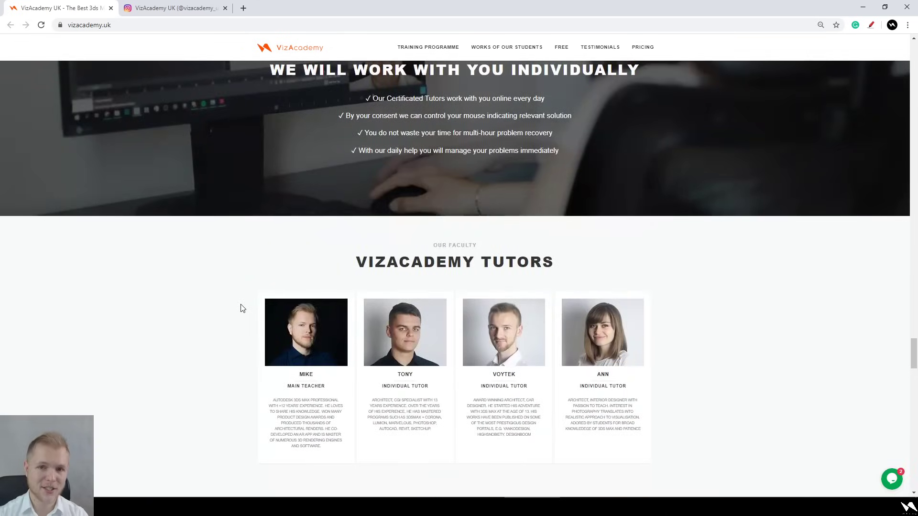
scroll(242, 315, down, 5)
scroll(250, 351, down, 6)
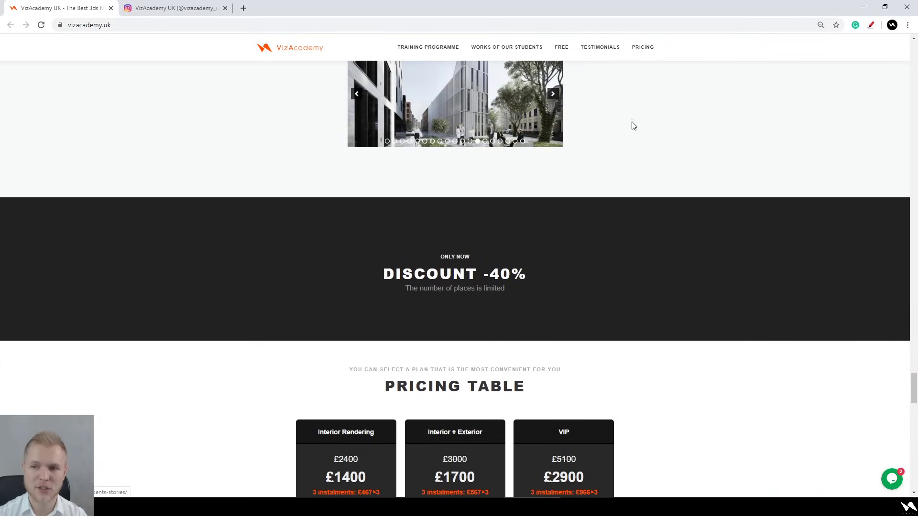
Examine the plans and prices in the VizAcademy course pricing table
scroll(645, 196, down, 7)
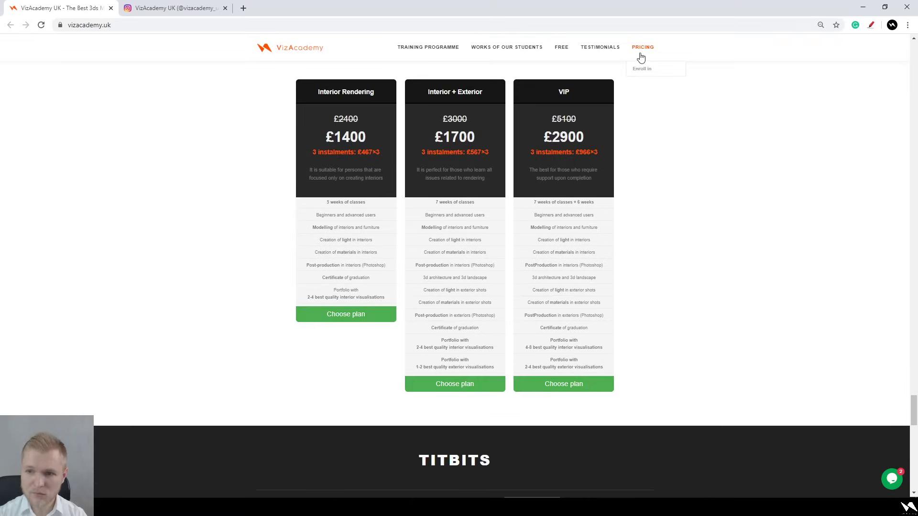
click(642, 47)
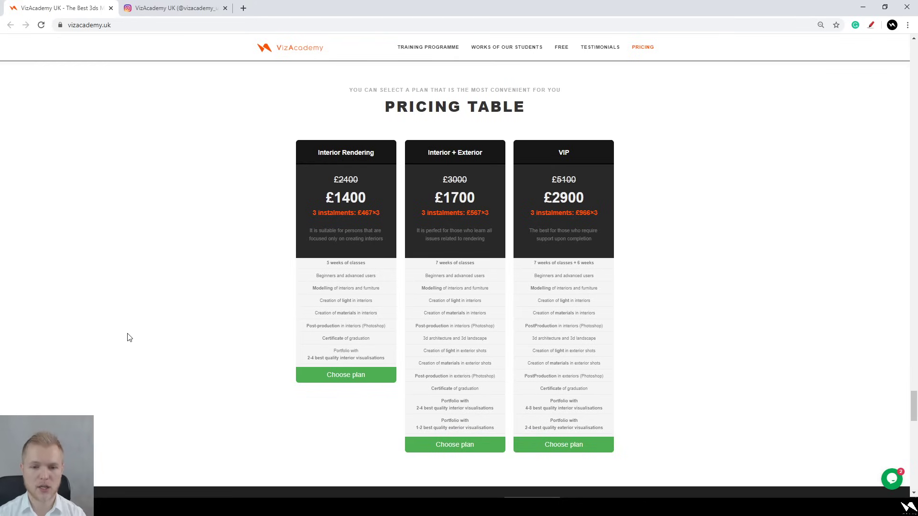
scroll(129, 337, up, 2)
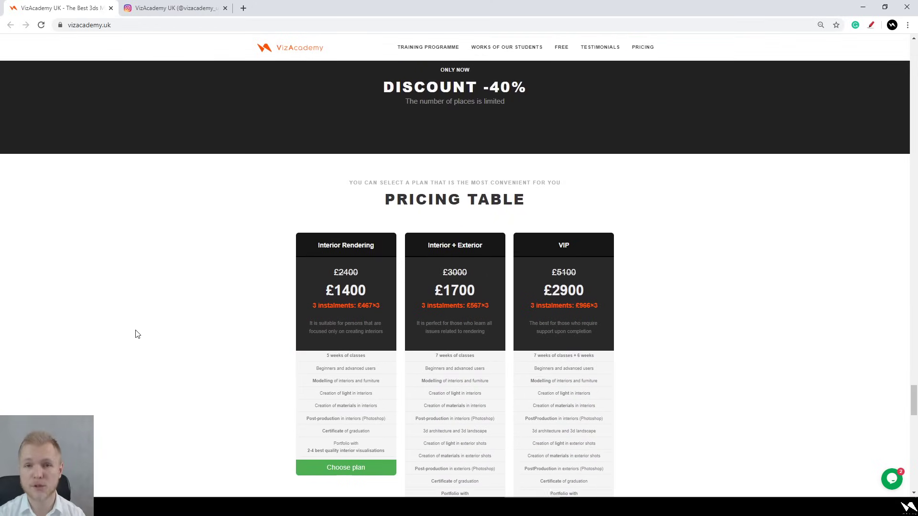
scroll(135, 333, down, 2)
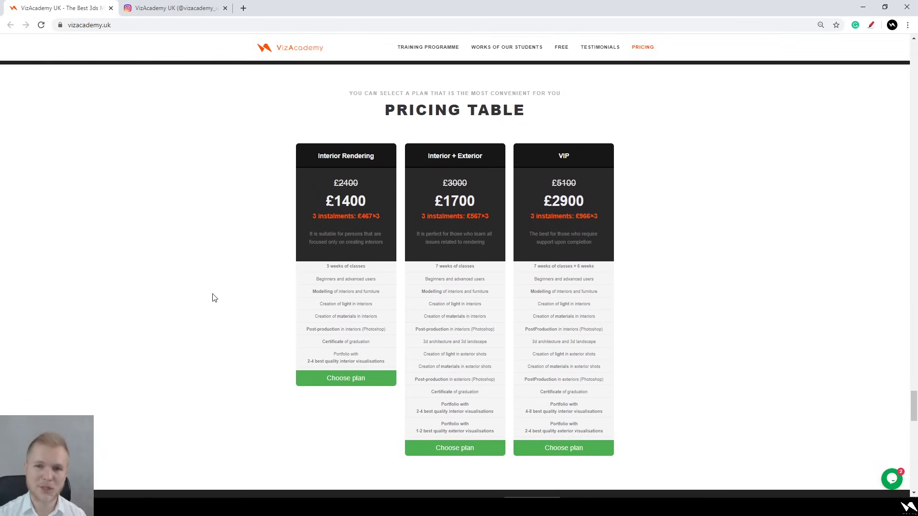
scroll(224, 301, down, 1)
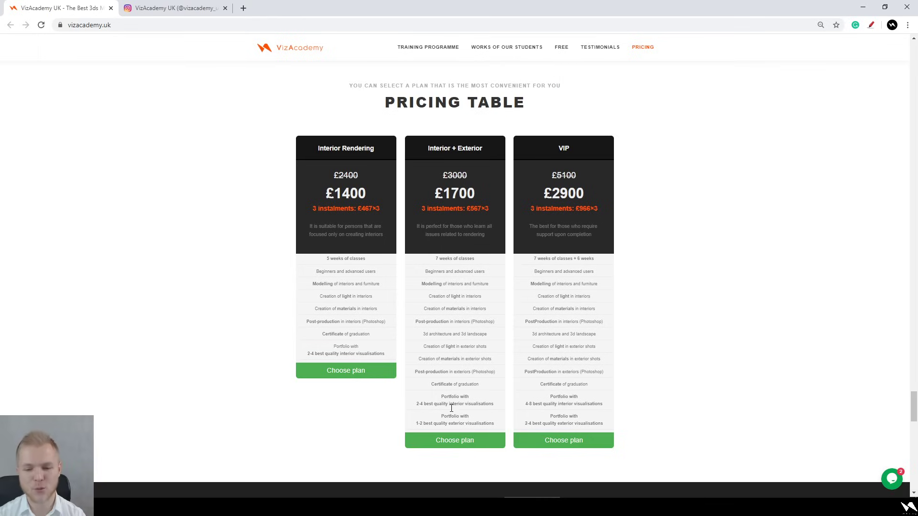
Choose the Interior + Exterior plan, look through its enrollment form, and reopen the form from the pricing table
click(458, 441)
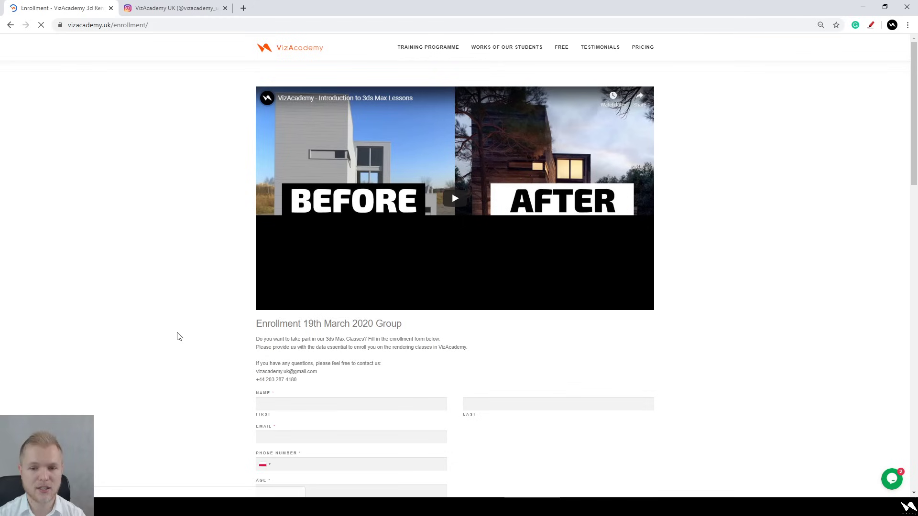
scroll(177, 359, down, 4)
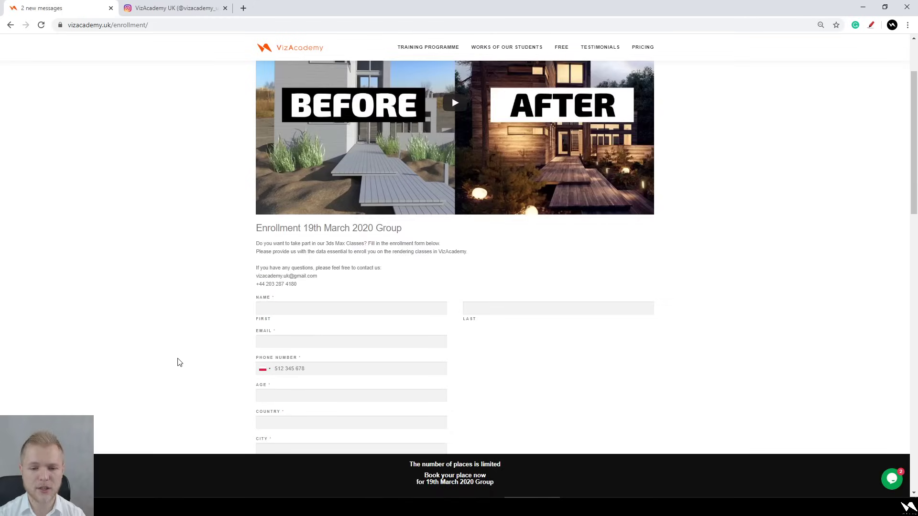
scroll(565, 323, down, 5)
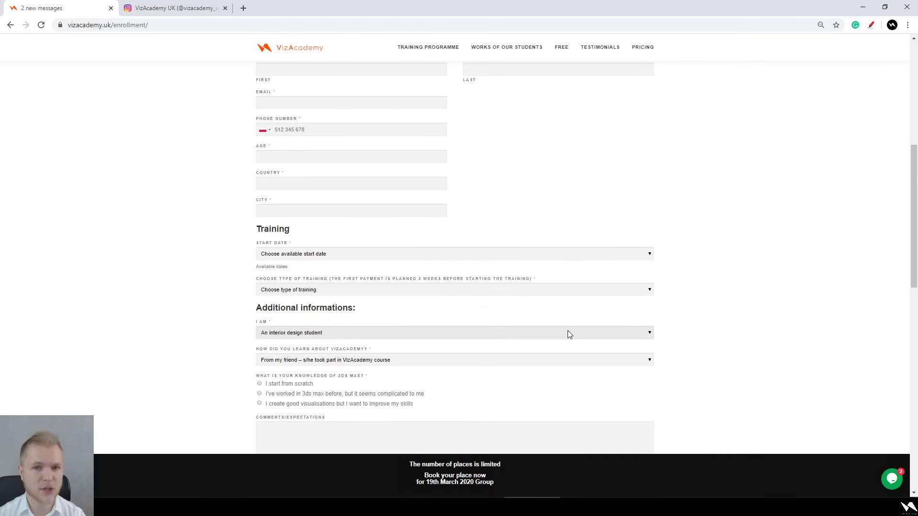
scroll(221, 325, down, 4)
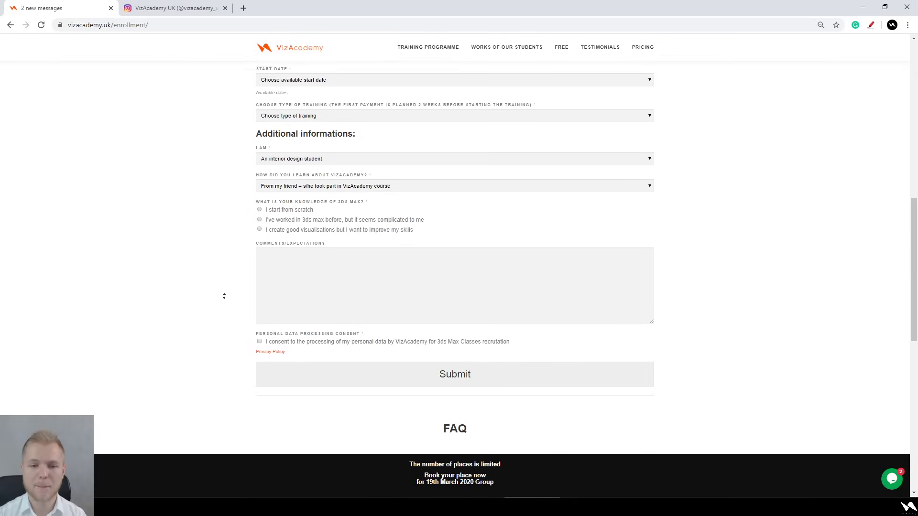
scroll(223, 306, up, 3)
scroll(229, 258, up, 4)
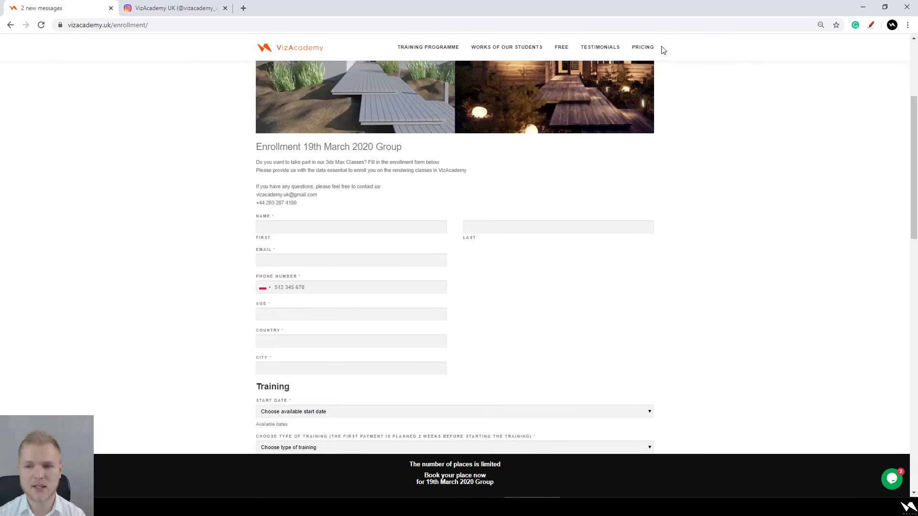
click(642, 49)
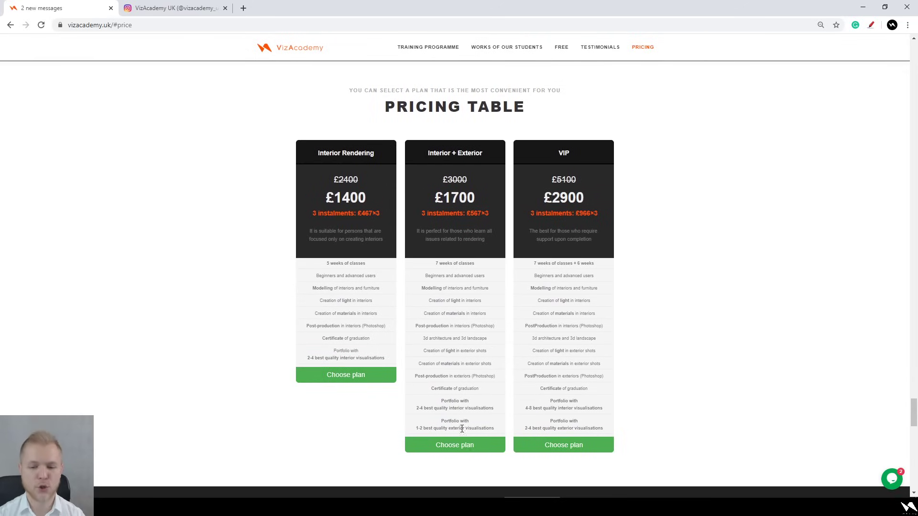
click(468, 446)
Switch to 3ds Max, display the kitchen render as Interactive LightMix, and show the LightMix settings in the Corona frame buffer
mouse_move(420, 506)
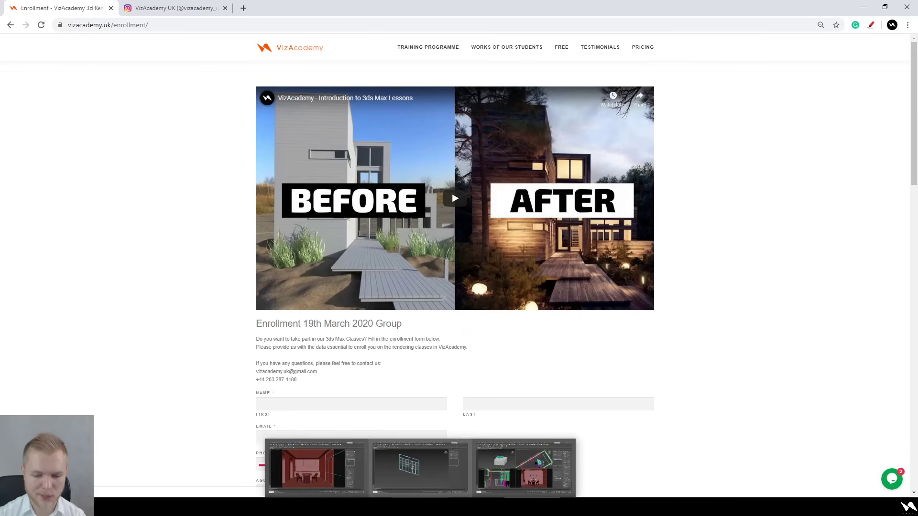
click(538, 480)
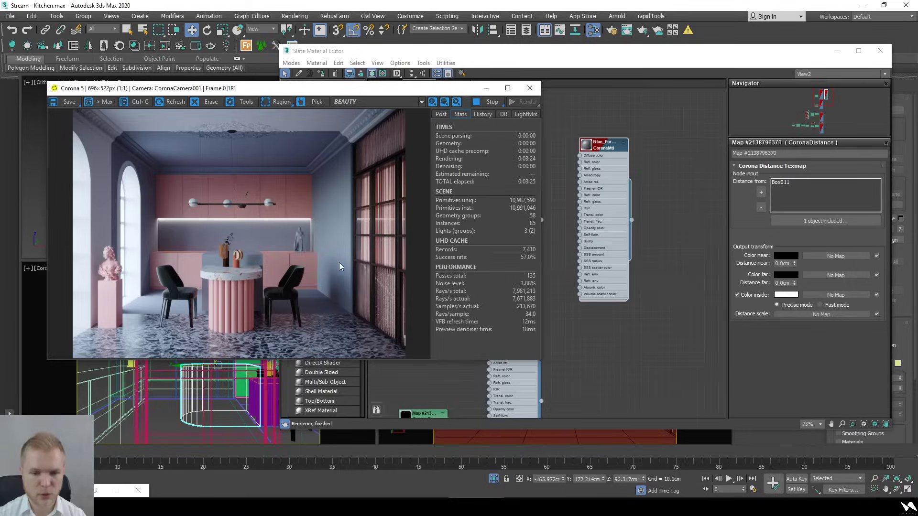
click(385, 102)
click(383, 130)
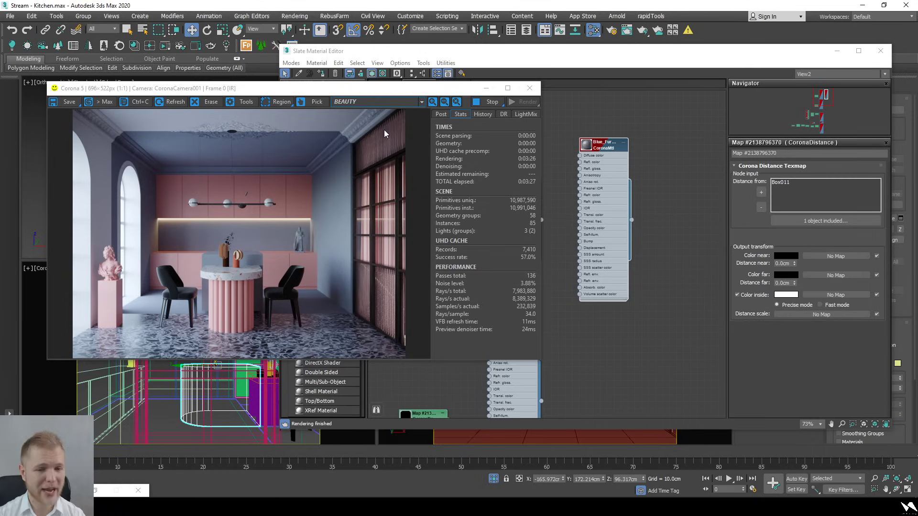
drag(374, 93, 452, 99)
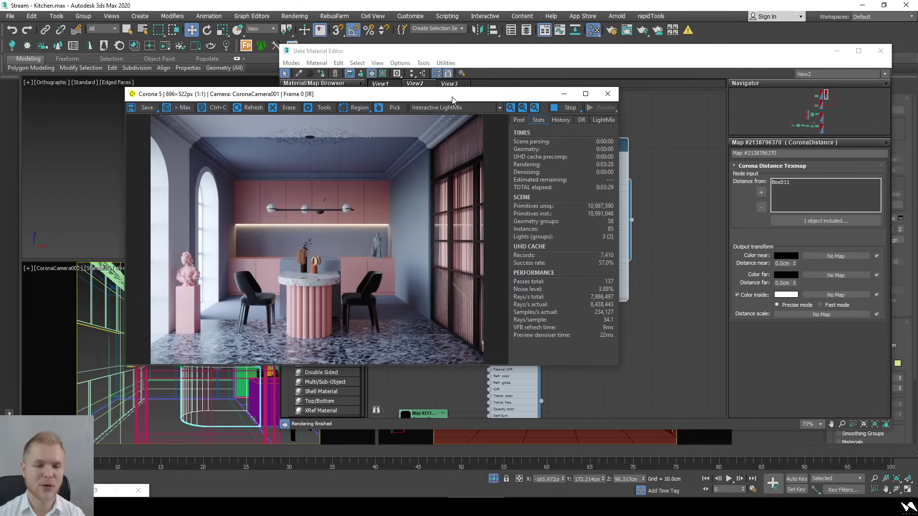
click(598, 120)
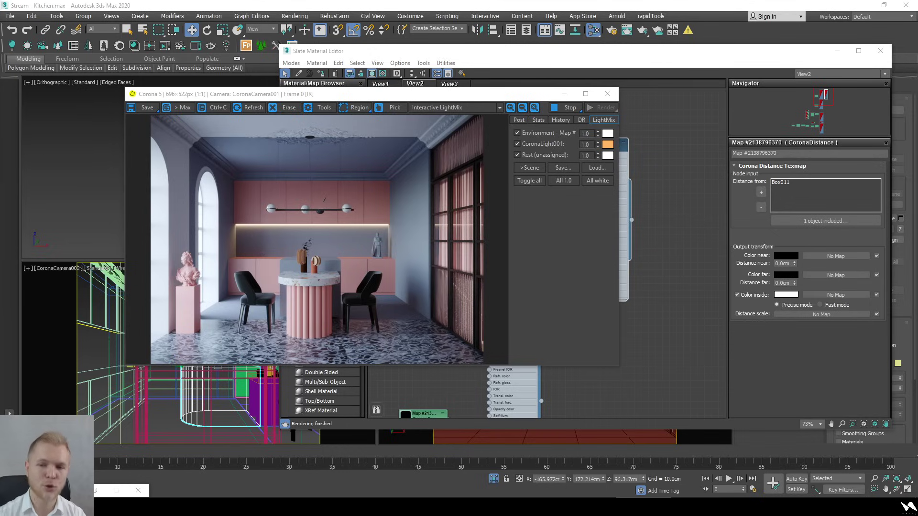
Turn off the Environment light and try CoronaLight001 at intensities 50, 42 and 20 in the LightMix
click(530, 132)
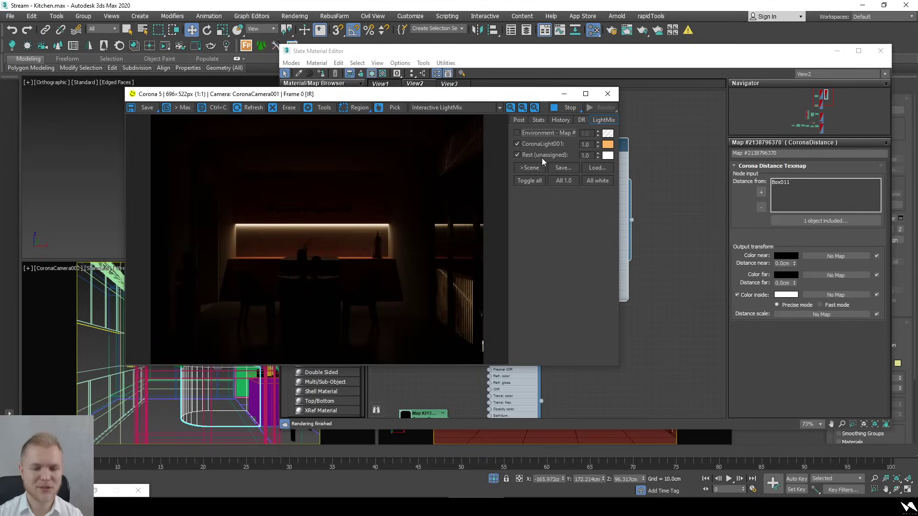
double_click(586, 144)
text(50)
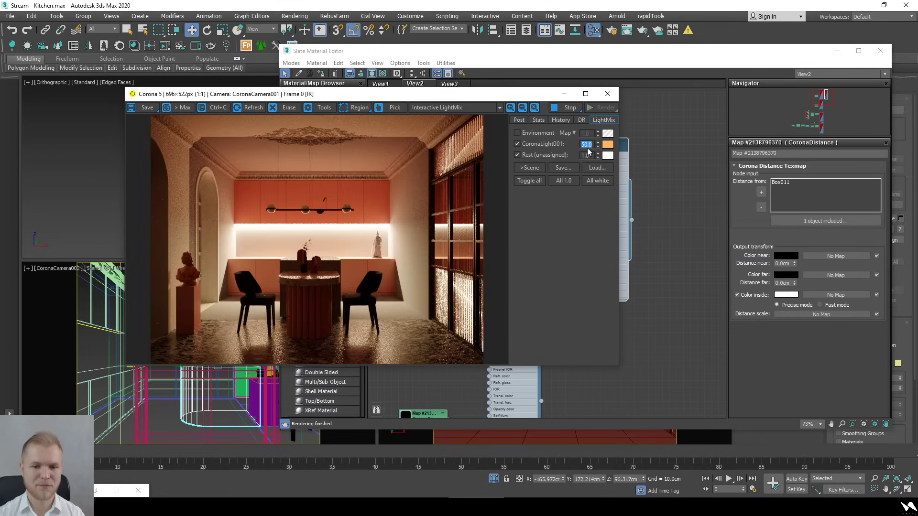
key(Return)
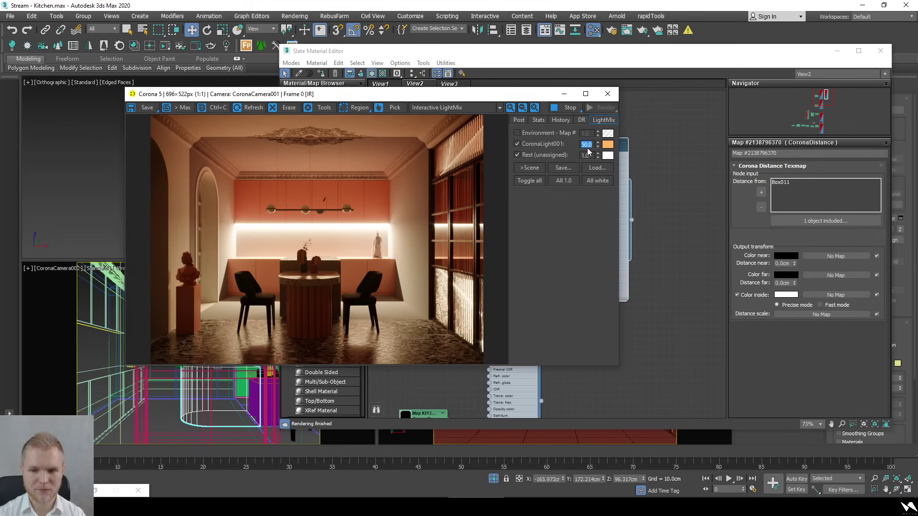
text(42)
key(Return)
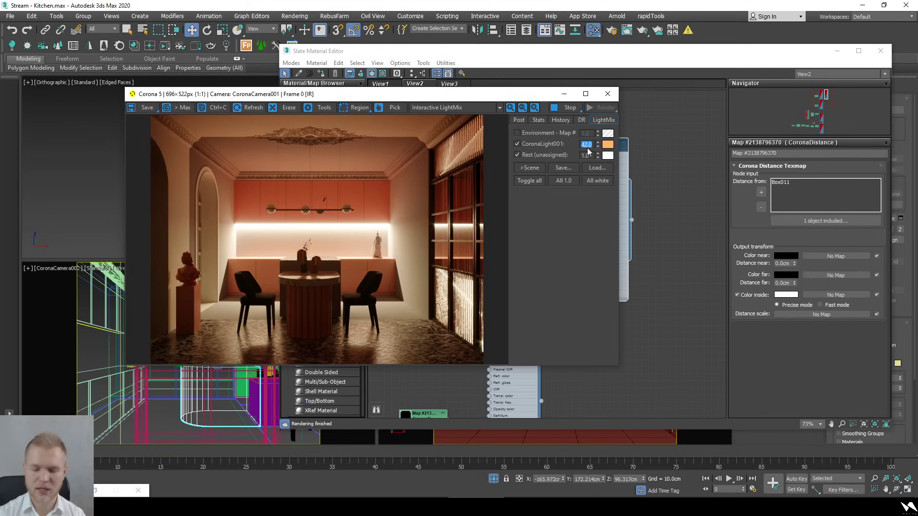
text(20)
key(Return)
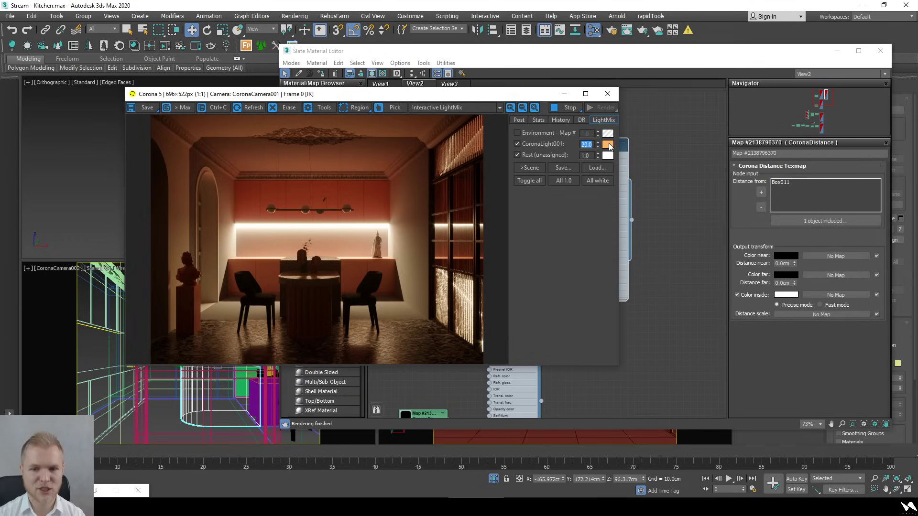
Change CoronaLight001's colour in the LightMix to the pink FF0D66
click(608, 144)
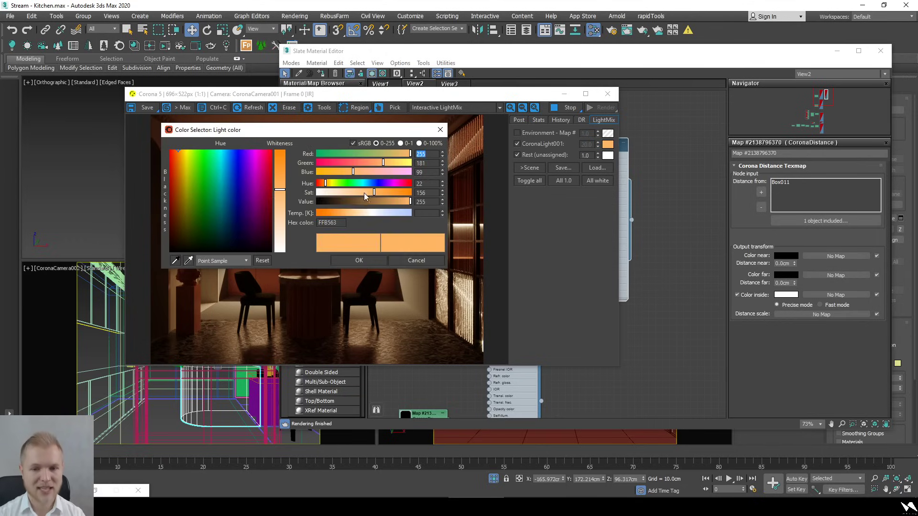
drag(386, 183, 405, 192)
click(405, 196)
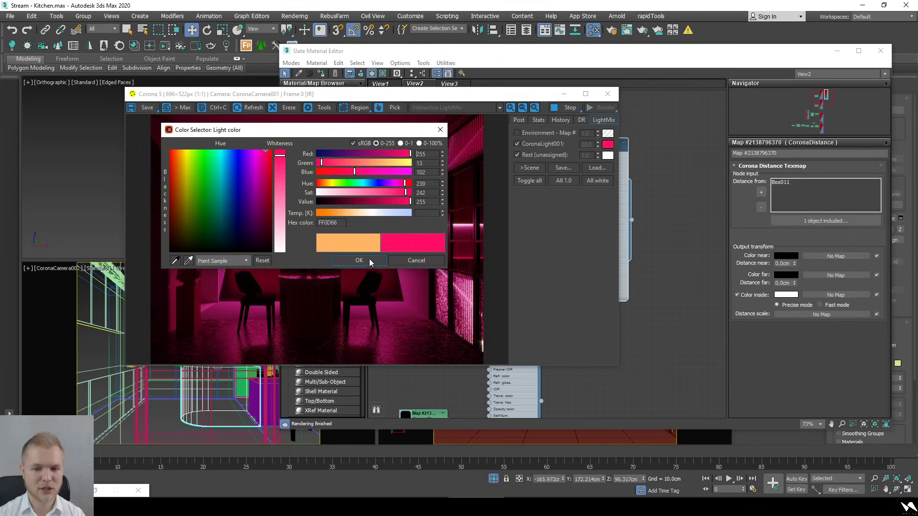
click(371, 260)
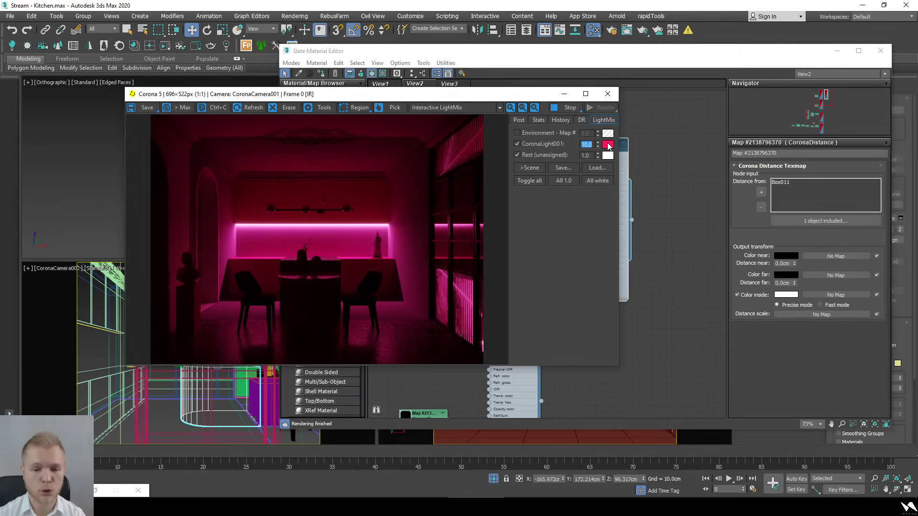
Change CoronaLight001's colour in the LightMix to a strongly saturated blue based on a cold colour temperature
click(608, 145)
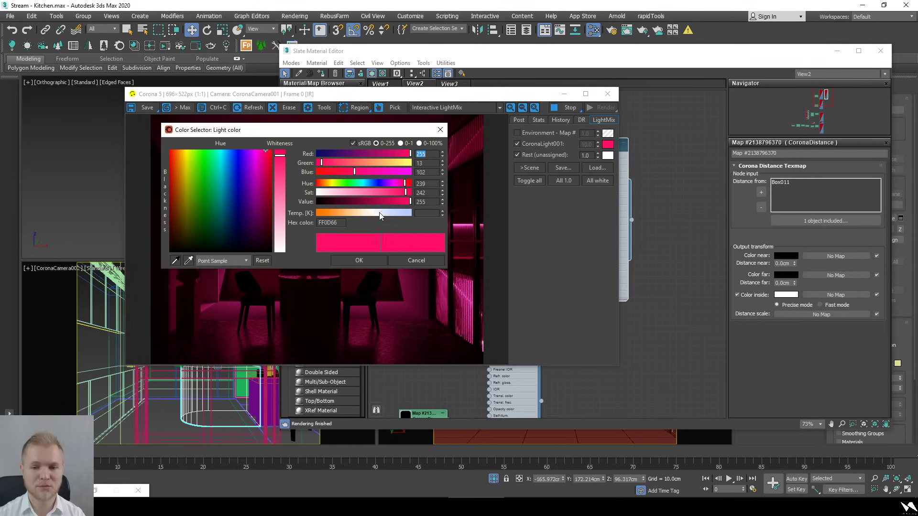
drag(381, 214, 390, 213)
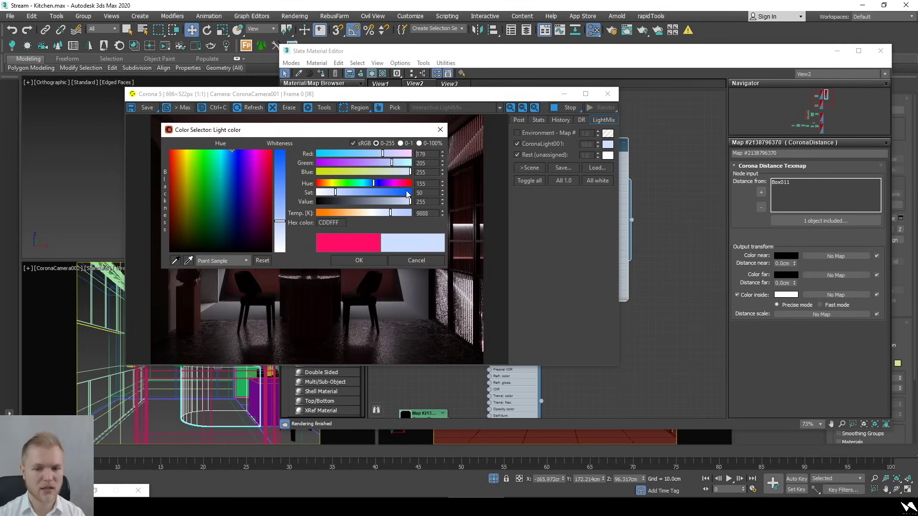
click(406, 192)
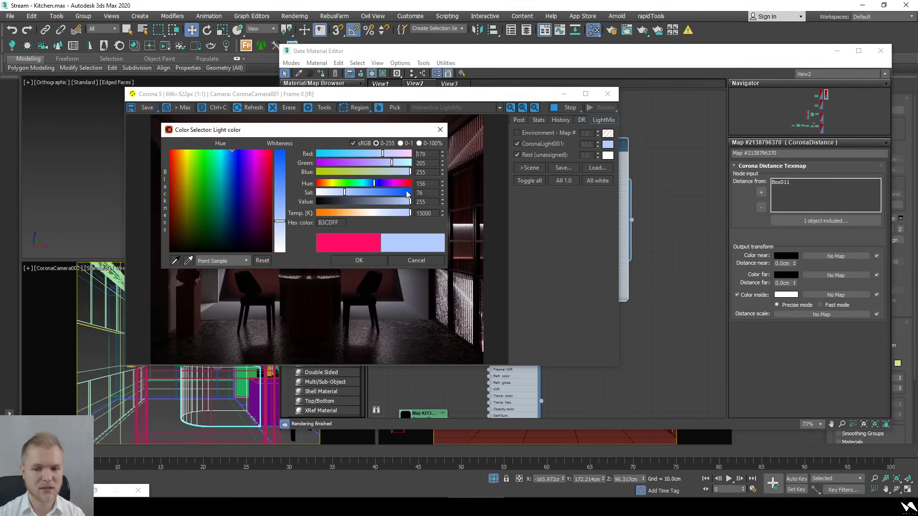
click(359, 261)
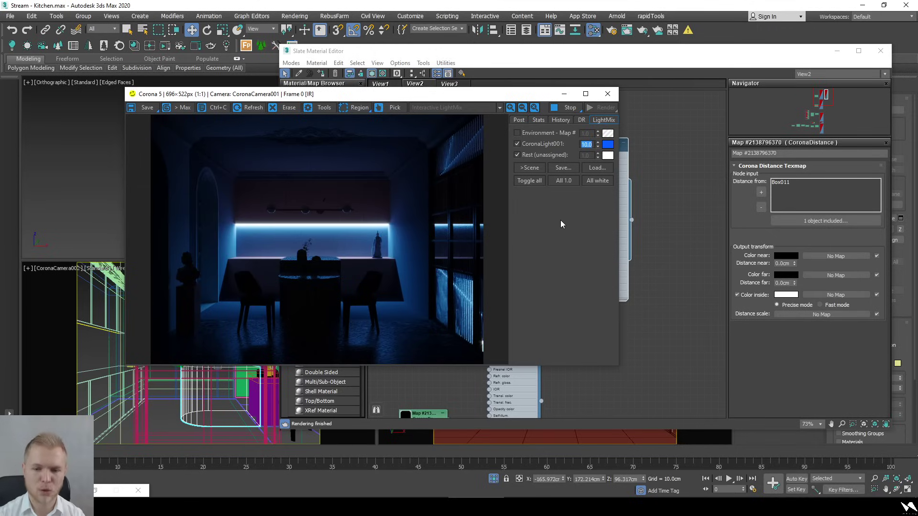
Turn the Environment light back on in the LightMix and set its colour to fully saturated red
click(546, 135)
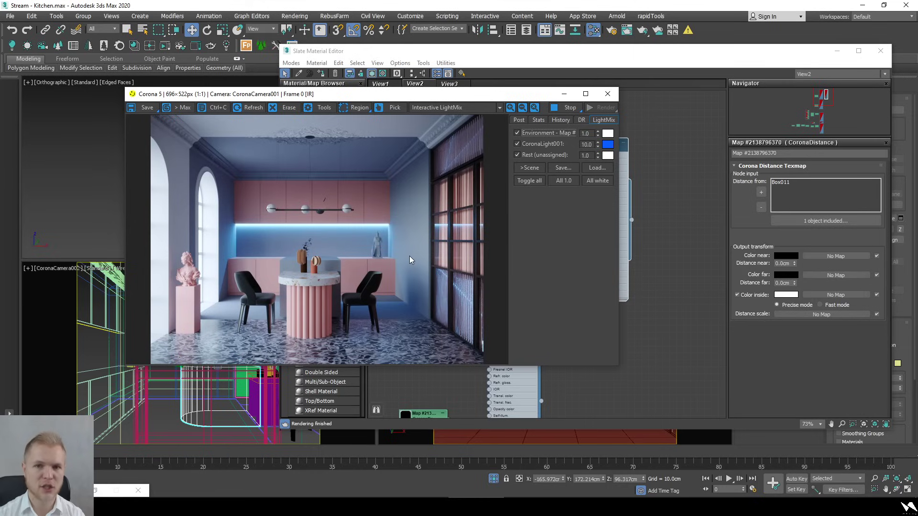
click(609, 136)
drag(287, 122, 608, 155)
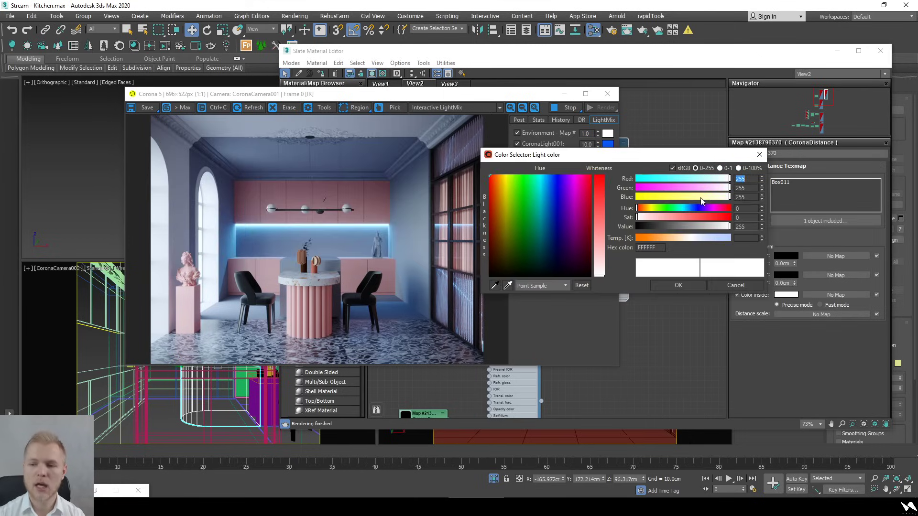
drag(717, 220, 740, 219)
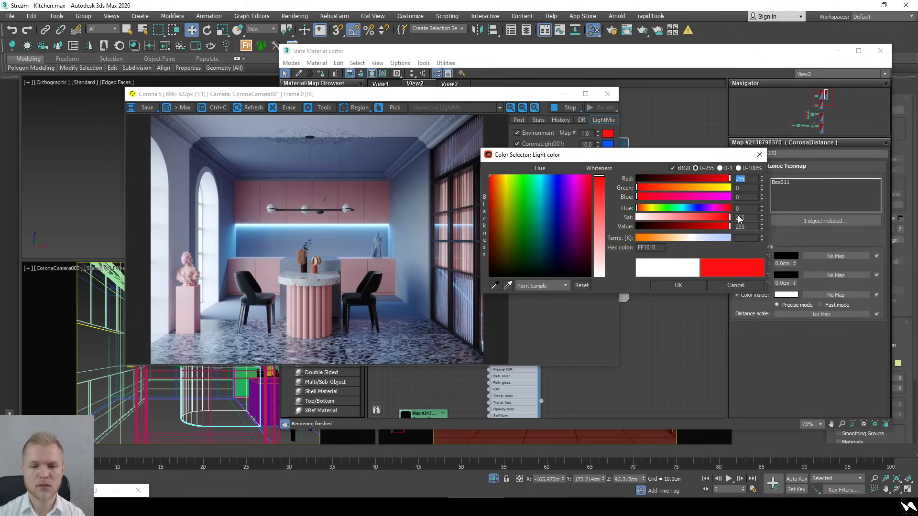
click(678, 285)
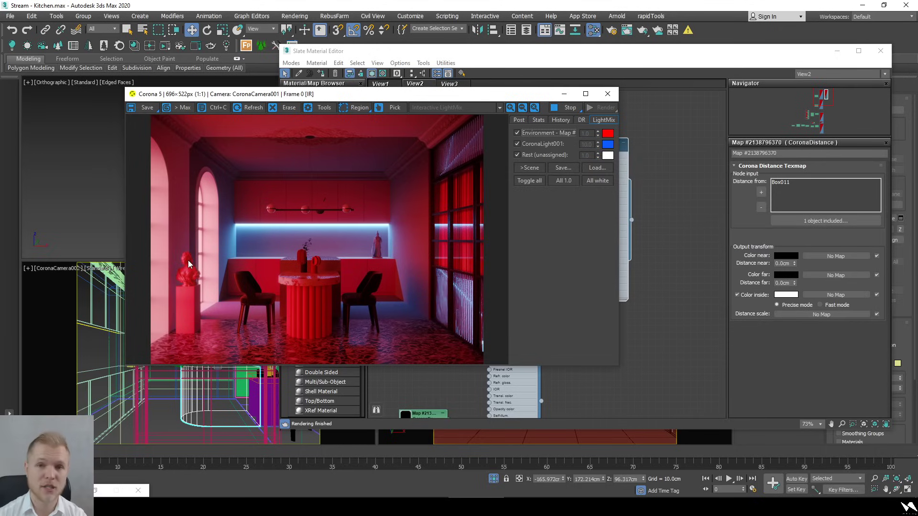
Turn off the CoronaLight001 and Rest (unassigned) lights in the LightMix
click(527, 147)
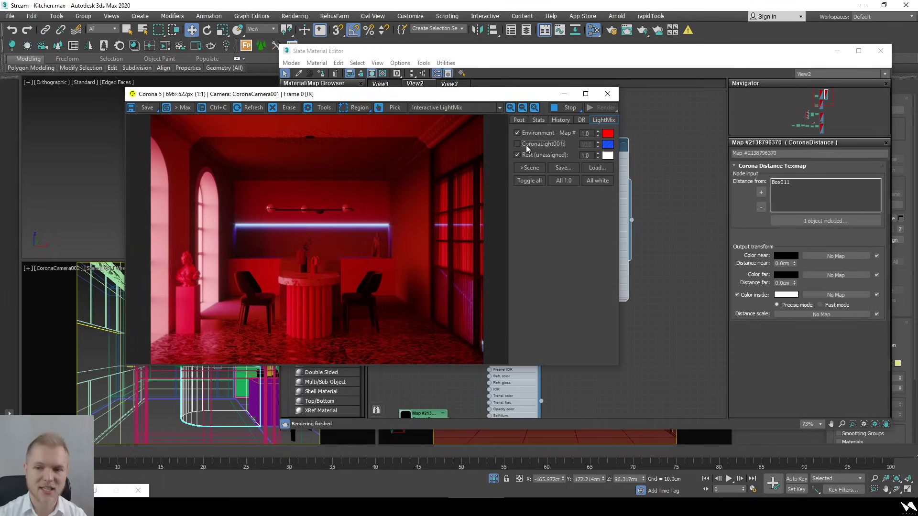
click(529, 155)
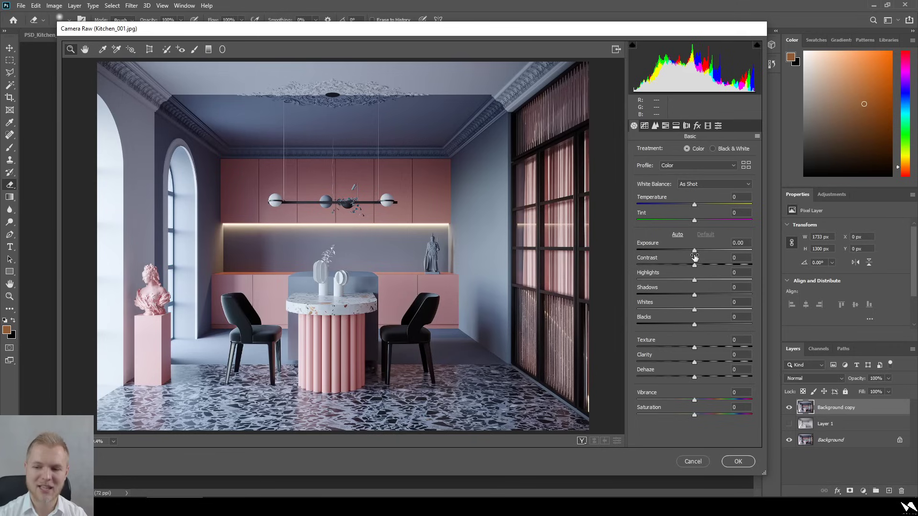
Set the Camera Raw basics to Exposure +0.45, Contrast +5, Highlights +11, Texture +28, Clarity +7 and Dehaze +12
drag(693, 251, 700, 283)
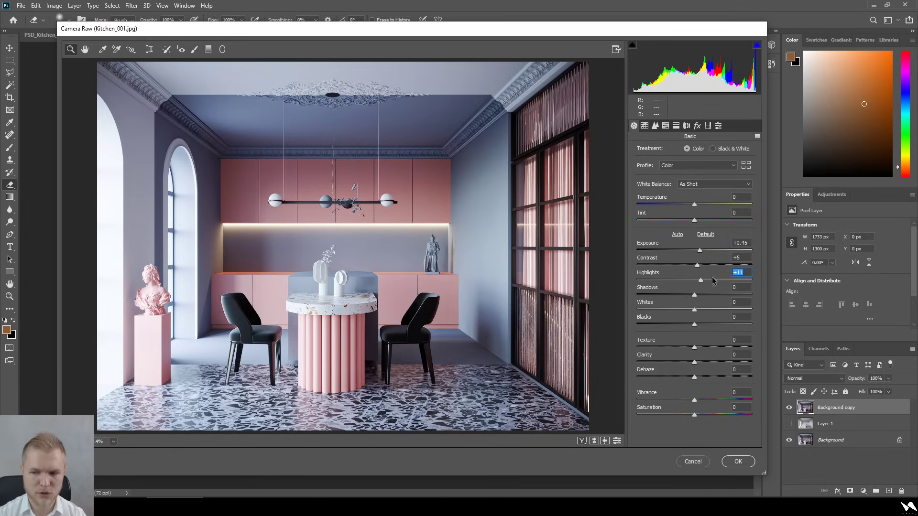
drag(695, 339, 754, 361)
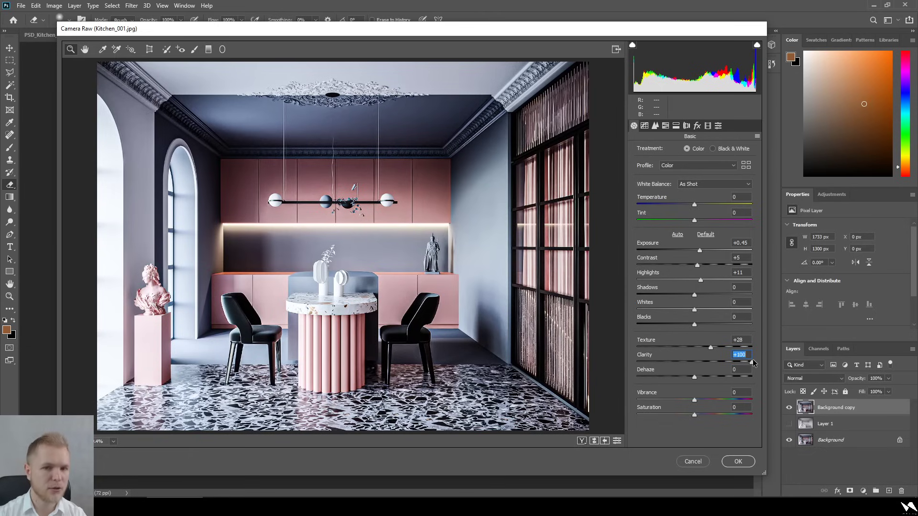
drag(754, 361, 721, 379)
drag(721, 379, 701, 362)
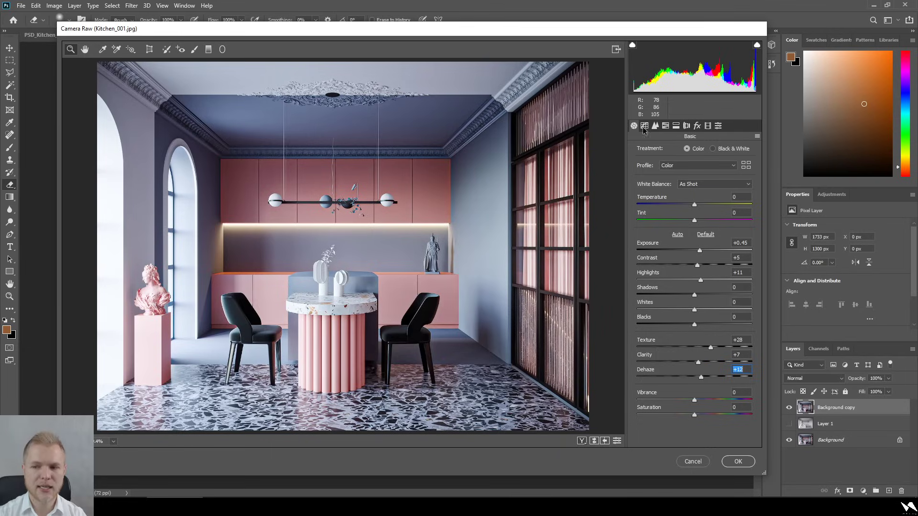
Add a darkening post-crop vignette to the kitchen render with an amount of -39
click(697, 126)
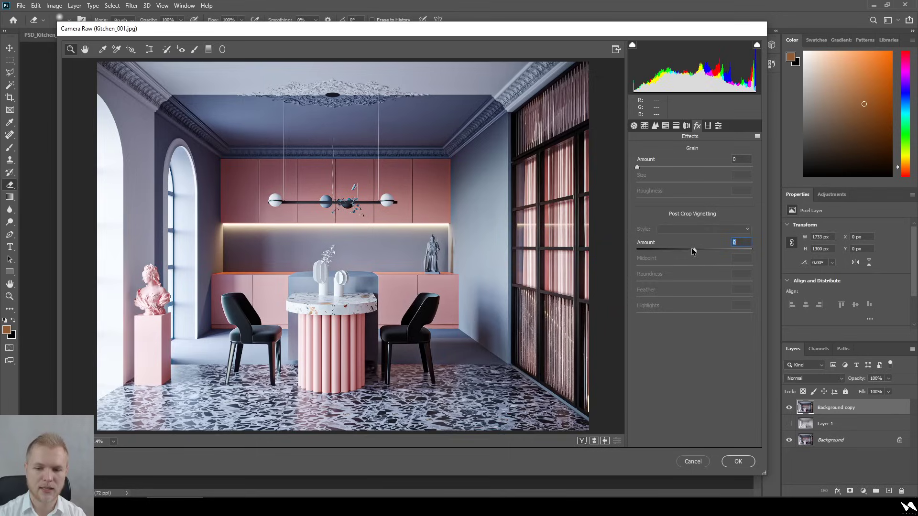
drag(693, 252, 667, 249)
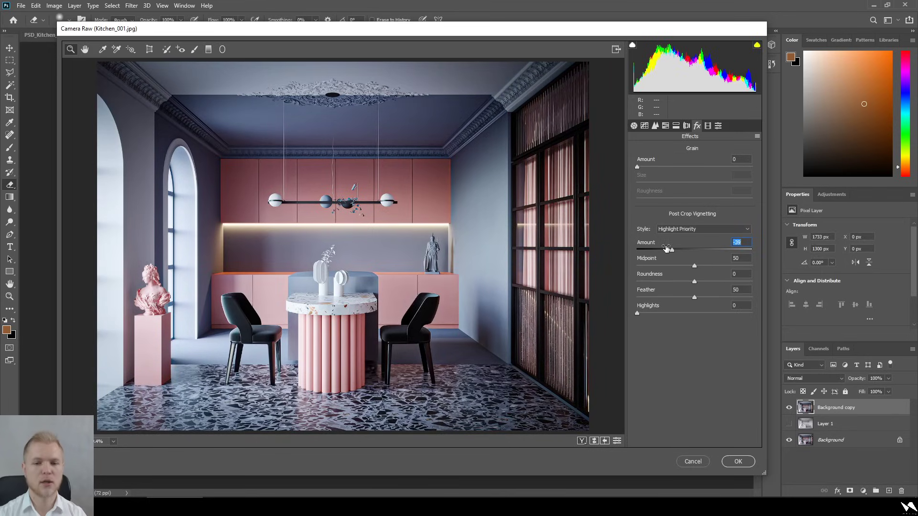
In the HSL adjustments, shift the hue of Blues to -3 and Oranges to +1
click(644, 126)
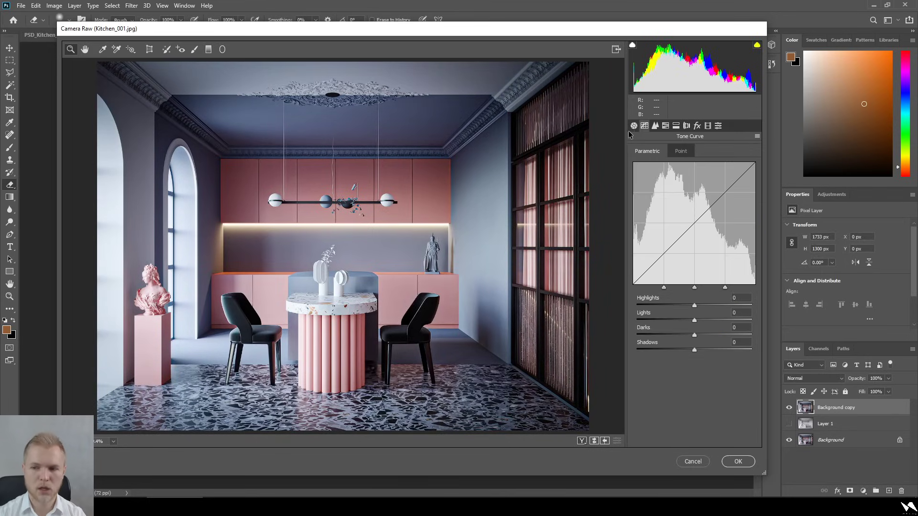
click(676, 126)
click(666, 127)
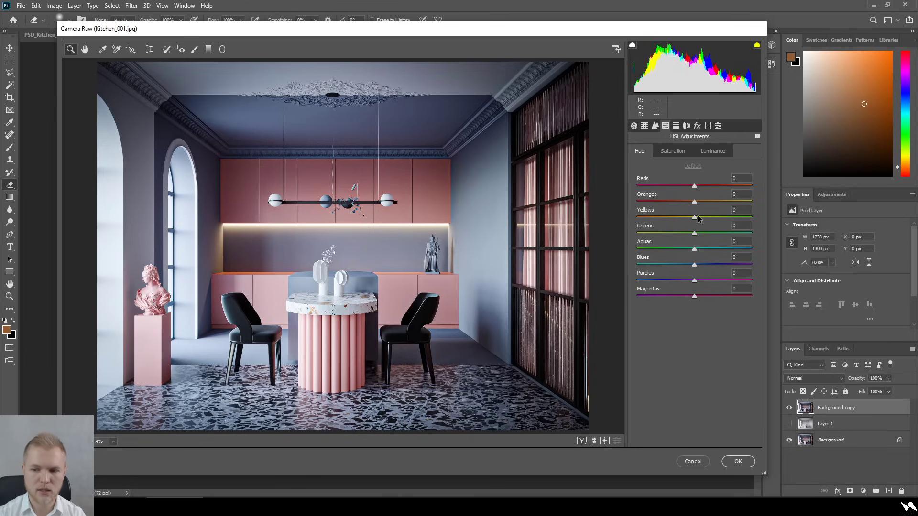
mouse_move(694, 264)
mouse_down()
mouse_move(712, 263)
mouse_move(692, 265)
mouse_up()
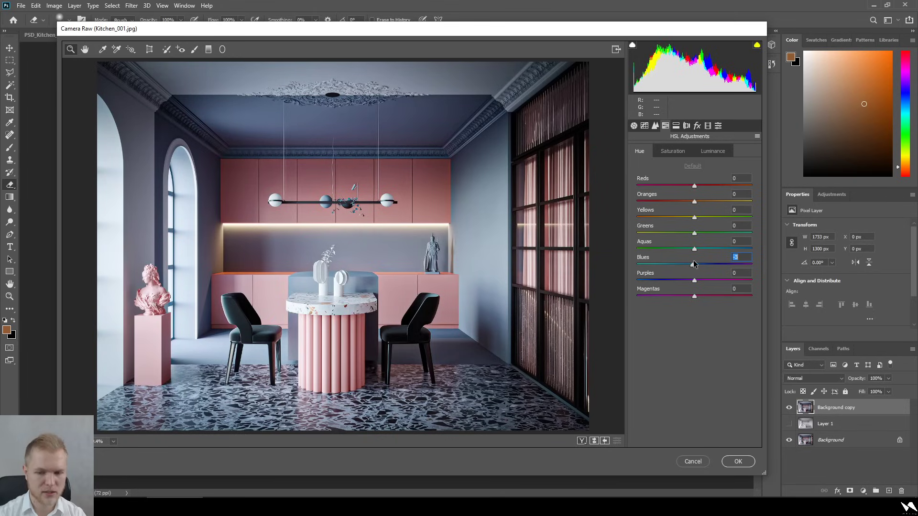
mouse_move(694, 186)
mouse_down()
mouse_move(719, 189)
mouse_move(676, 190)
mouse_move(720, 203)
mouse_move(648, 203)
mouse_move(696, 202)
mouse_up()
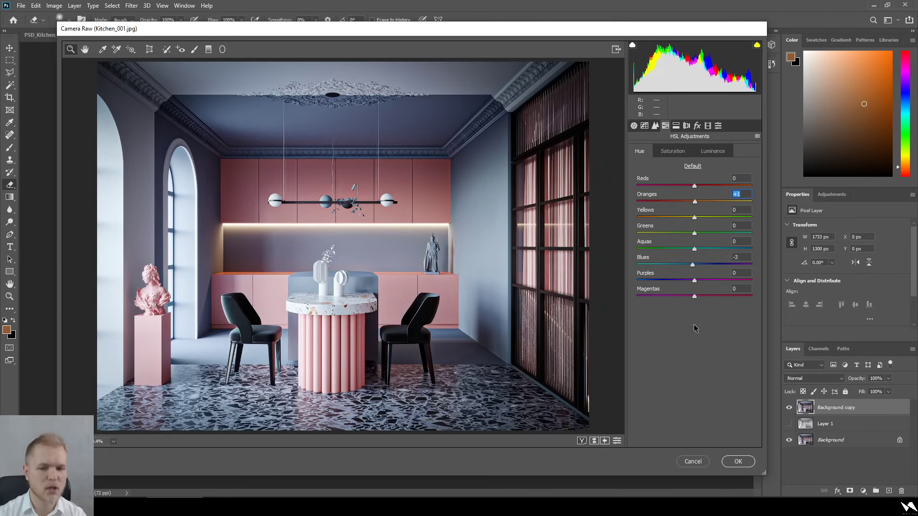
Set the HSL luminance of Aquas to -6 and Blues to +43, and apply the Camera Raw filter
drag(696, 250, 716, 261)
click(706, 151)
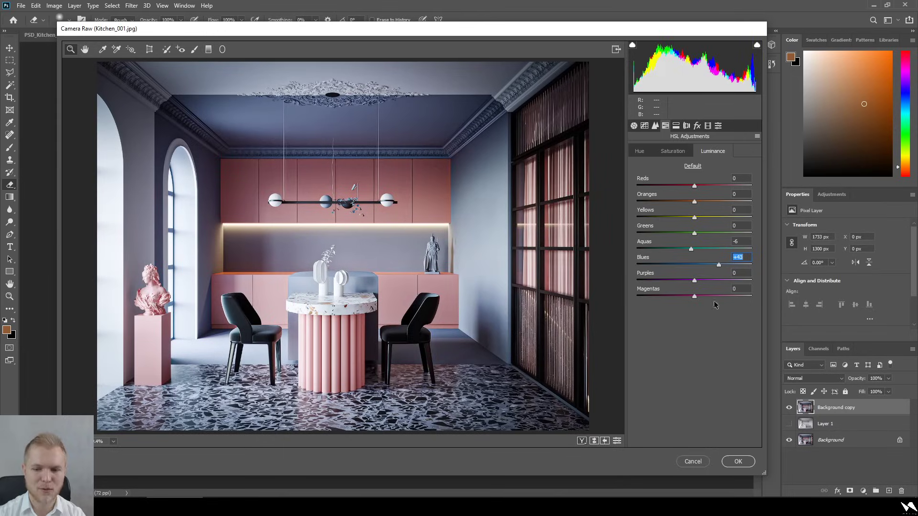
click(738, 461)
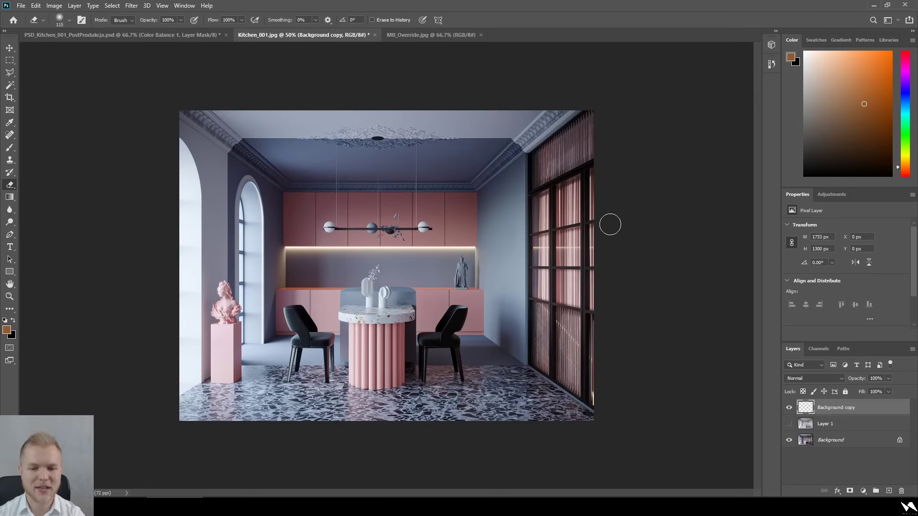
Undo and redo the Camera Raw filter to compare the kitchen render before and after
key(ctrl+z)
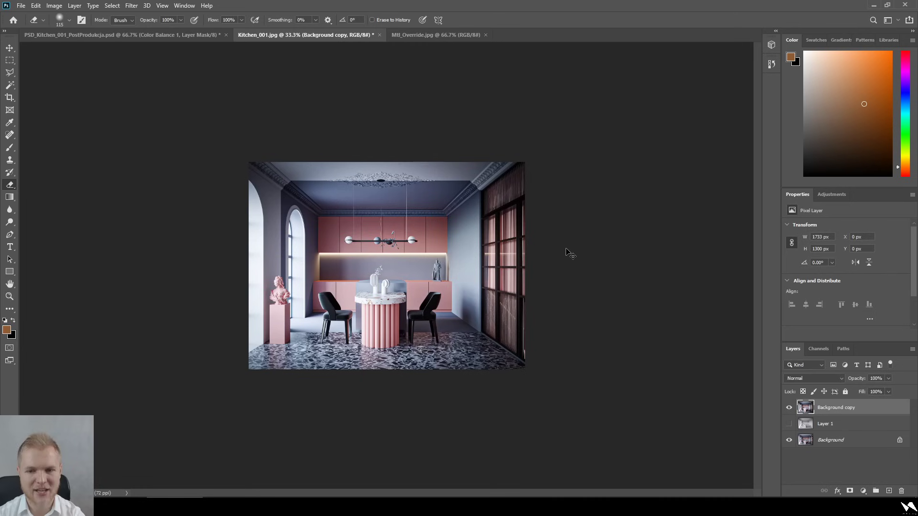
key(ctrl+shift+z)
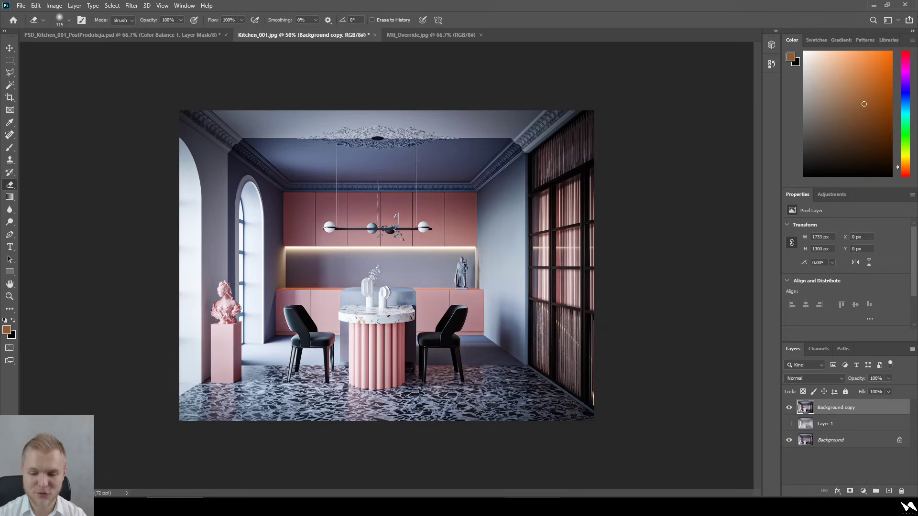
Switch to Chrome and go from the enrollment page to the VizAcademy home page
mouse_move(588, 506)
click(520, 466)
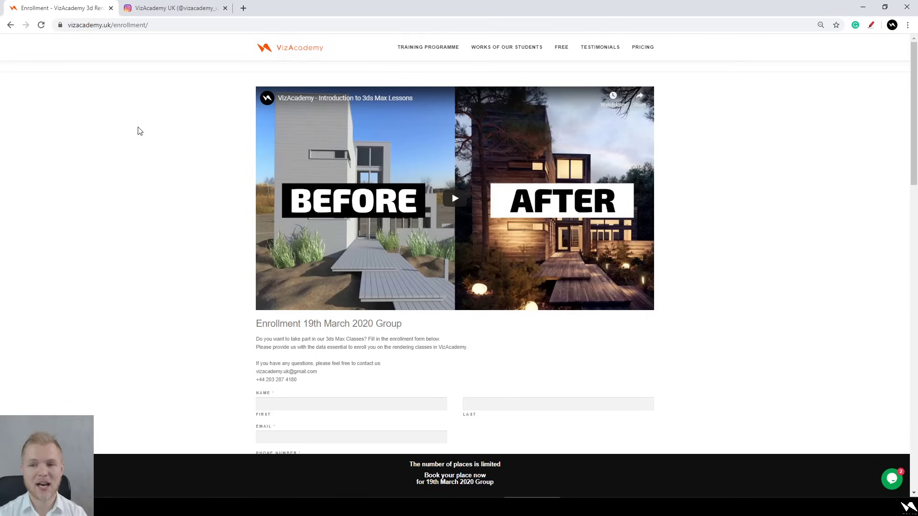
click(293, 51)
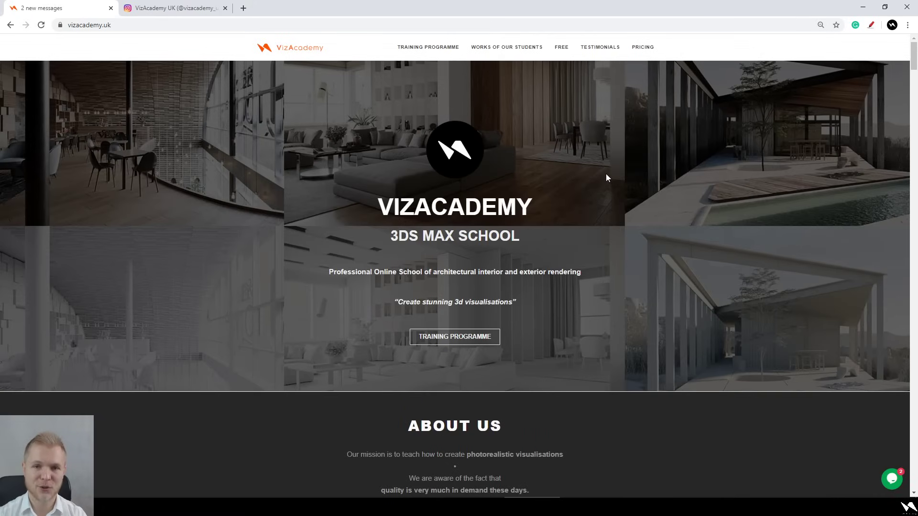
Look through the home page from the About Us section past the training programme to the Works of Our Students gallery
scroll(606, 175, down, 12)
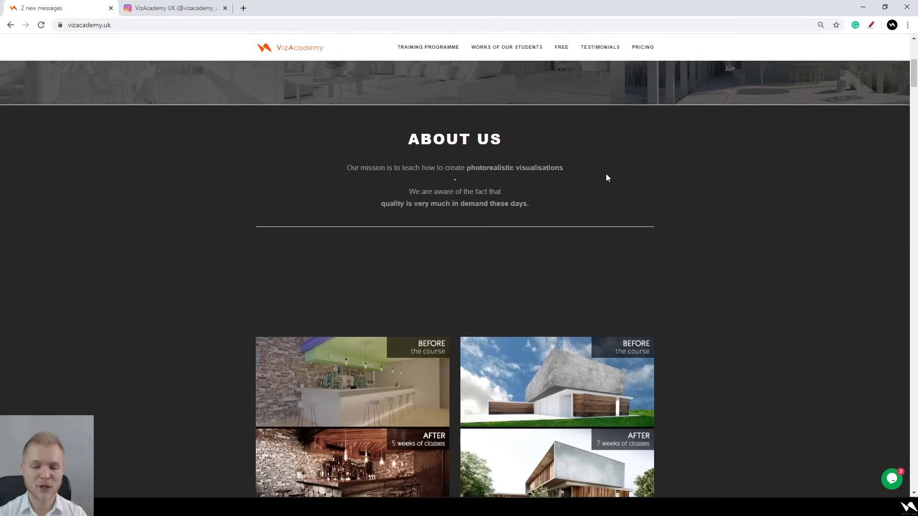
scroll(783, 255, down, 12)
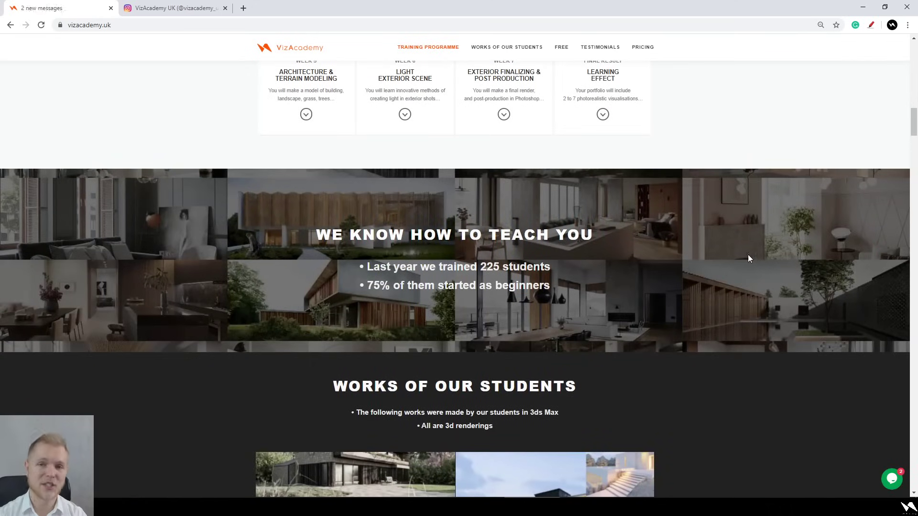
scroll(746, 257, down, 15)
scroll(738, 258, down, 5)
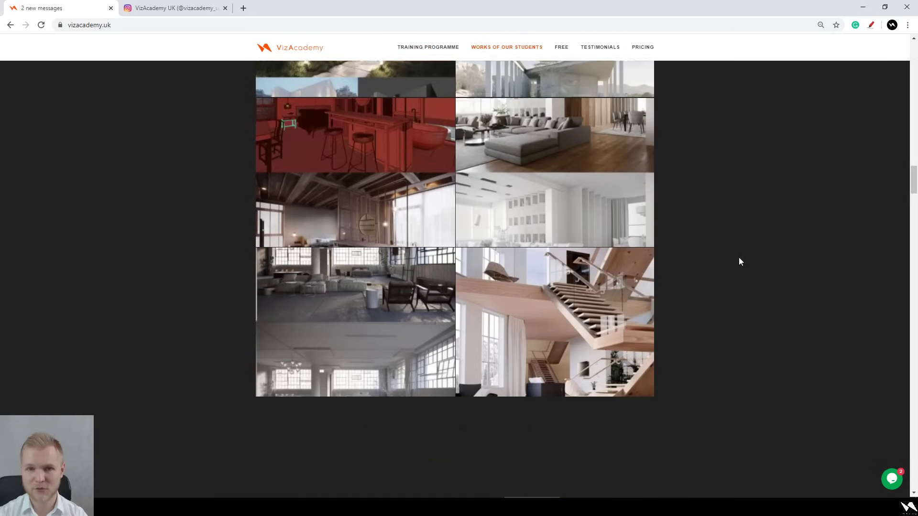